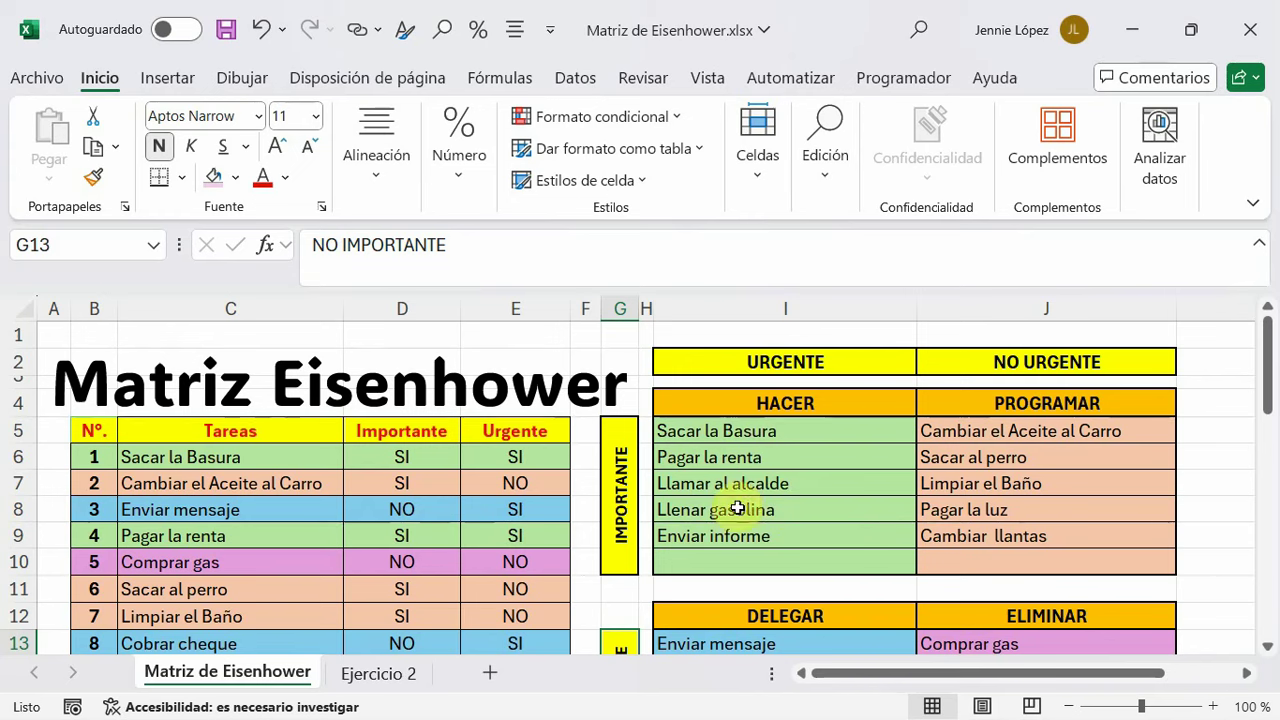
Review the HACER quadrant formula, glance at the Ejercicio 2 sheet, and return to Matriz de Eisenhower
scroll(903, 503, "down", 1)
scroll(880, 511, "up", 1)
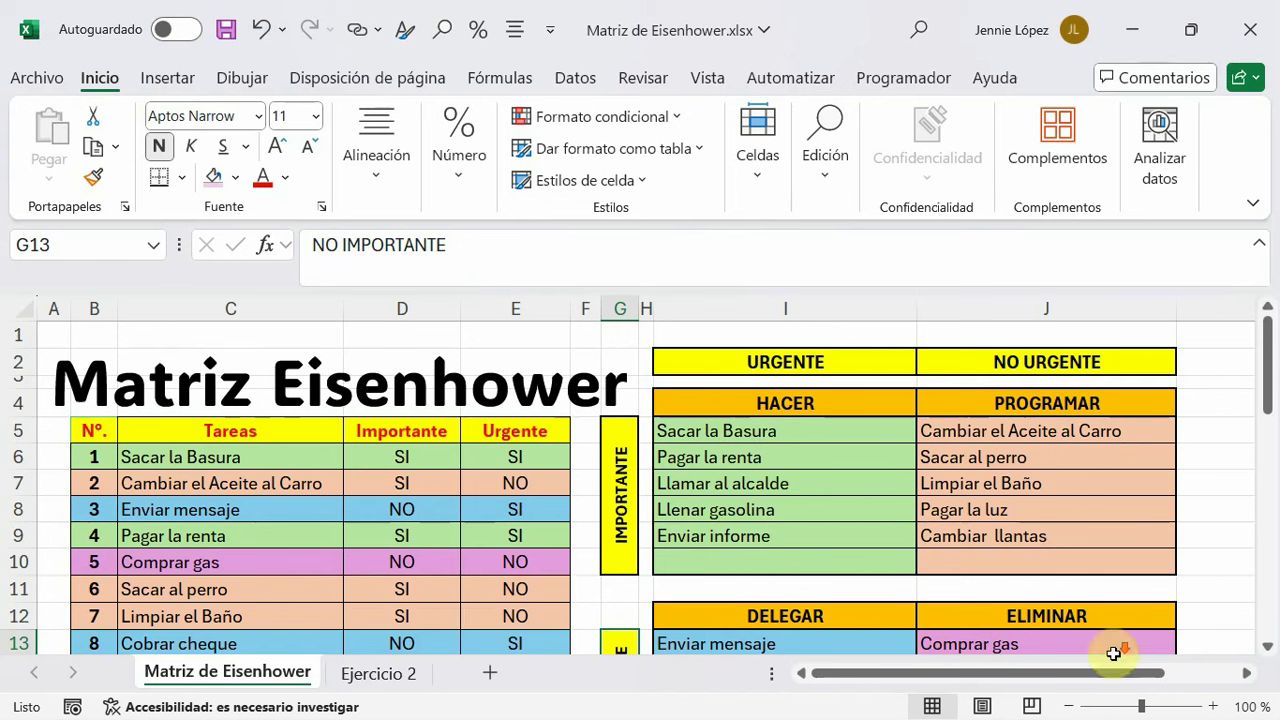
scroll(1116, 652, "down", 2)
scroll(1118, 650, "down", 1)
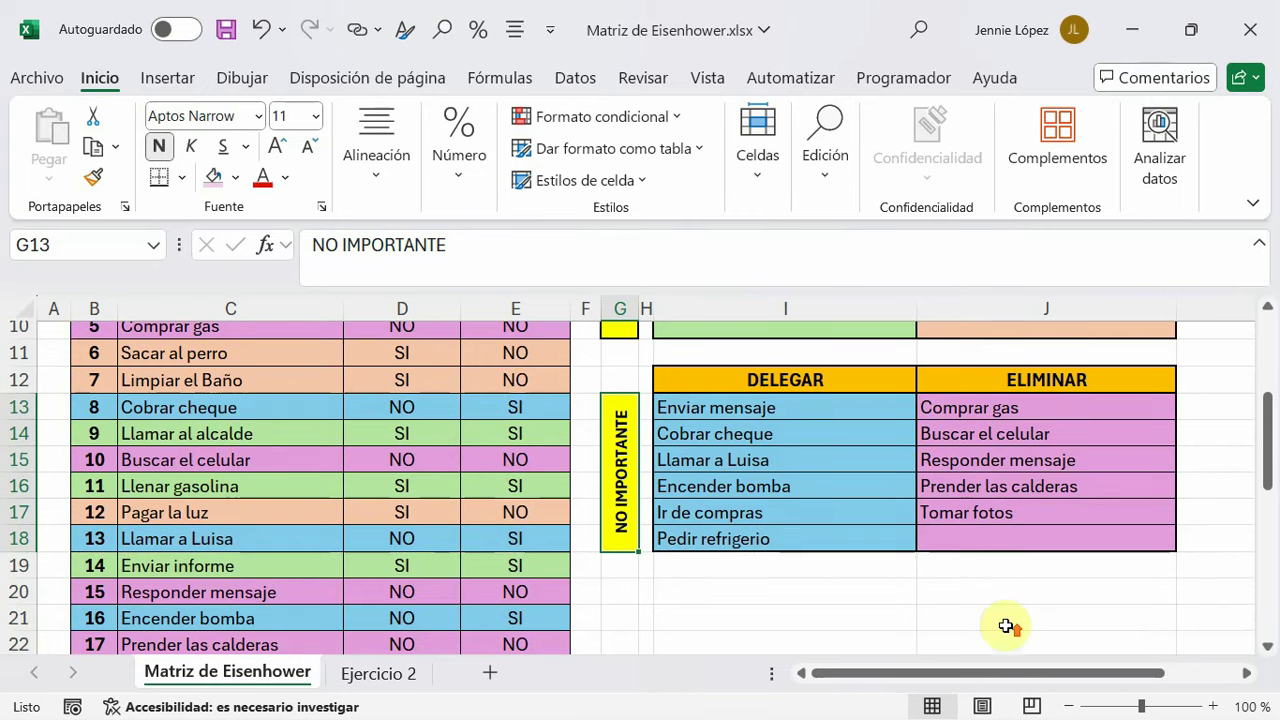
scroll(1006, 623, "up", 2)
scroll(1006, 623, "down", 1)
scroll(1006, 623, "down", 1)
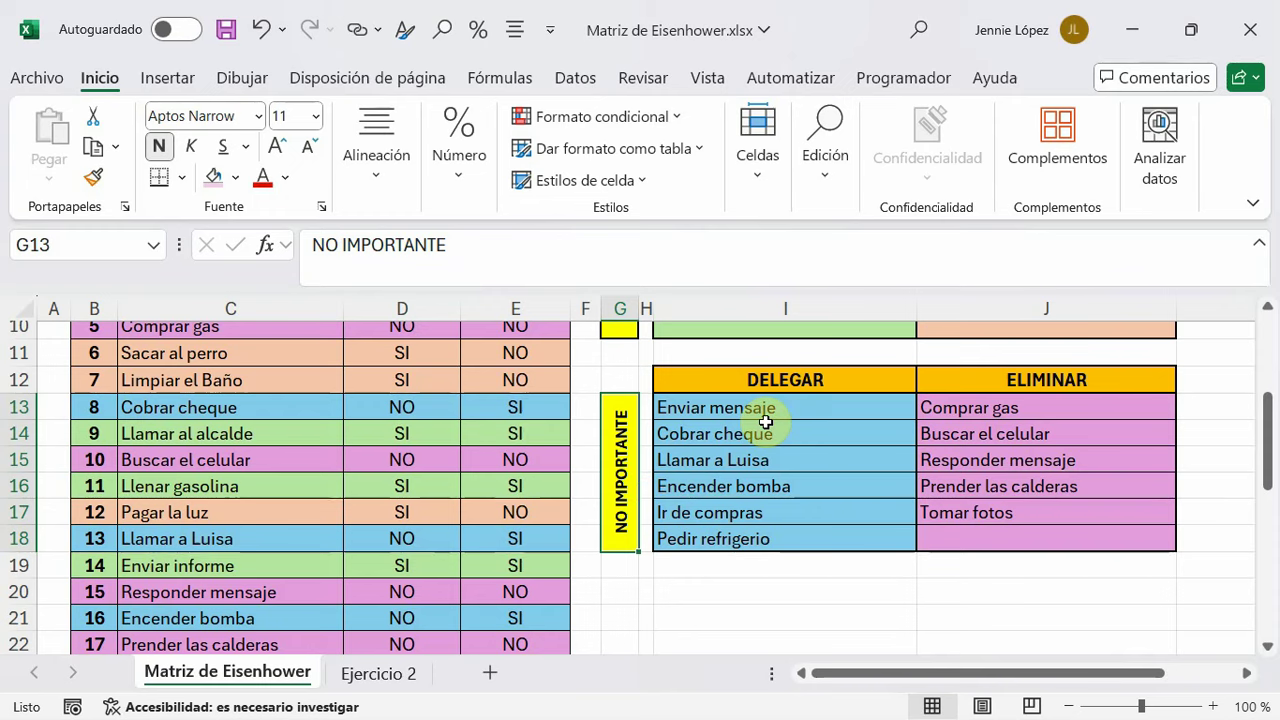
scroll(994, 549, "down", 1)
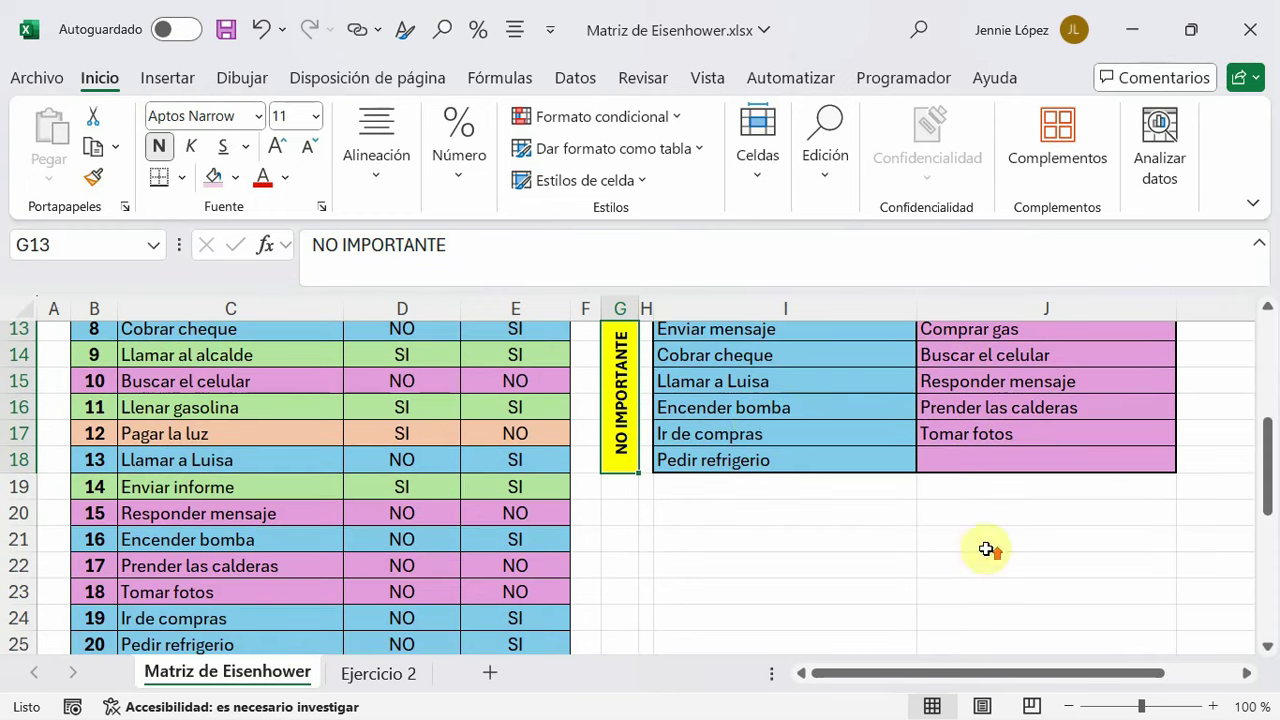
scroll(986, 549, "up", 2)
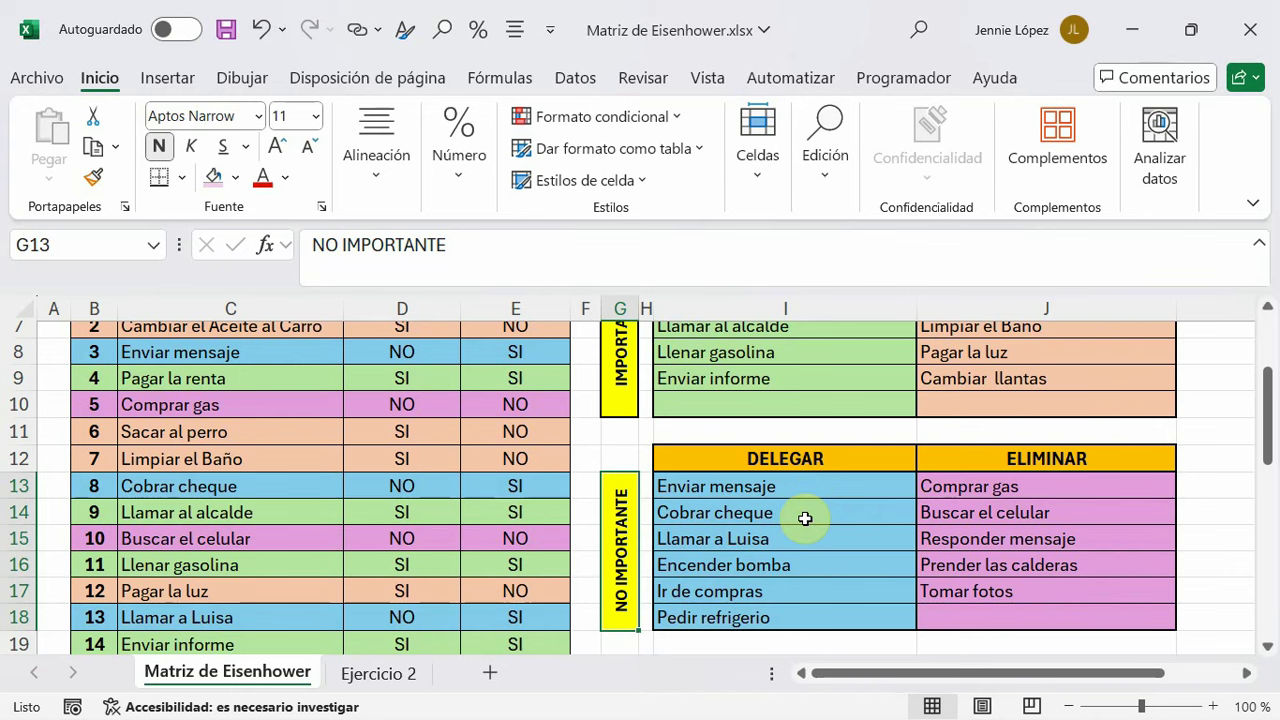
scroll(791, 527, "up", 1)
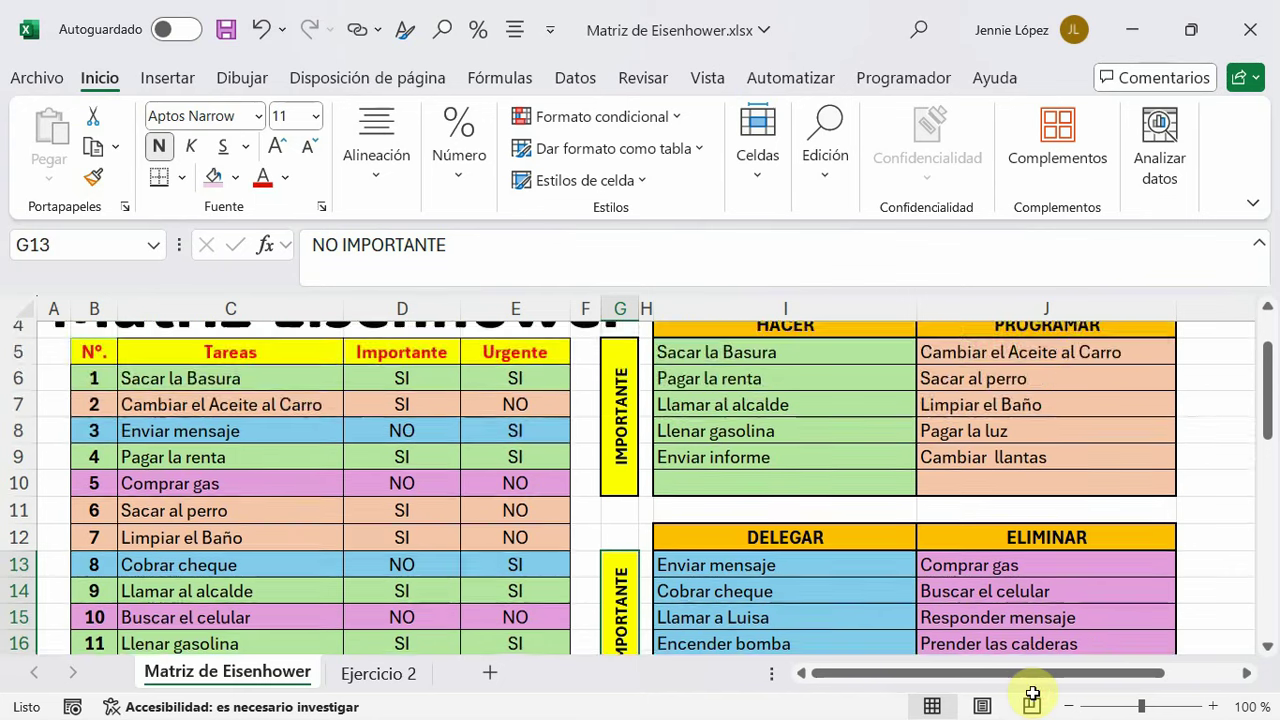
scroll(791, 527, "up", 1)
scroll(791, 527, "down", 2)
scroll(791, 527, "down", 1)
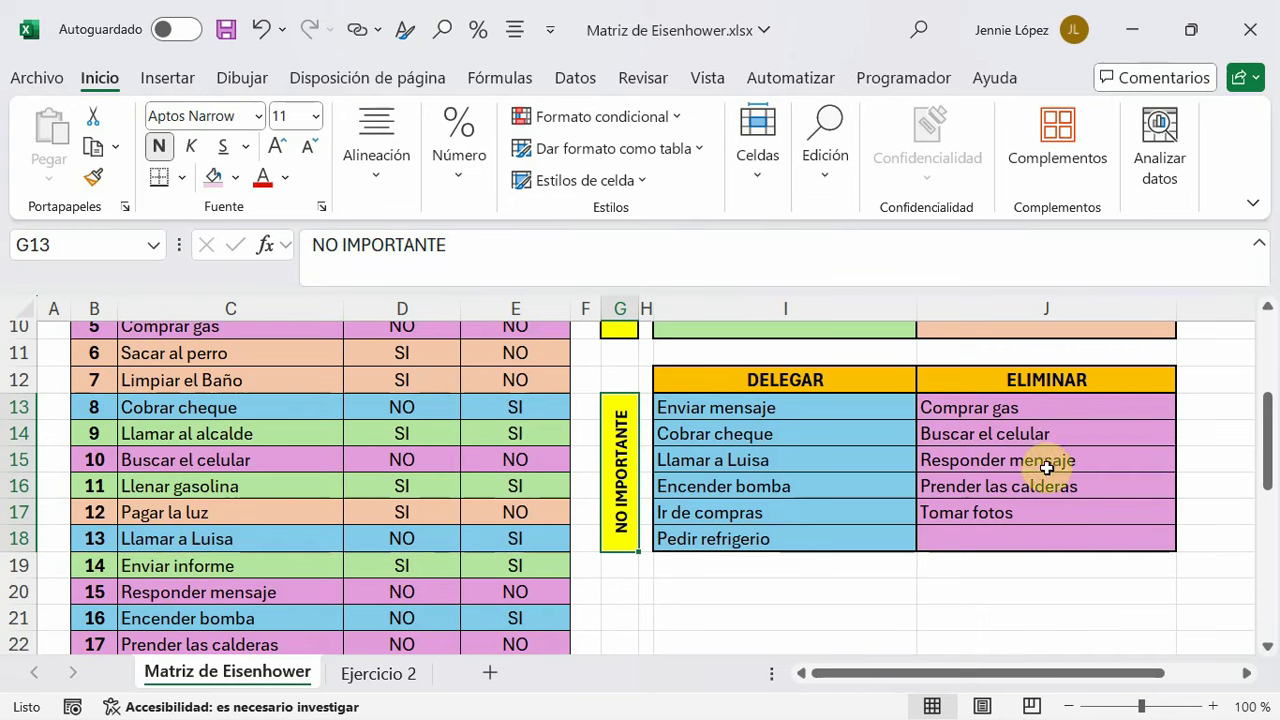
scroll(1034, 466, "up", 2)
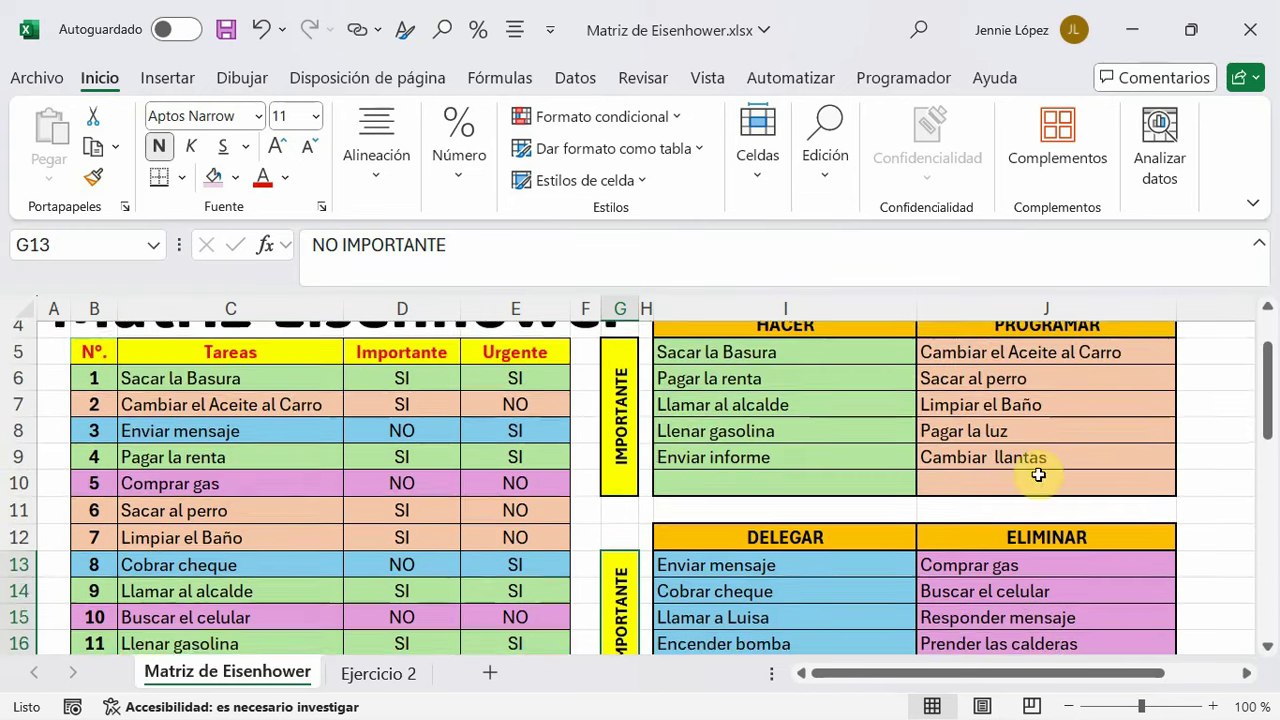
scroll(1034, 466, "up", 1)
scroll(1058, 472, "down", 2)
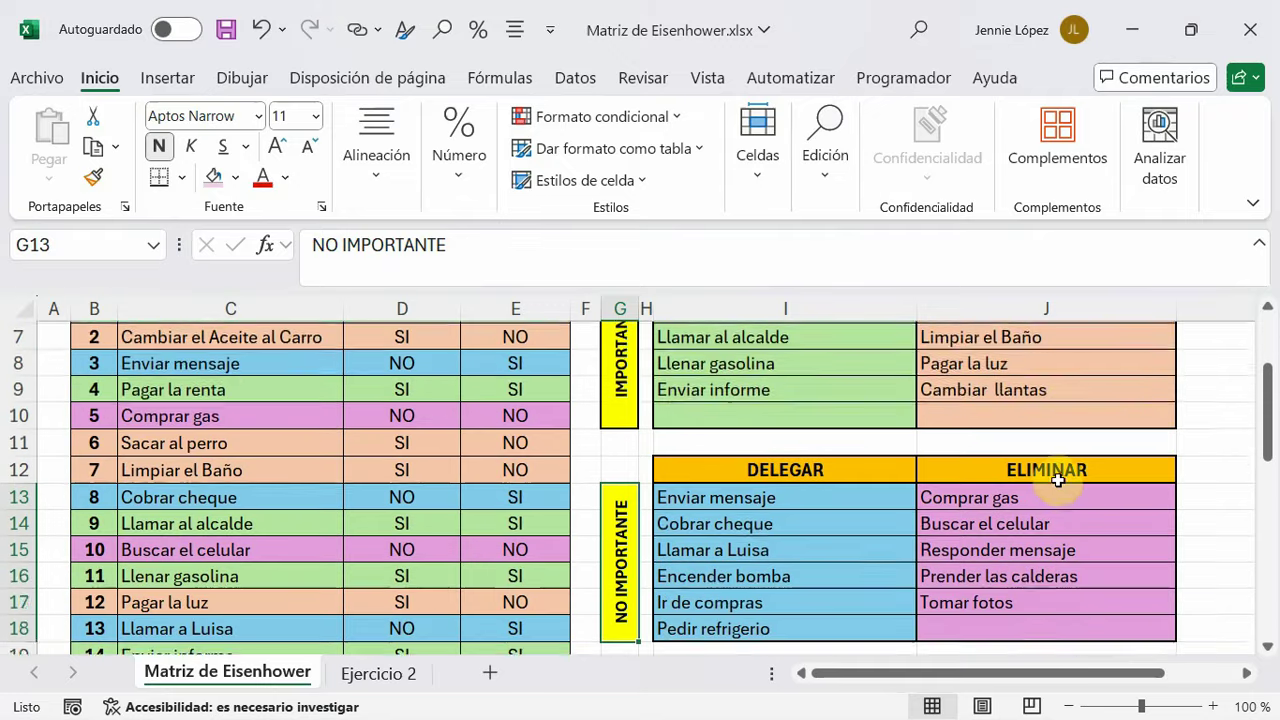
scroll(1058, 472, "down", 1)
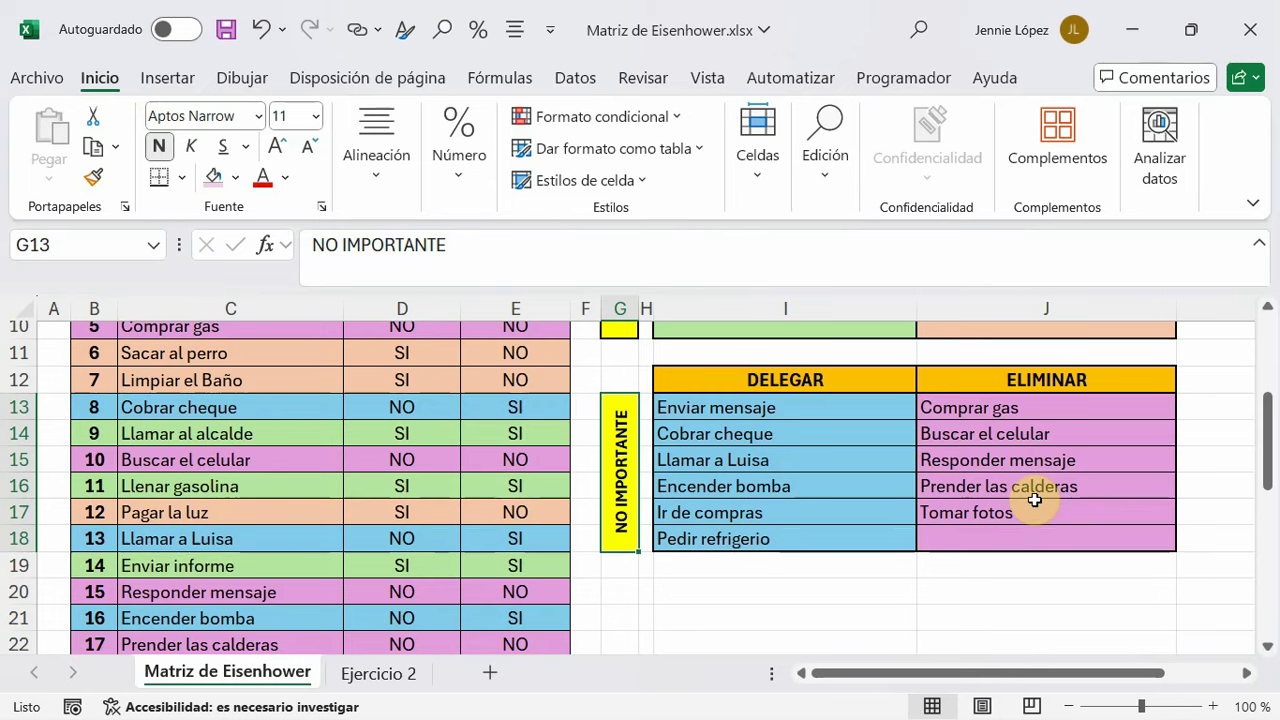
scroll(1034, 500, "up", 1)
scroll(1034, 500, "up", 1)
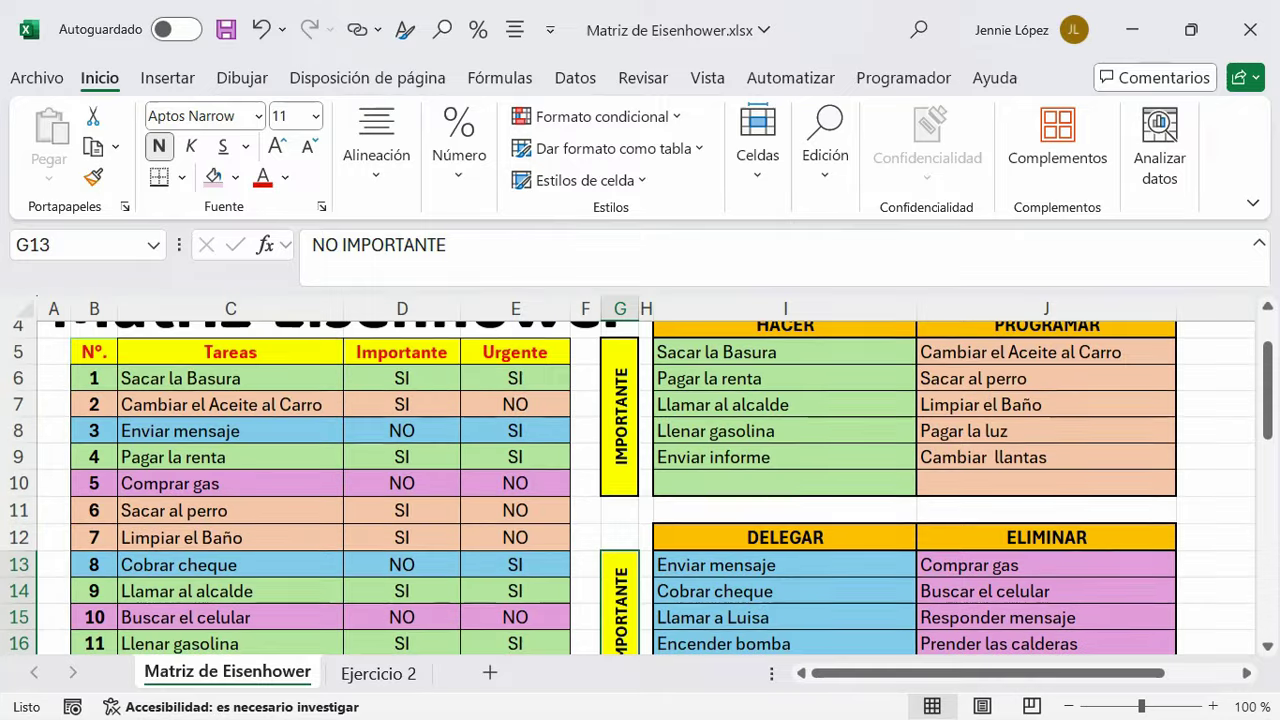
scroll(1034, 500, "up", 1)
scroll(1034, 500, "down", 1)
scroll(1036, 504, "down", 1)
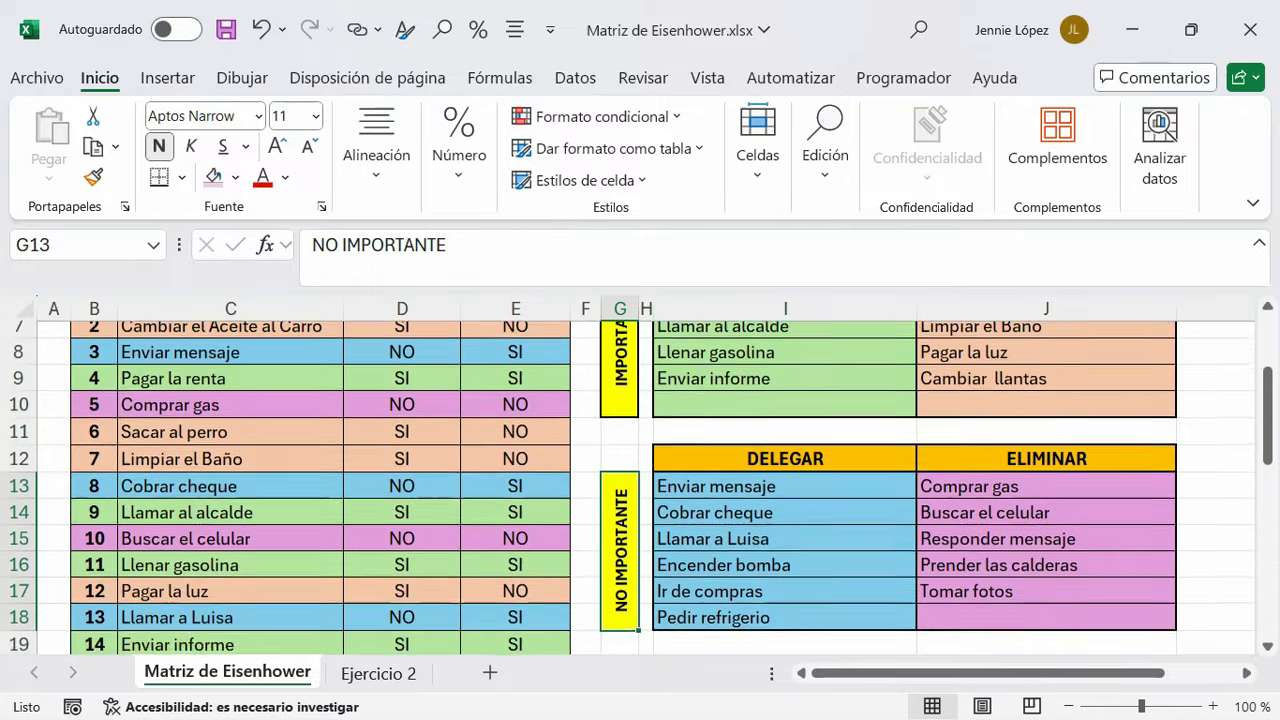
scroll(1036, 504, "down", 2)
scroll(1036, 504, "up", 1)
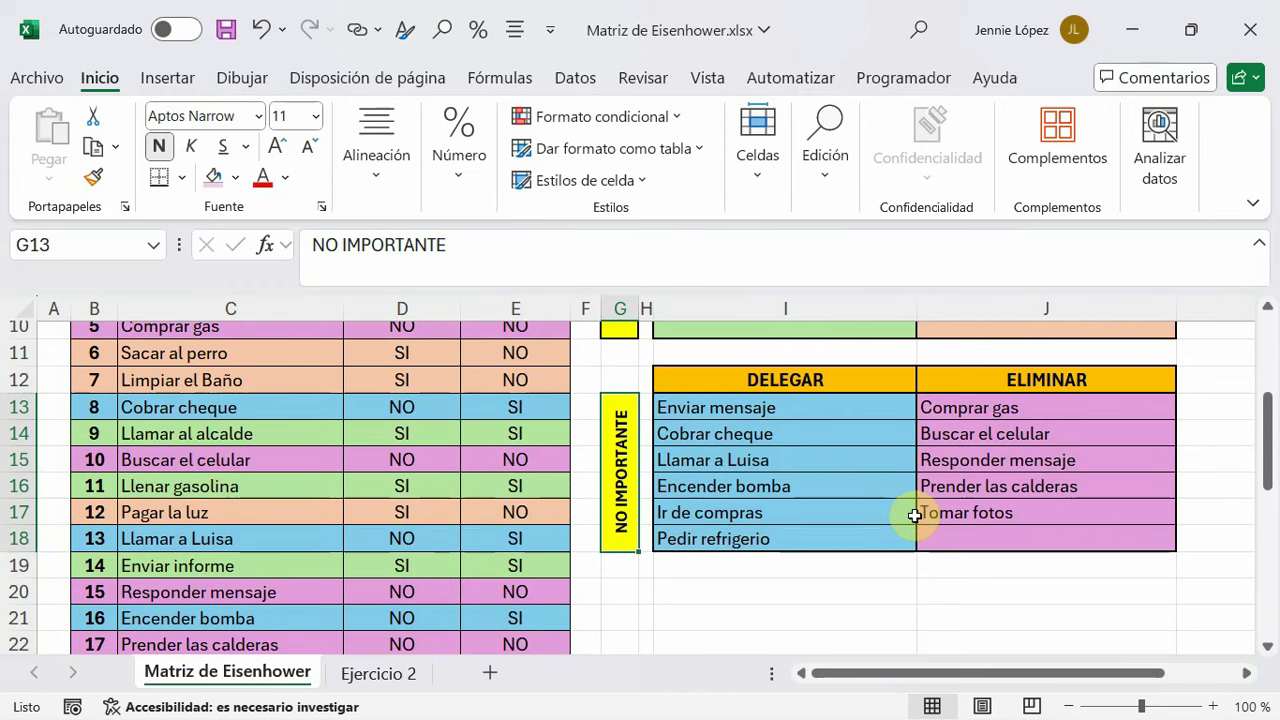
scroll(912, 515, "up", 3)
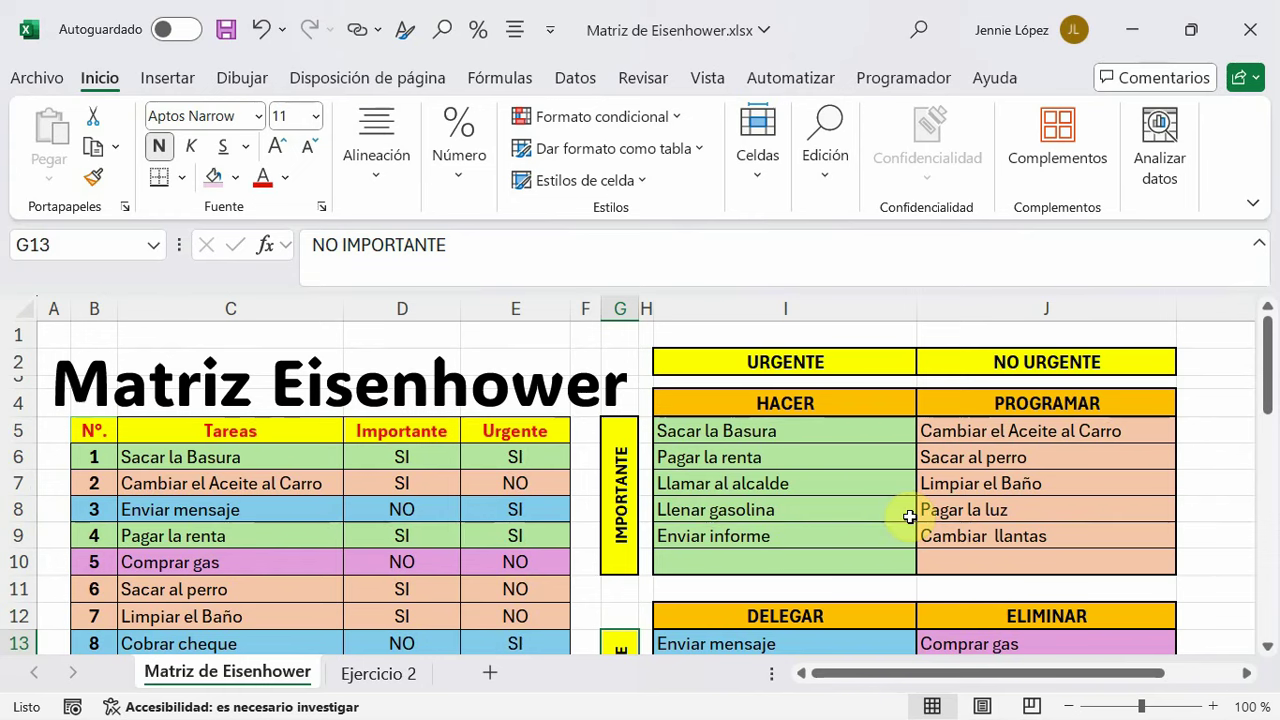
scroll(563, 491, "down", 1)
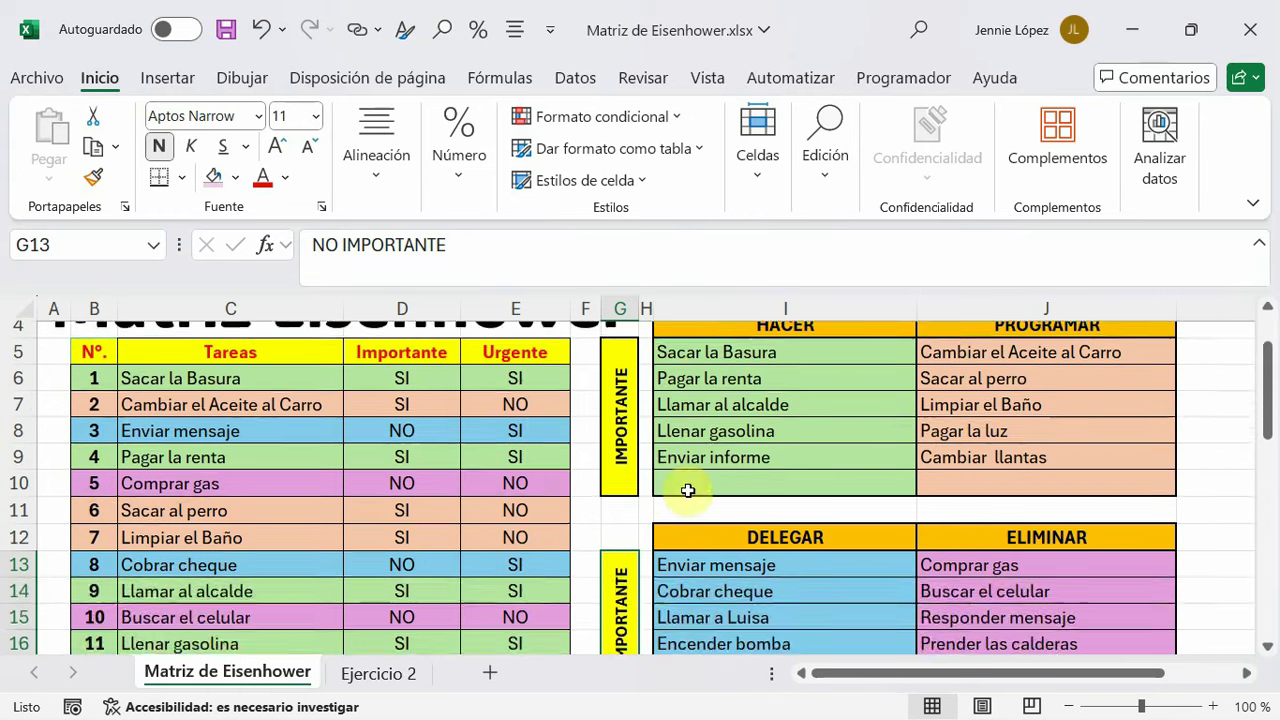
scroll(678, 490, "up", 1)
left_click(735, 431)
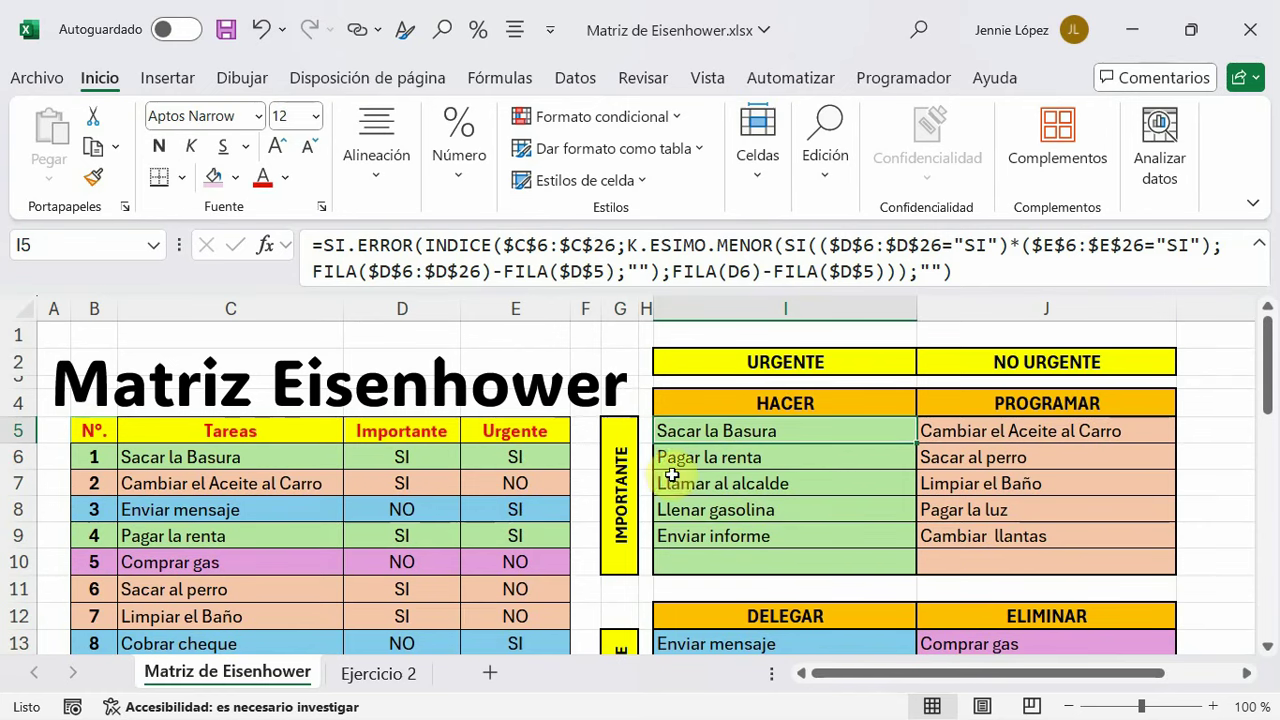
scroll(678, 470, "down", 1)
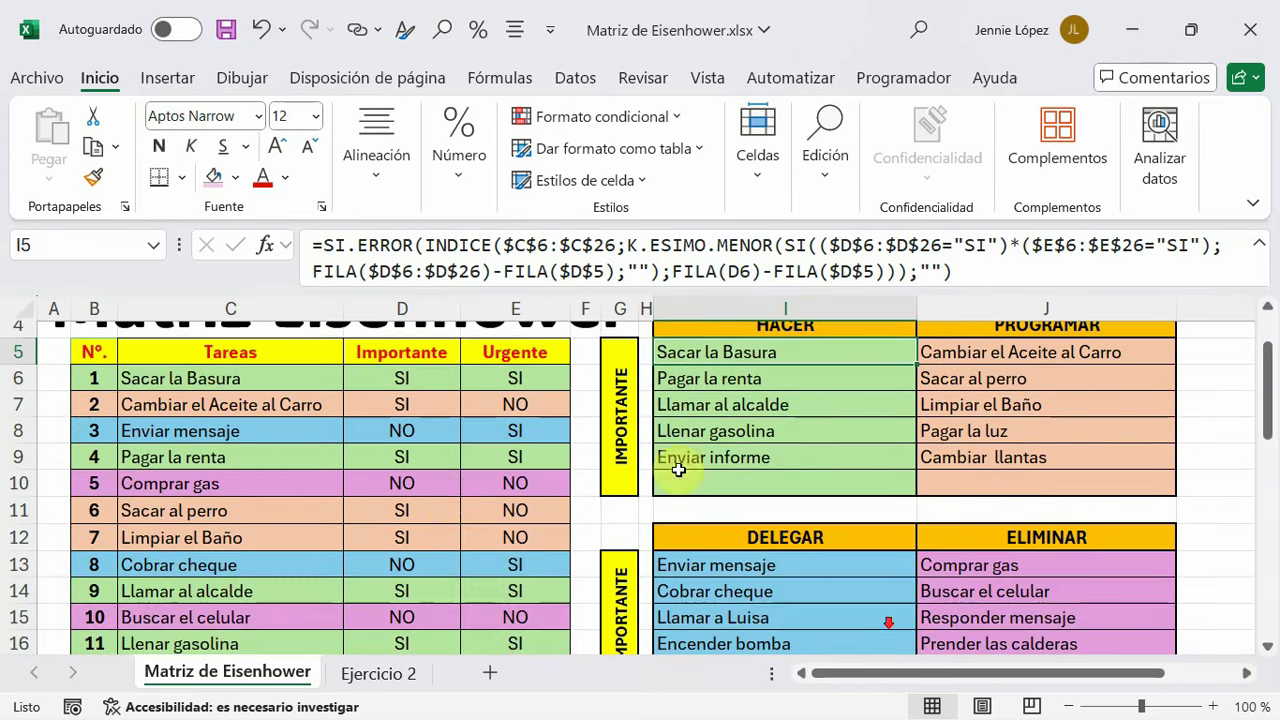
left_click(386, 677)
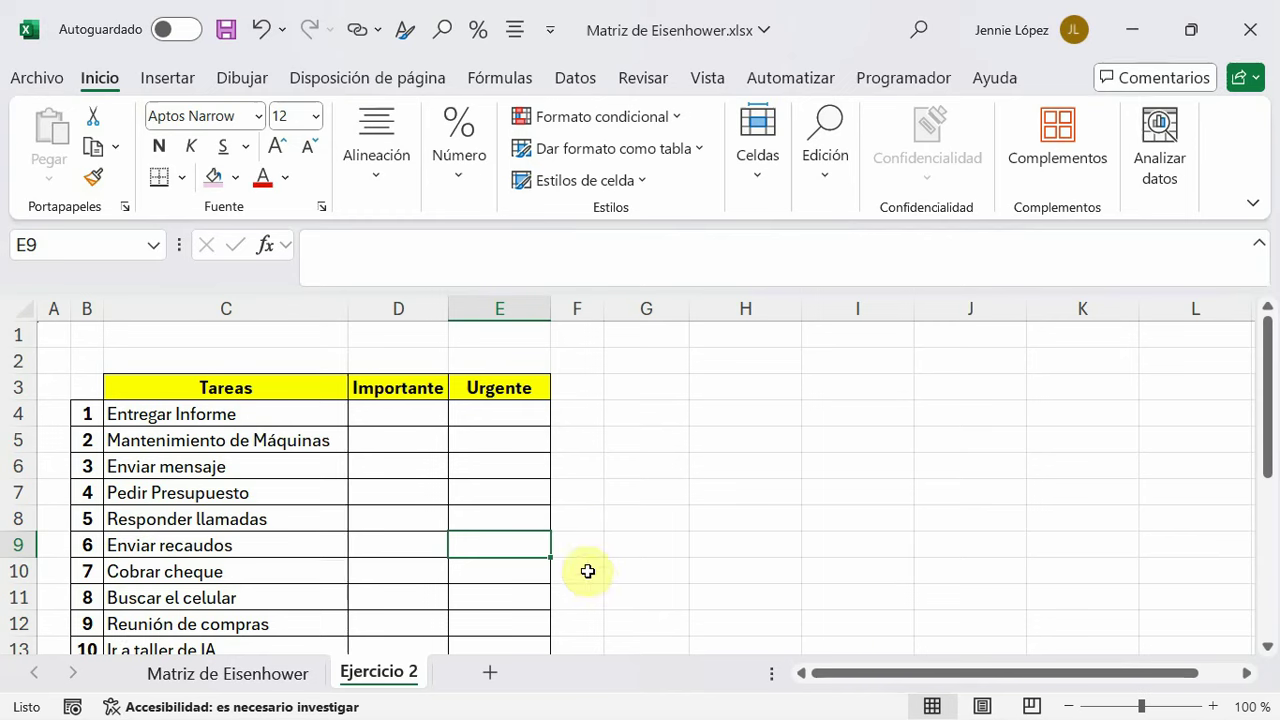
left_click(255, 674)
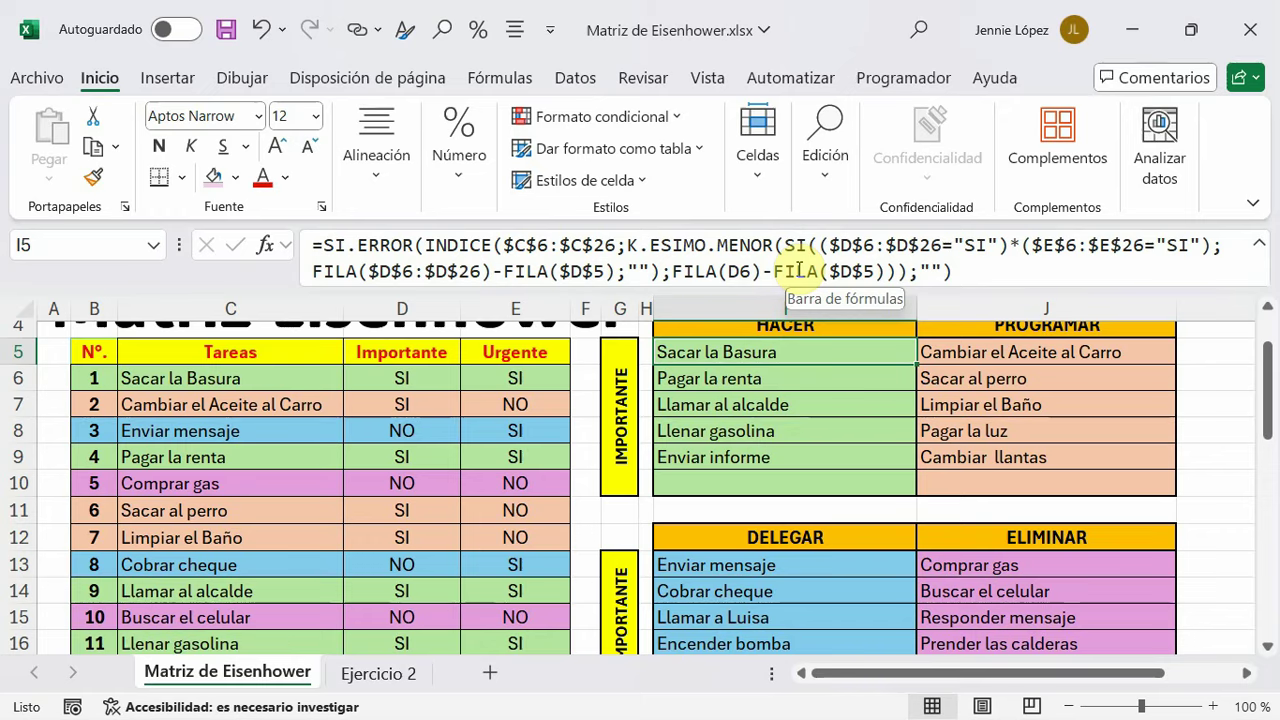
Start an INDICE formula in cell C30 under the INDICE heading
scroll(446, 539, "down", 2)
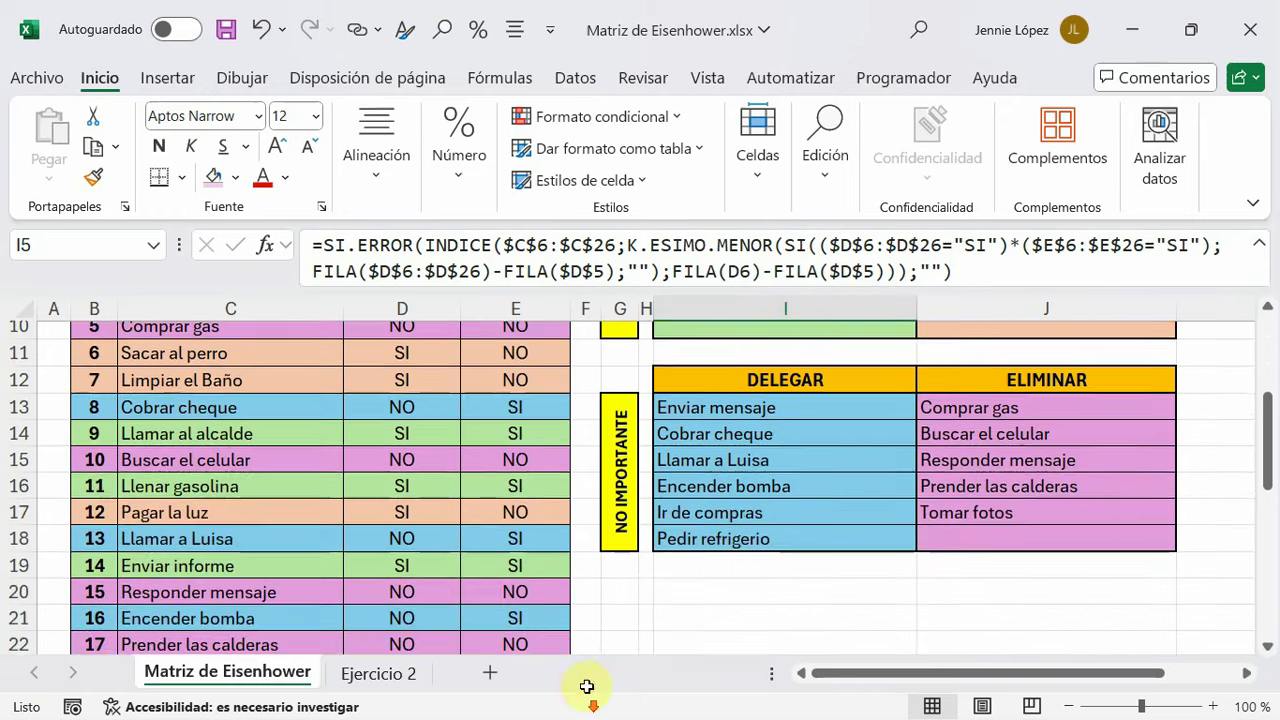
scroll(443, 517, "down", 1)
scroll(449, 506, "down", 2)
left_click(235, 622)
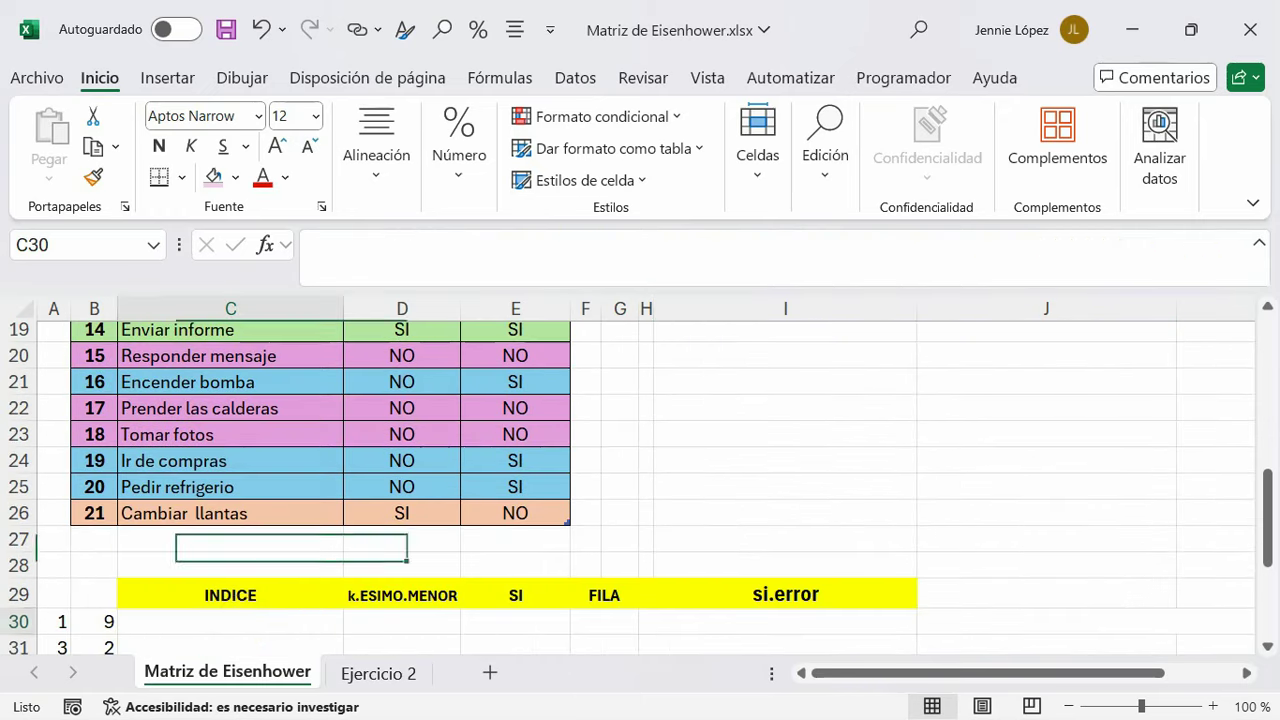
scroll(250, 612, "down", 2)
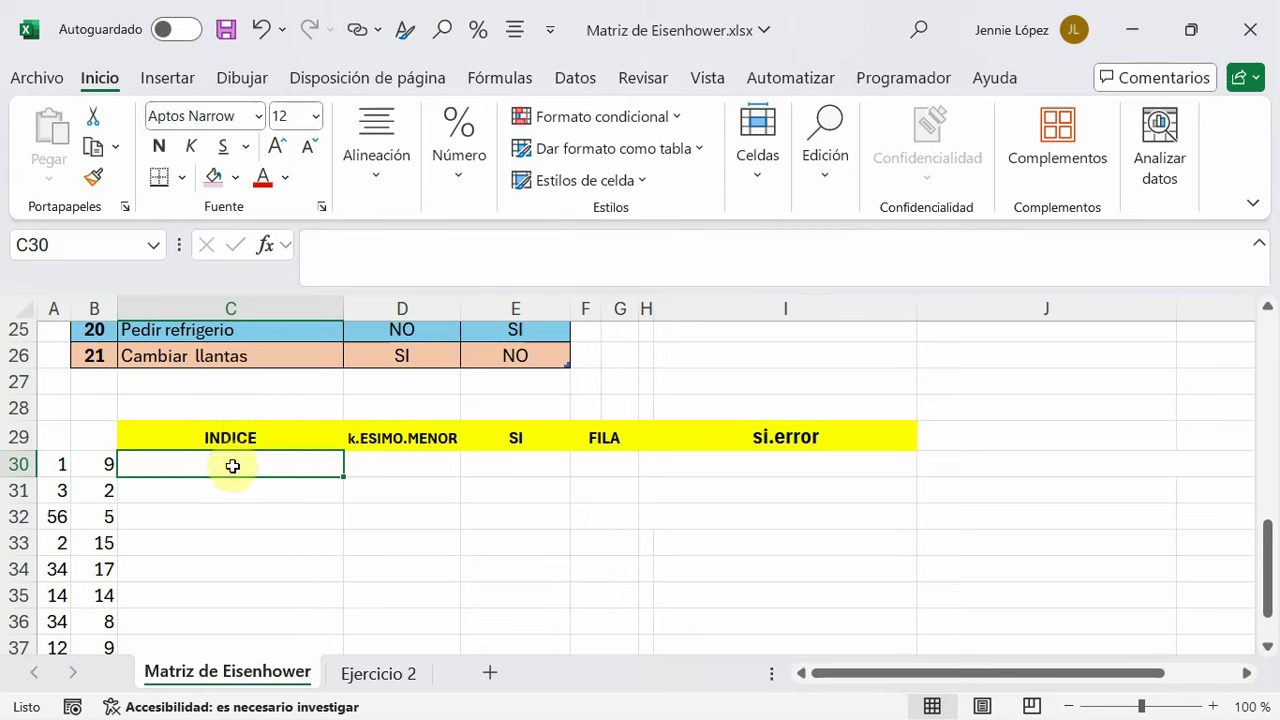
left_click(320, 252)
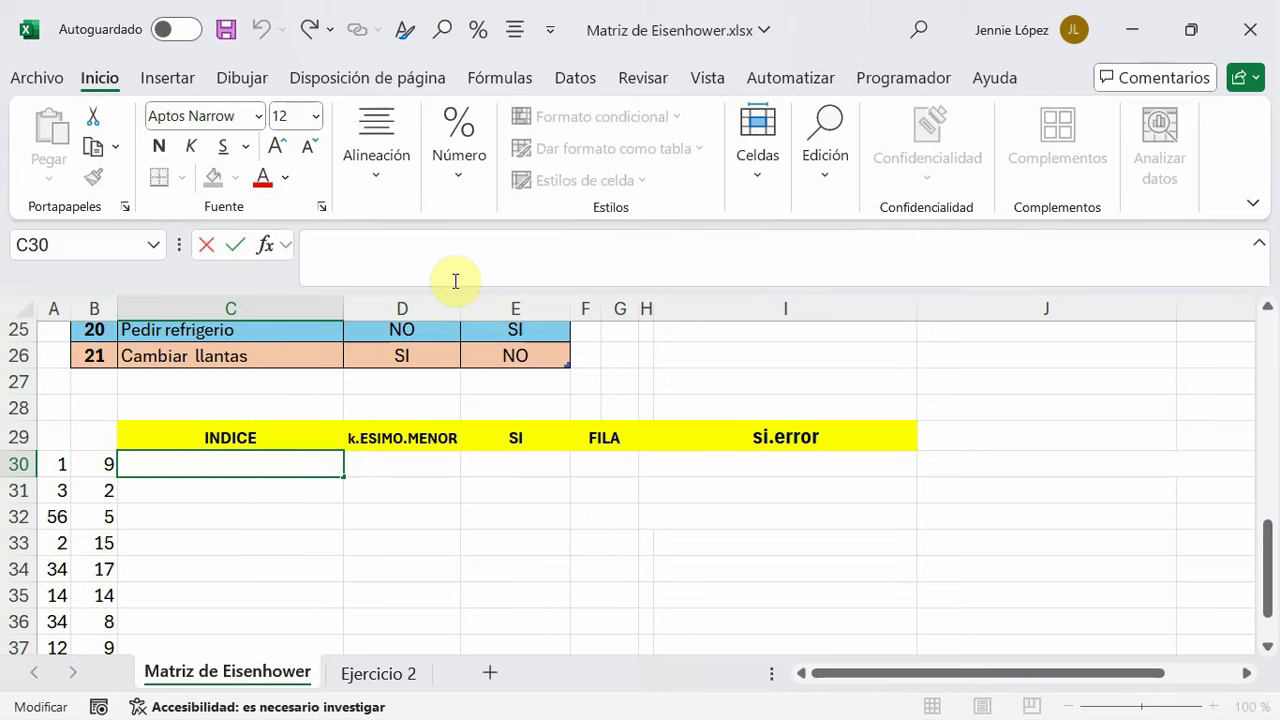
type("=")
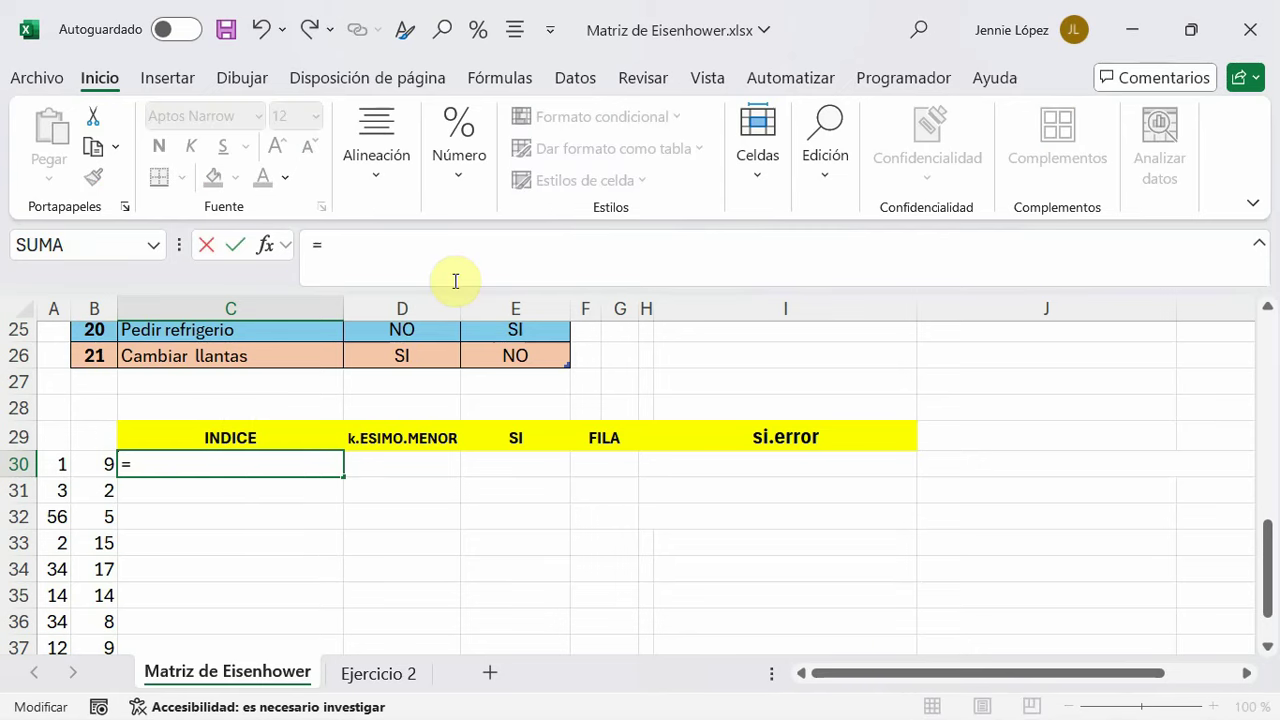
type("INDI")
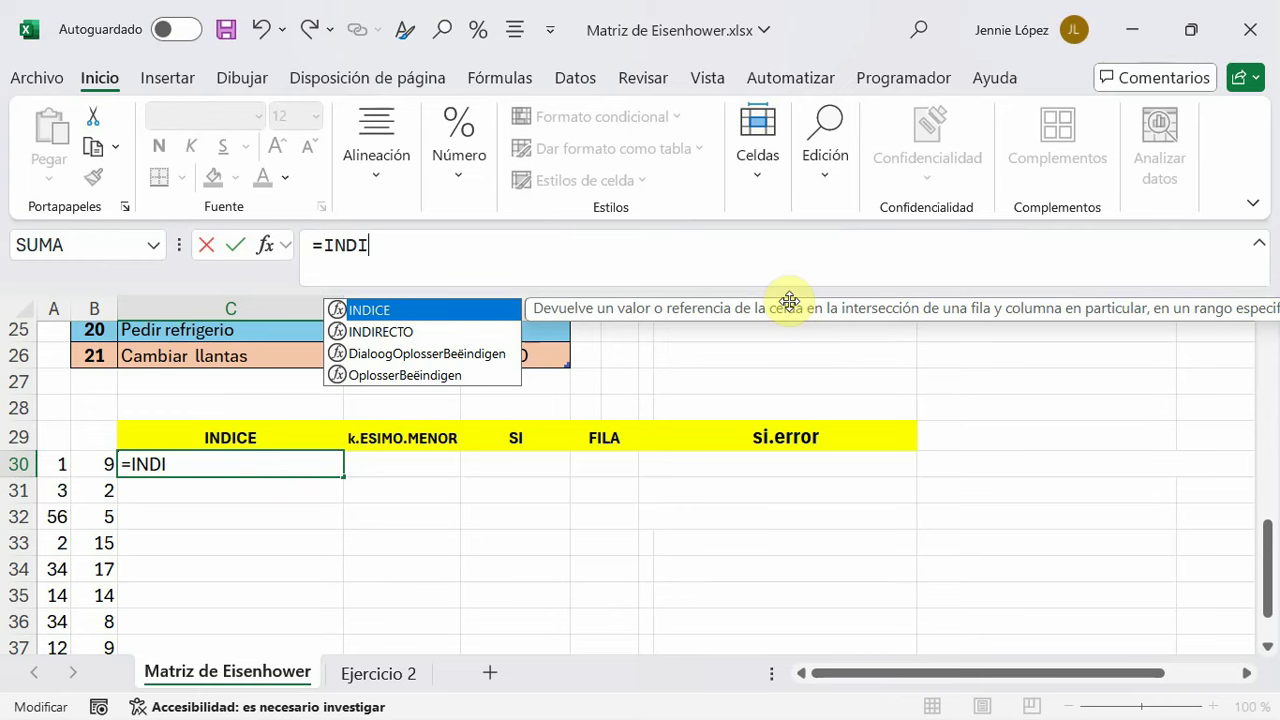
scroll(800, 669, "up", 2)
scroll(800, 669, "up", 1)
scroll(800, 669, "up", 4)
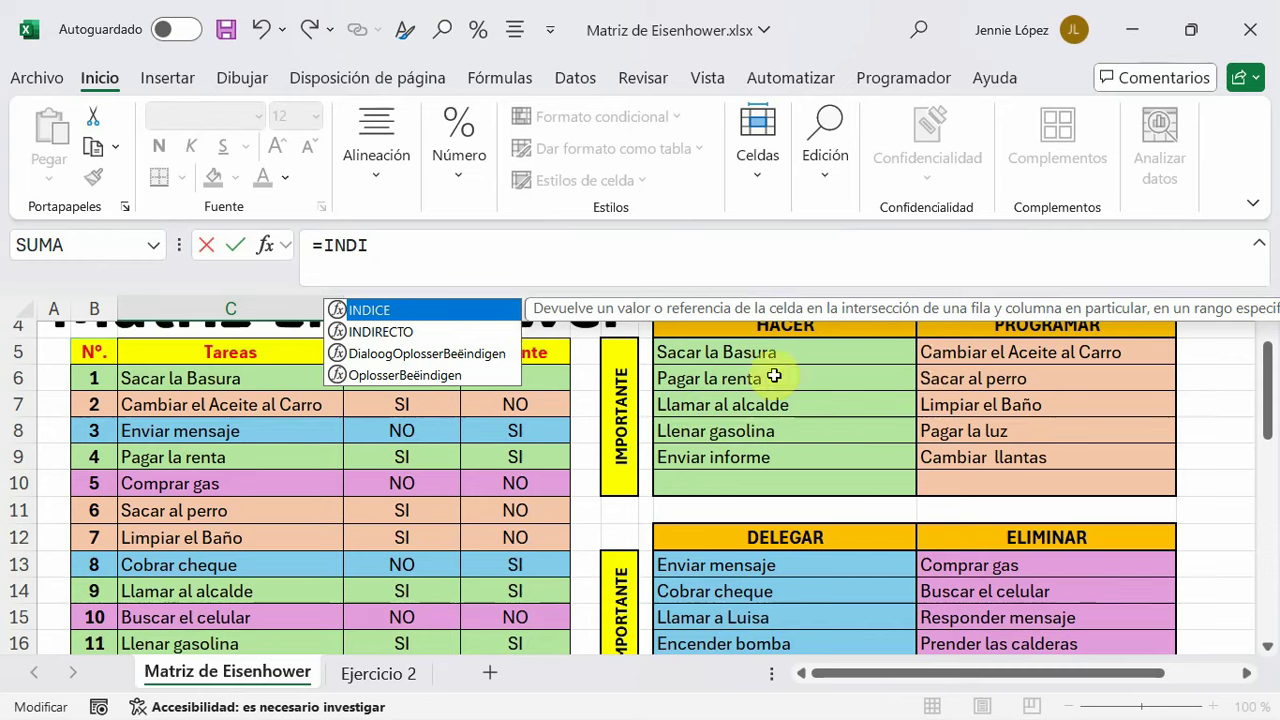
scroll(405, 615, "down", 5)
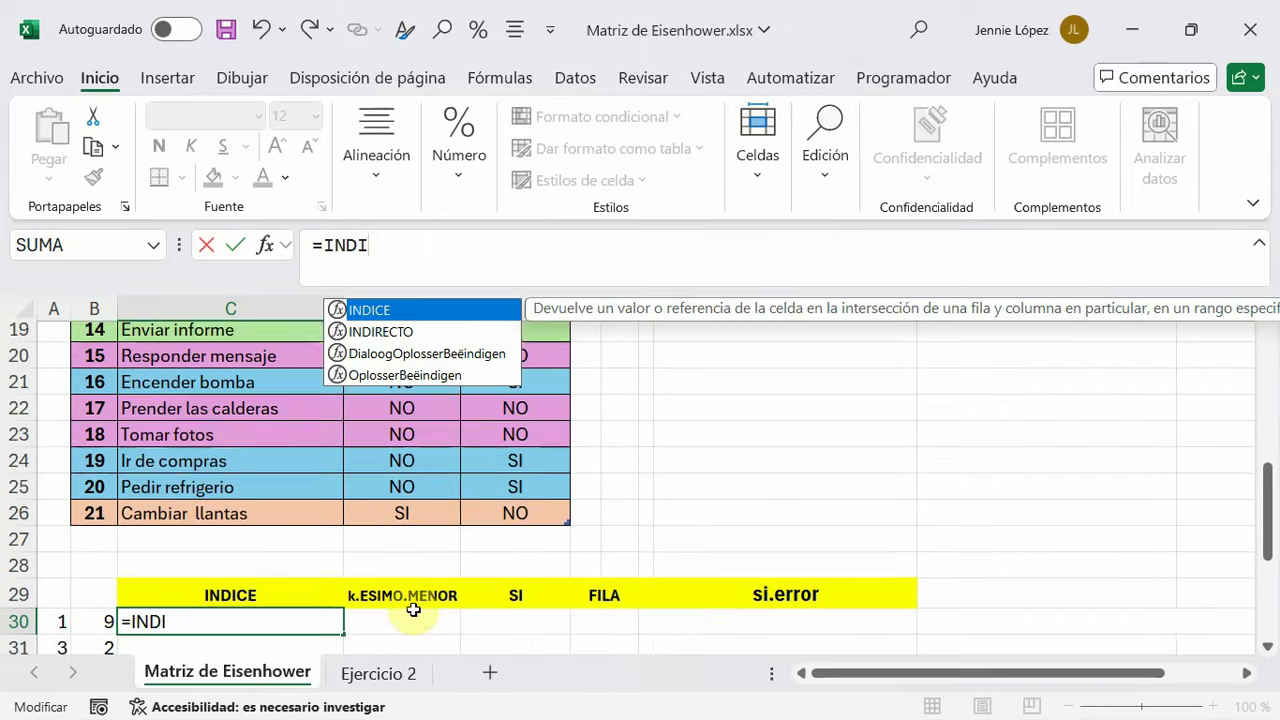
scroll(380, 585, "down", 1)
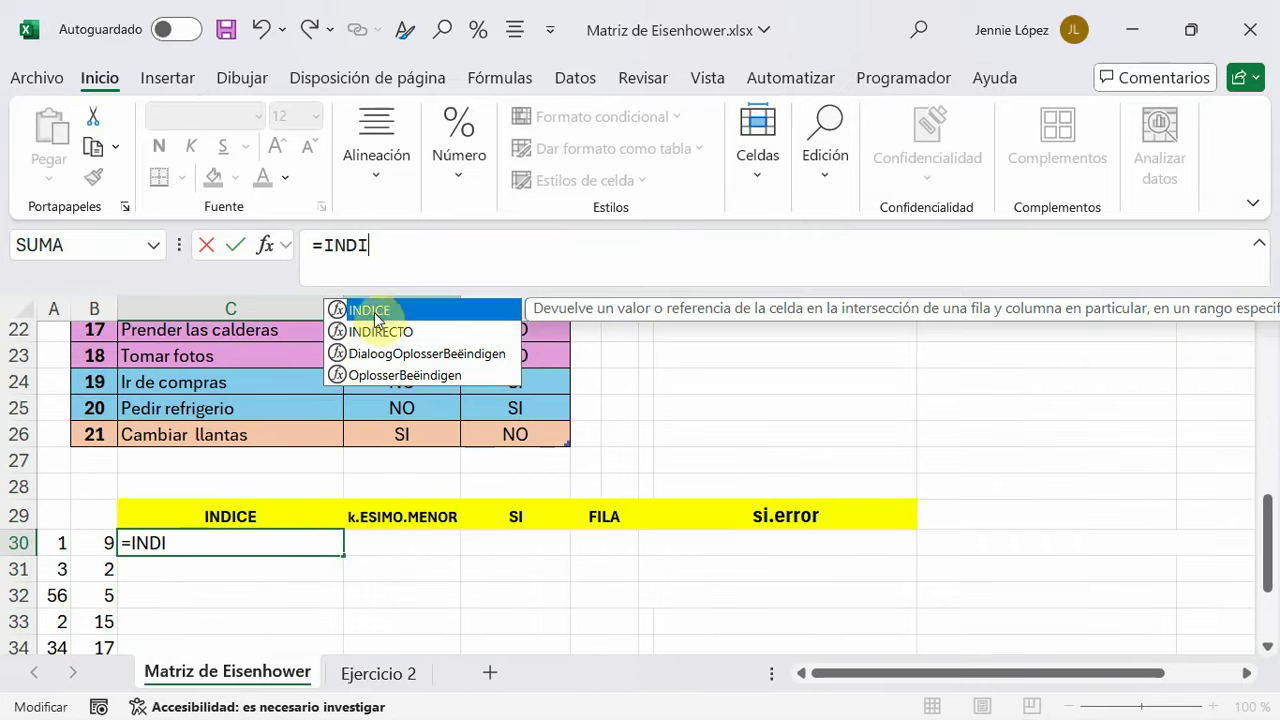
key("Tab")
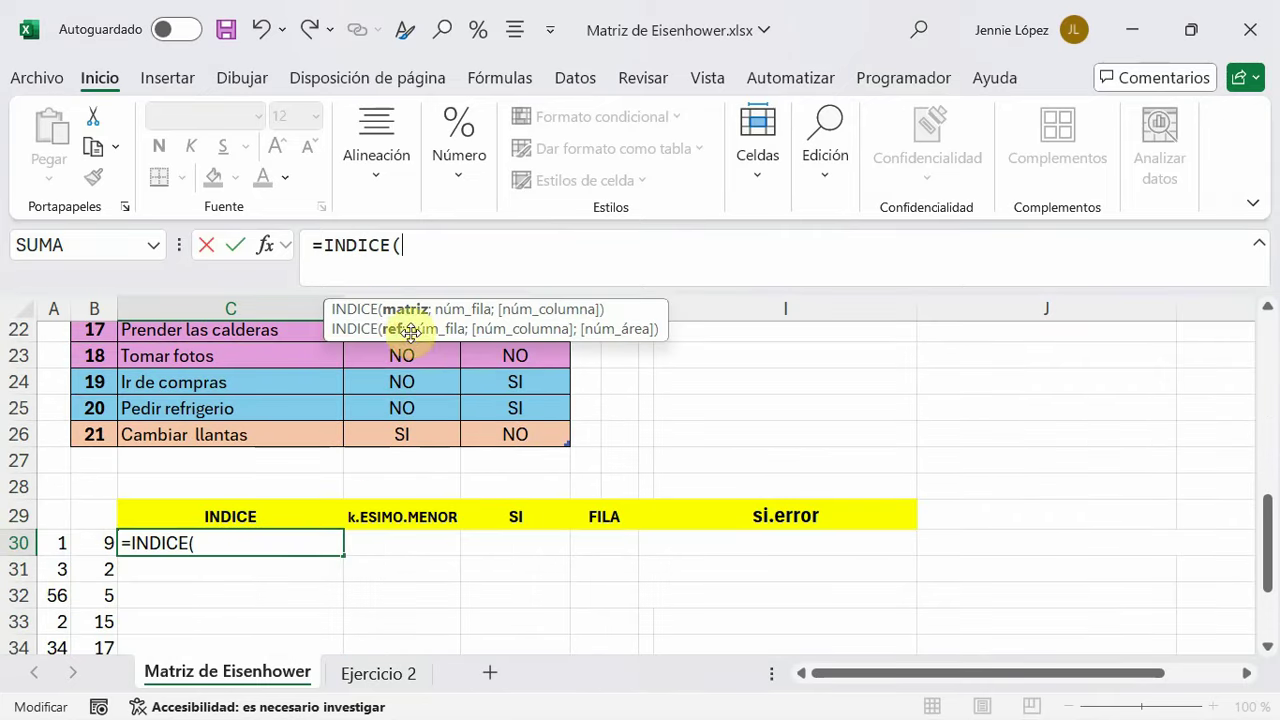
Complete it as =INDICE(A30:B38;5;2), returning 17
scroll(72, 490, "down", 1)
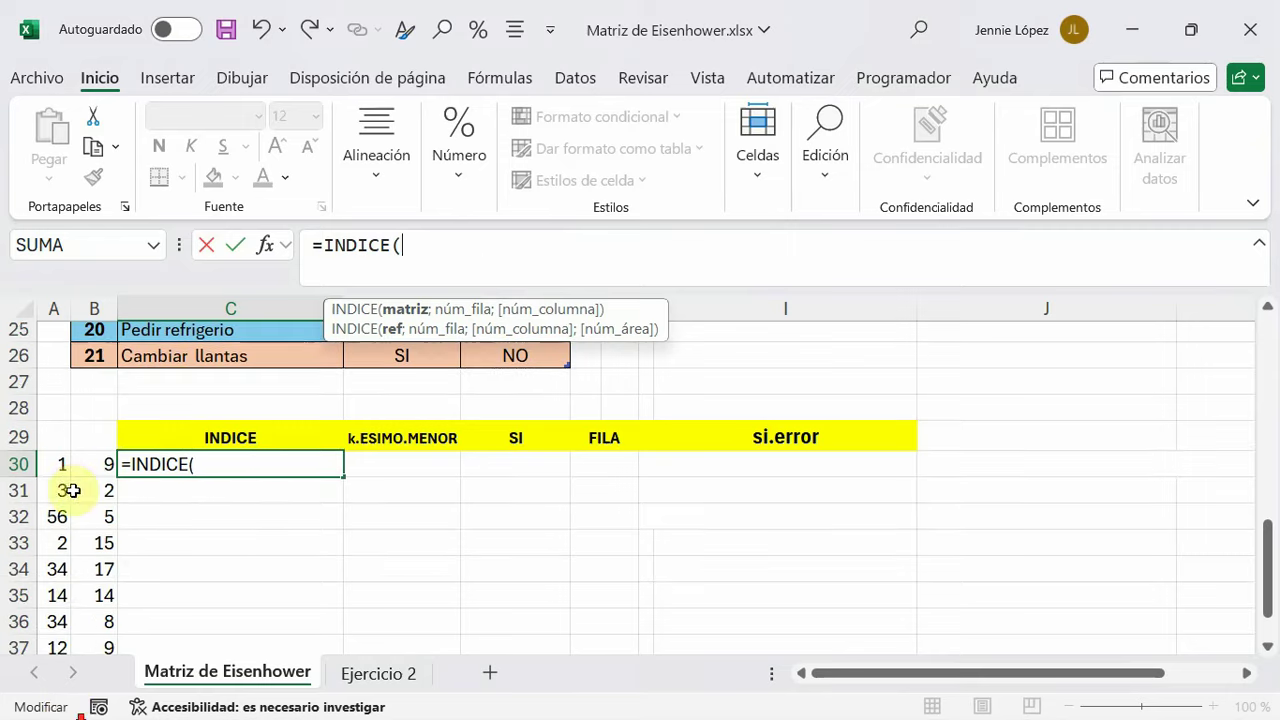
mouse_move(62, 464)
left_mouse_down()
mouse_move(102, 620)
mouse_move(103, 599)
left_mouse_up()
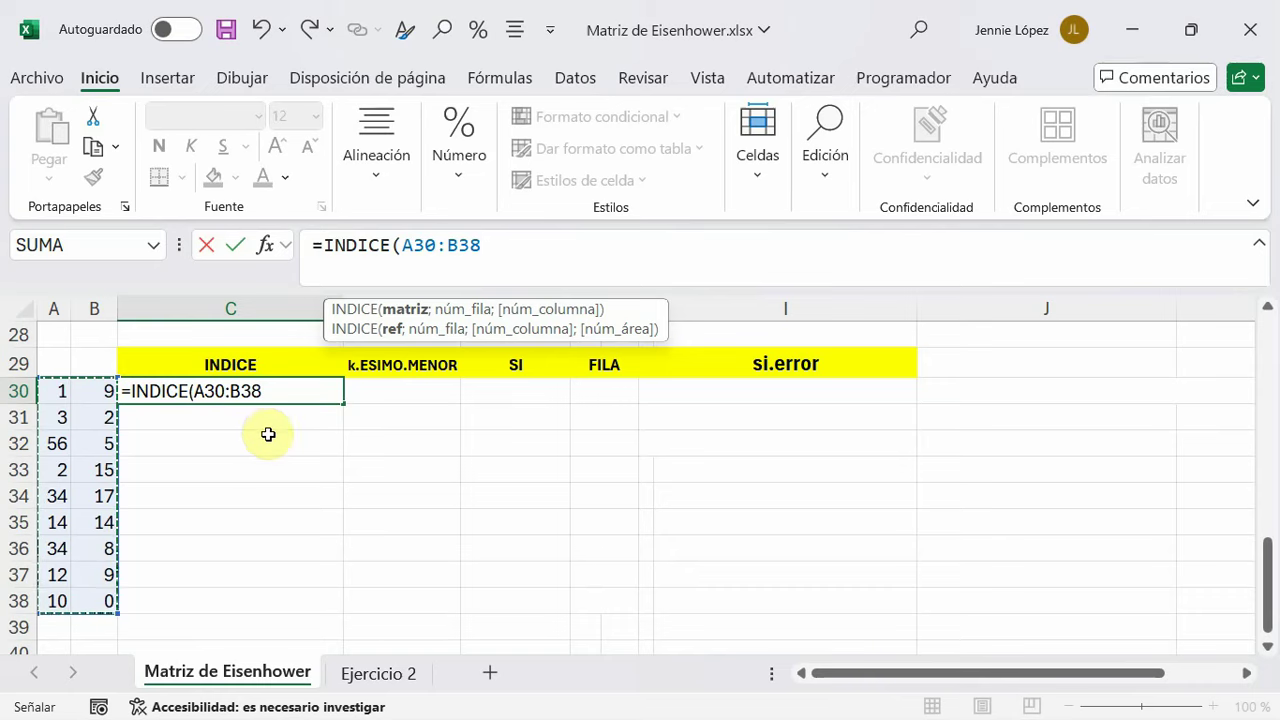
type(";")
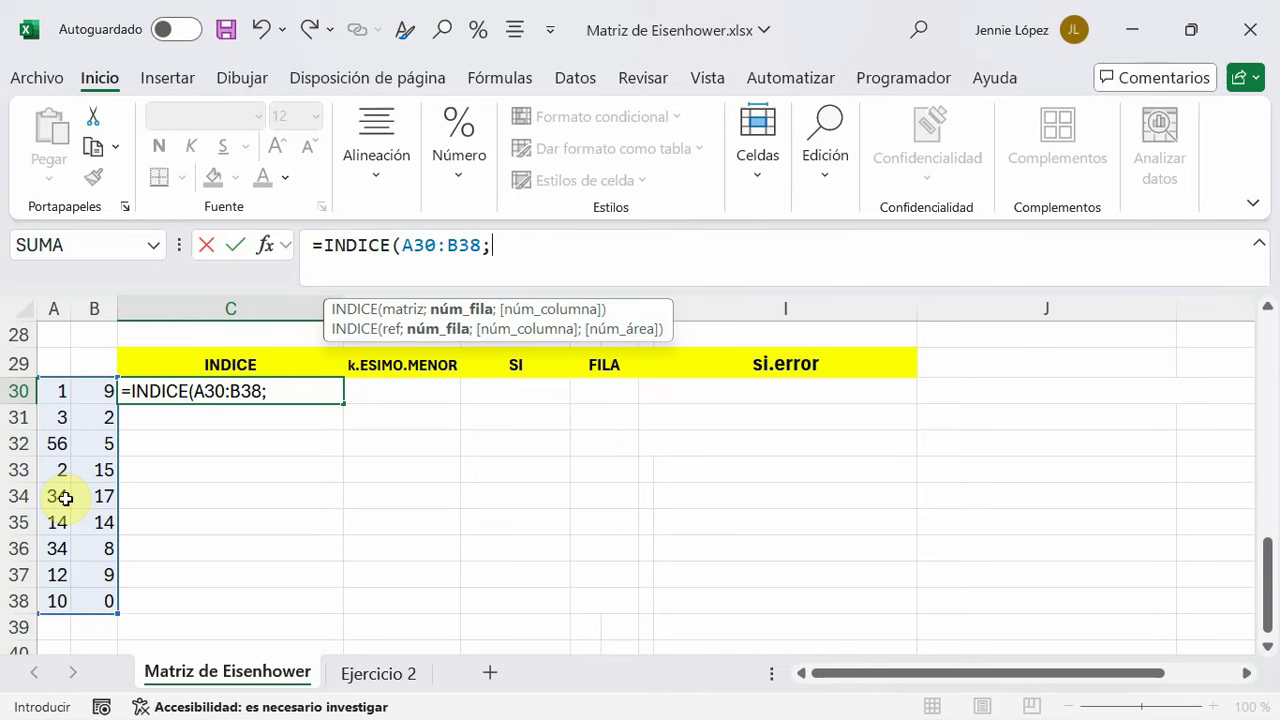
type("5;2")
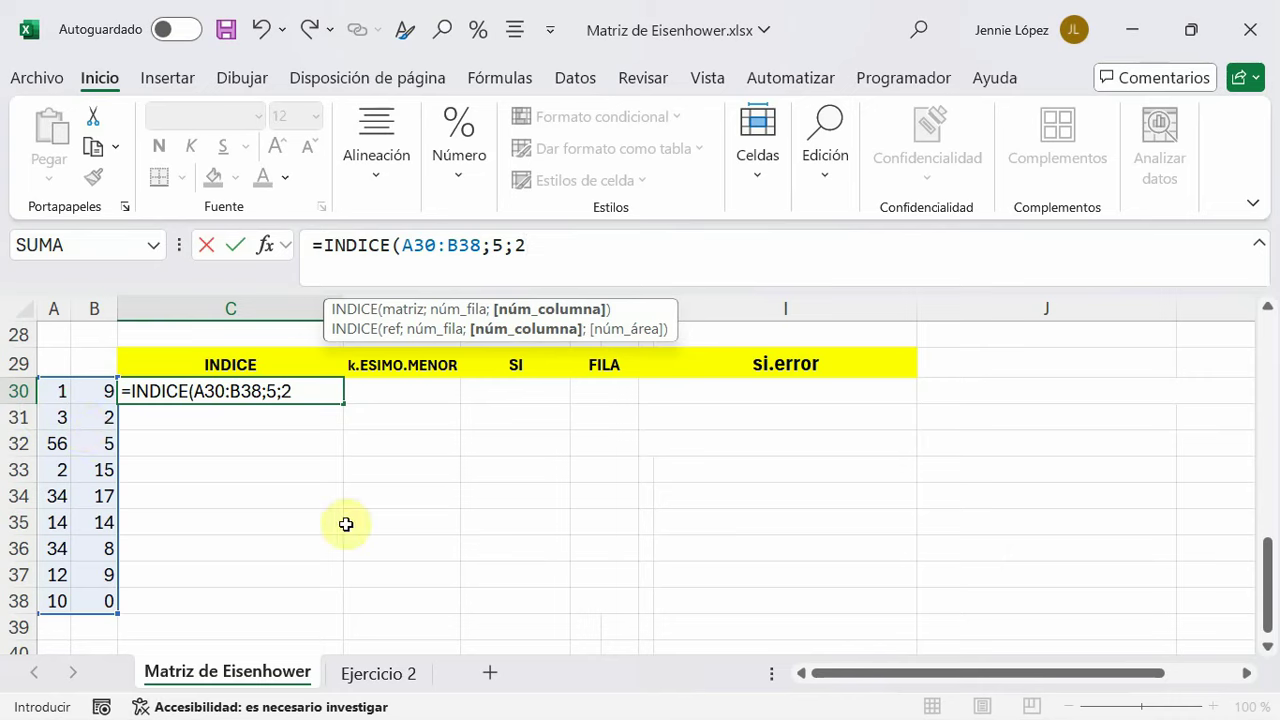
type(")")
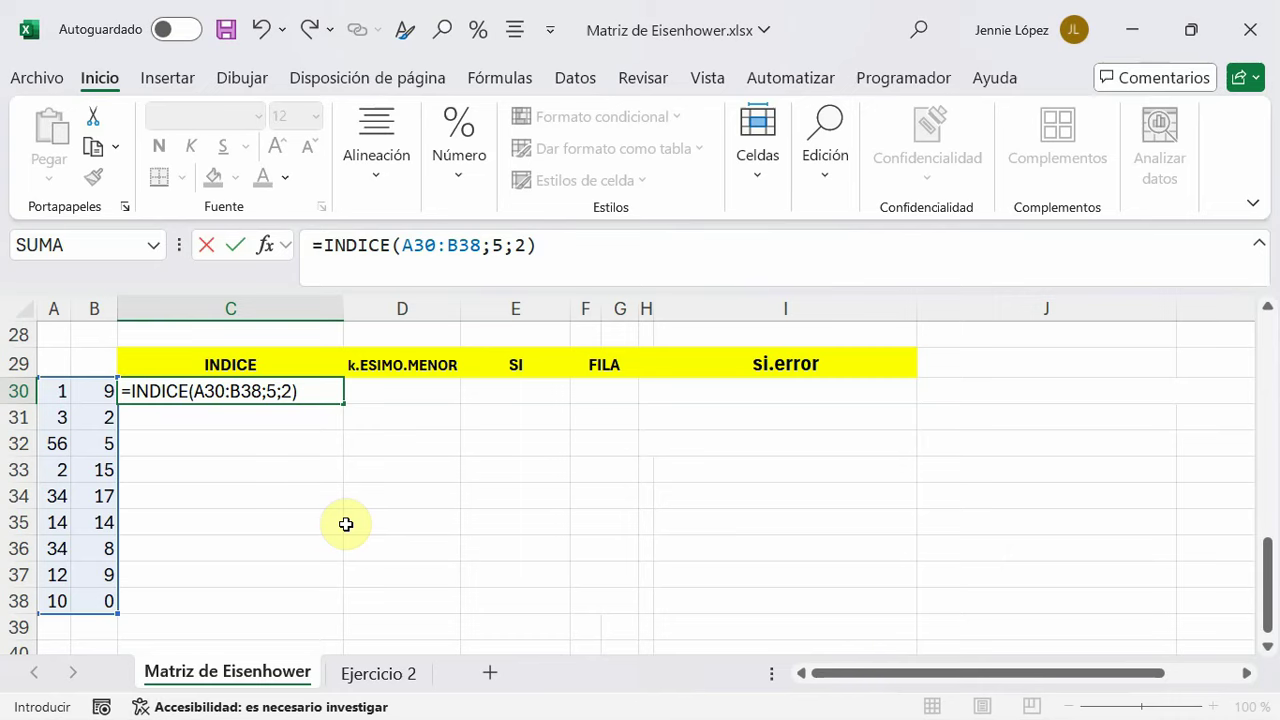
key("Return")
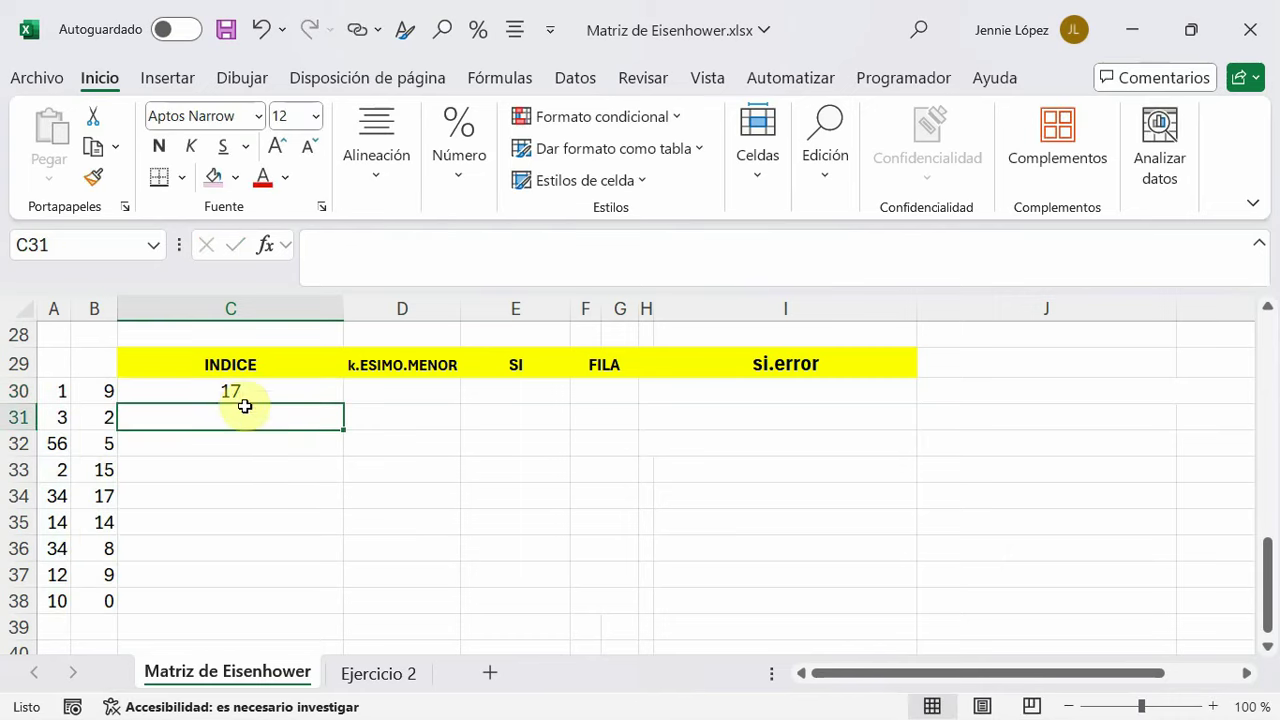
left_click(240, 393)
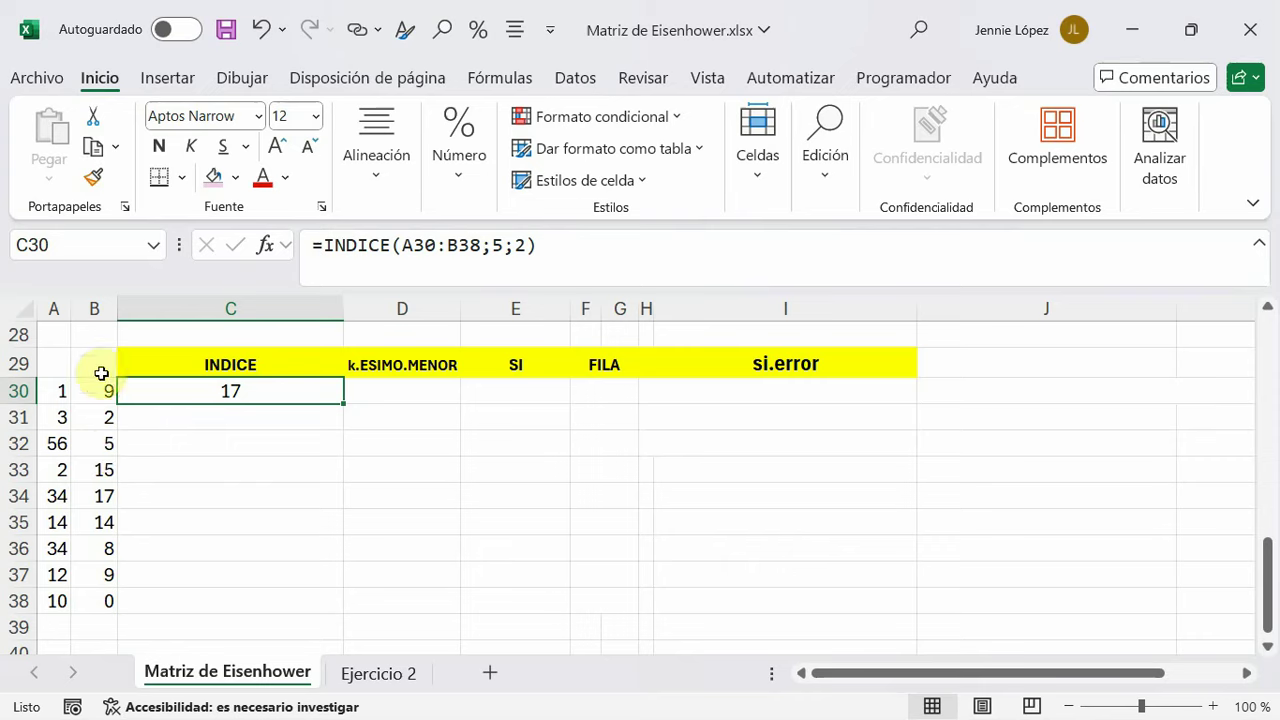
left_click(102, 497)
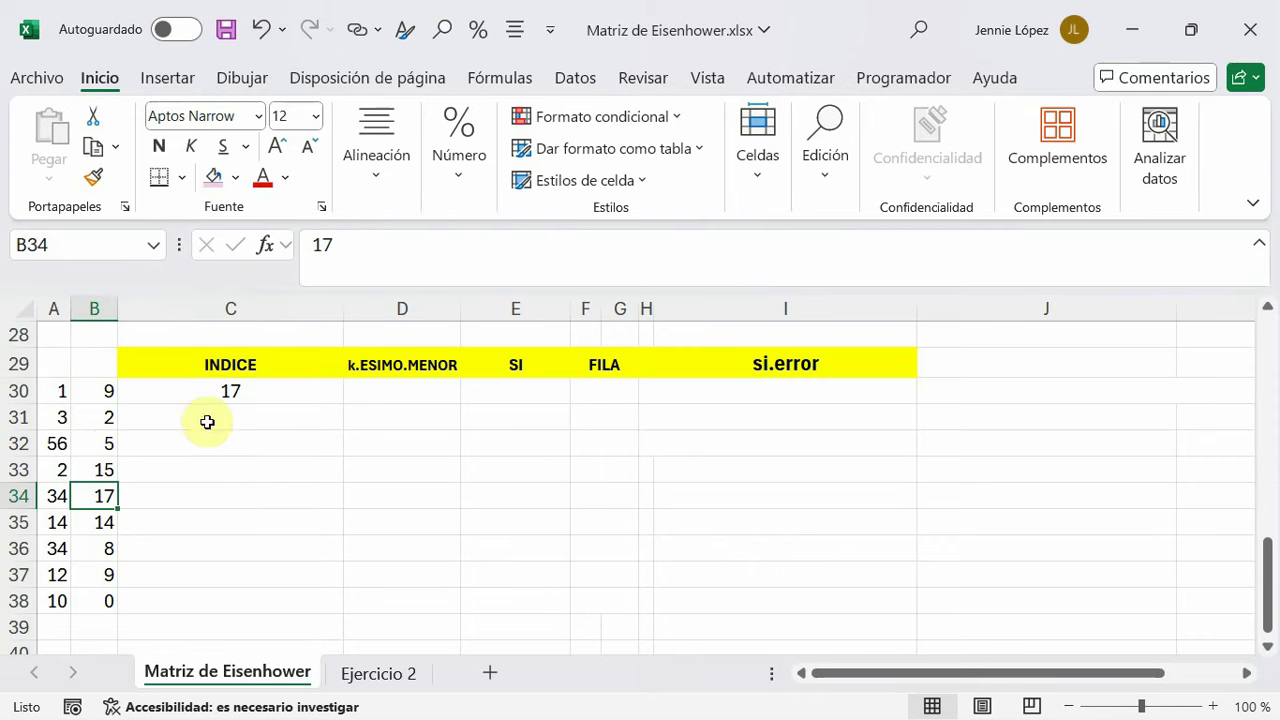
left_click(225, 396)
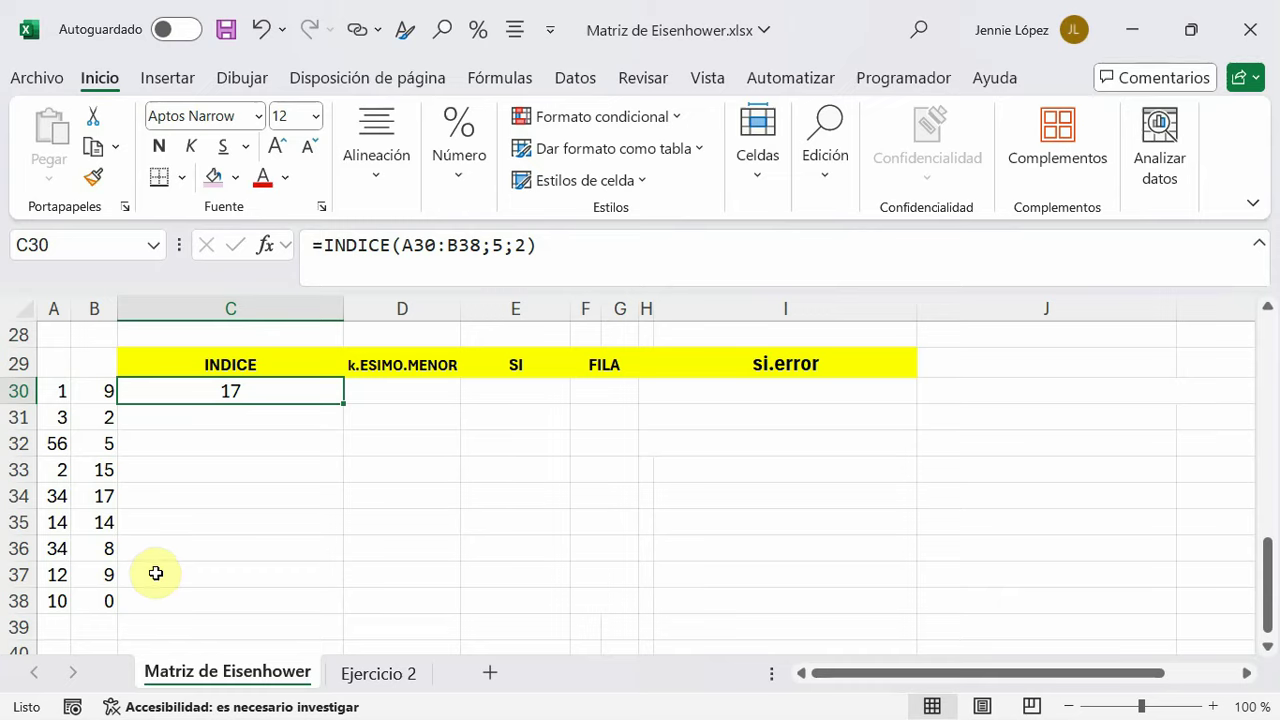
scroll(160, 575, "up", 3)
scroll(160, 573, "up", 2)
scroll(160, 573, "up", 2)
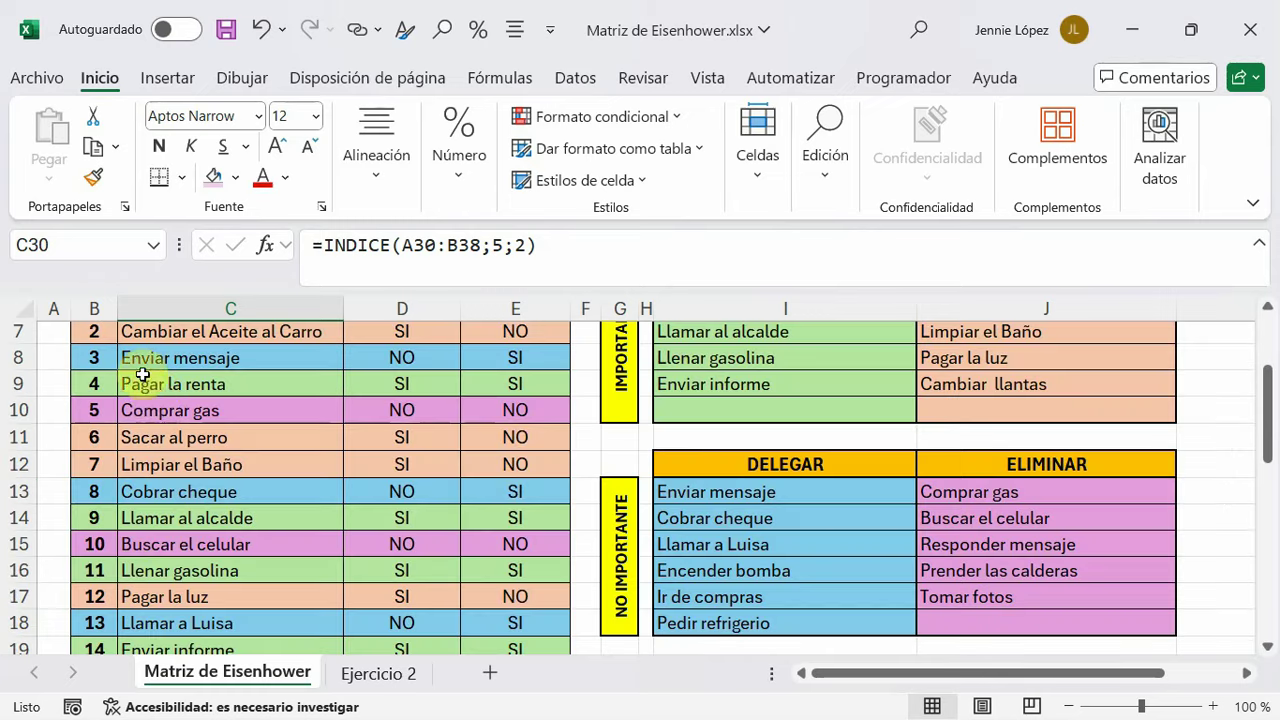
scroll(214, 538, "up", 1)
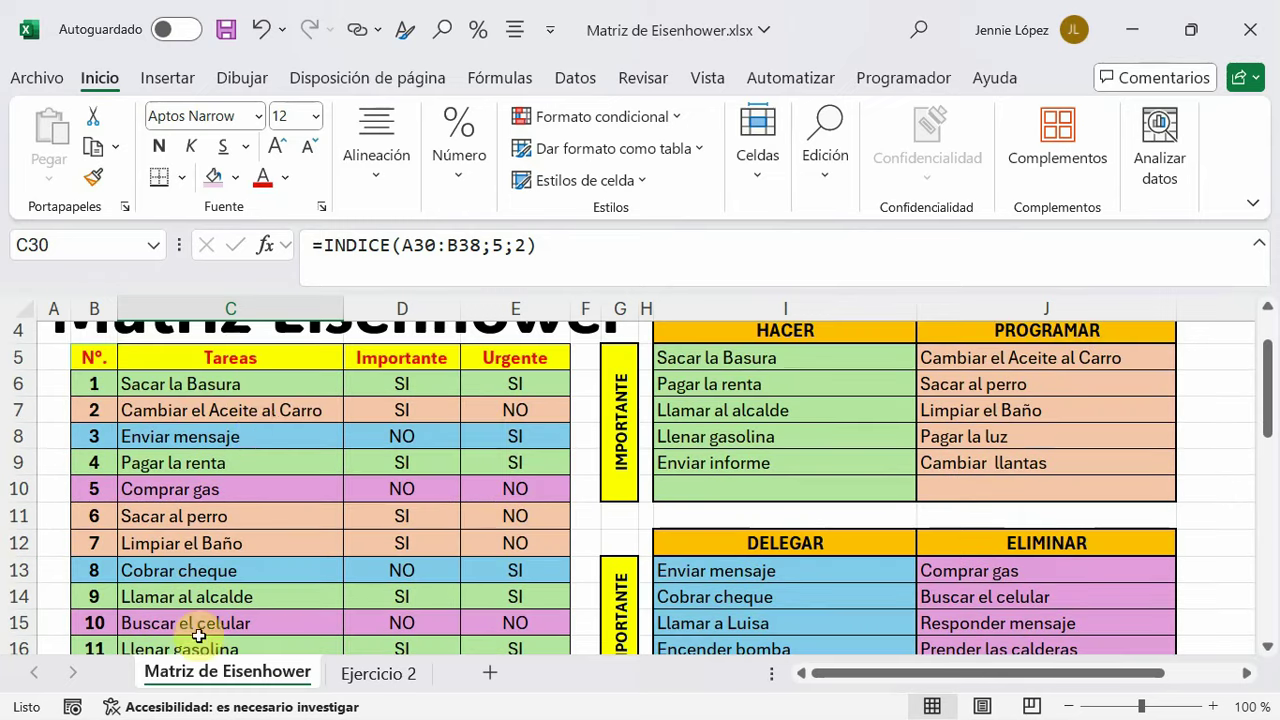
scroll(198, 636, "down", 2)
scroll(206, 580, "down", 3)
scroll(206, 580, "down", 2)
scroll(206, 580, "down", 1)
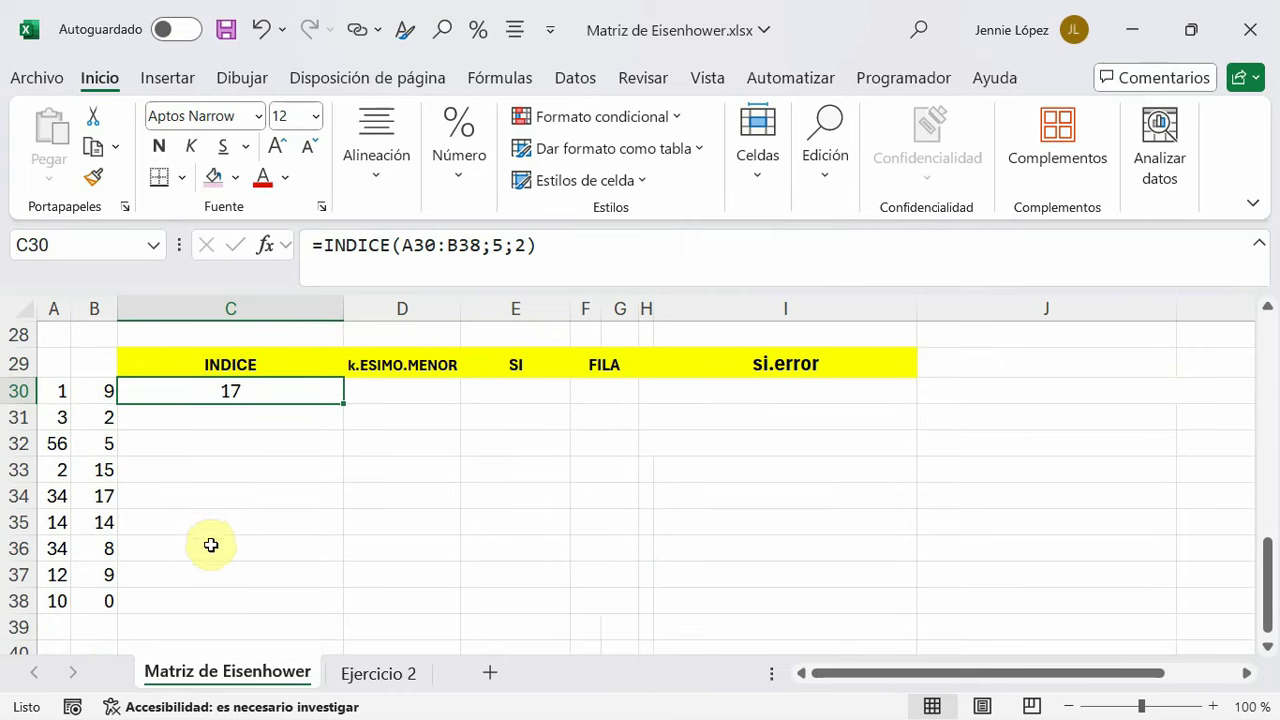
Rewrite C30 as =INDICE(B30:B38;5), using only column B and still returning 17
left_click(527, 245)
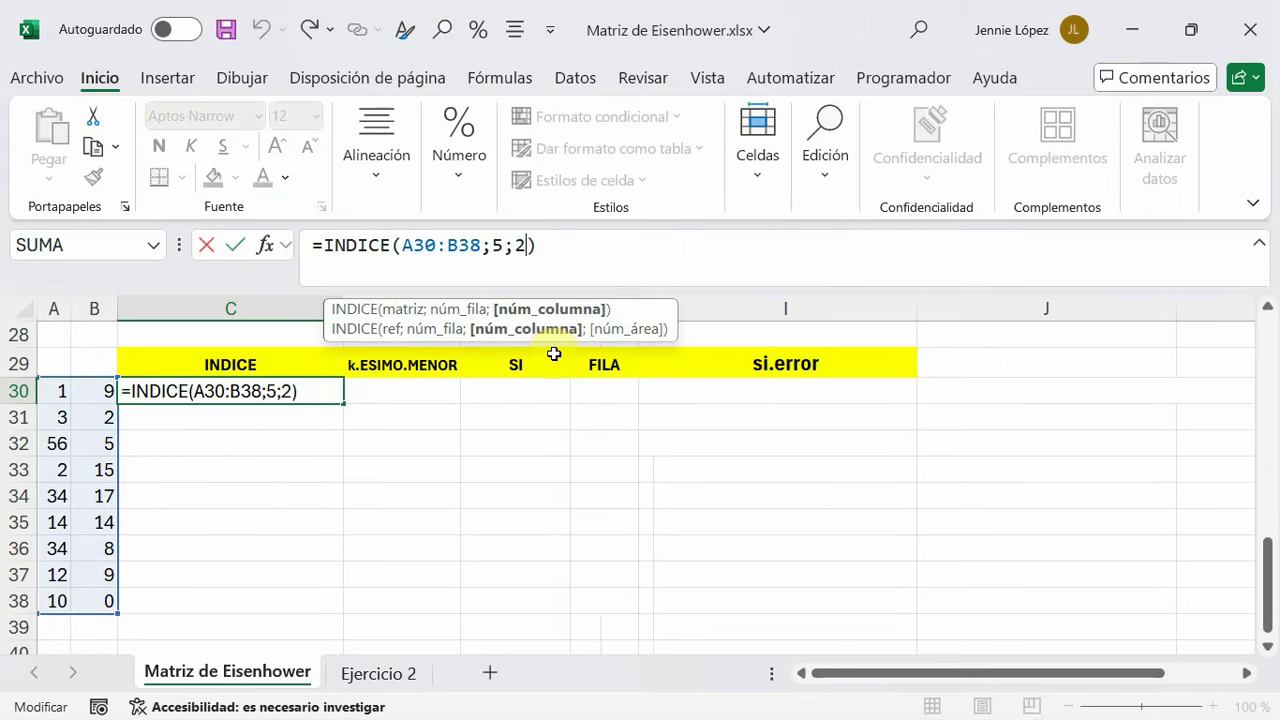
key("BackSpace")
key("BackSpace")
key("BackSpace")
key("BackSpace")
key("BackSpace")
key("BackSpace")
key("BackSpace")
key("BackSpace")
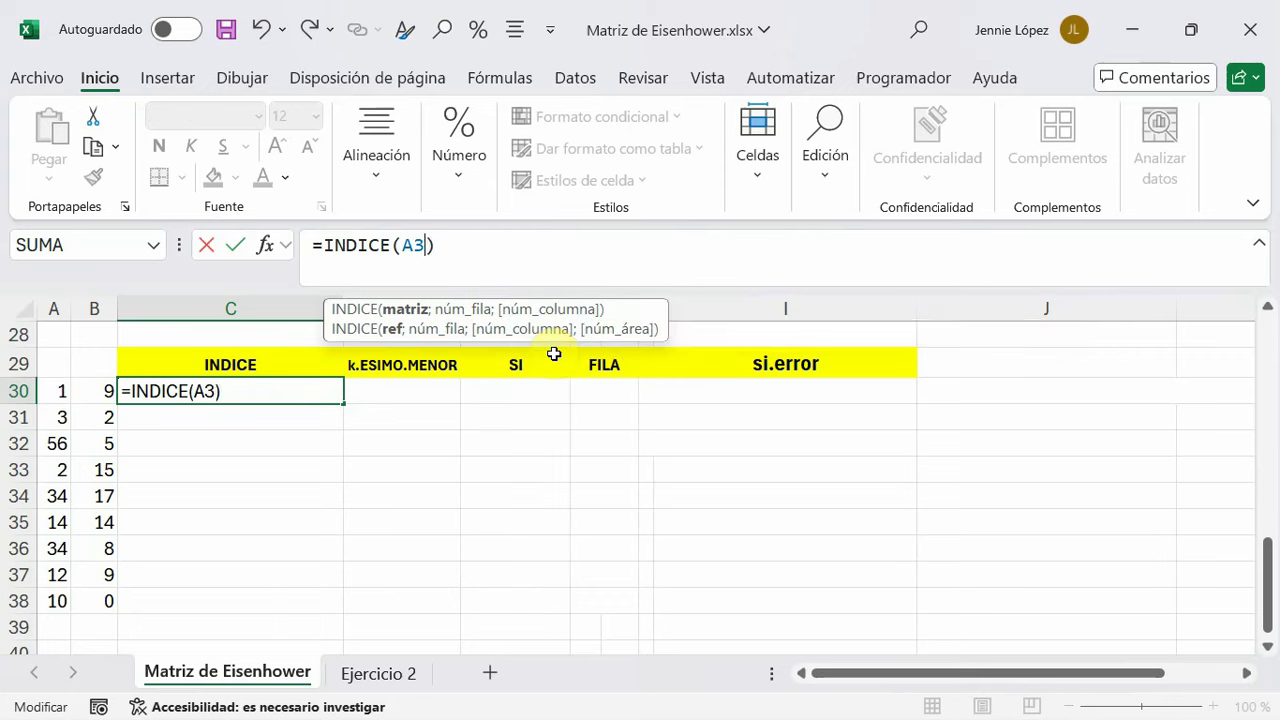
key("BackSpace")
key("BackSpace")
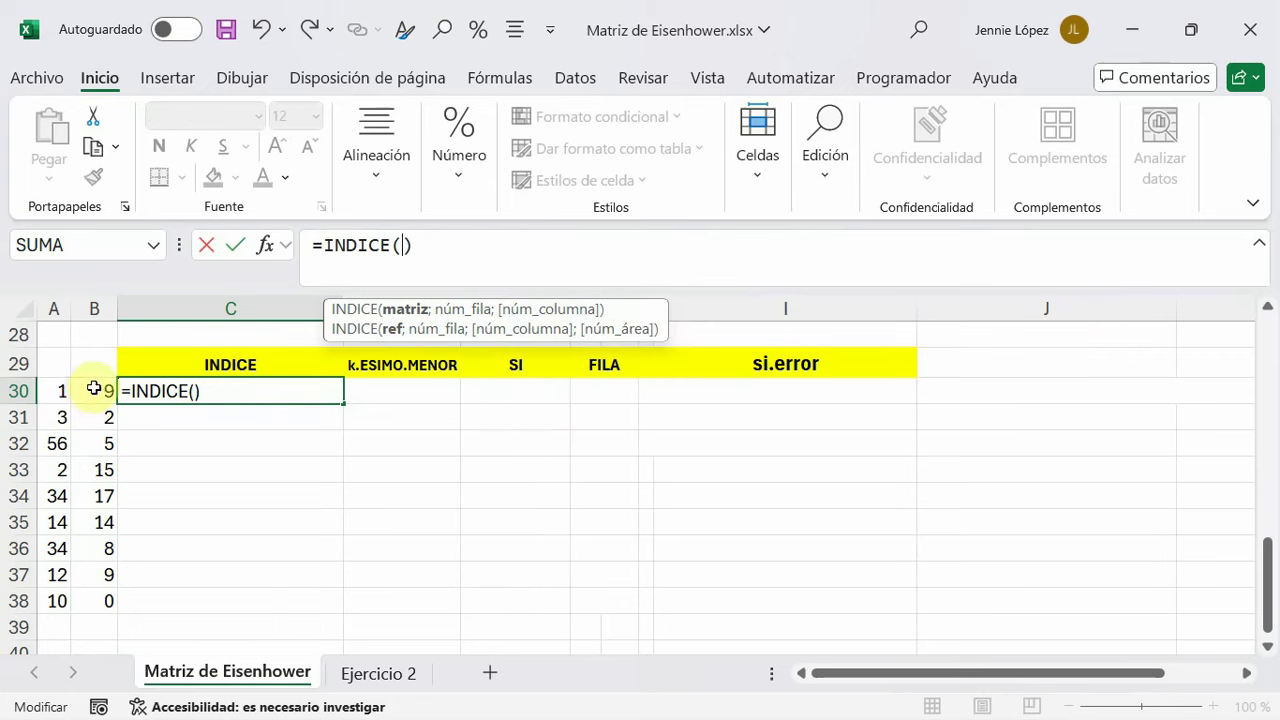
left_click_drag(94, 389, 75, 603)
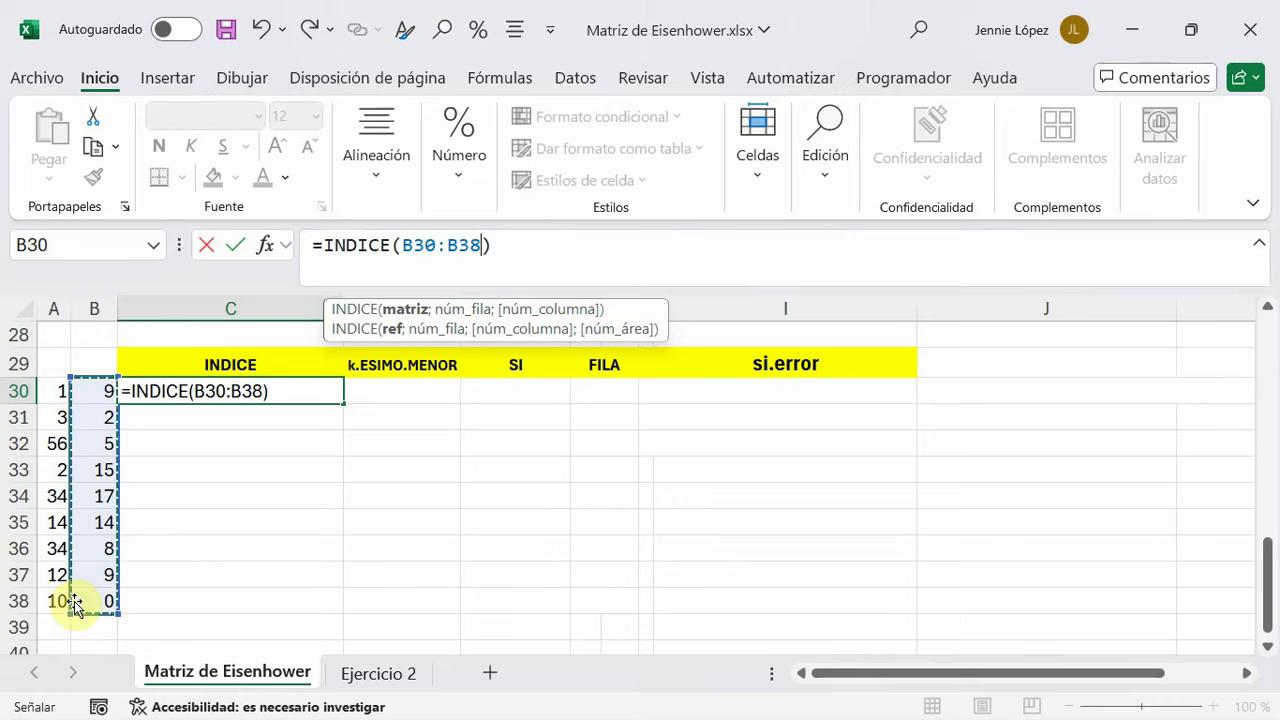
type(";5")
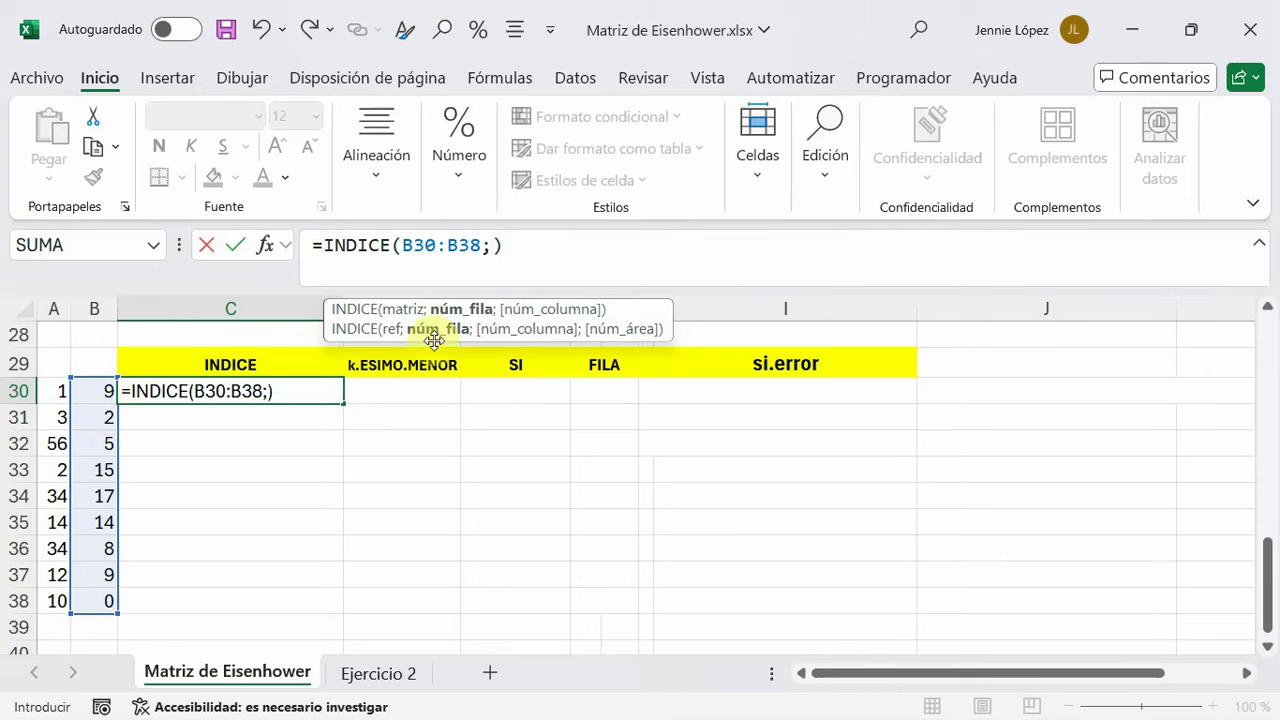
left_click(528, 241)
key("Return")
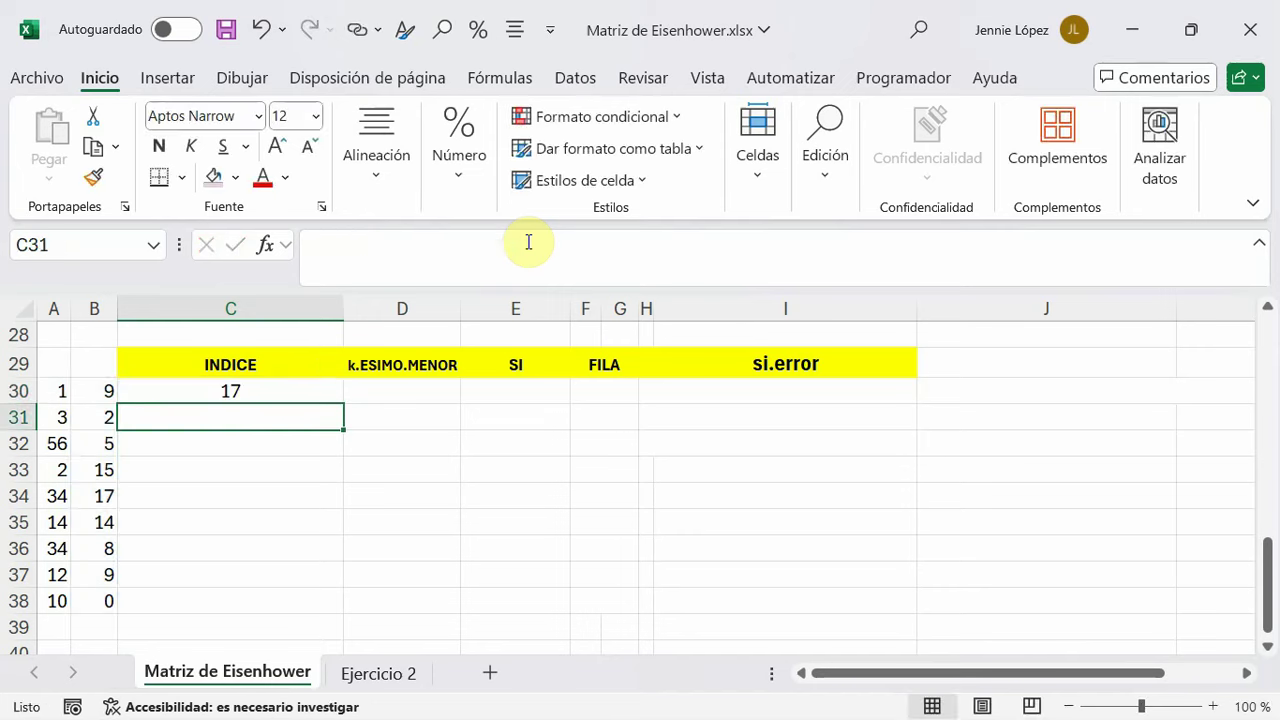
left_click(245, 395)
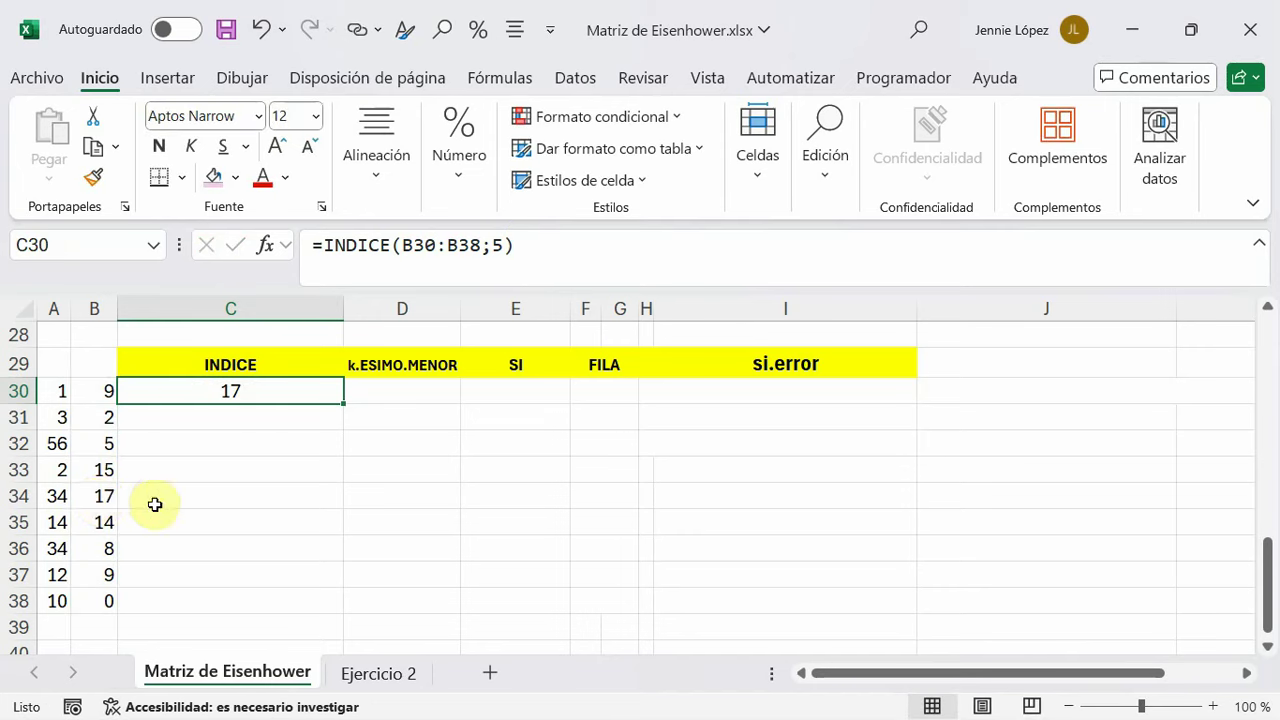
scroll(154, 503, "up", 2)
scroll(177, 477, "up", 2)
scroll(243, 575, "up", 2)
scroll(185, 440, "up", 2)
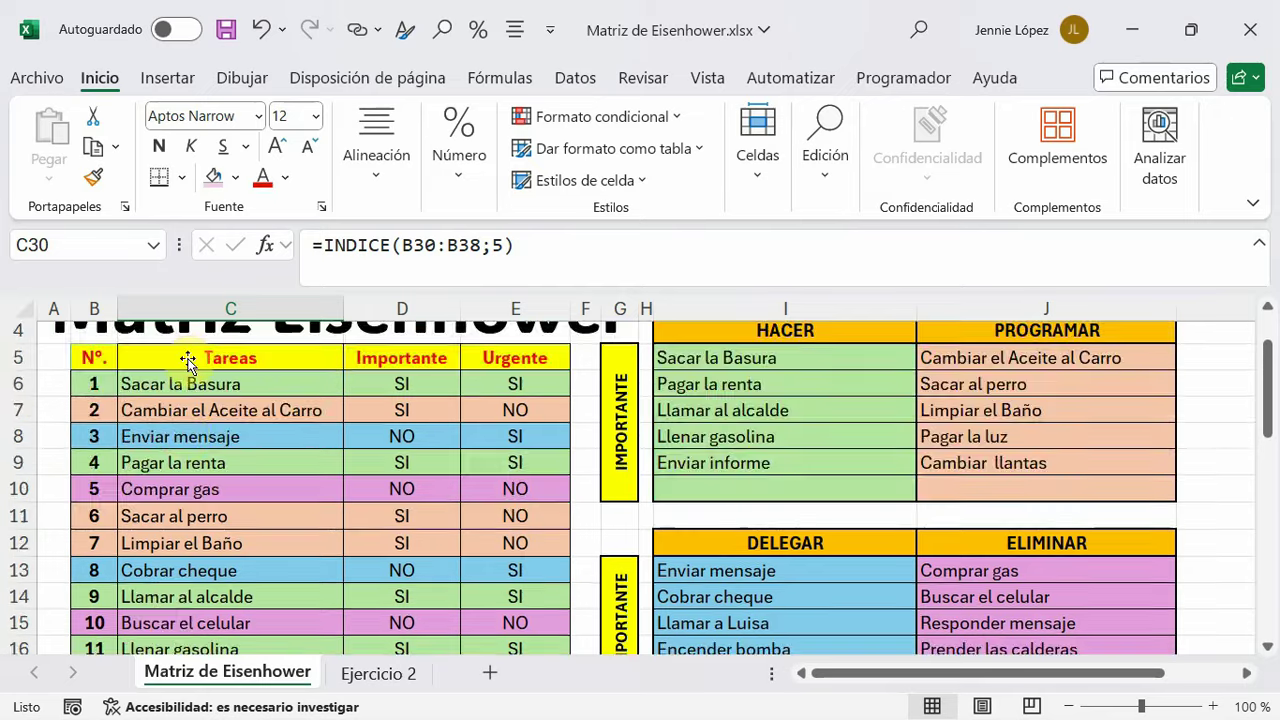
scroll(189, 380, "down", 2)
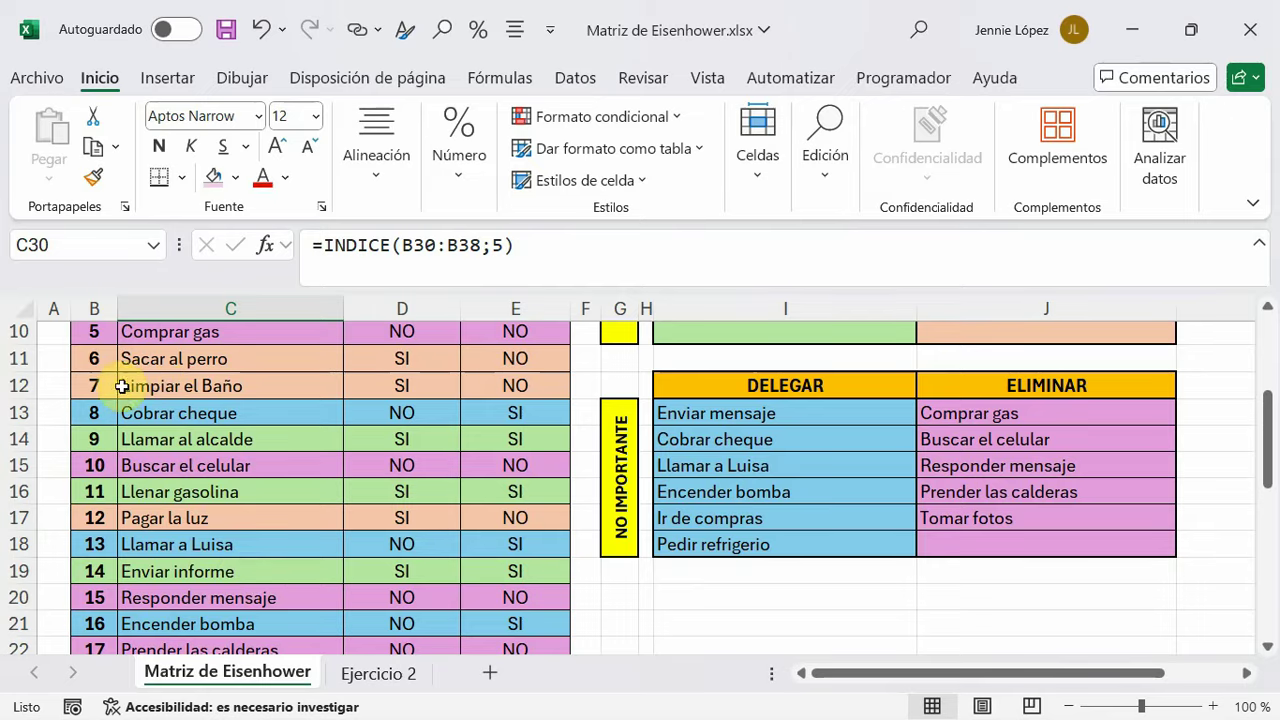
scroll(222, 403, "down", 1)
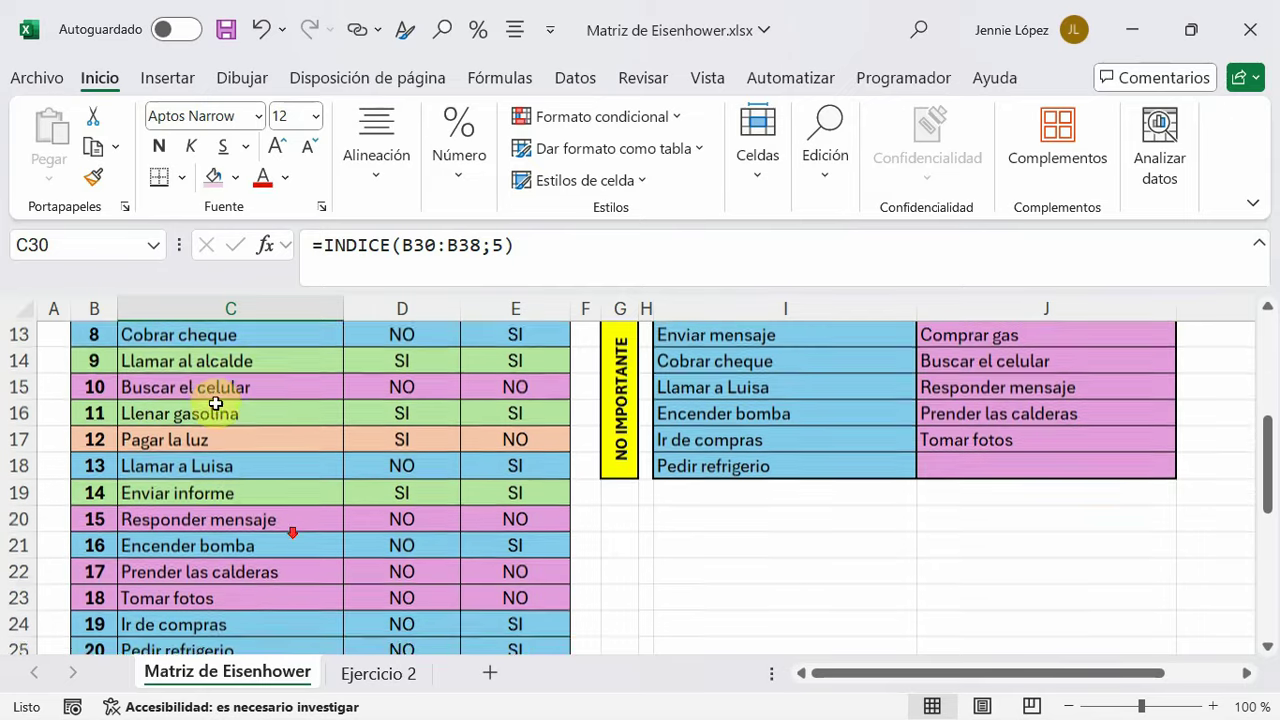
scroll(222, 403, "down", 1)
scroll(222, 403, "down", 1)
scroll(222, 406, "down", 1)
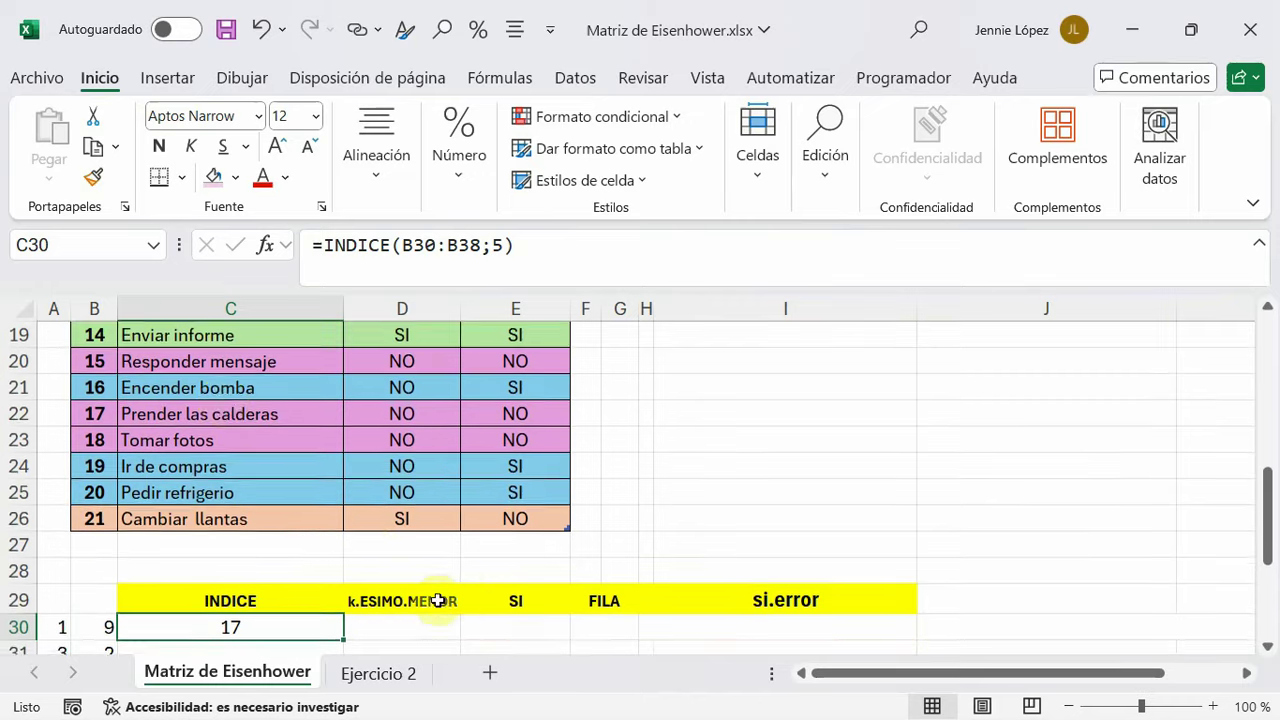
scroll(434, 597, "down", 1)
scroll(378, 565, "up", 1)
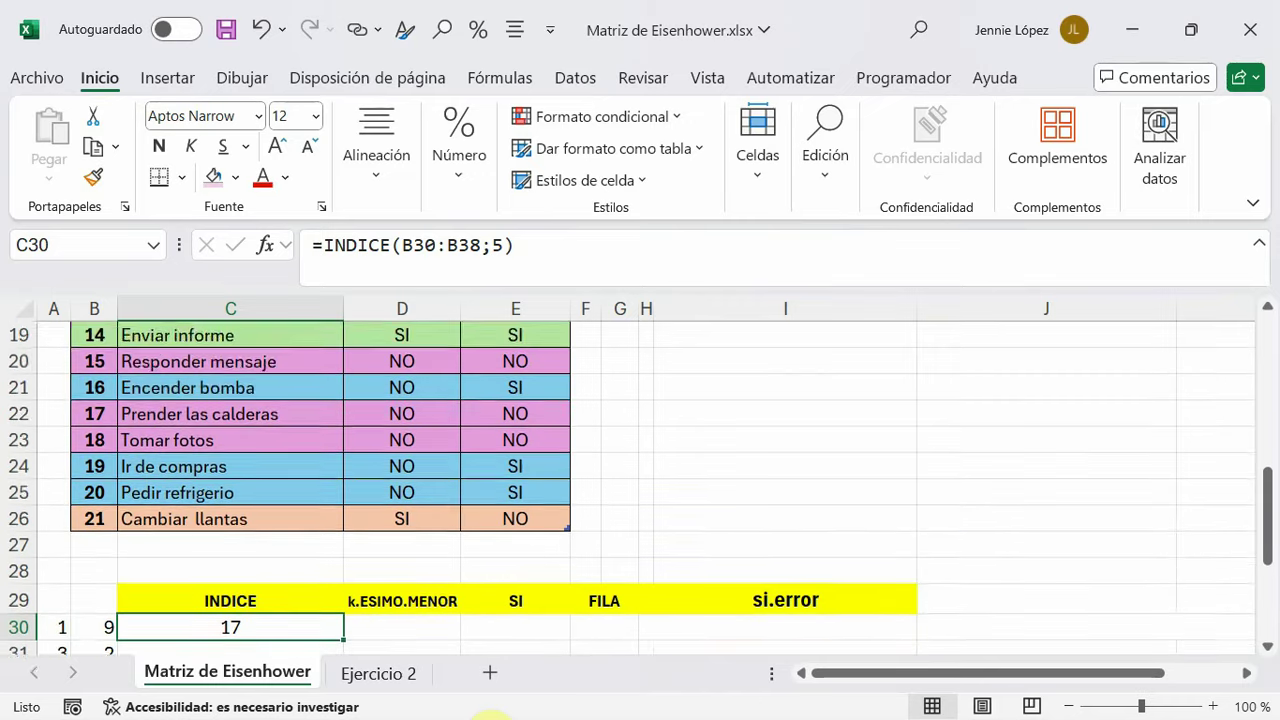
scroll(378, 565, "up", 6)
scroll(381, 552, "down", 2)
scroll(381, 552, "down", 2)
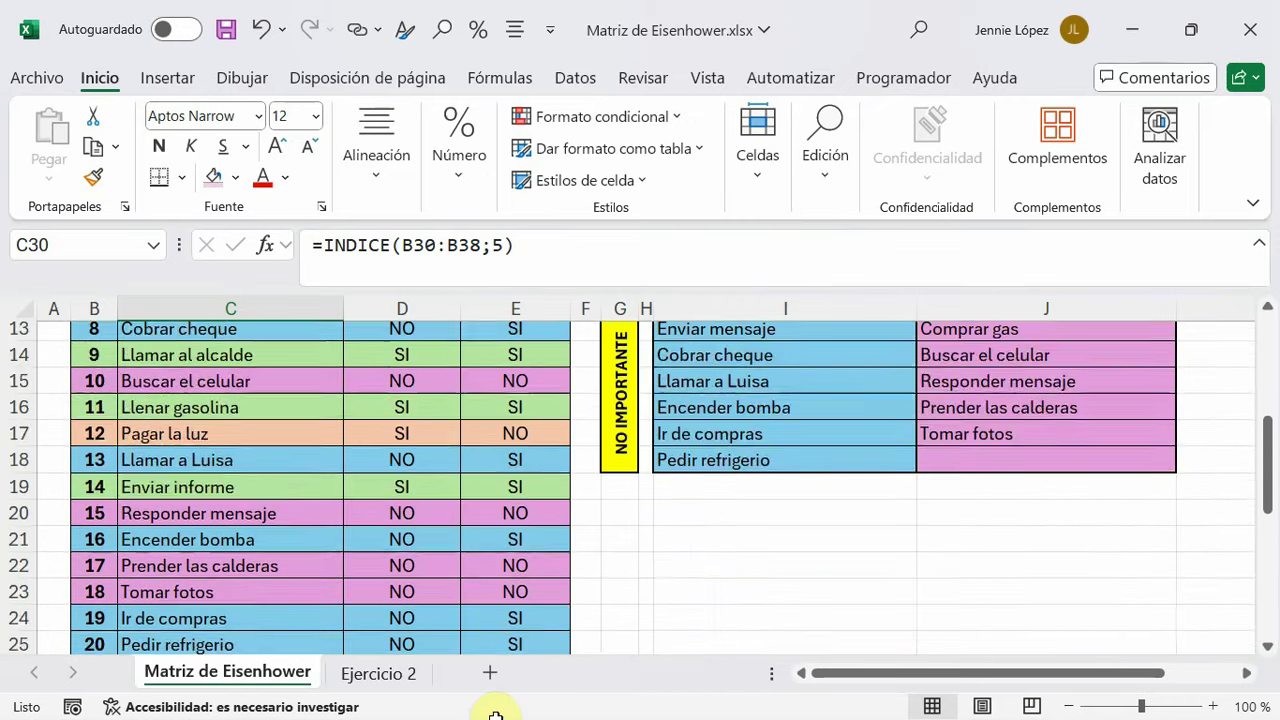
scroll(381, 552, "down", 2)
scroll(380, 548, "down", 1)
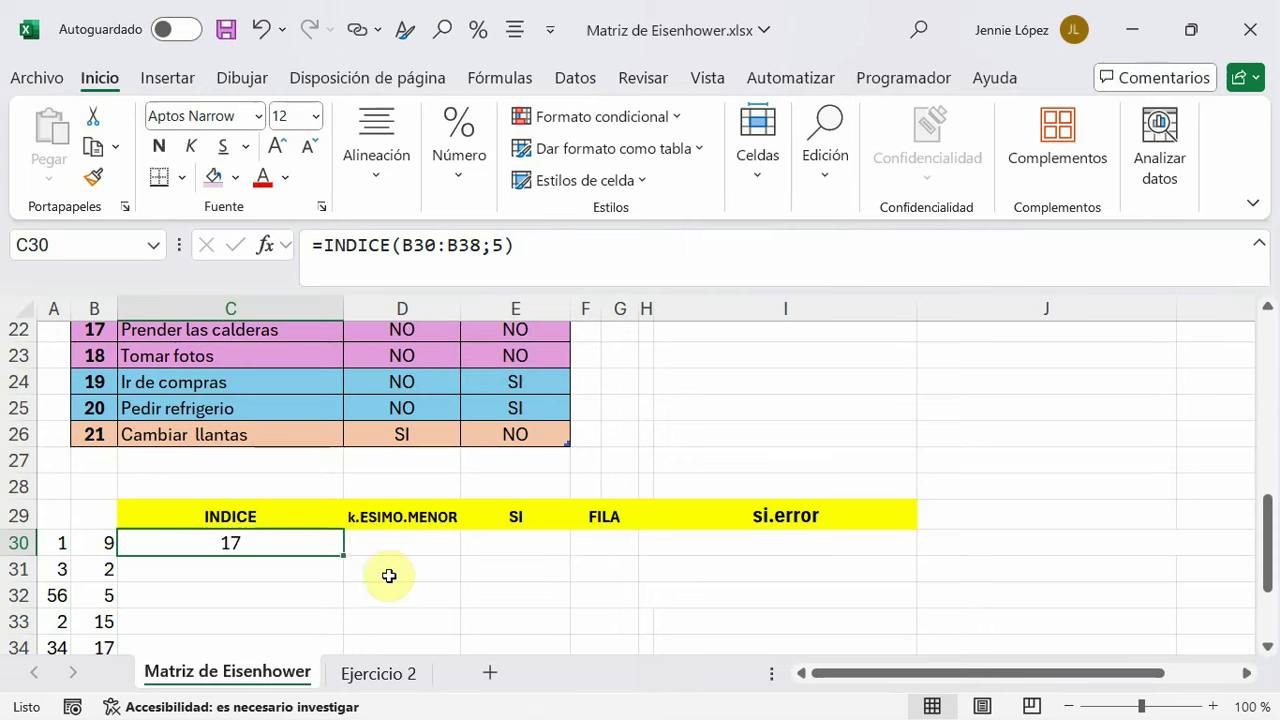
left_click(412, 546)
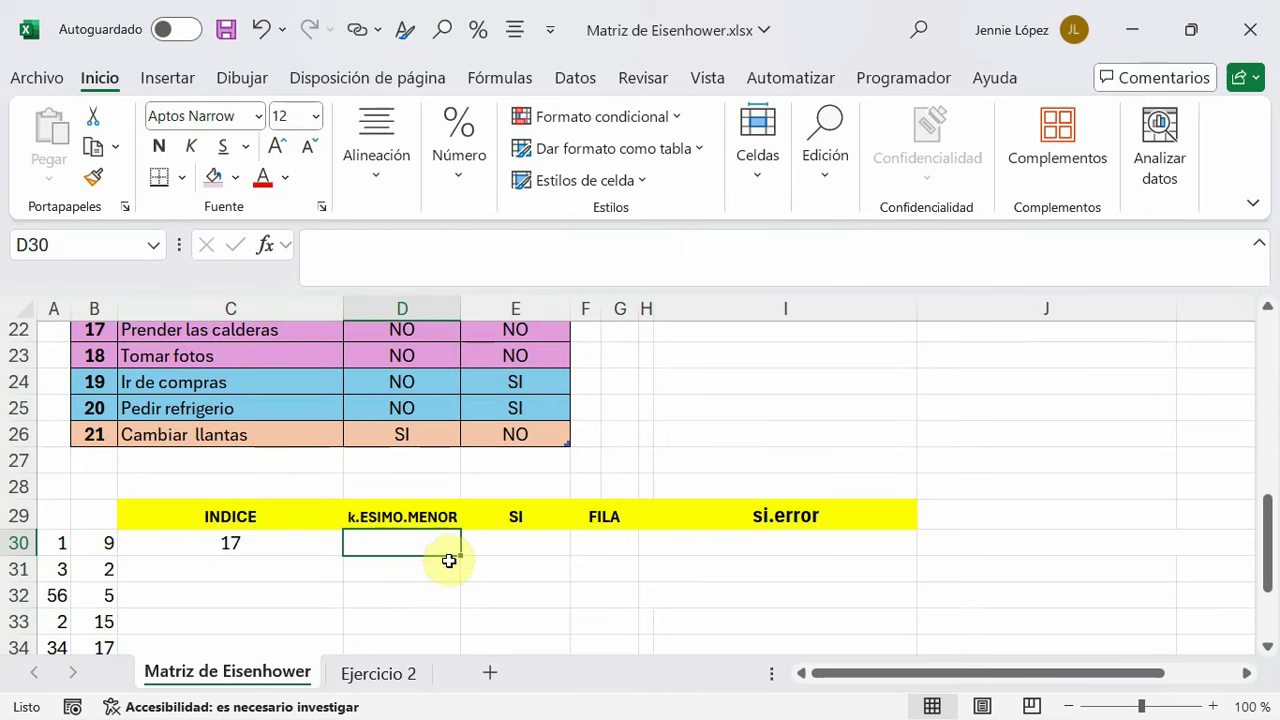
Enter =K.ESIMO.MENOR(B30:B38;3) in D30, returning the third-smallest value, 5
left_click(316, 248)
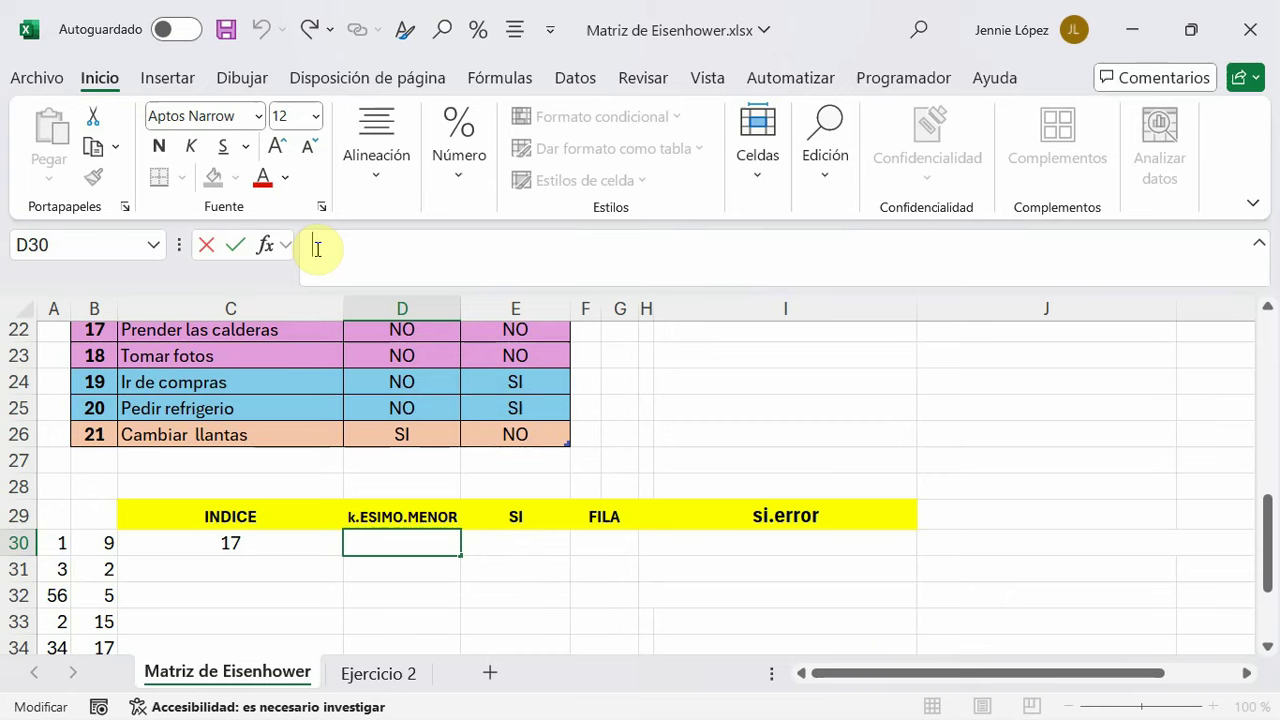
type("=K")
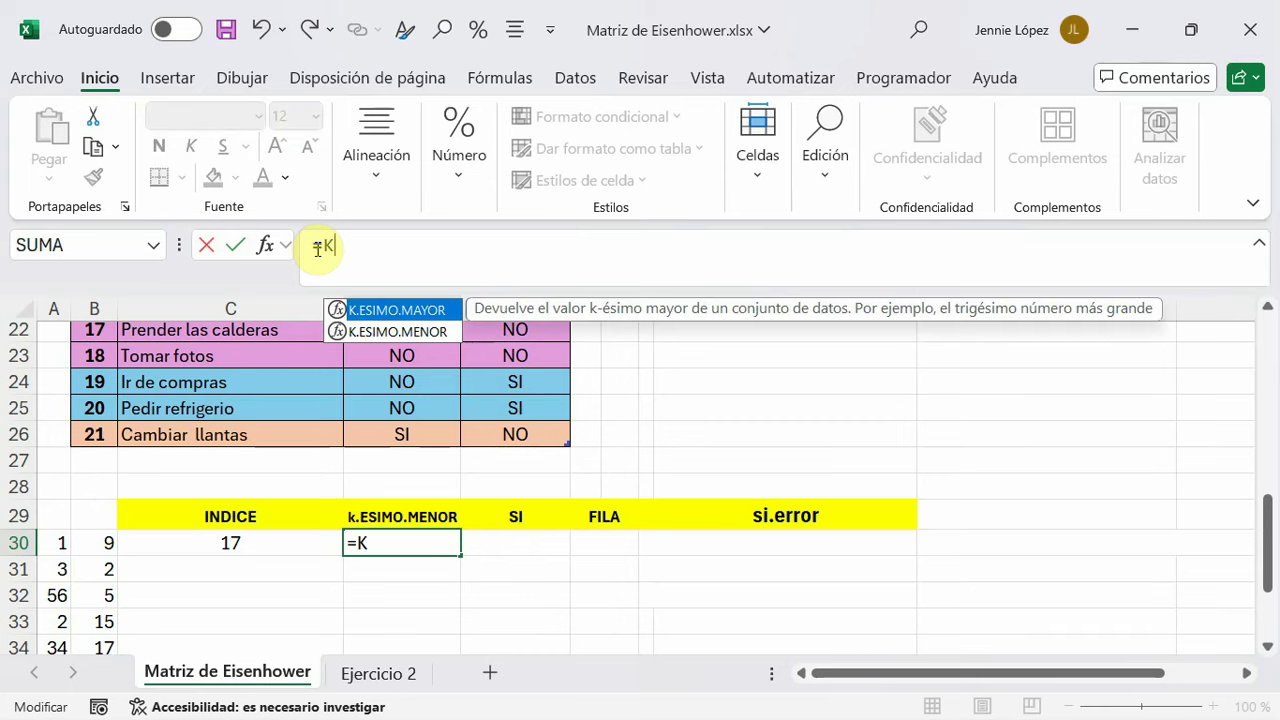
left_click(380, 331)
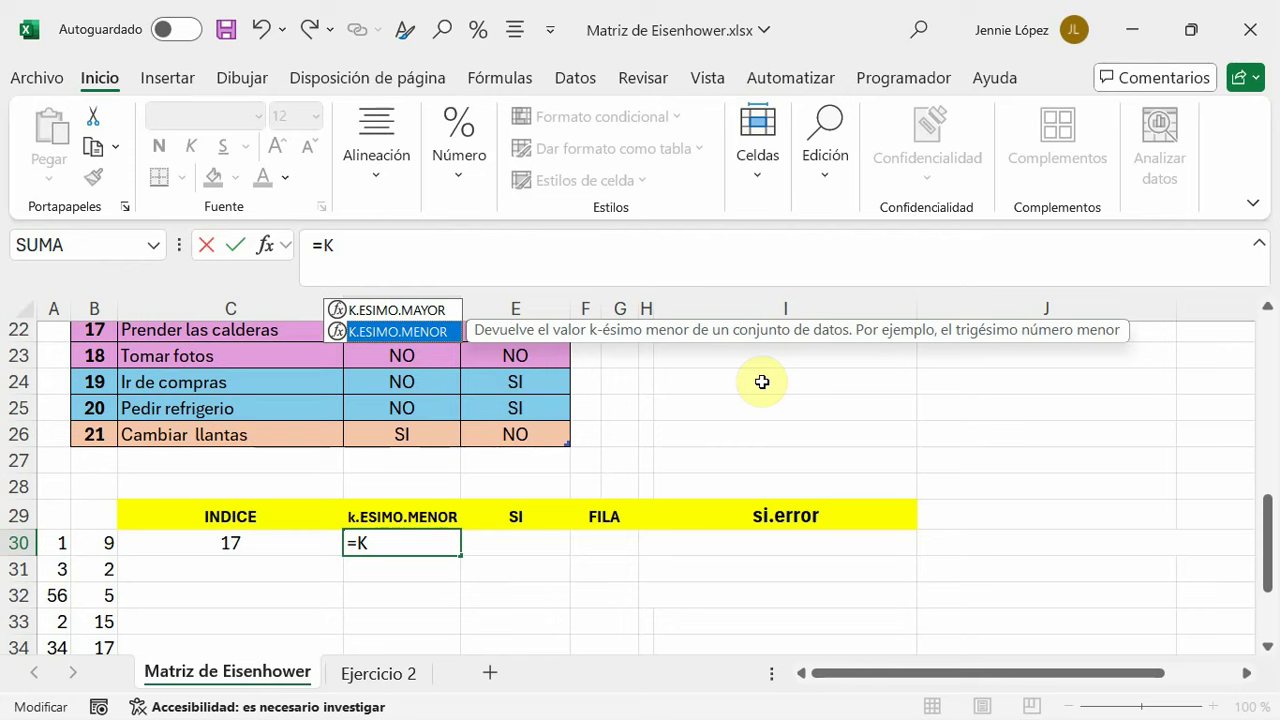
double_click(376, 331)
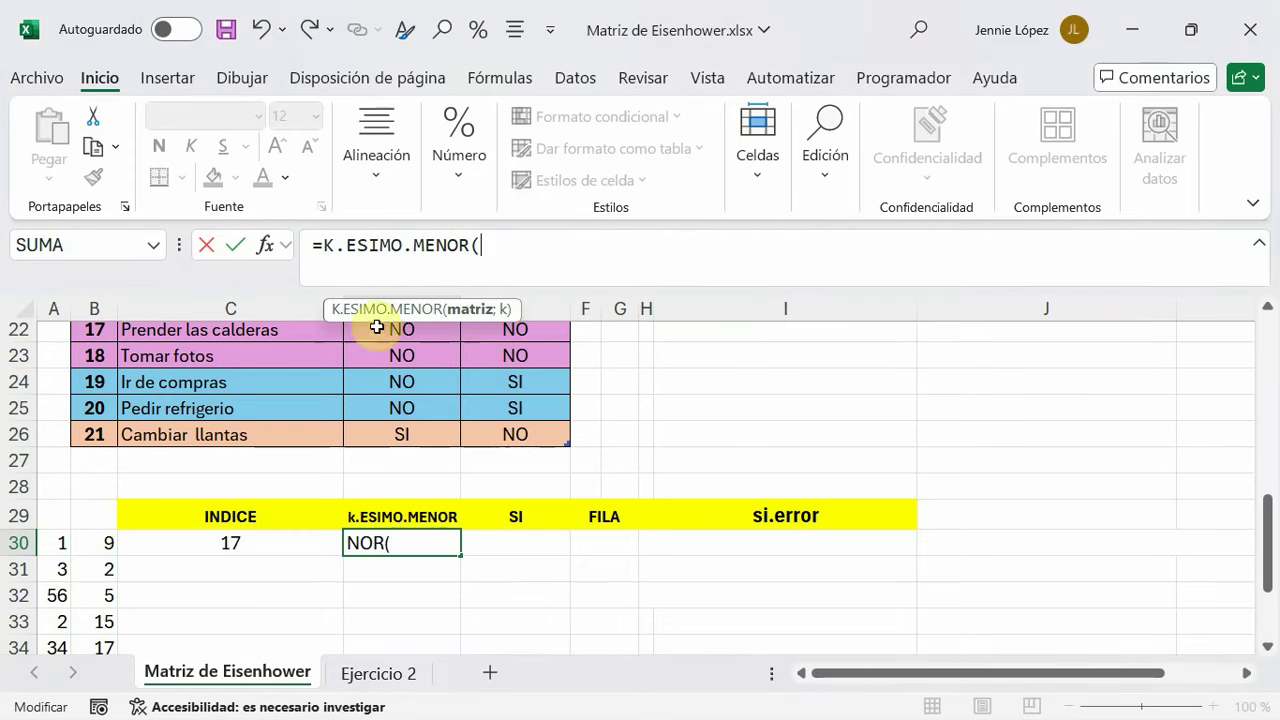
scroll(14, 610, "down", 3)
scroll(157, 571, "up", 2)
scroll(157, 571, "up", 1)
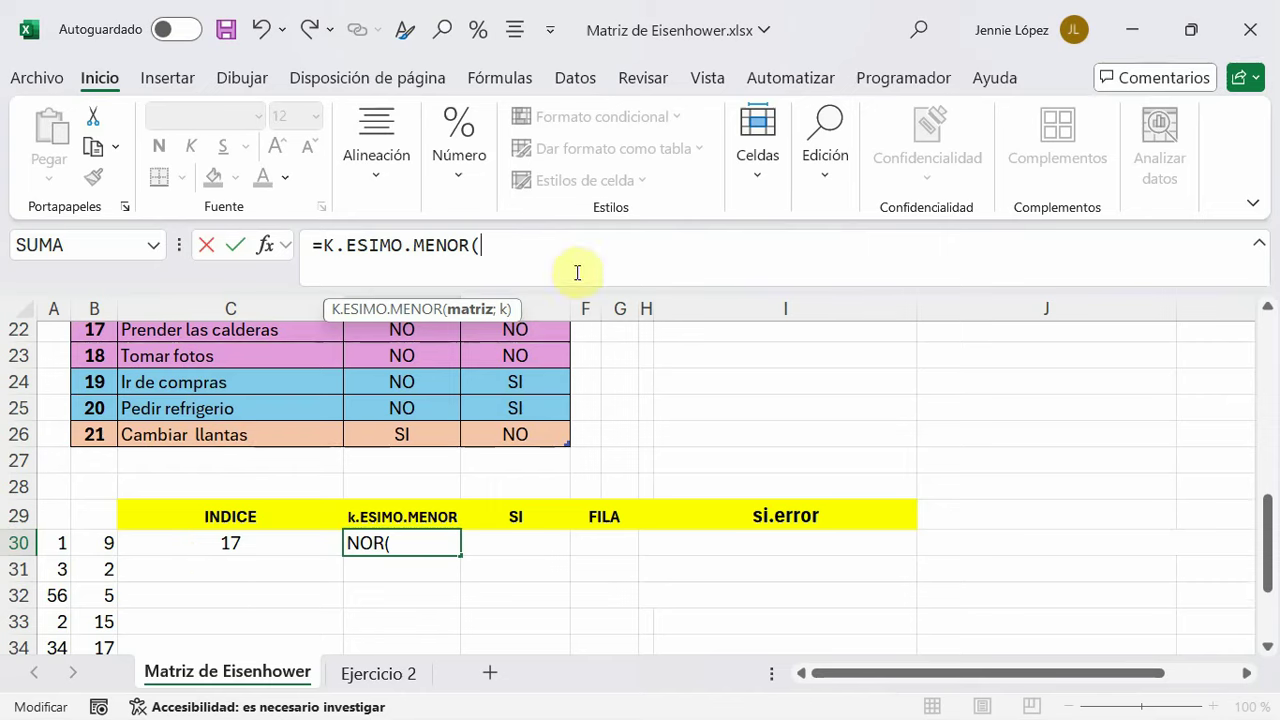
scroll(80, 624, "down", 2)
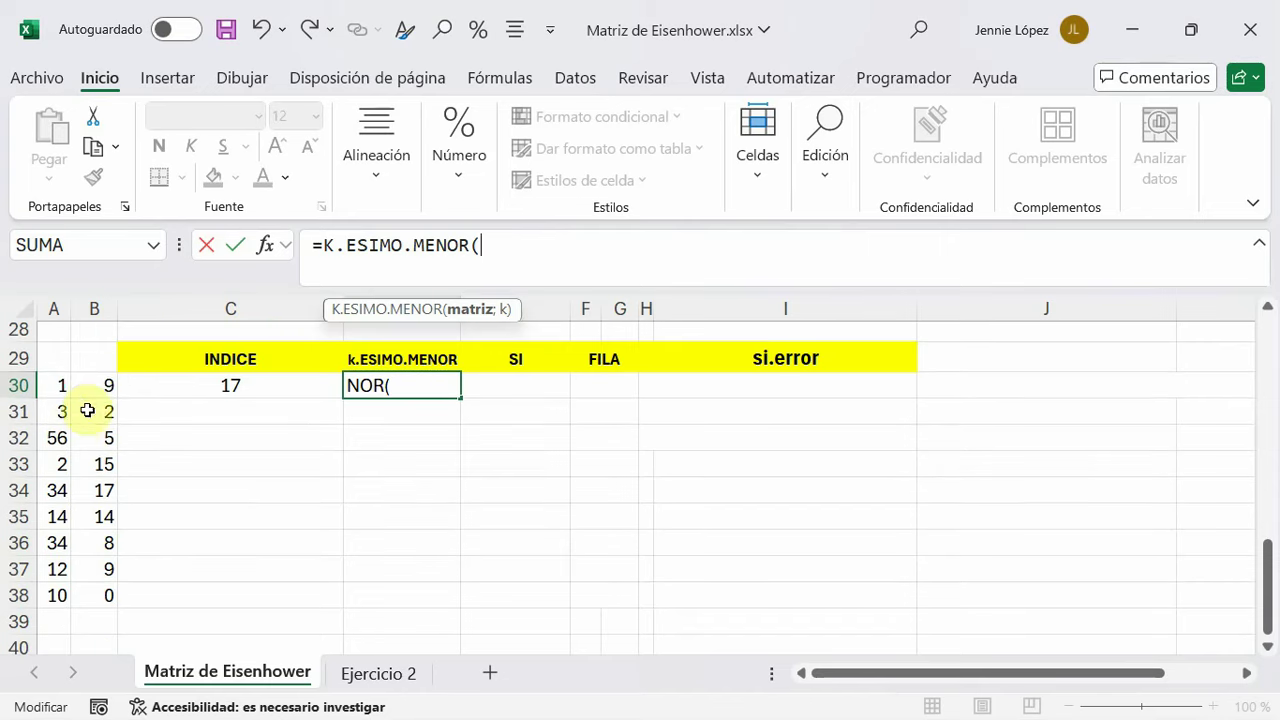
left_click_drag(103, 383, 100, 597)
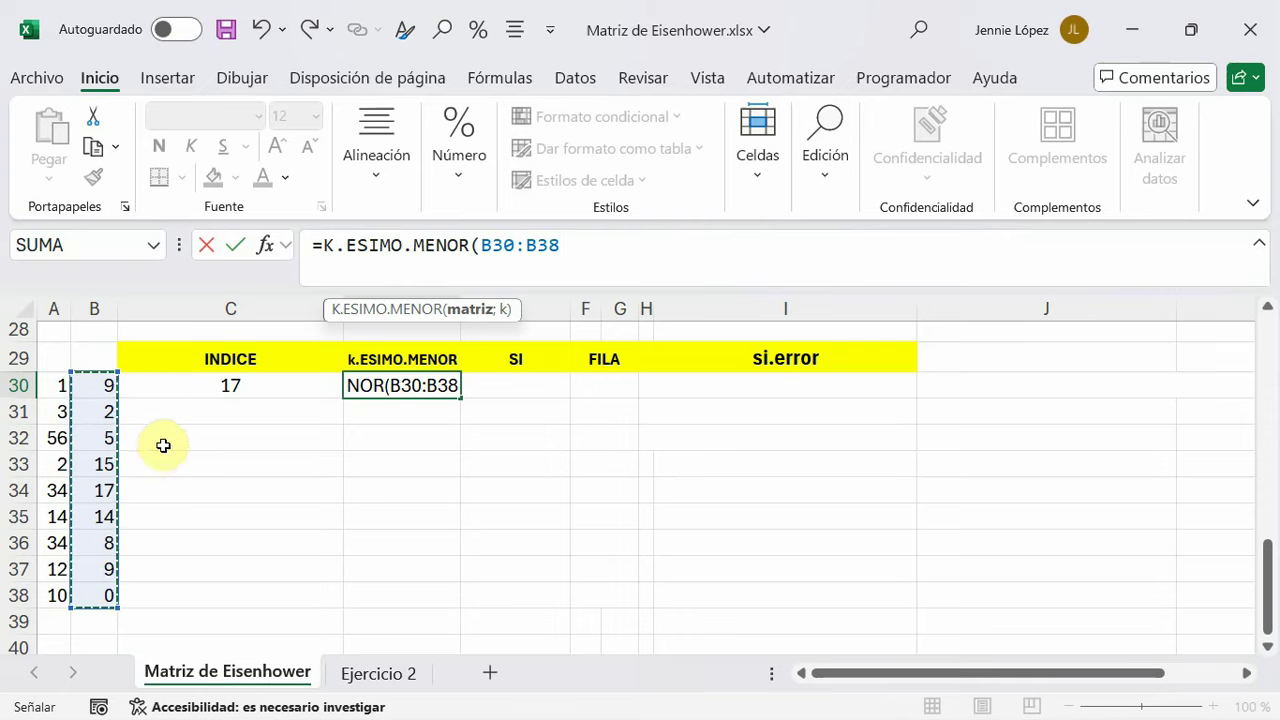
type(";")
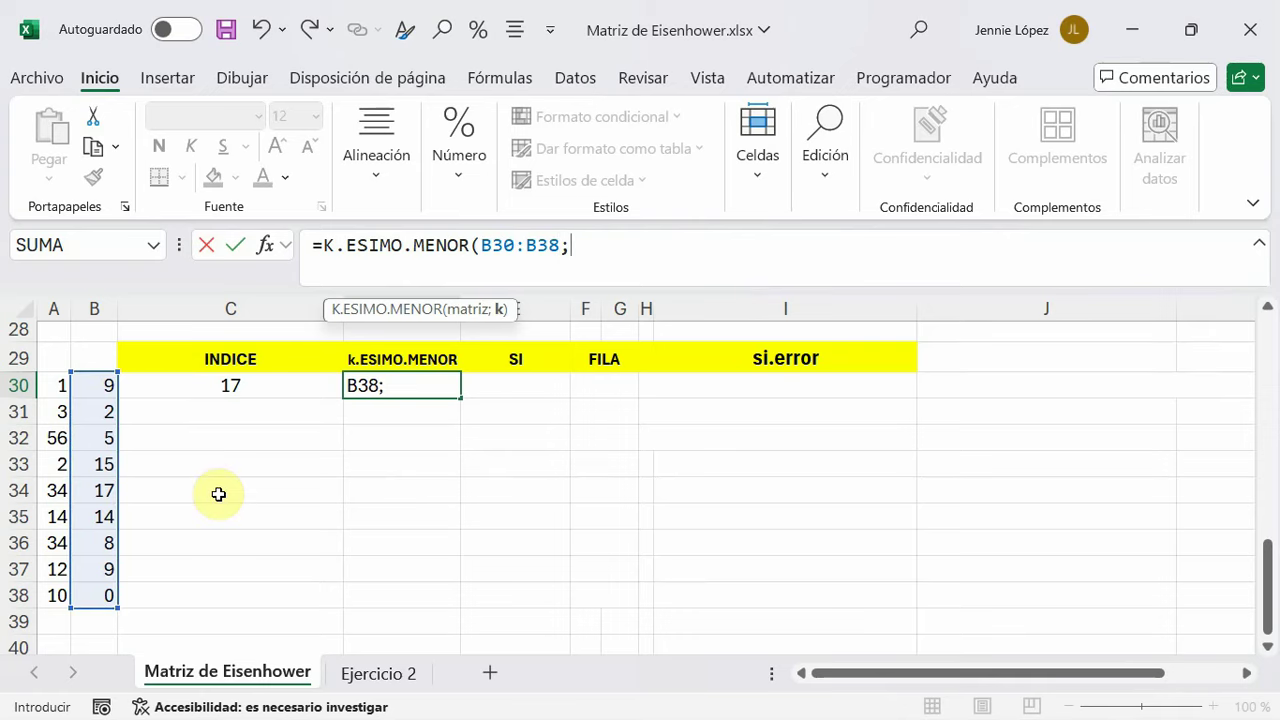
type("3")
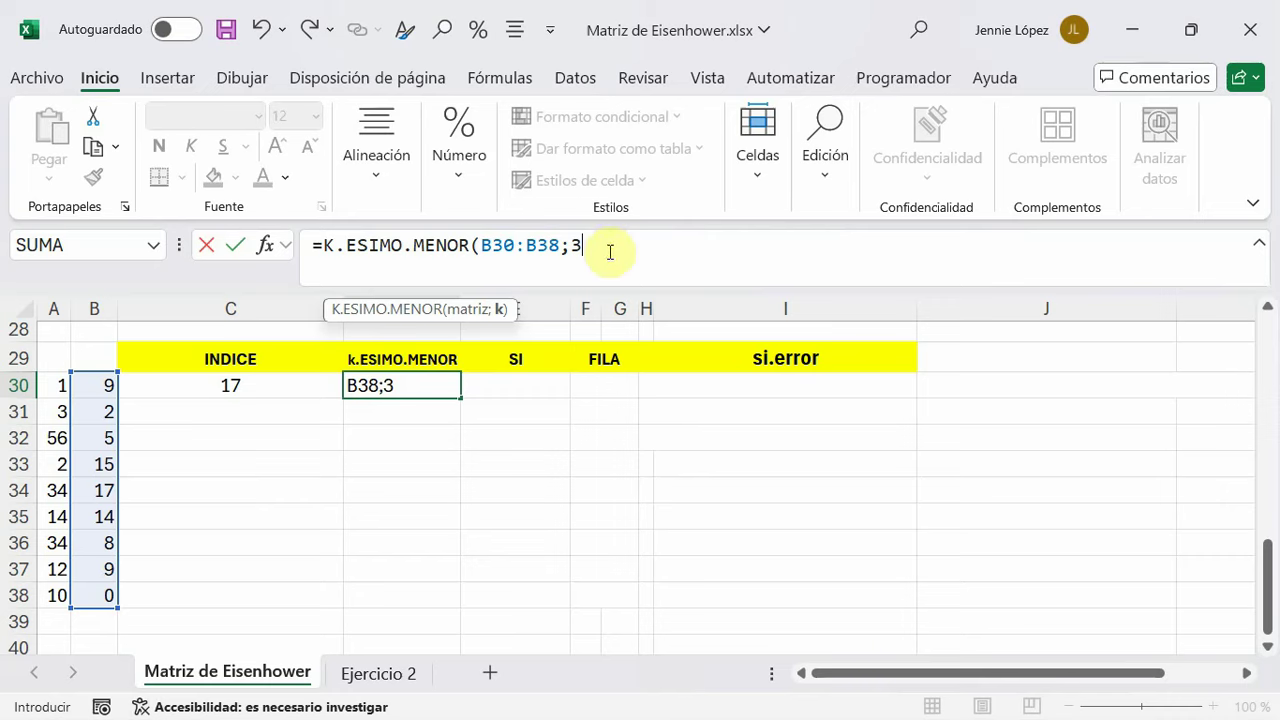
type(")")
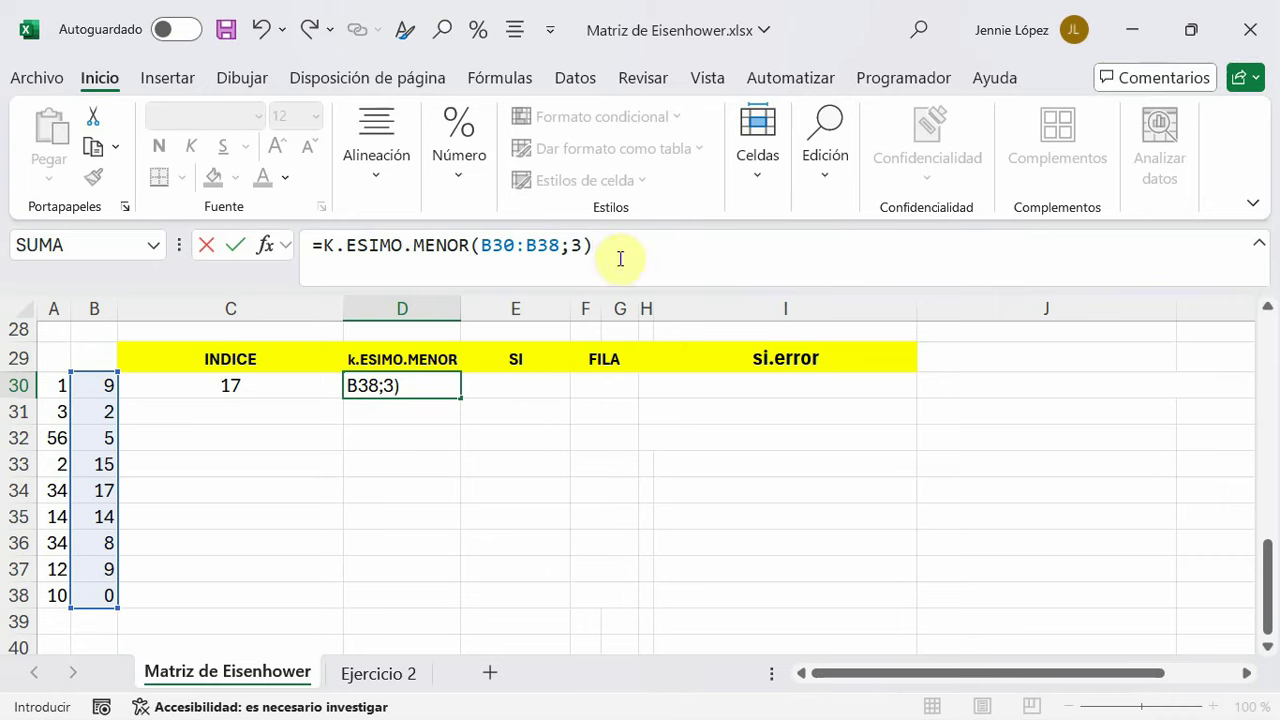
key("Return")
key("Up")
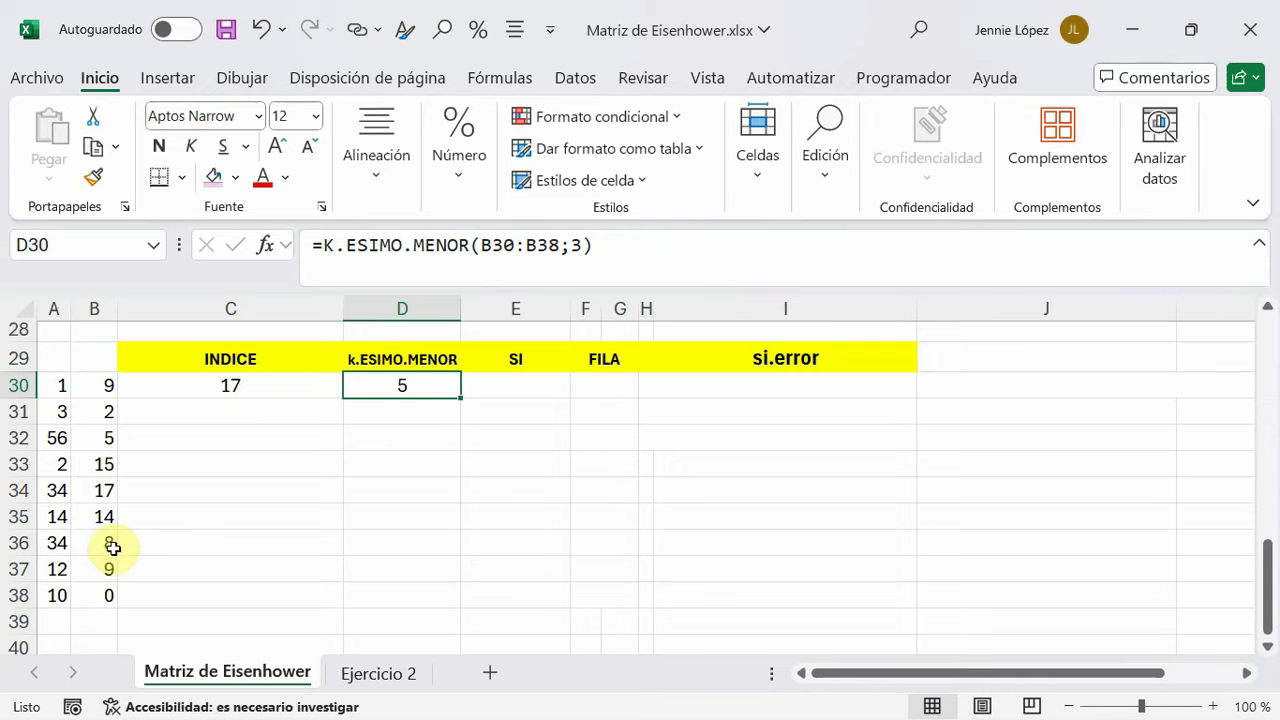
left_click(108, 411)
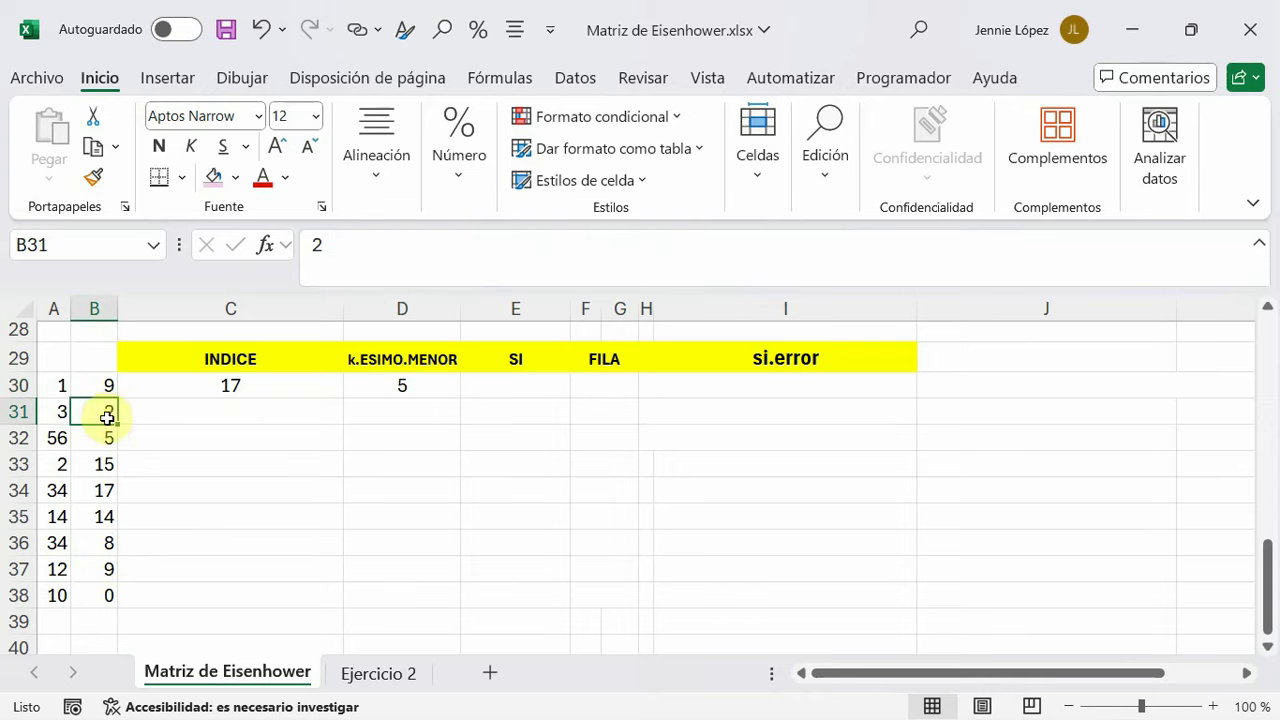
left_click(103, 437)
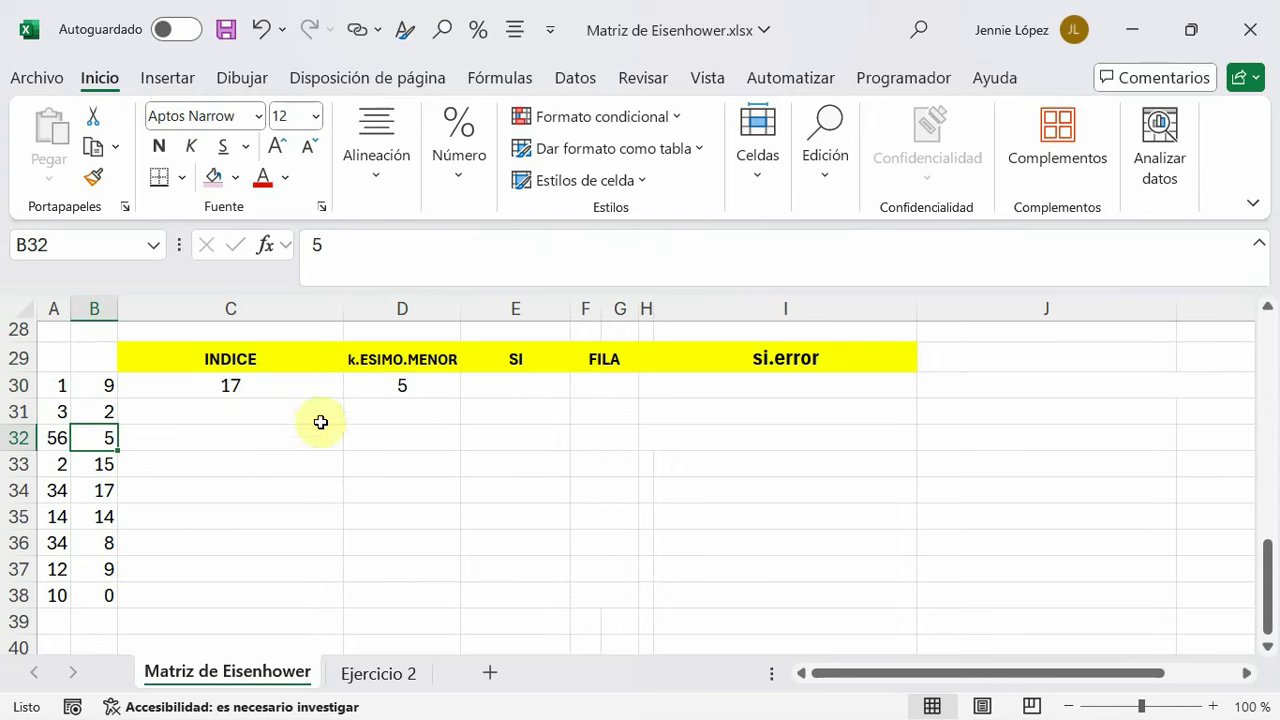
key("Up")
key("Up")
key("Right")
key("Right")
scroll(534, 563, "up", 1)
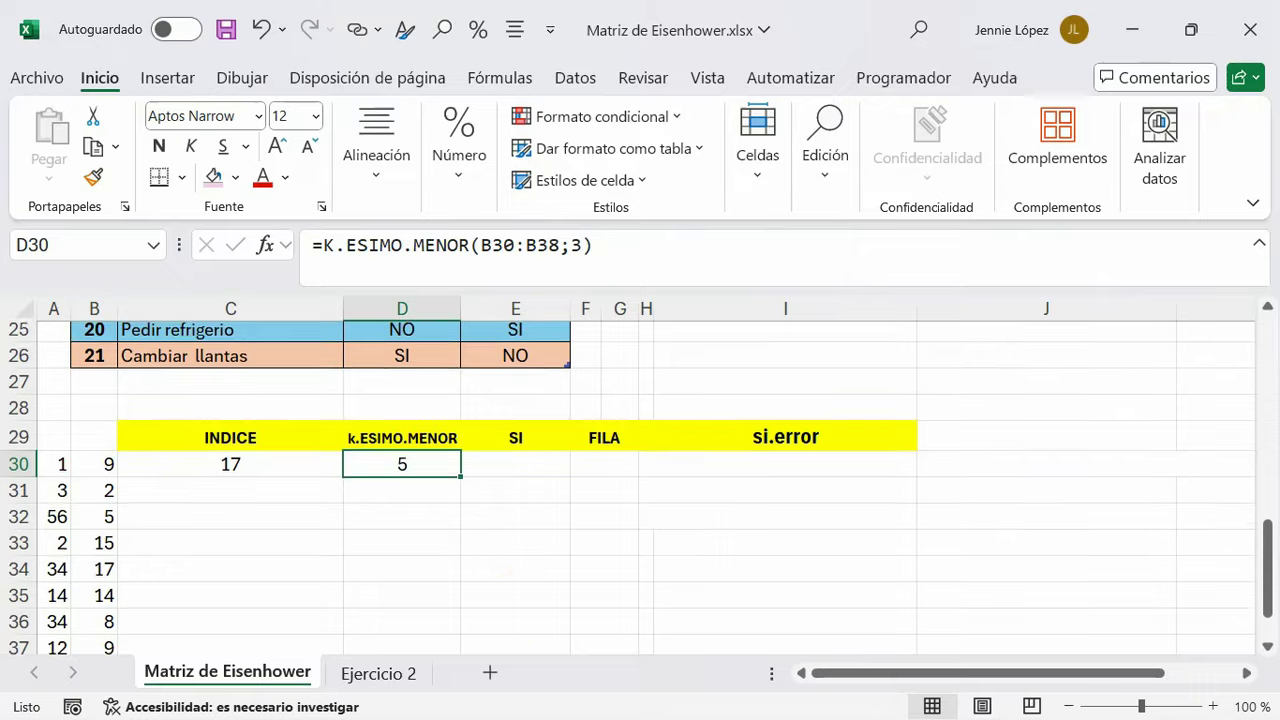
scroll(534, 563, "up", 2)
scroll(534, 563, "up", 1)
scroll(534, 563, "up", 2)
scroll(534, 563, "up", 3)
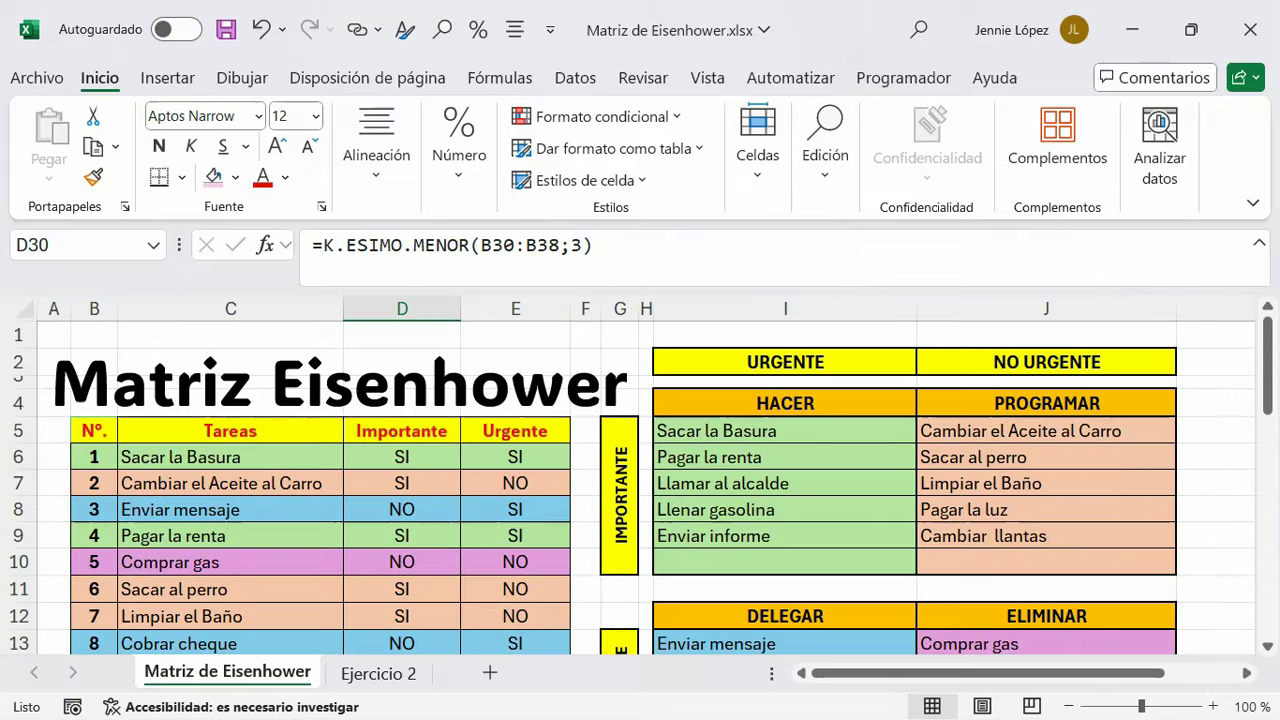
scroll(517, 508, "down", 1)
scroll(517, 508, "down", 2)
scroll(517, 508, "up", 2)
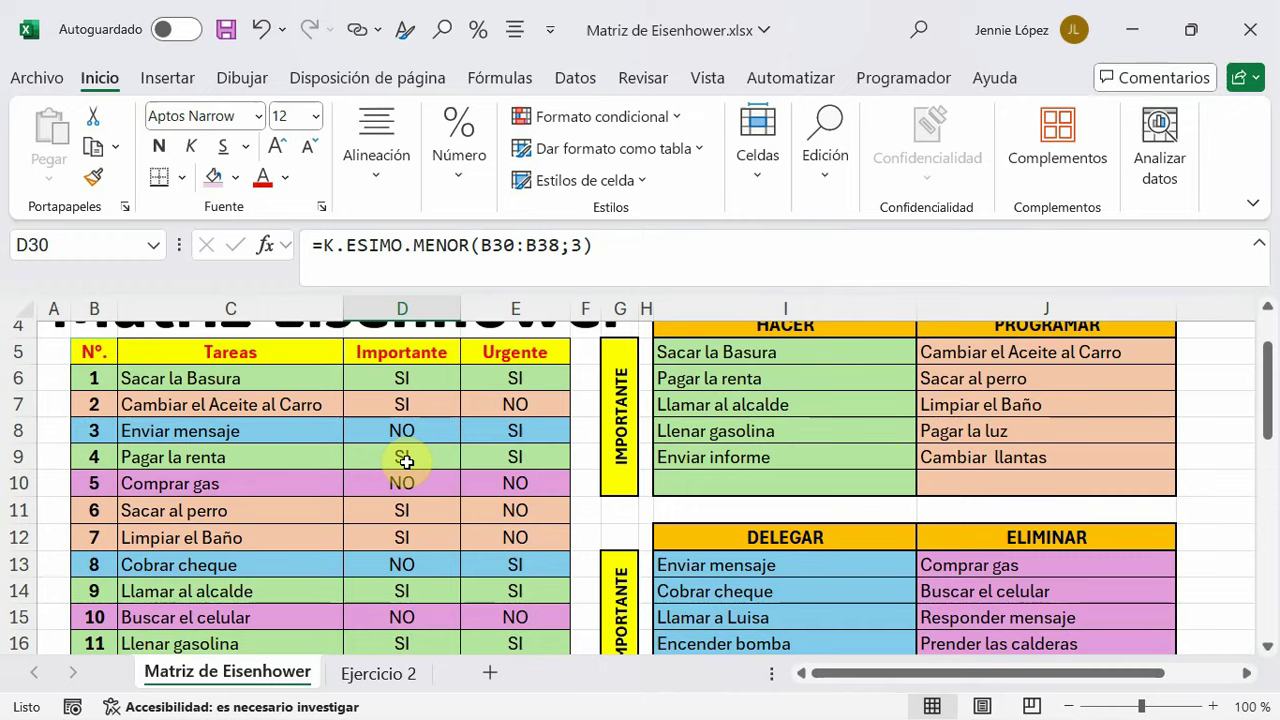
scroll(870, 458, "up", 1)
scroll(870, 458, "down", 1)
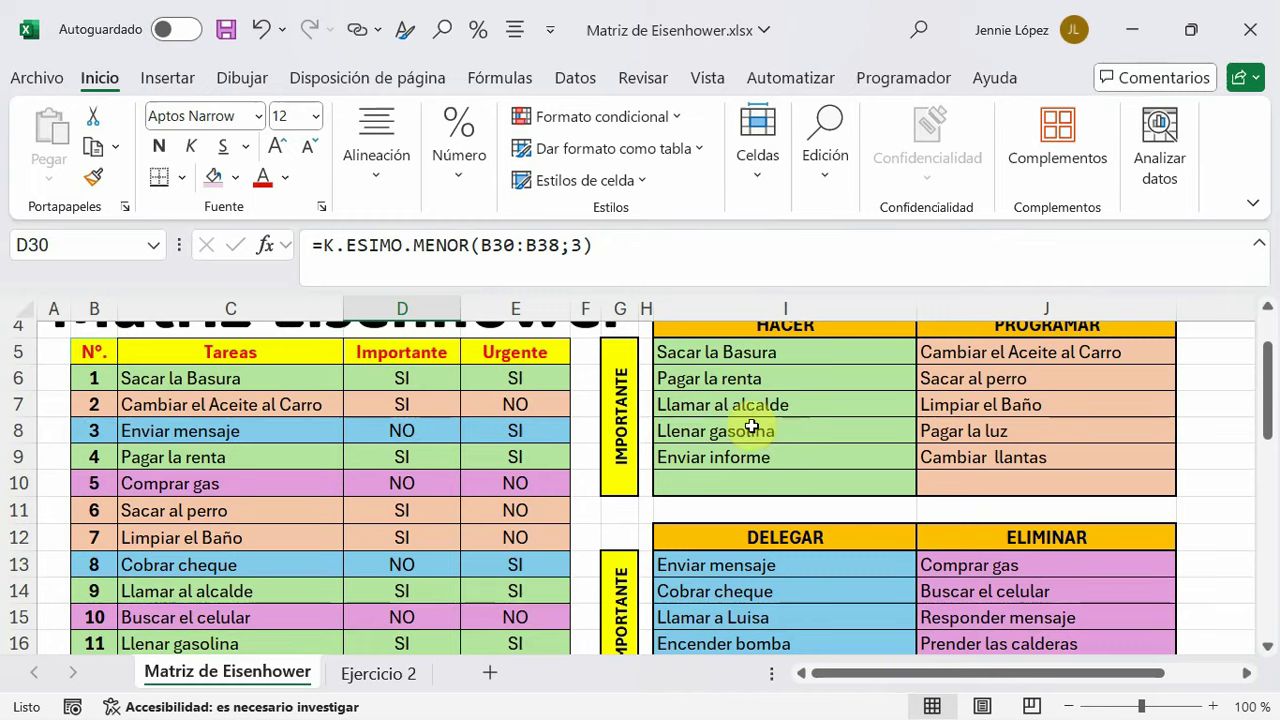
scroll(389, 617, "down", 2)
scroll(400, 620, "down", 2)
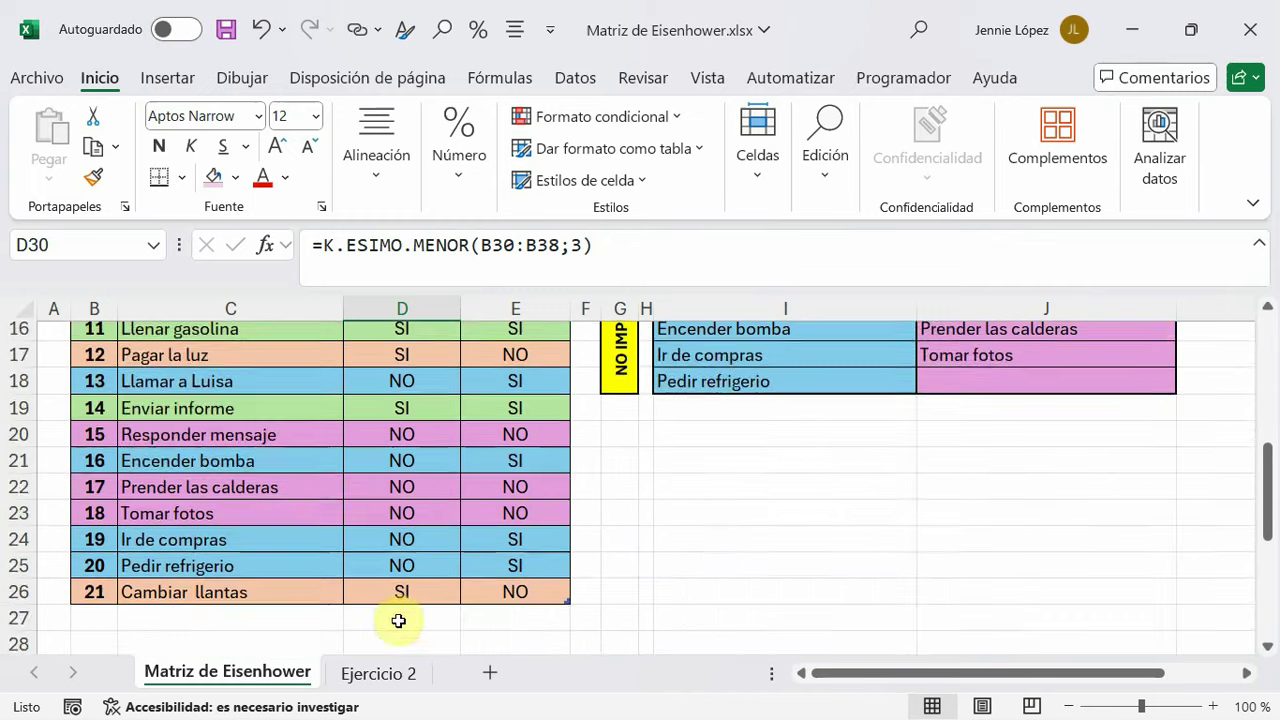
scroll(414, 617, "down", 2)
left_click(519, 543)
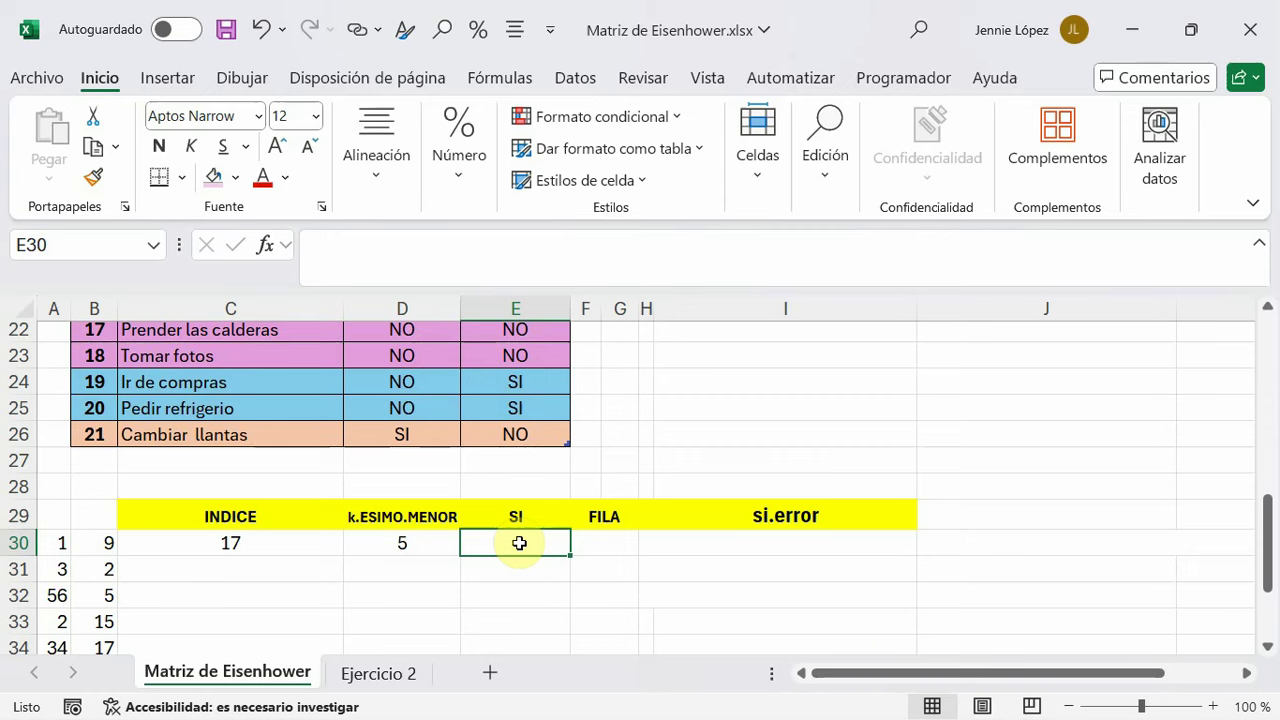
Enter an SI formula in E30 testing B30>=10, returning Aprobado or Reprobado
left_click(363, 248)
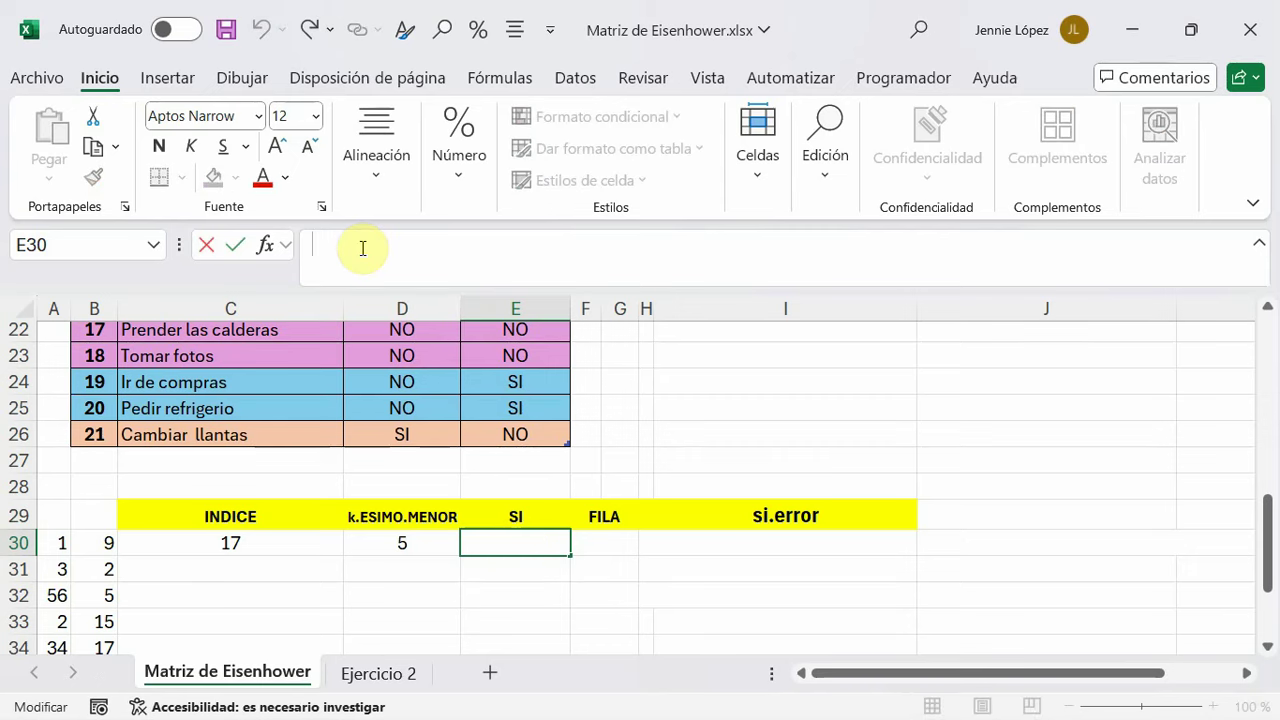
type("=")
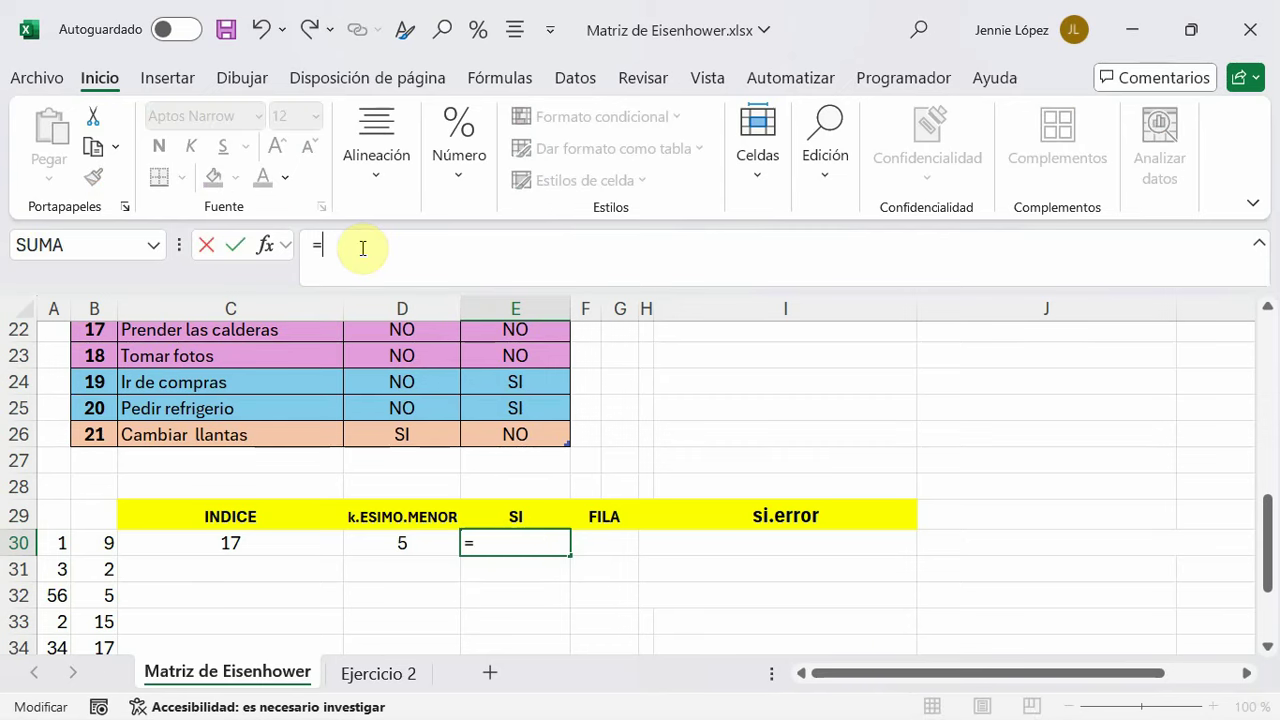
type("SI")
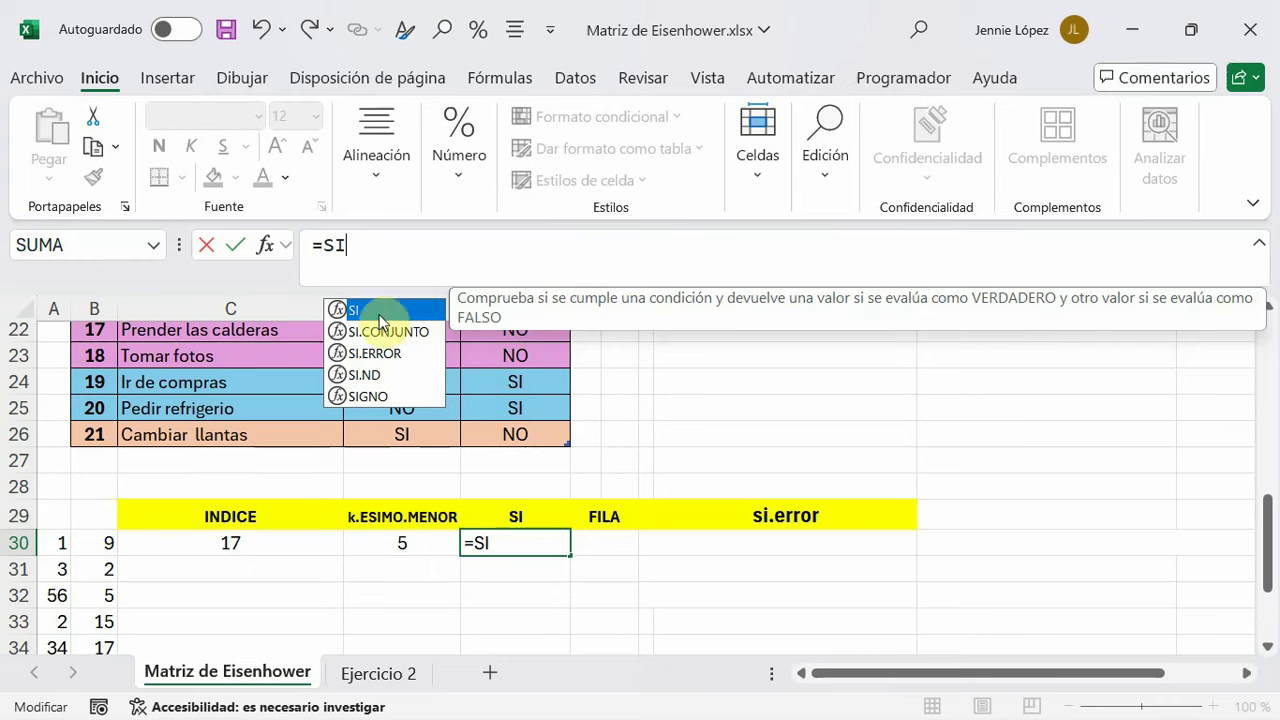
type("(")
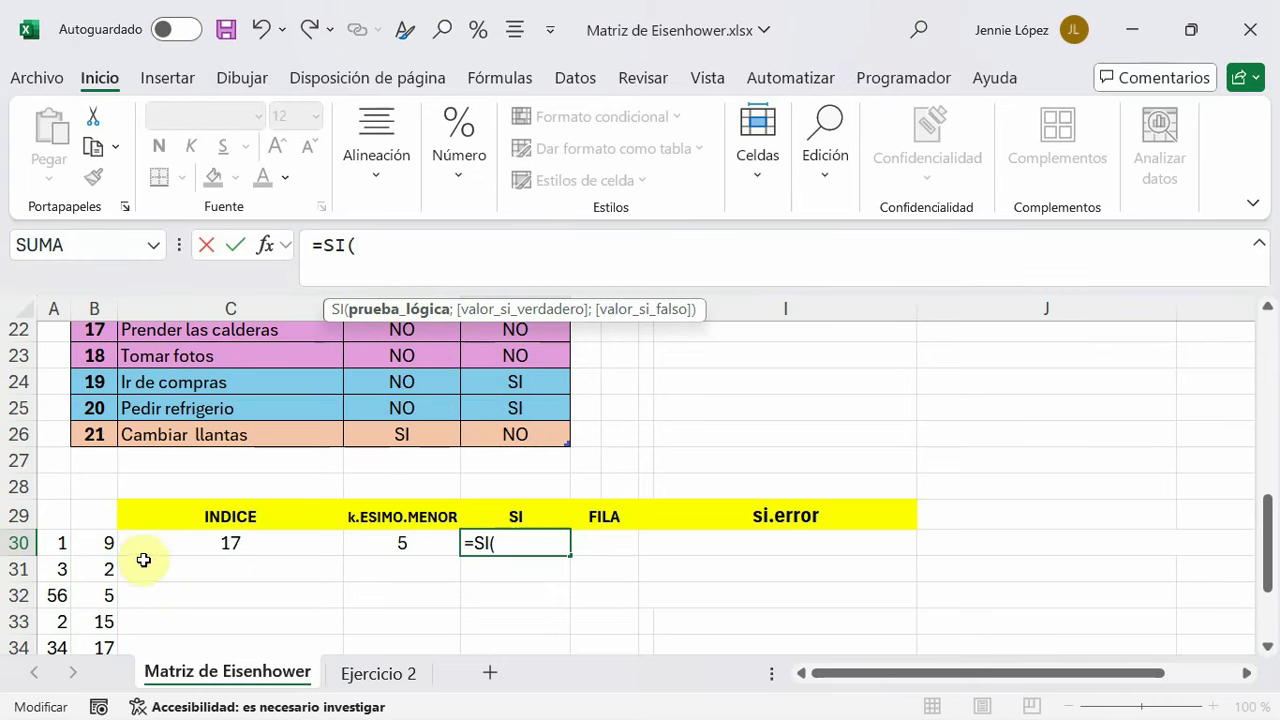
left_click(92, 541)
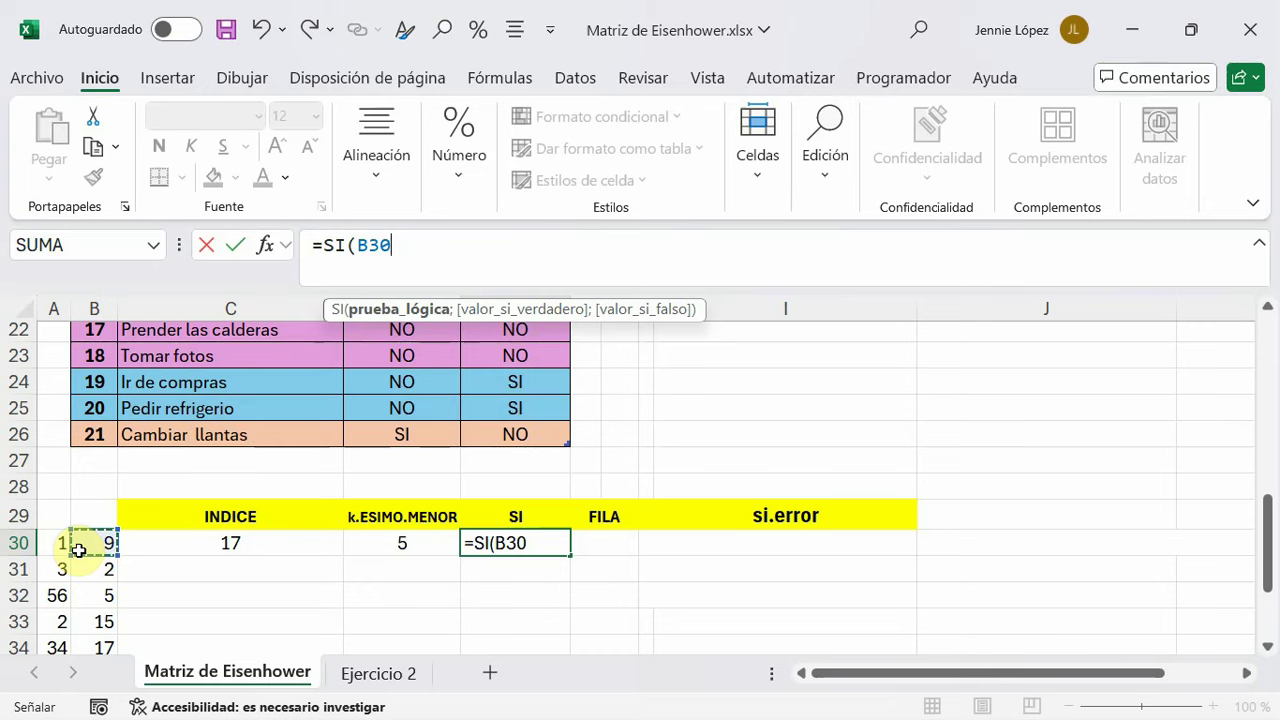
type(">=")
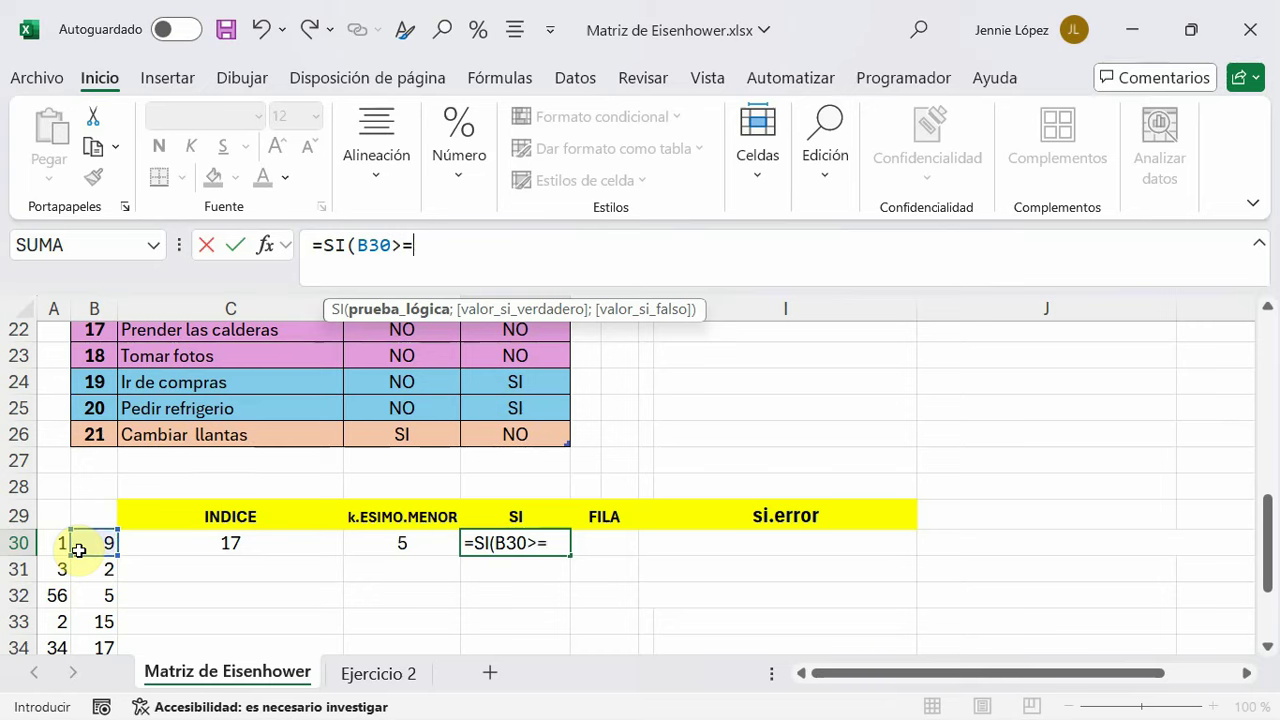
type("10")
type(";")
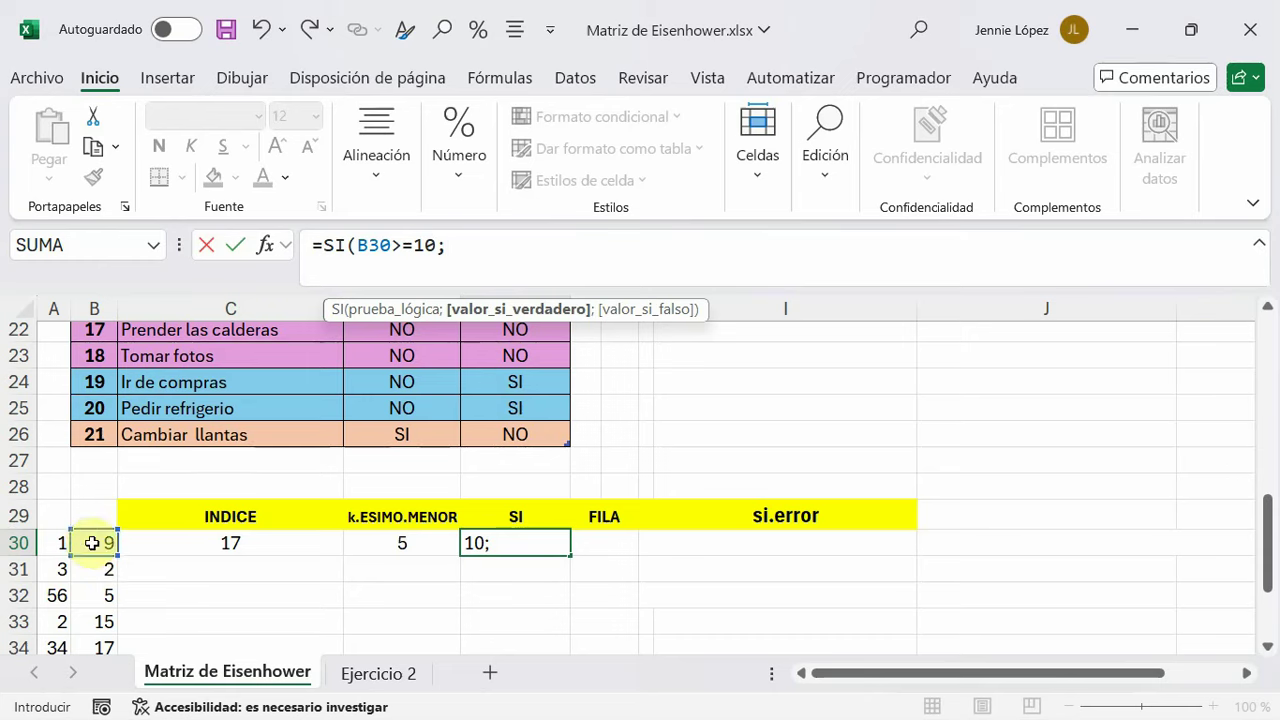
type("\"")
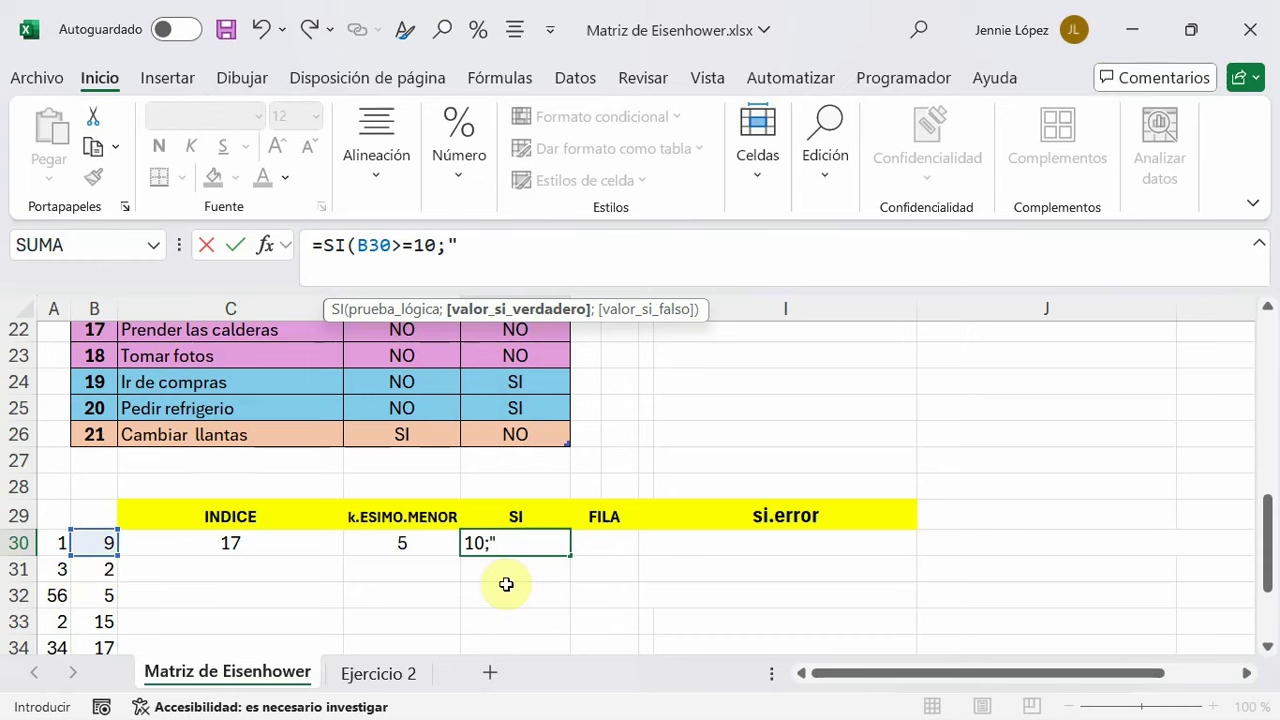
type("PR")
type("AD\"")
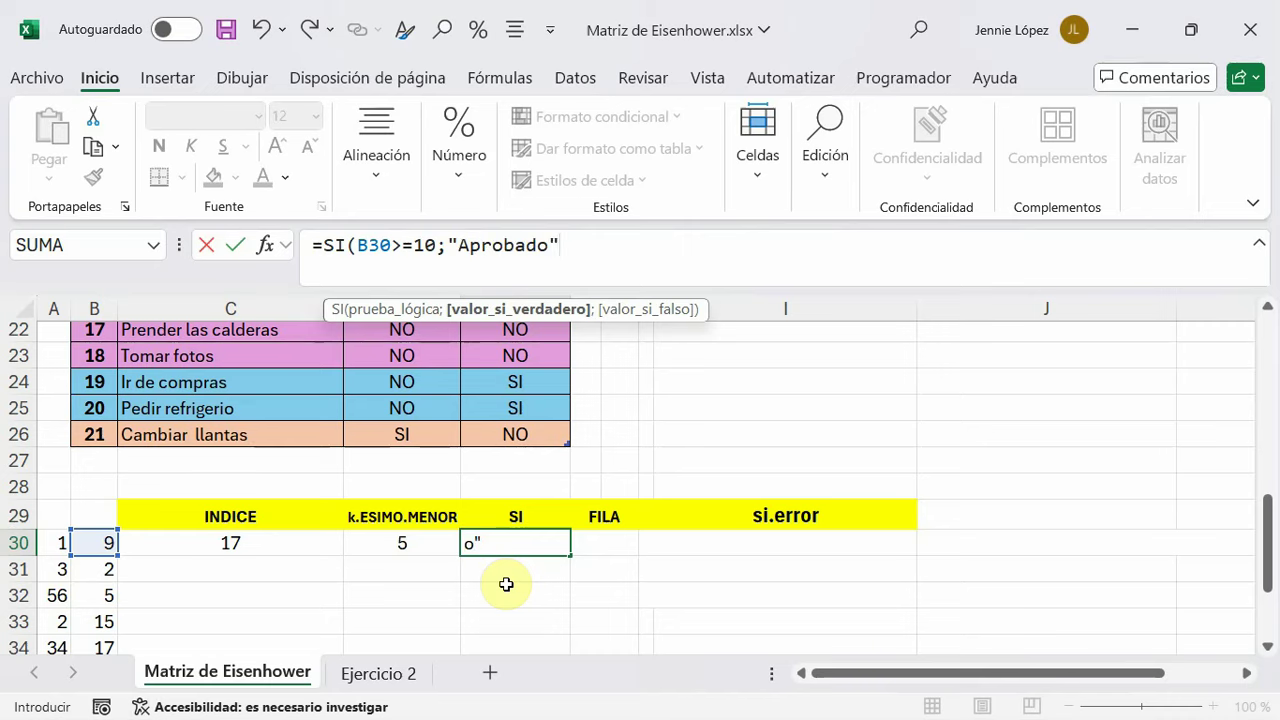
type(";")
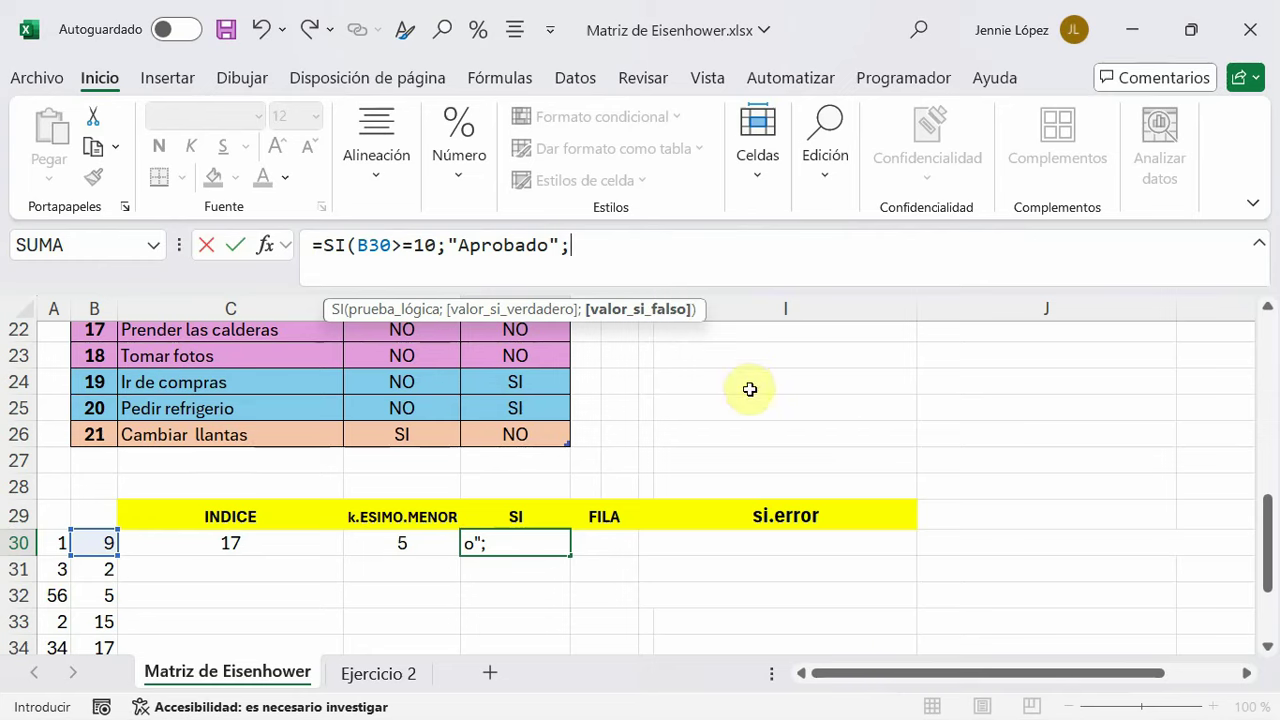
type("\"")
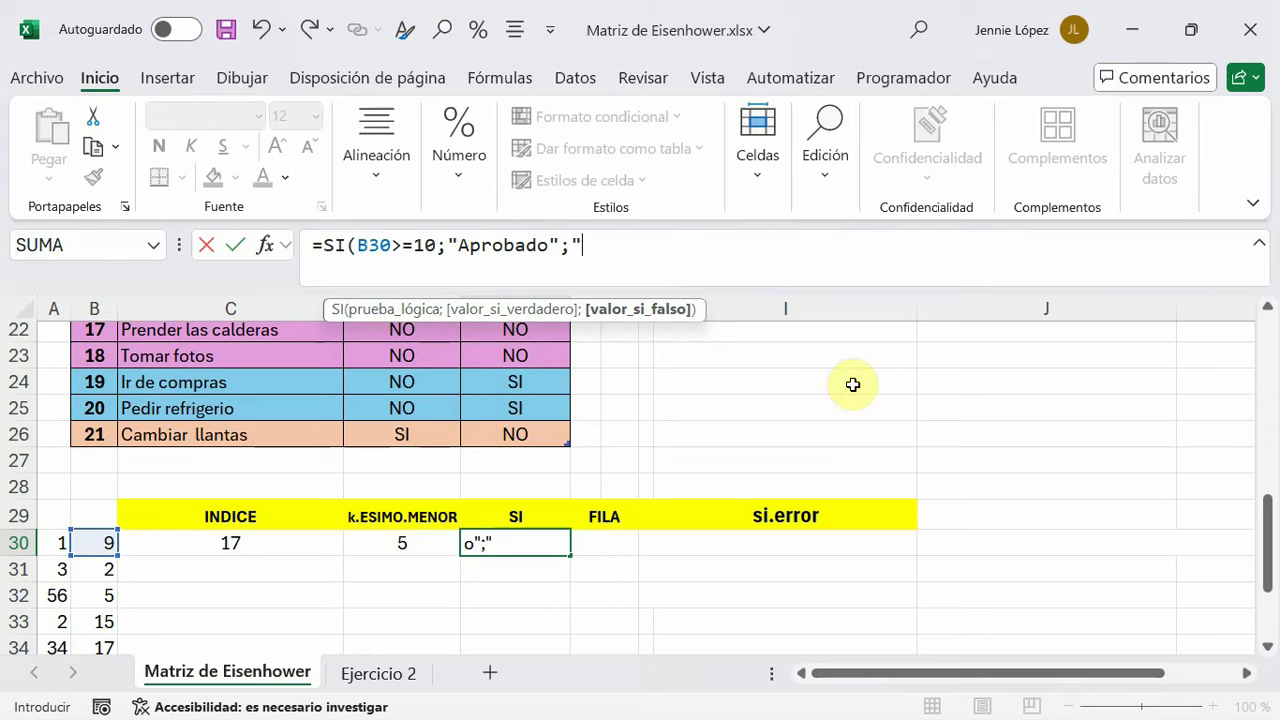
type("Rep")
type("ro")
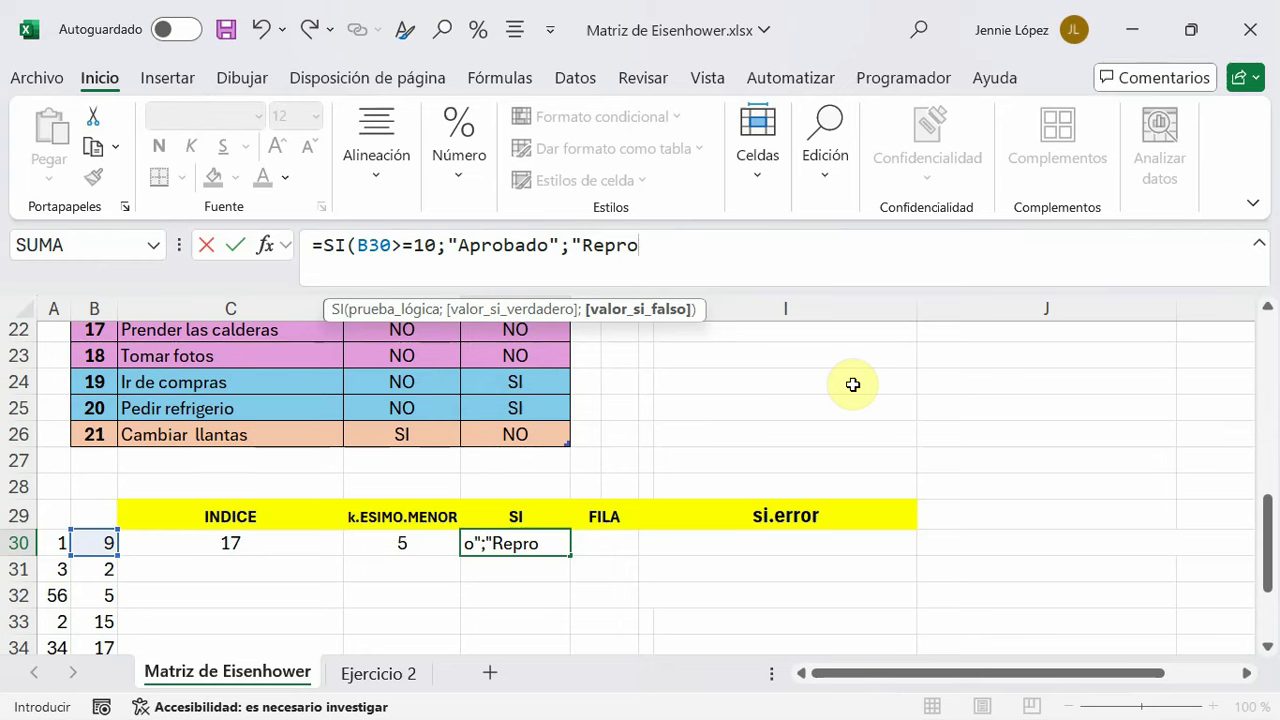
type("bado\"")
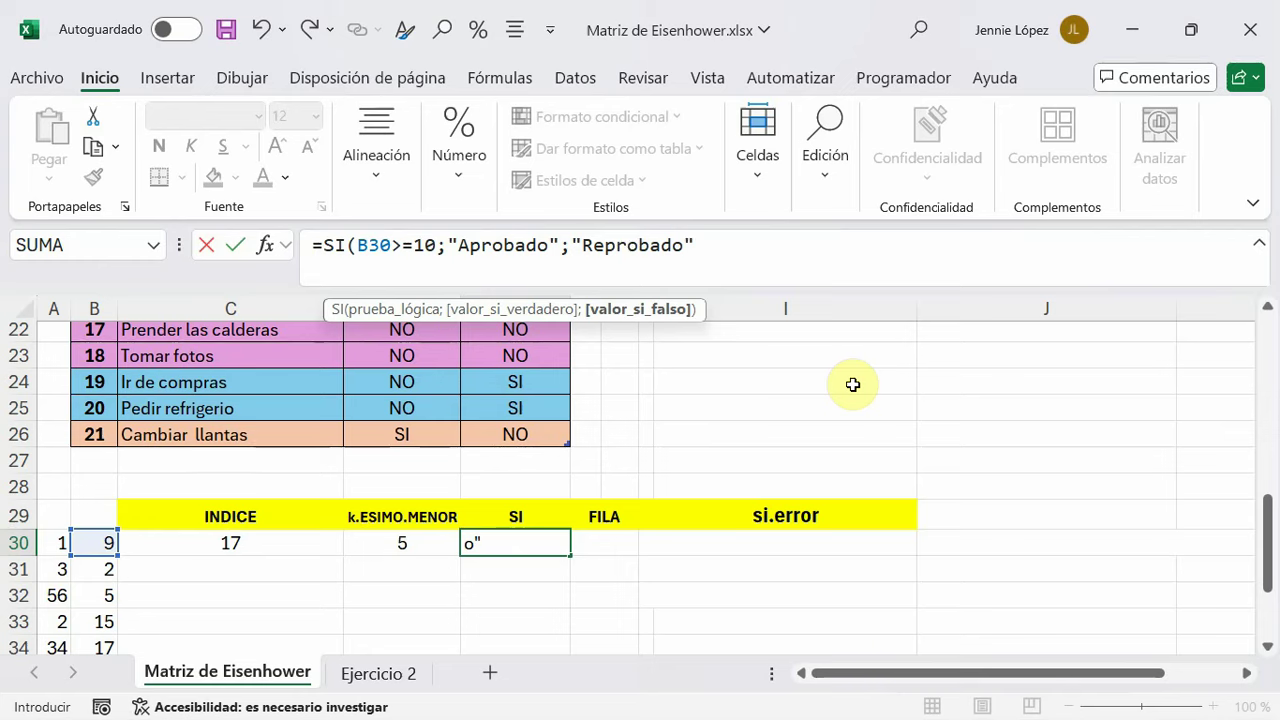
type(")")
key("Return")
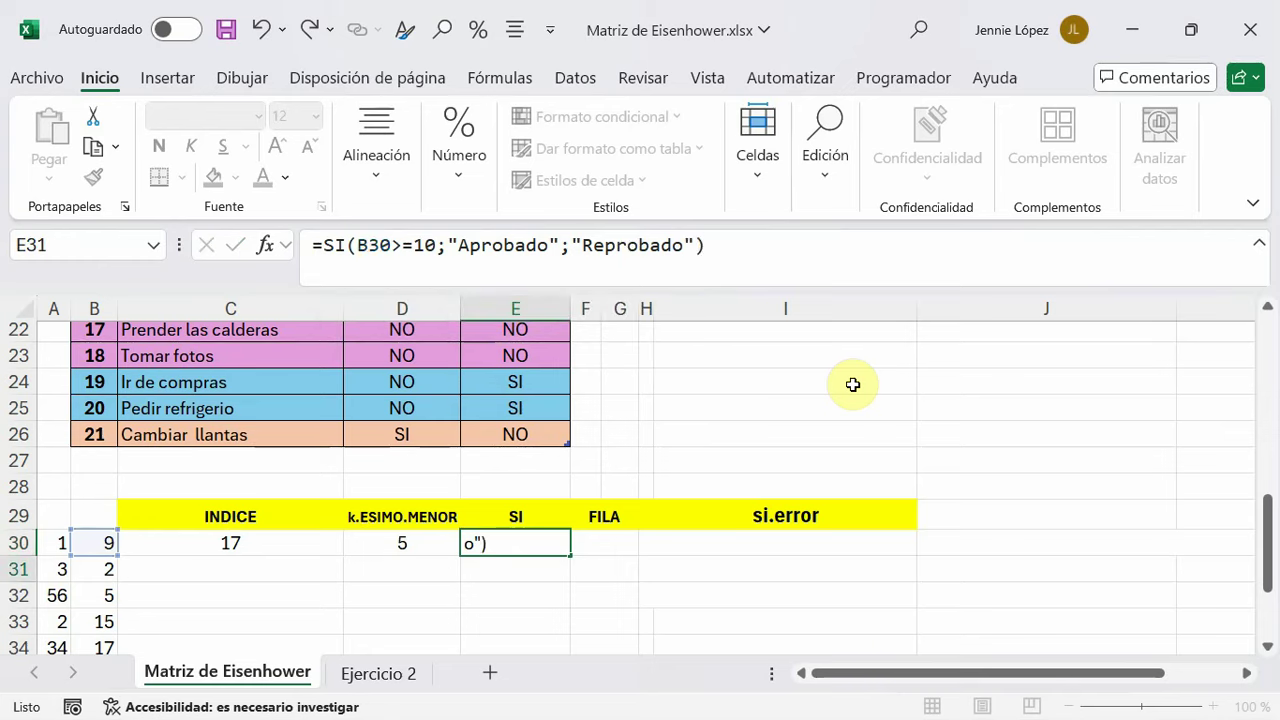
left_click(548, 550)
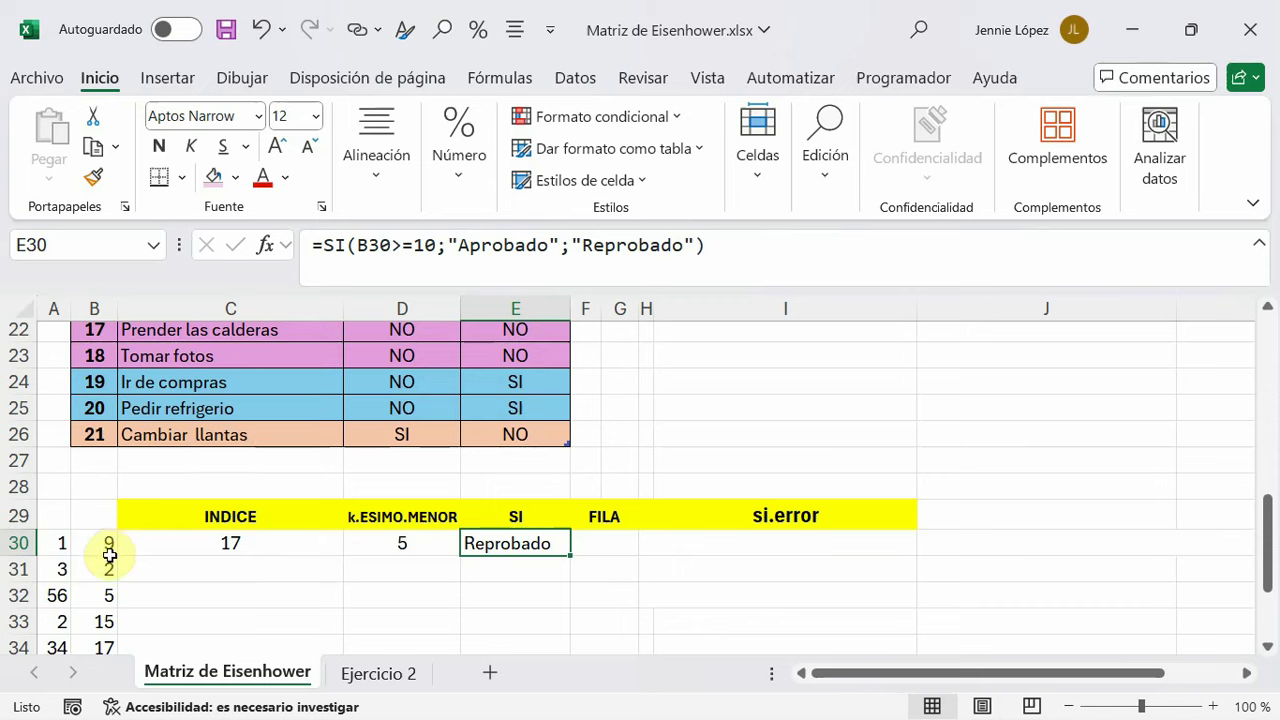
Change B30 to 10 so E30 reads Aprobado, then look over the matrix
left_click(106, 553)
type("1")
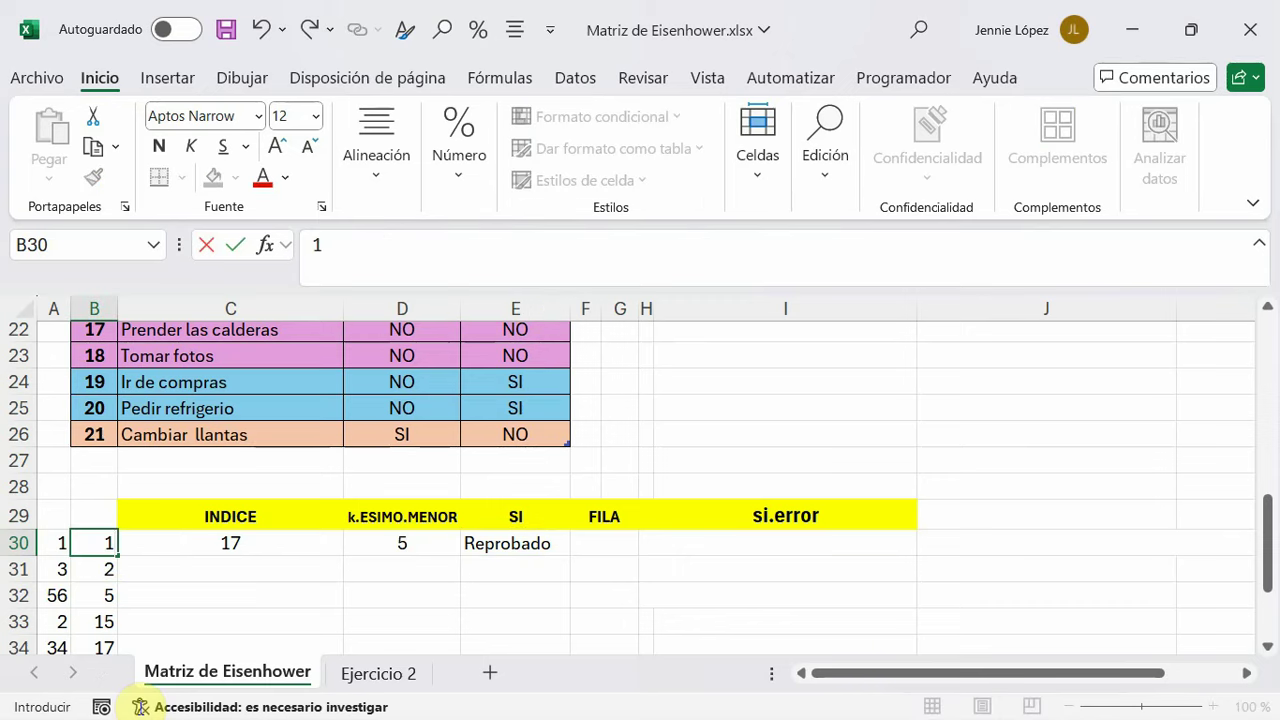
type("0")
left_click(386, 614)
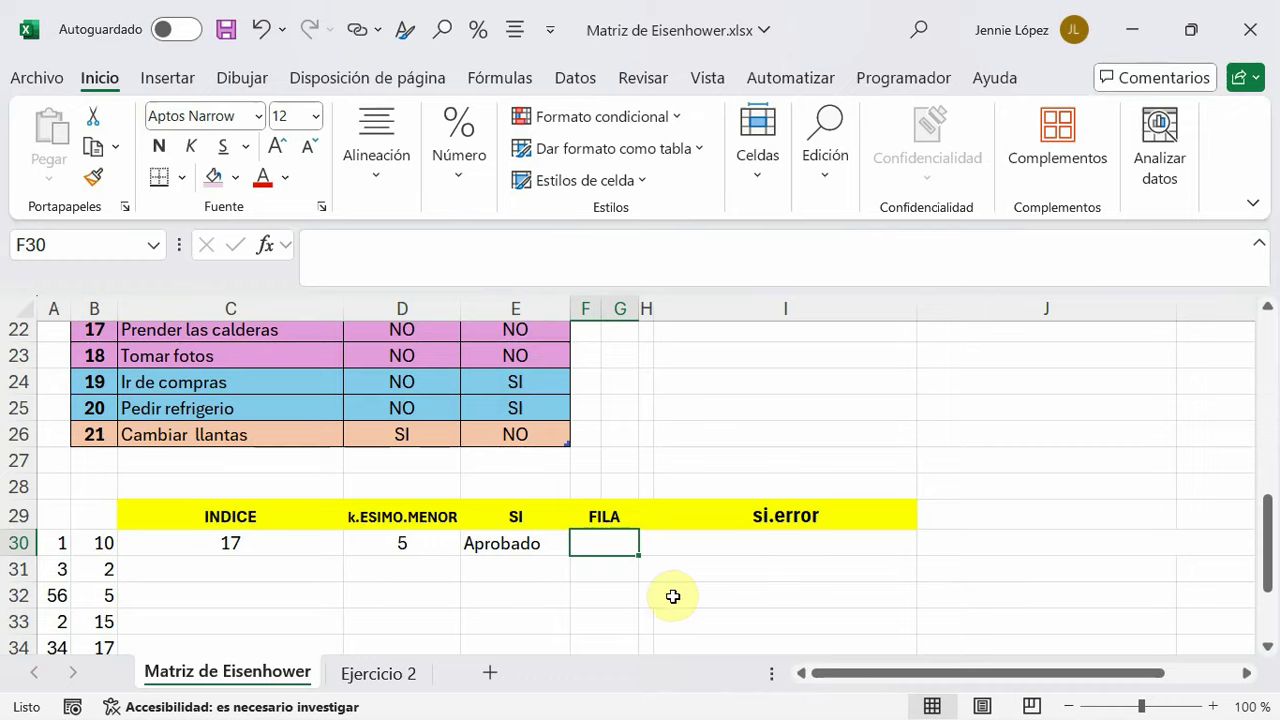
scroll(777, 612, "up", 2)
scroll(777, 609, "up", 5)
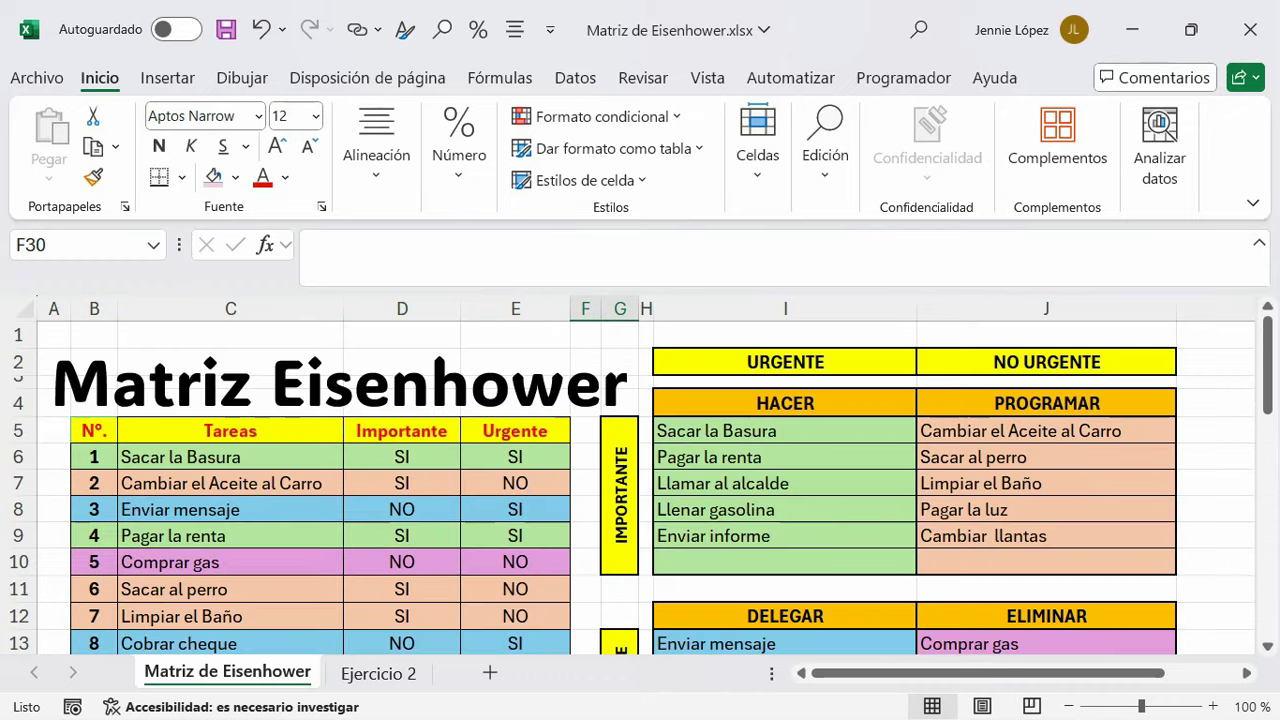
scroll(766, 603, "down", 5)
scroll(754, 591, "down", 2)
scroll(750, 588, "down", 1)
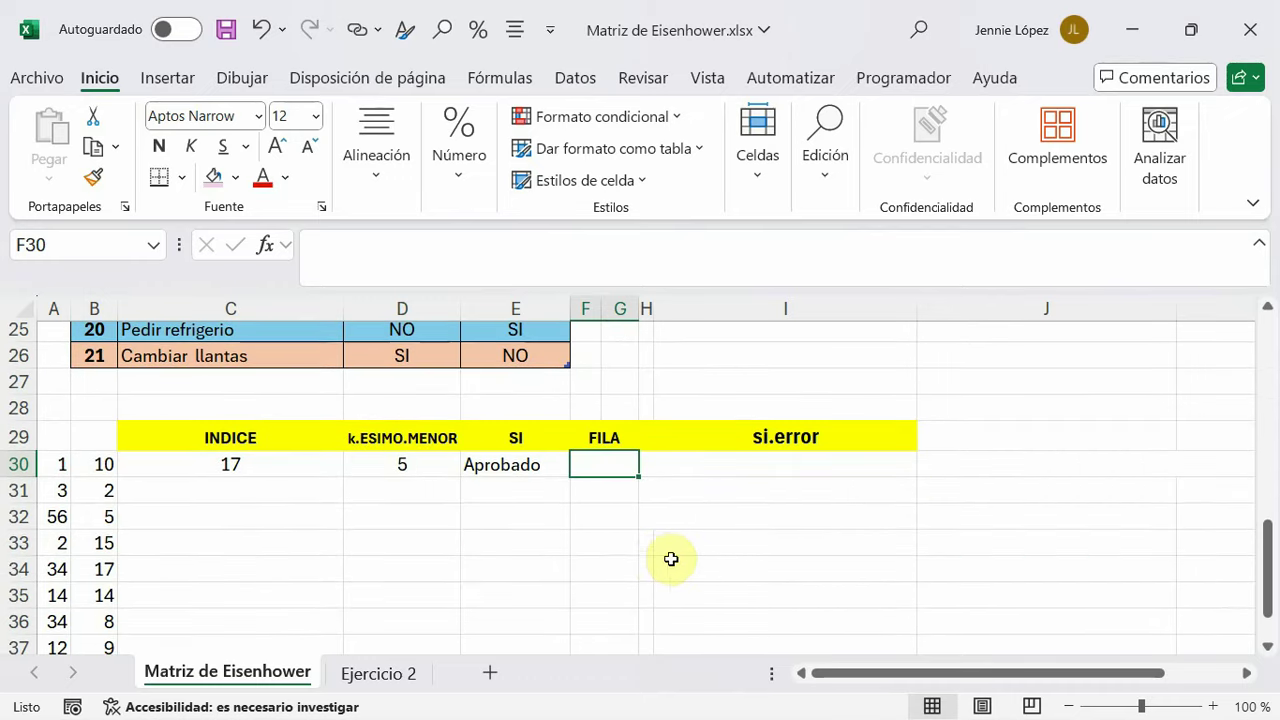
scroll(656, 561, "up", 1)
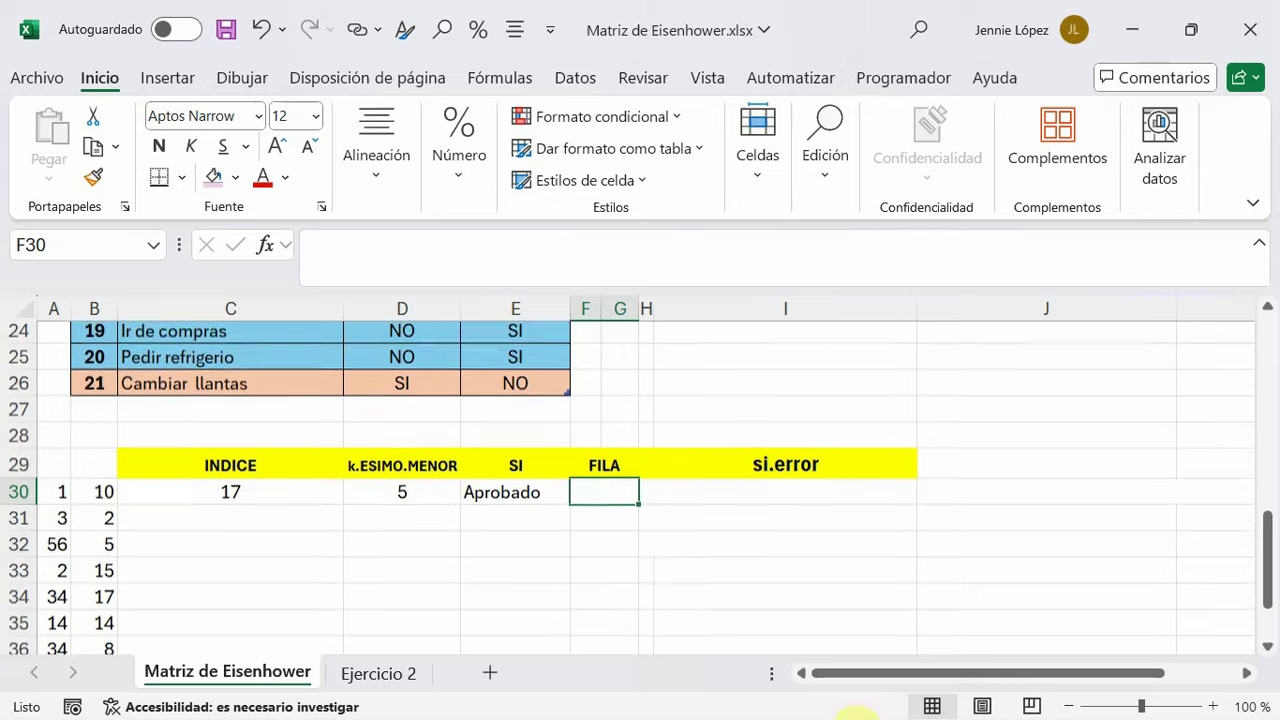
scroll(600, 530, "up", 2)
Enter =FILA(B30) in F30, returning 30
left_click(313, 243)
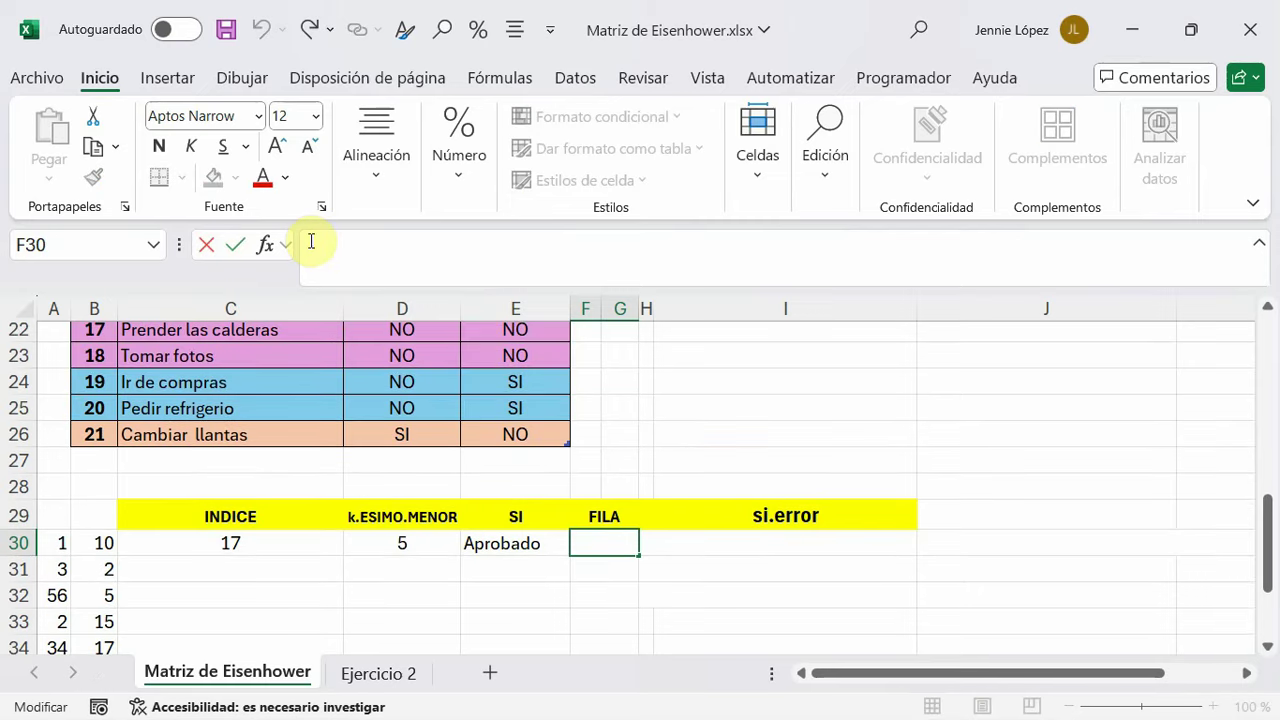
type("=fila")
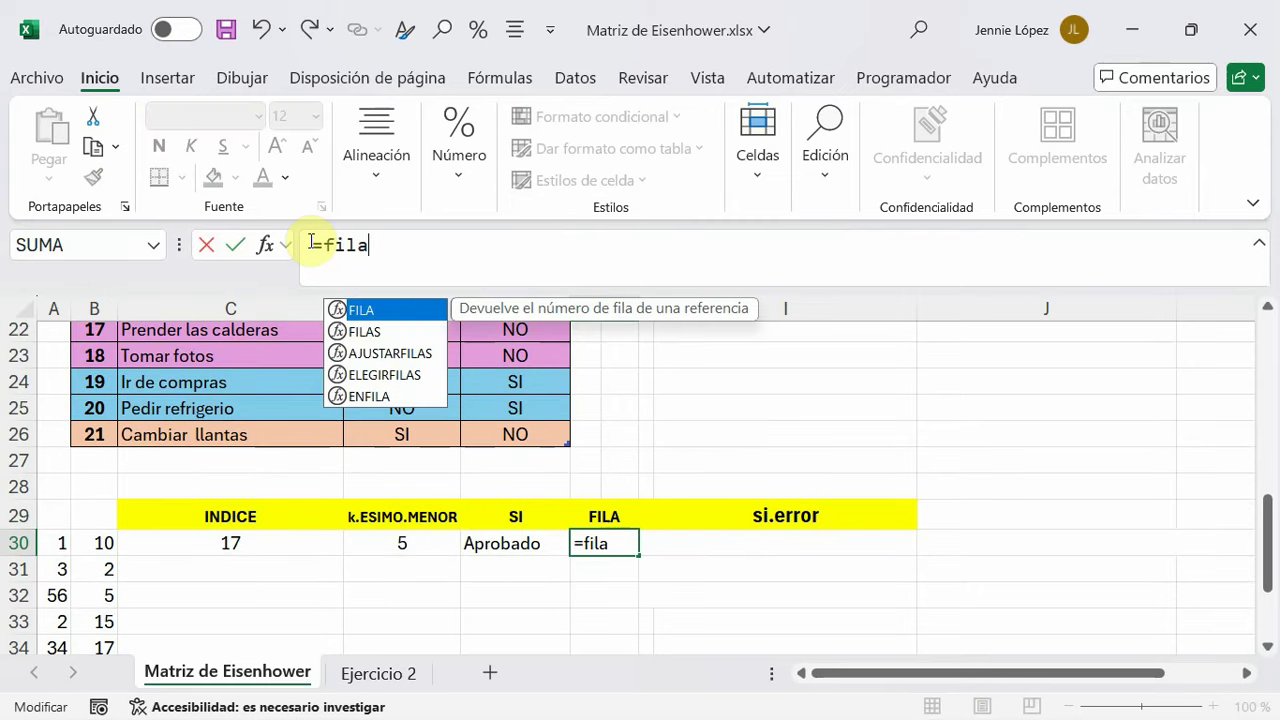
double_click(396, 310)
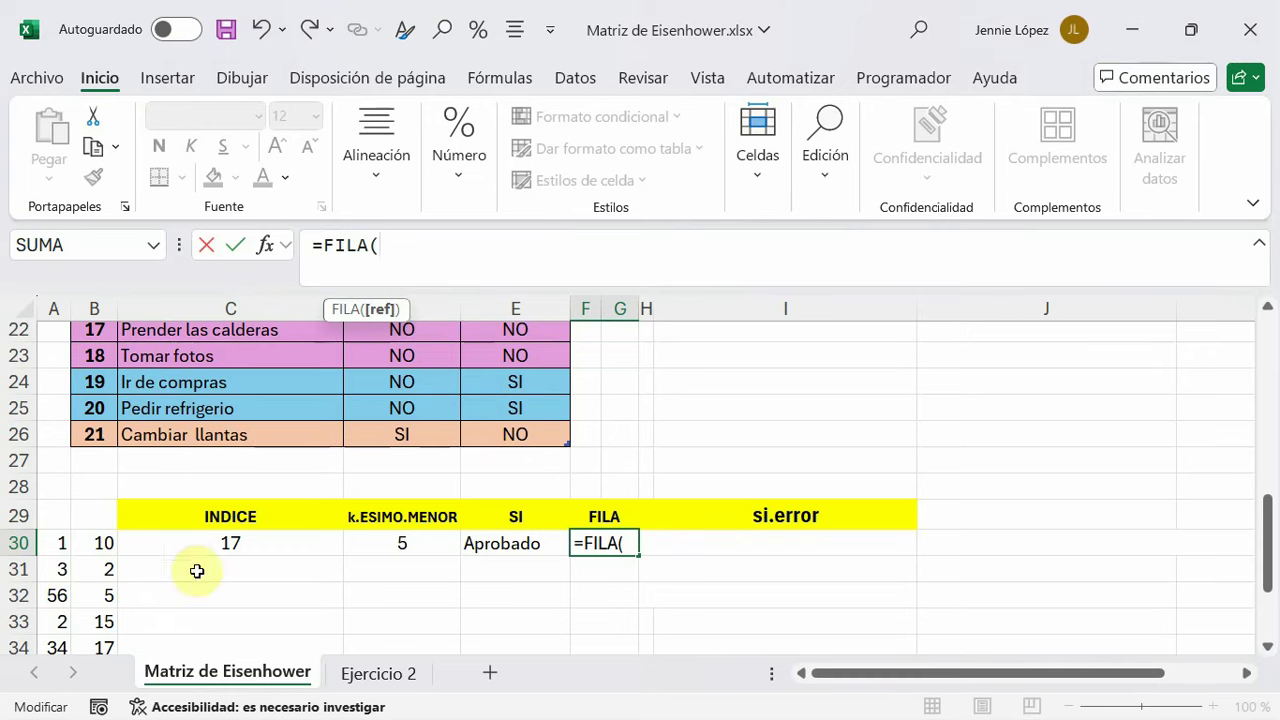
left_click(100, 543)
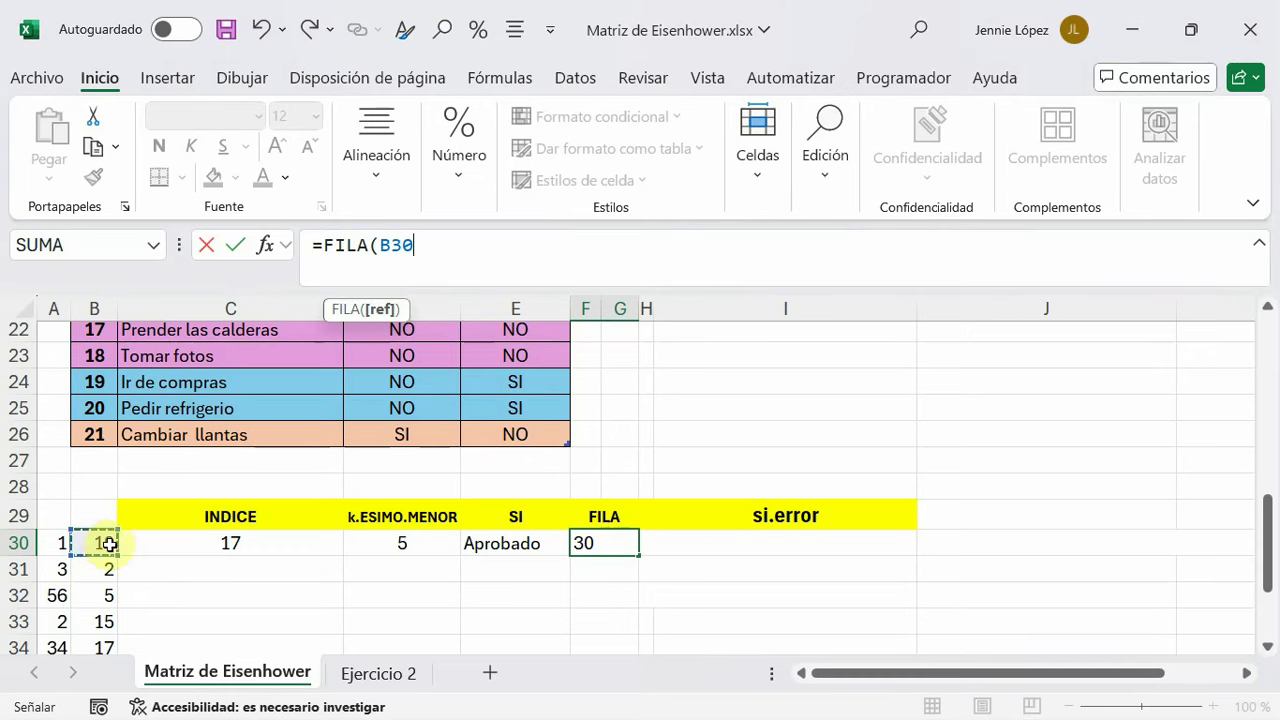
type(")")
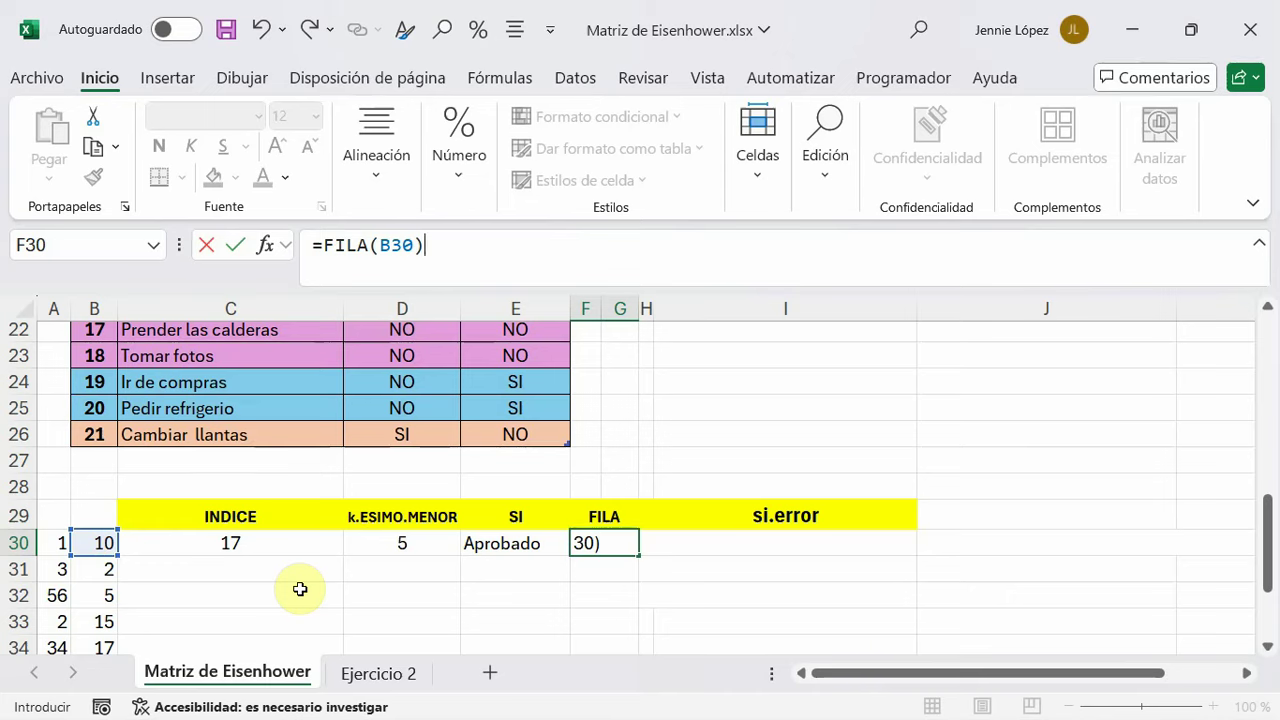
key("Return")
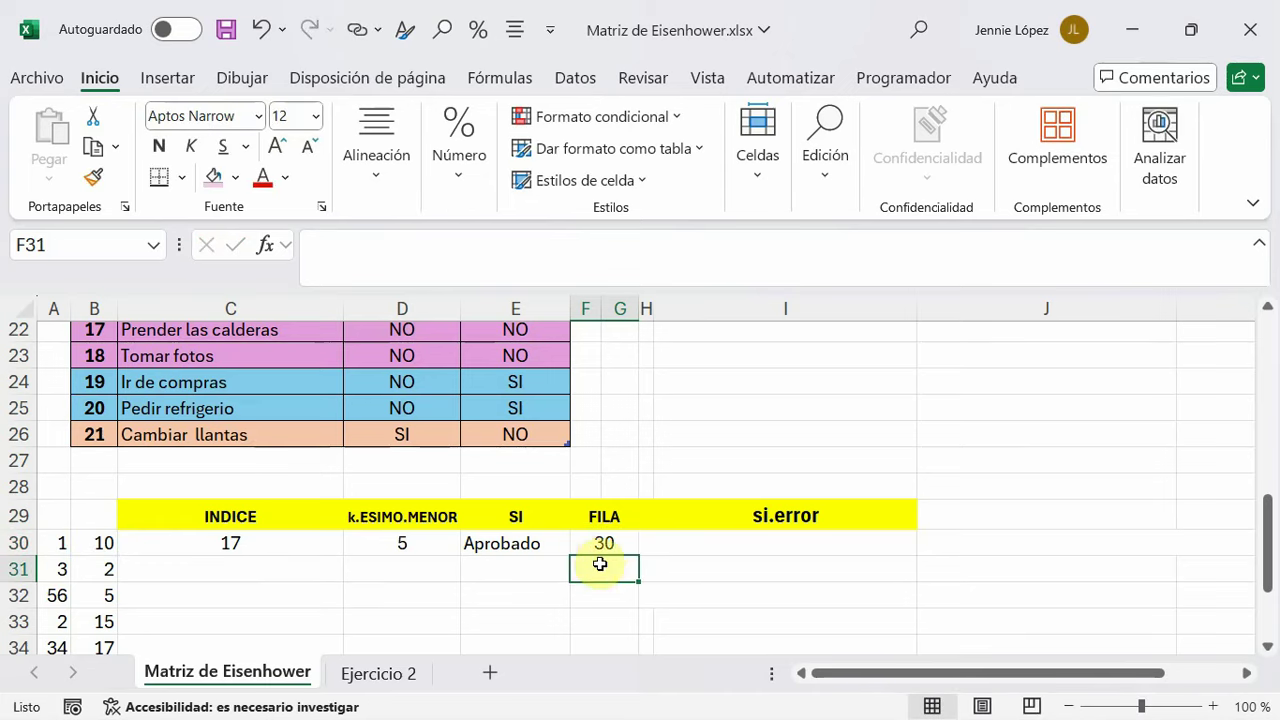
Fill the FILA formula down into F31 as a test, then delete that copy
left_click(605, 546)
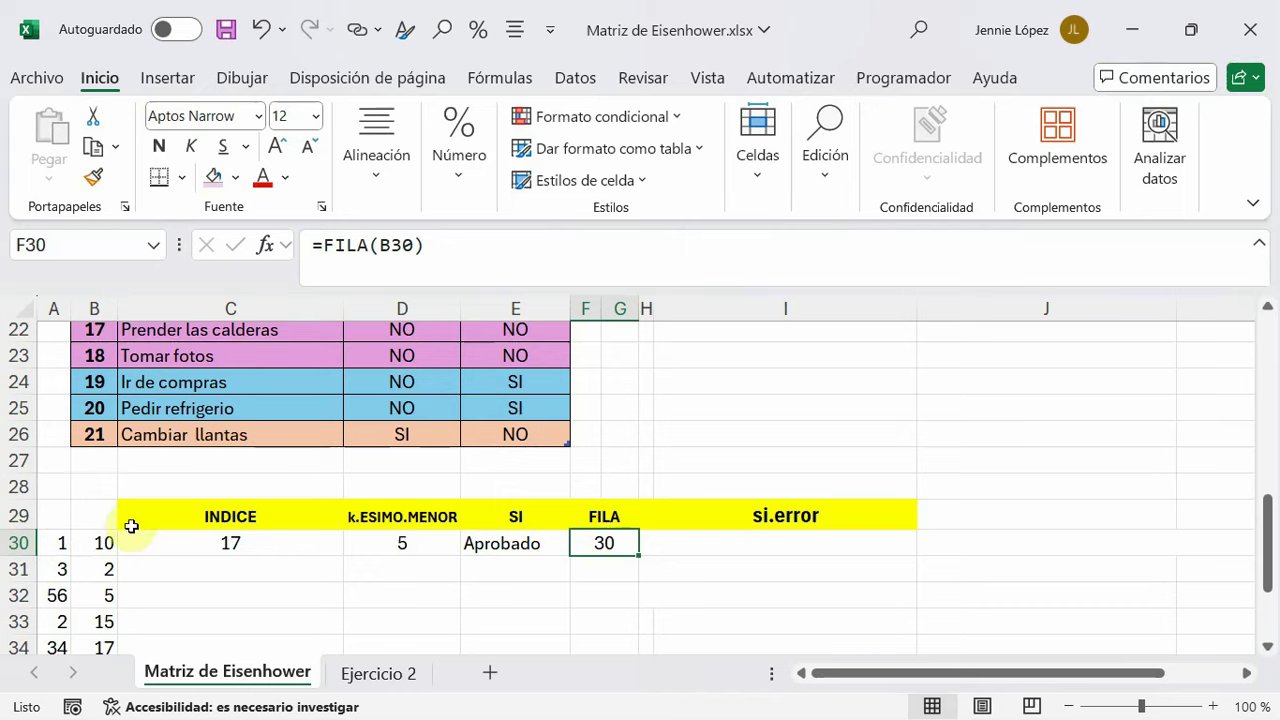
left_click_drag(637, 556, 629, 585)
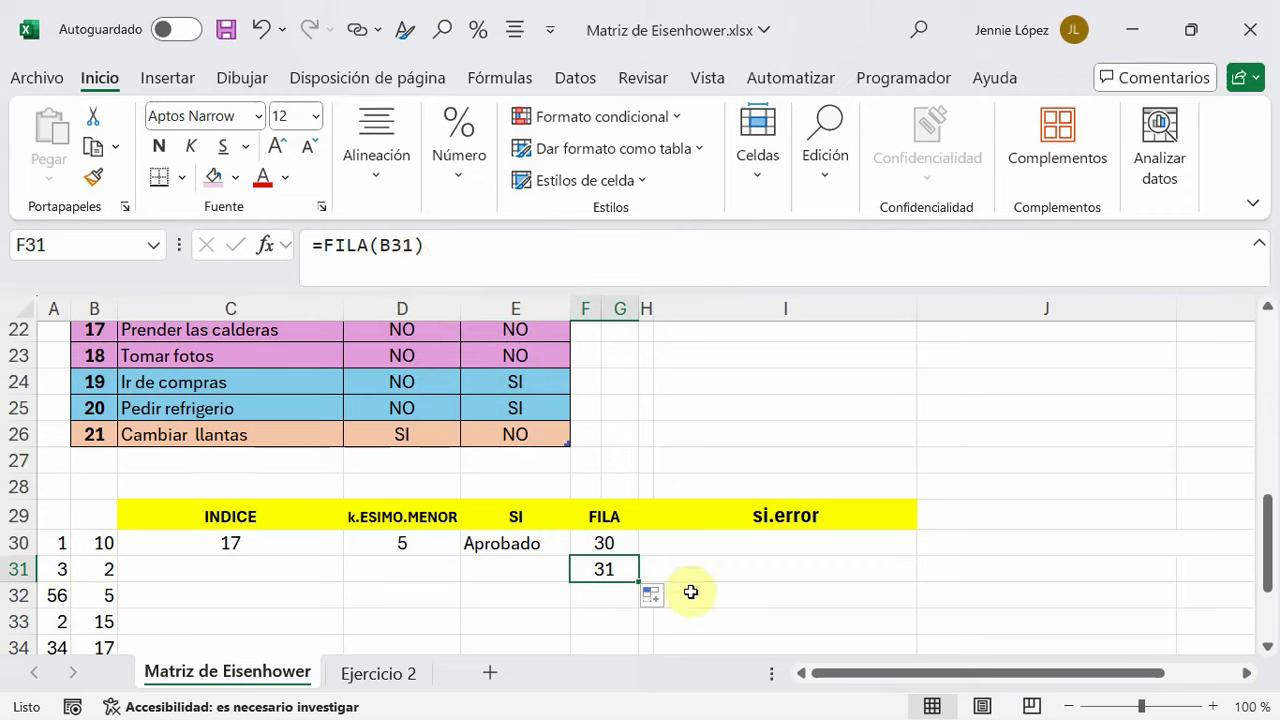
left_click(660, 598)
left_click(600, 595)
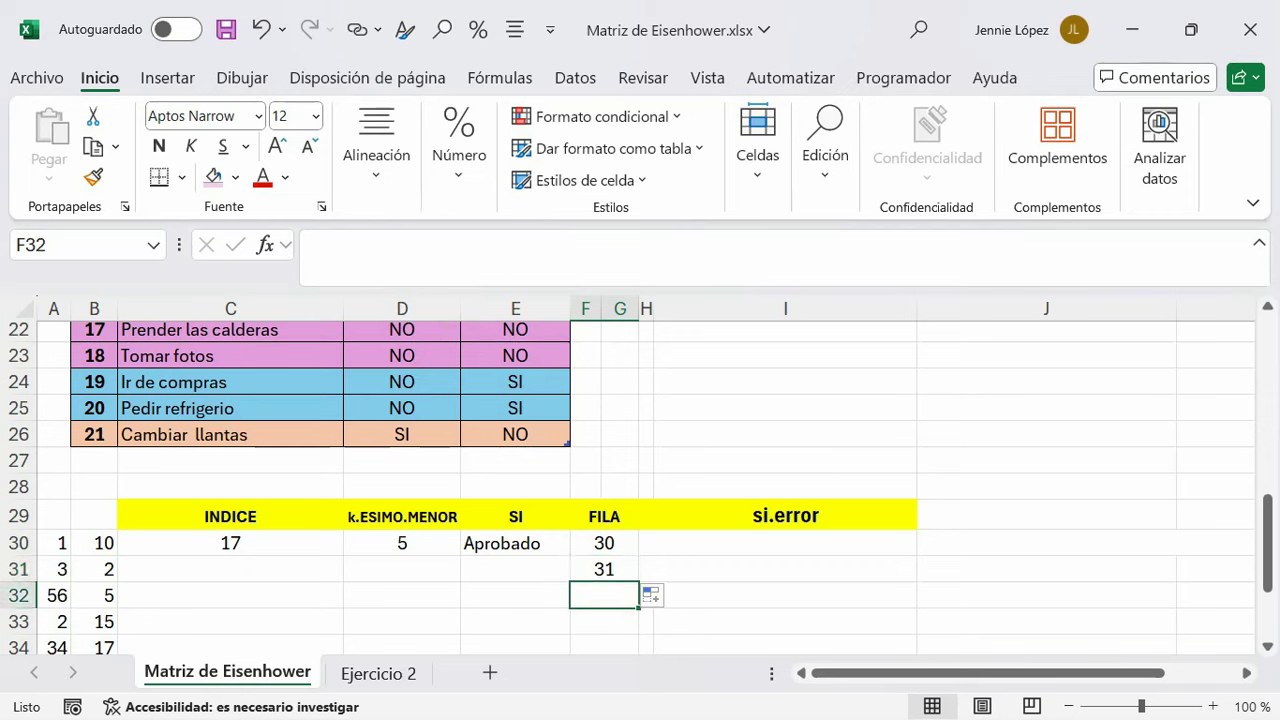
key("Up")
key("Delete")
left_click(786, 543)
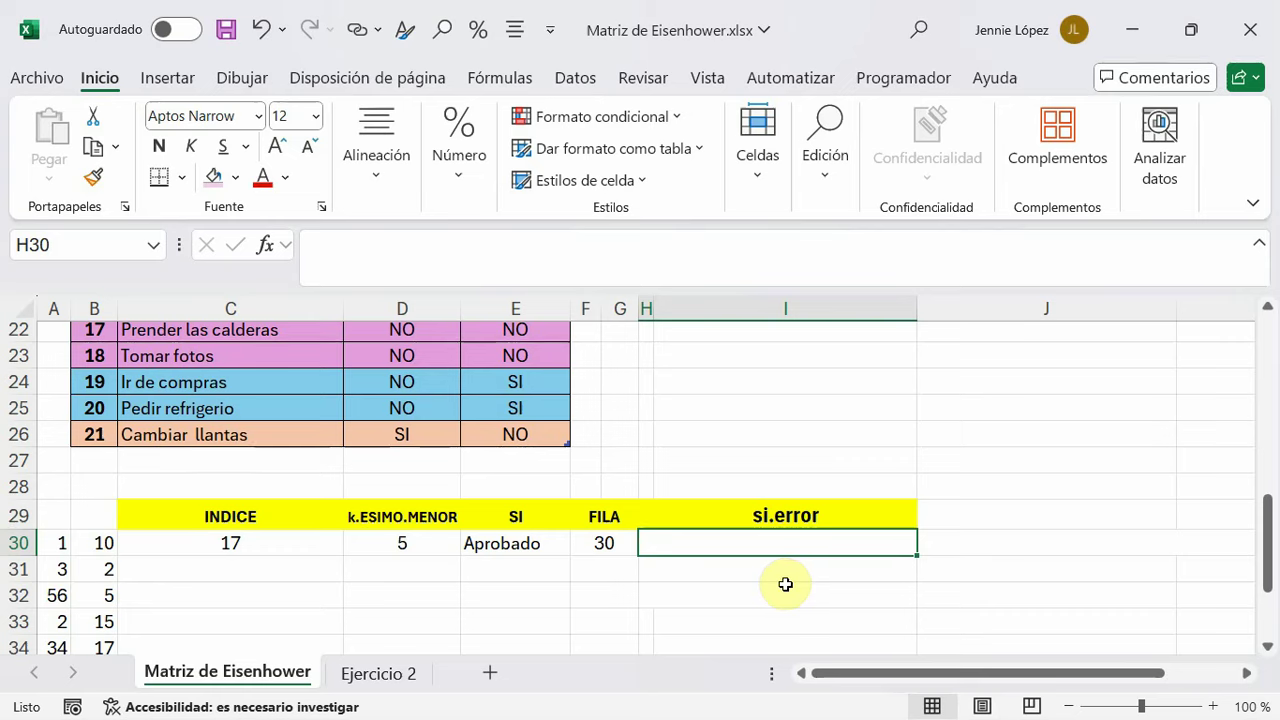
Enter =B30/B38 in the si.error cell, giving #¡DIV/0! because B38 is 0
left_click(336, 252)
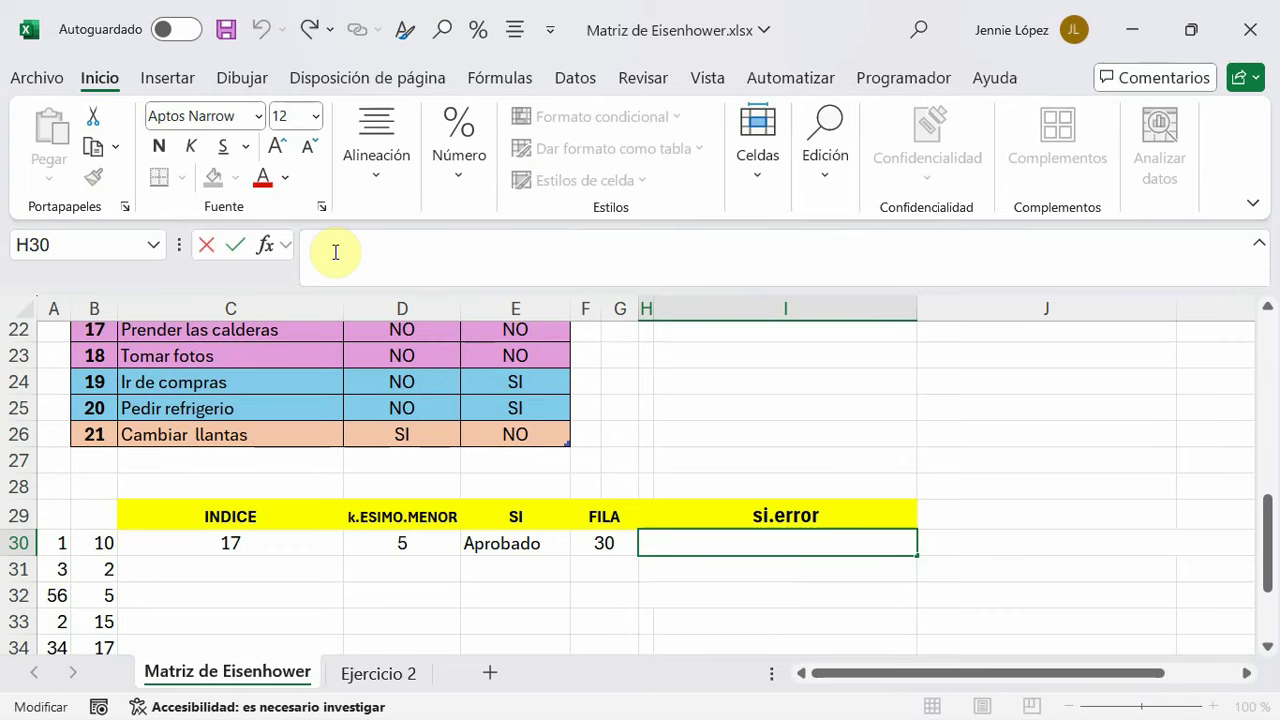
type("=")
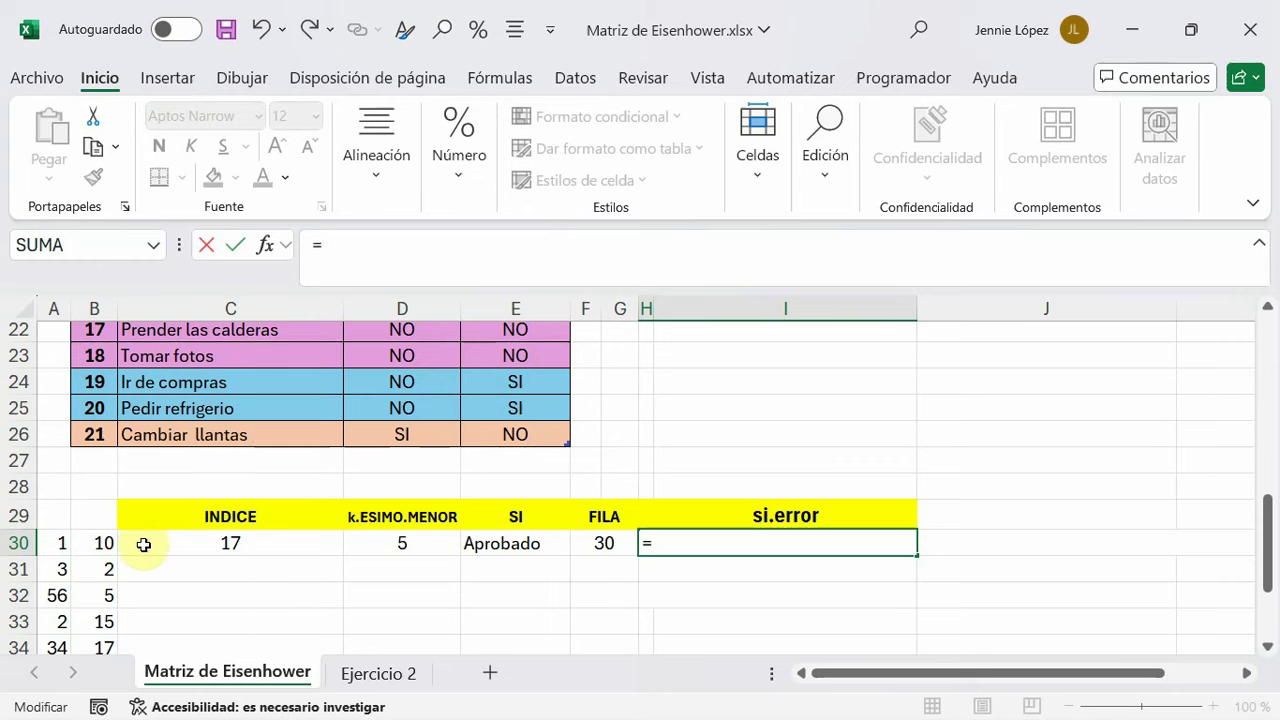
left_click(119, 543)
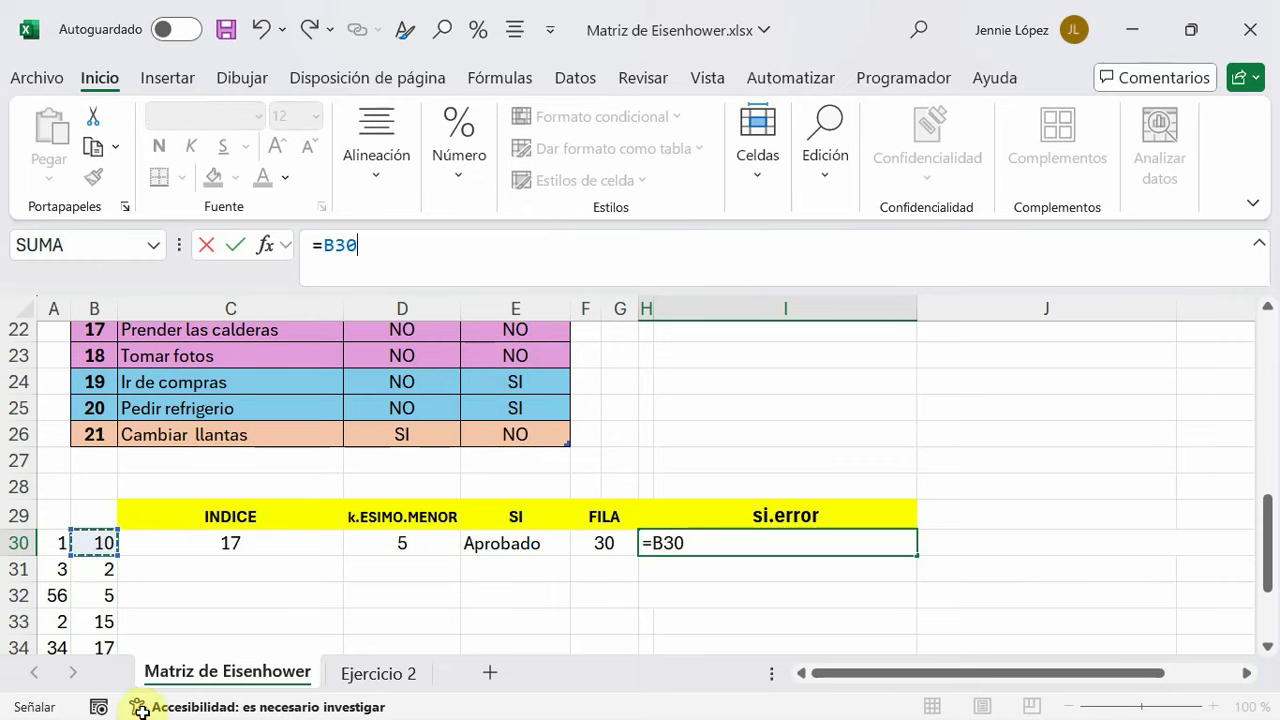
type("/")
scroll(143, 583, "down", 3)
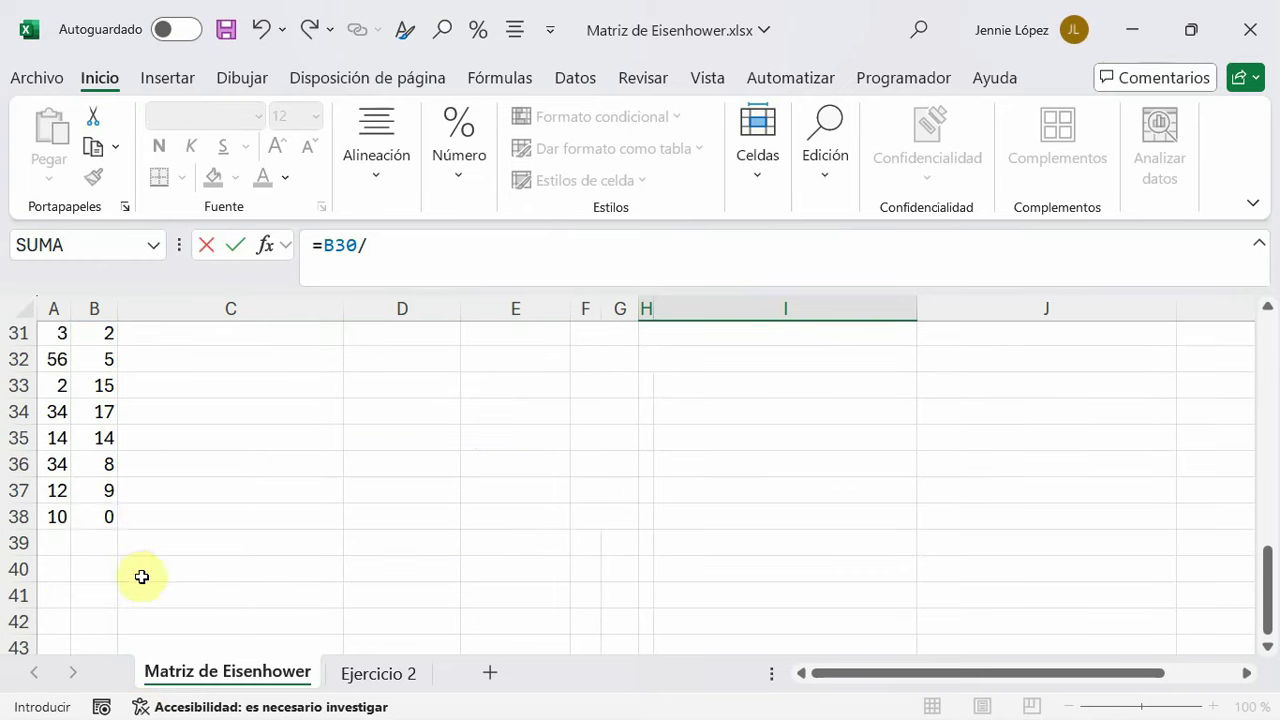
left_click(95, 516)
scroll(231, 563, "up", 2)
scroll(239, 567, "up", 2)
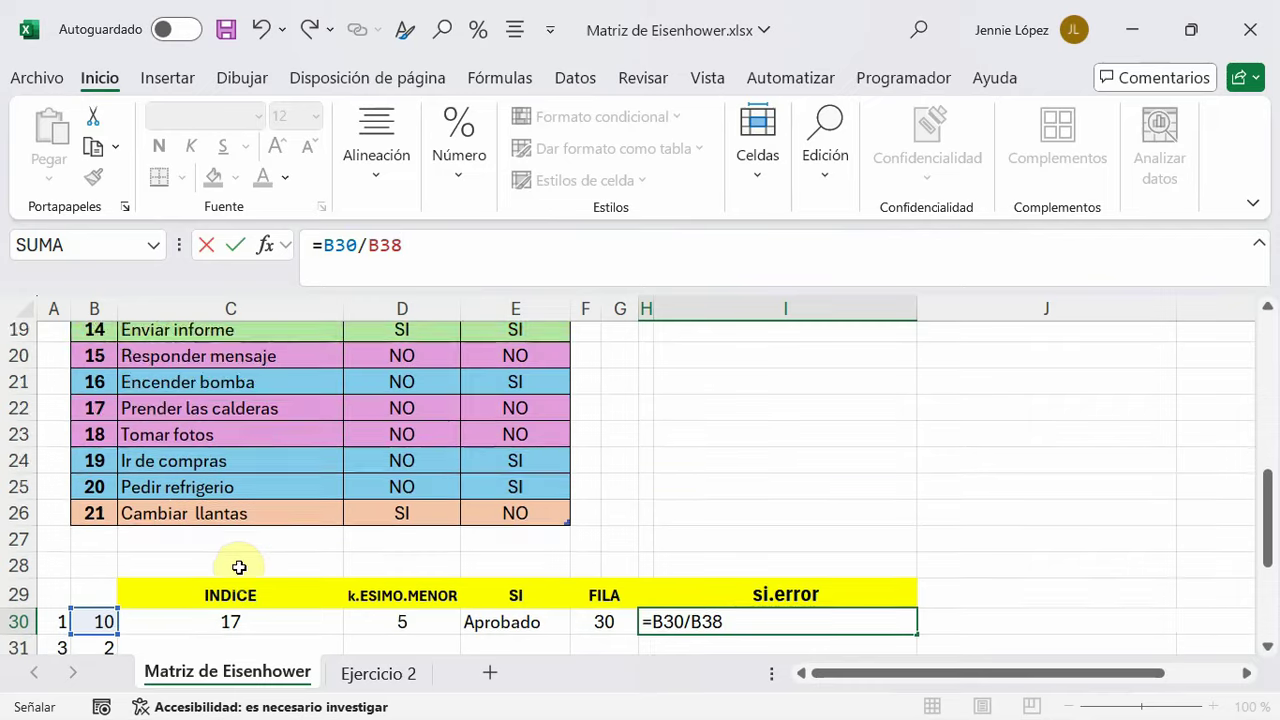
scroll(239, 567, "down", 1)
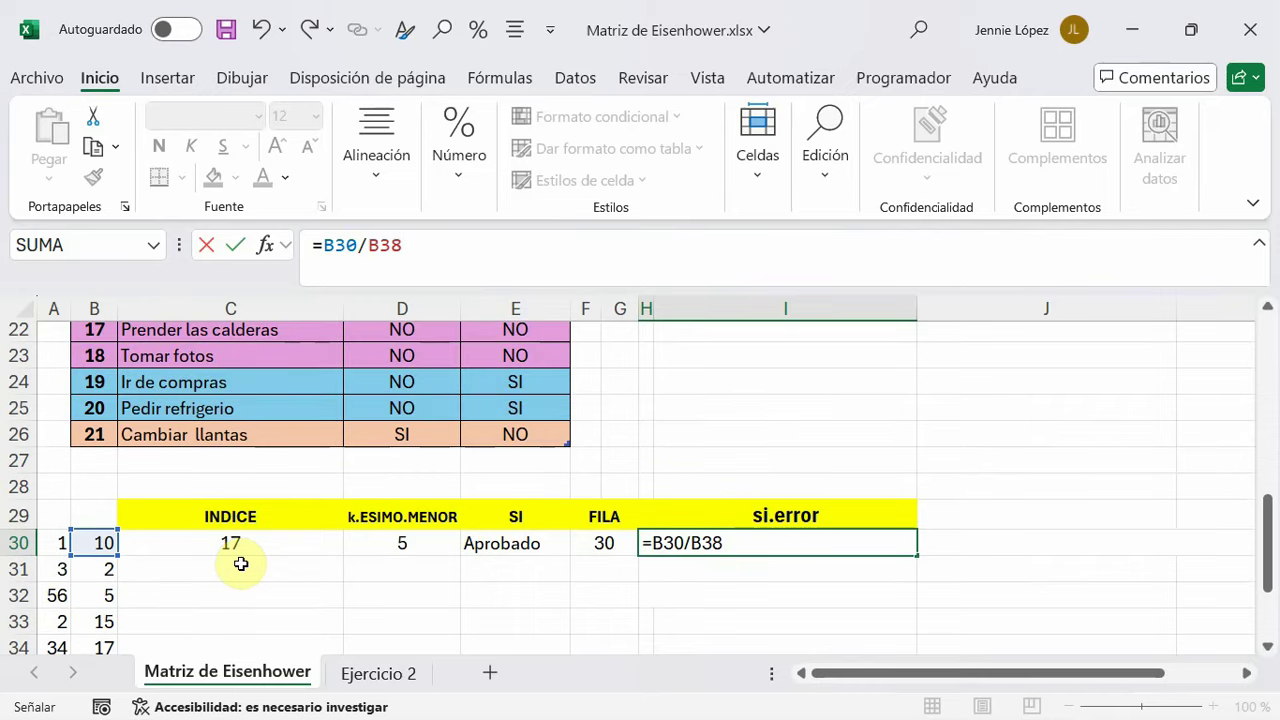
key("Return")
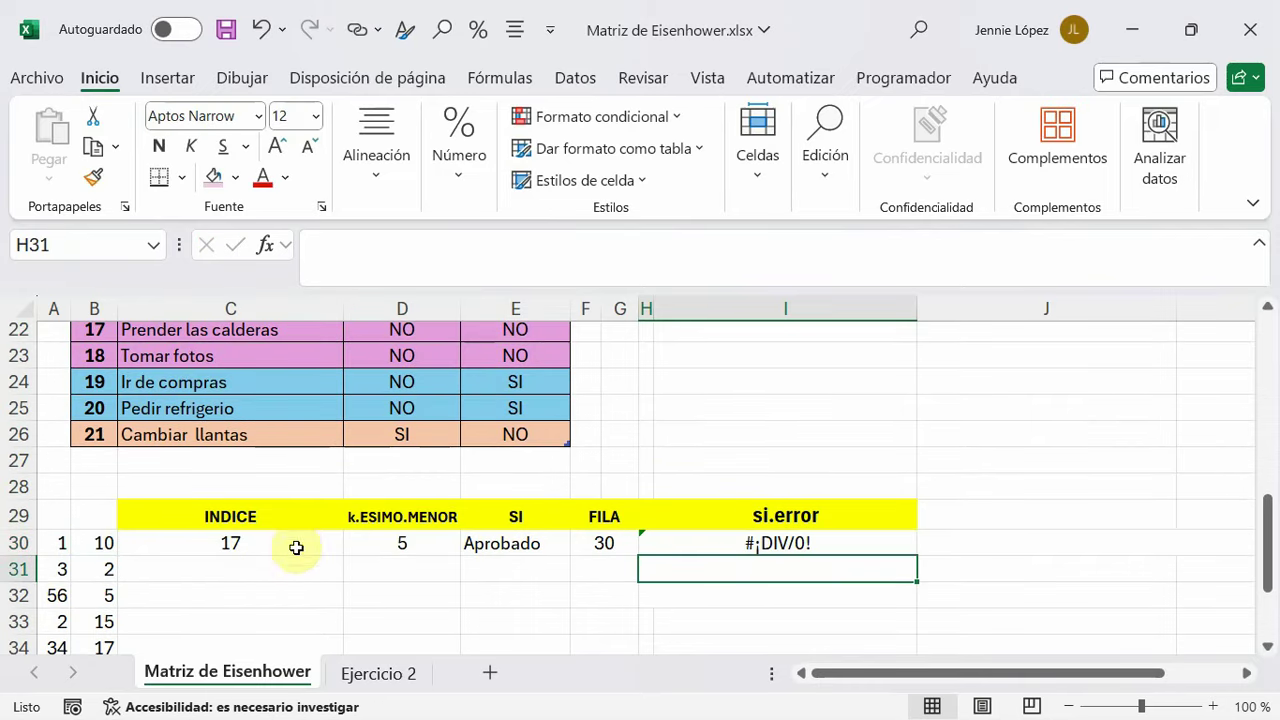
left_click(755, 543)
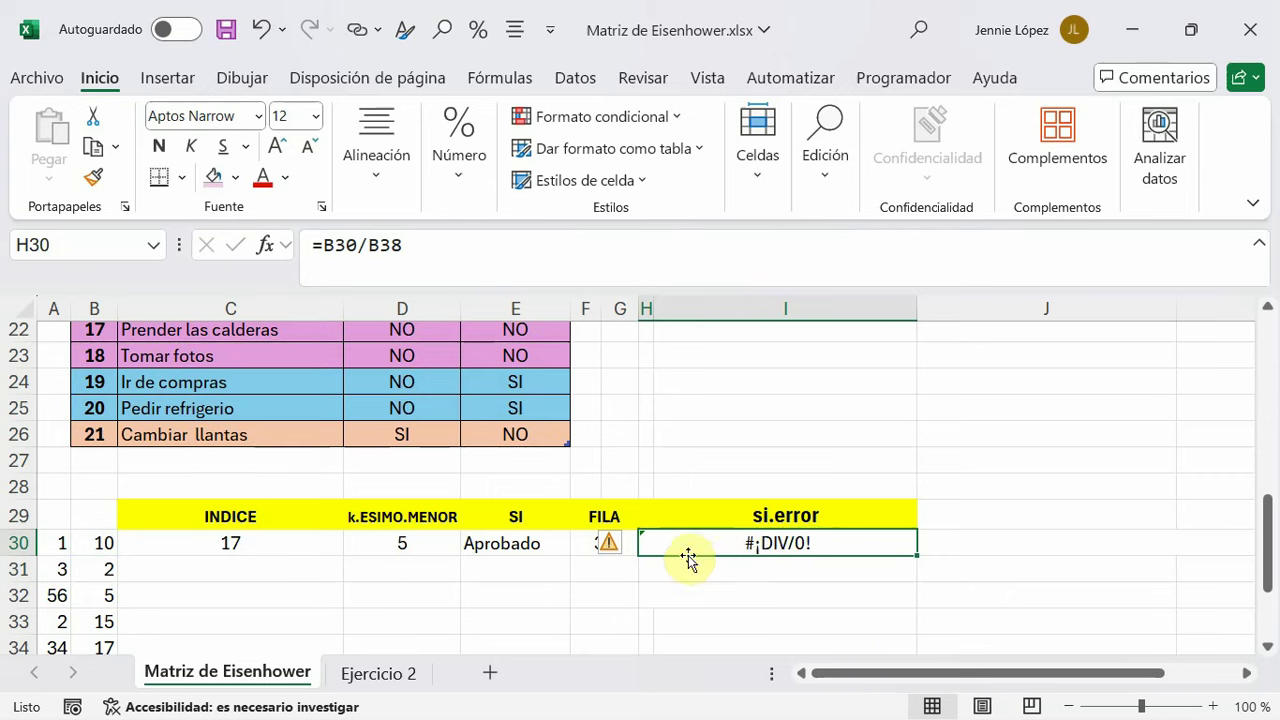
Wrap the division as =SI.ERROR(B30/B38;"Indefinido") so the cell shows Indefinido
left_click(324, 245)
type("s")
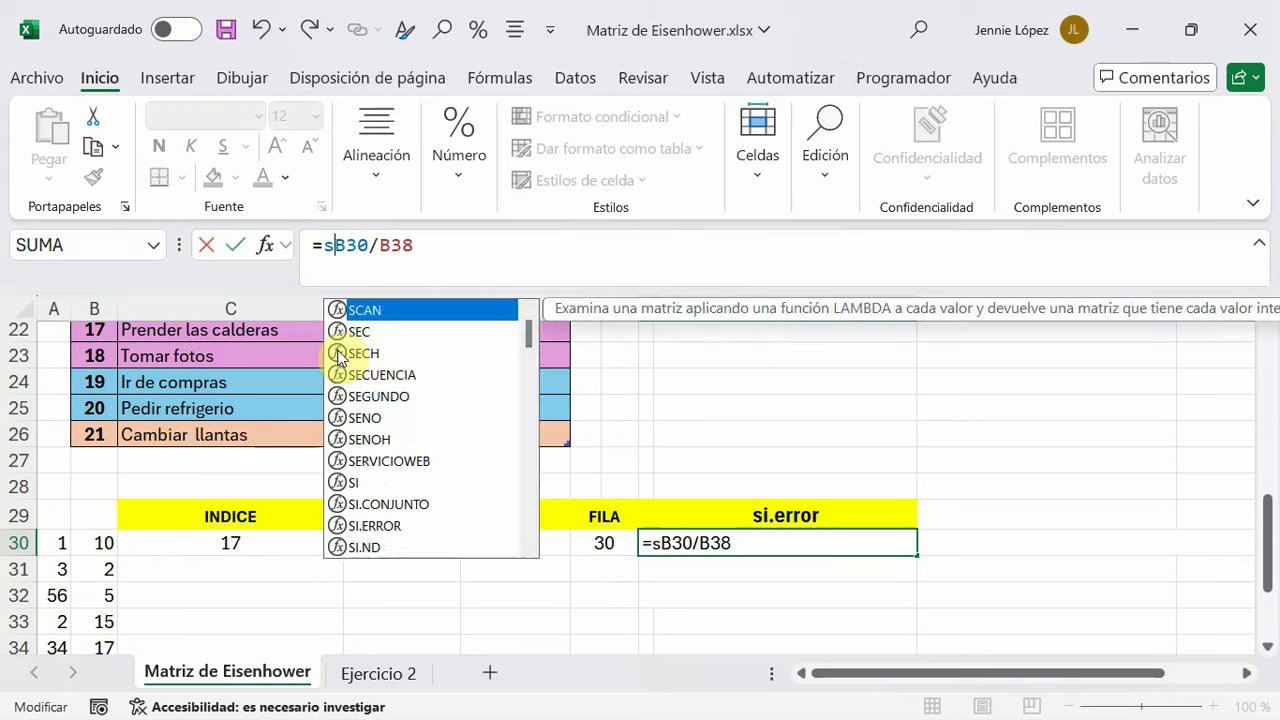
type("i.")
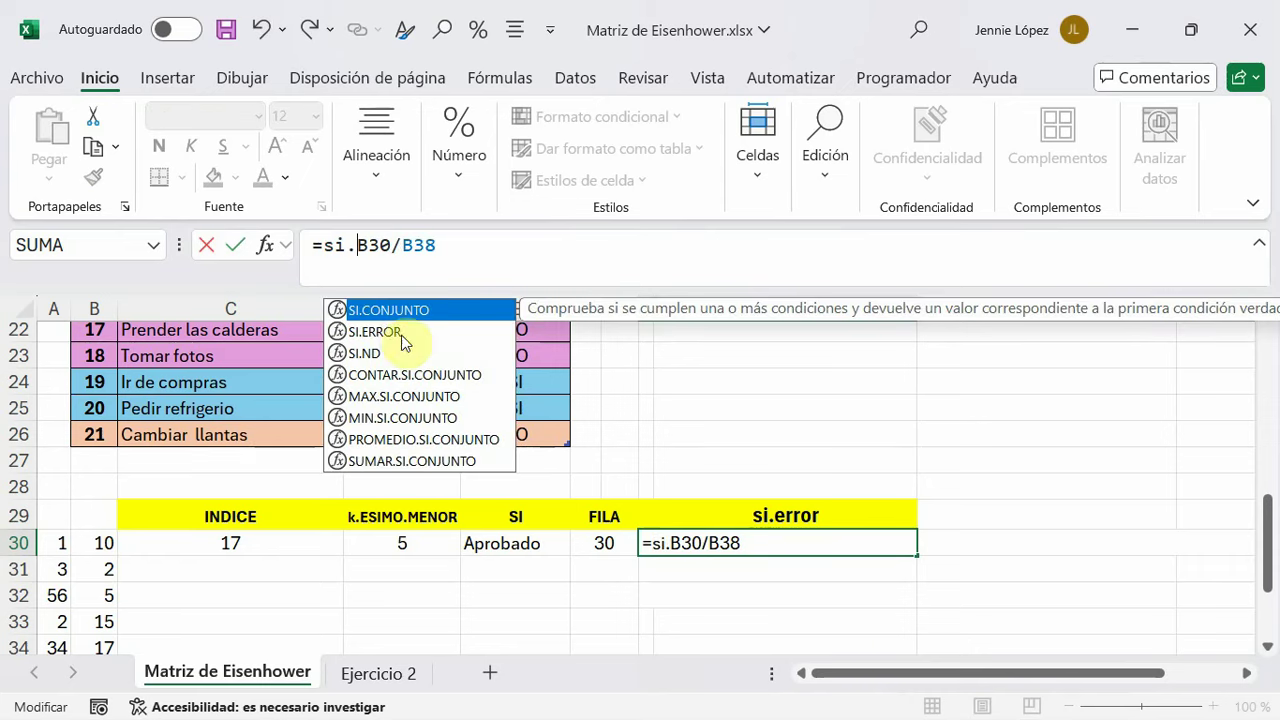
key("Down")
key("Tab")
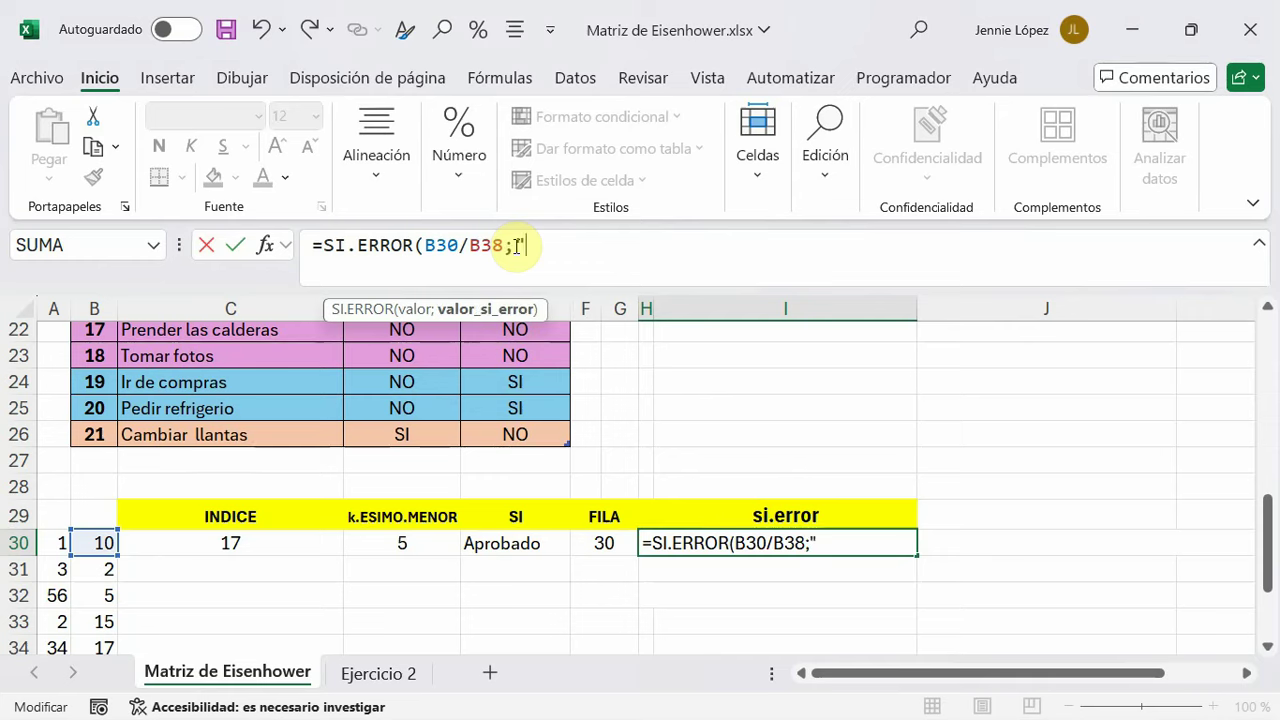
type(")")
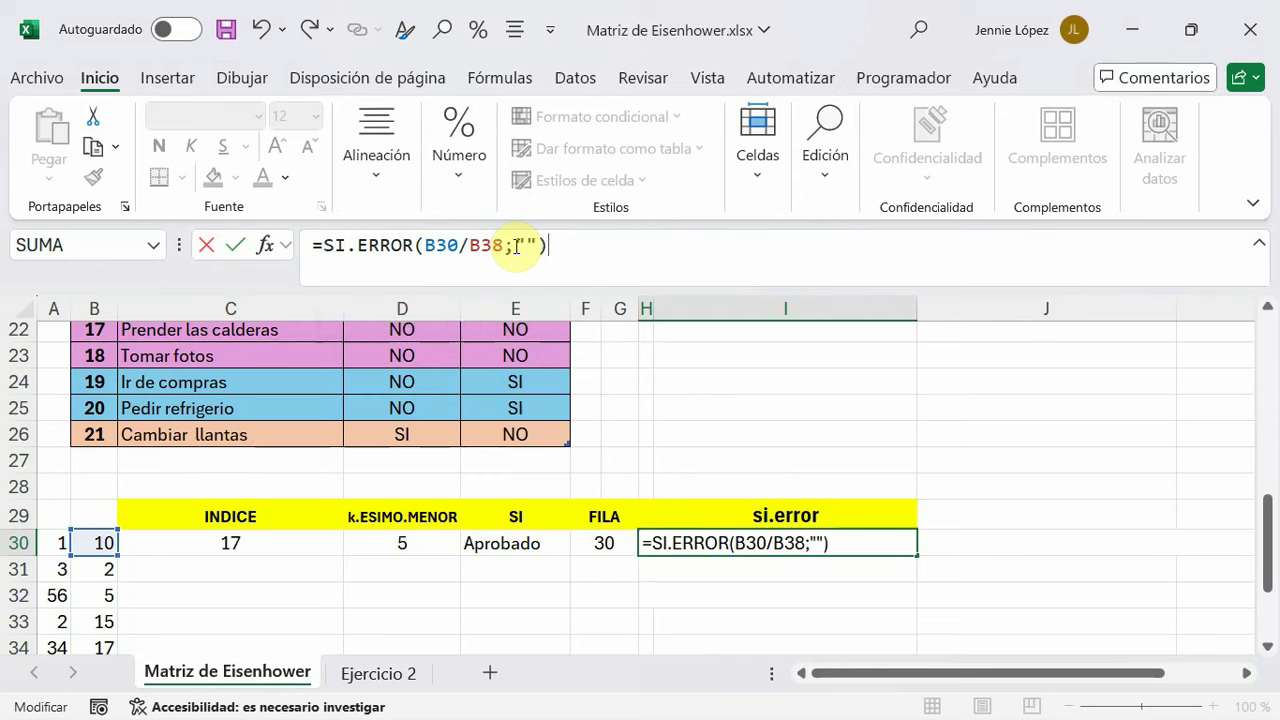
key("Return")
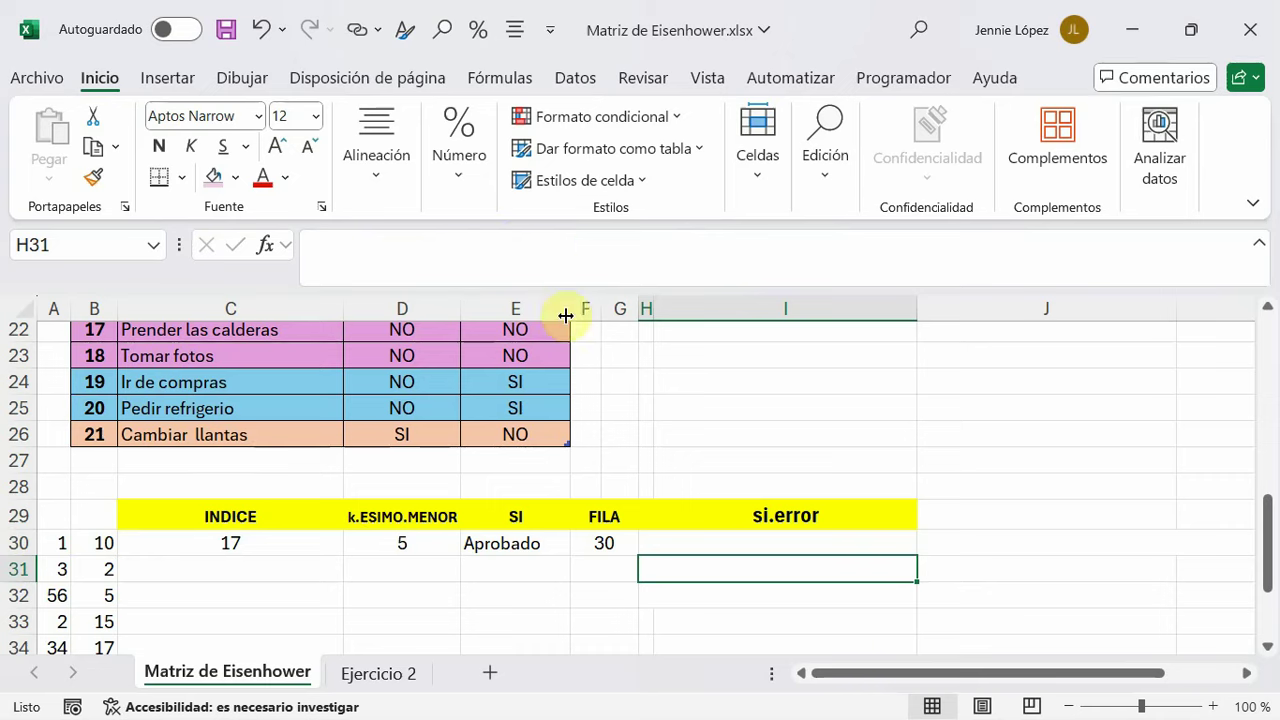
left_click(736, 543)
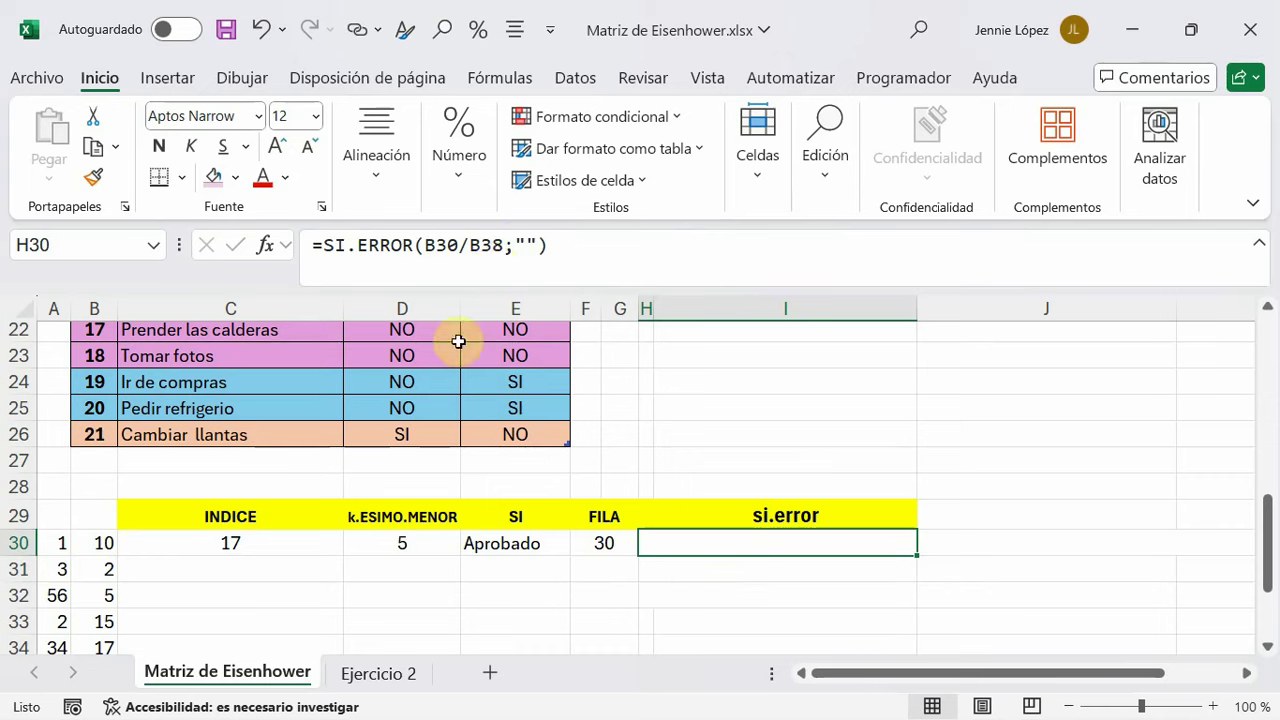
left_click(530, 245)
type("Indefinido")
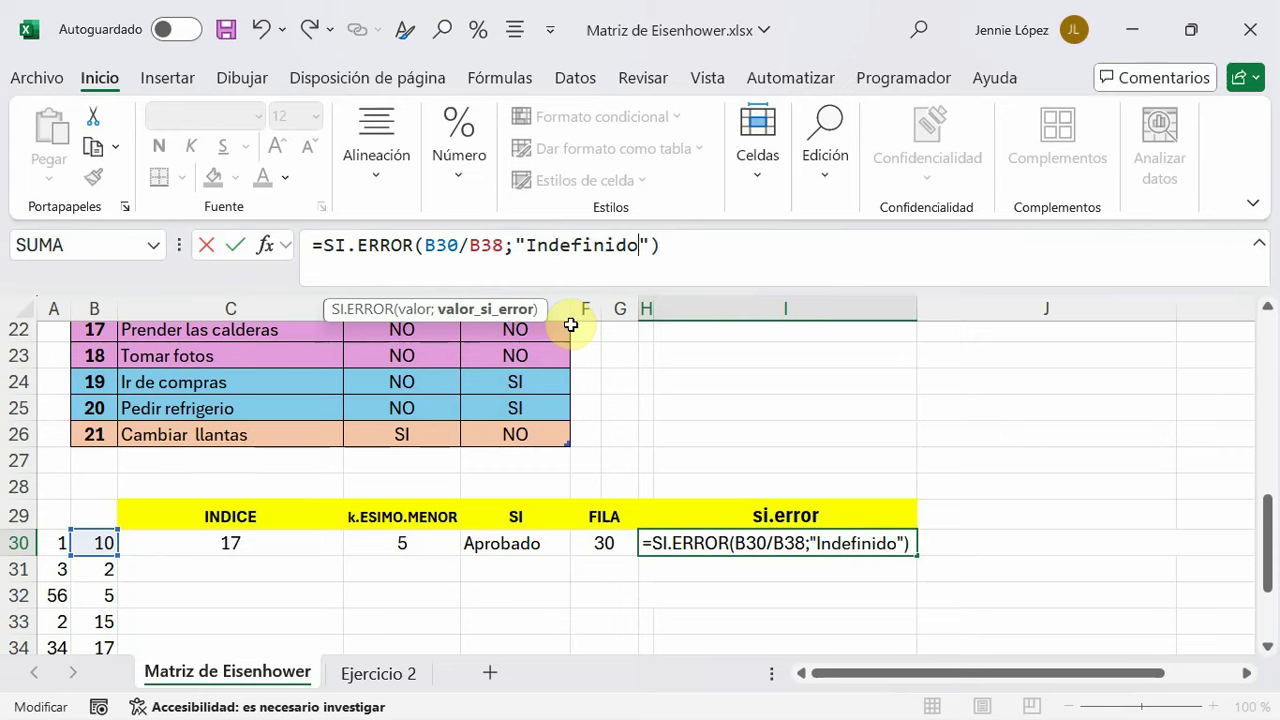
left_click(674, 245)
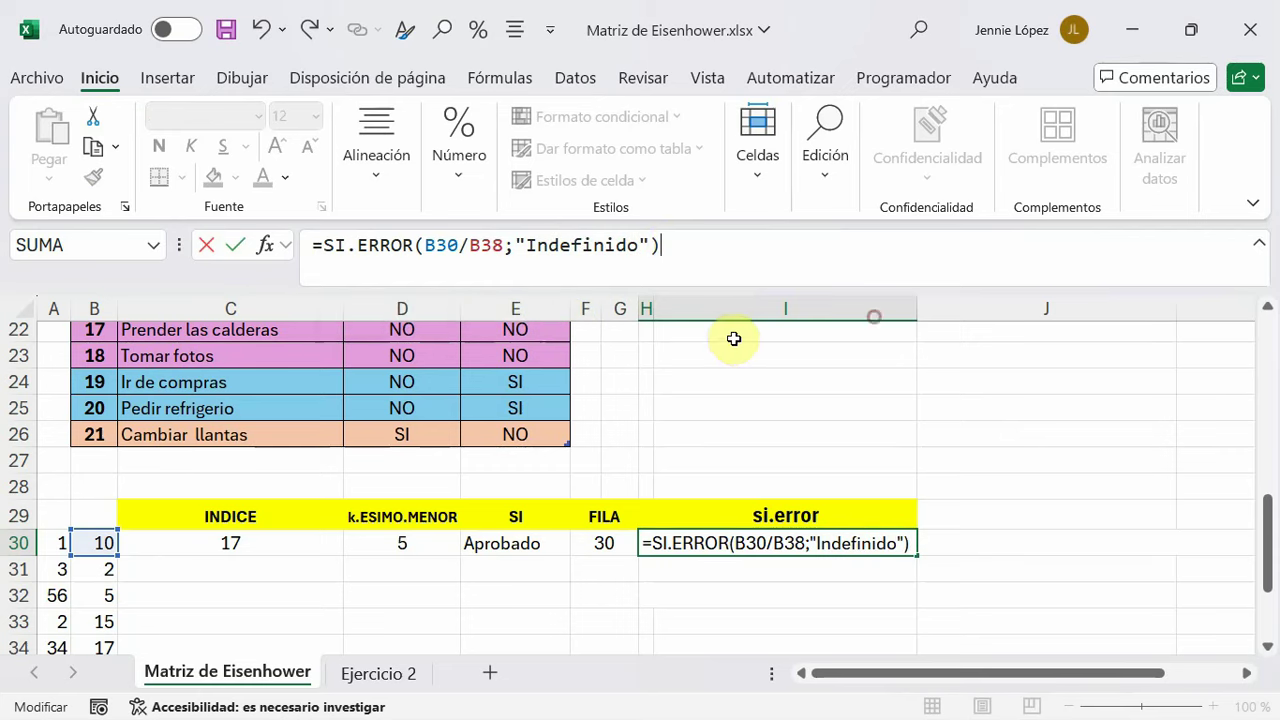
key("Return")
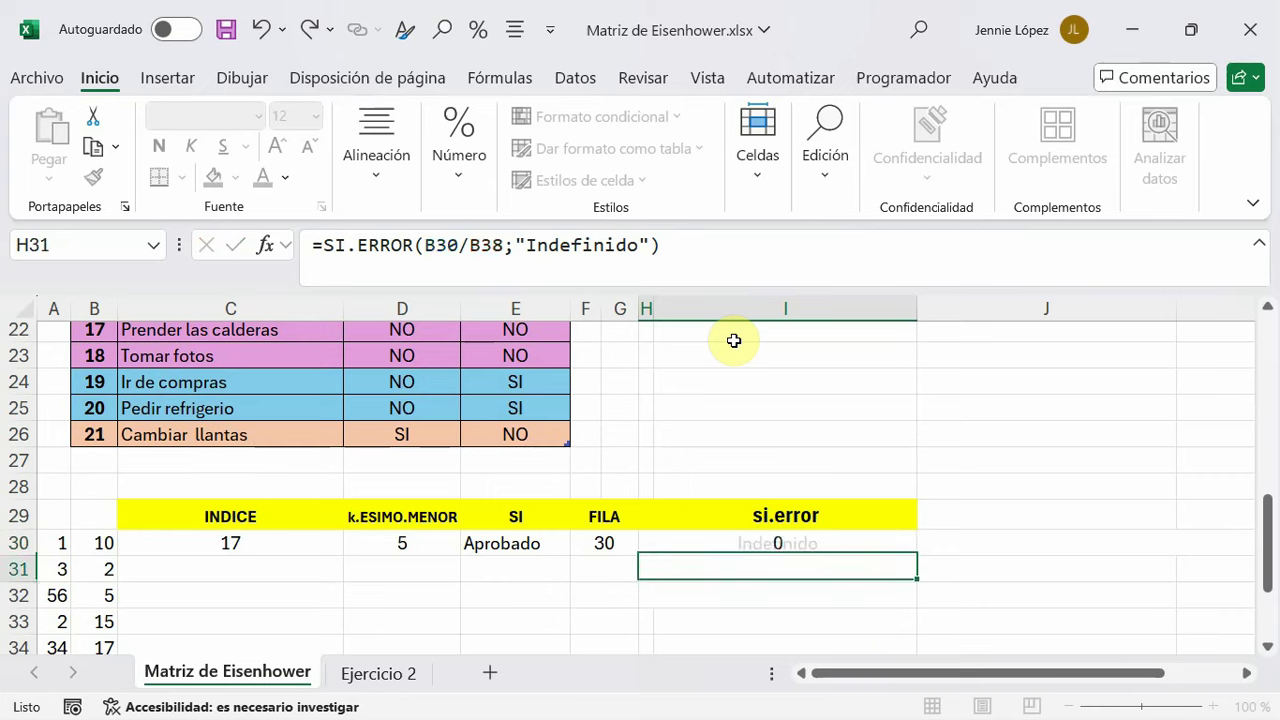
left_click(880, 590)
key("Up")
key("Up")
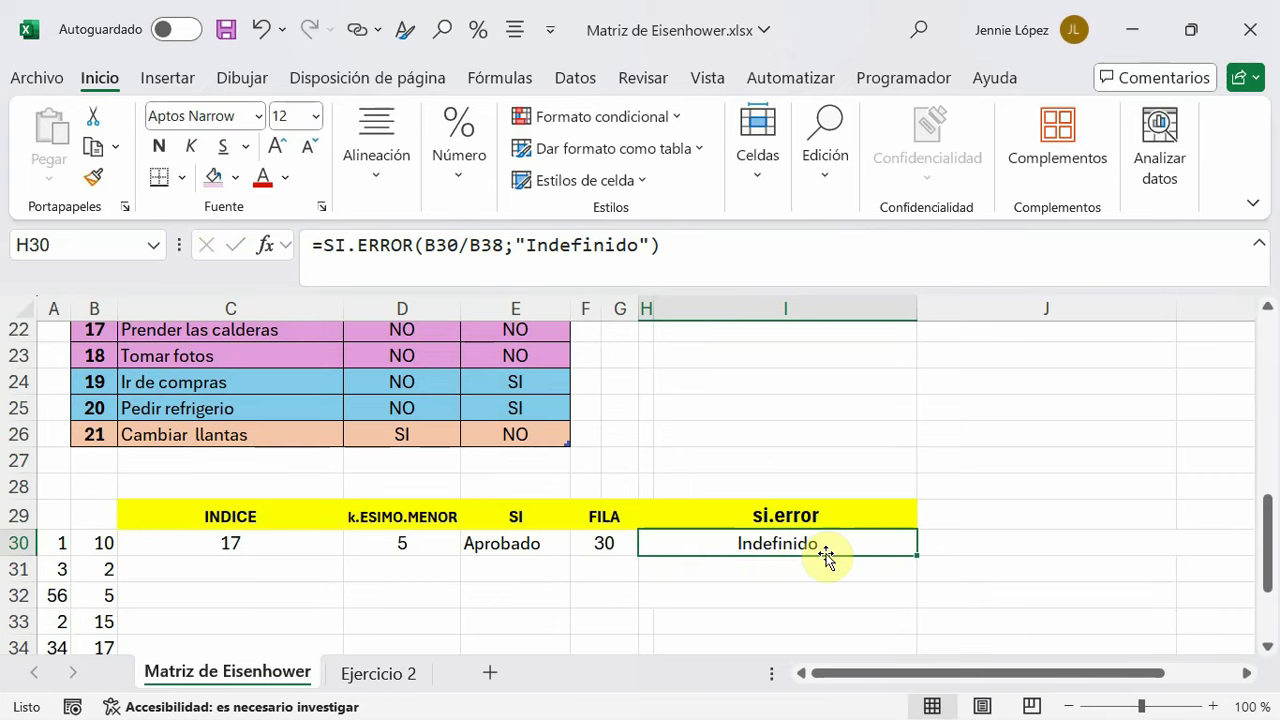
Scroll back up and switch to the Ejercicio 2 sheet
scroll(645, 604, "up", 2)
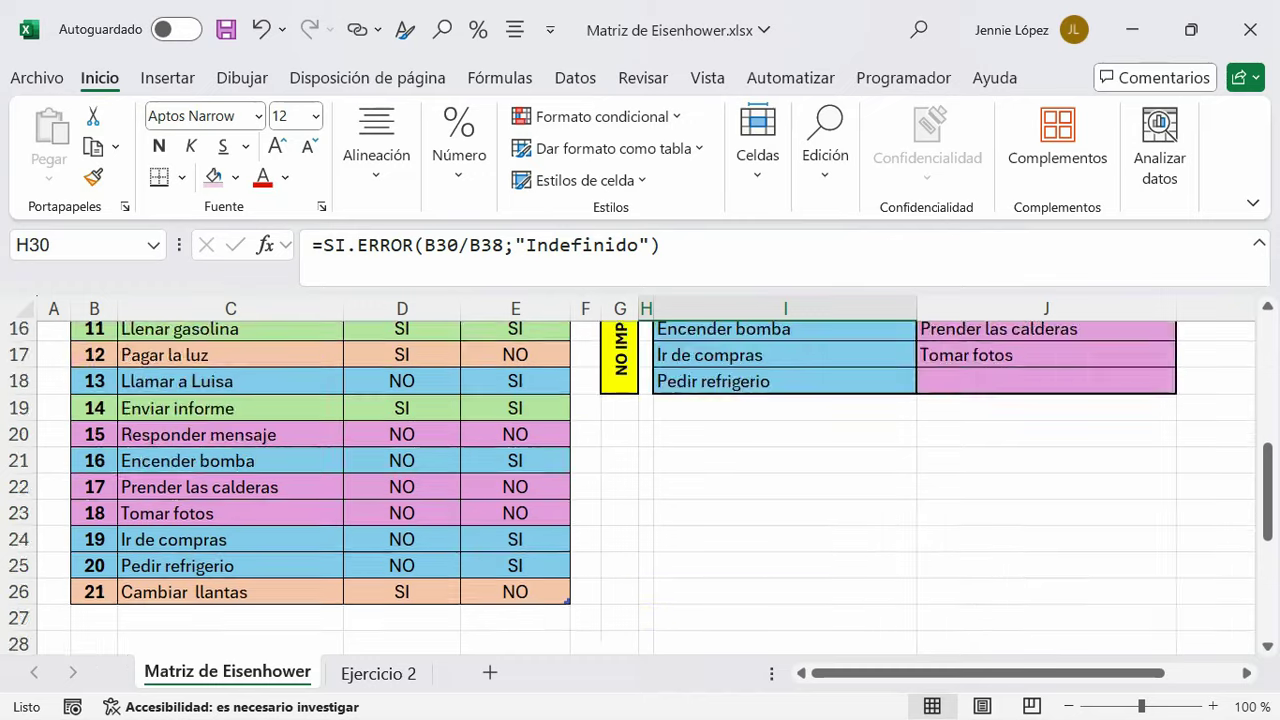
scroll(640, 604, "up", 2)
scroll(638, 606, "up", 3)
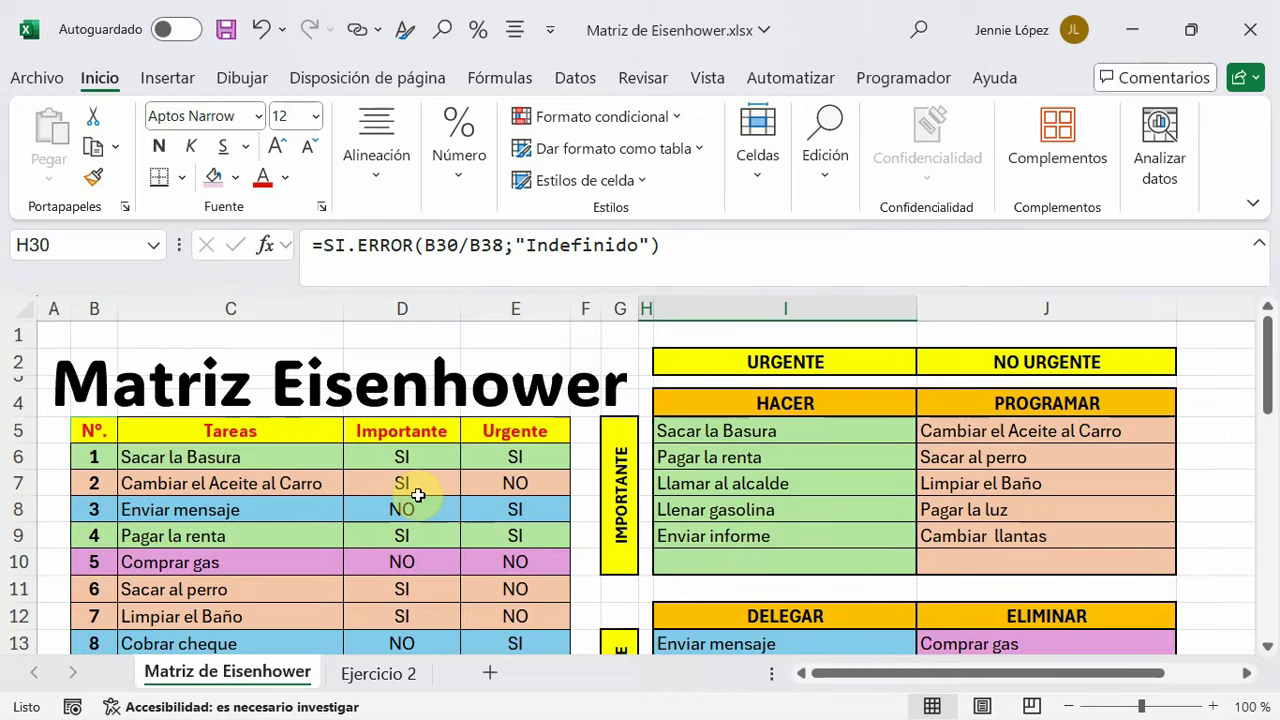
left_click(378, 673)
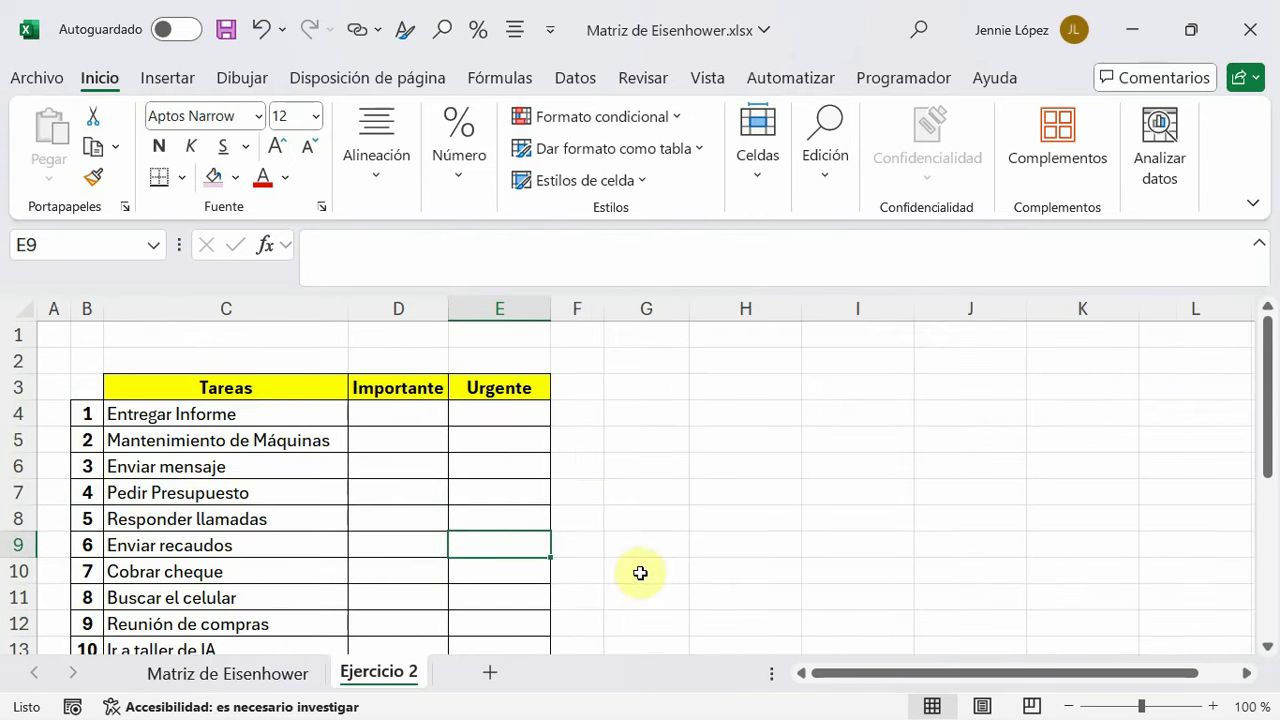
Select D4:E23, the blank Importante and Urgente columns beside the twenty tasks
scroll(640, 571, "down", 2)
scroll(640, 568, "up", 2)
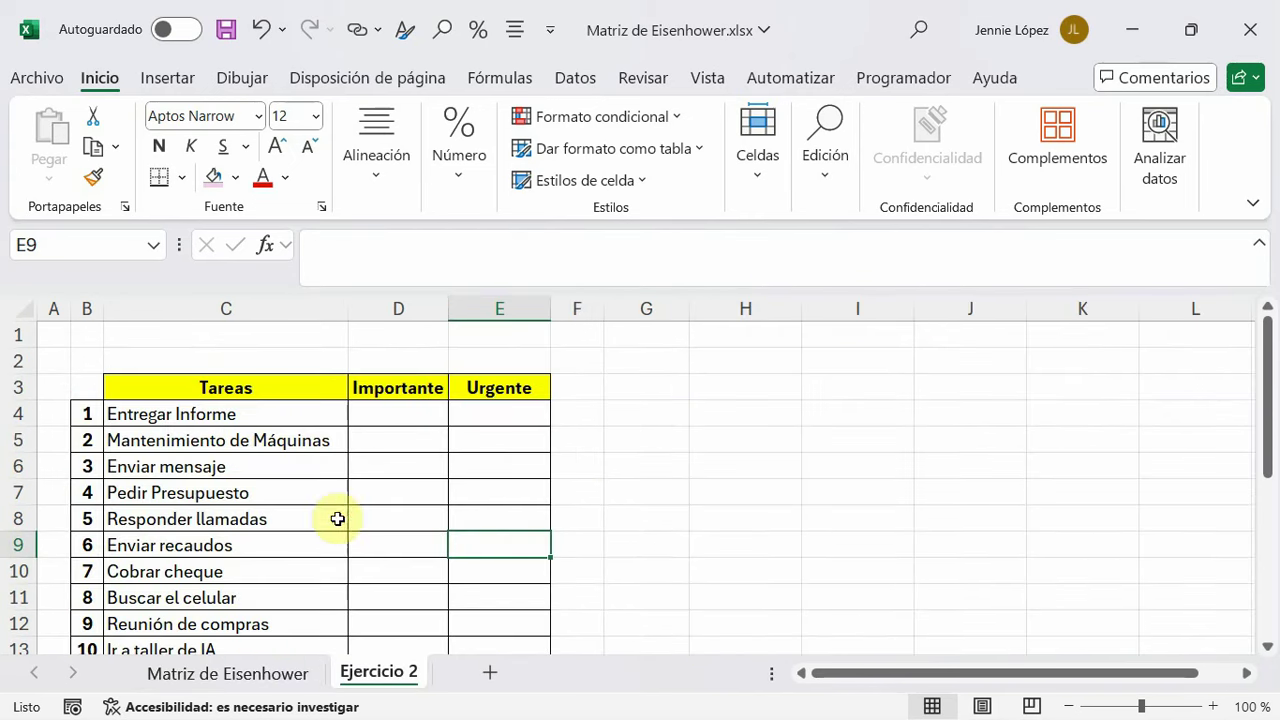
scroll(208, 455, "down", 2)
scroll(208, 455, "down", 3)
scroll(269, 594, "up", 3)
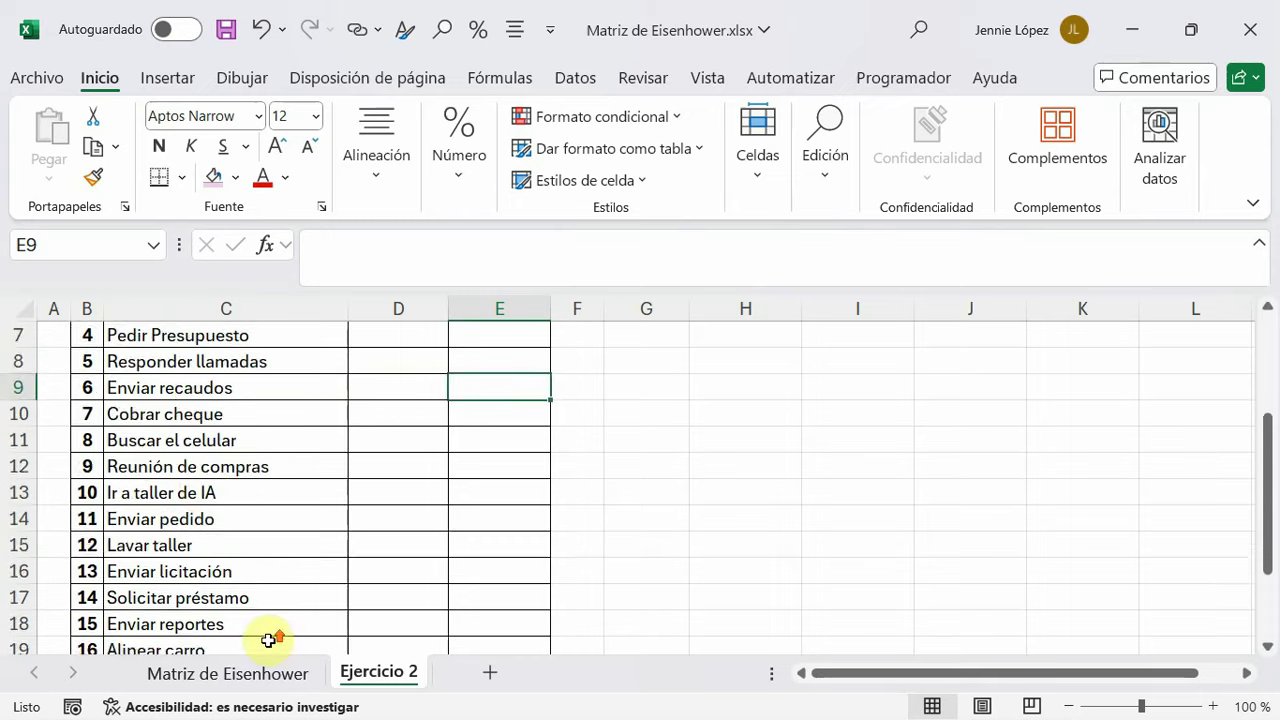
scroll(269, 634, "up", 2)
scroll(204, 494, "down", 1)
scroll(250, 600, "up", 1)
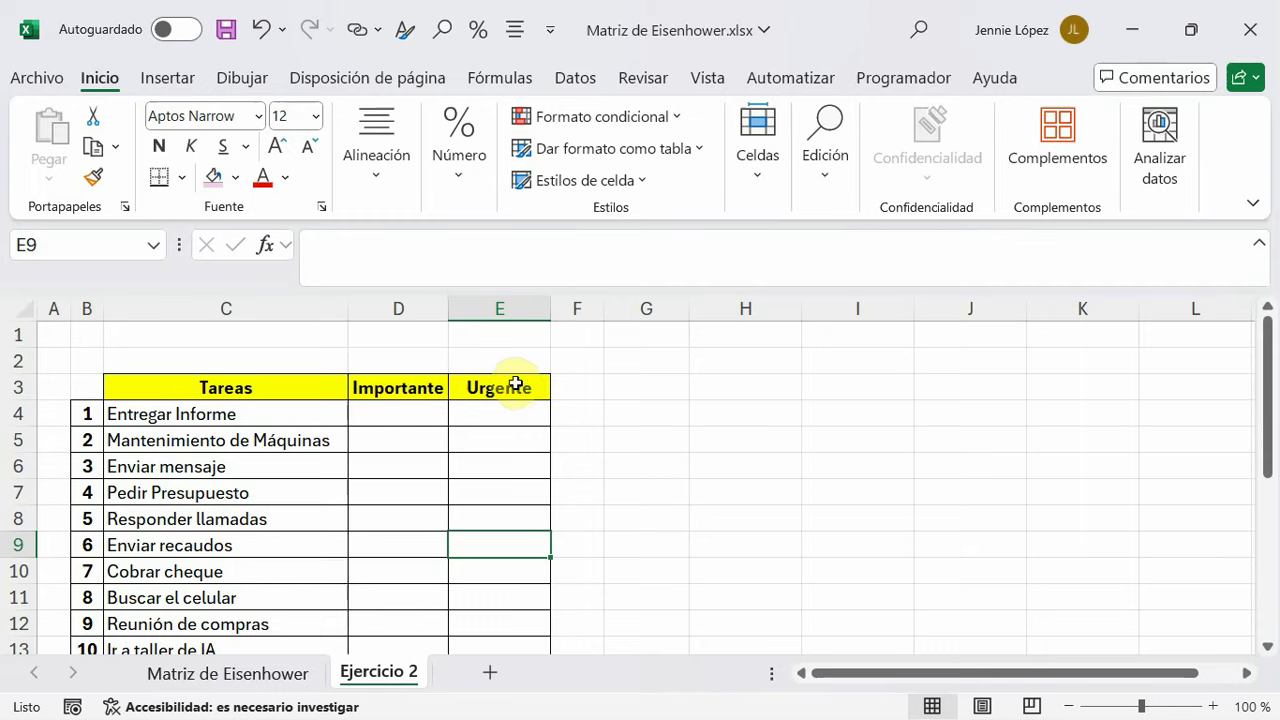
mouse_move(397, 420)
left_mouse_down()
mouse_move(498, 693)
mouse_move(506, 632)
left_mouse_up()
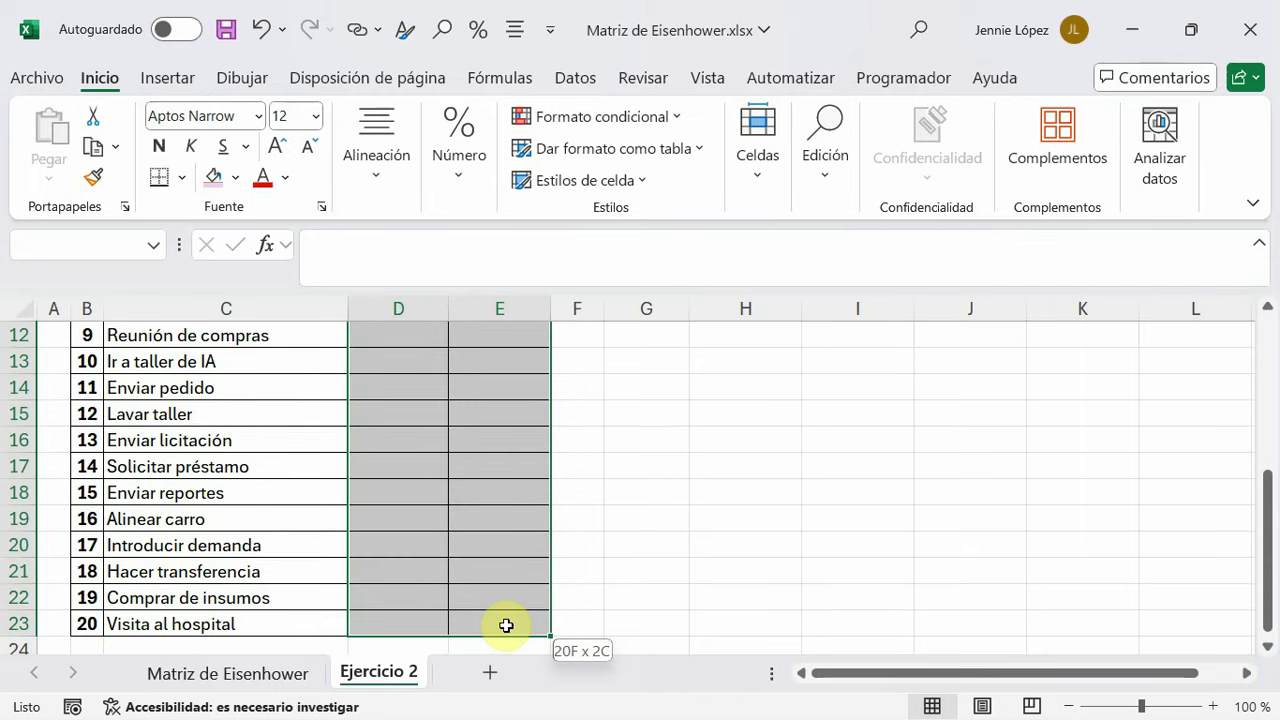
scroll(480, 600, "up", 4)
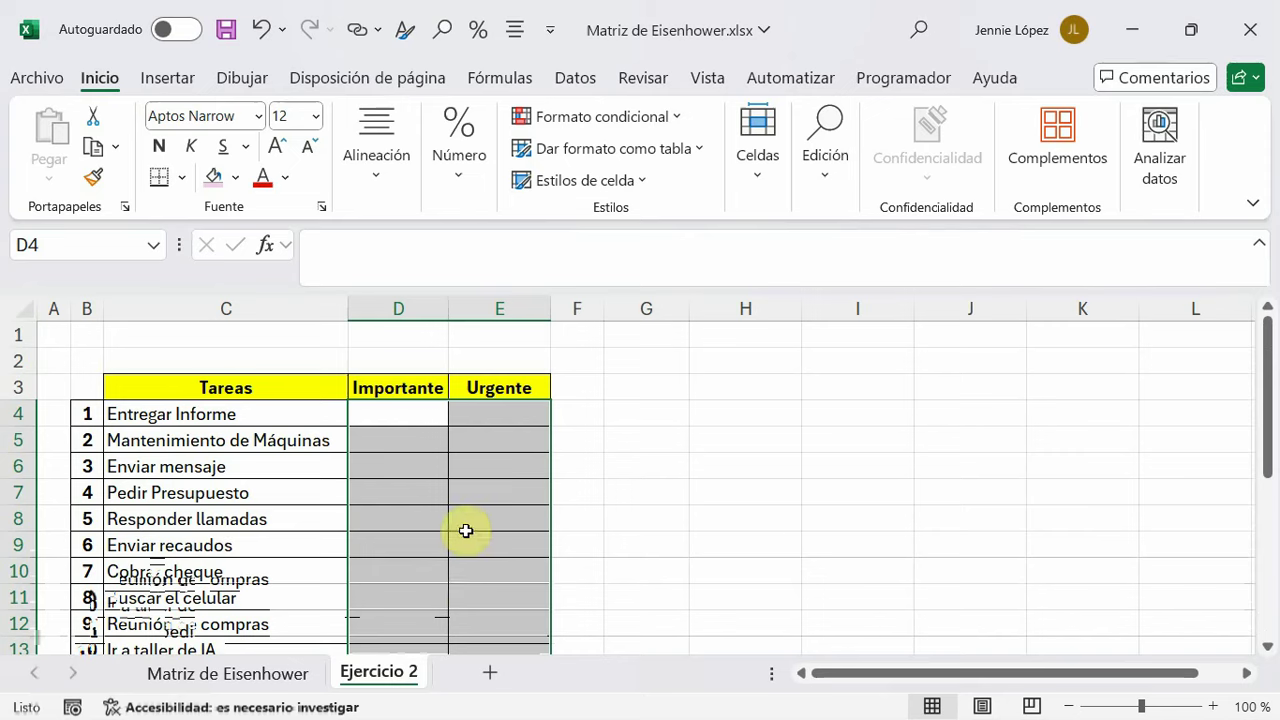
Add a data-validation List rule with source SI;NO to the Importante and Urgente cells
left_click(577, 85)
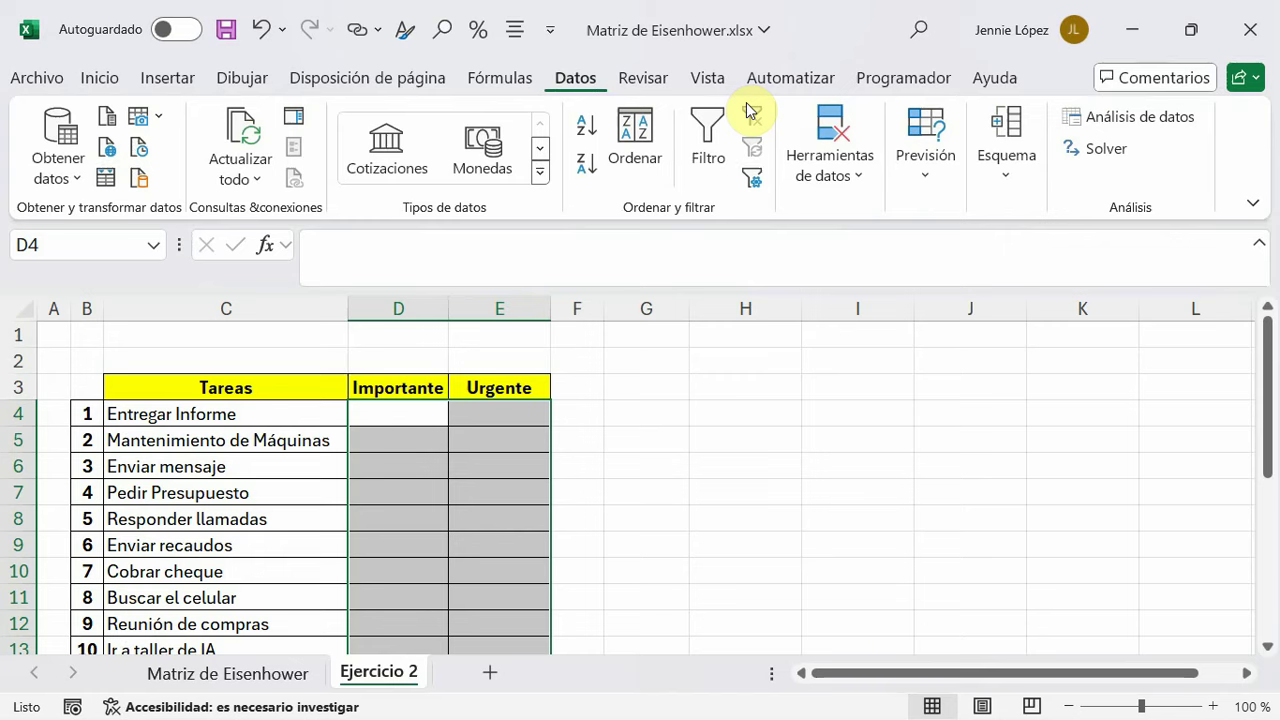
left_click(845, 175)
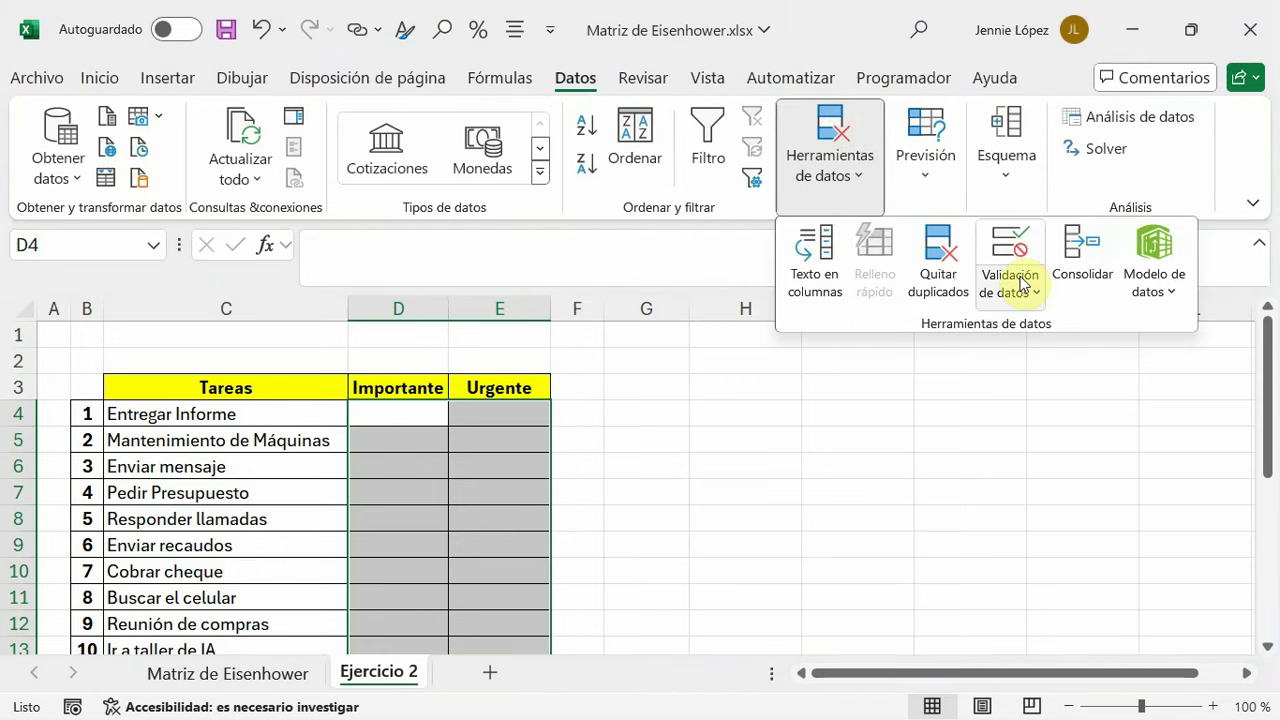
left_click(1020, 290)
left_click(1017, 333)
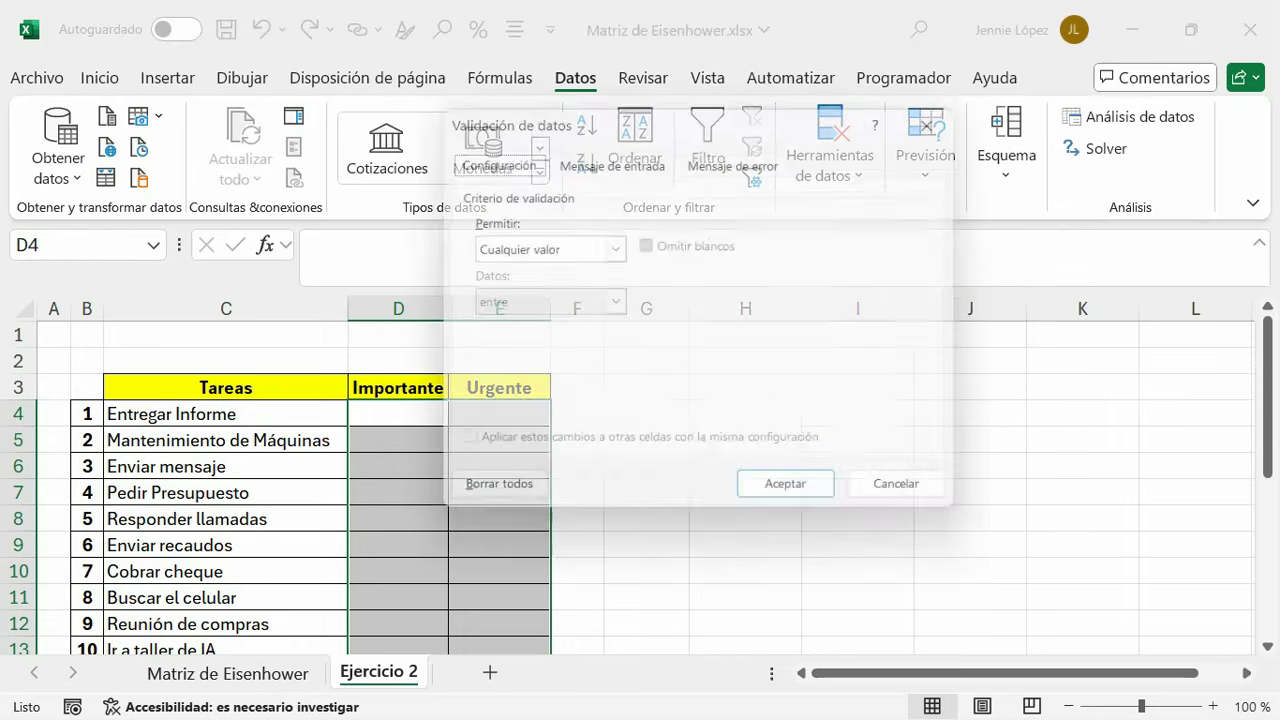
left_click_drag(770, 135, 908, 155)
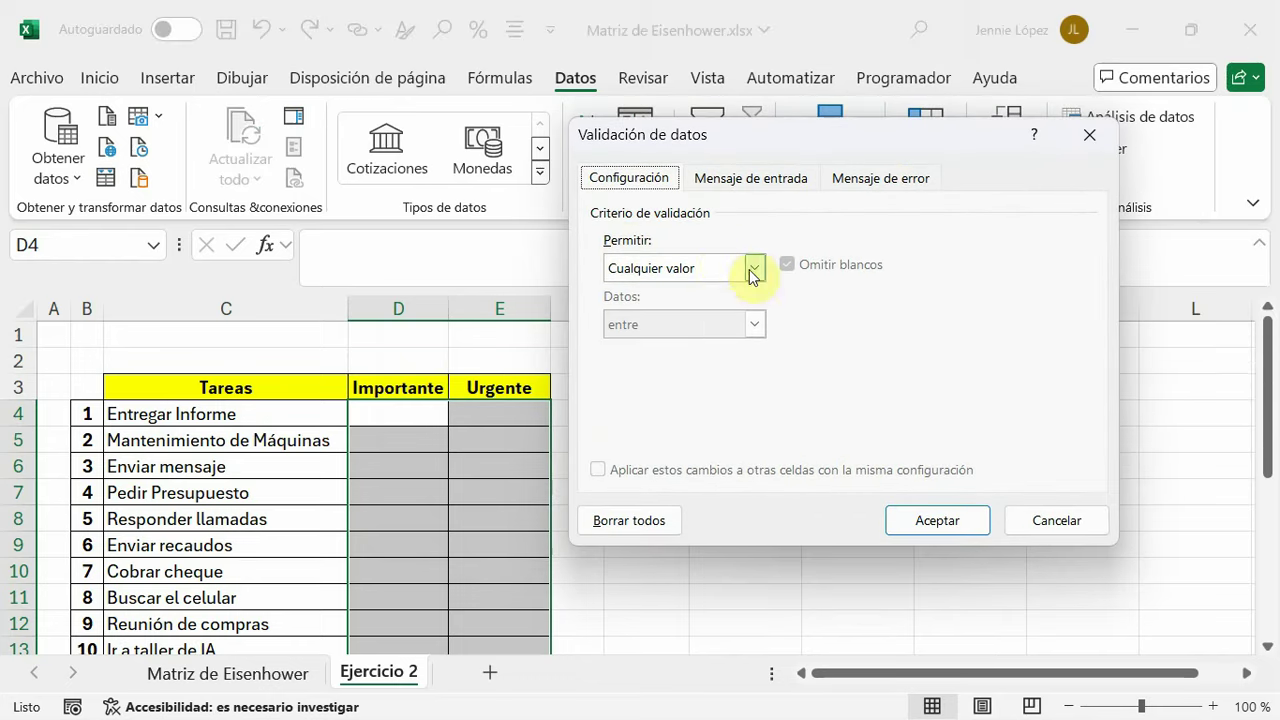
left_click(754, 268)
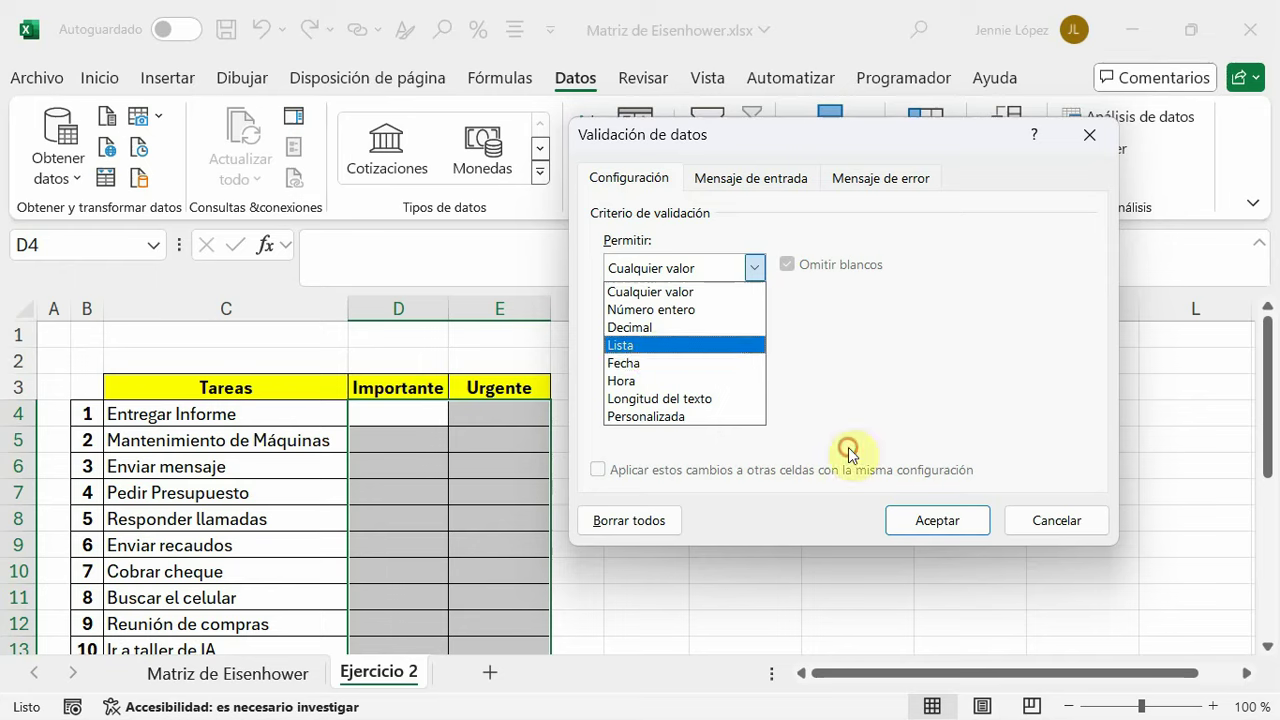
left_click(620, 345)
left_click(646, 380)
left_click(642, 379)
type("SI;NO")
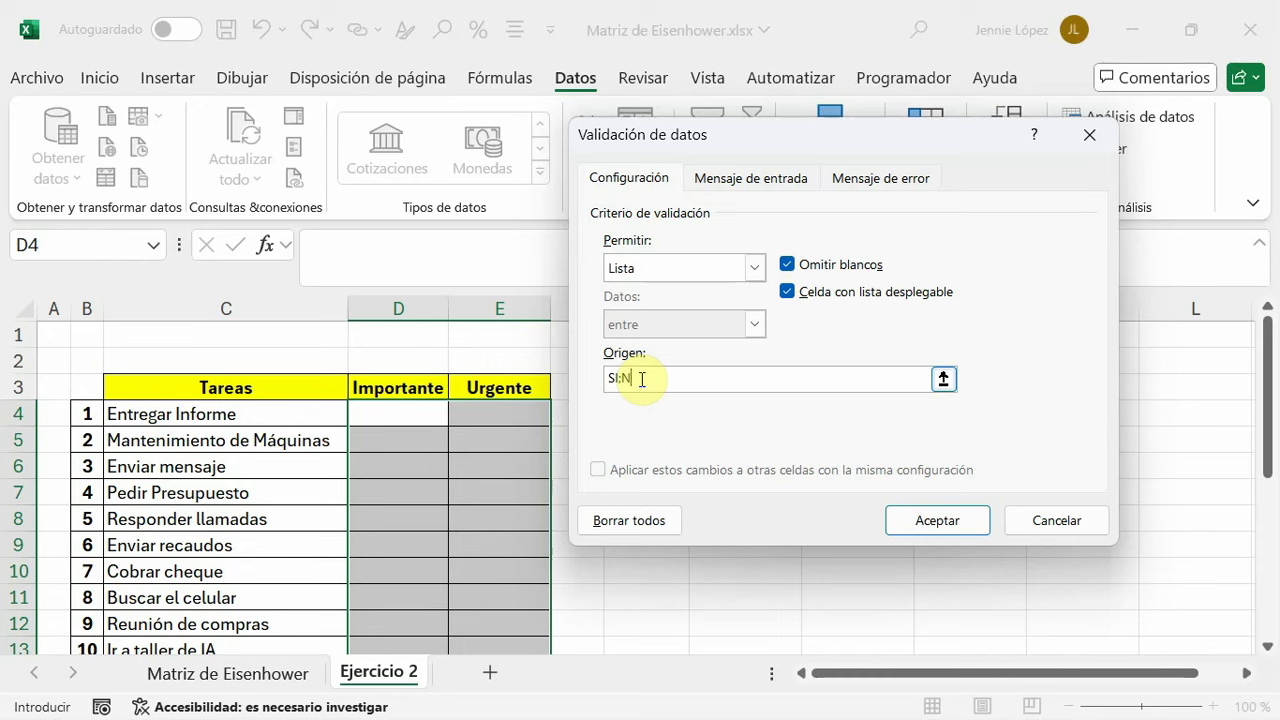
left_click(957, 522)
key("Return")
left_click(571, 541)
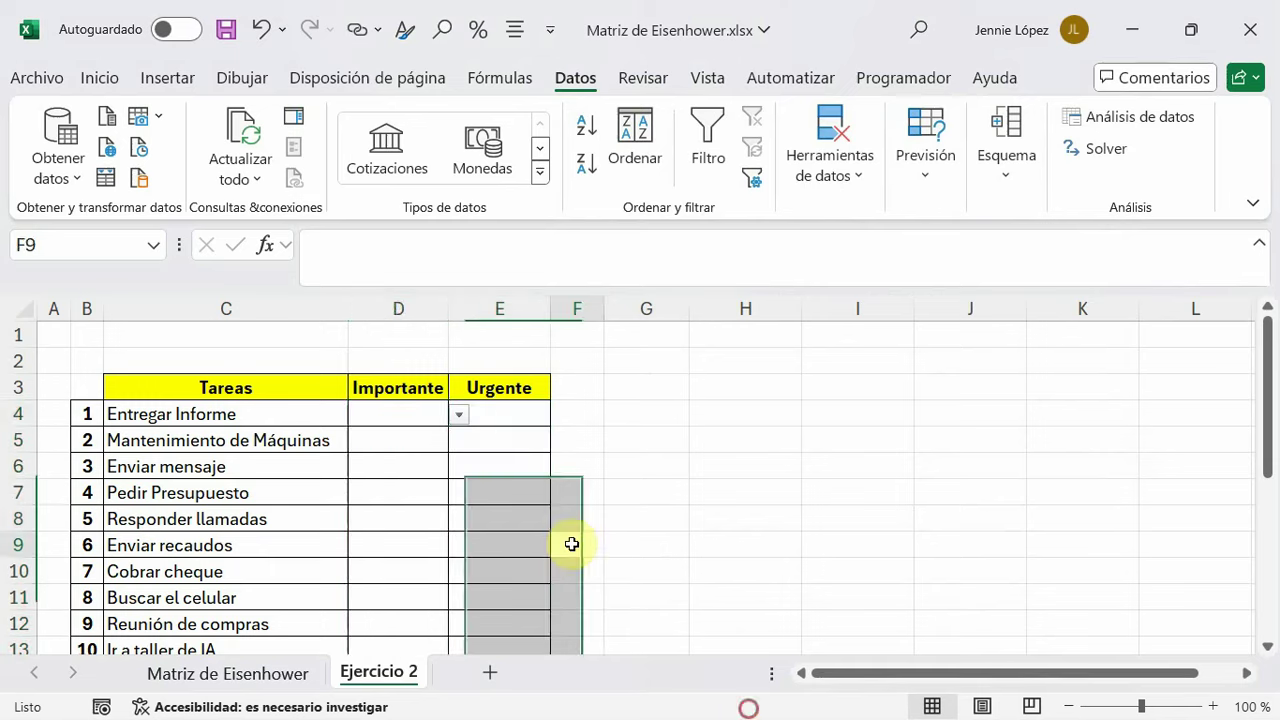
Set Entregar Informe to SI/SI and Mantenimiento de Máquinas to SI/NO from the dropdowns
left_click(400, 423)
left_click(458, 414)
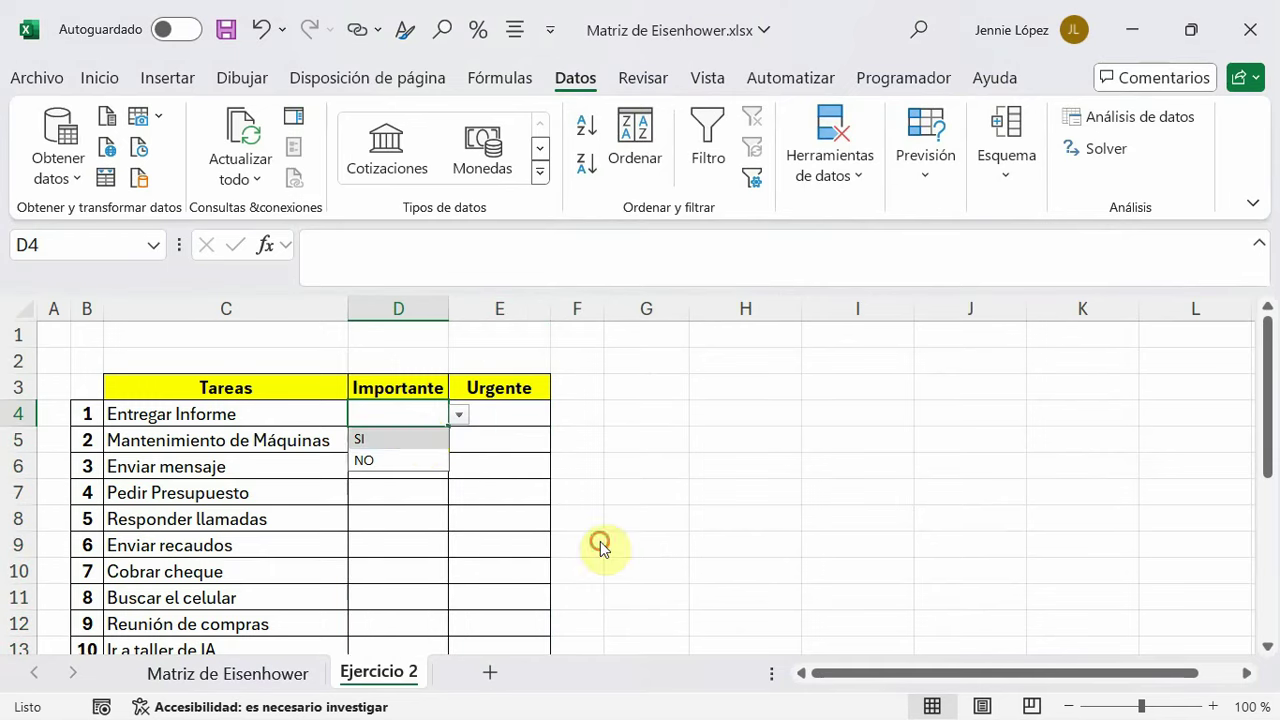
left_click(417, 442)
left_click(494, 414)
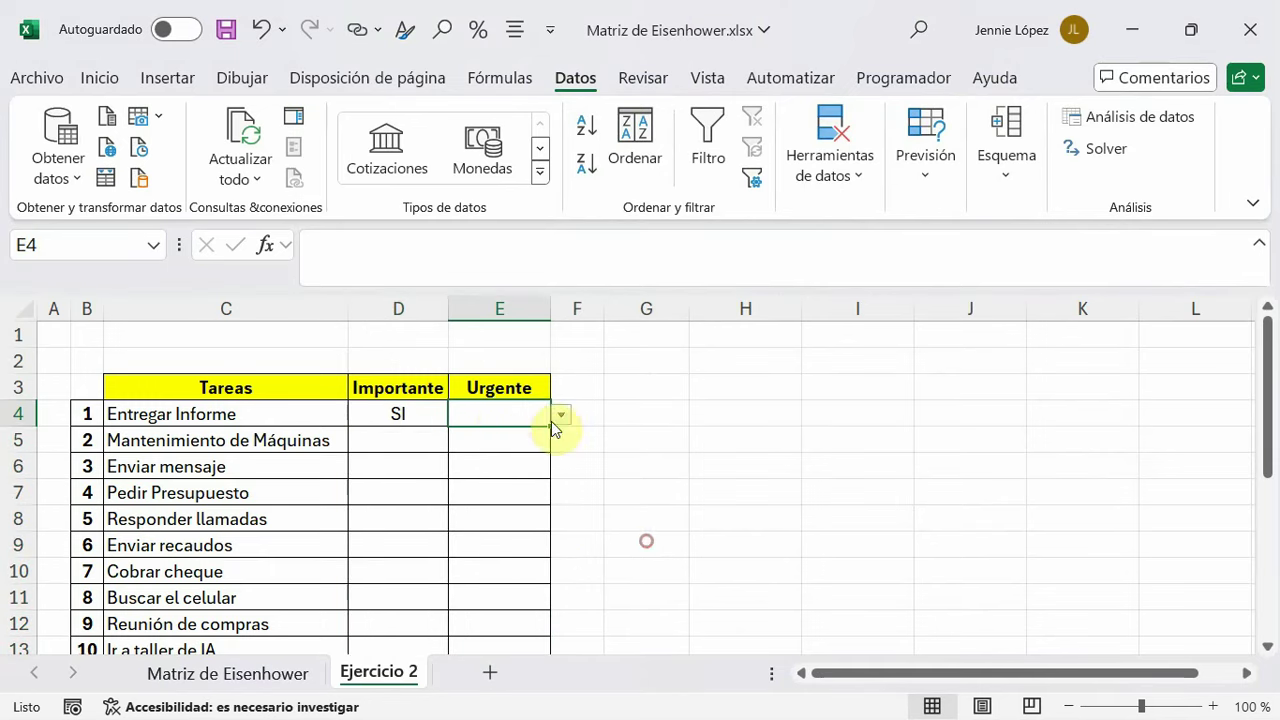
left_click(561, 414)
left_click(490, 440)
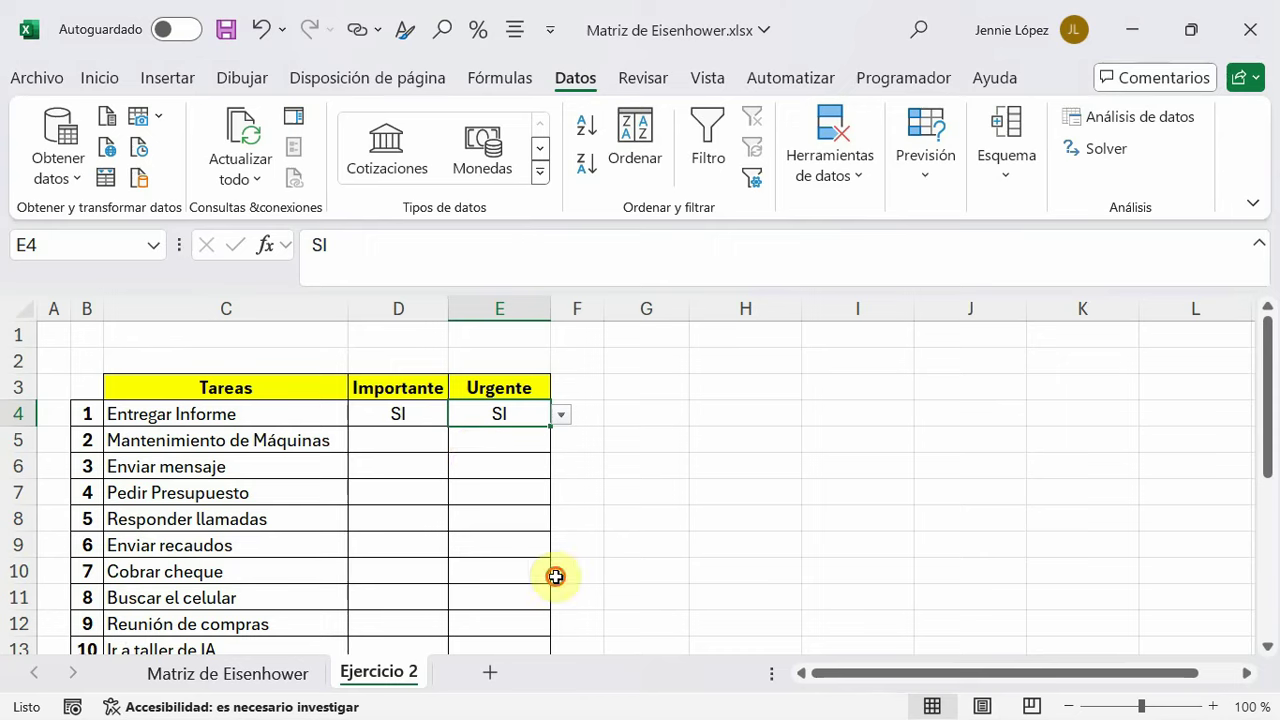
left_click(440, 446)
left_click(459, 442)
left_click(407, 463)
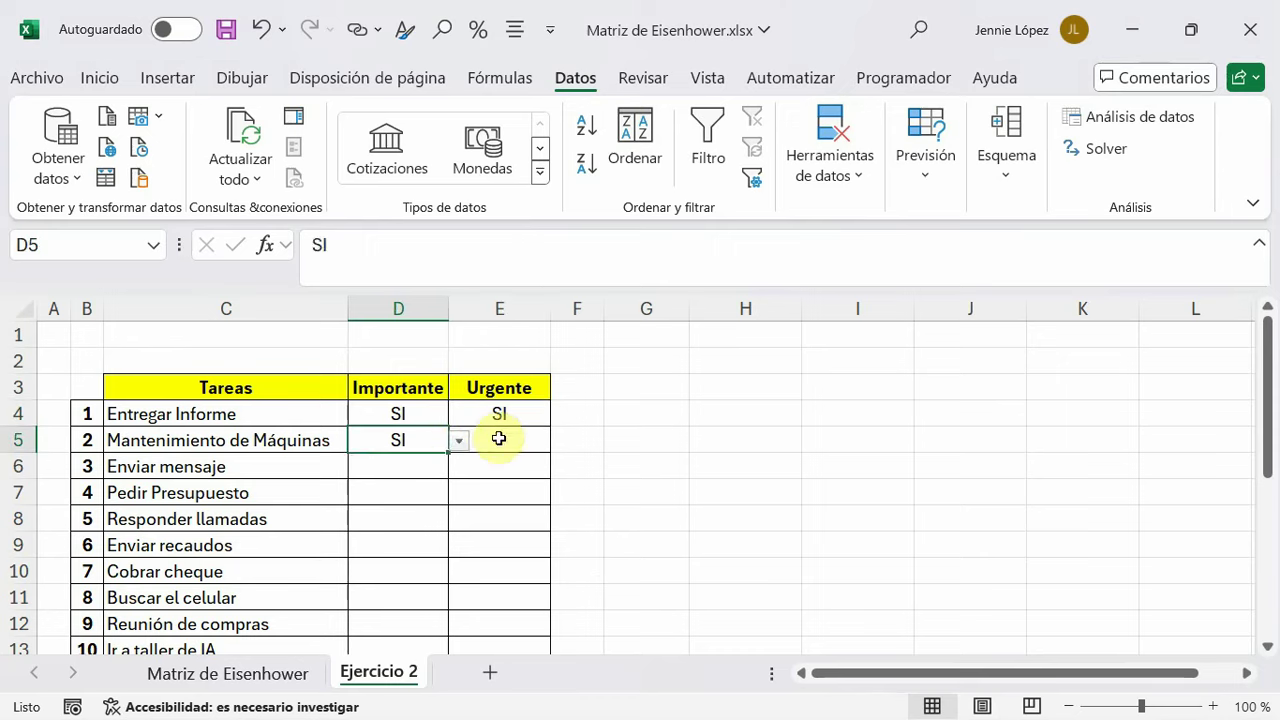
left_click(497, 440)
left_click(563, 445)
left_click(484, 486)
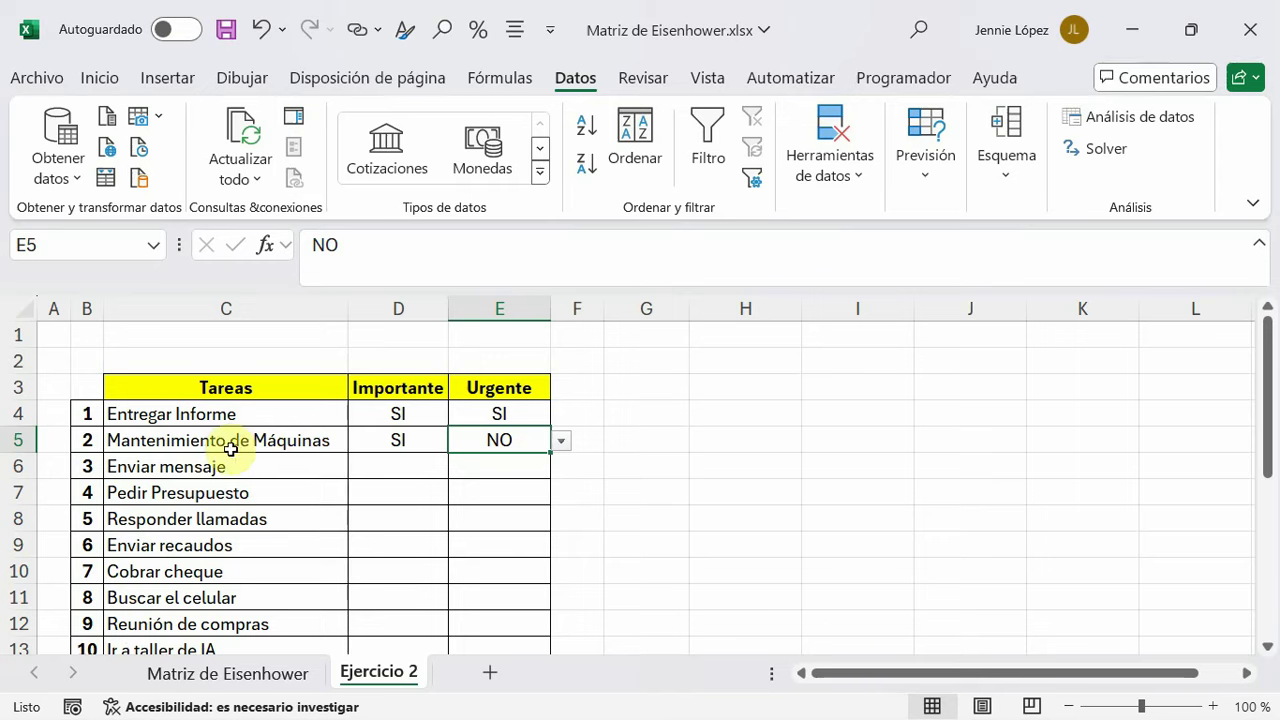
Set Enviar mensaje to NO/SI and Pedir Presupuesto (D7:E7) to NO/NO
left_click(389, 463)
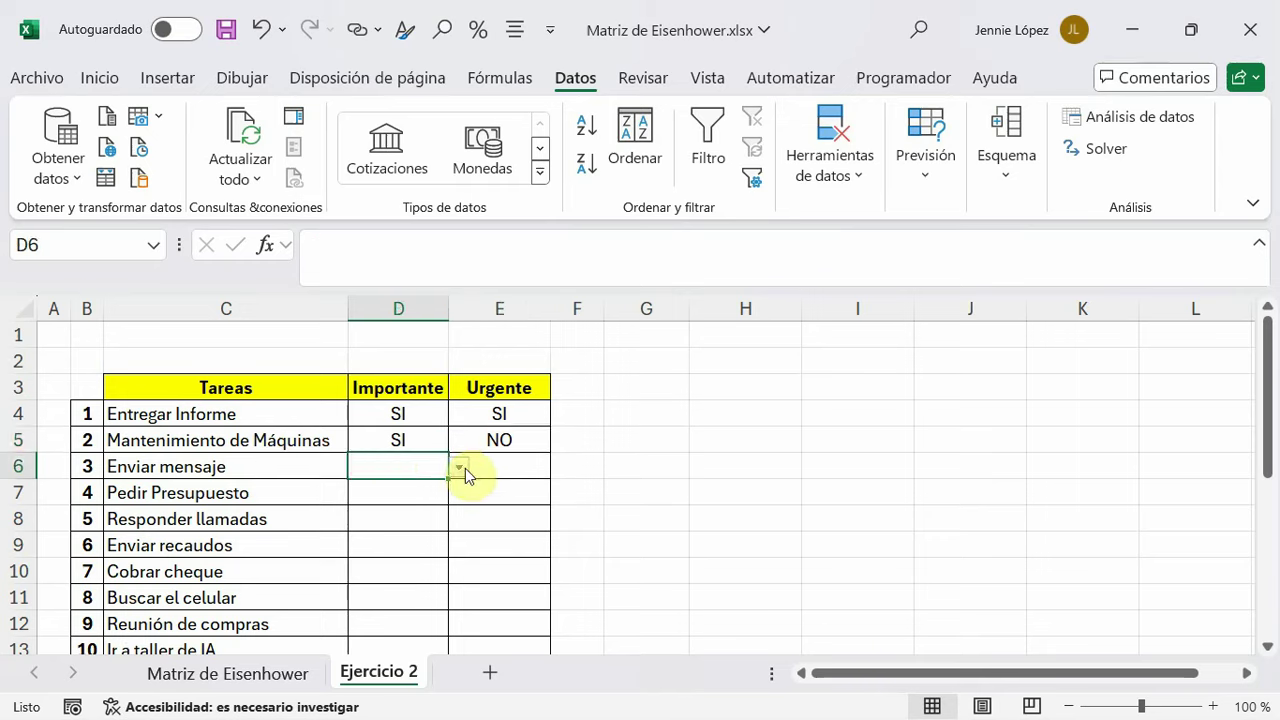
left_click(460, 468)
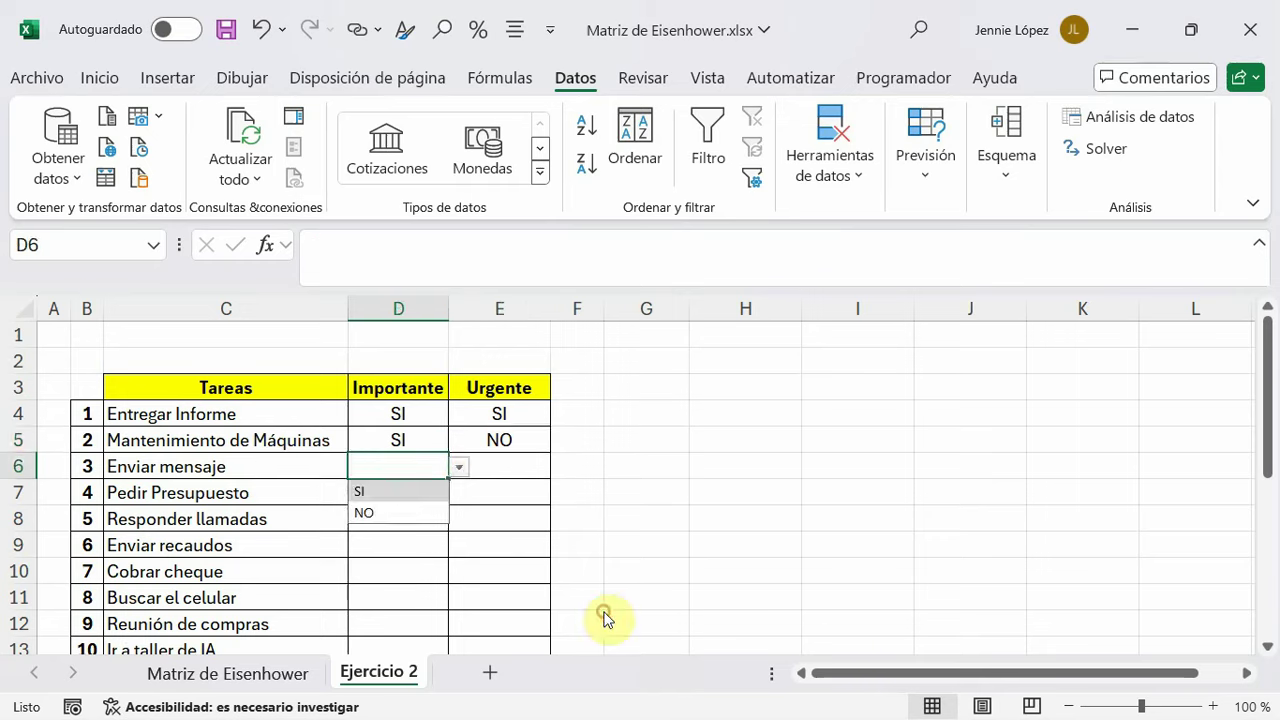
left_click(368, 513)
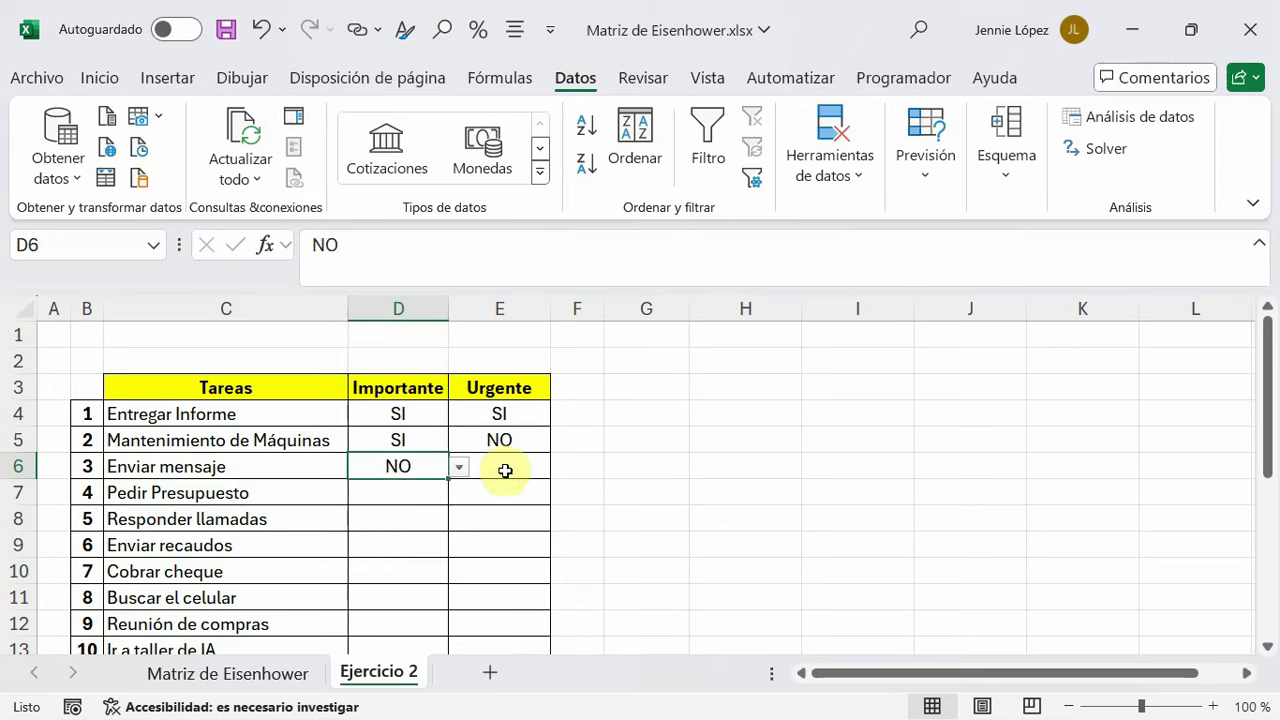
left_click(530, 474)
left_click(561, 468)
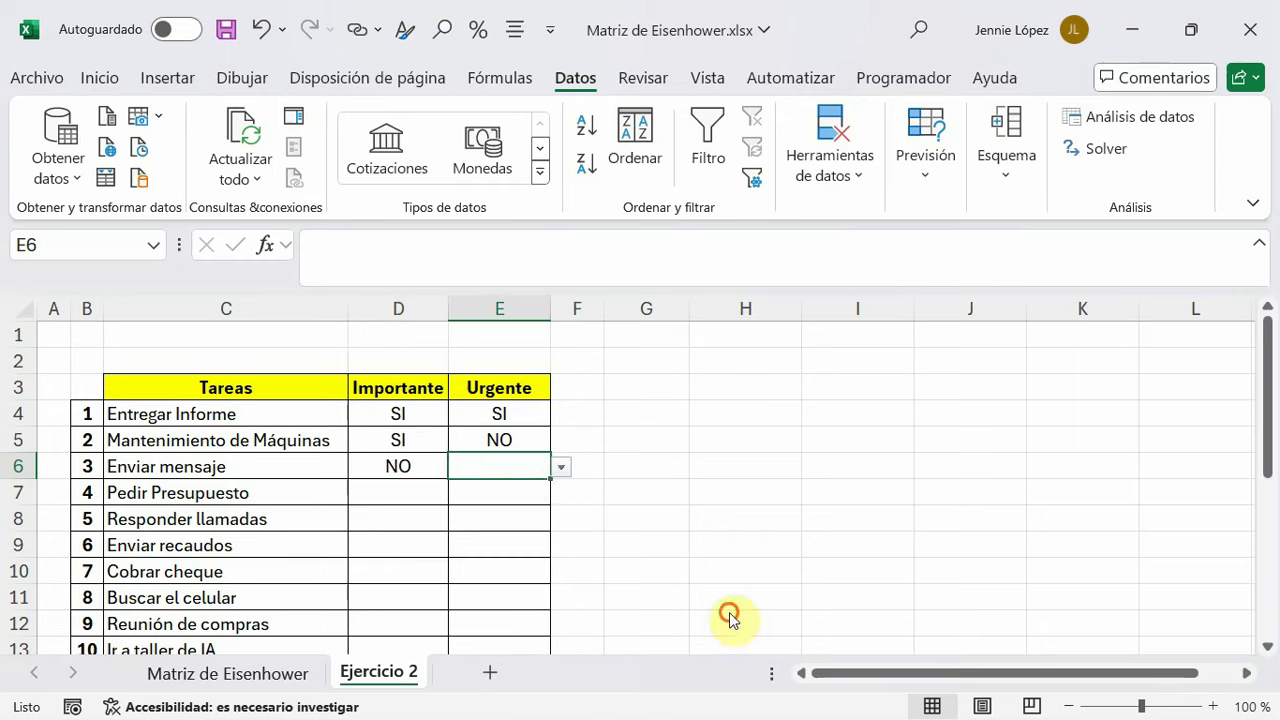
left_click(478, 491)
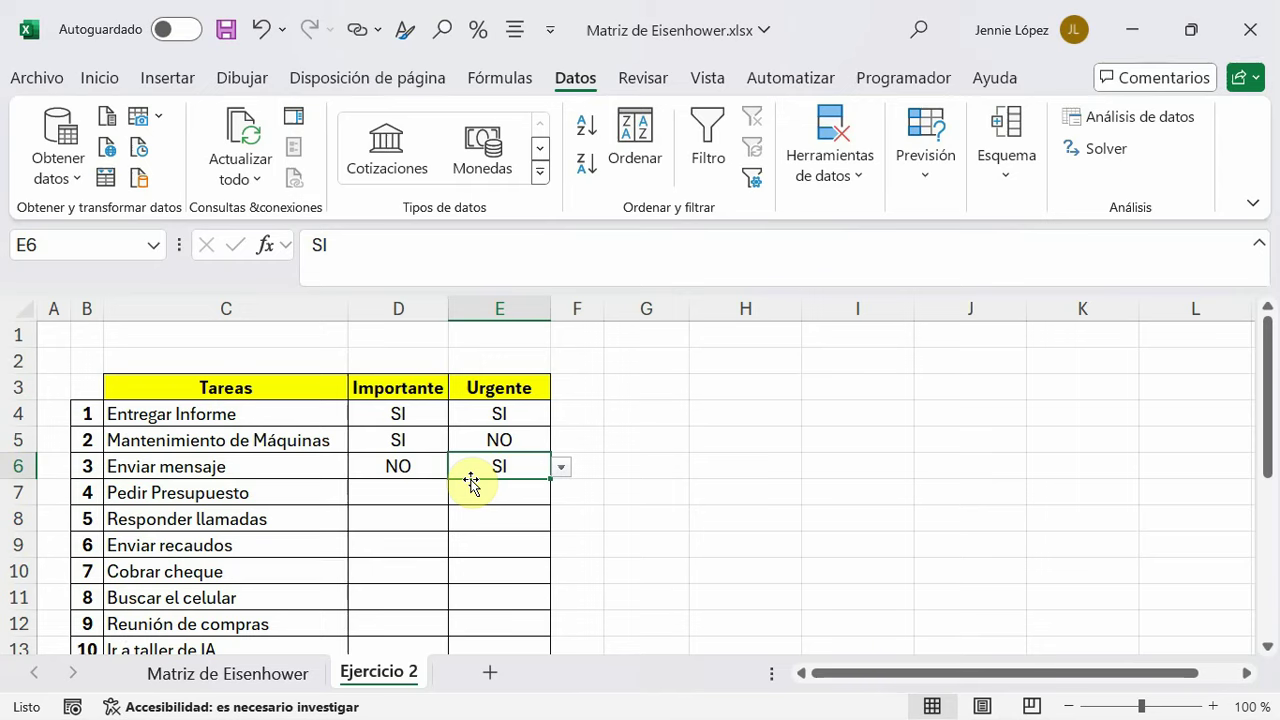
left_click(371, 494)
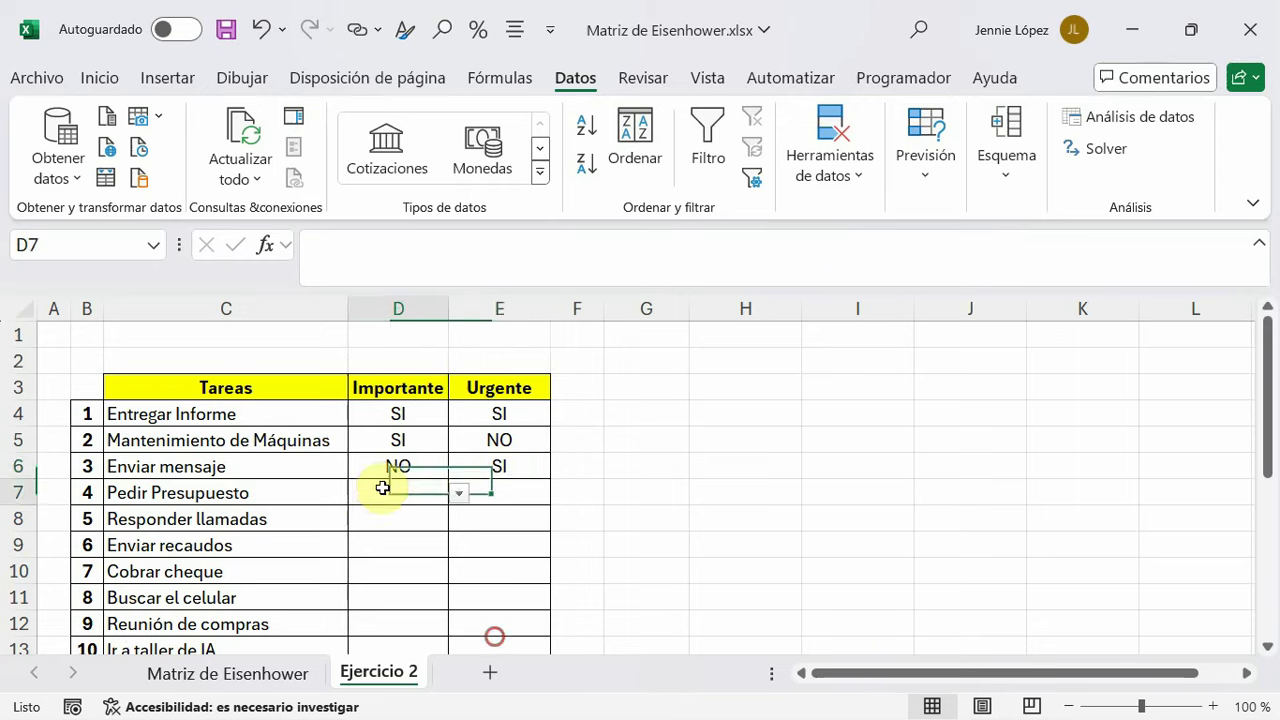
left_click(458, 493)
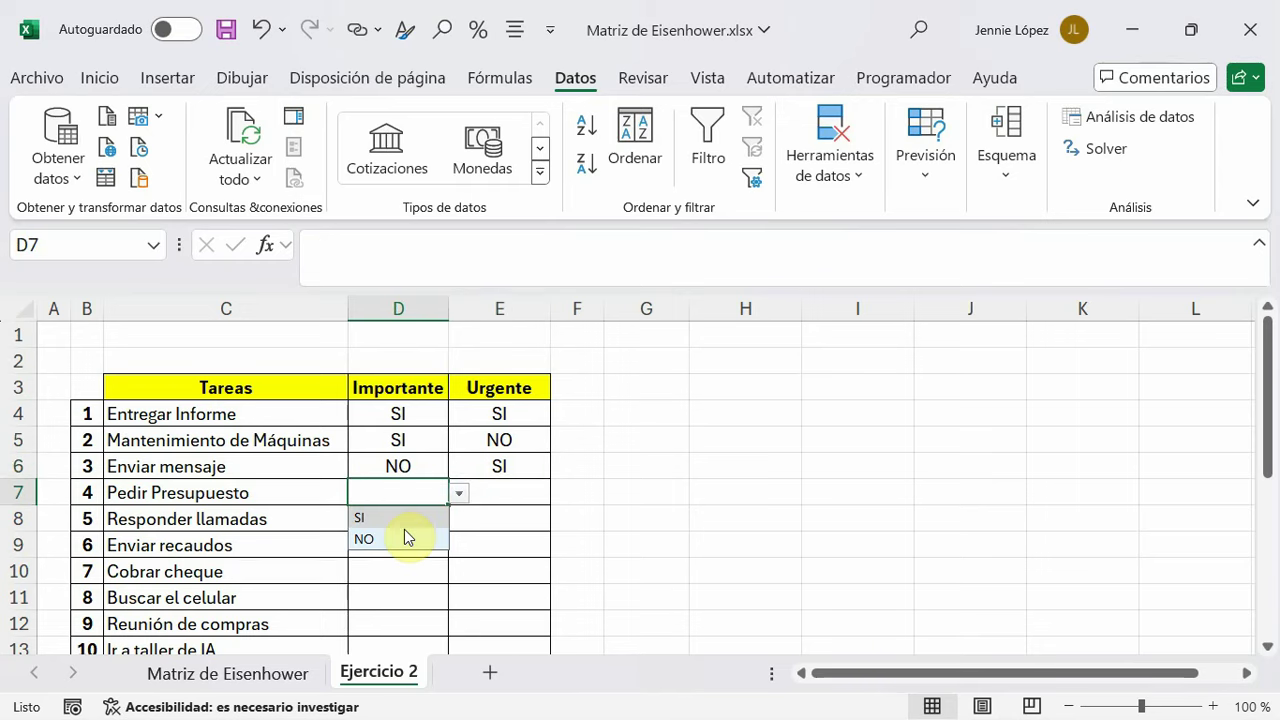
left_click(380, 539)
left_click(475, 493)
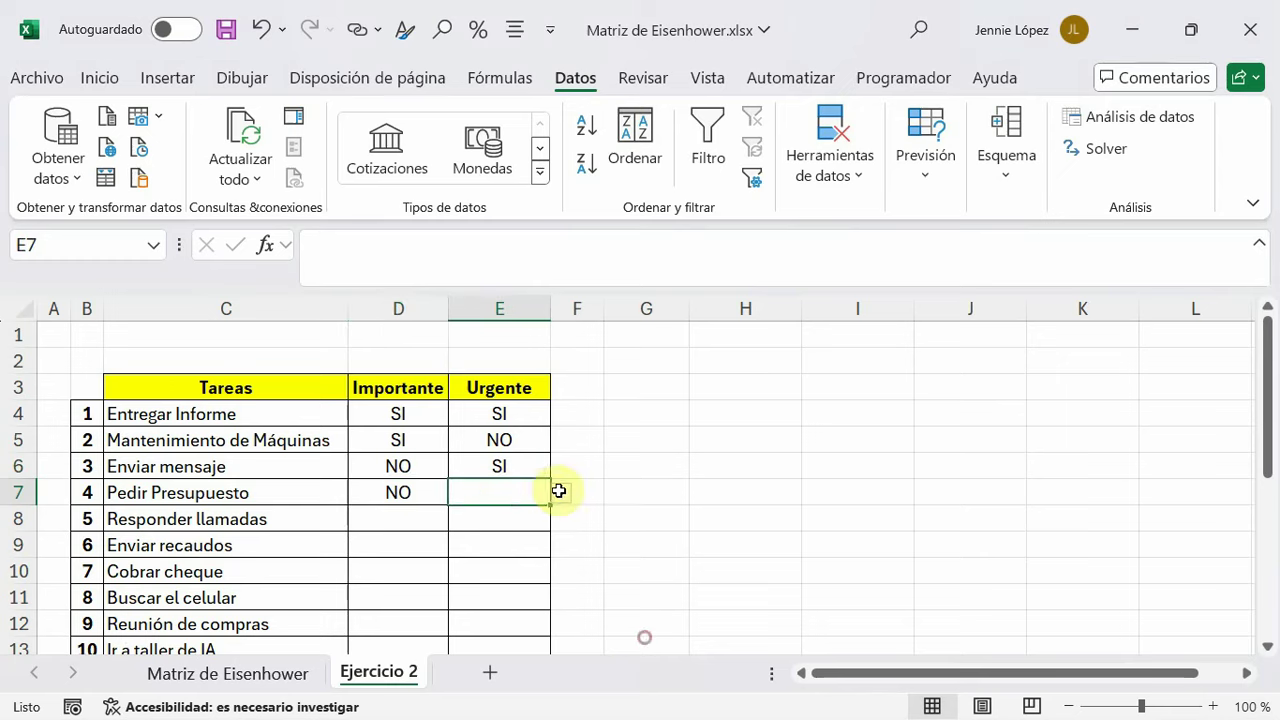
left_click(561, 493)
left_click(497, 550)
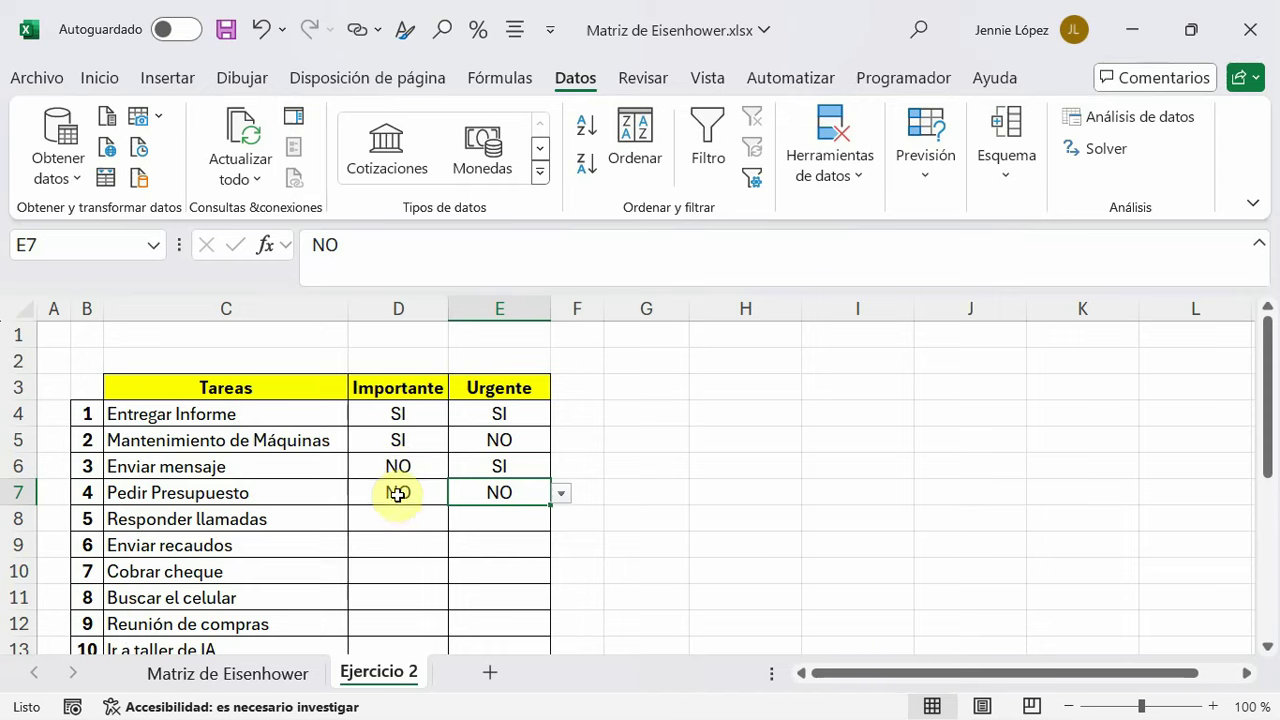
Copy the D4:E7 answers and paste them into D8, D12, D16 and D20
left_click(430, 412)
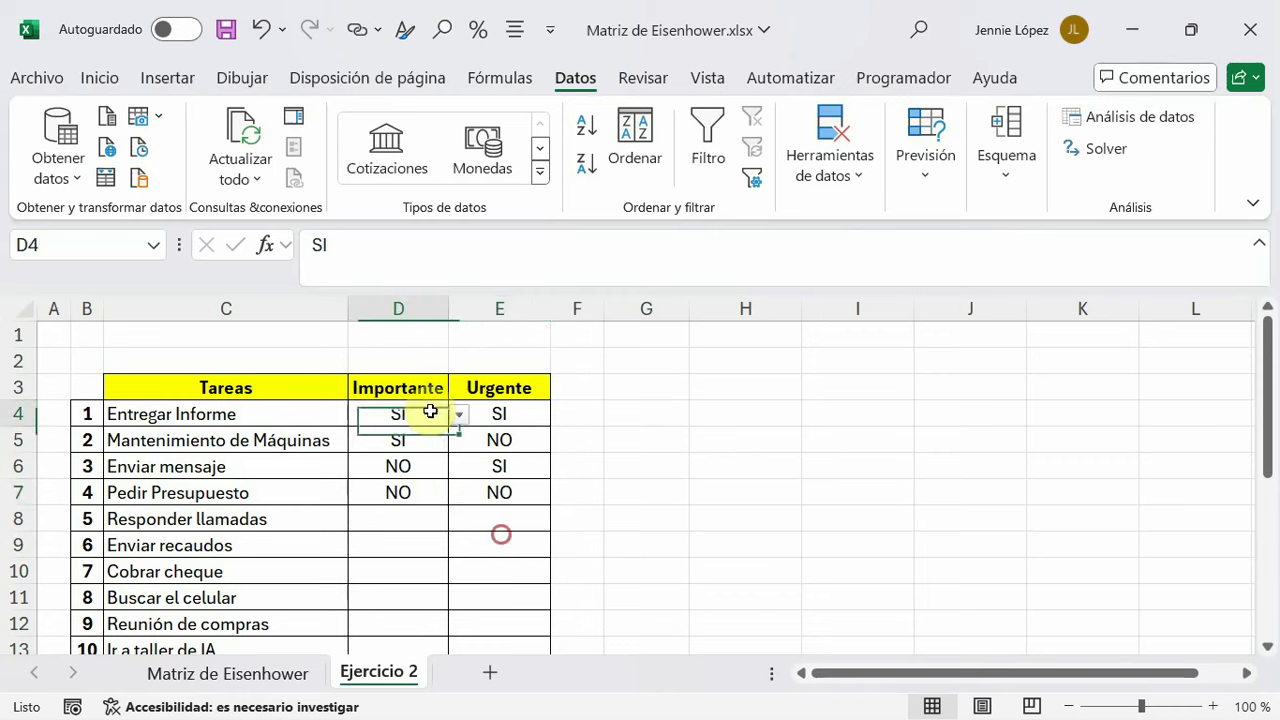
left_click_drag(430, 412, 500, 492)
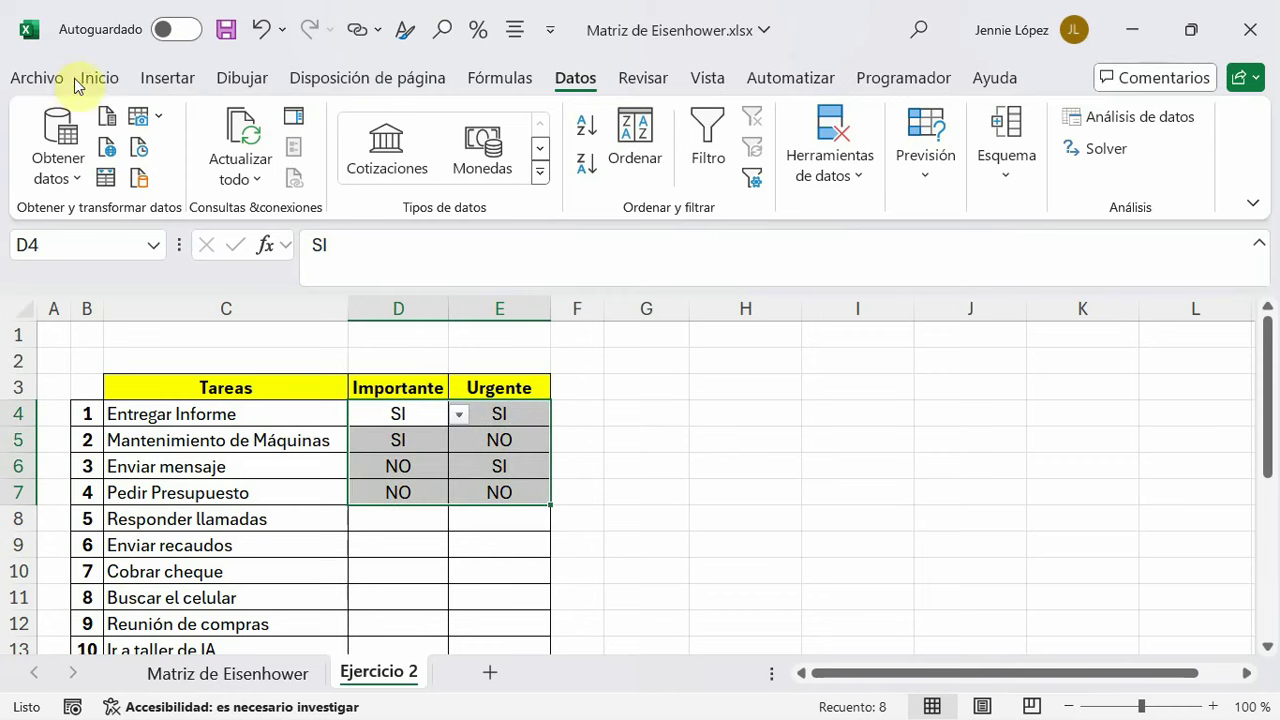
left_click(112, 84)
left_click(93, 148)
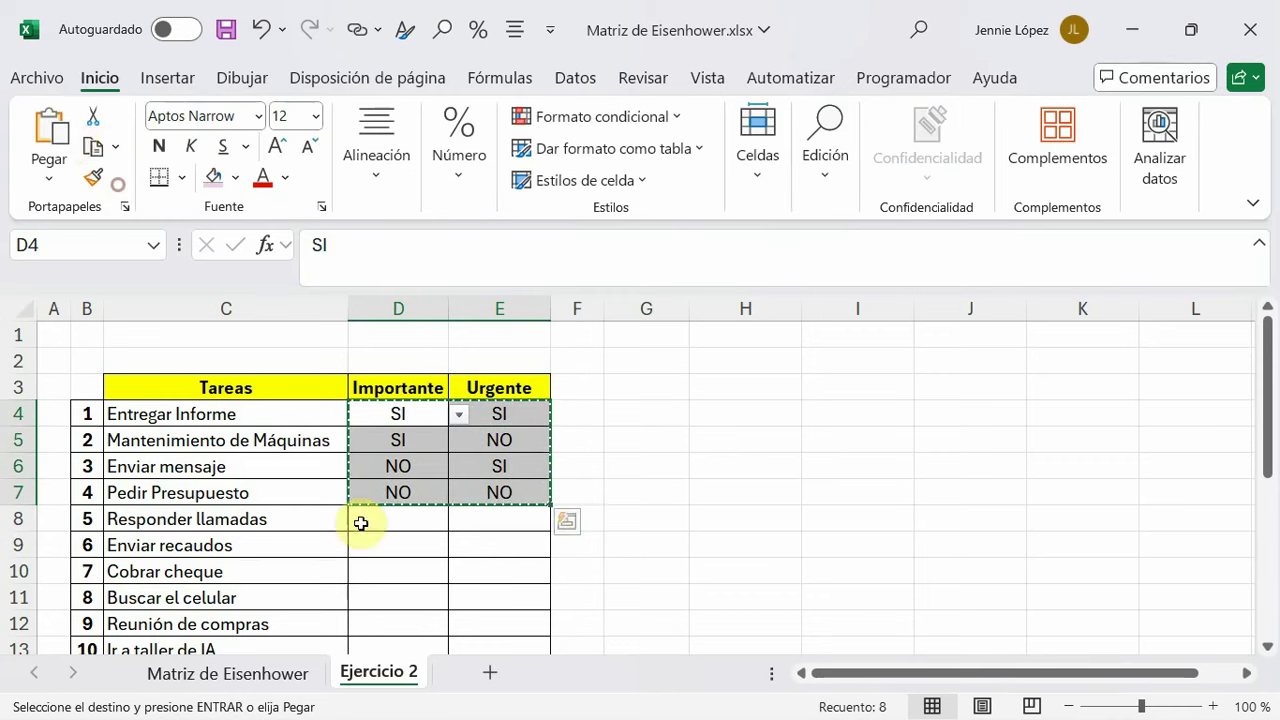
left_click(394, 517)
left_click(62, 170)
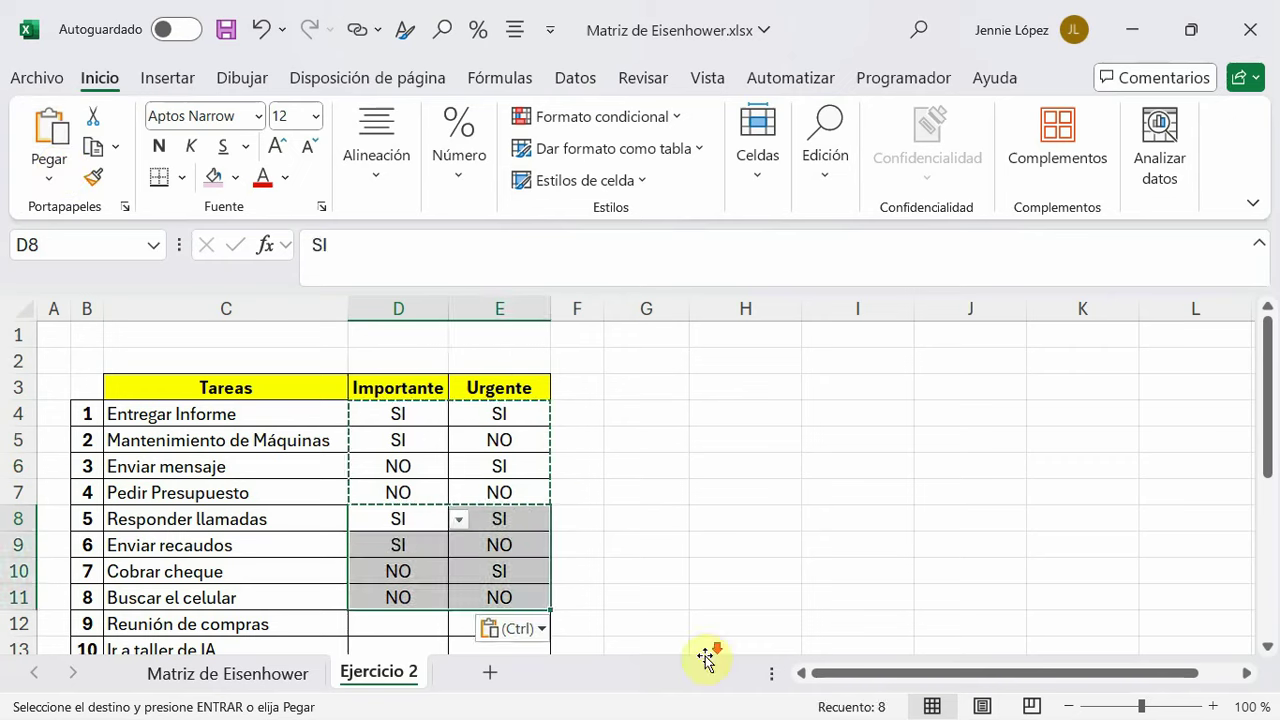
scroll(450, 490, "down", 2)
left_click(405, 467)
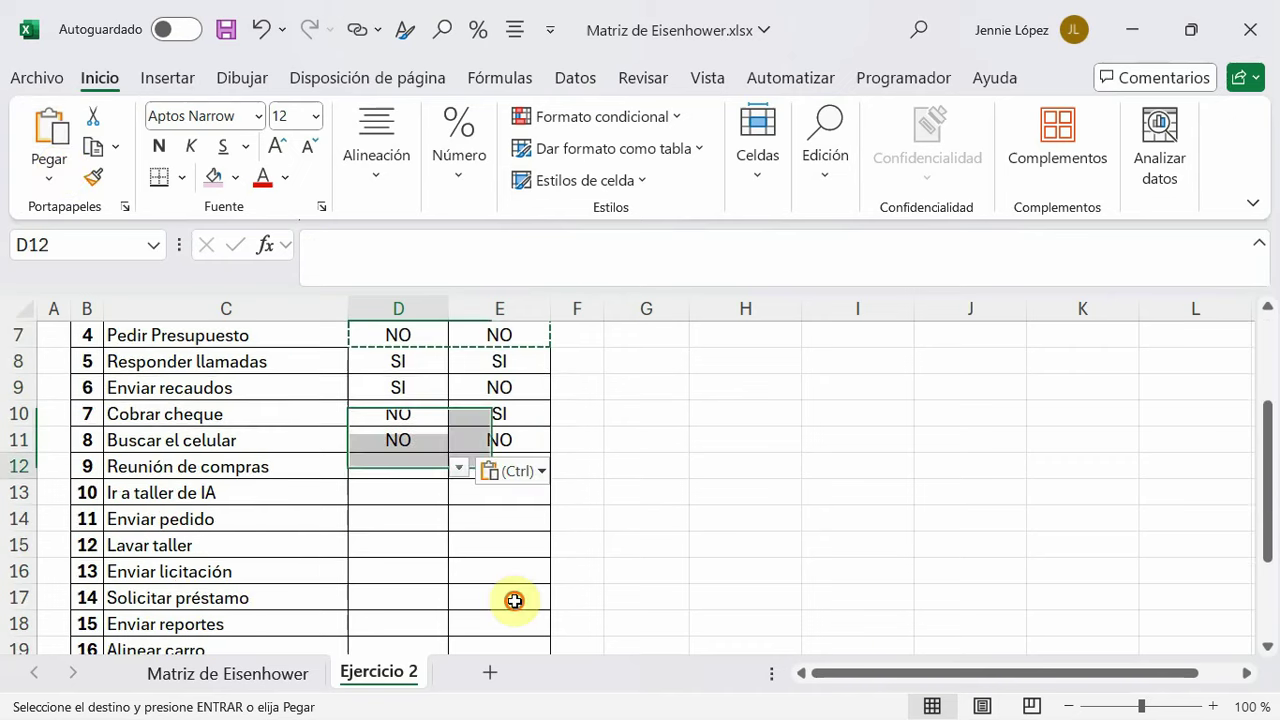
left_click(63, 171)
left_click(376, 570)
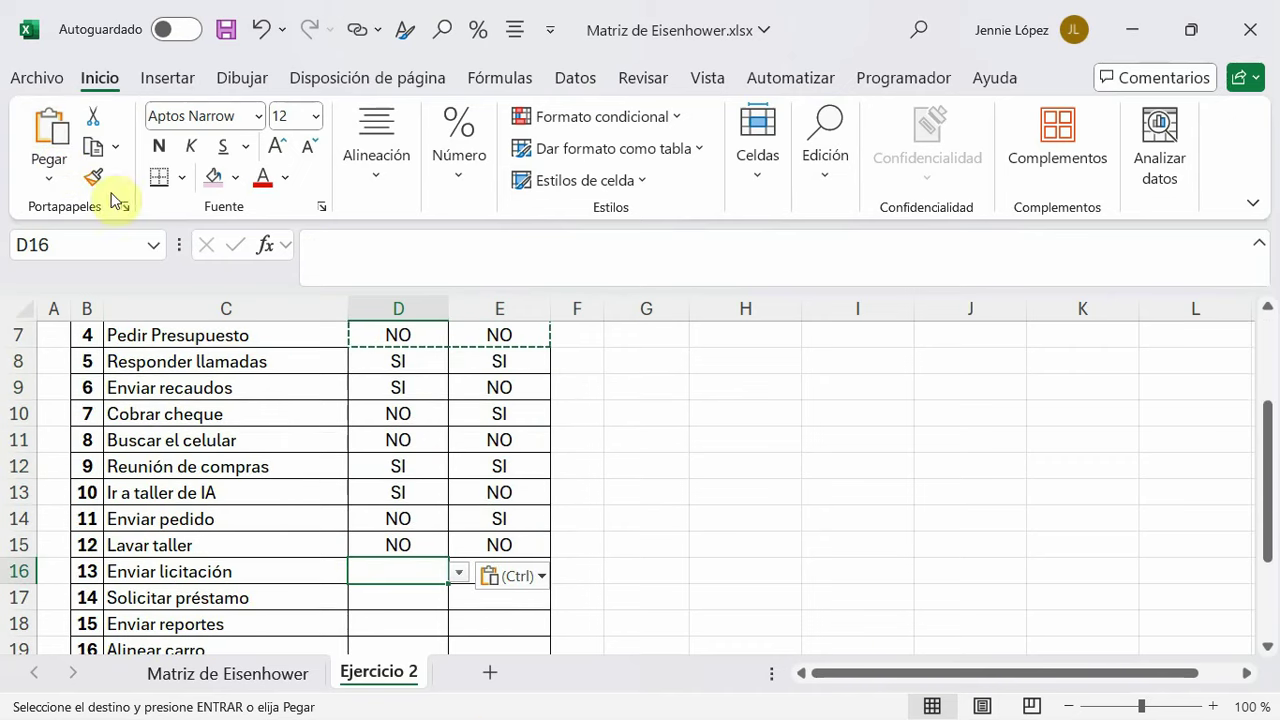
left_click(50, 140)
scroll(590, 540, "down", 2)
left_click(398, 519)
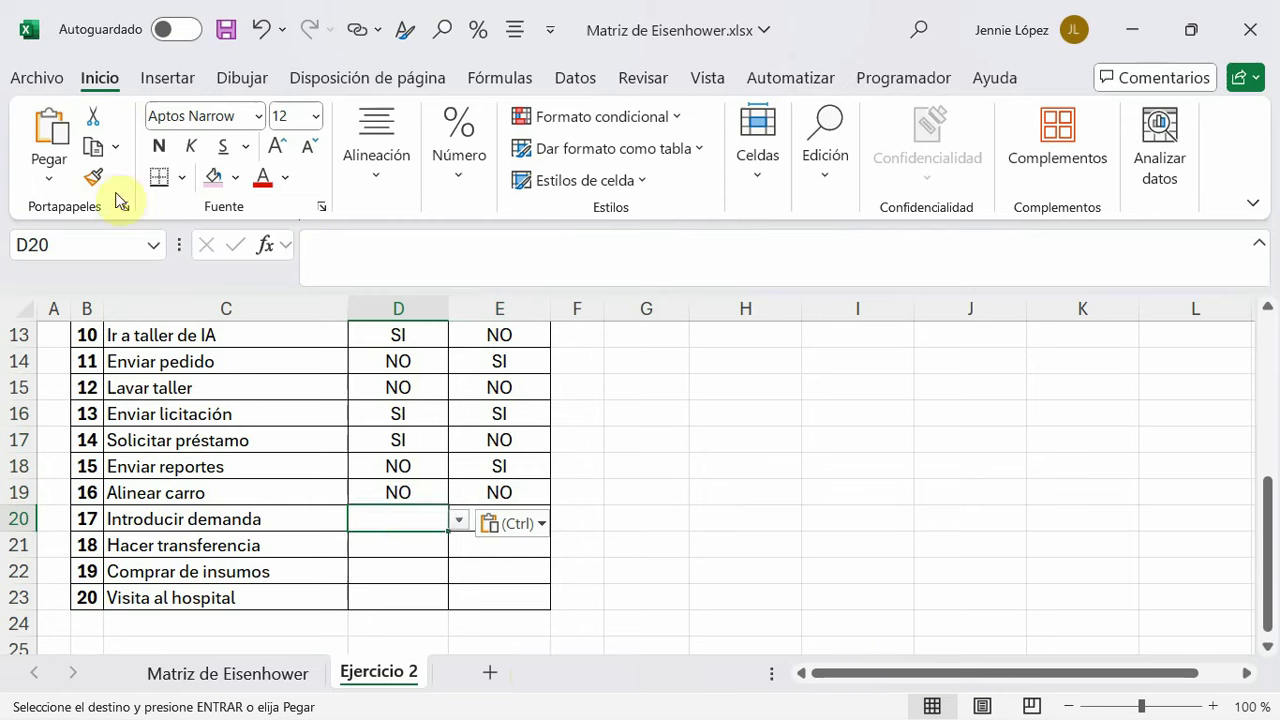
left_click(50, 140)
Cancel the pending copy and confirm E4 still reads SI
left_click(745, 493)
scroll(724, 551, "up", 3)
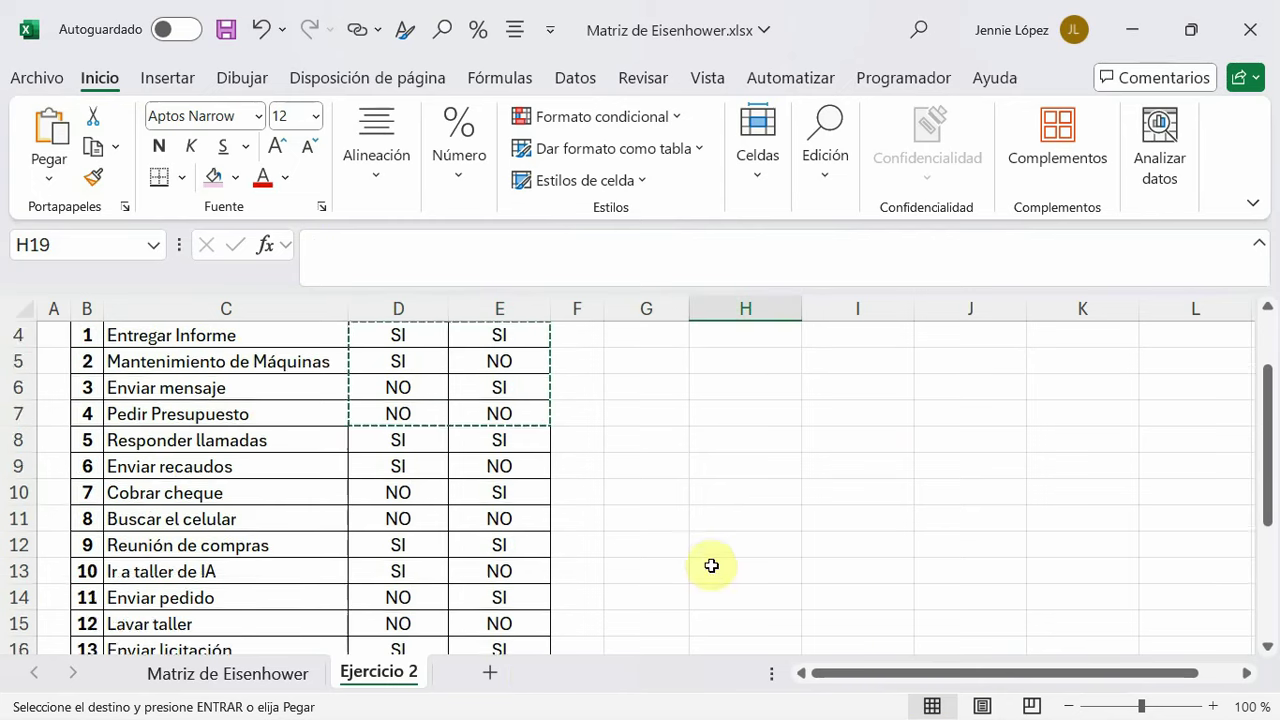
scroll(709, 563, "up", 1)
left_click(712, 569)
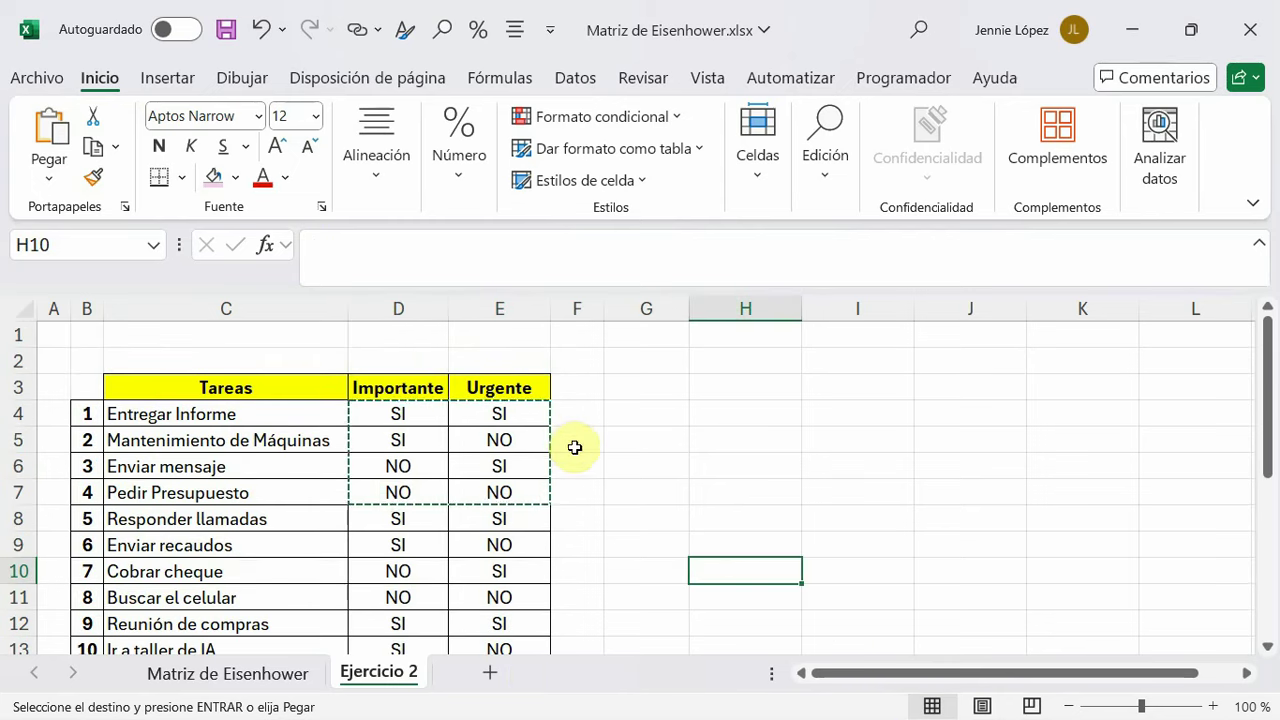
key("Escape")
left_click(525, 415)
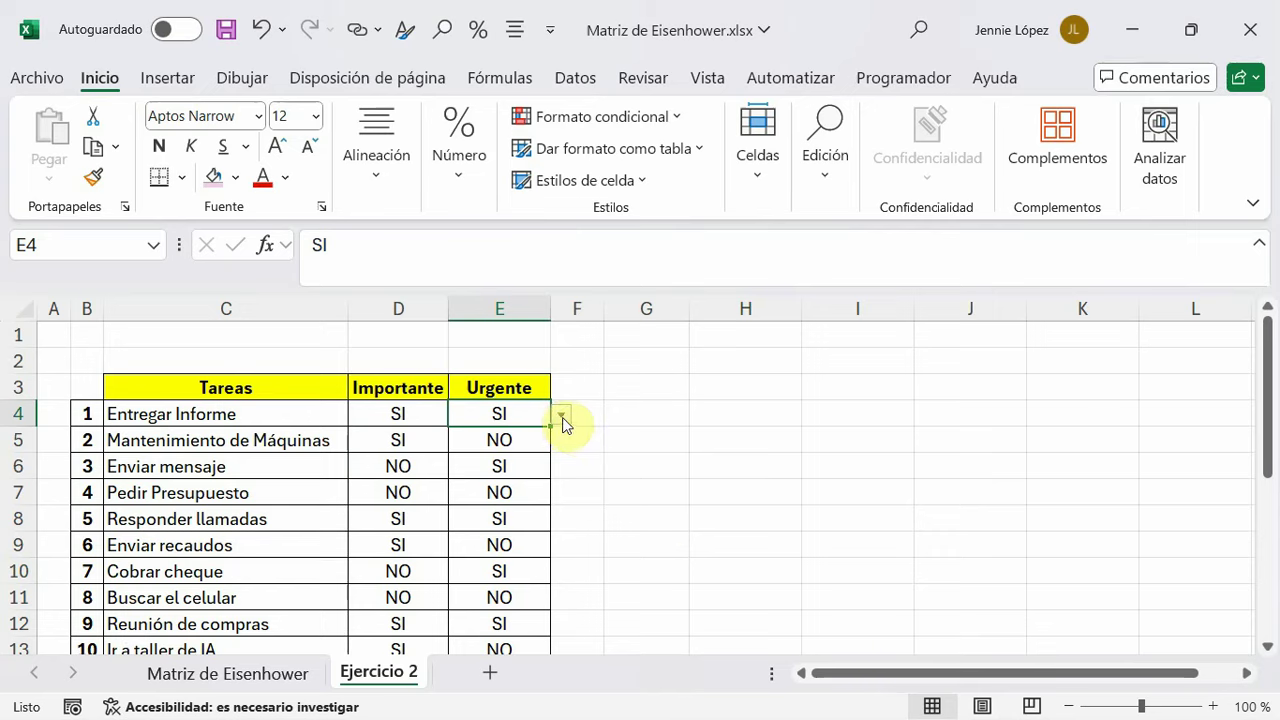
left_click(561, 414)
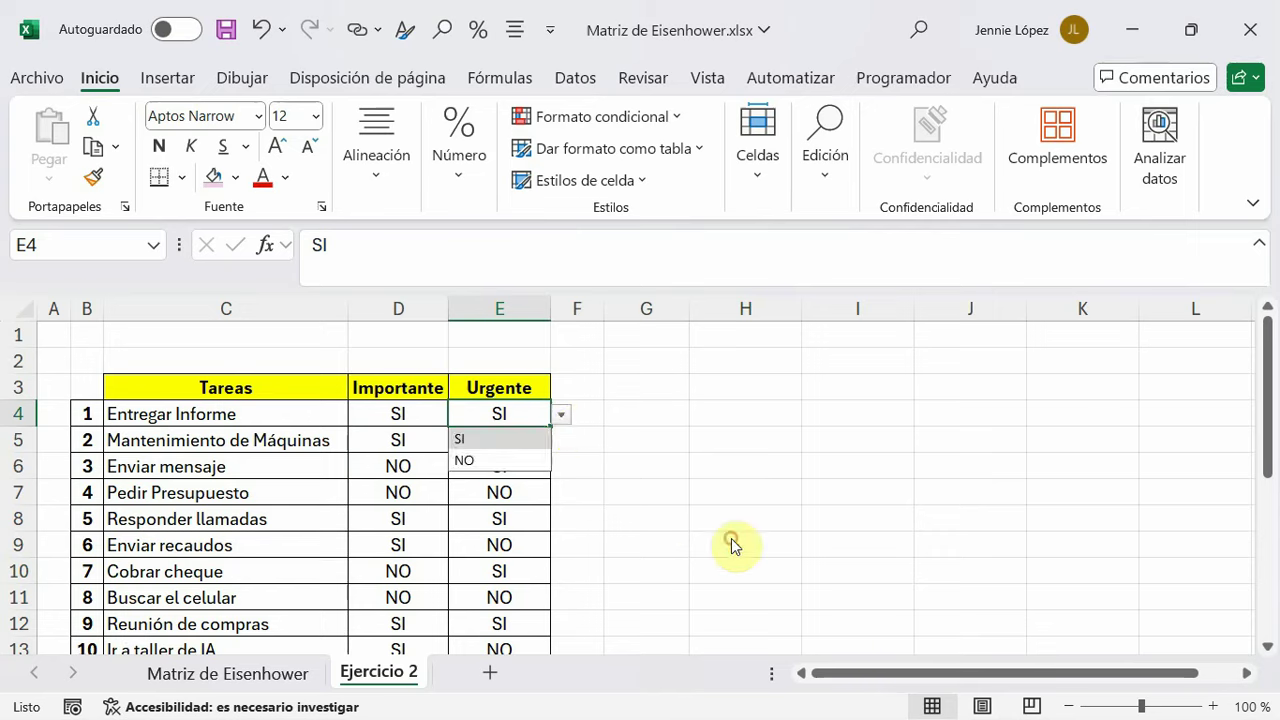
left_click(531, 440)
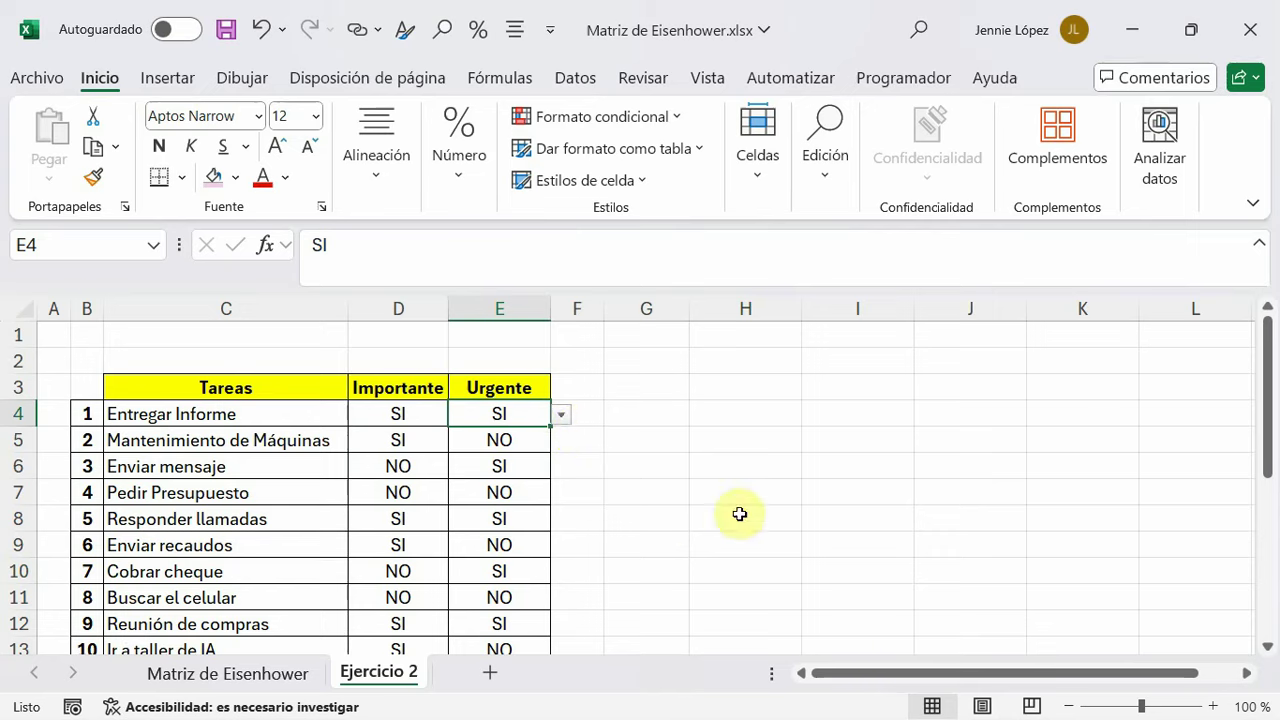
Narrow columns F and A, and widen G to about 307 pixels and H to 27.64
left_click_drag(606, 312, 597, 320)
left_click_drag(71, 310, 62, 316)
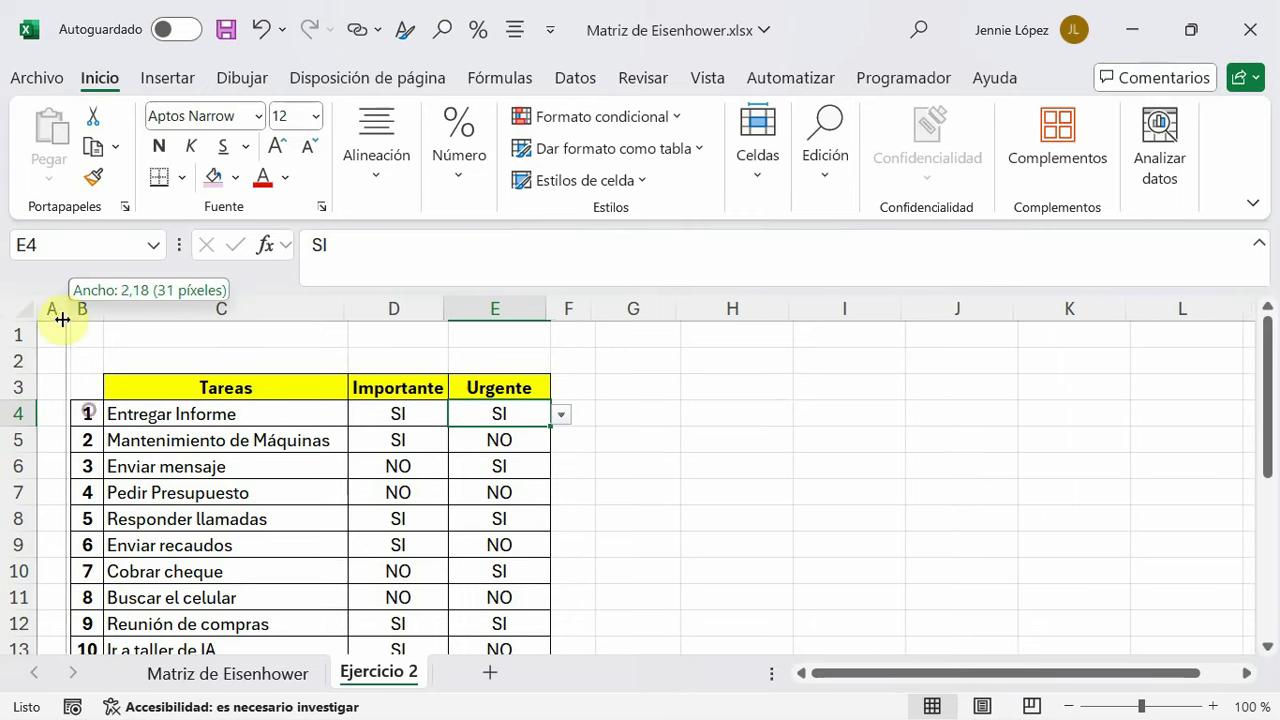
left_click(635, 388)
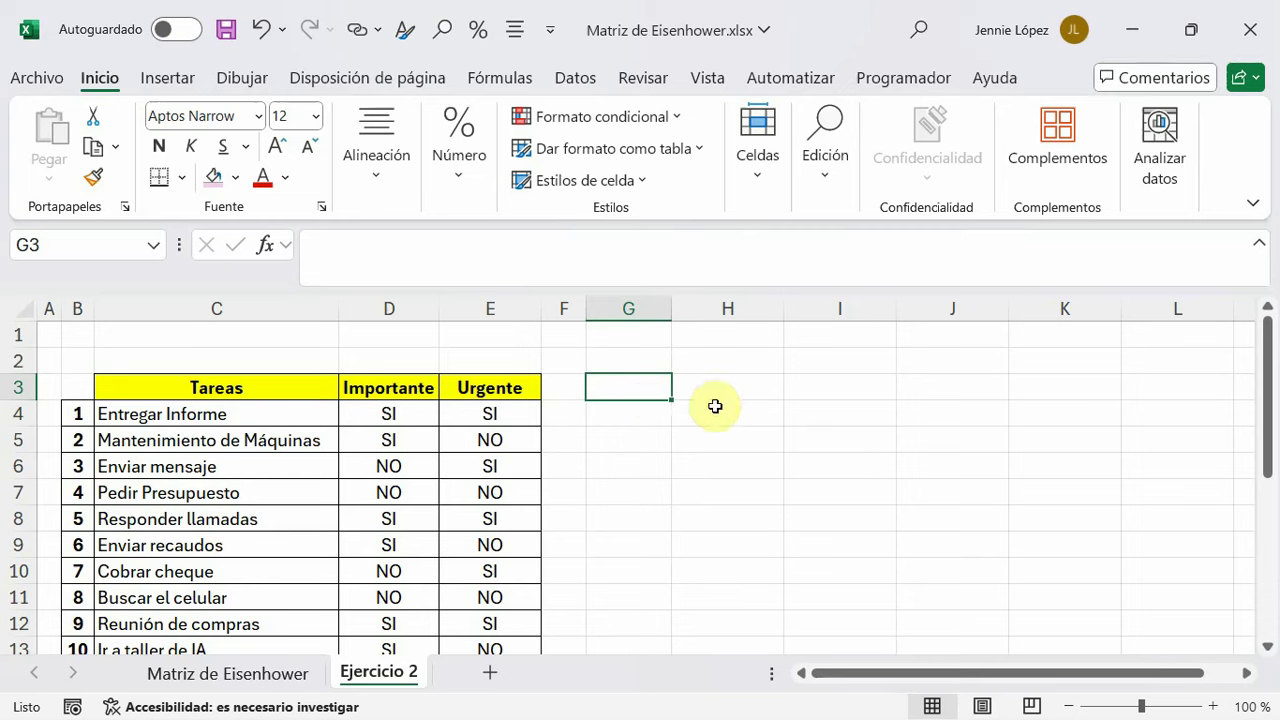
left_click_drag(672, 320, 874, 320)
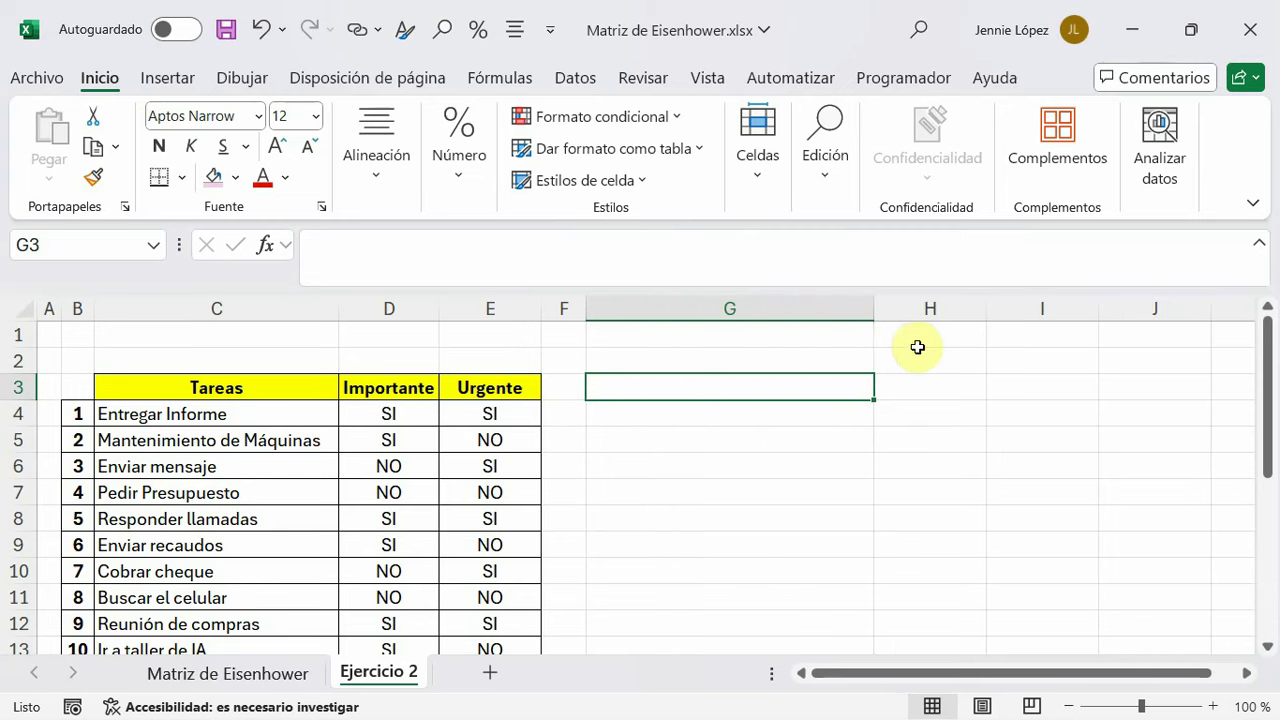
left_click_drag(986, 320, 1167, 314)
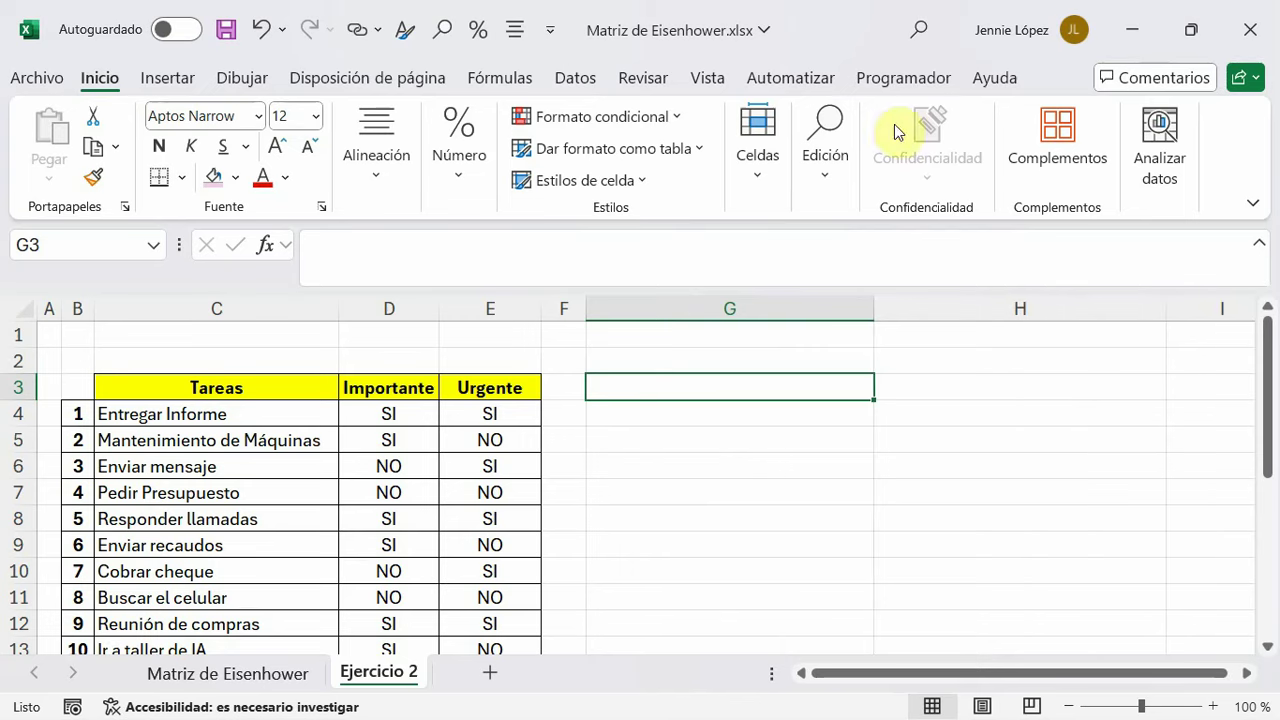
Insert a new sheet column before the widened column G as a spacer
left_click(762, 170)
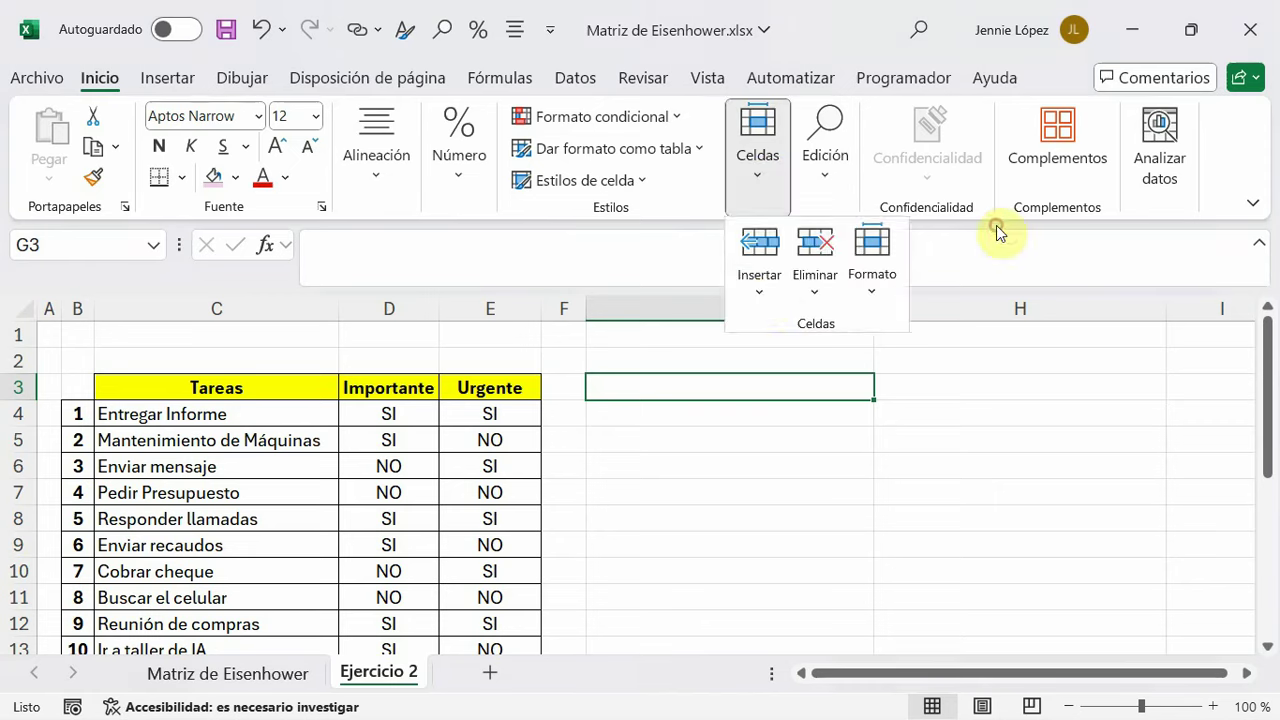
left_click(762, 292)
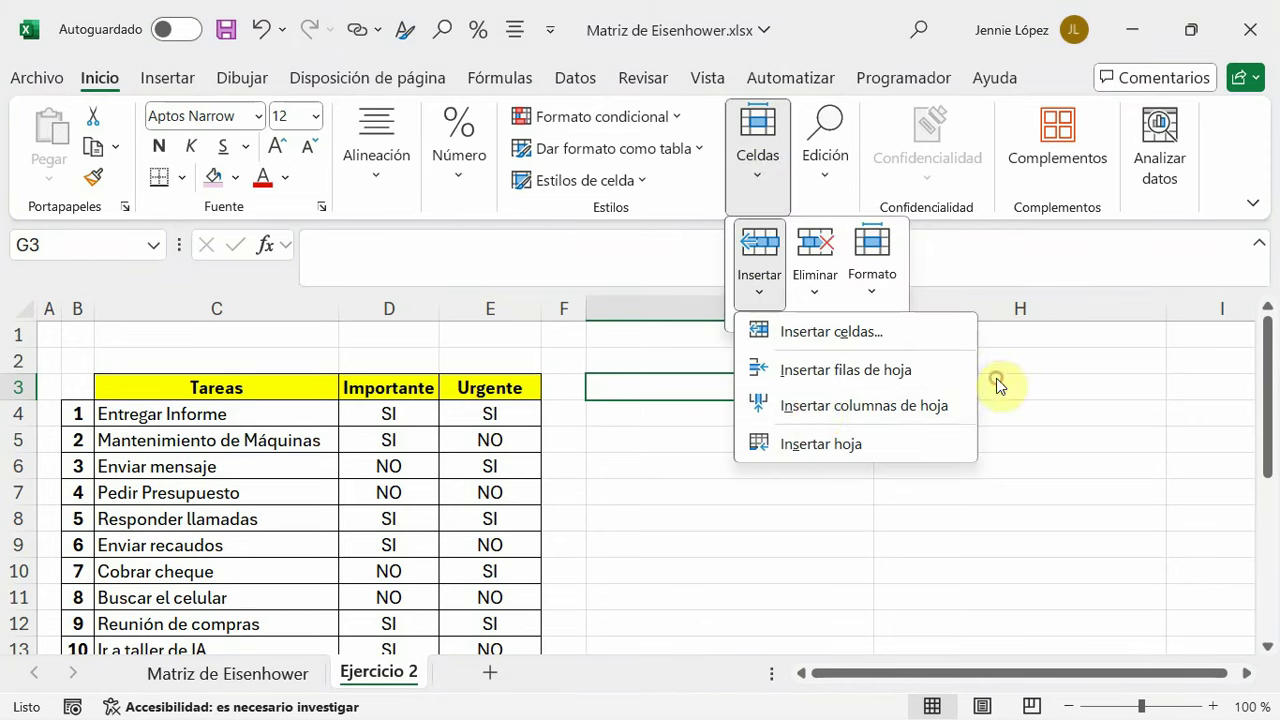
left_click(810, 408)
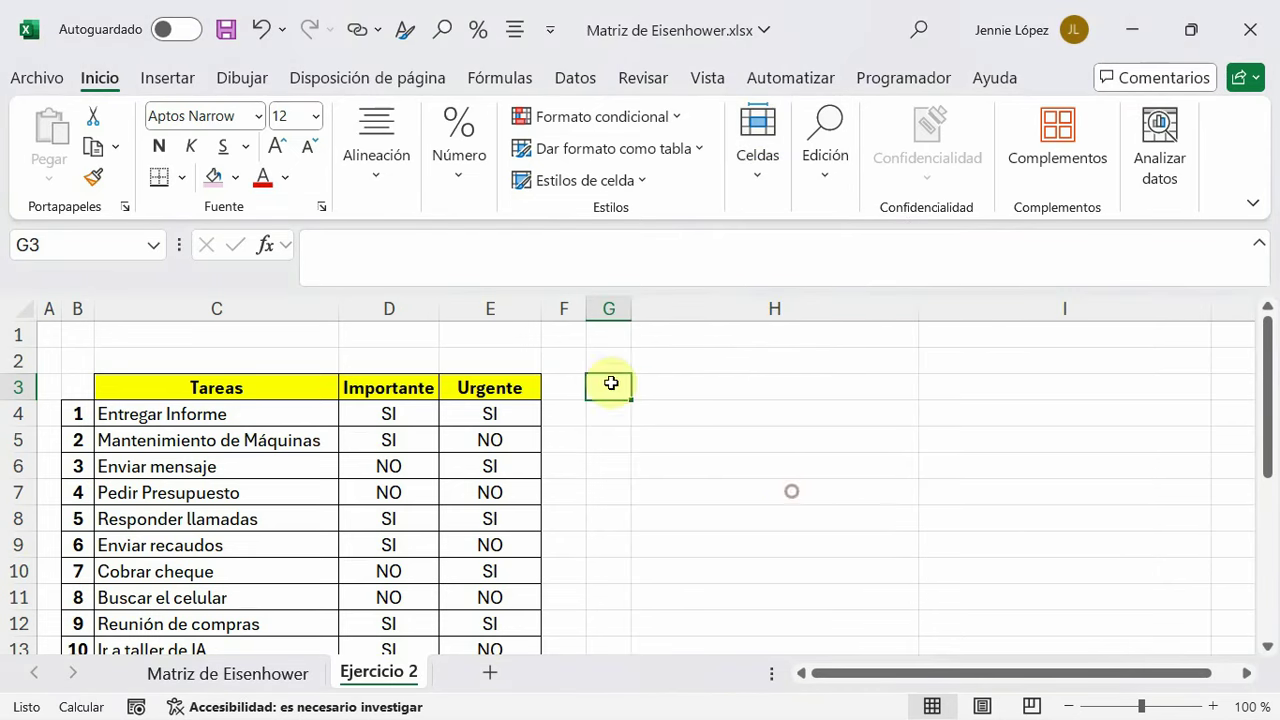
Enter the headers URGENTE in H3 and NO URGENTE in I3
left_click(677, 402)
left_click(680, 390)
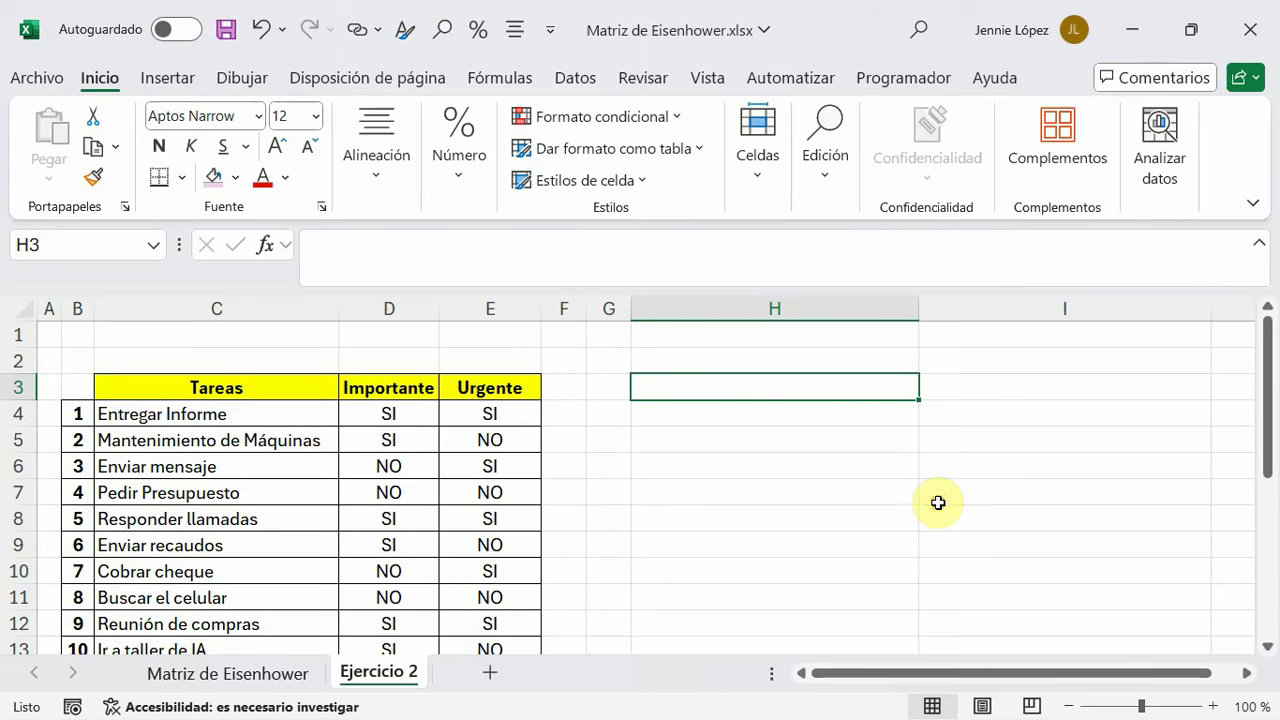
type("URGENTE")
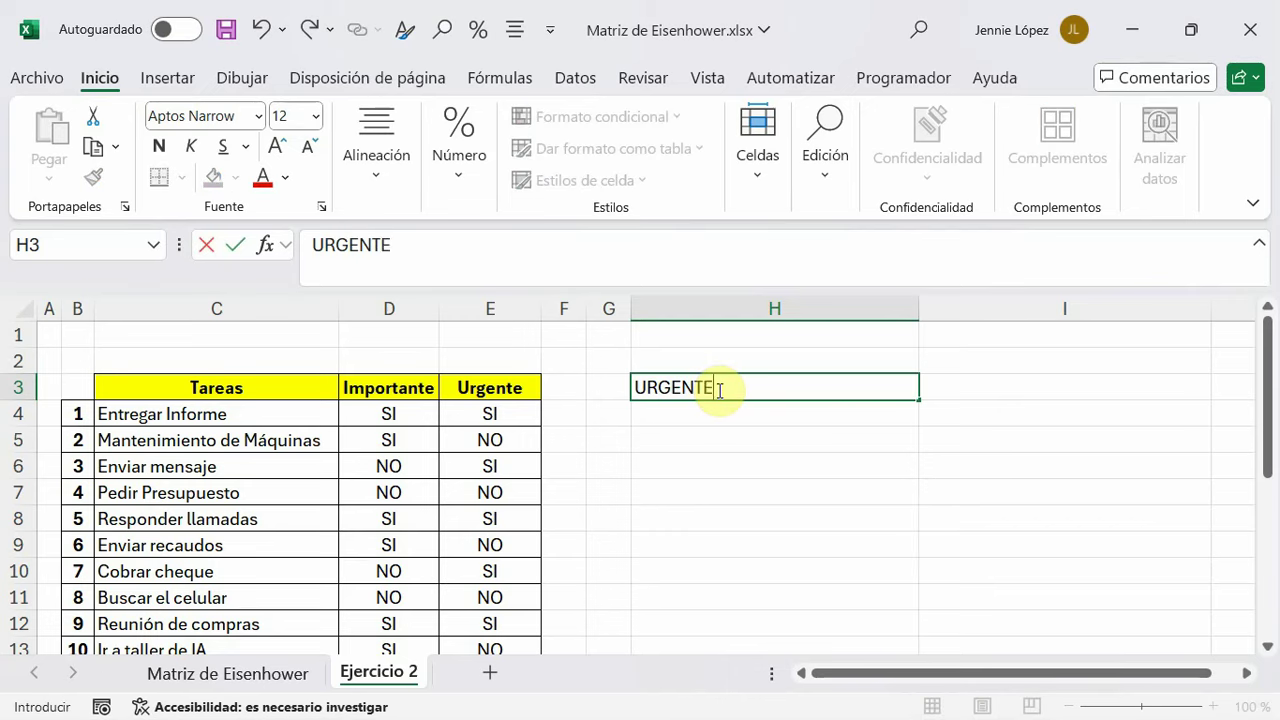
left_click(996, 389)
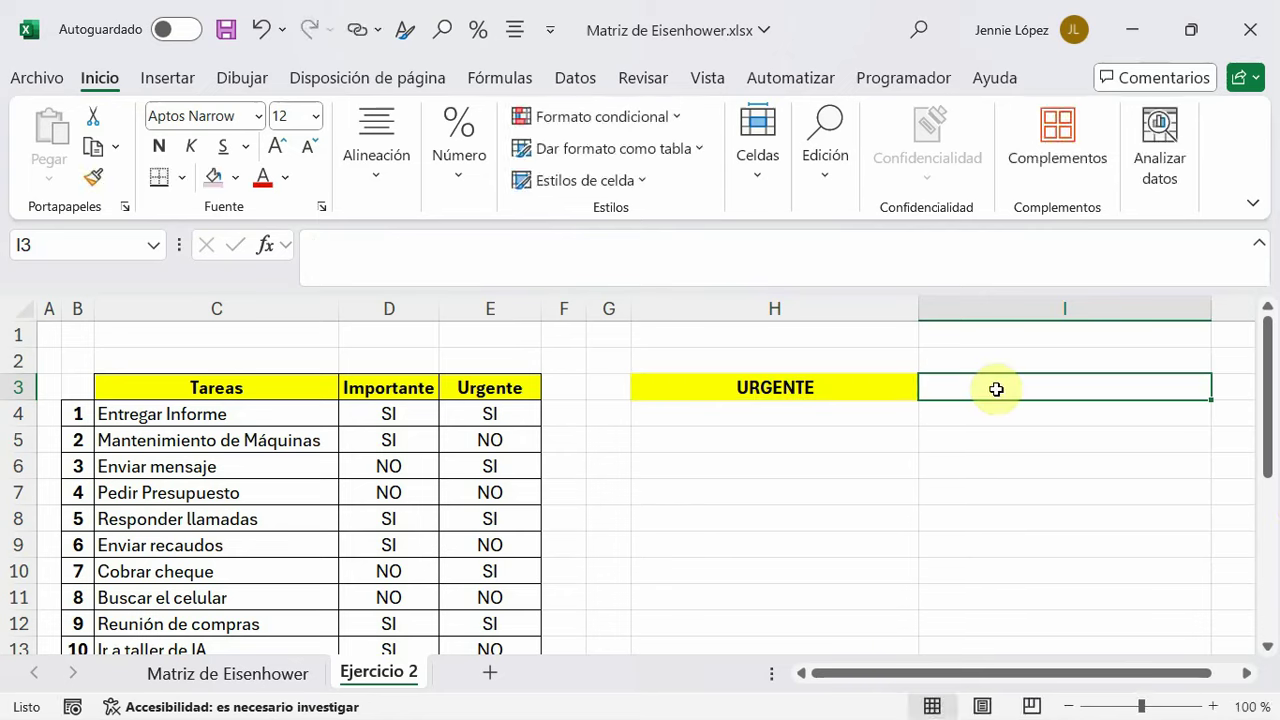
type("NO URGENTE")
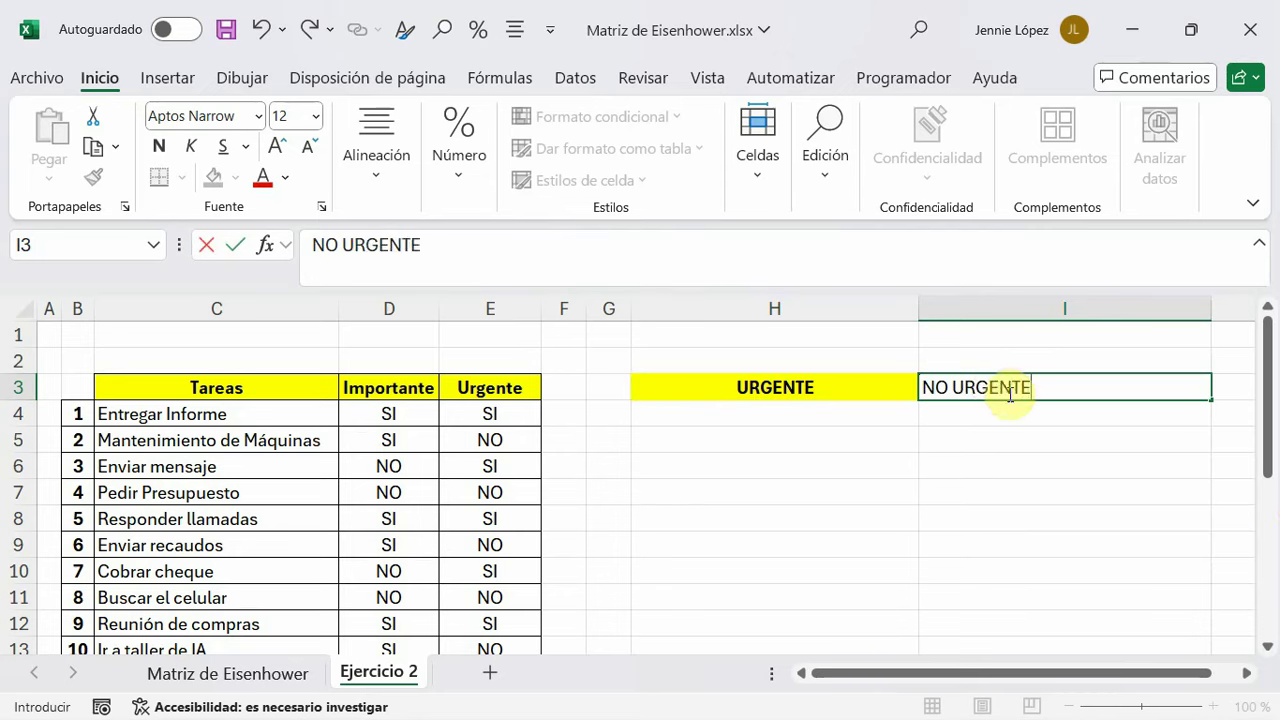
left_click(1020, 518)
Enter HACER in H4 and PROGRAMAR in I4
left_click(714, 415)
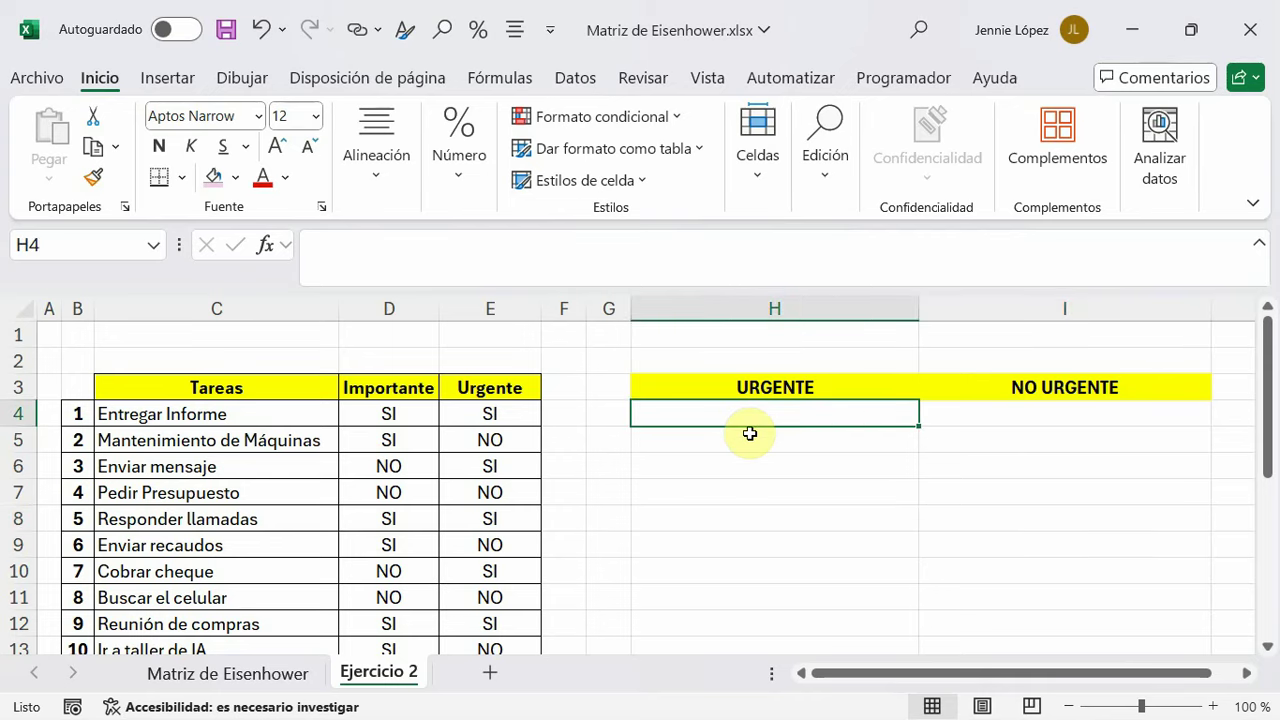
type("HACER")
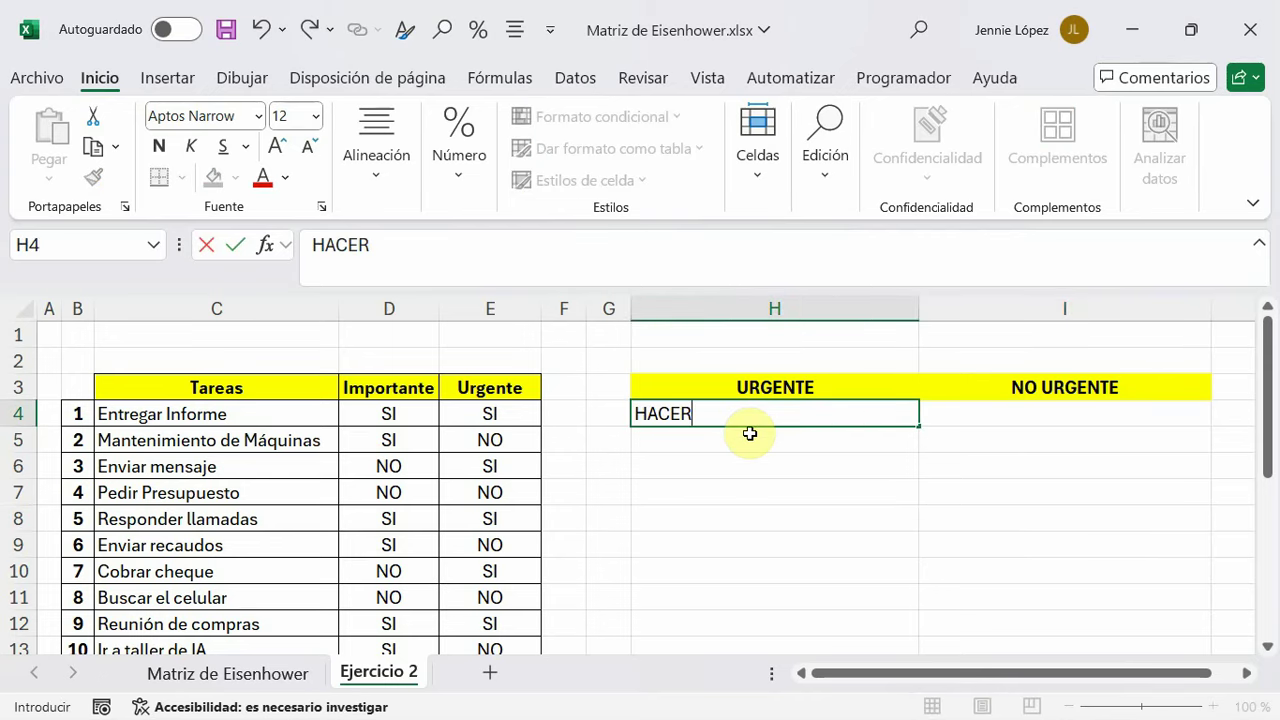
key("Tab")
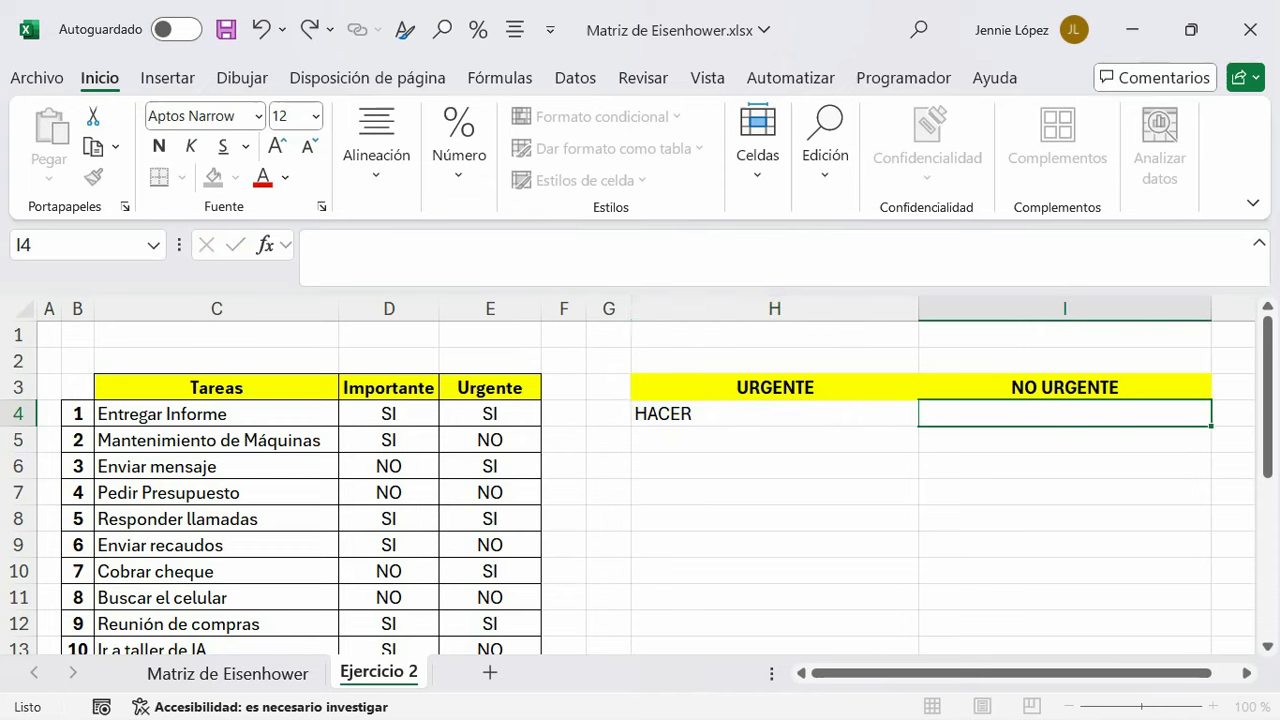
type("PROGRAMAR")
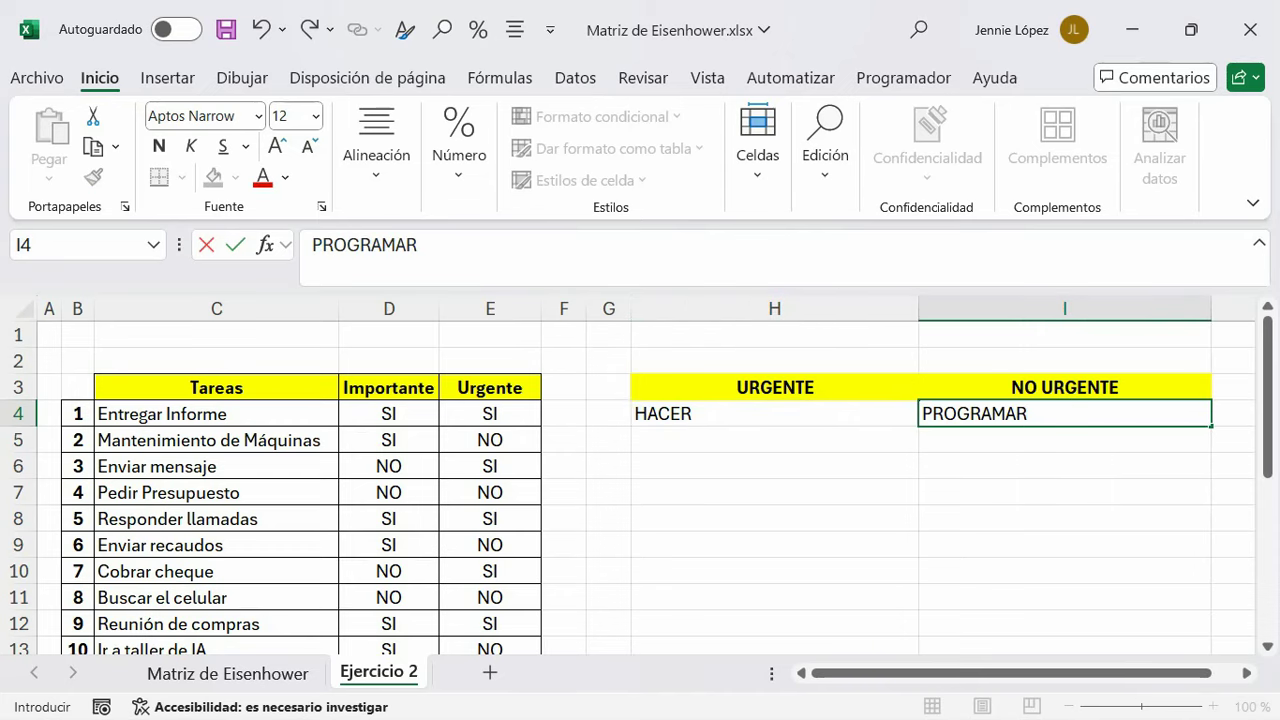
left_click(1095, 545)
Make H4:I4 centered, bold and filled light blue
left_click_drag(691, 421, 1063, 410)
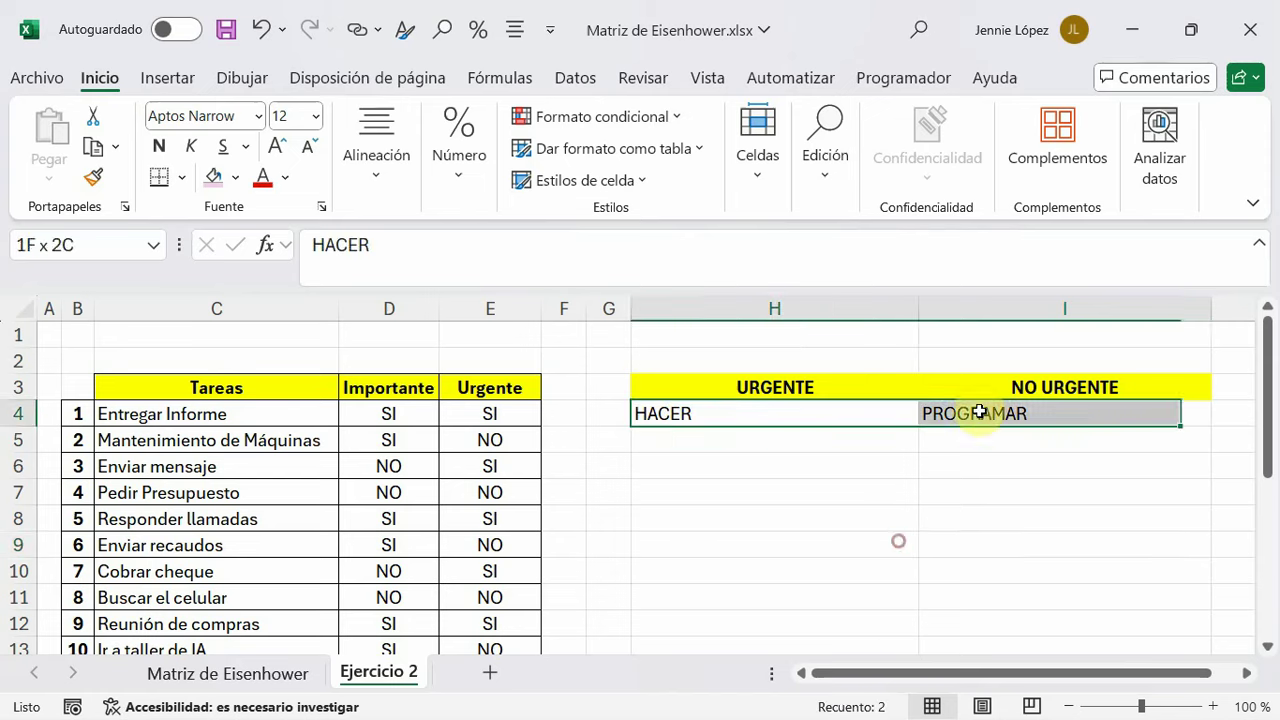
left_click(376, 131)
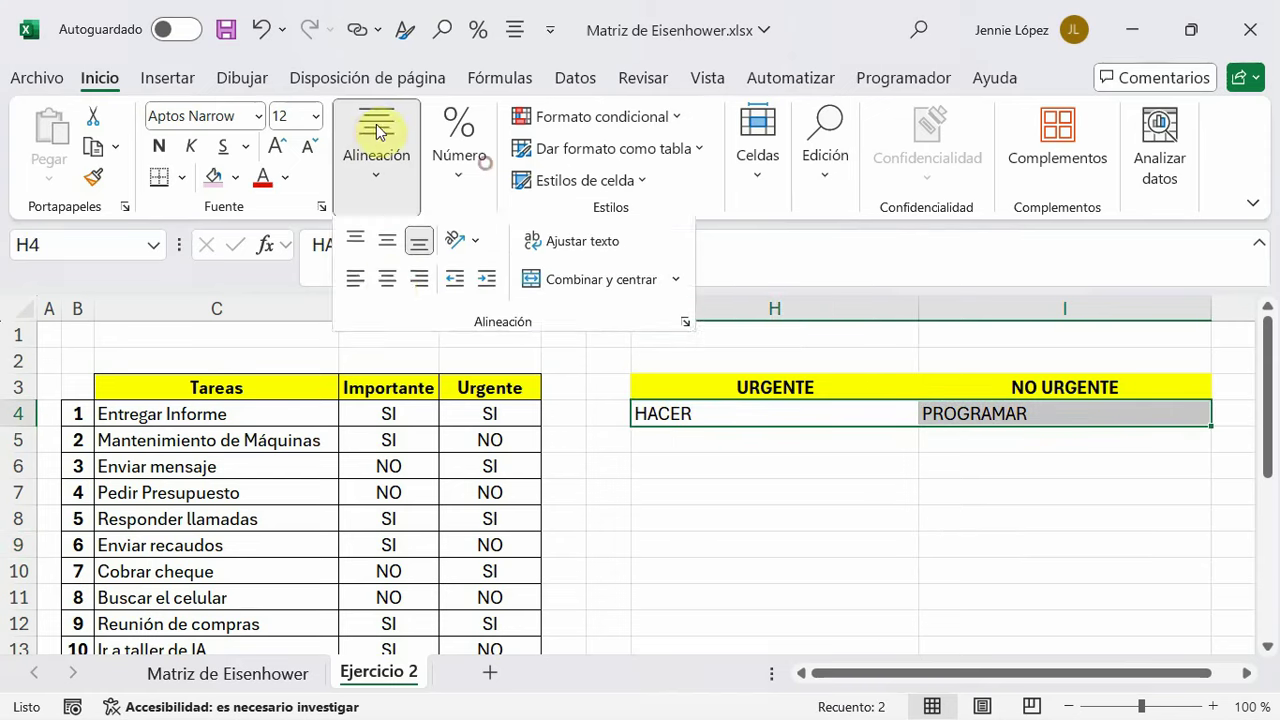
left_click(387, 281)
left_click(160, 150)
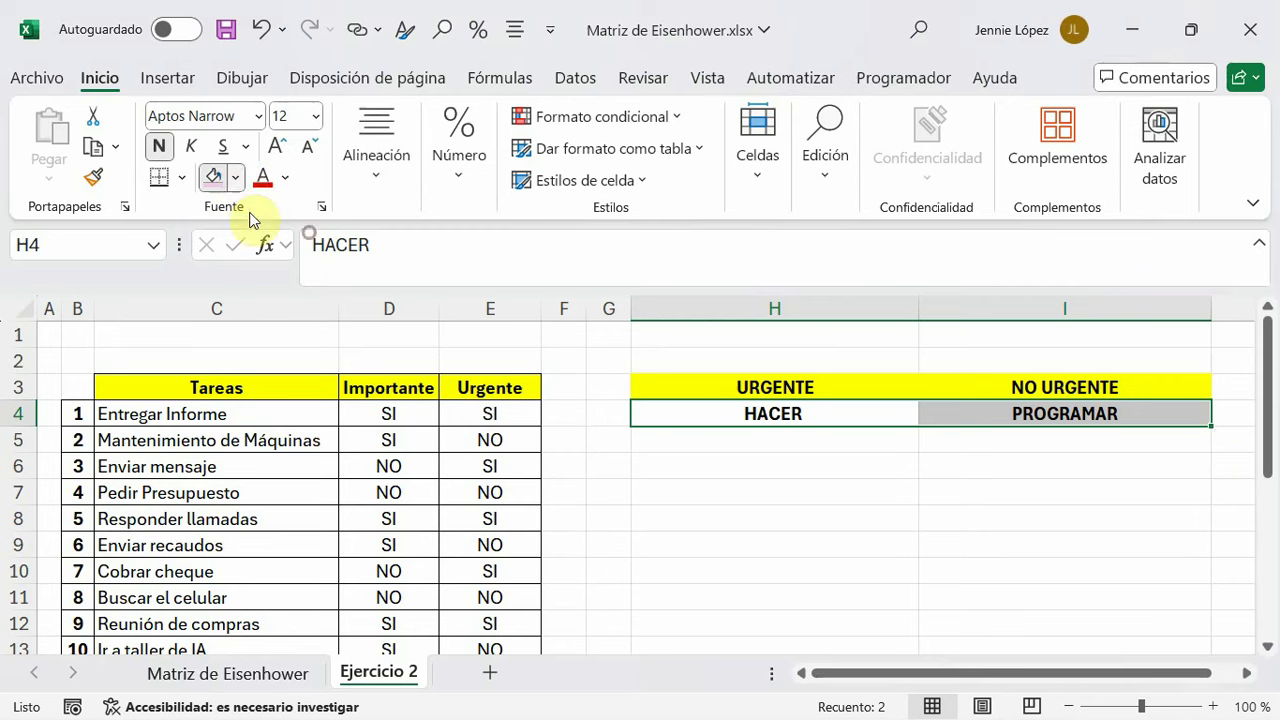
left_click(235, 177)
left_click(296, 342)
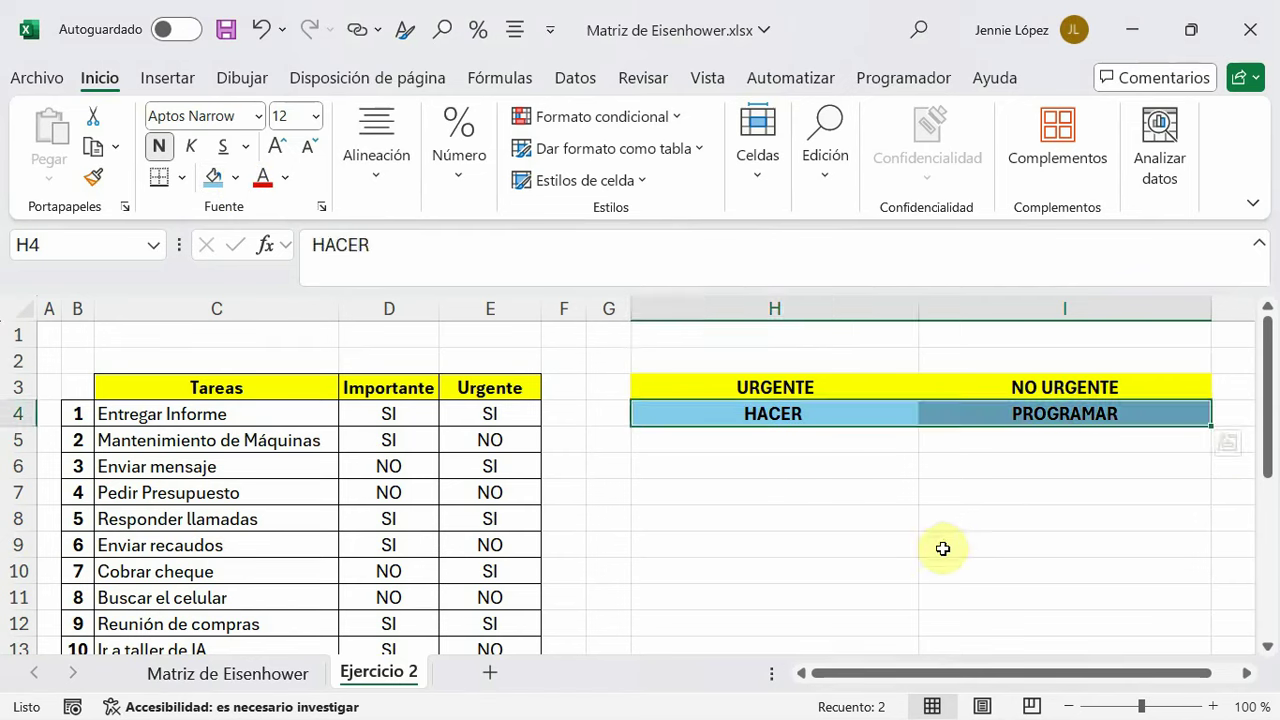
left_click(940, 548)
Apply Todos los bordes to the block H5:I10
scroll(890, 575, "down", 1)
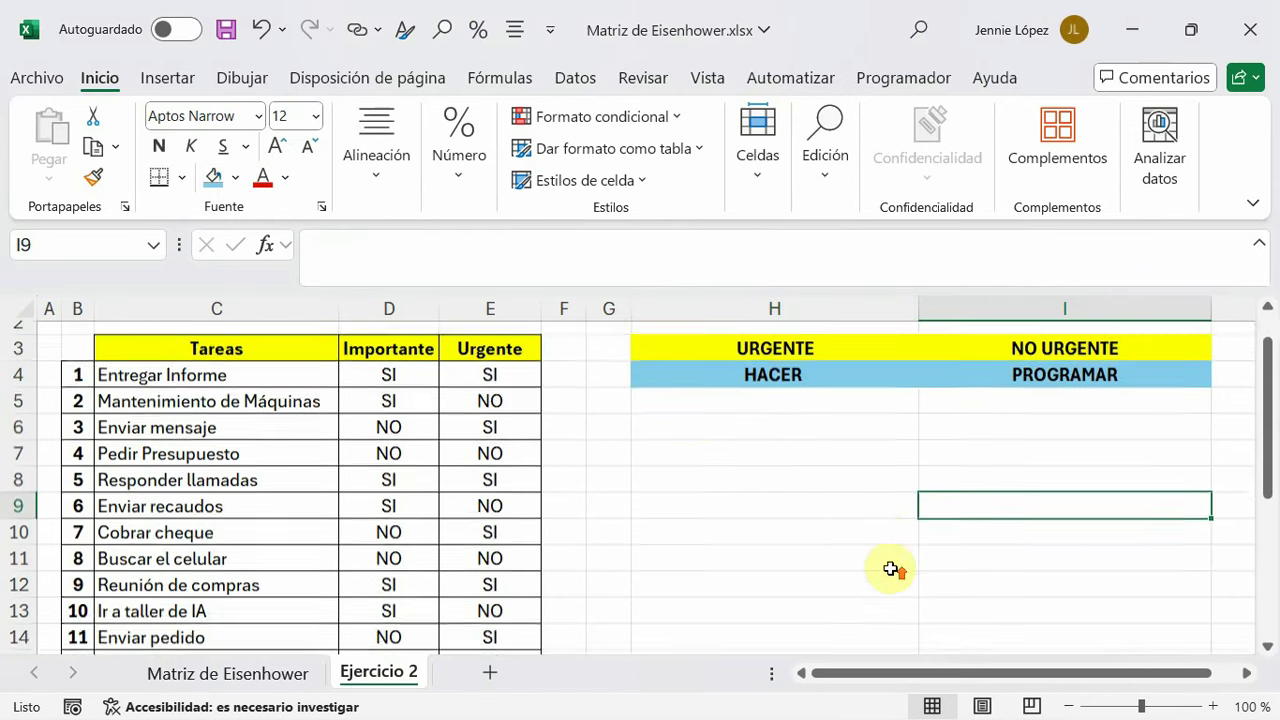
scroll(893, 570, "up", 1)
mouse_move(700, 437)
left_mouse_down()
mouse_move(1141, 434)
mouse_move(1144, 527)
left_mouse_up()
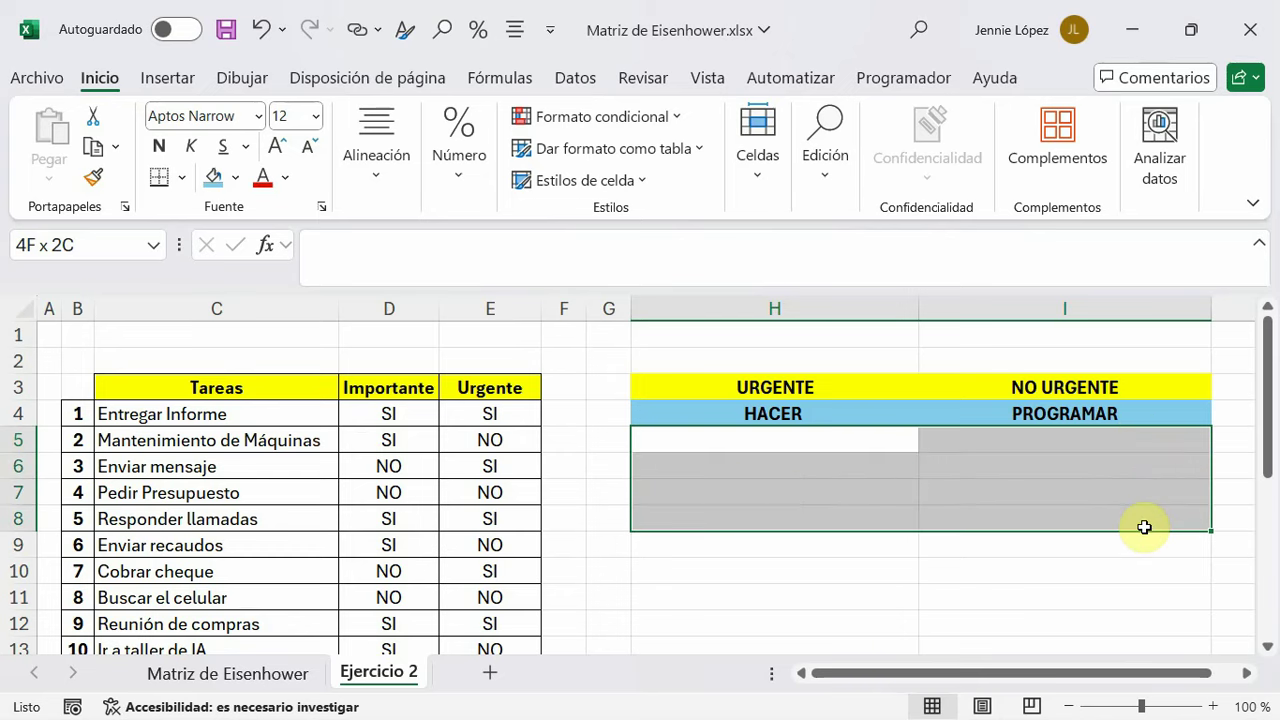
left_click_drag(1144, 530, 1143, 575)
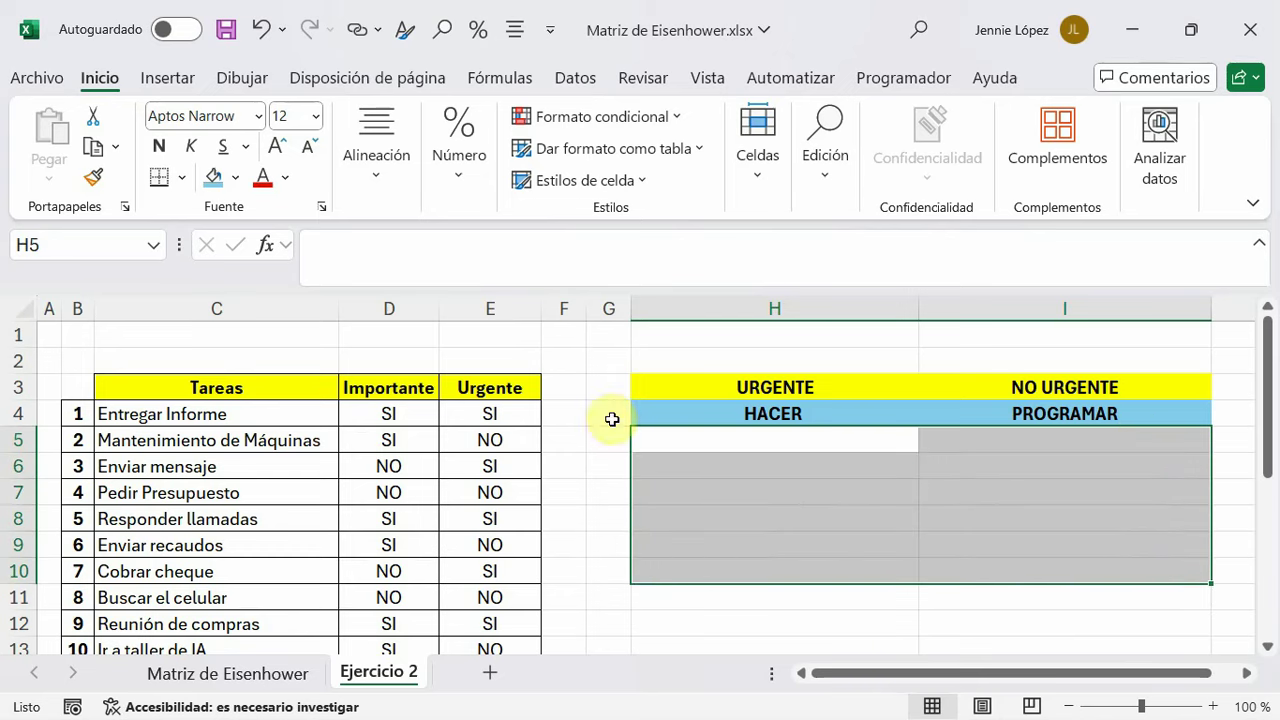
left_click(182, 177)
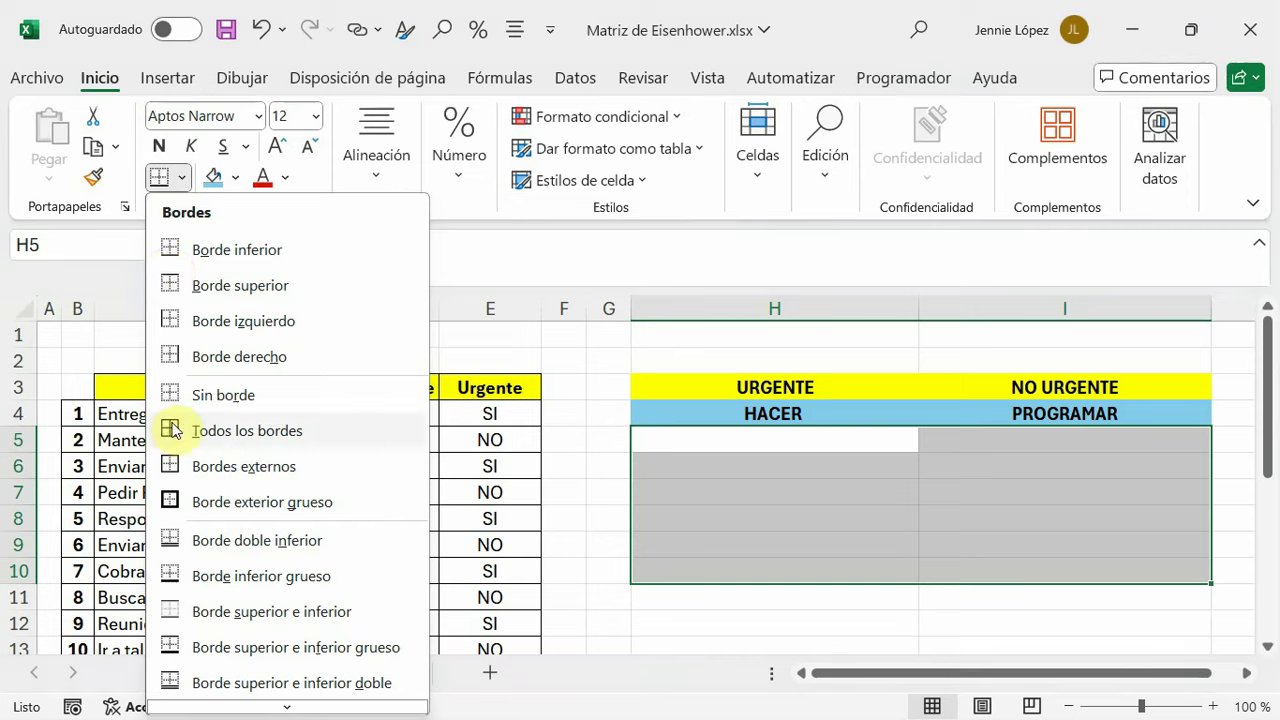
left_click(262, 430)
left_click(766, 516)
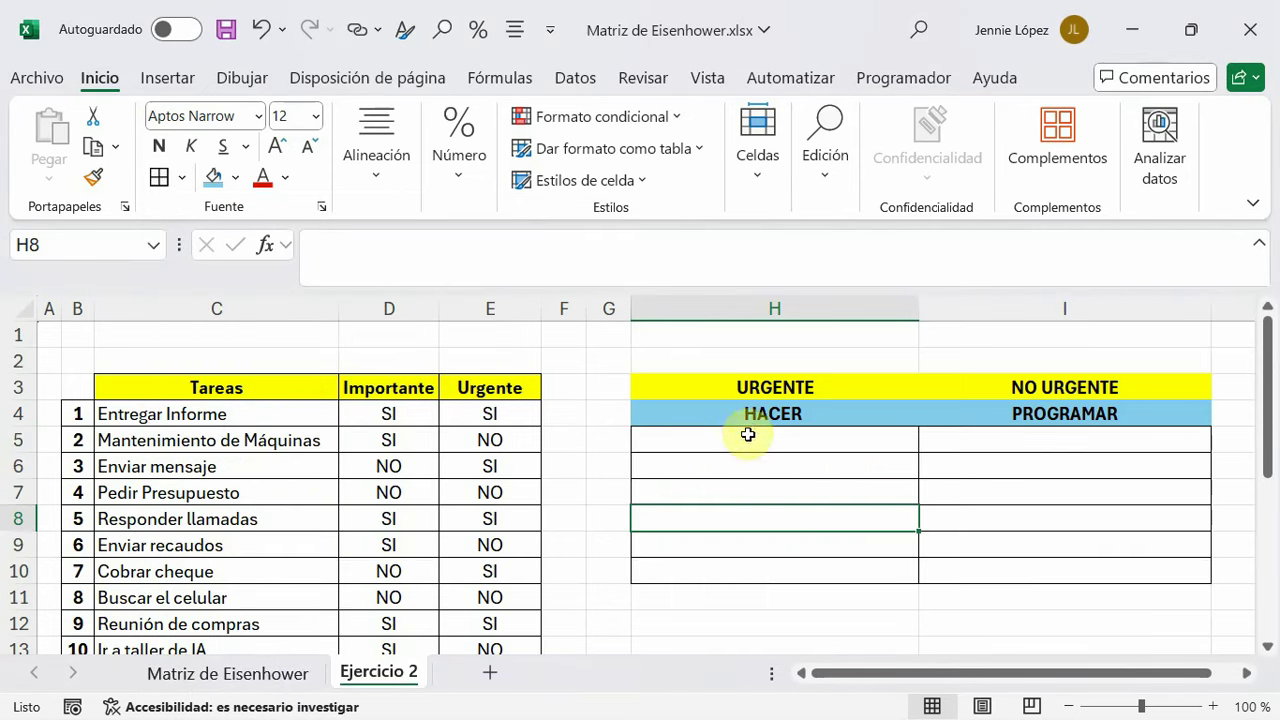
scroll(1000, 525, "down", 1)
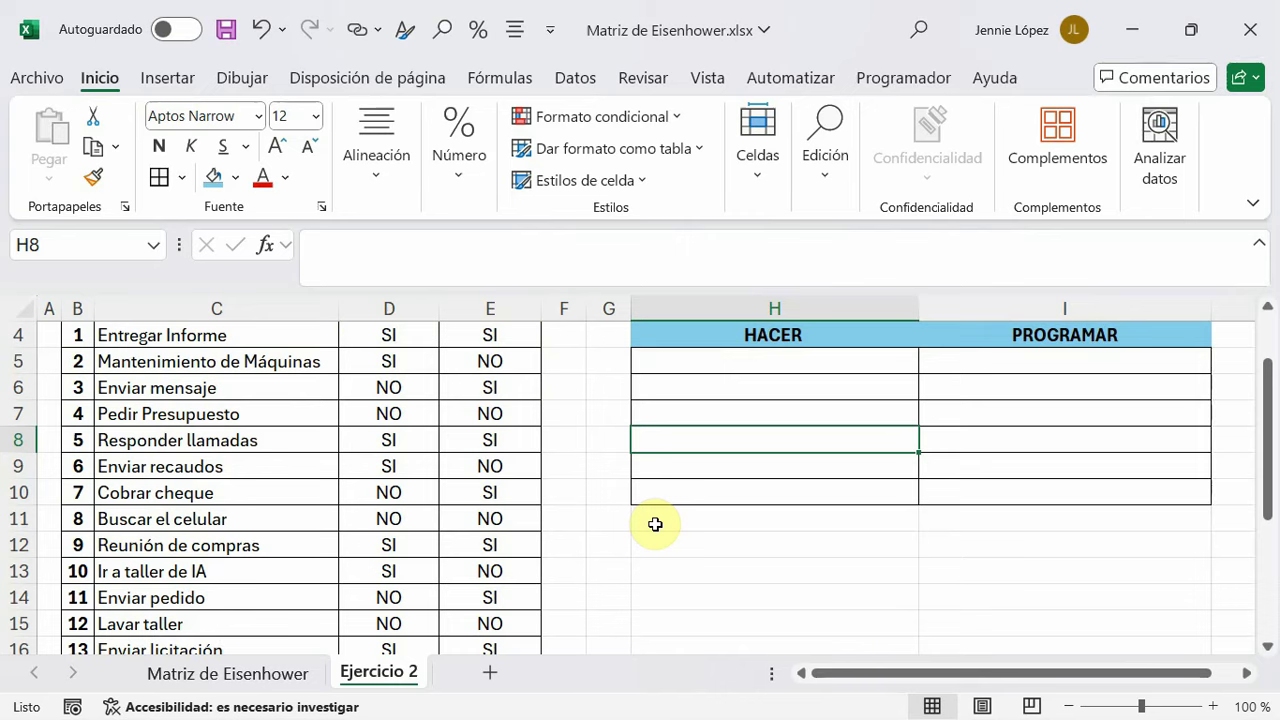
Enter DELEGAR in H11 and ELIMINAR in I11
left_click(700, 518)
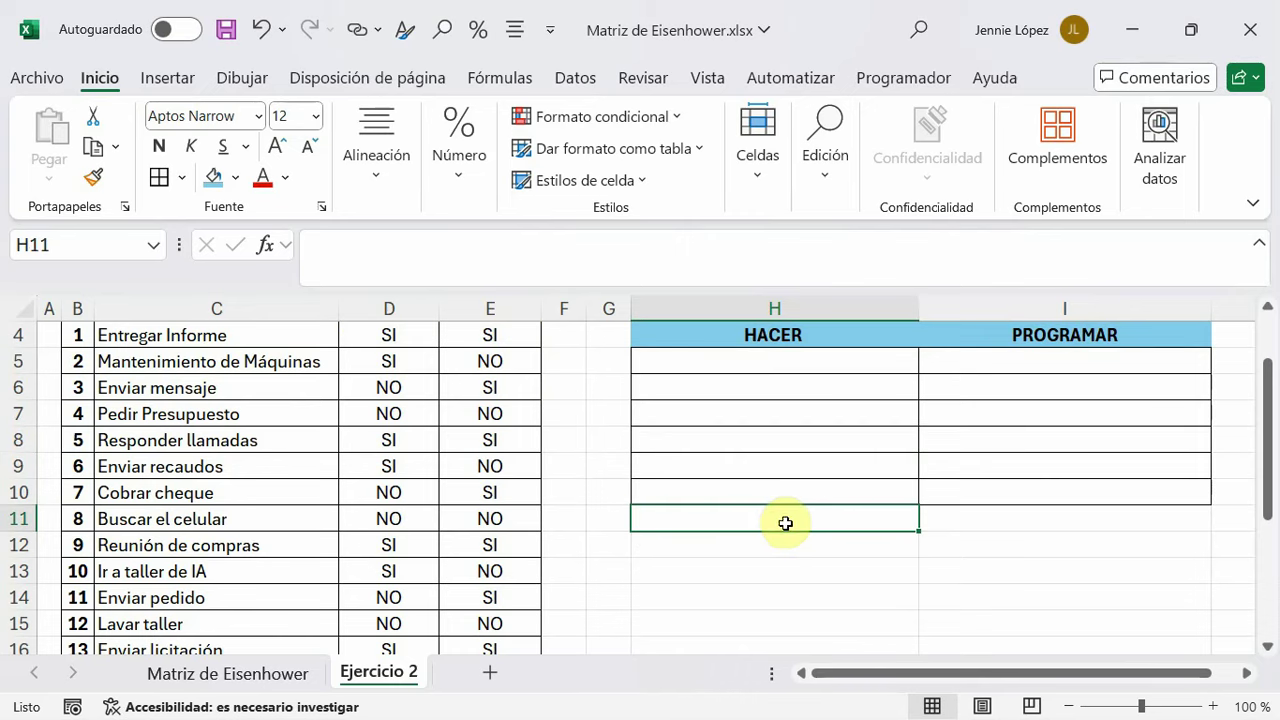
type("DELEGAR")
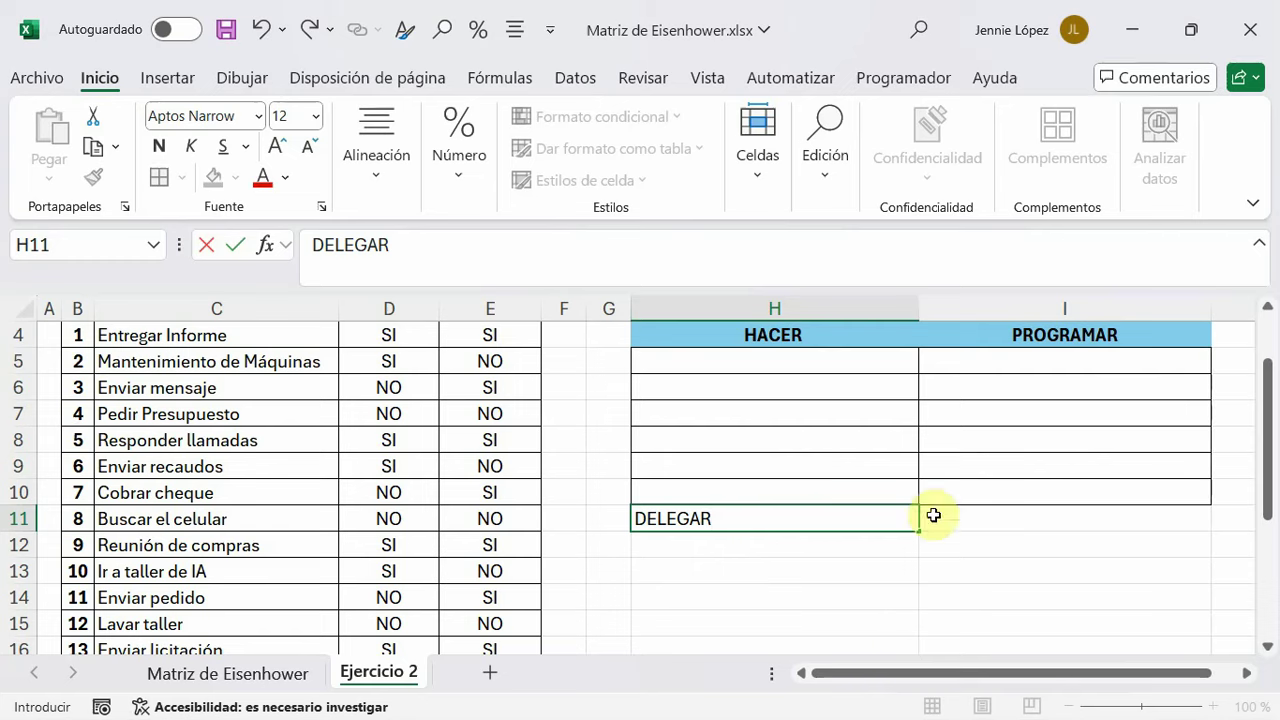
left_click(1100, 518)
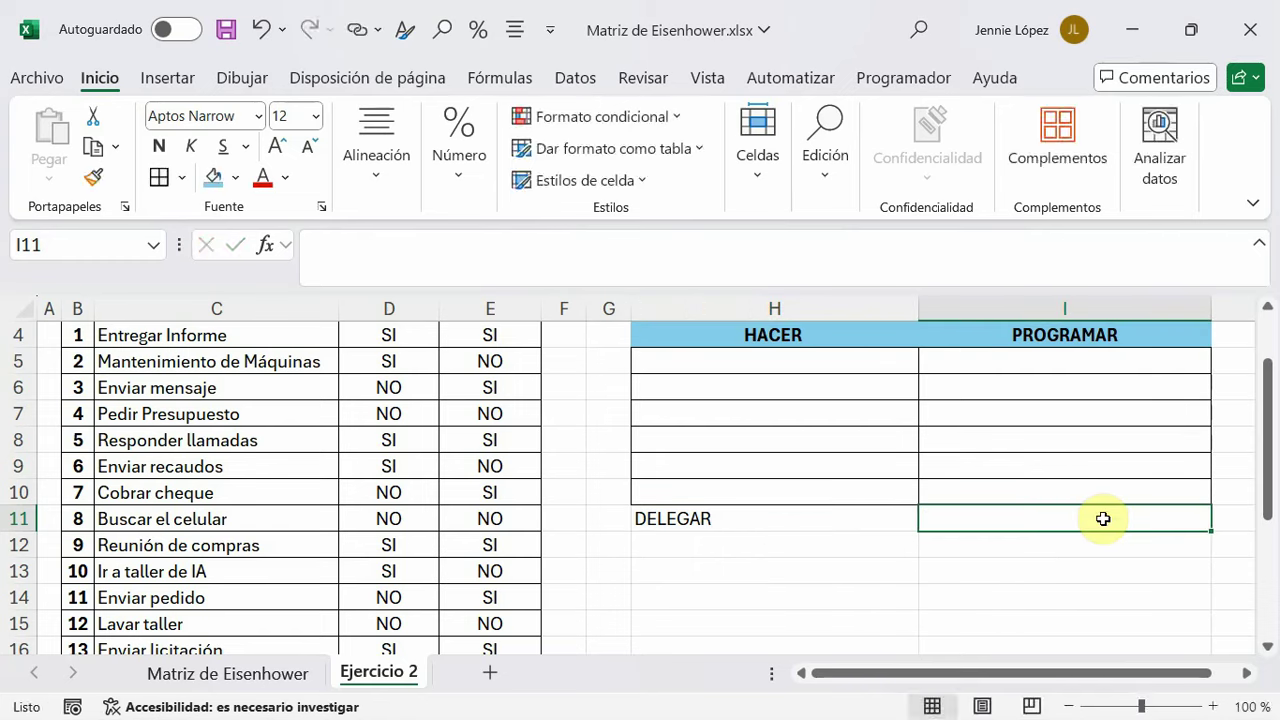
type("ELIMINAR")
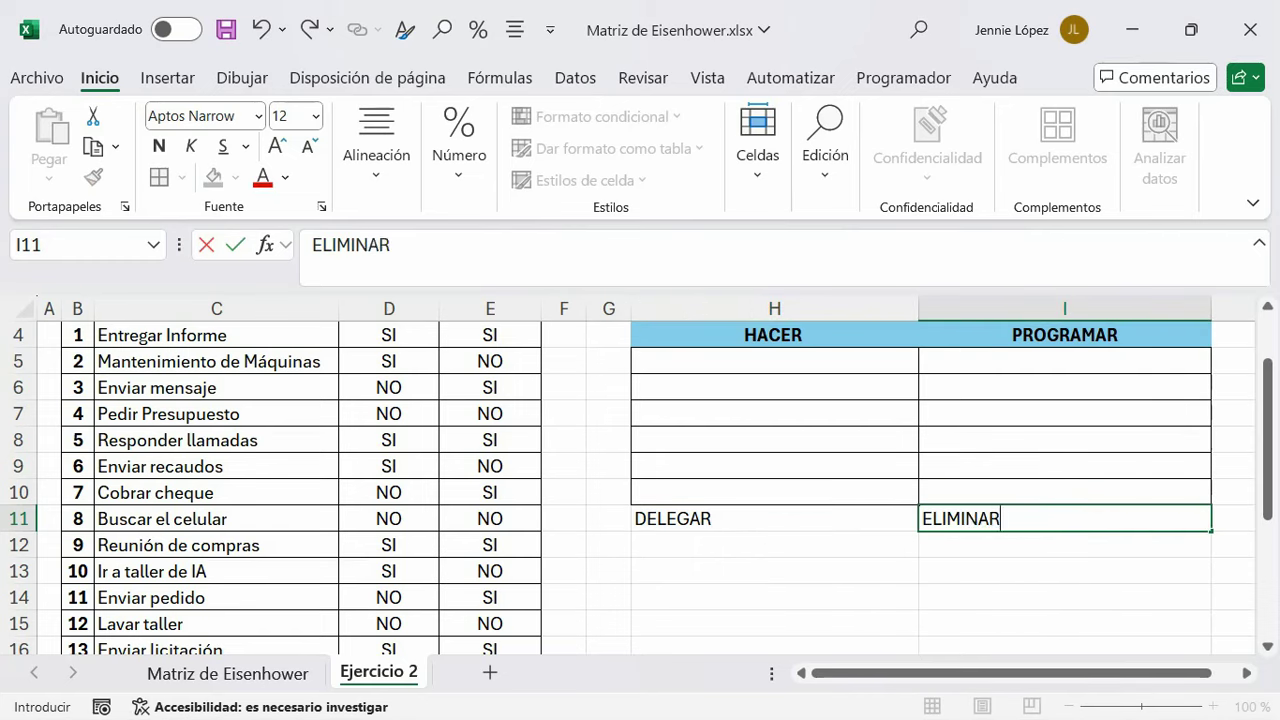
left_click(1090, 592)
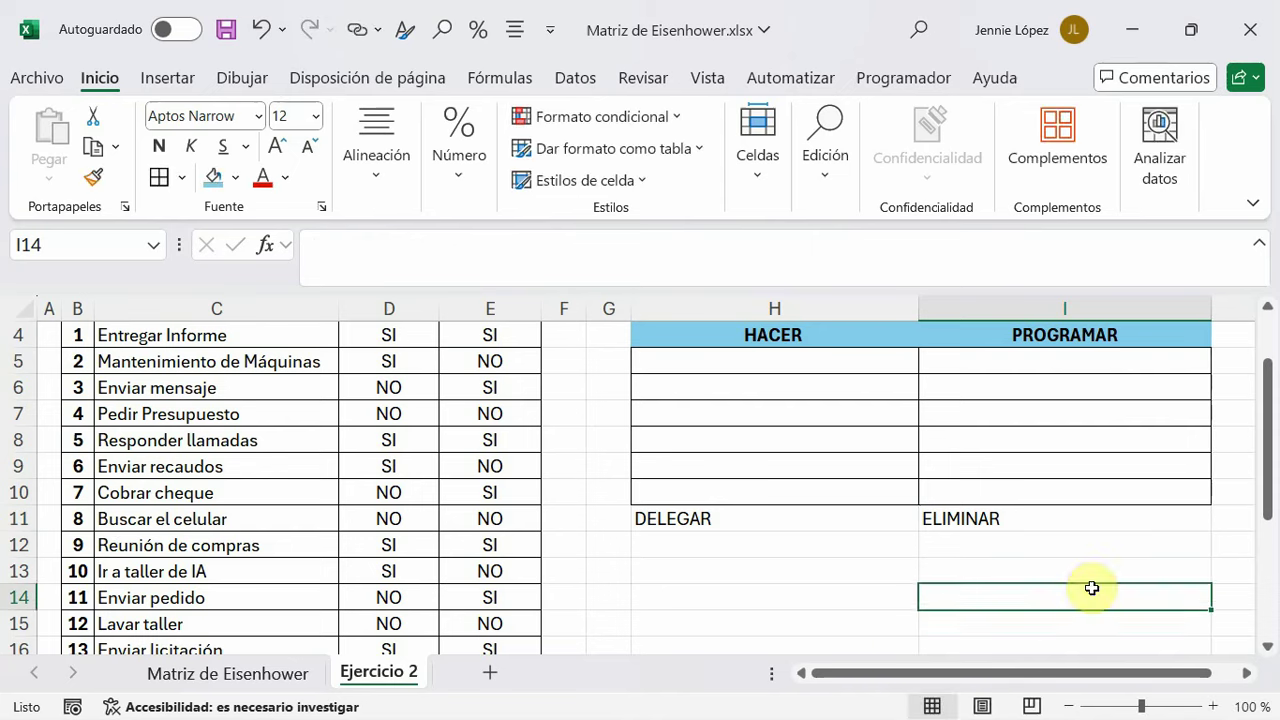
Make H11:I11 centered, bold and filled light blue
left_click(882, 518)
left_click_drag(882, 518, 1020, 518)
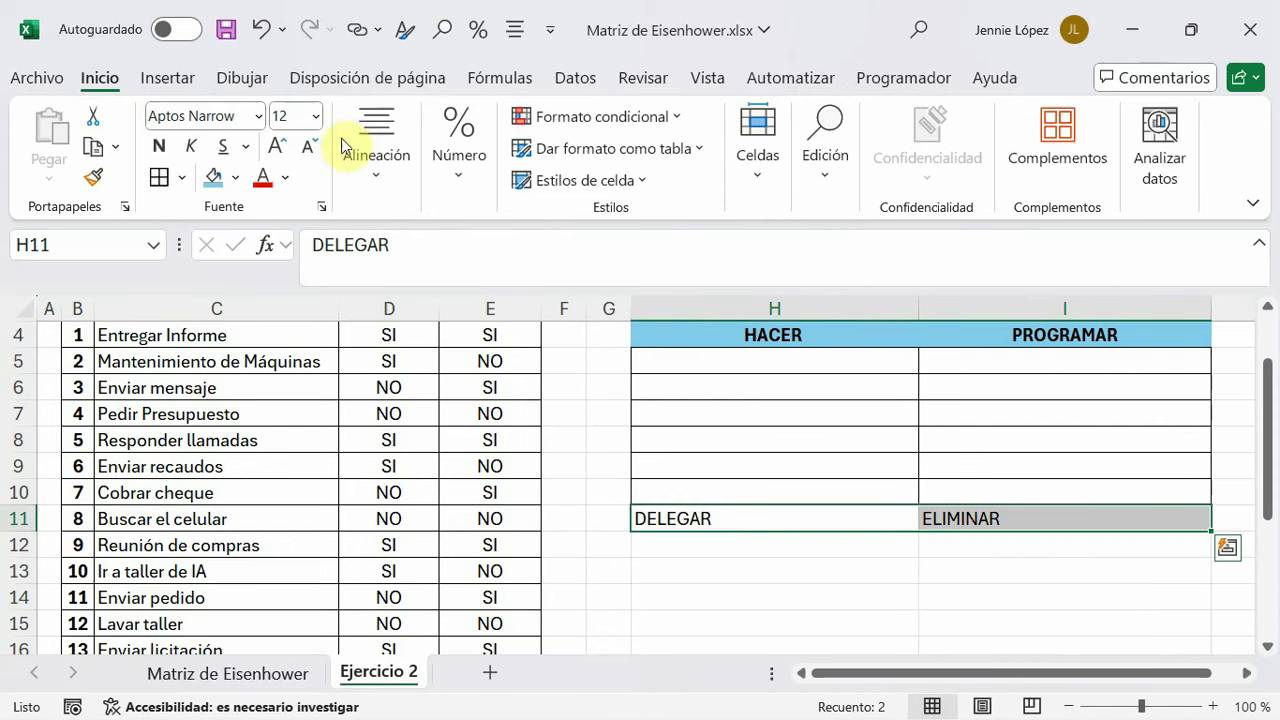
left_click(393, 204)
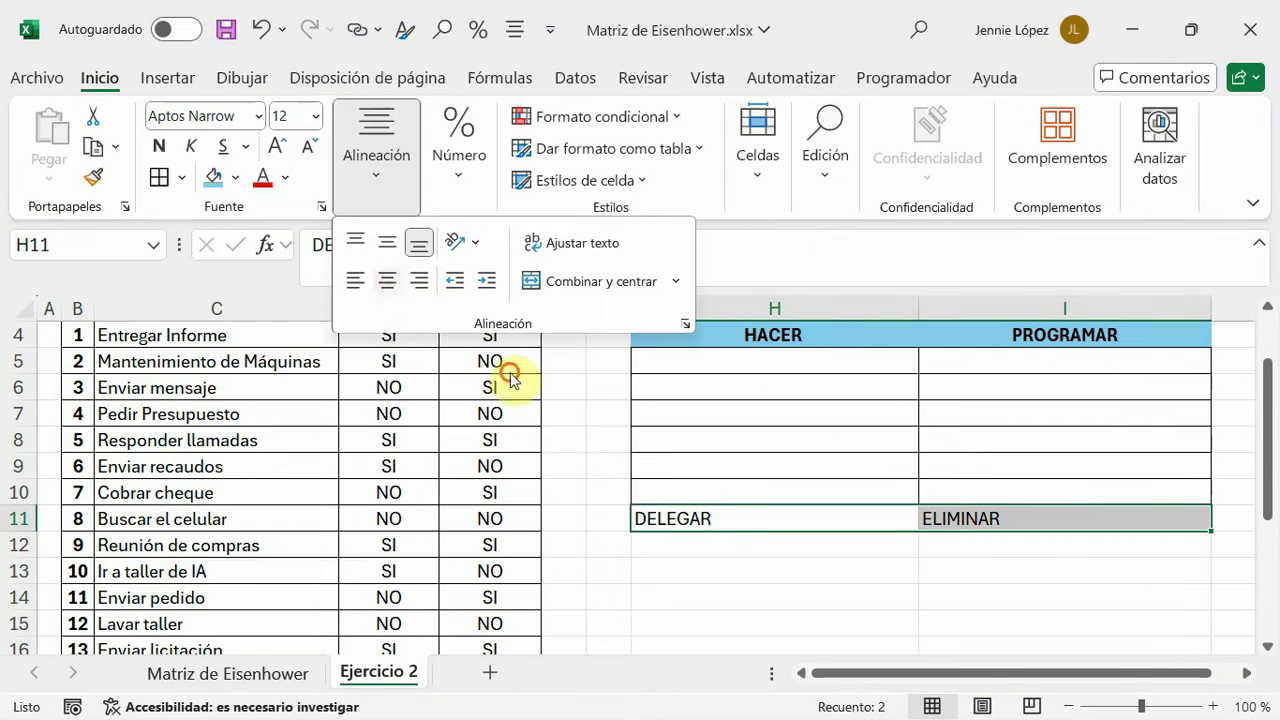
left_click(387, 281)
left_click(157, 148)
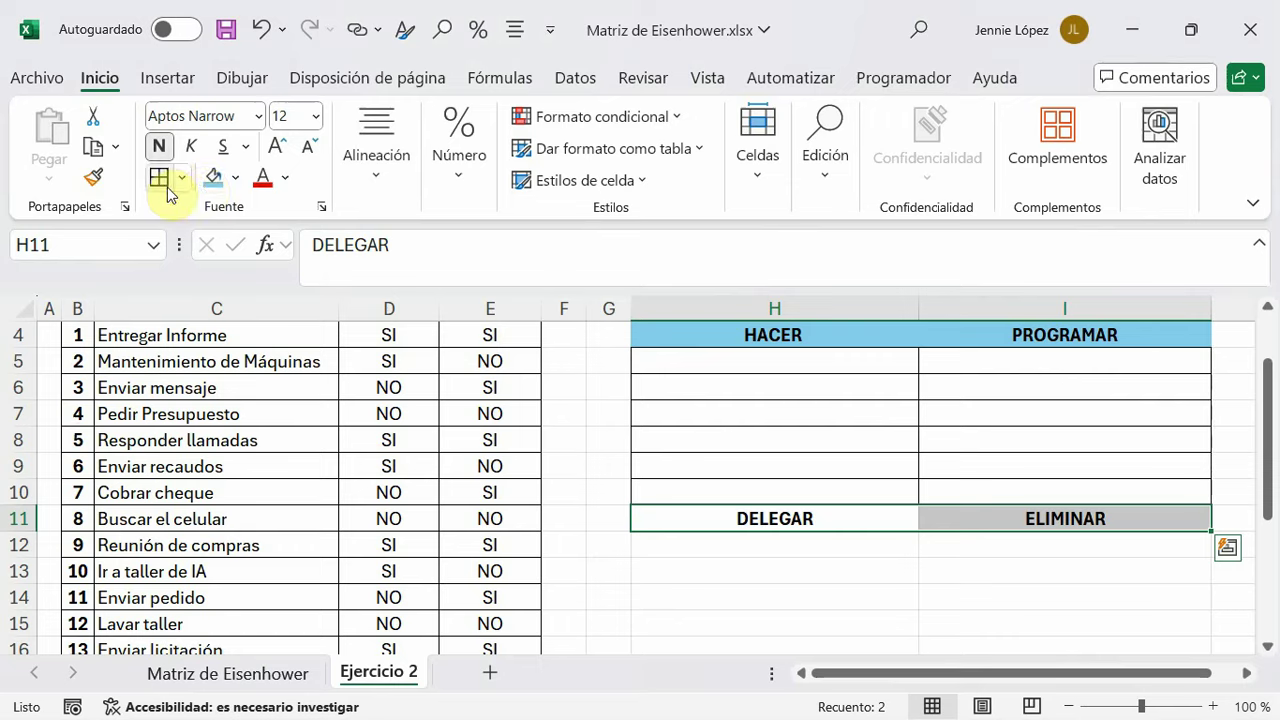
left_click(213, 177)
left_click(822, 572)
scroll(820, 574, "down", 1)
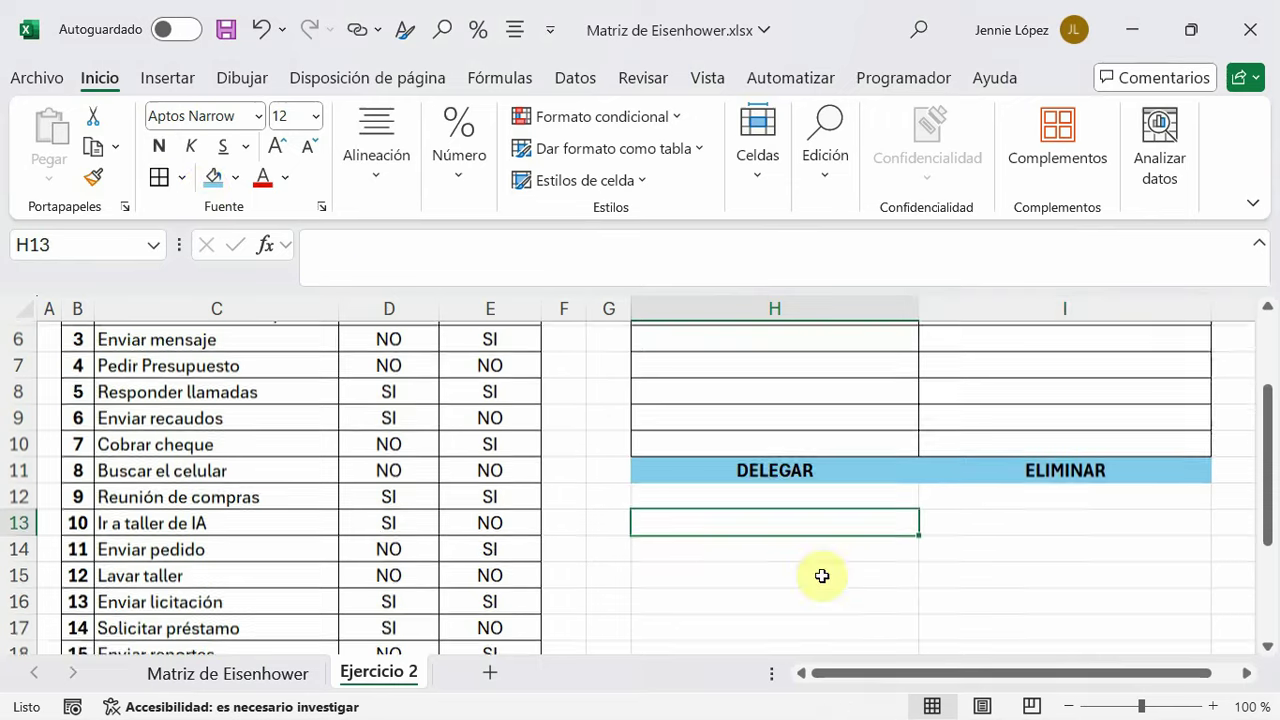
Apply Todos los bordes to the block H12:I17
mouse_move(659, 463)
left_mouse_down()
mouse_move(1156, 483)
mouse_move(1166, 592)
left_mouse_up()
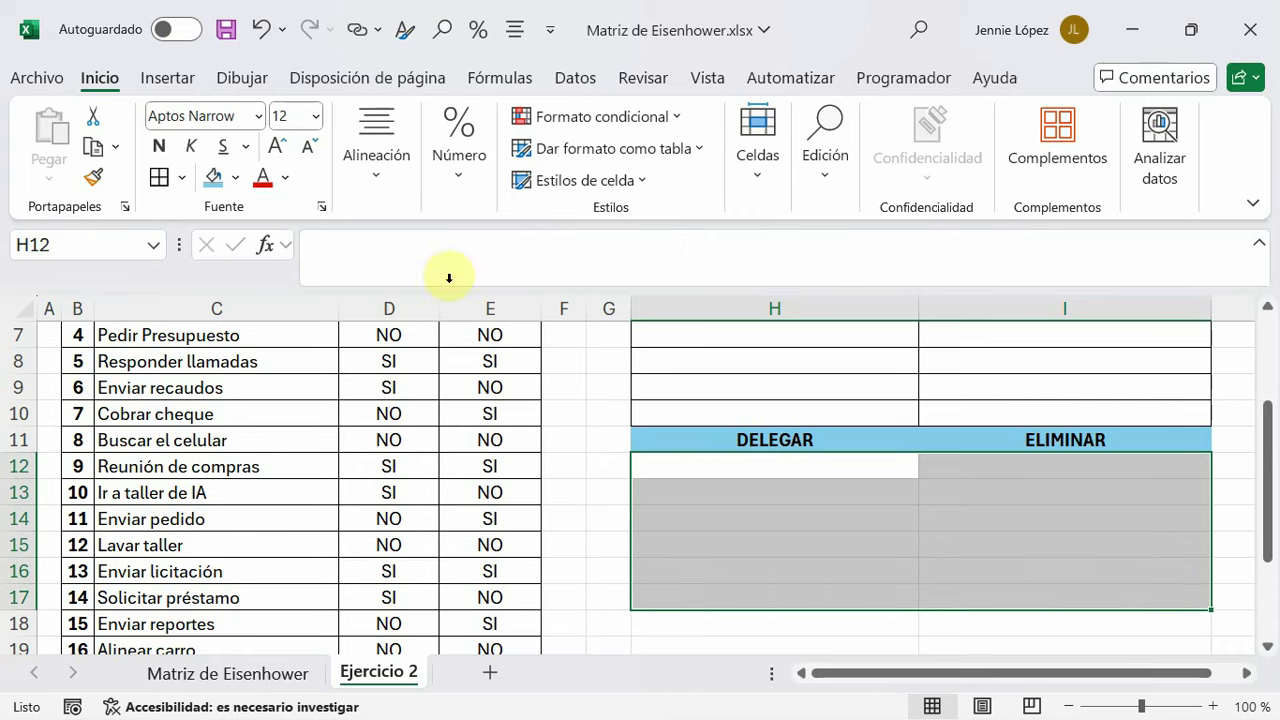
left_click(160, 177)
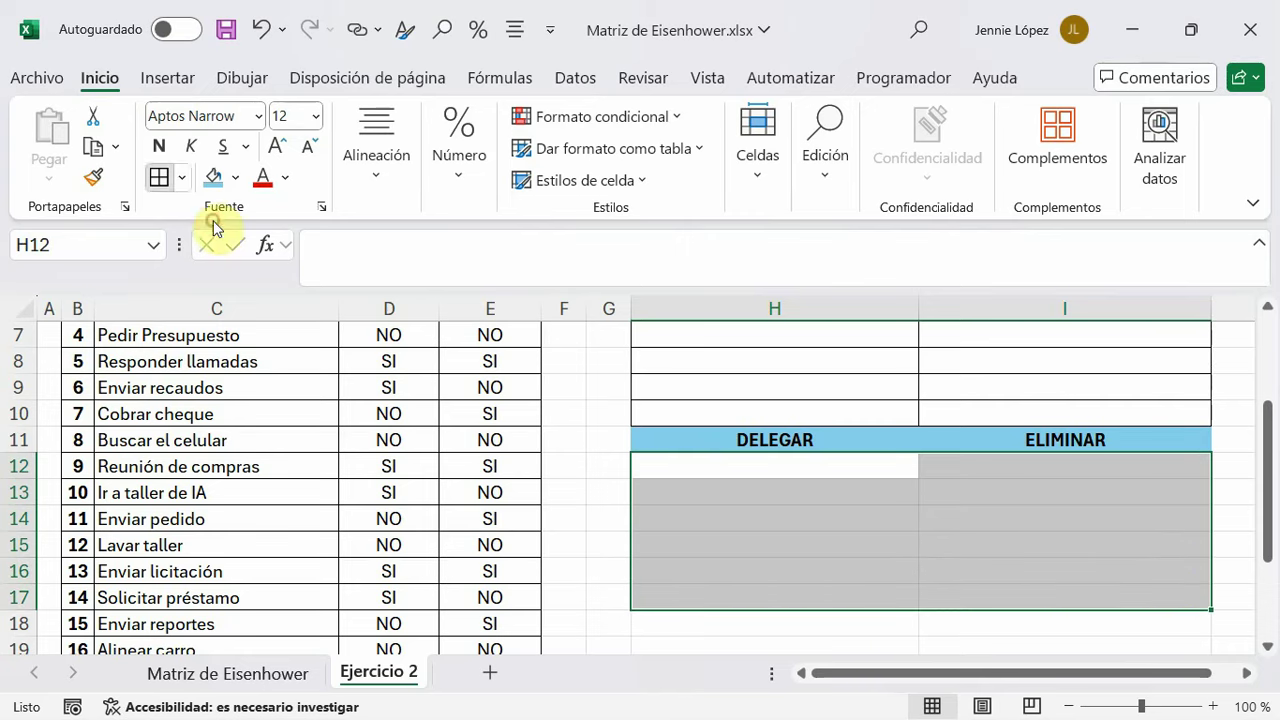
left_click(1034, 543)
scroll(1019, 583, "up", 1)
Select the header cells H11:I11, then the top headers H3:I4
left_click(967, 511)
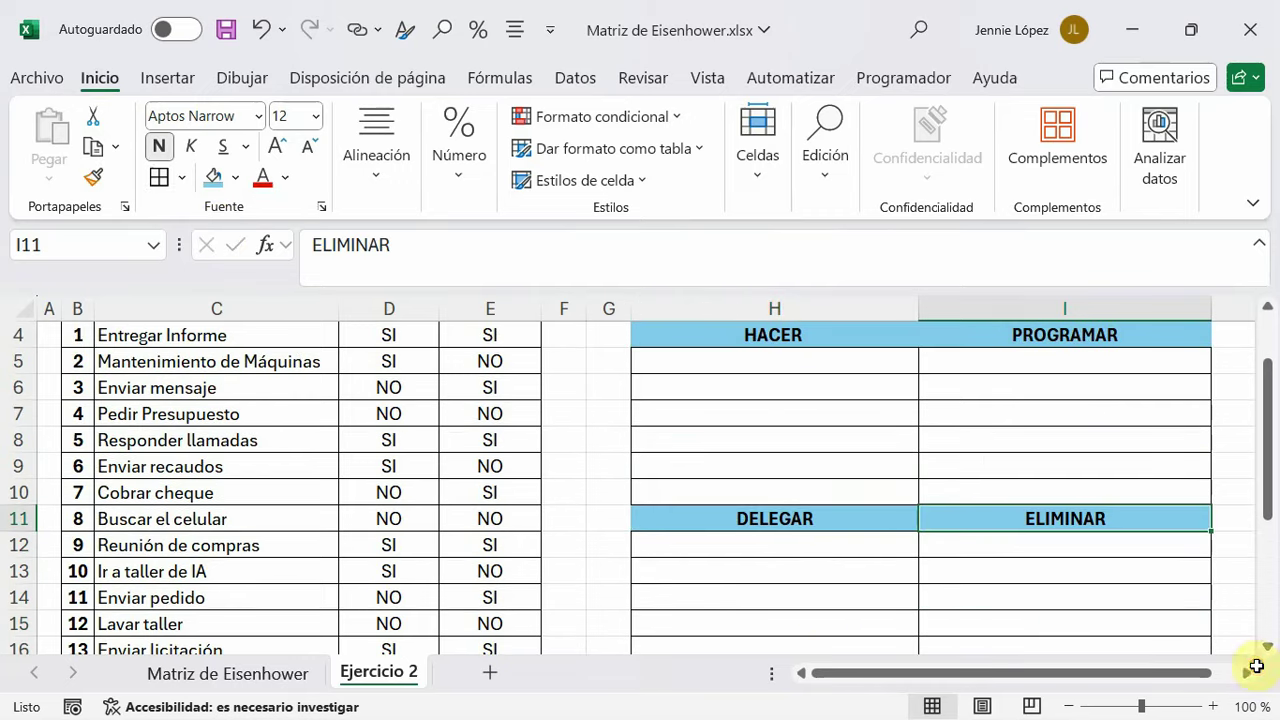
left_click_drag(680, 518, 1004, 519)
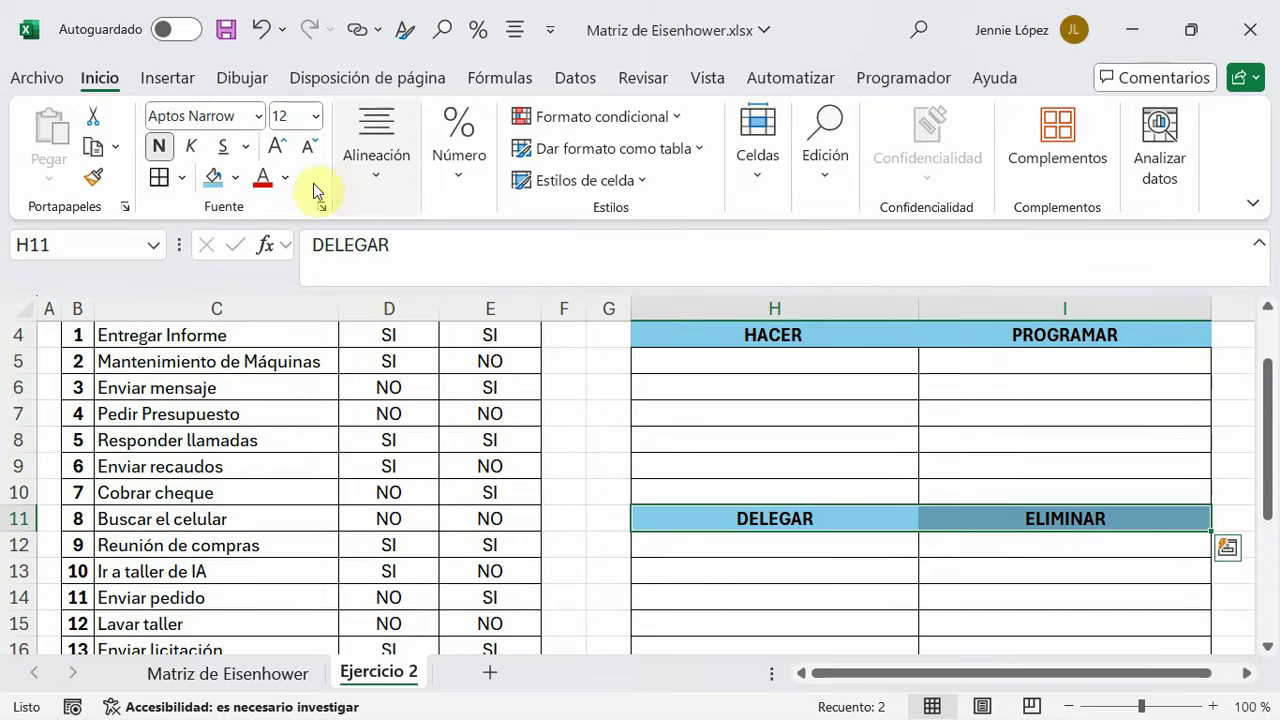
scroll(786, 409, "up", 1)
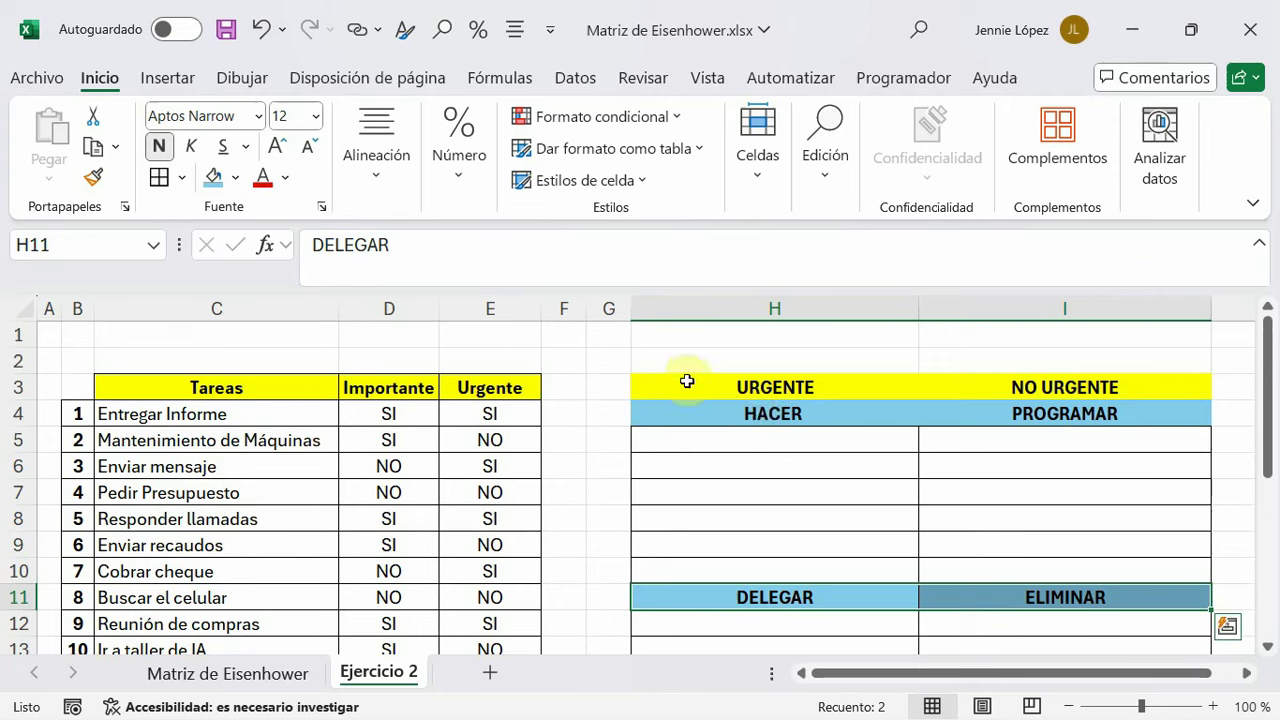
left_click_drag(686, 383, 1035, 412)
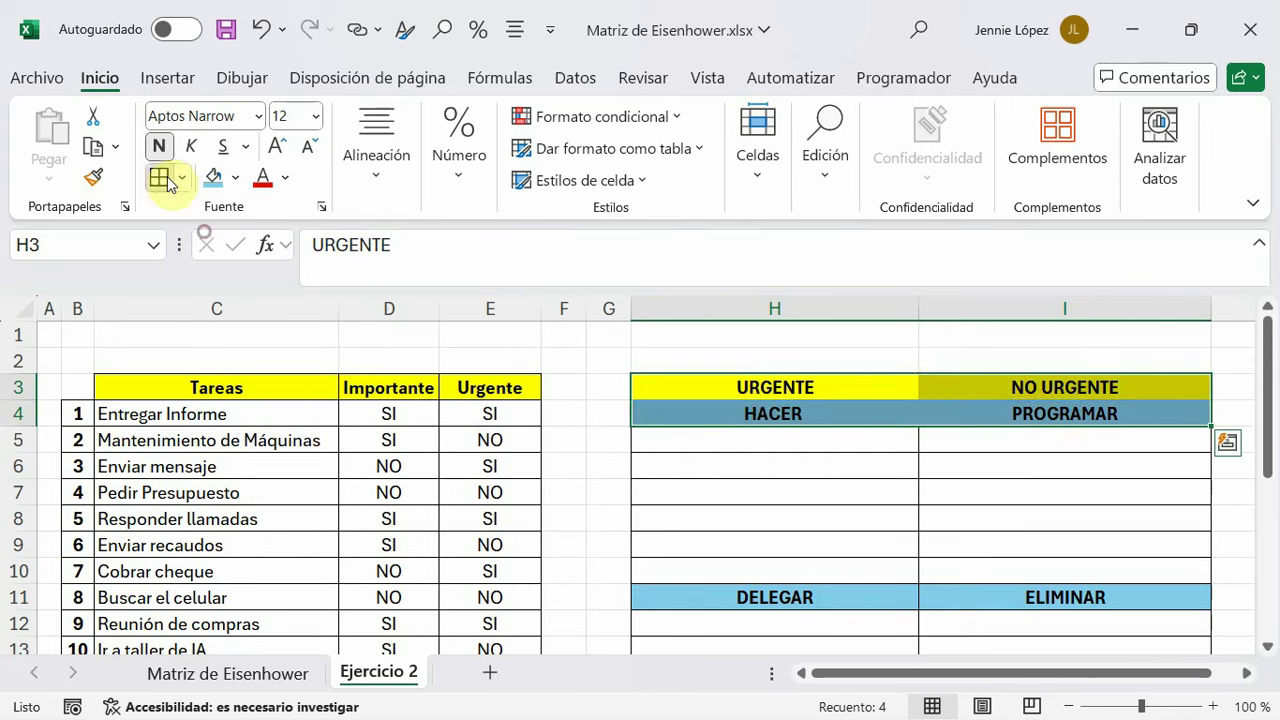
Merge G4:G10 into one tall cell beside the upper quadrants
left_click(826, 519)
scroll(757, 400, "down", 1)
scroll(757, 400, "up", 1)
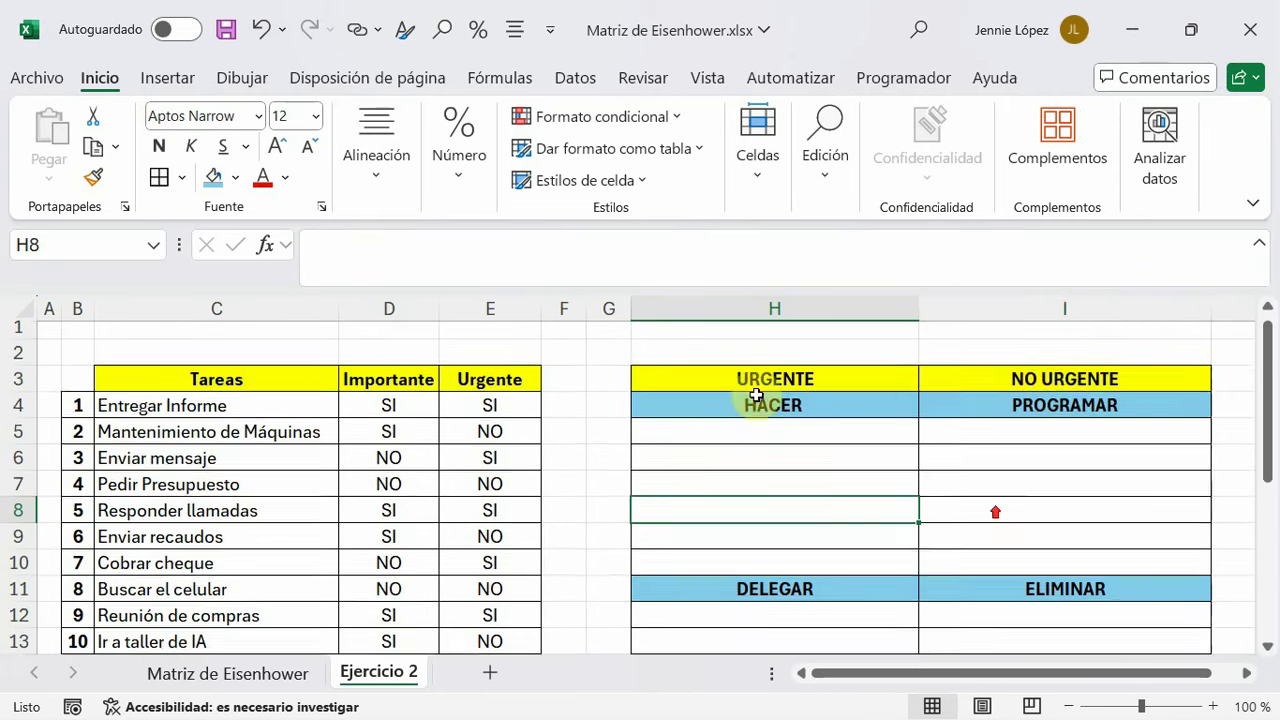
scroll(1000, 415, "down", 1)
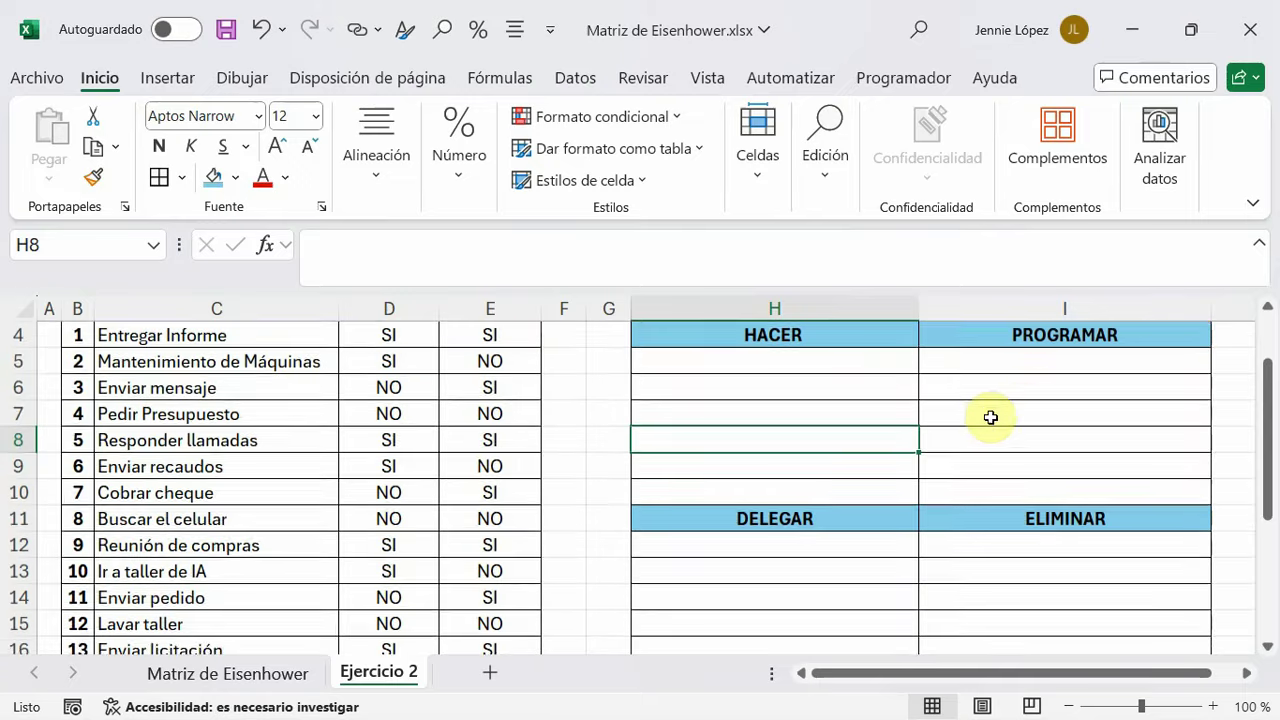
scroll(800, 540, "up", 1)
scroll(922, 624, "down", 1)
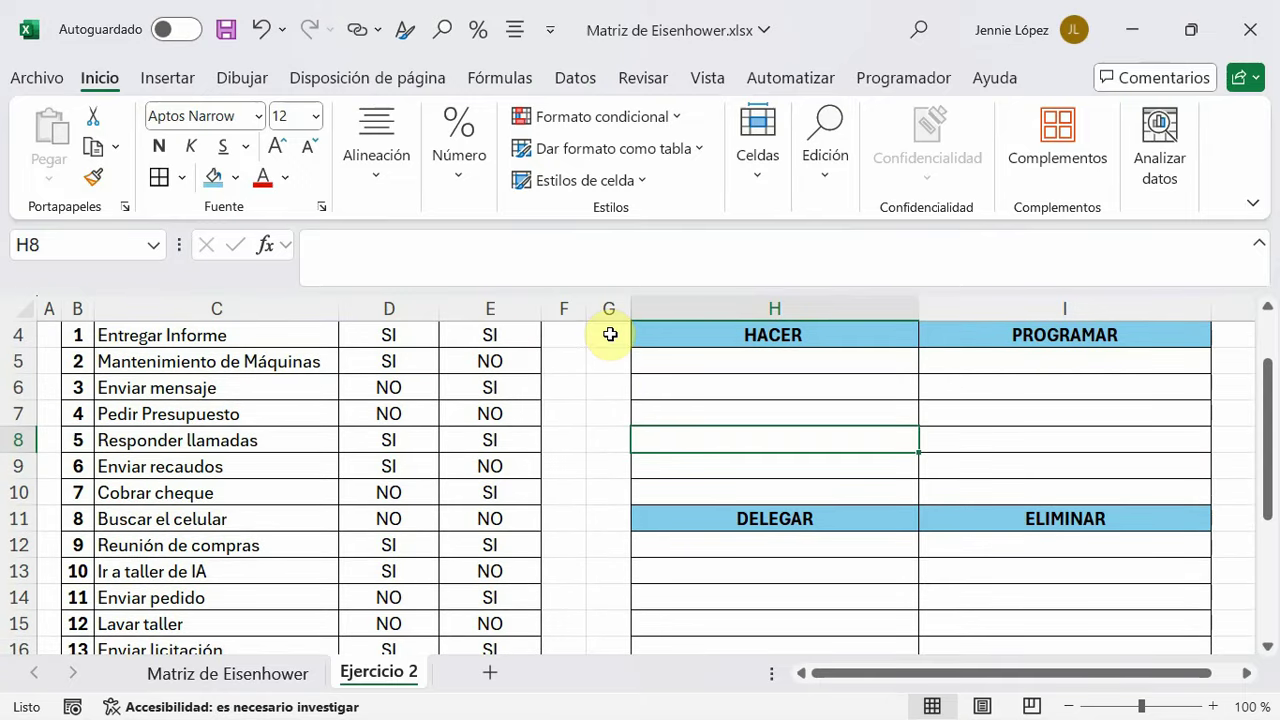
left_click_drag(610, 334, 616, 492)
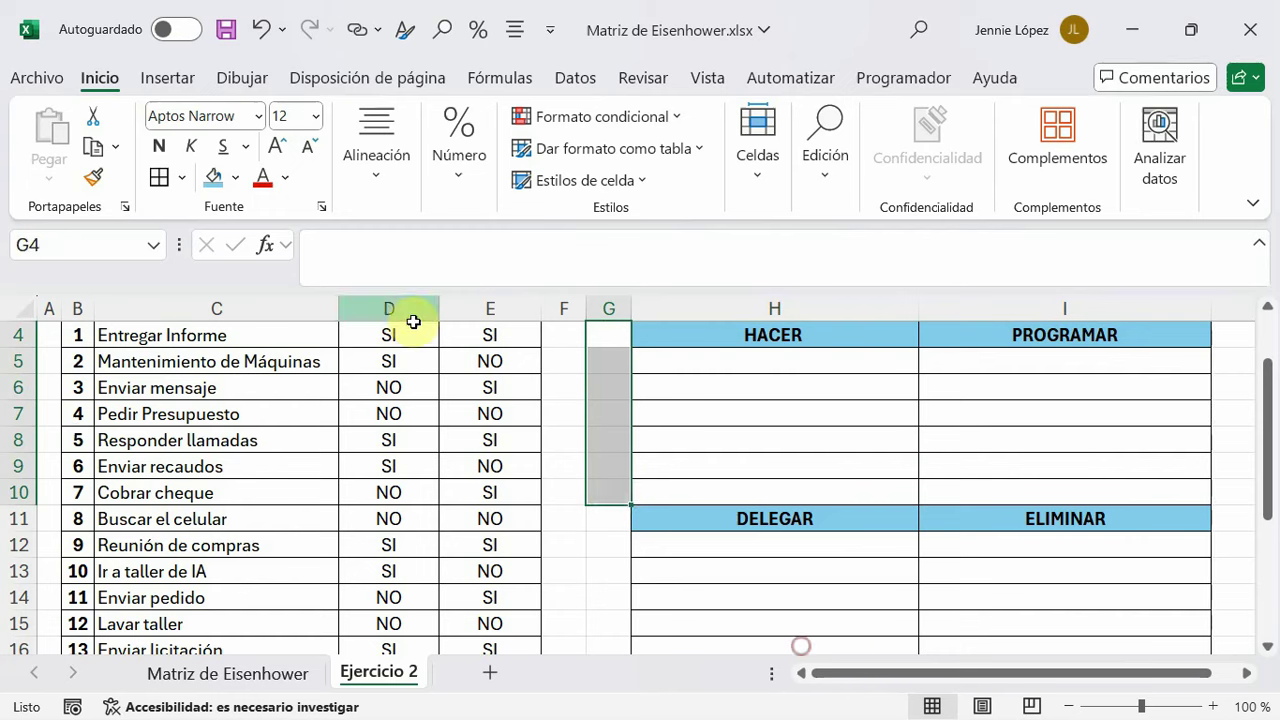
left_click(410, 180)
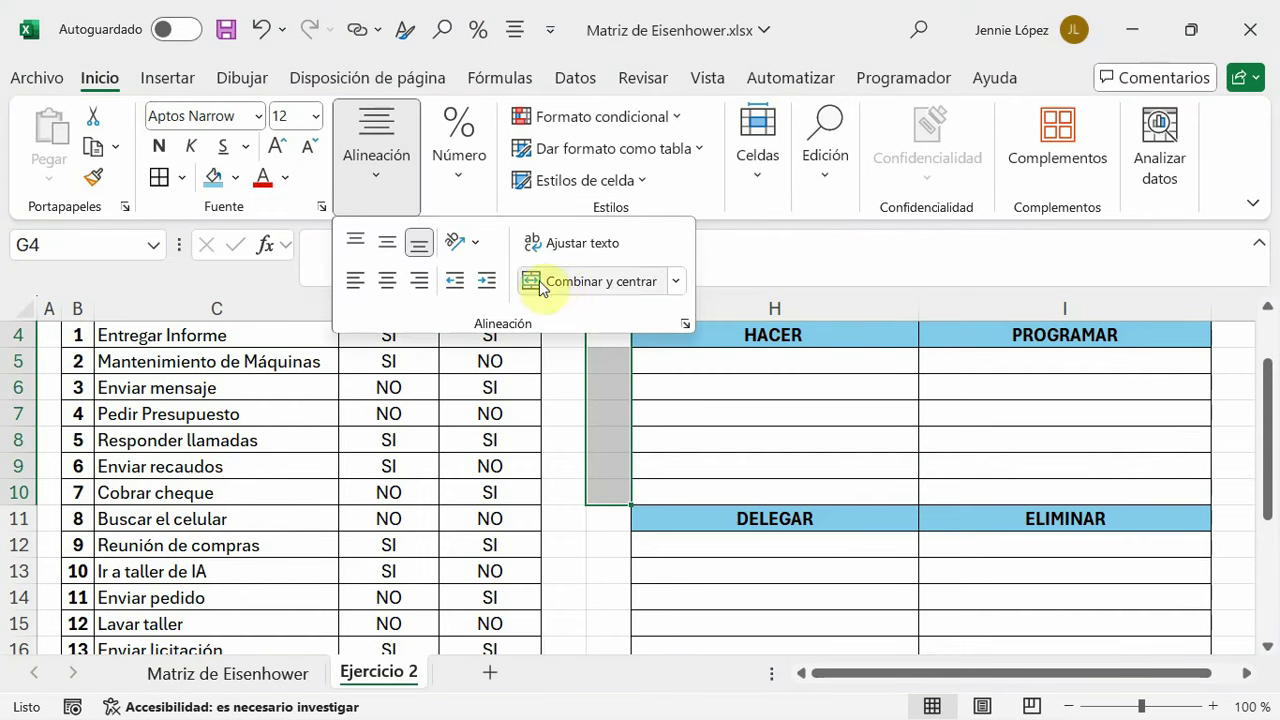
left_click(530, 281)
Merge and center G12:G17 into one tall cell beside DELEGAR and ELIMINAR
scroll(607, 508, "down", 1)
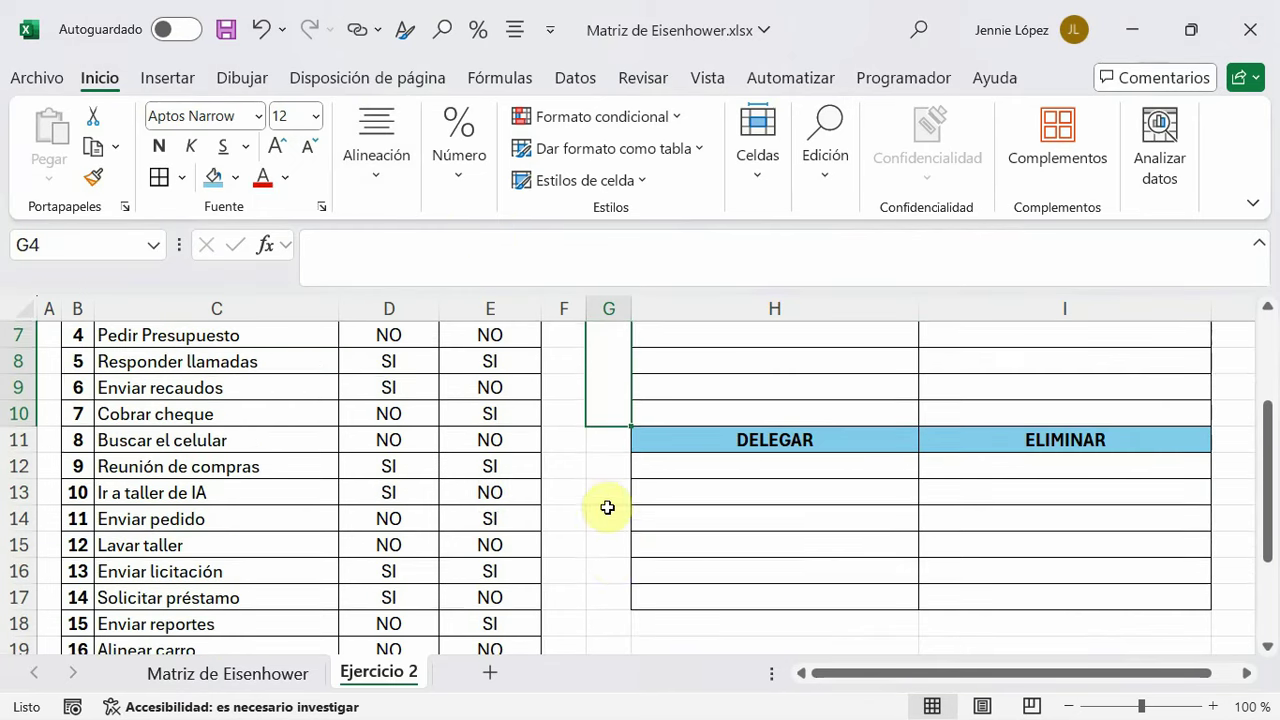
left_click_drag(601, 459, 612, 597)
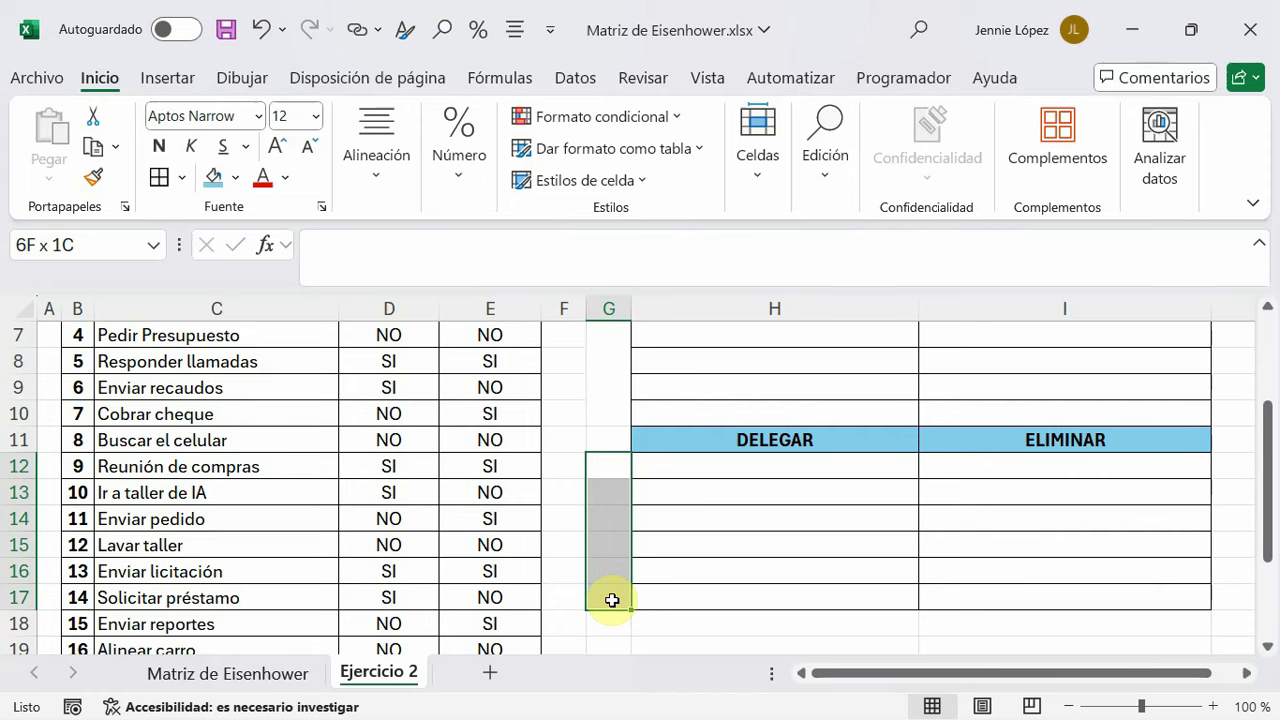
left_click(405, 165)
left_click(523, 281)
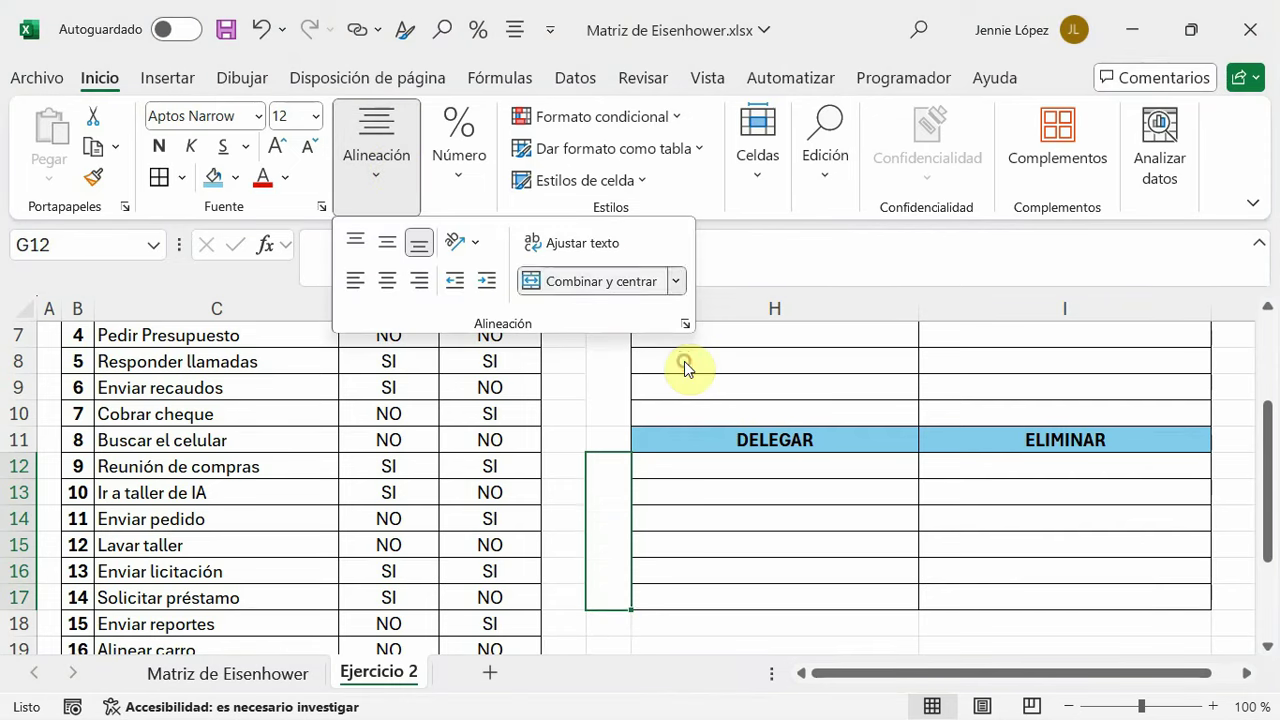
scroll(660, 462, "up", 1)
left_click_drag(608, 334, 629, 494)
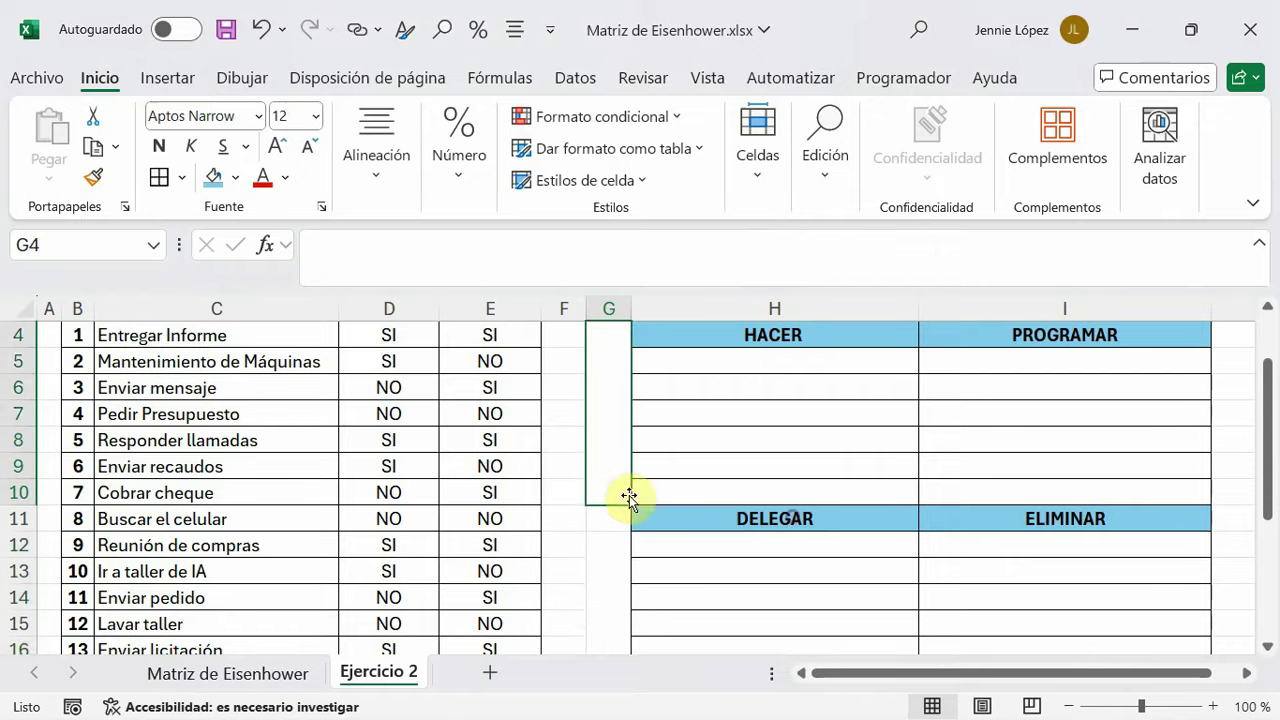
scroll(822, 646, "up", 1)
scroll(648, 508, "down", 2)
scroll(655, 517, "up", 2)
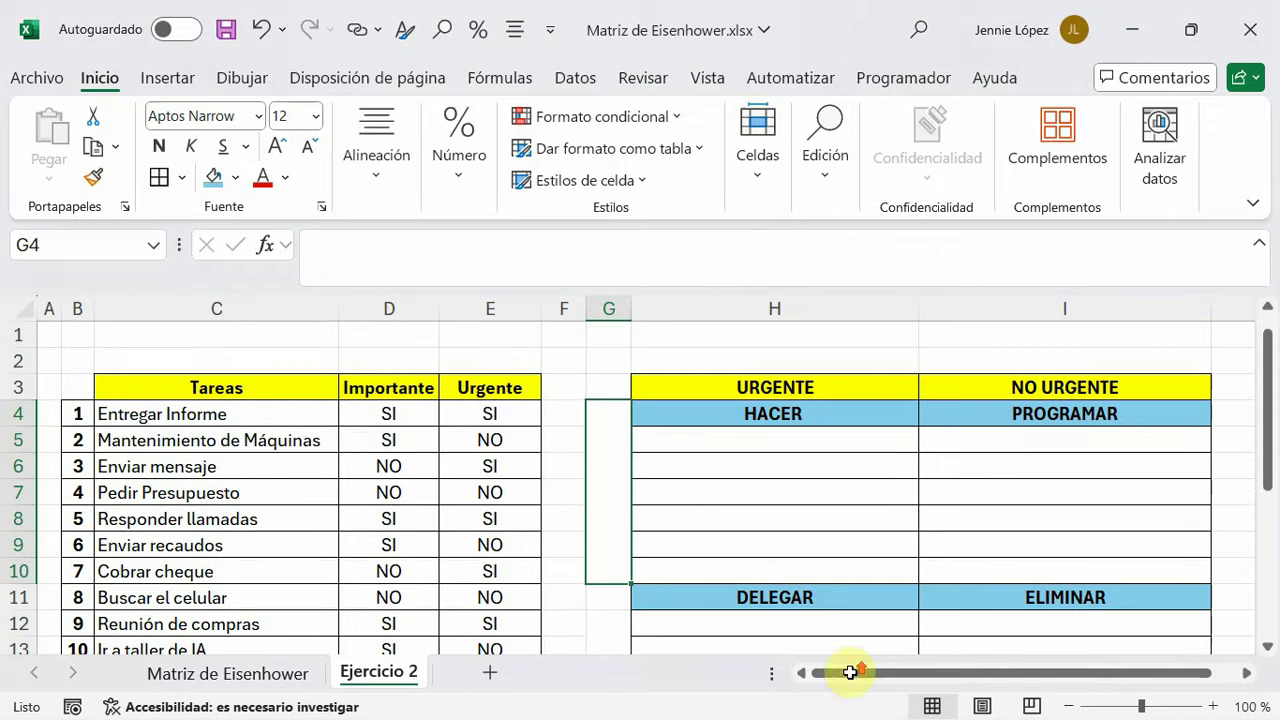
left_click(500, 265)
type("IMPORTANTE")
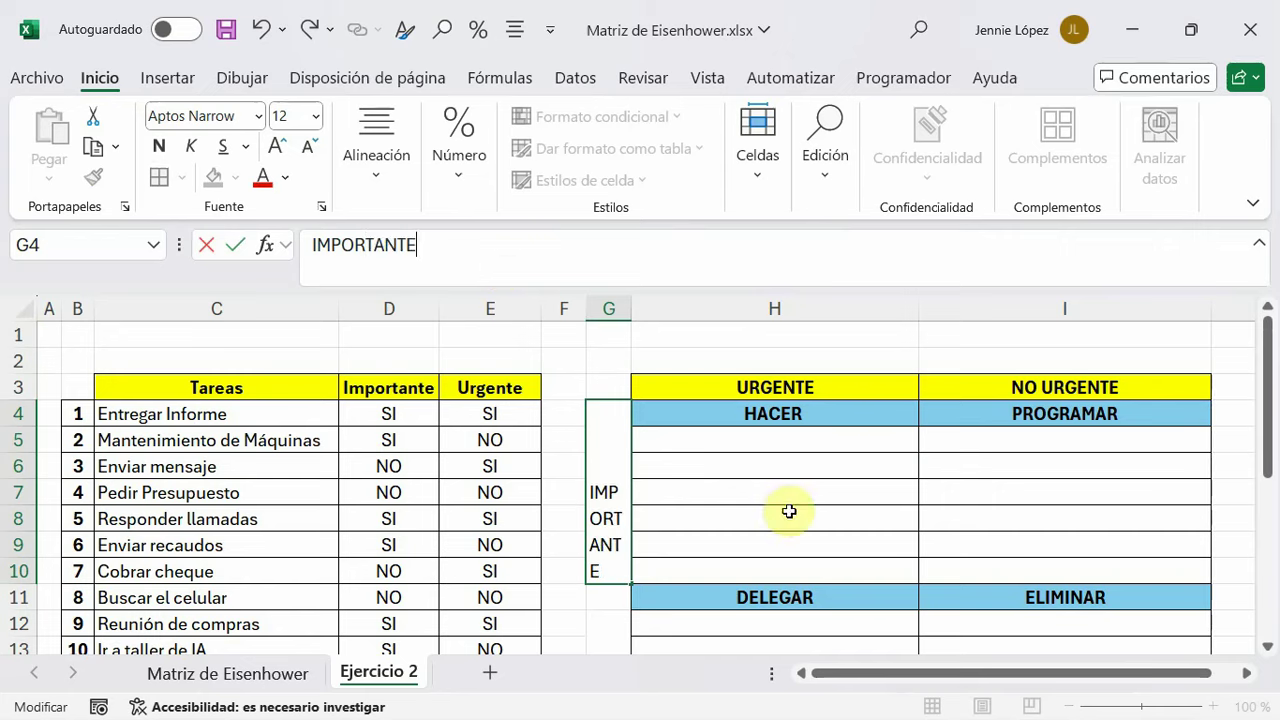
Enter IMPORTANTE in merged G4, turn it to read vertically and centre it vertically
left_click(786, 512)
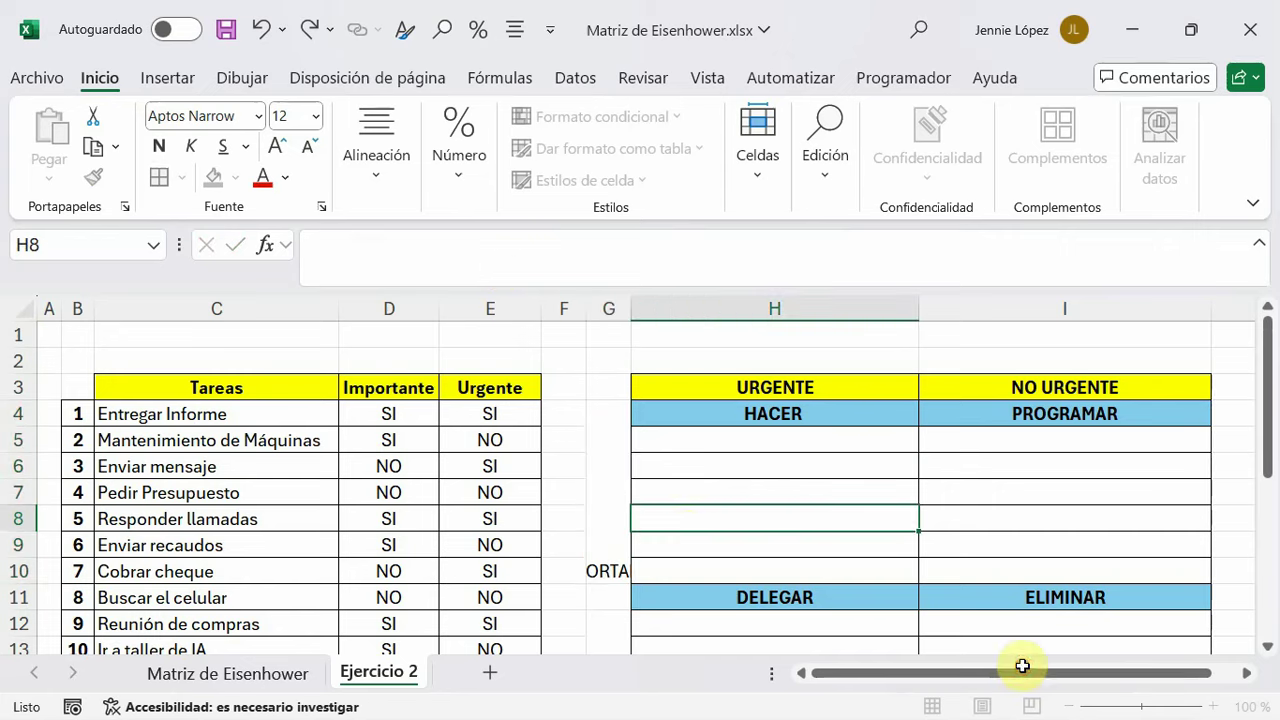
left_click(617, 553)
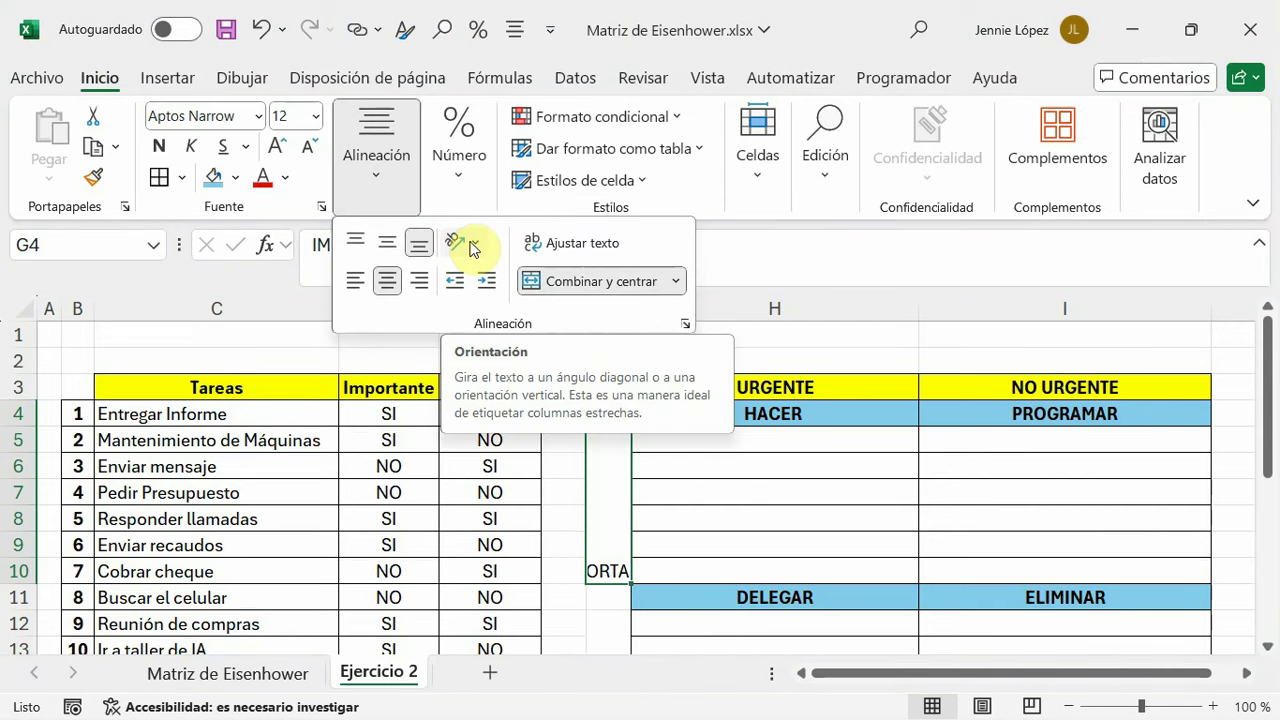
left_click(474, 249)
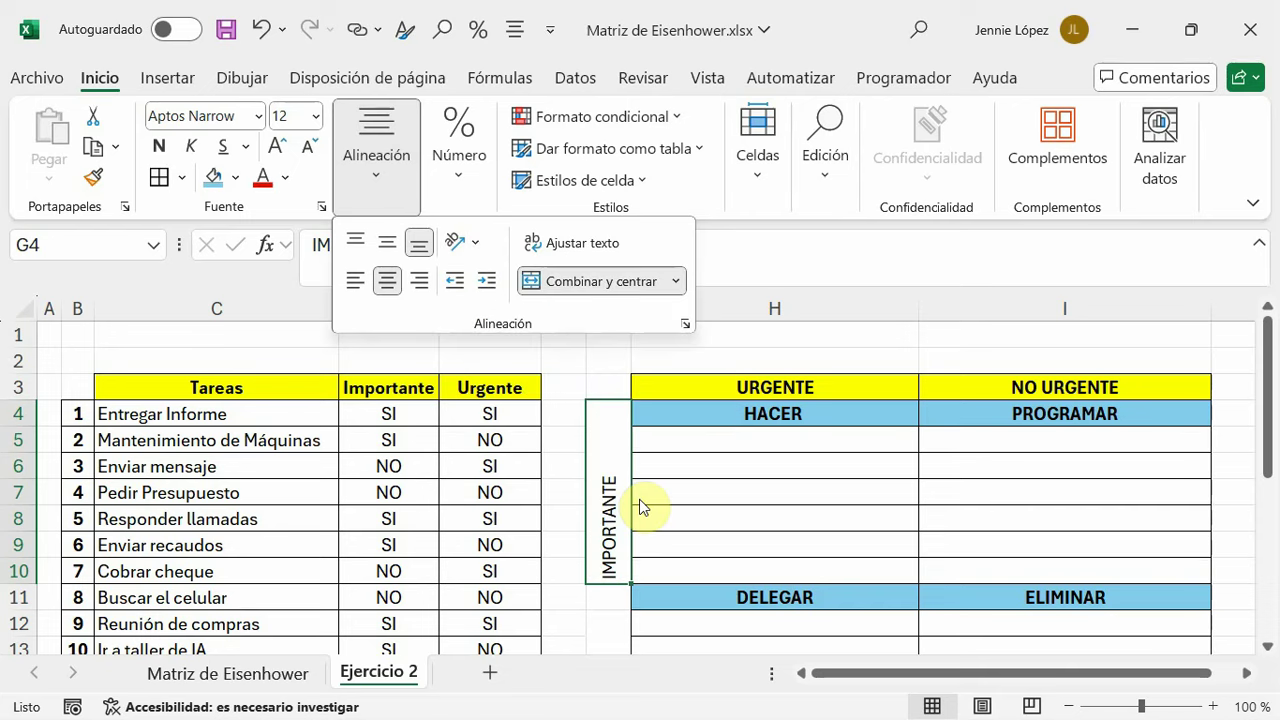
left_click(481, 231)
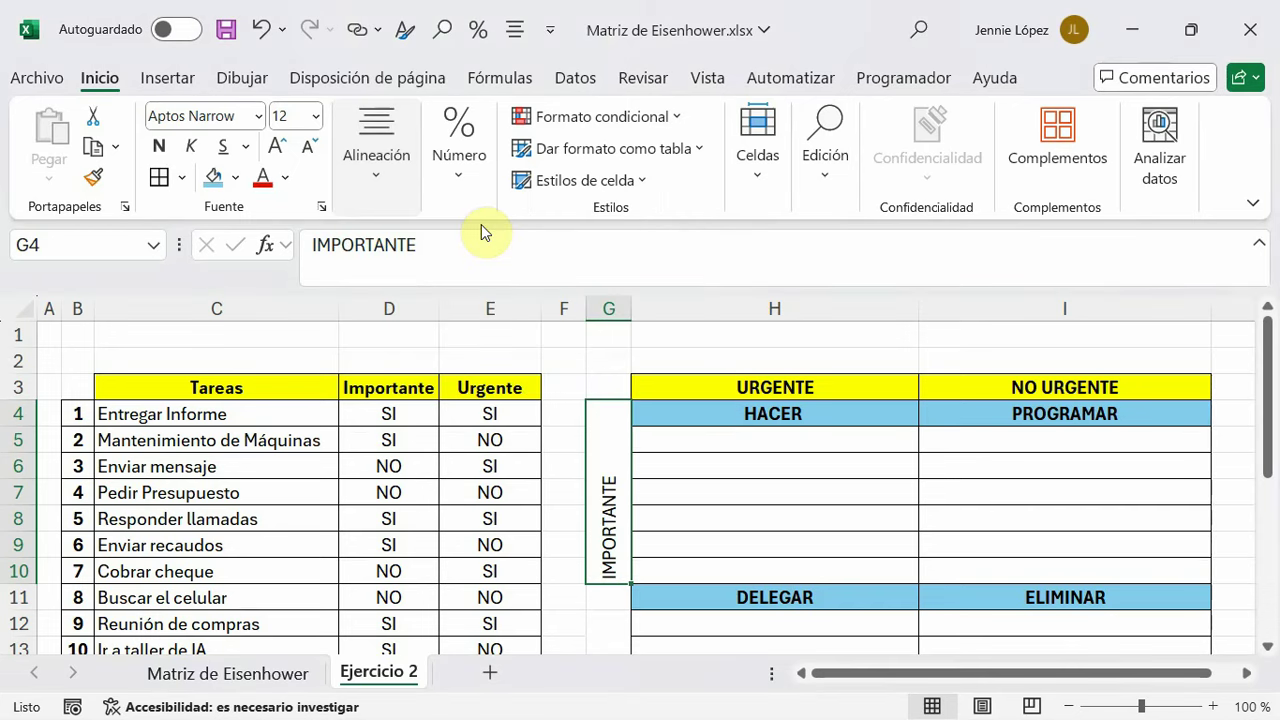
left_click(373, 170)
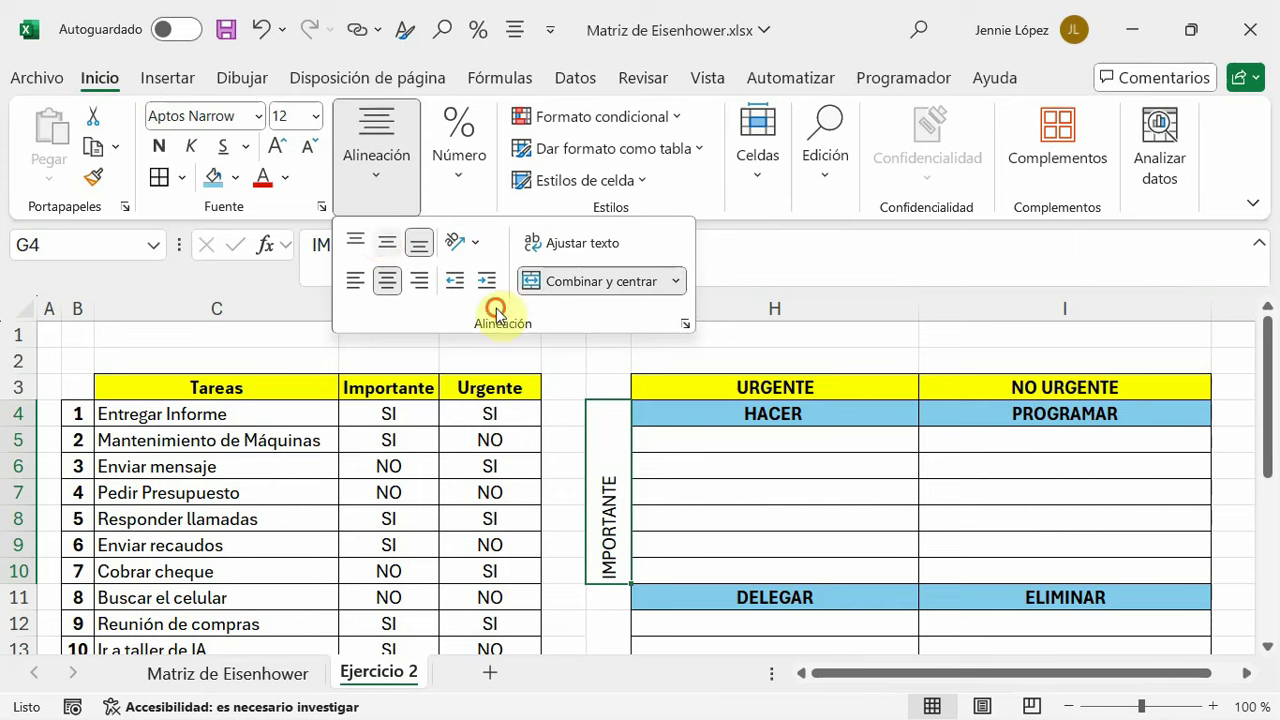
left_click(387, 243)
left_click(158, 146)
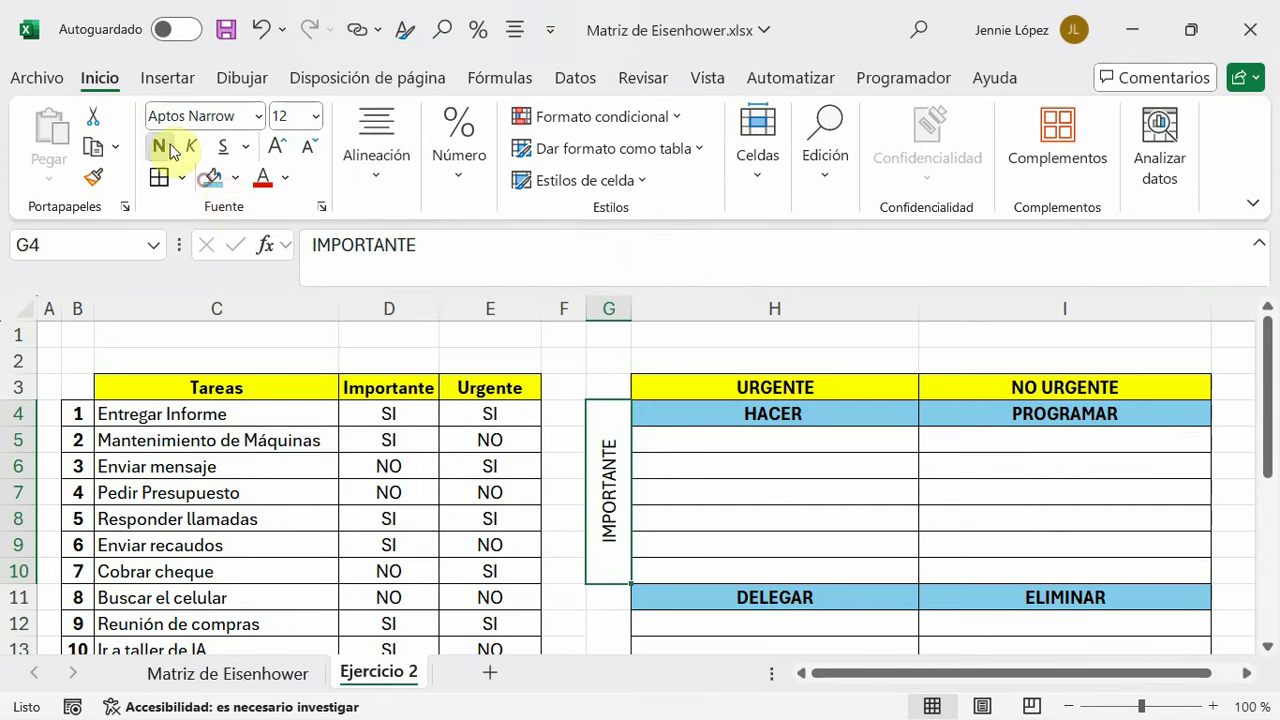
Make the IMPORTANTE label bold, narrow column G, and give the block a yellow fill
left_click(212, 177)
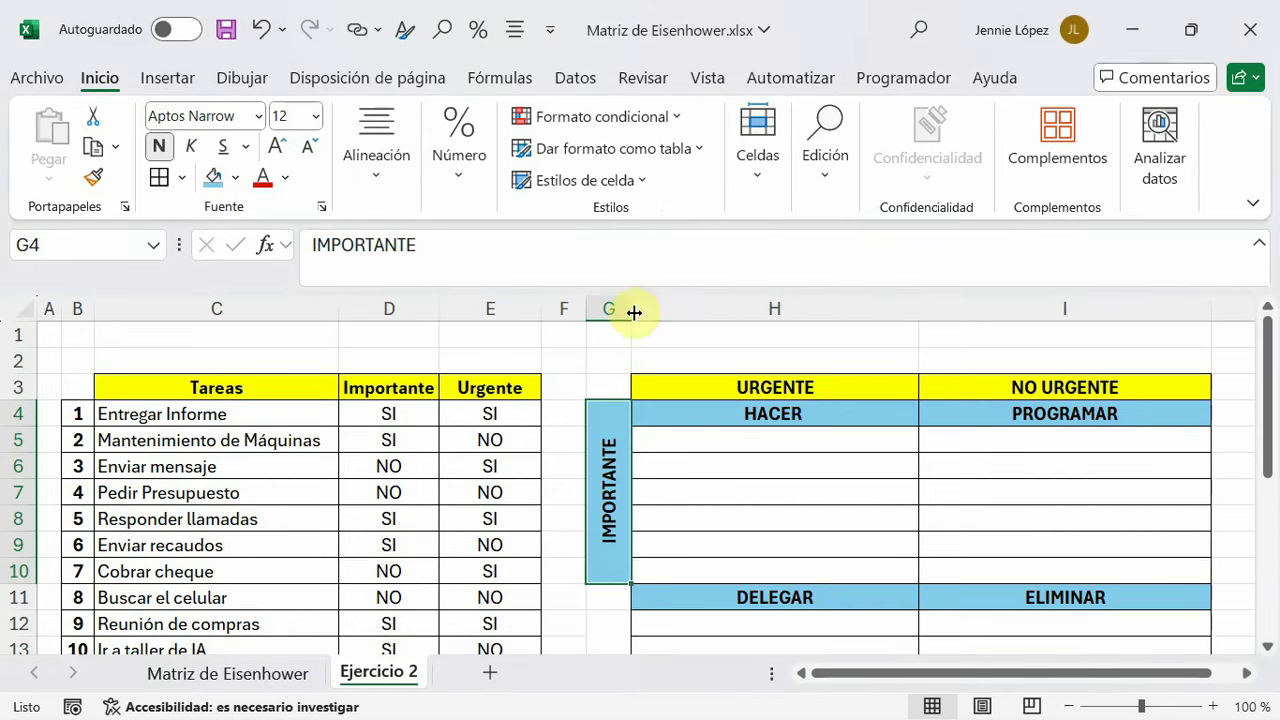
left_click_drag(632, 309, 623, 321)
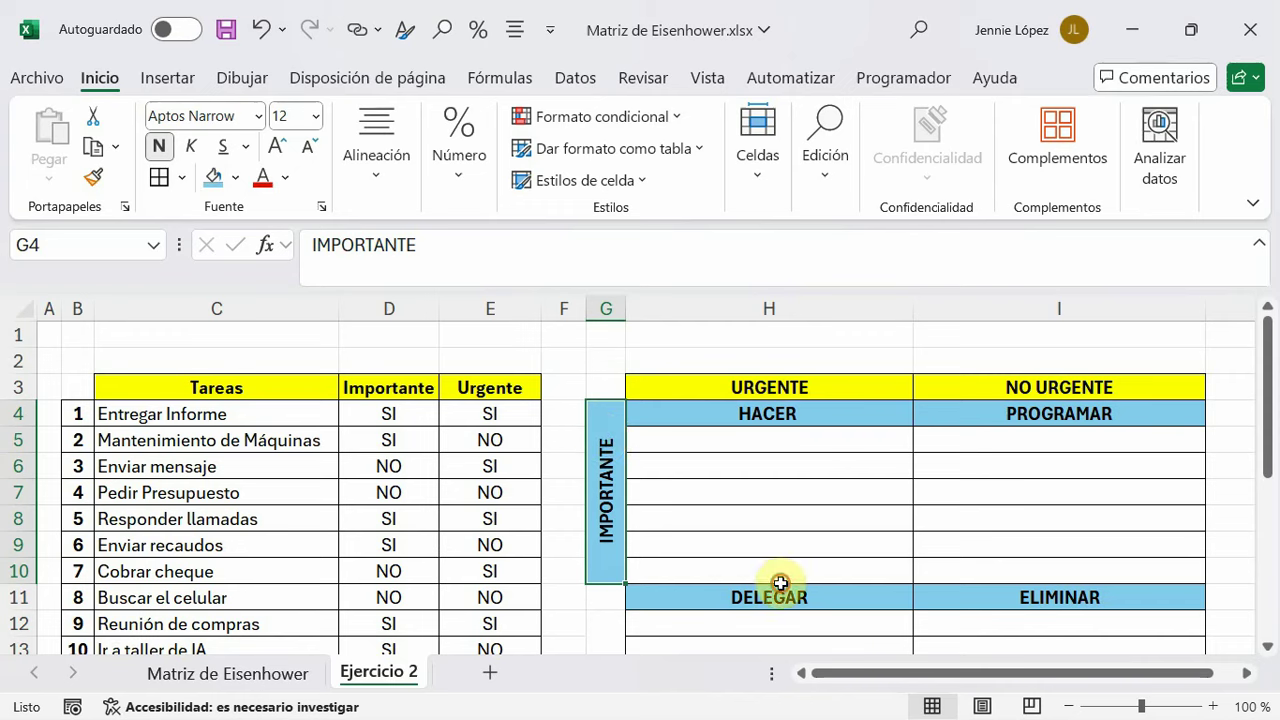
left_click(235, 177)
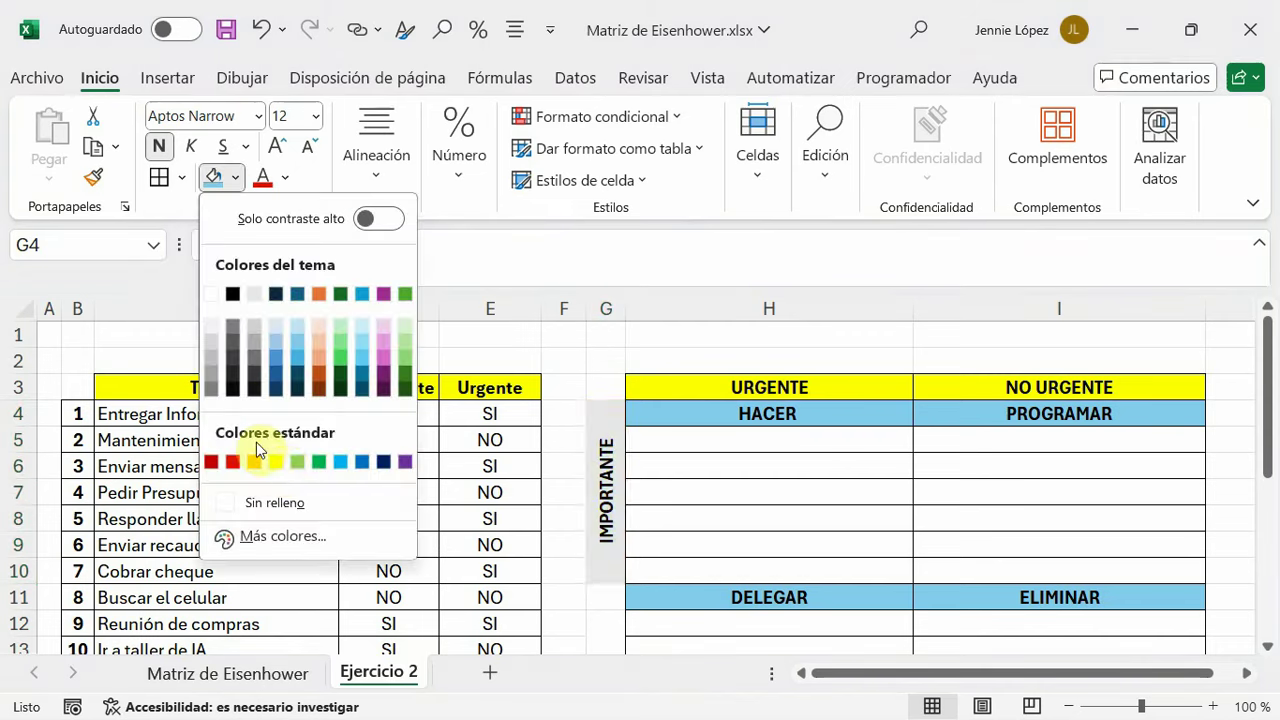
left_click(276, 461)
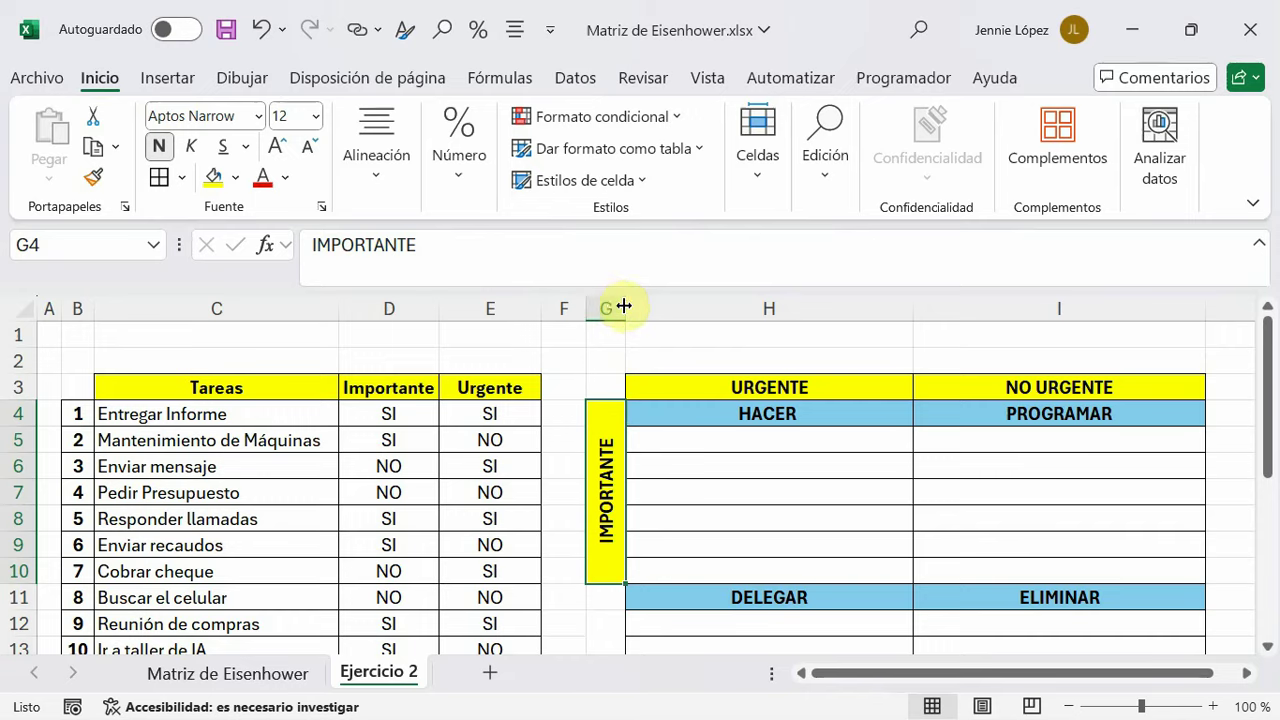
left_click_drag(623, 306, 619, 306)
scroll(616, 515, "down", 2)
Enter NO IMPORTANE in the merged block G12:G17
left_click_drag(603, 462, 603, 597)
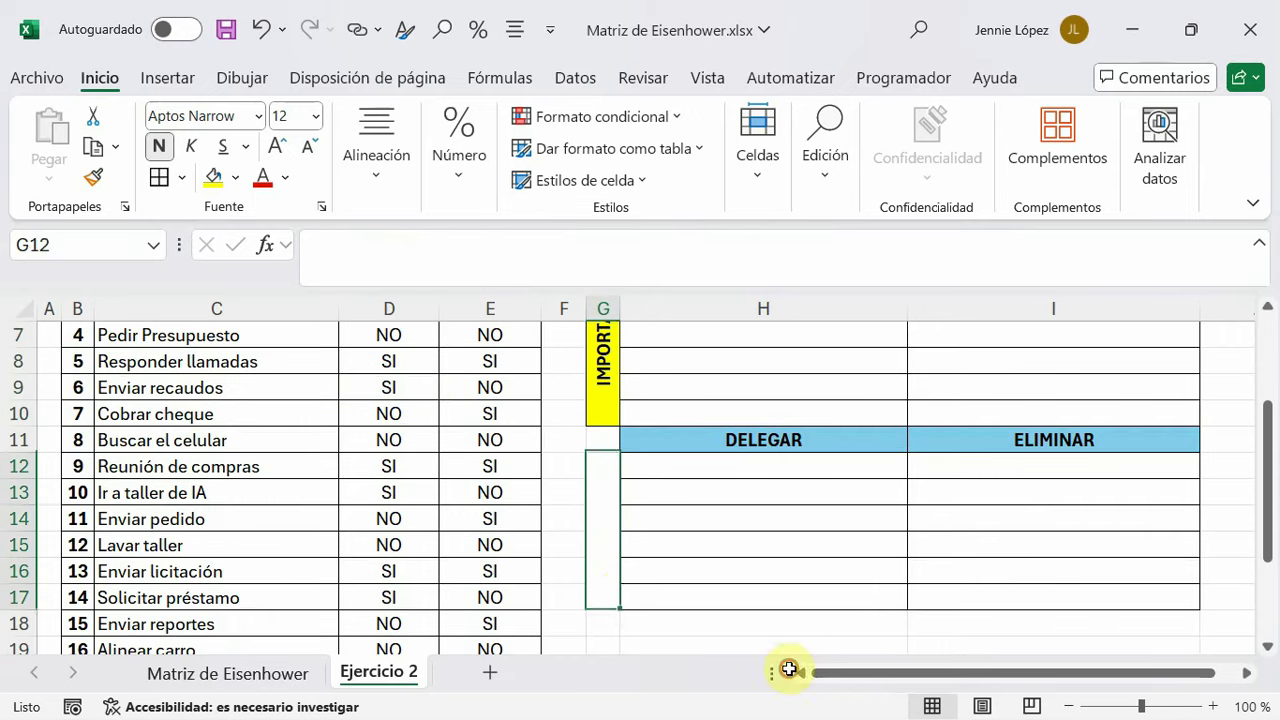
left_click(339, 256)
type("NO IM")
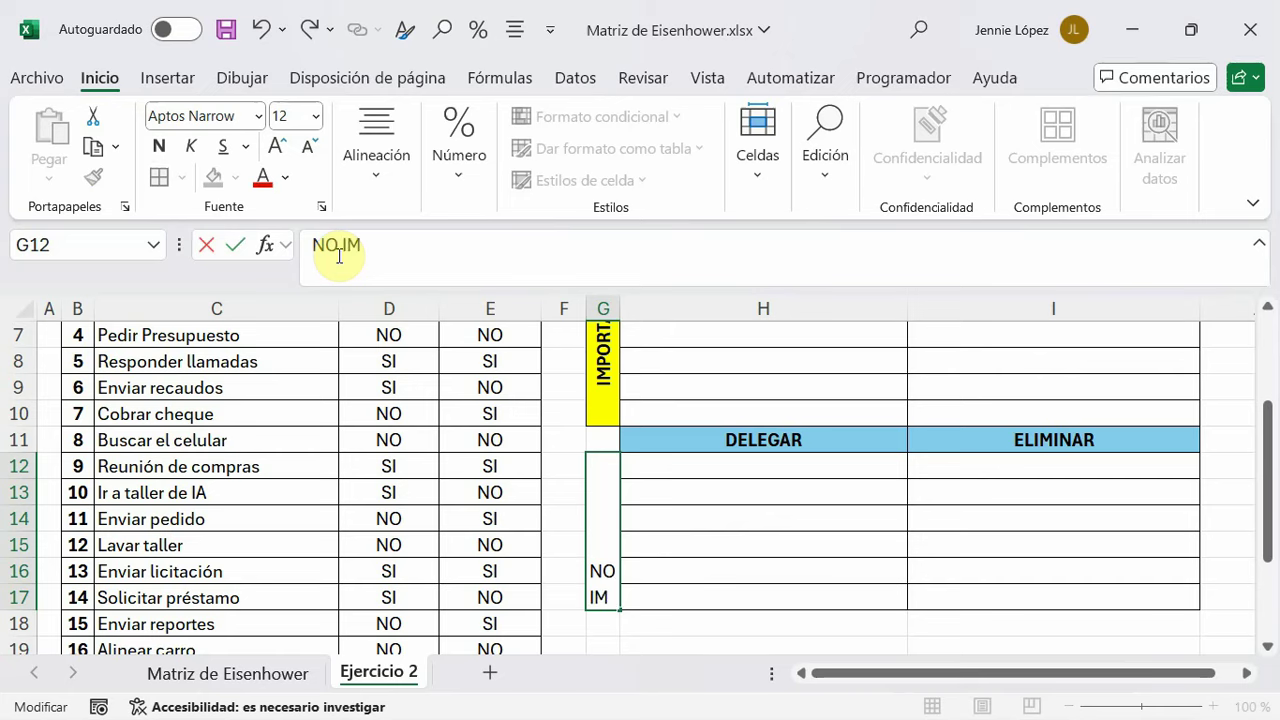
type("PORTANE")
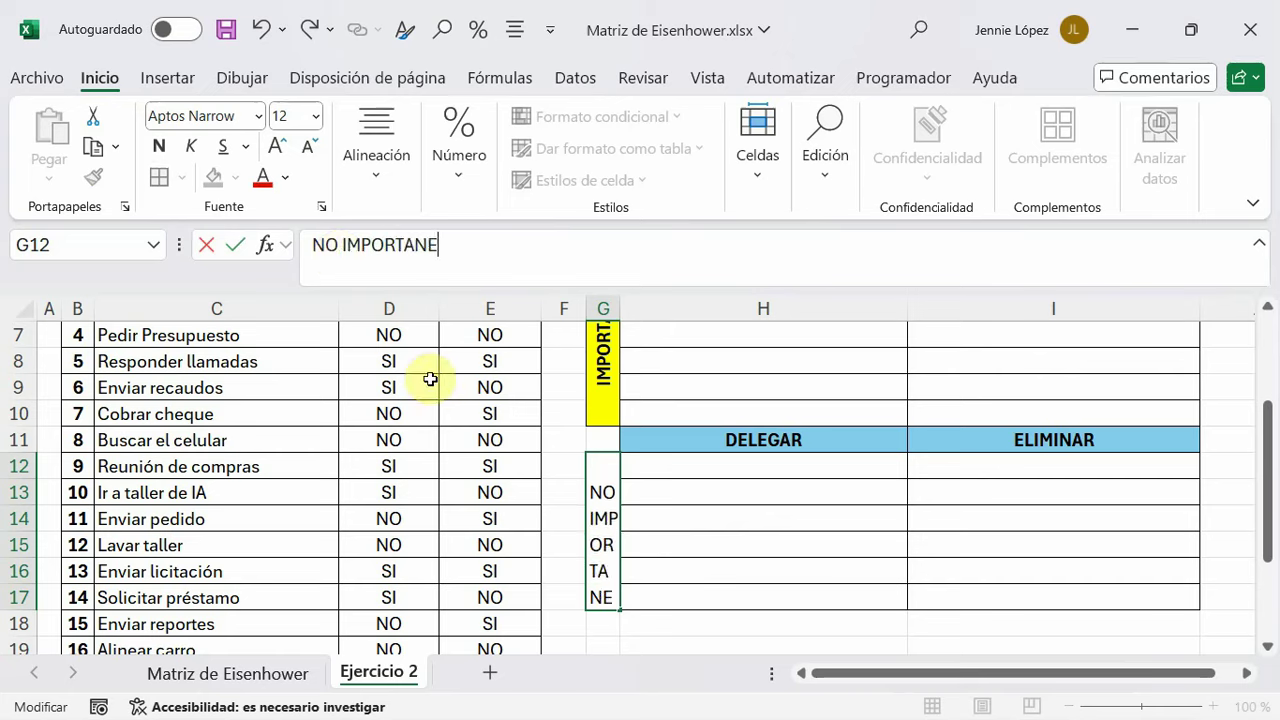
left_click(655, 596)
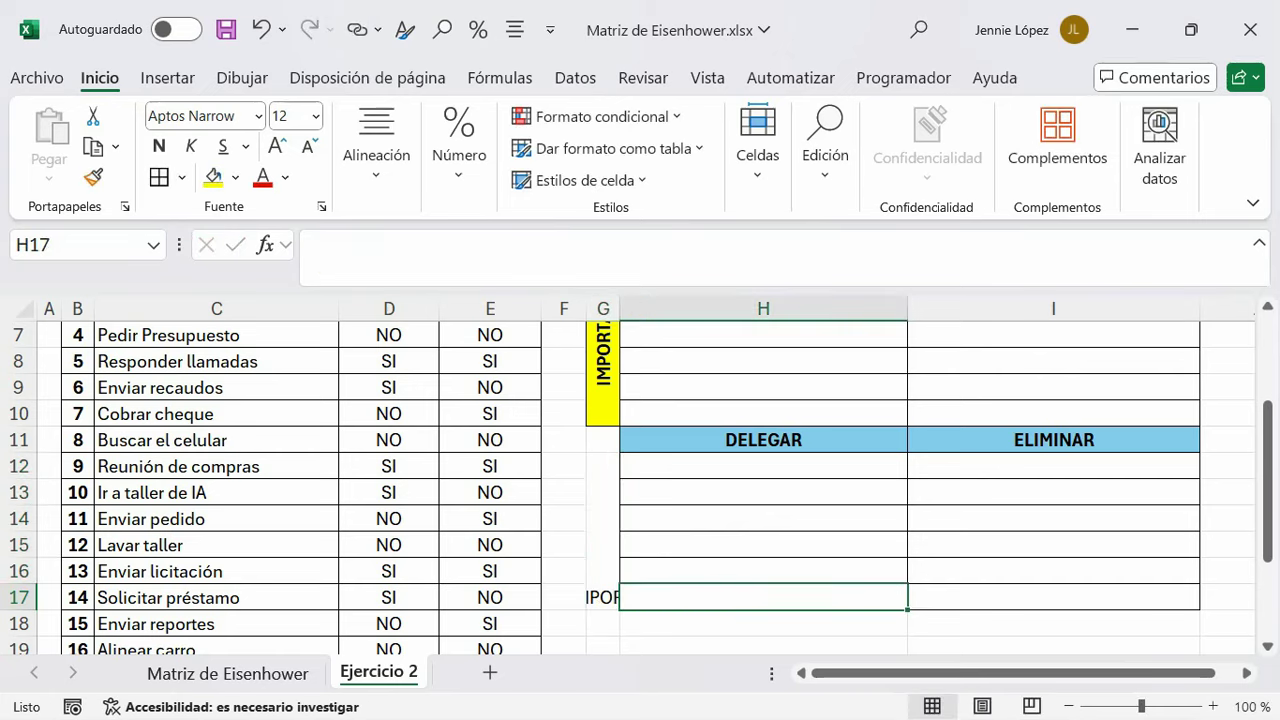
Copy the IMPORTANTE block's formatting onto the NO IMPORTANE block with Copiar formato
left_click(608, 568)
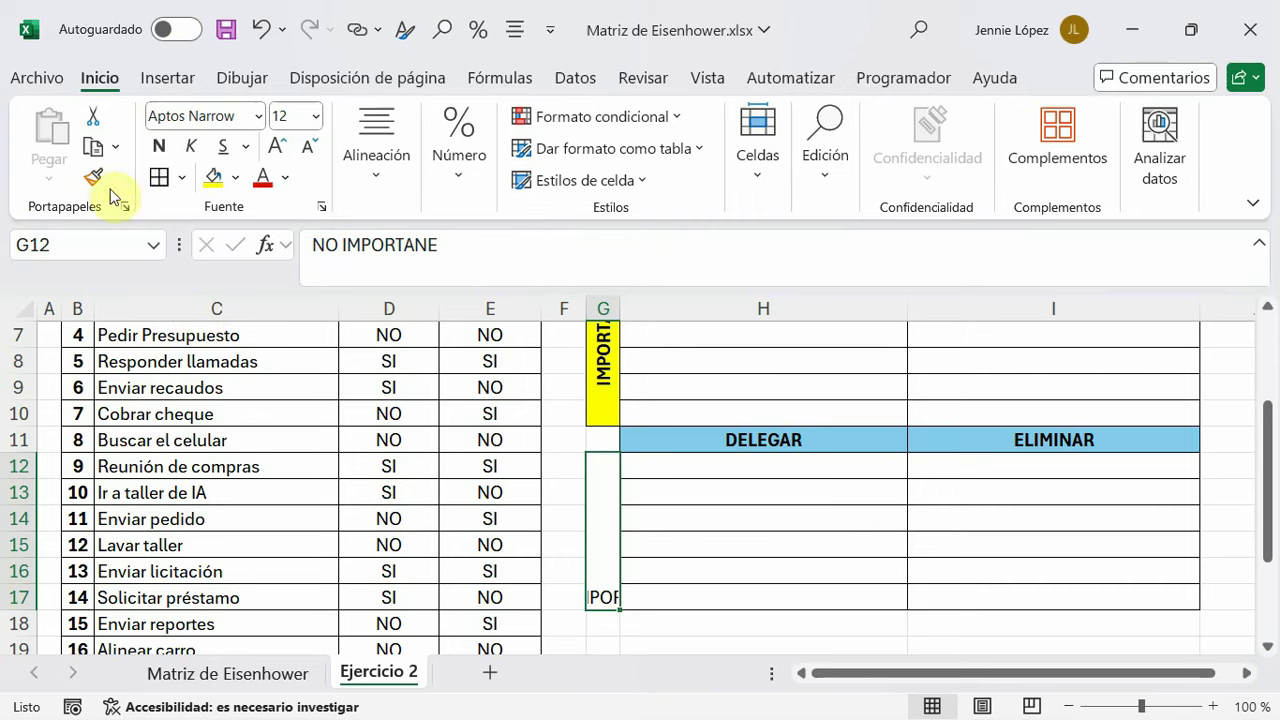
left_click(597, 365)
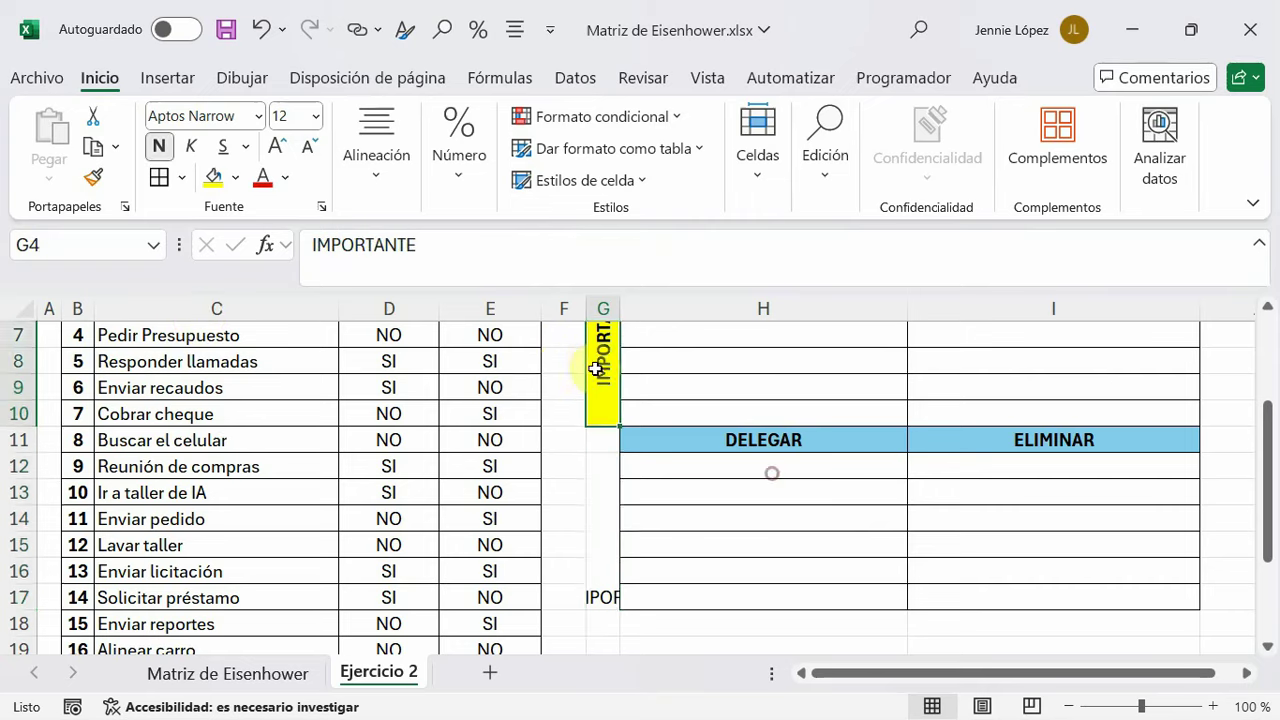
scroll(775, 476, "up", 1)
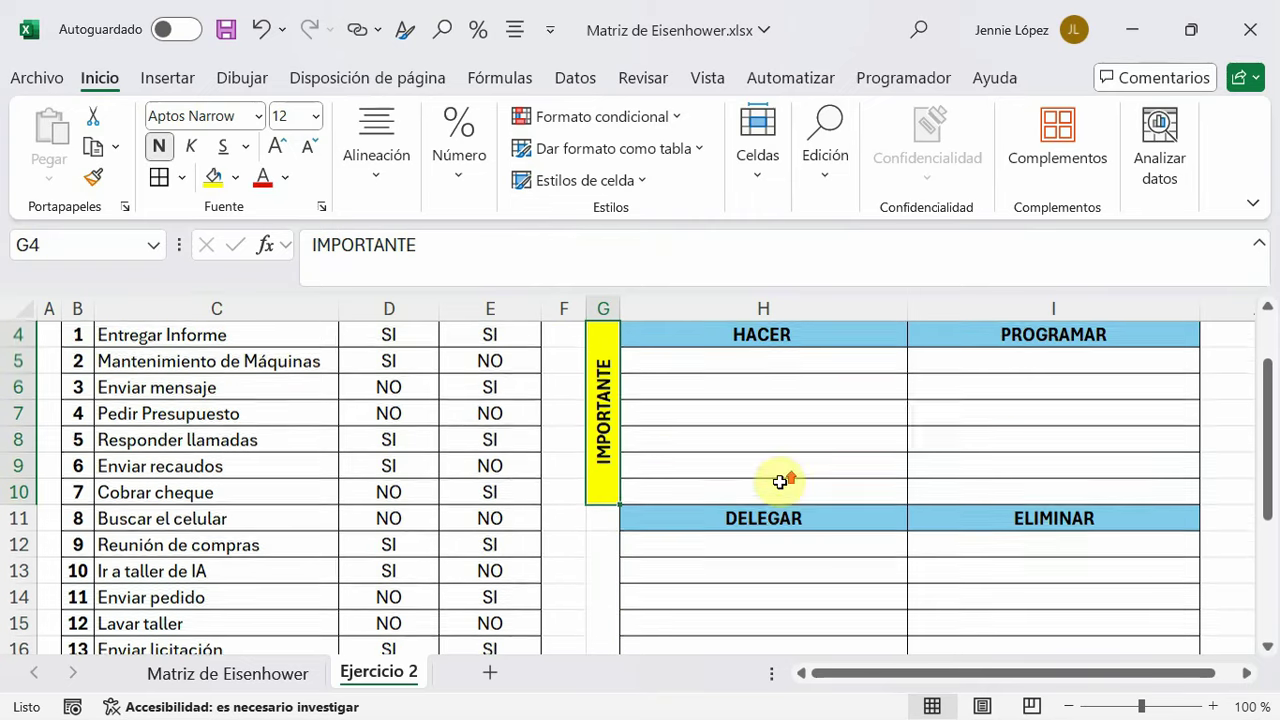
left_click(93, 177)
left_click(603, 571)
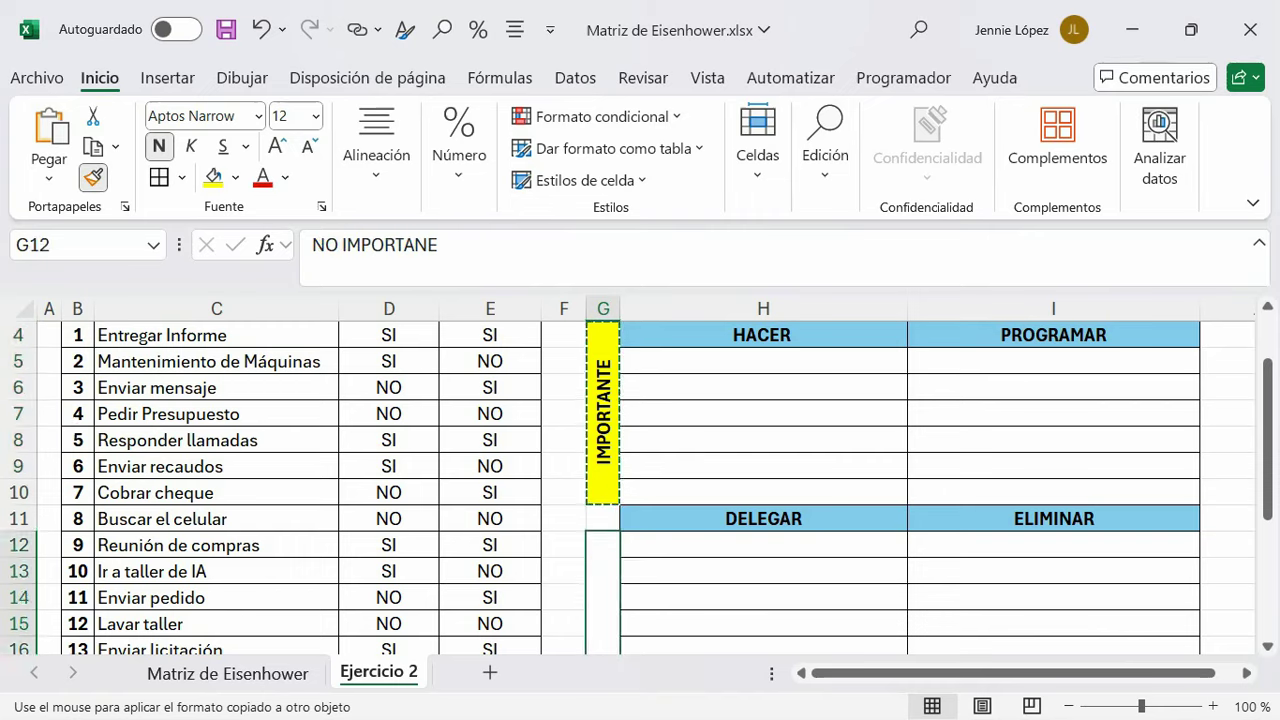
Check that the IMPORTANTE and NO IMPORTANE labels now share the same vertical yellow bold style
scroll(657, 586, "down", 2)
left_click(688, 572)
scroll(680, 591, "up", 2)
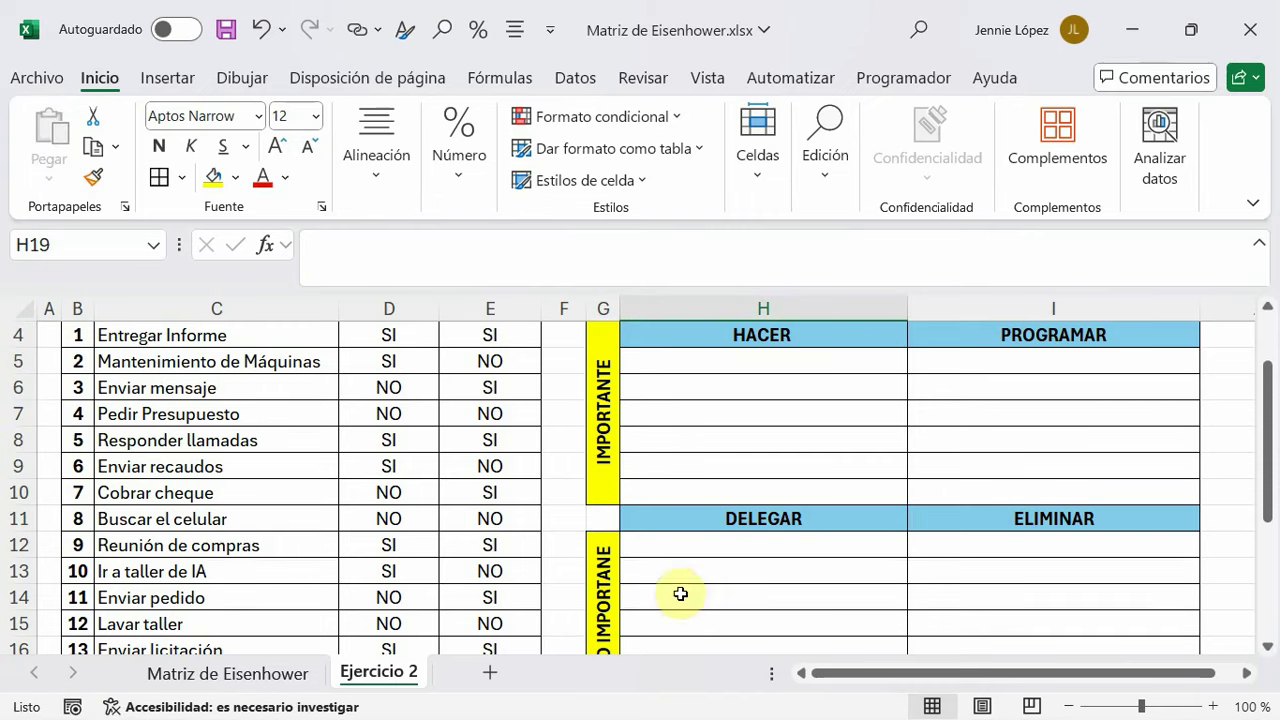
left_click(613, 461)
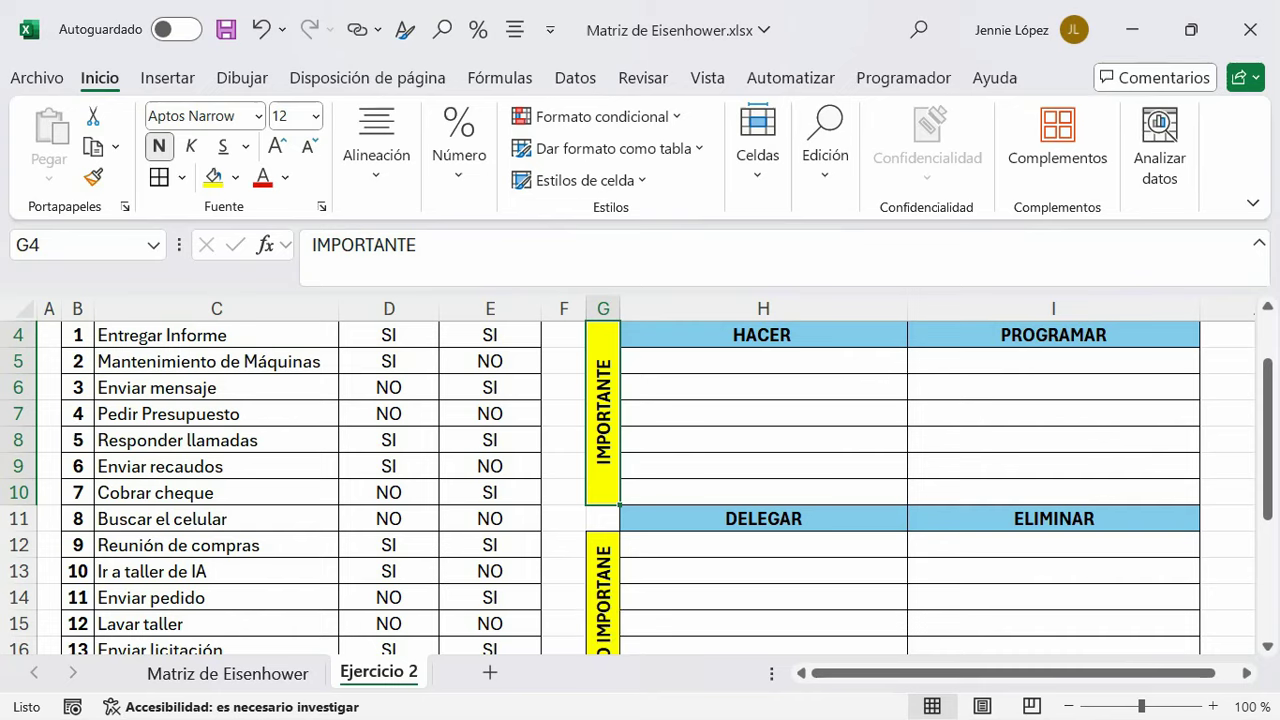
left_click(605, 615)
left_click(800, 598)
scroll(1060, 600, "up", 1)
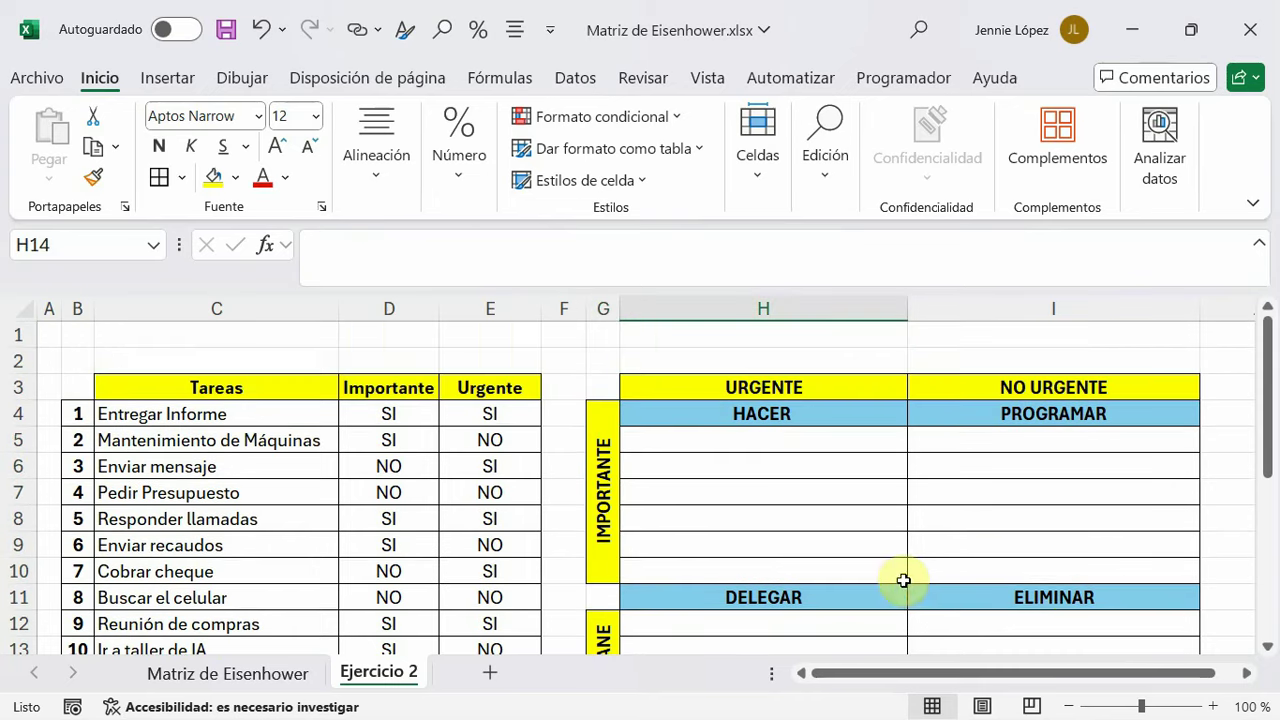
scroll(903, 575, "down", 2)
scroll(905, 567, "up", 2)
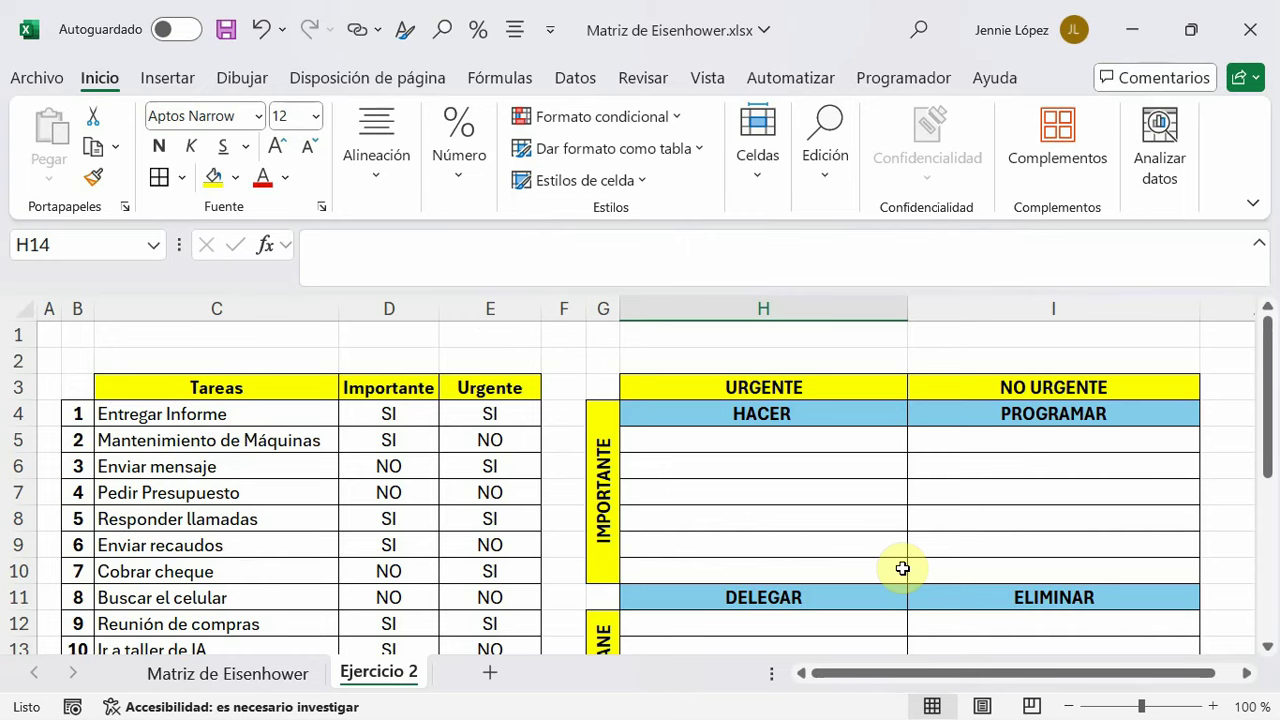
scroll(903, 560, "down", 1)
scroll(867, 495, "up", 1)
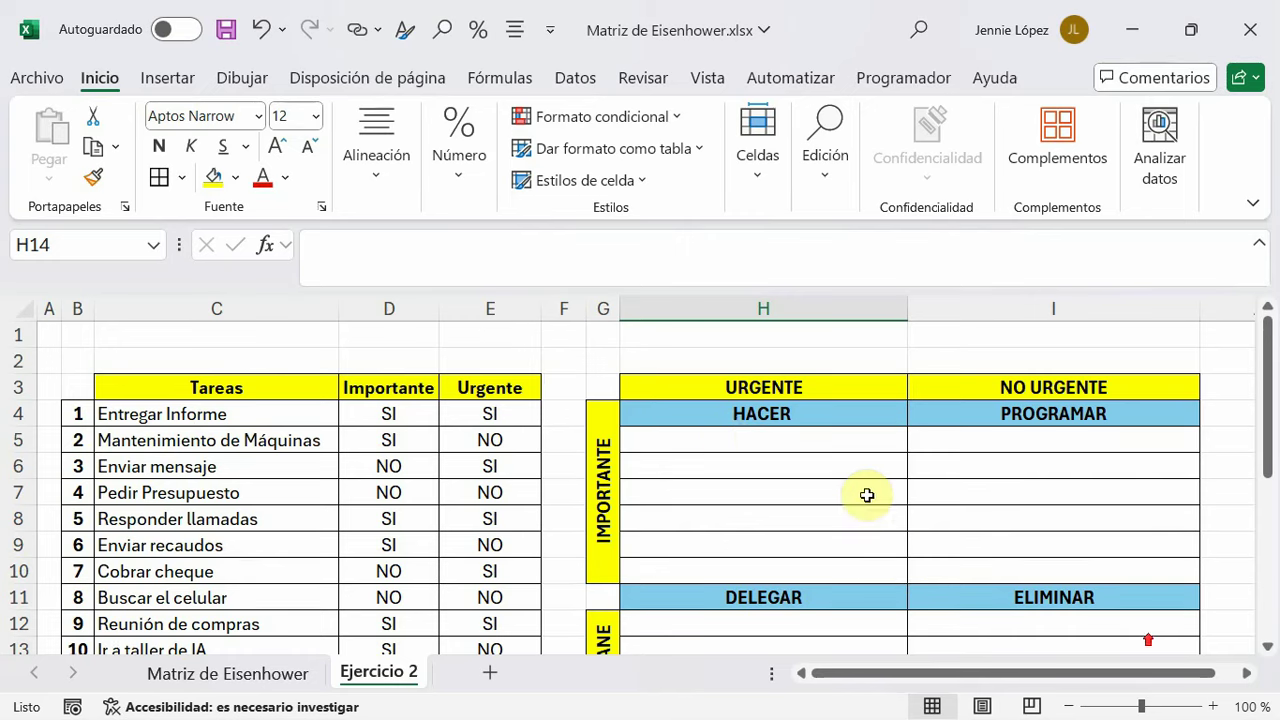
left_click(718, 441)
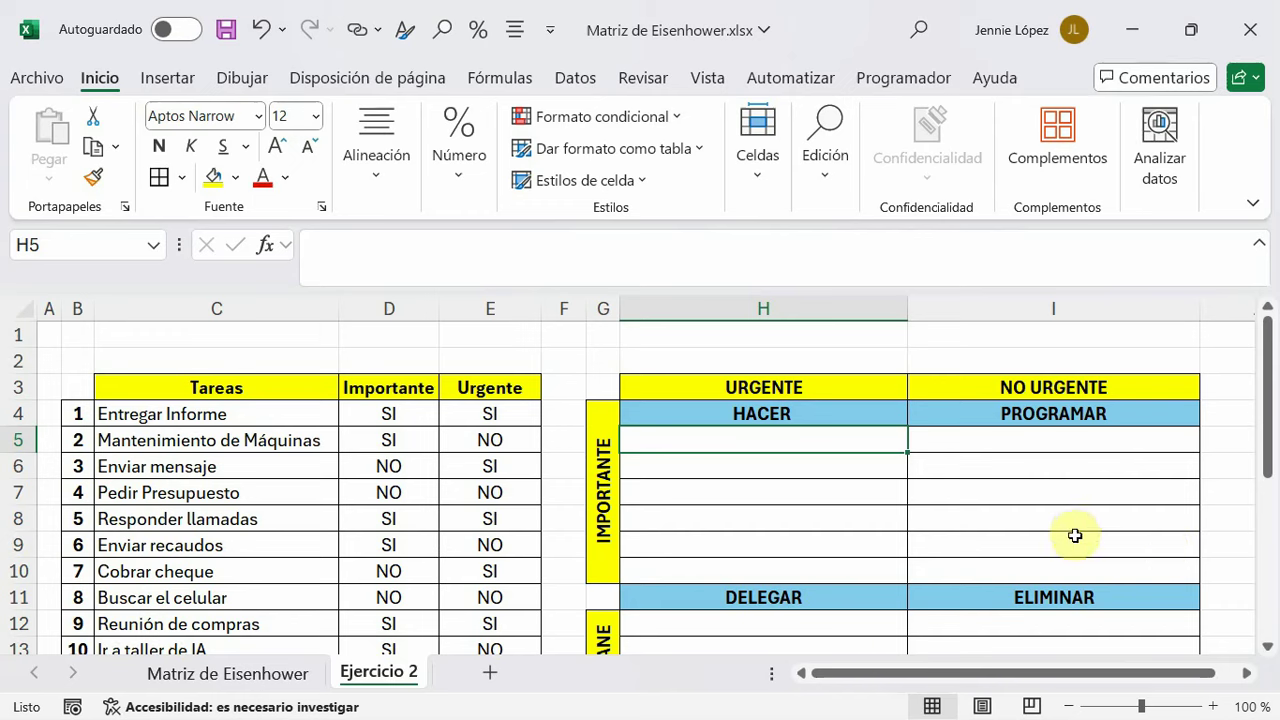
Start H5's formula as =INDICE($C$4:$C$23;K.ESIMO.MENOR( with the task range absolute
left_click(350, 258)
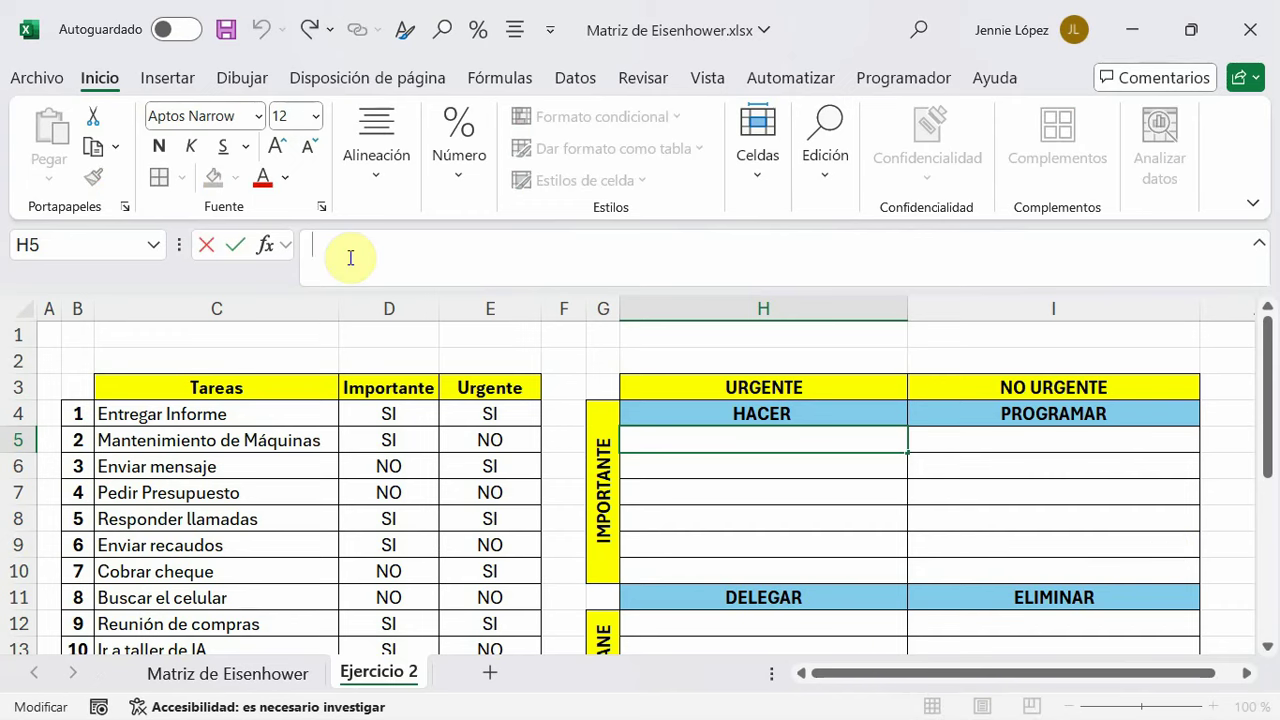
type("=I")
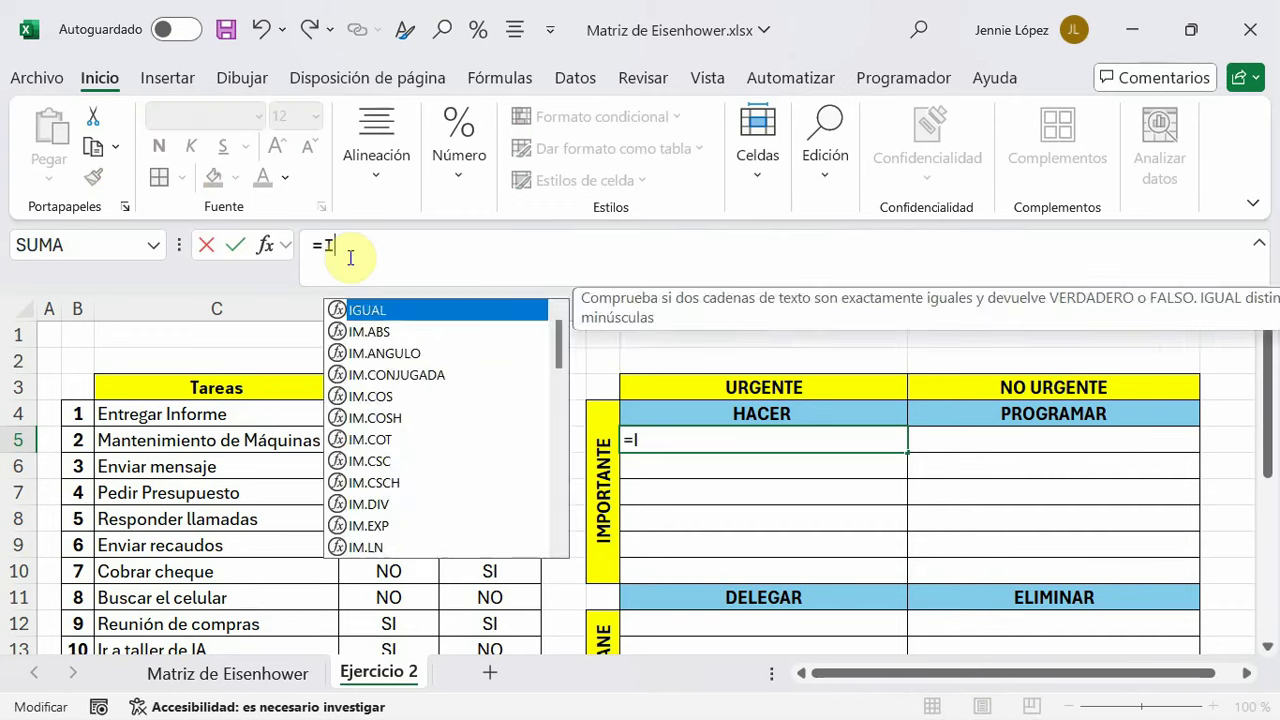
type("NDICE")
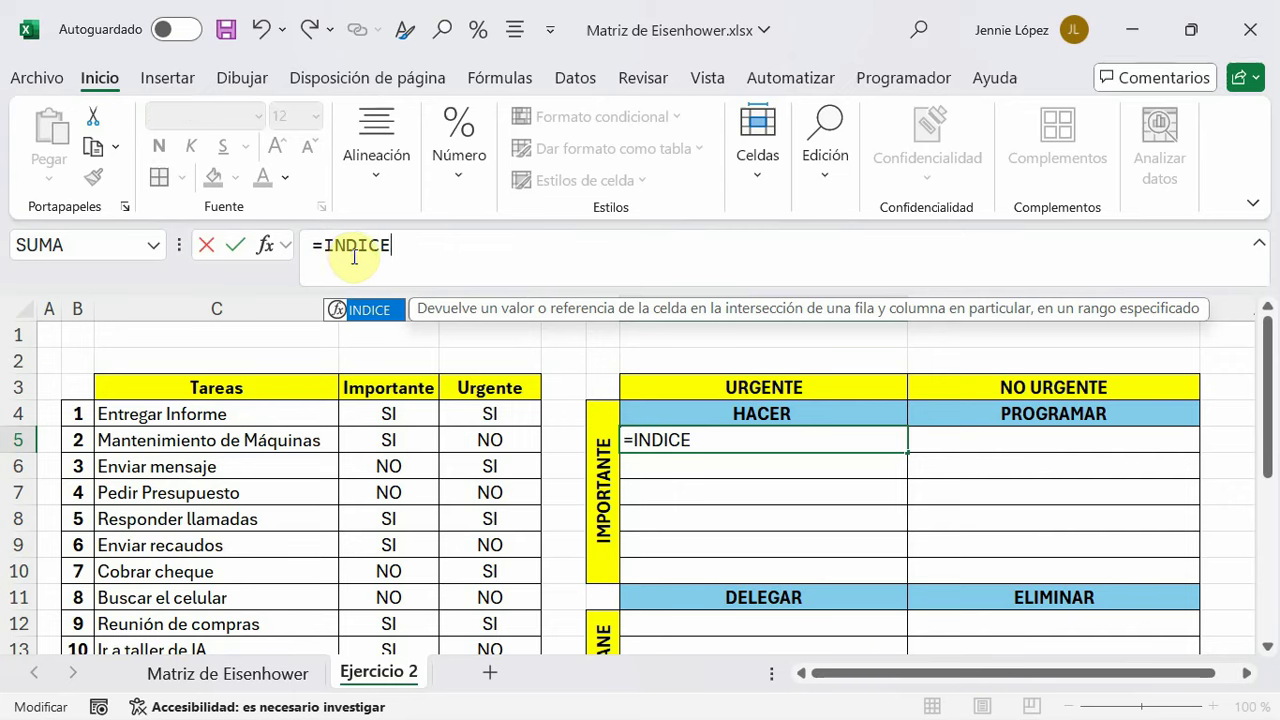
type("(")
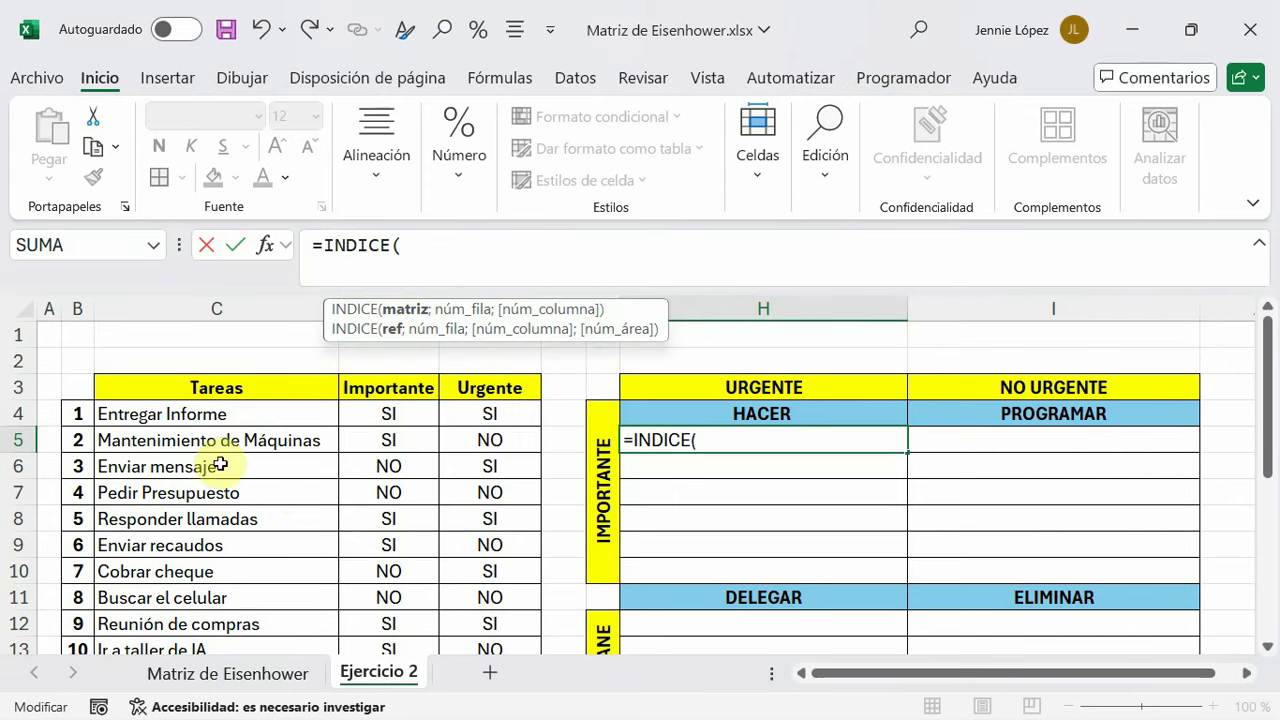
left_click_drag(205, 413, 216, 688)
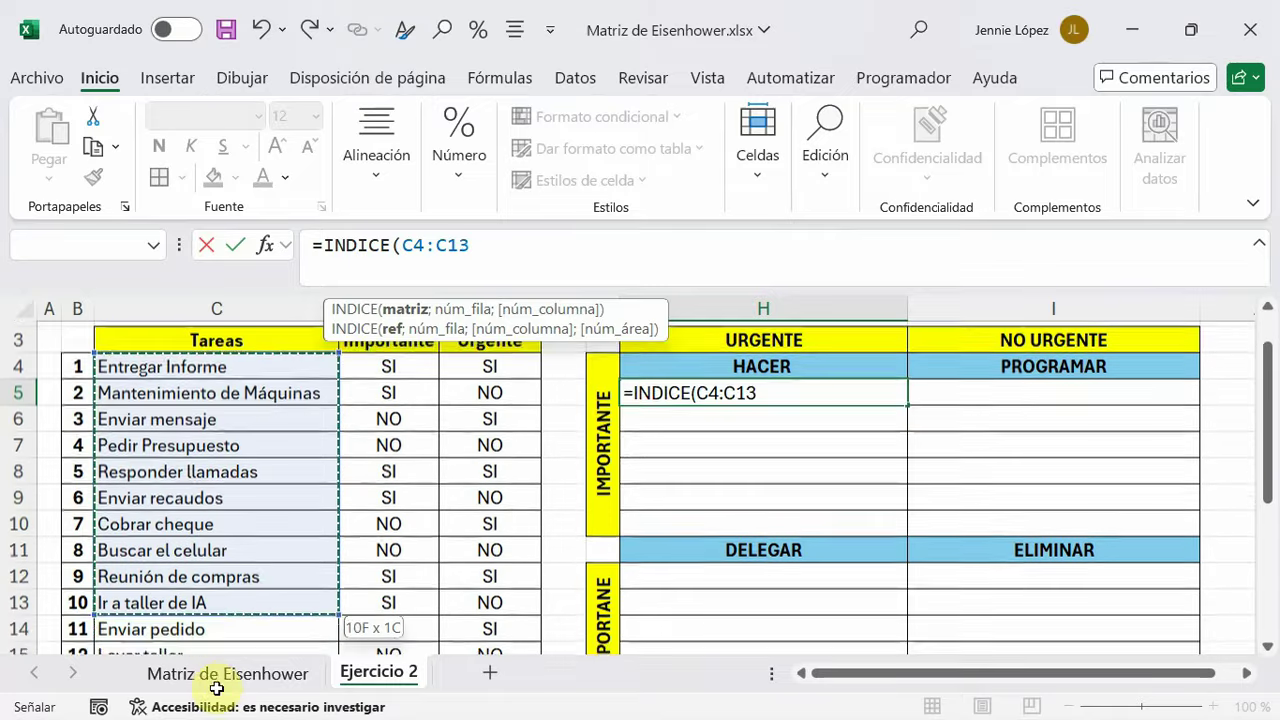
left_click_drag(216, 688, 224, 620)
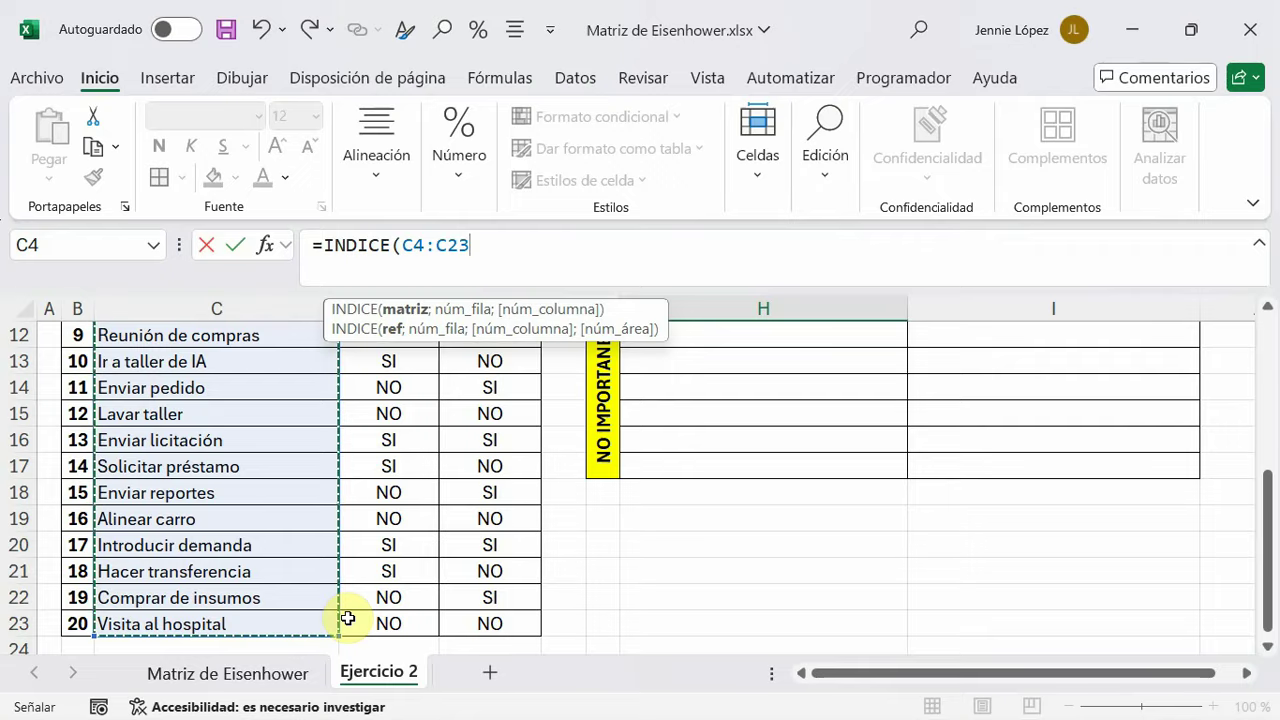
key("F4")
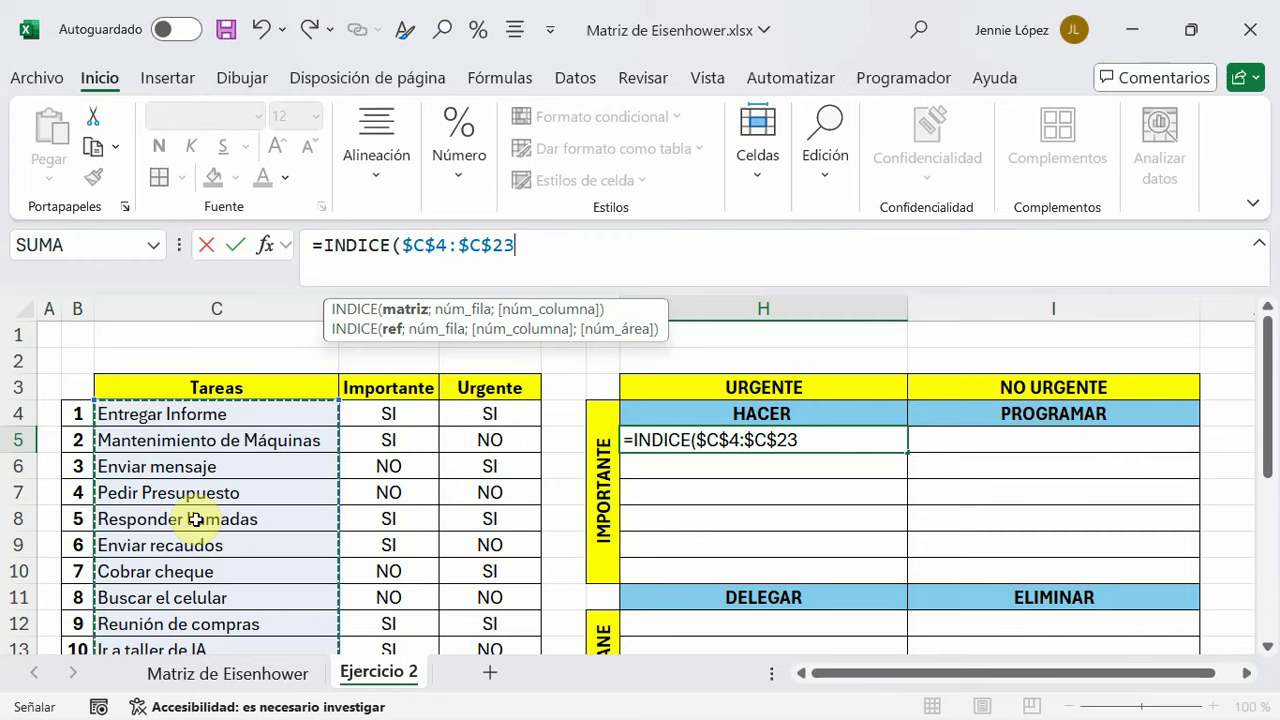
type(";")
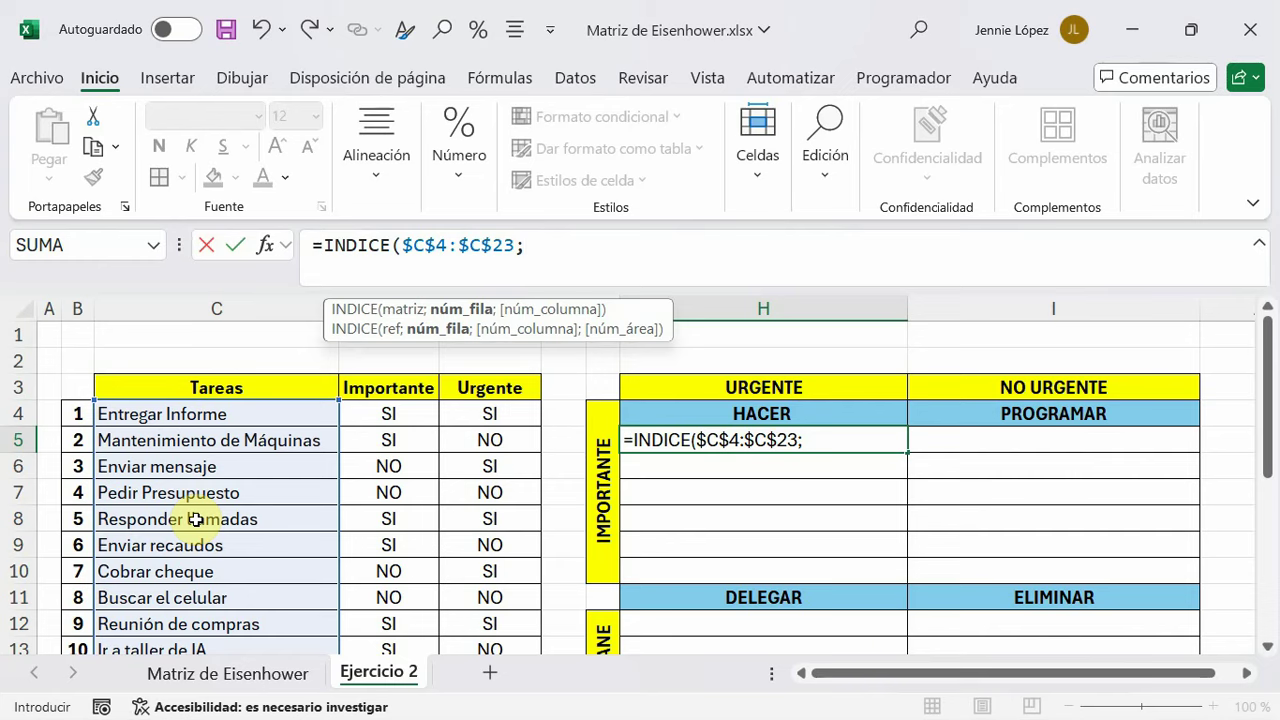
type("K.")
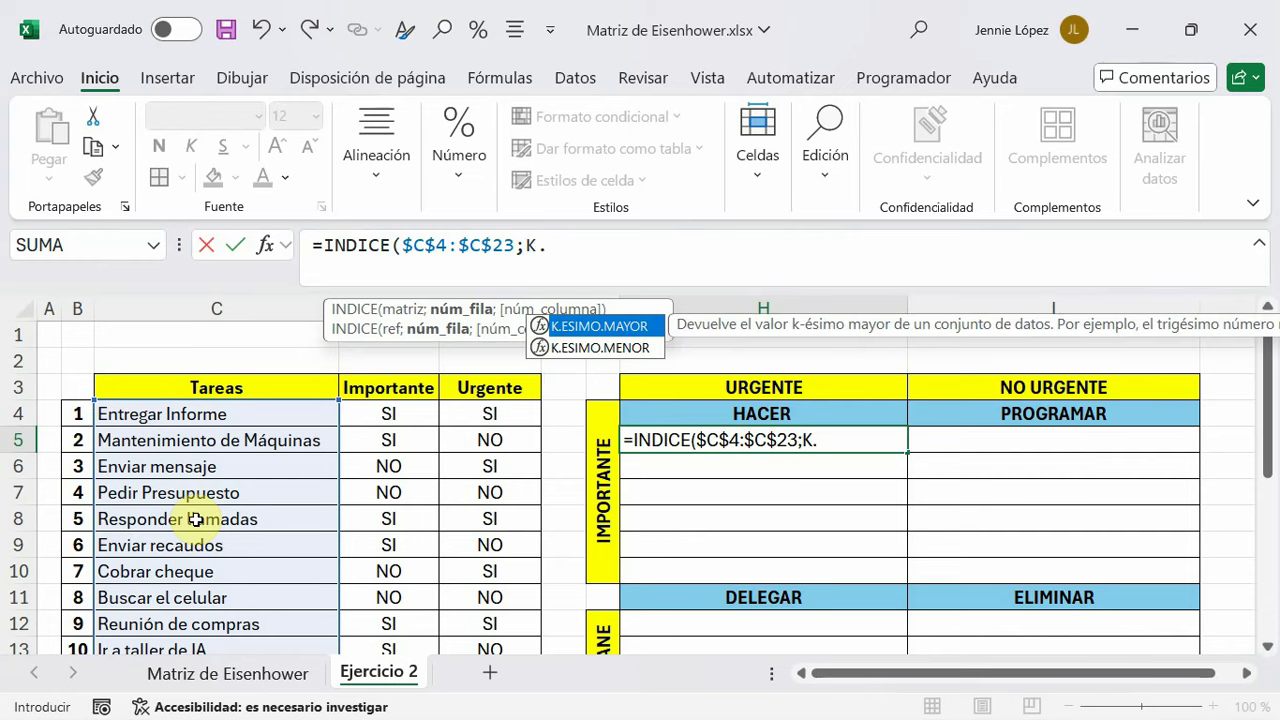
double_click(609, 349)
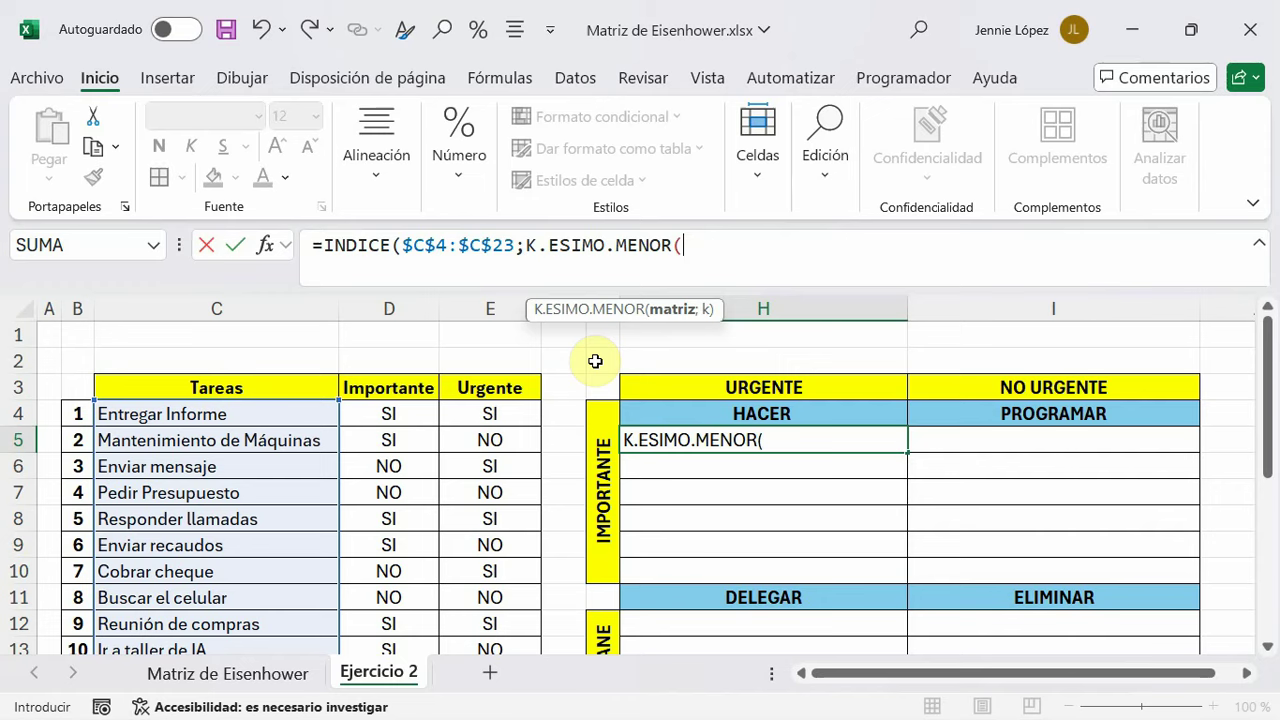
Add the SI test requiring ($D$4:$D$23="SI")*($E$4:$E$23="SI") with absolute ranges
type("SI")
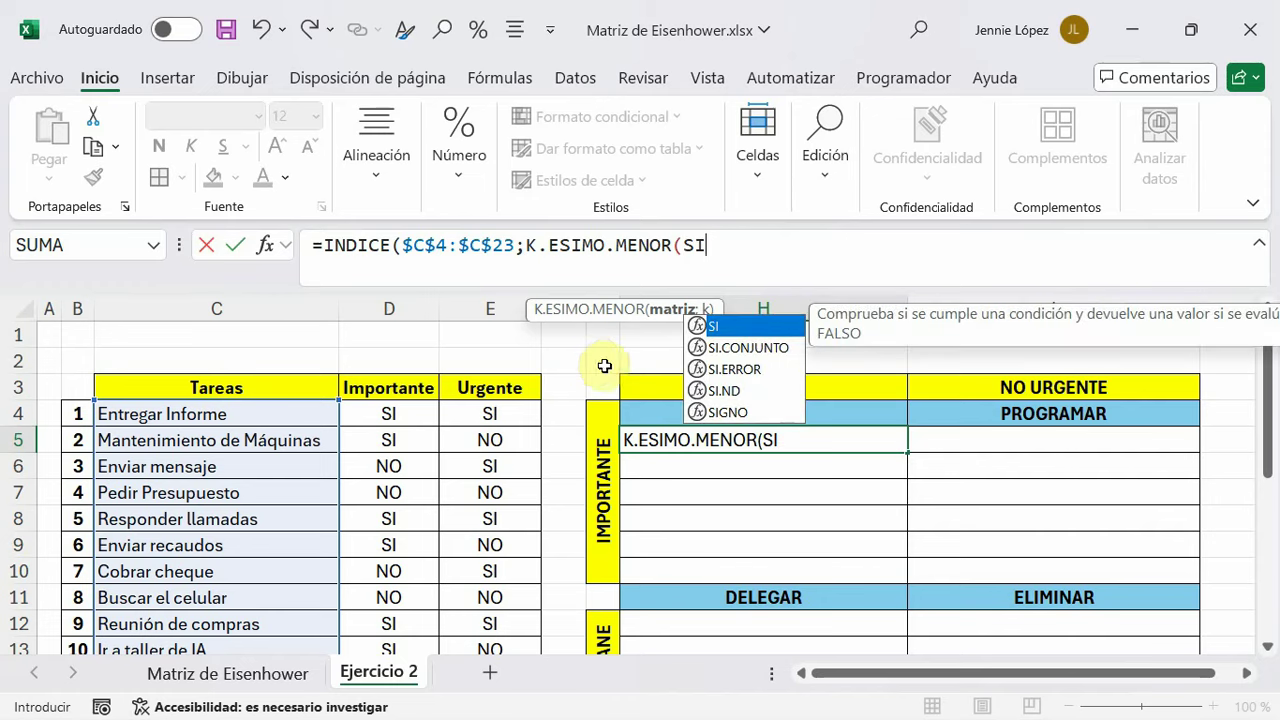
type("((")
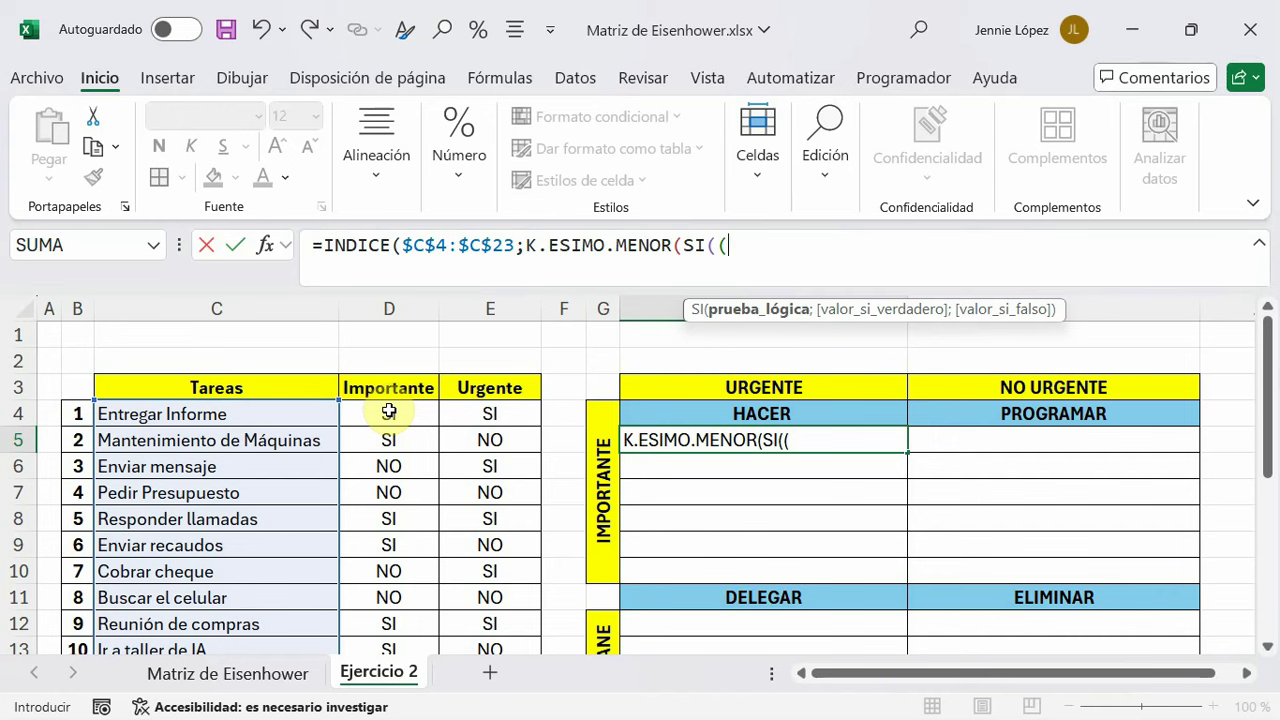
left_click_drag(389, 411, 389, 657)
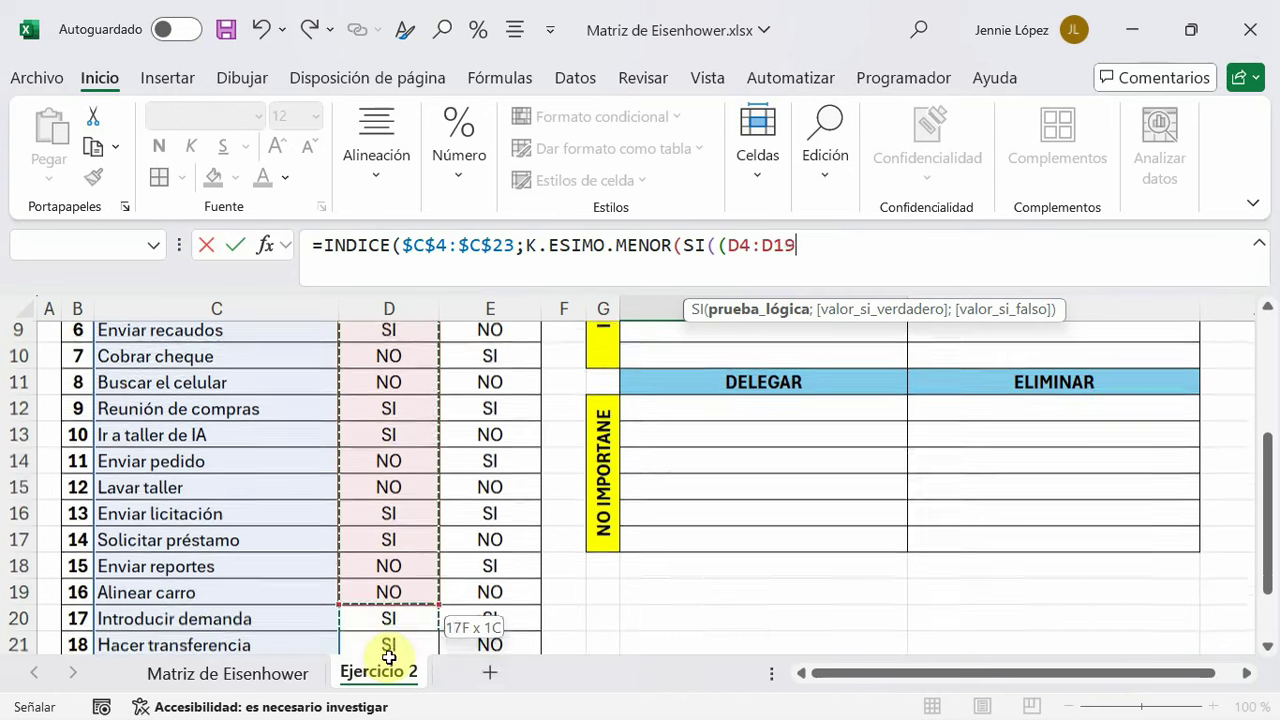
left_click_drag(389, 657, 389, 597)
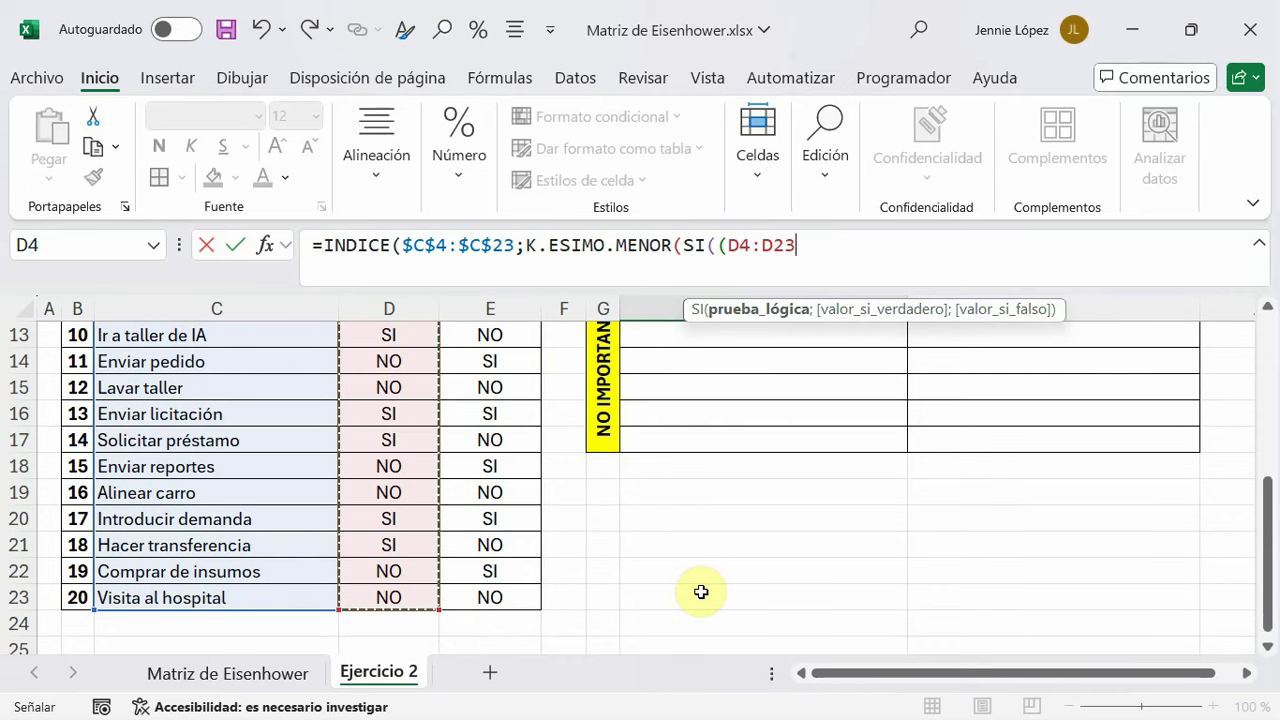
key("F4")
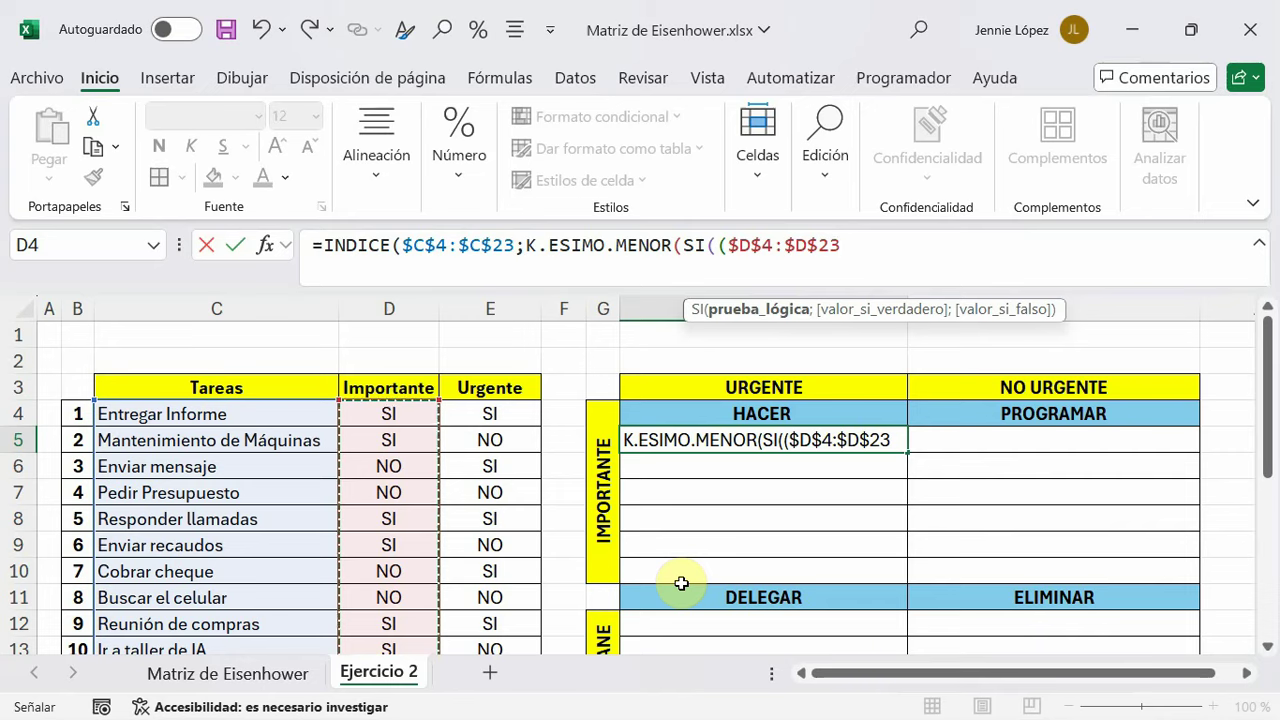
type("=")
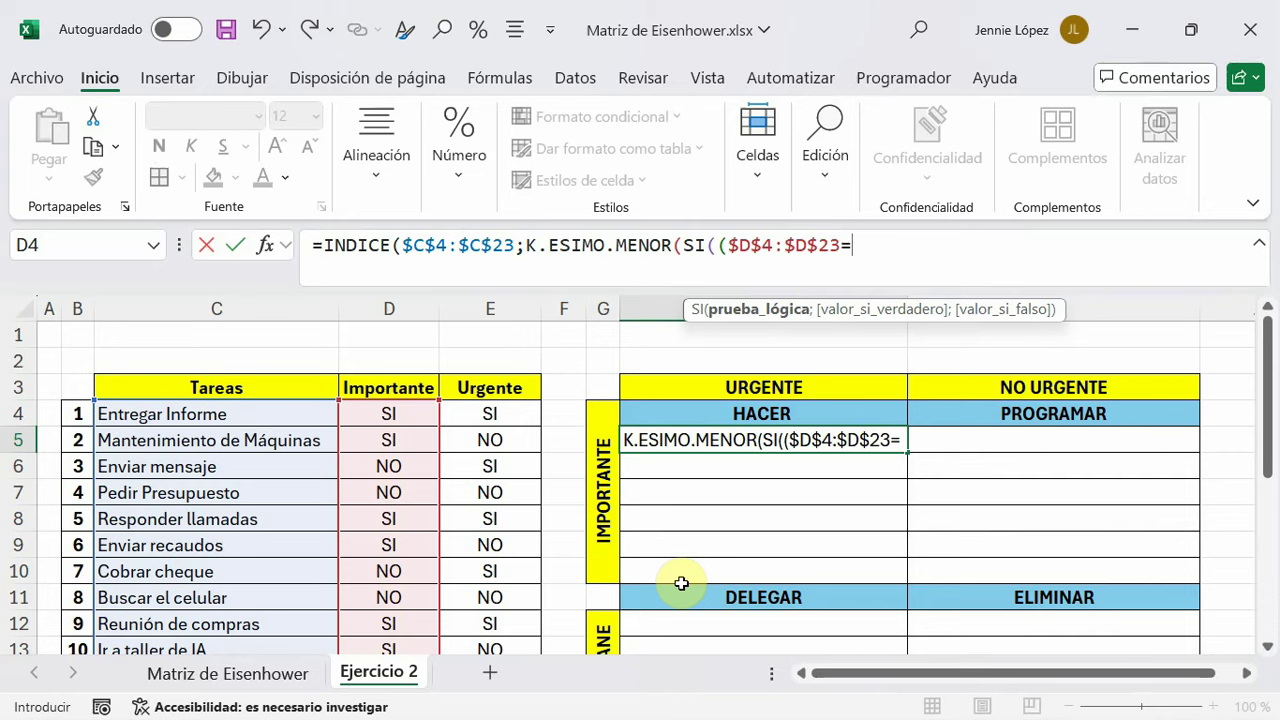
type("SI\")*(")
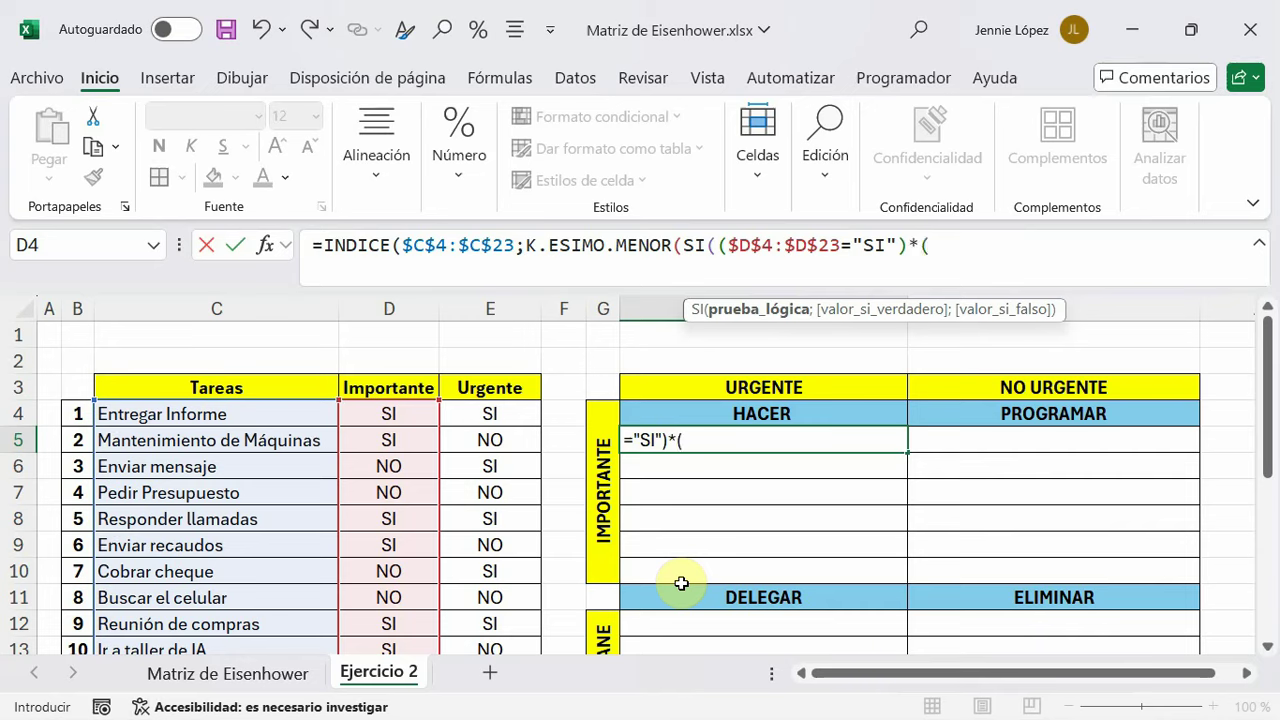
left_click_drag(487, 411, 492, 626)
scroll(700, 621, "up", 3)
scroll(700, 621, "up", 1)
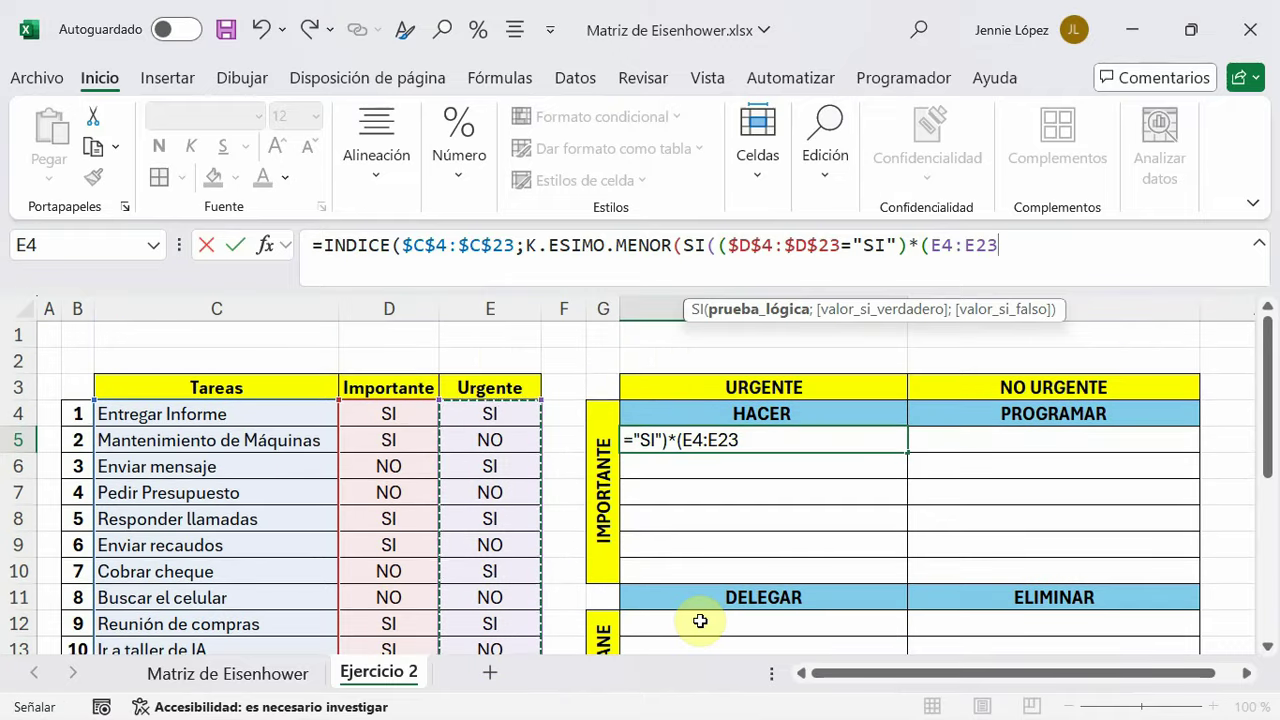
key("F4")
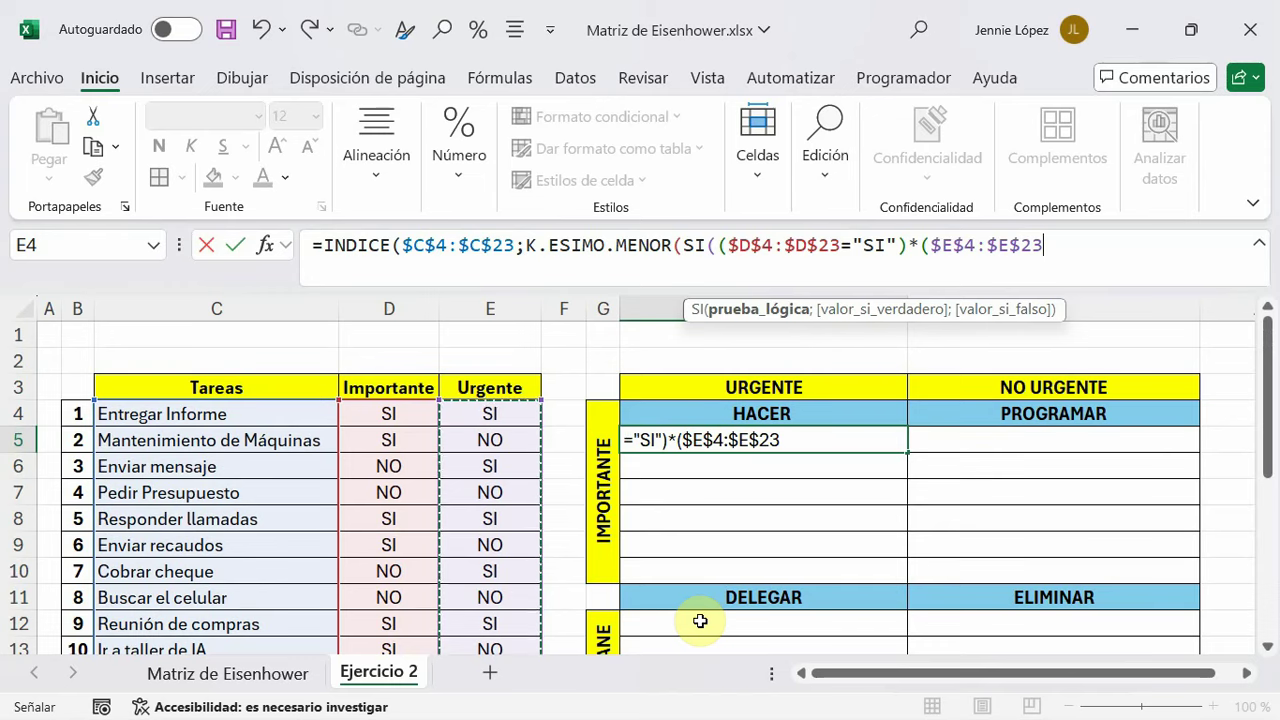
type("=\"SI")
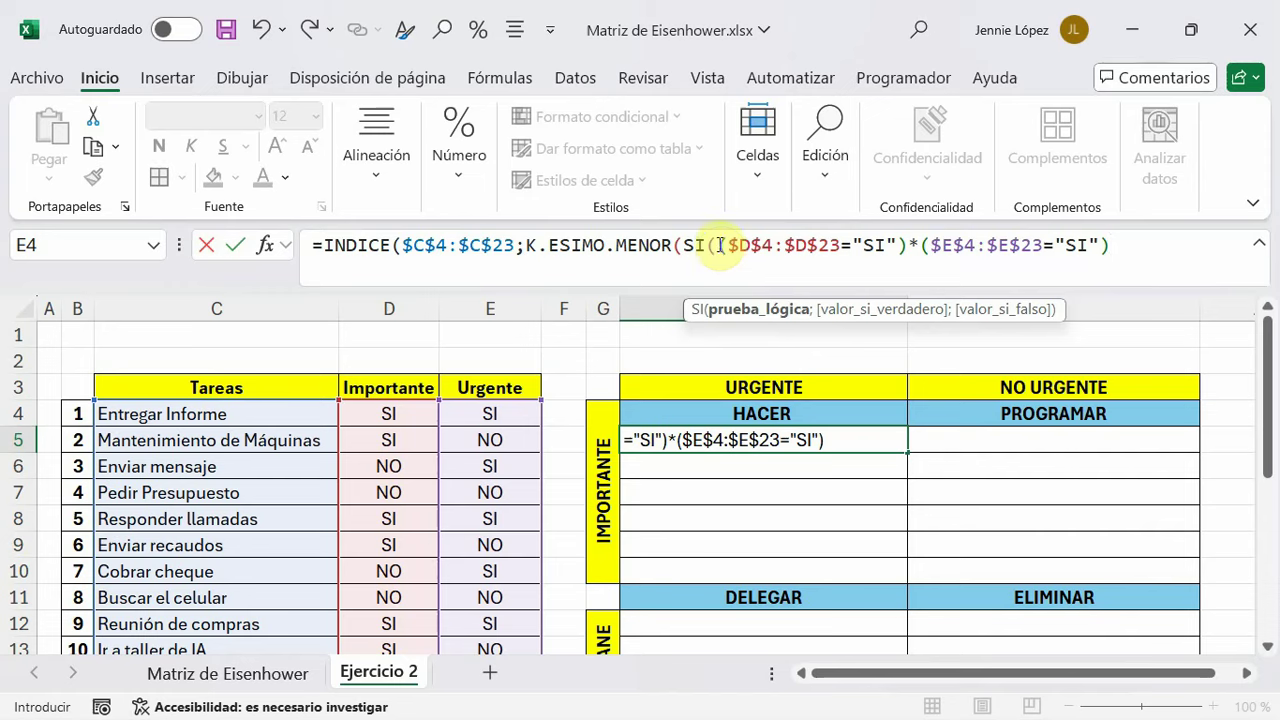
mouse_move(719, 245)
left_mouse_down()
mouse_move(1105, 245)
mouse_move(1098, 253)
left_mouse_up()
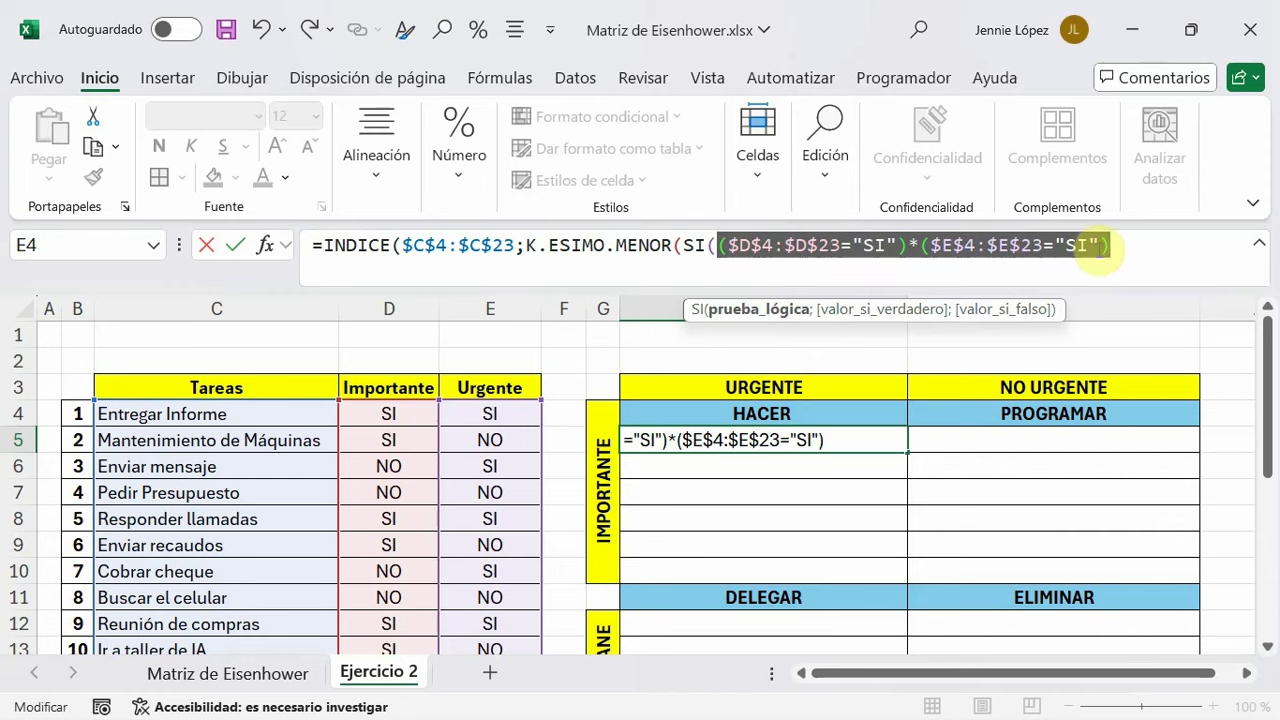
key("F9")
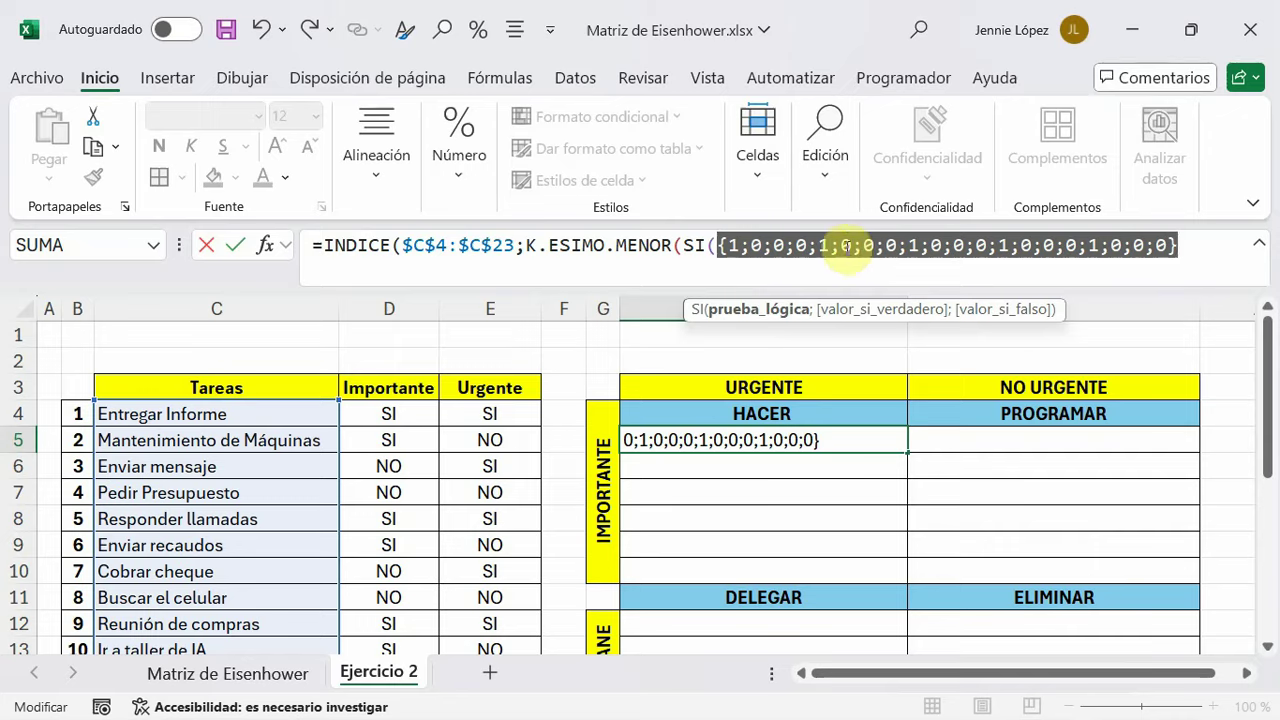
scroll(552, 531, "down", 1)
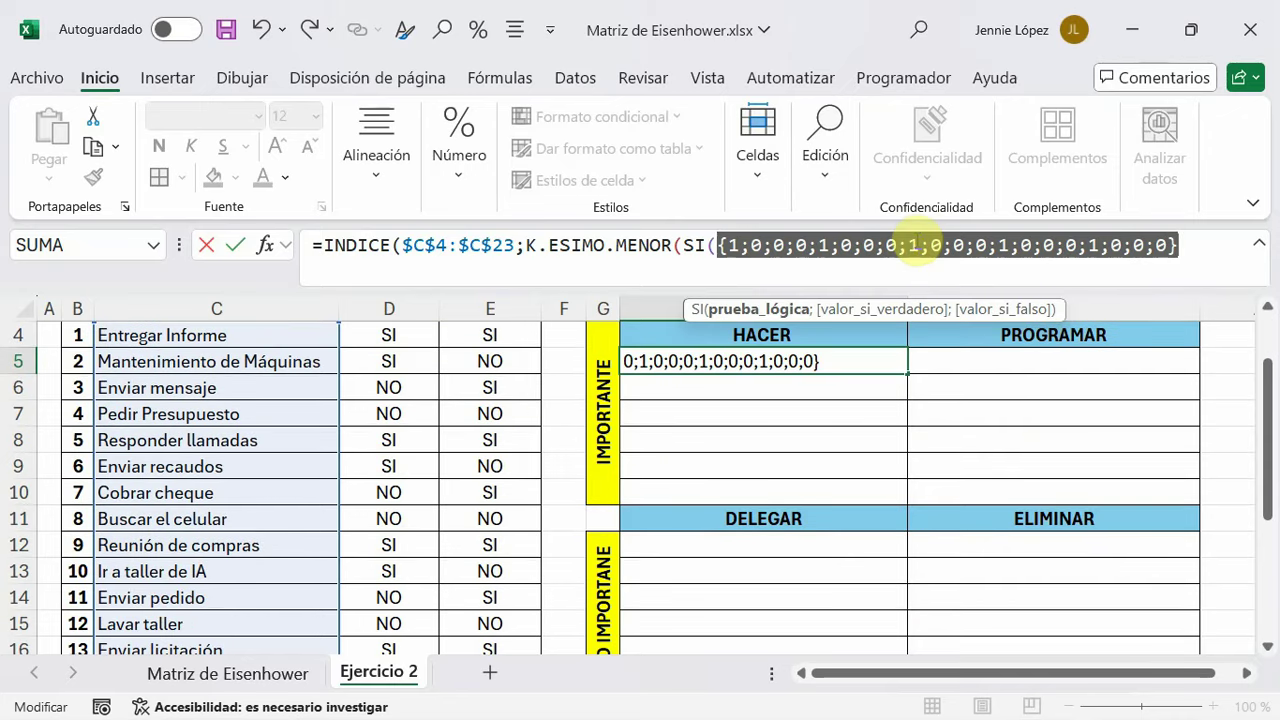
scroll(490, 575, "down", 1)
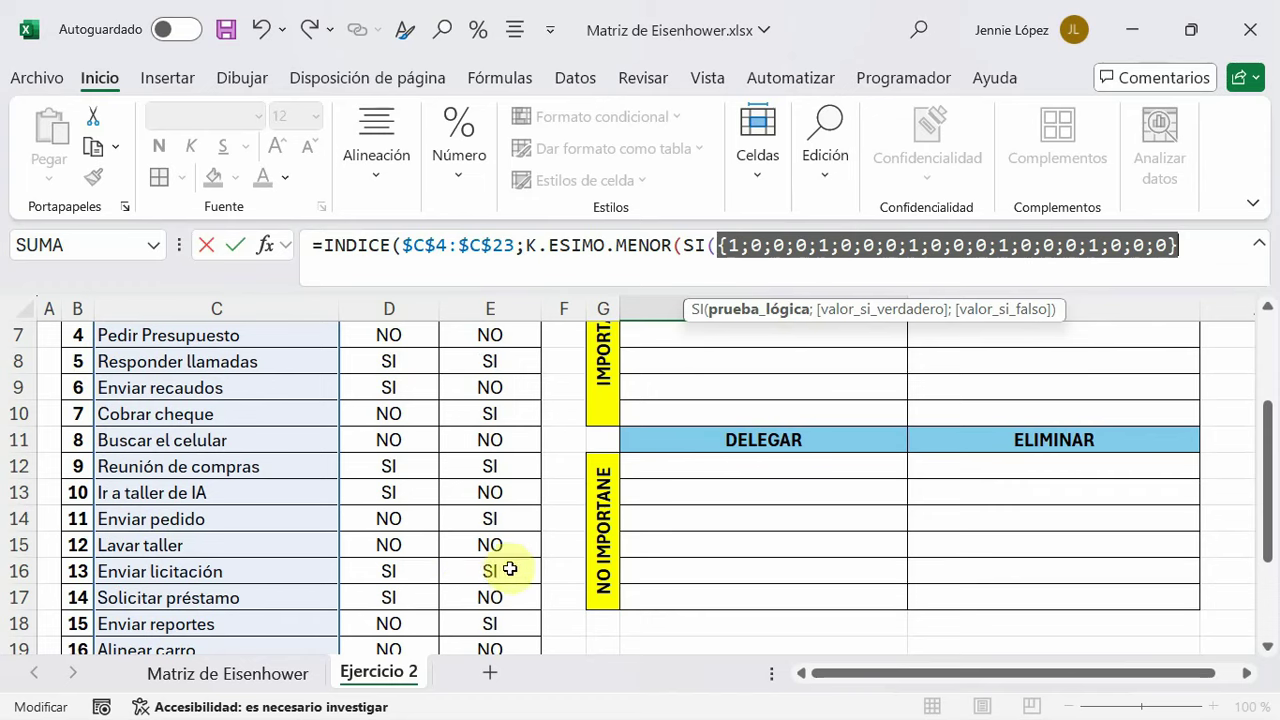
scroll(992, 534, "down", 1)
scroll(715, 428, "down", 1)
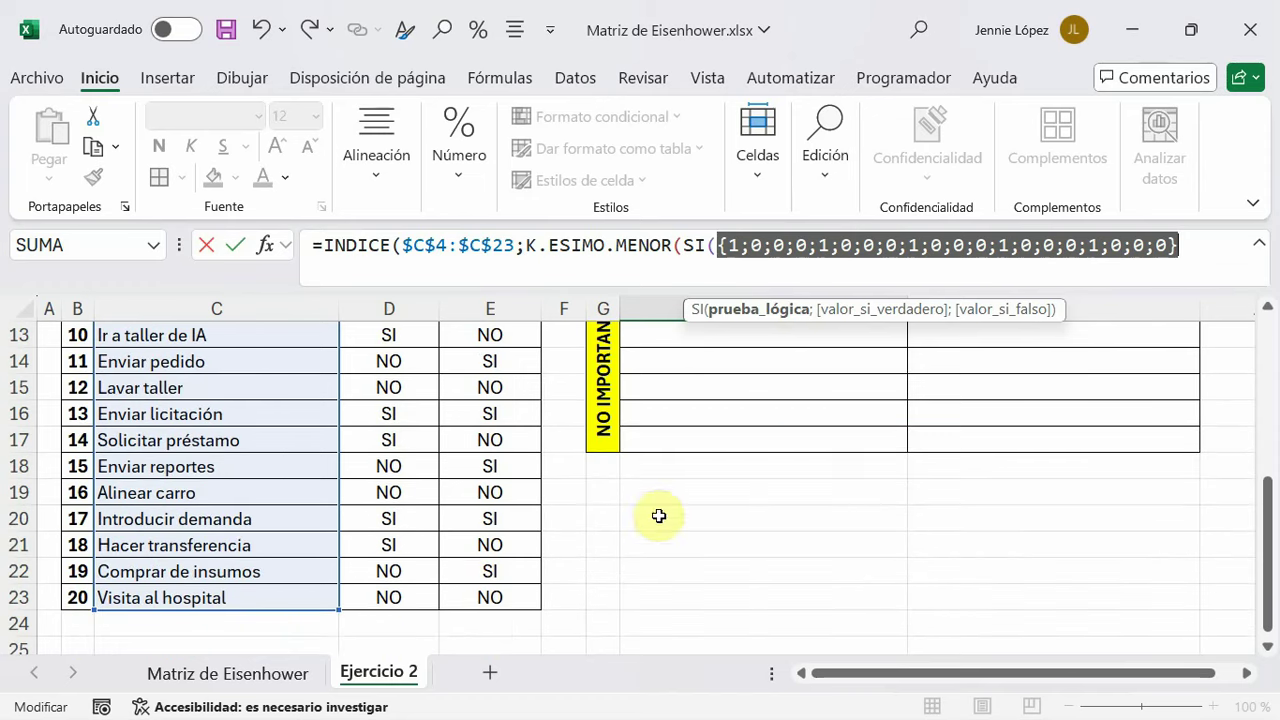
scroll(754, 471, "up", 3)
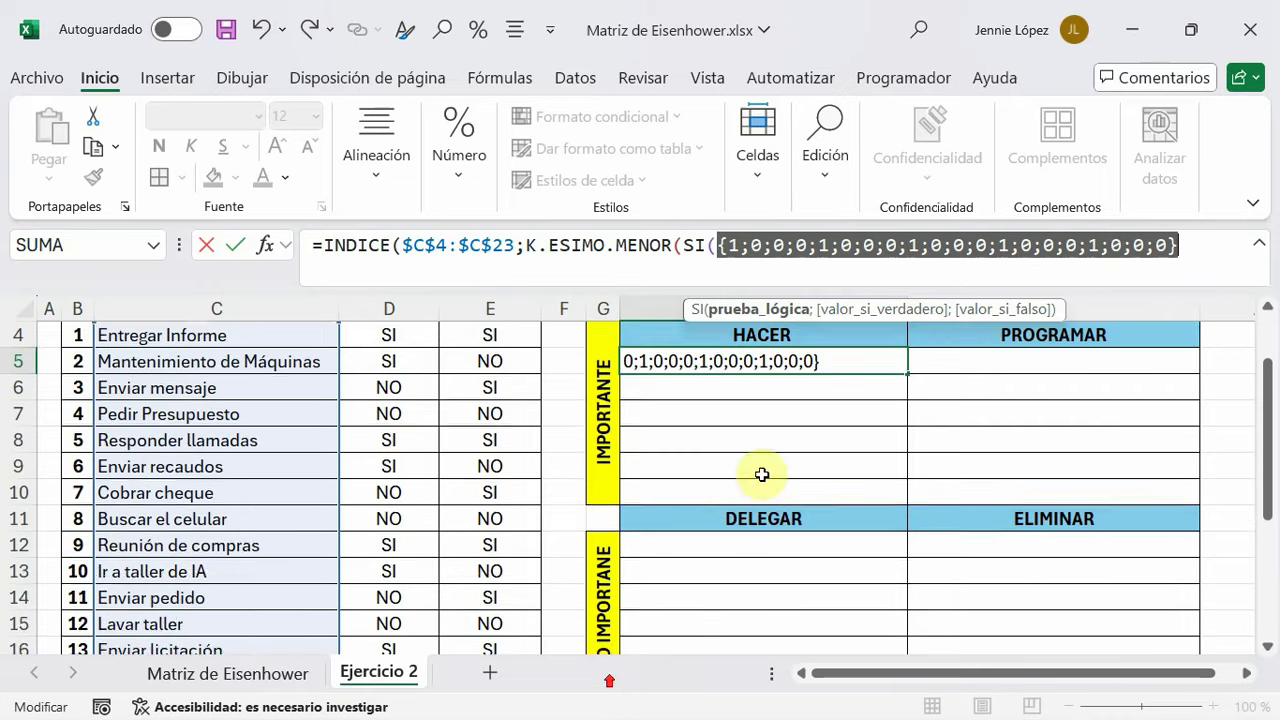
scroll(754, 471, "up", 1)
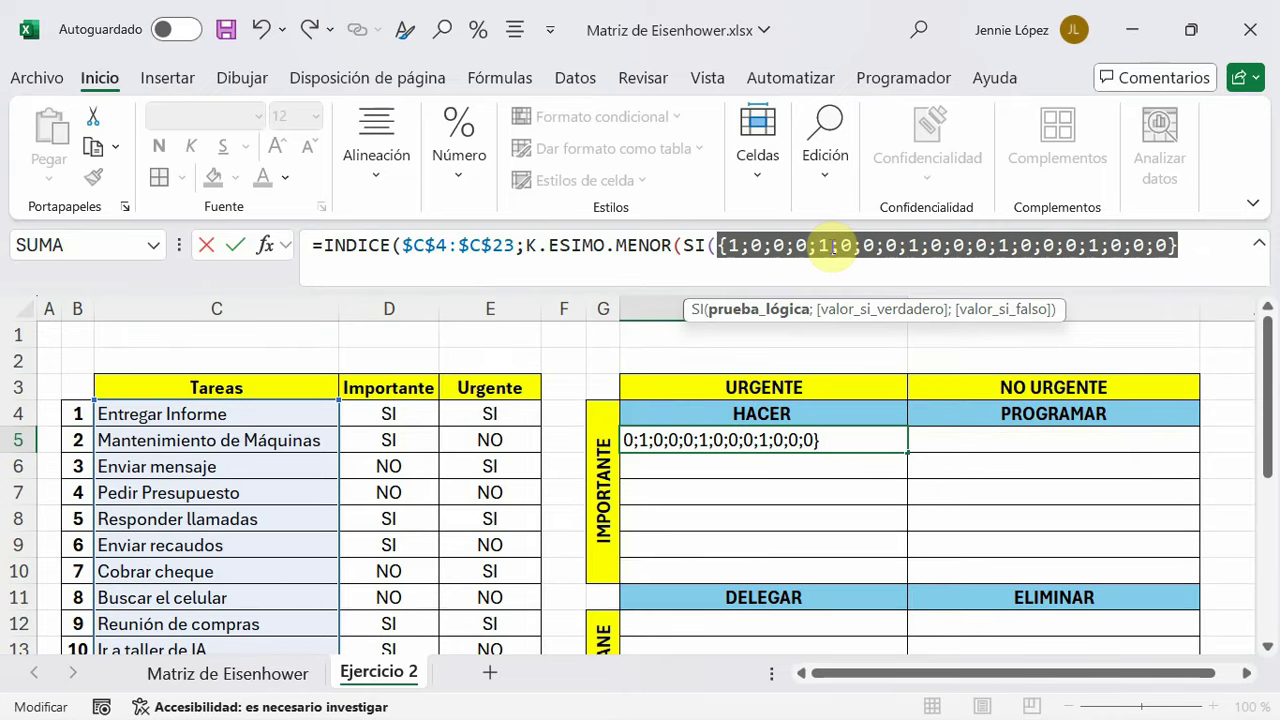
key("ctrl+z")
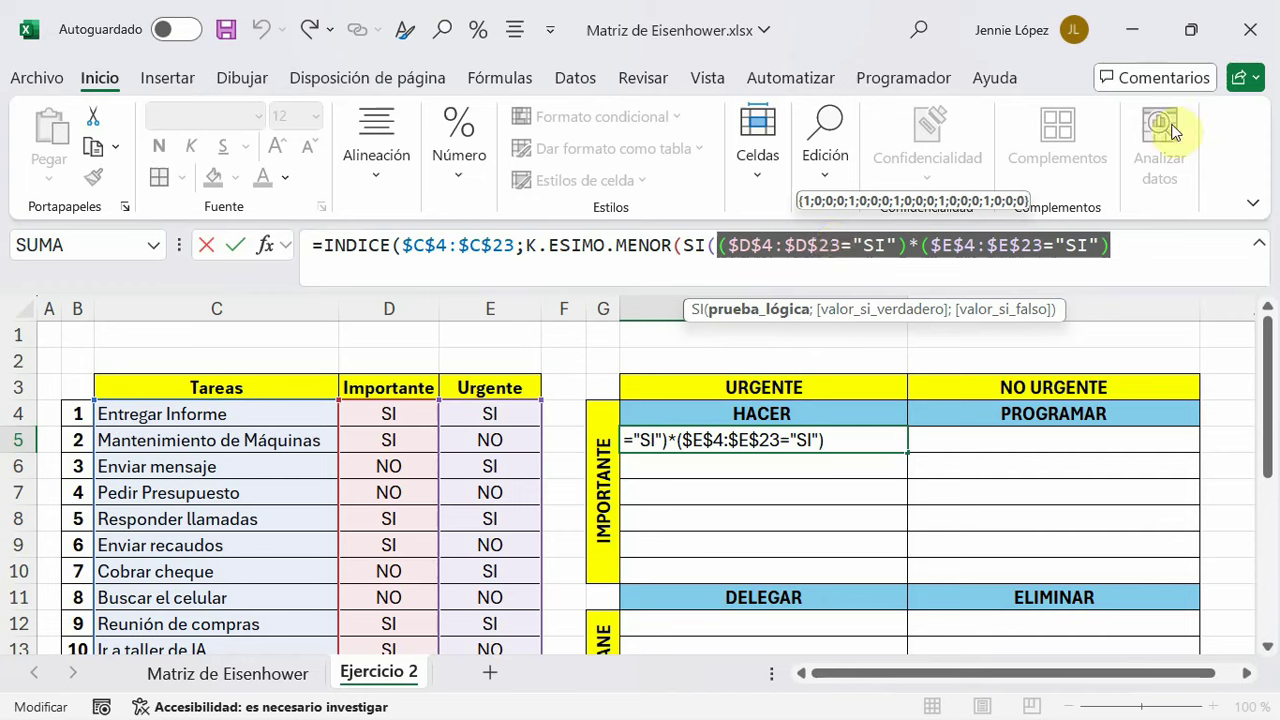
key("End")
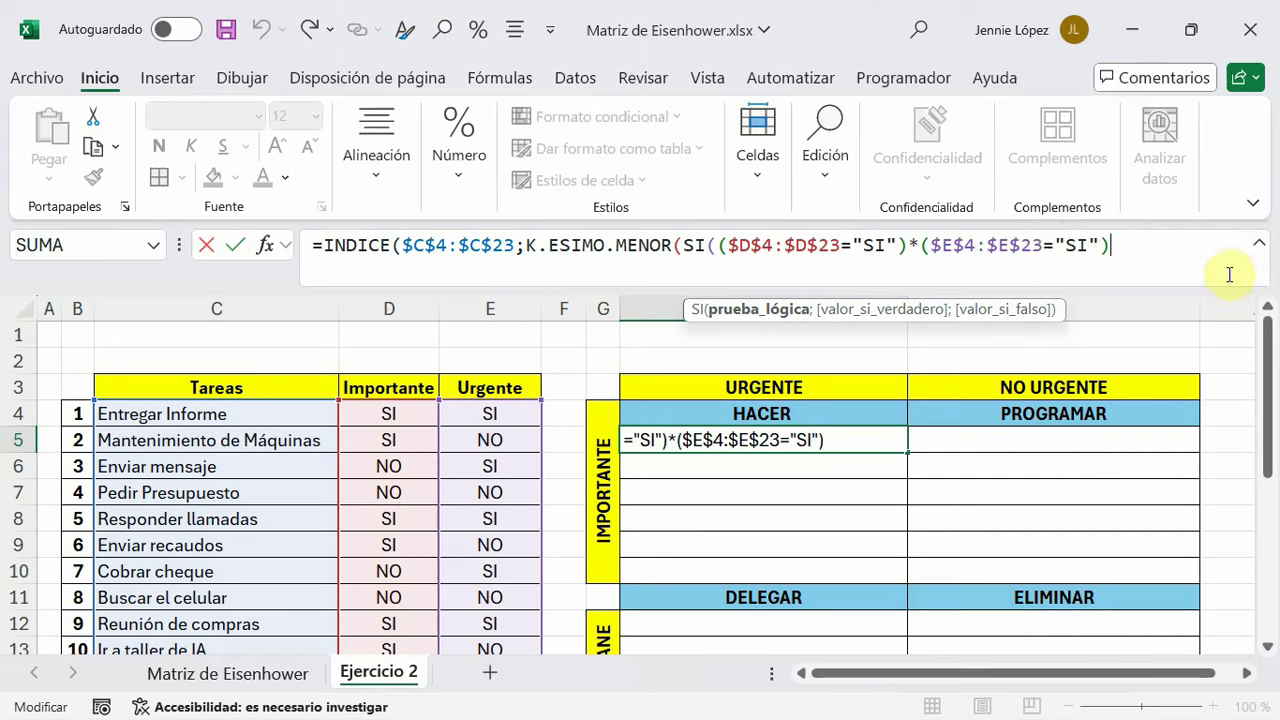
Give SI the true value FILA($D$4:$D$23)-FILA($D$3) and an empty text "" otherwise
type(";")
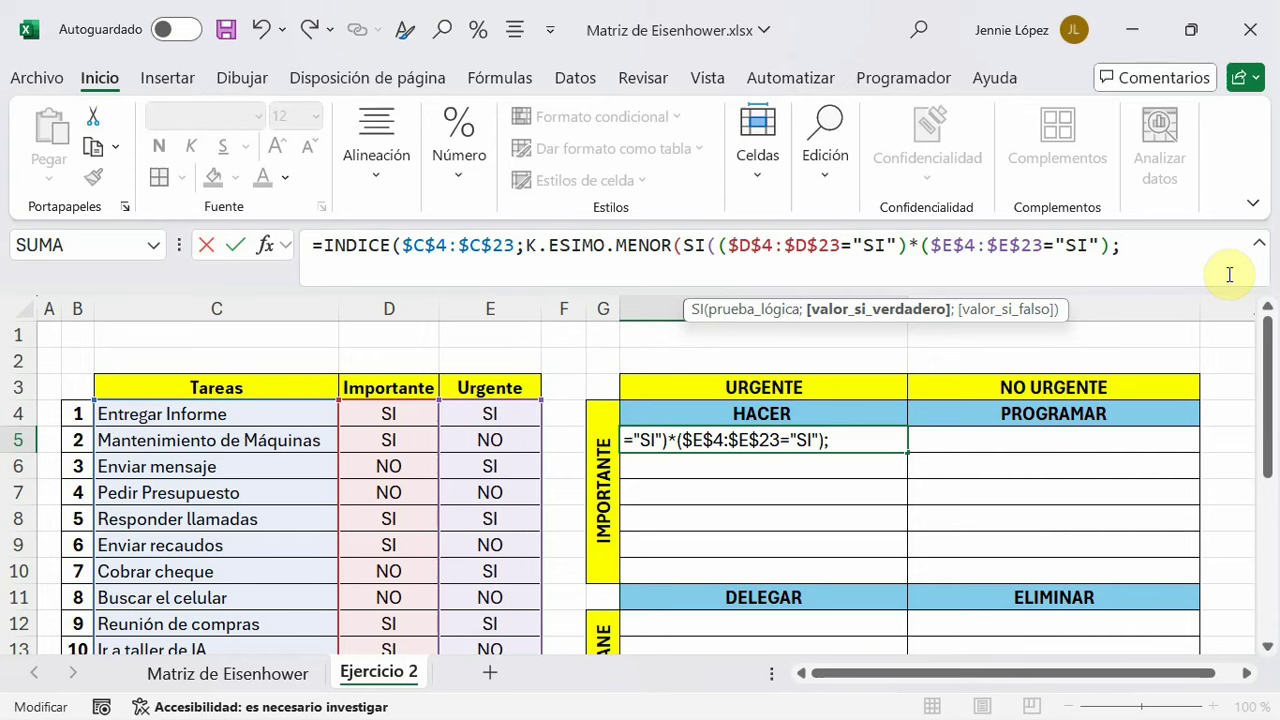
type("F")
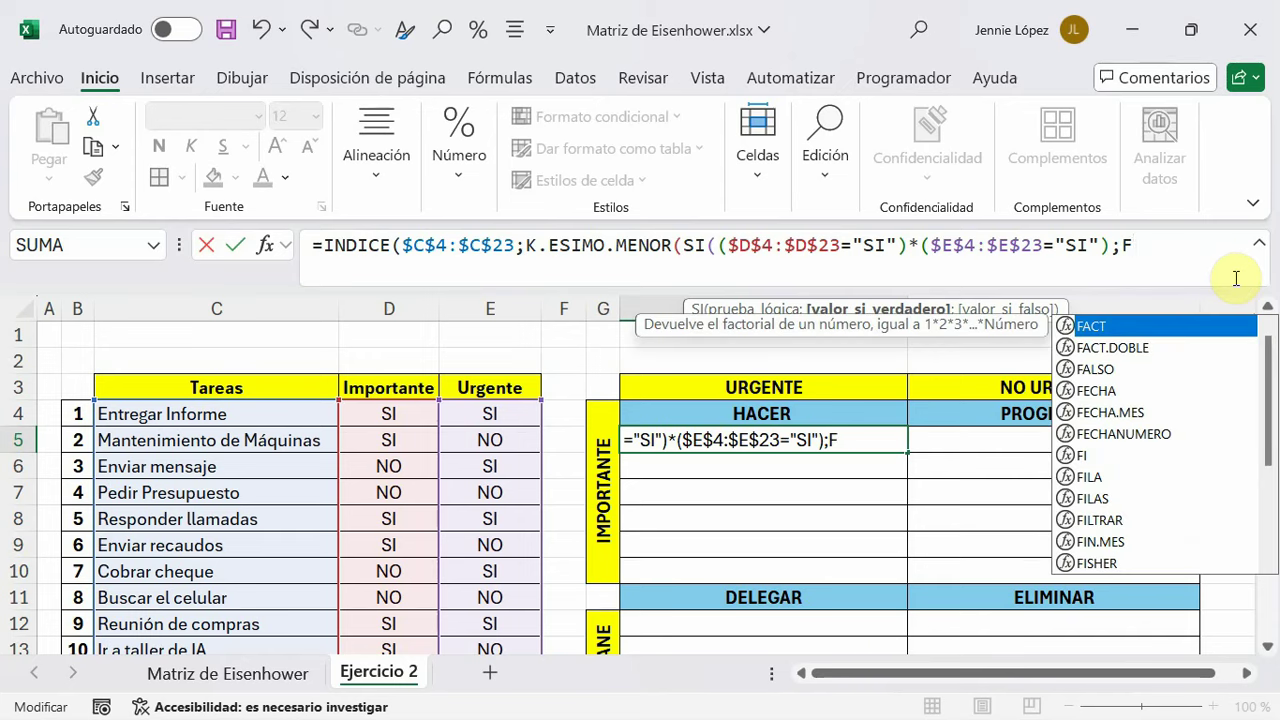
type("ILA")
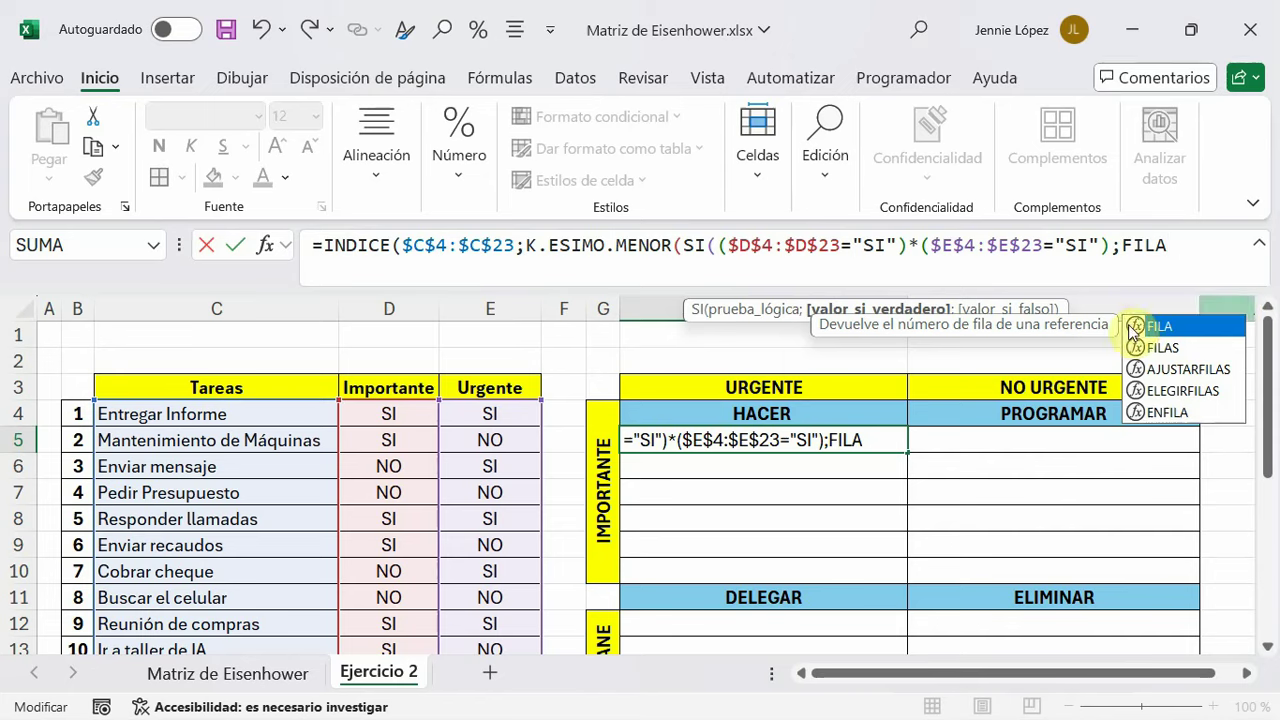
type("(")
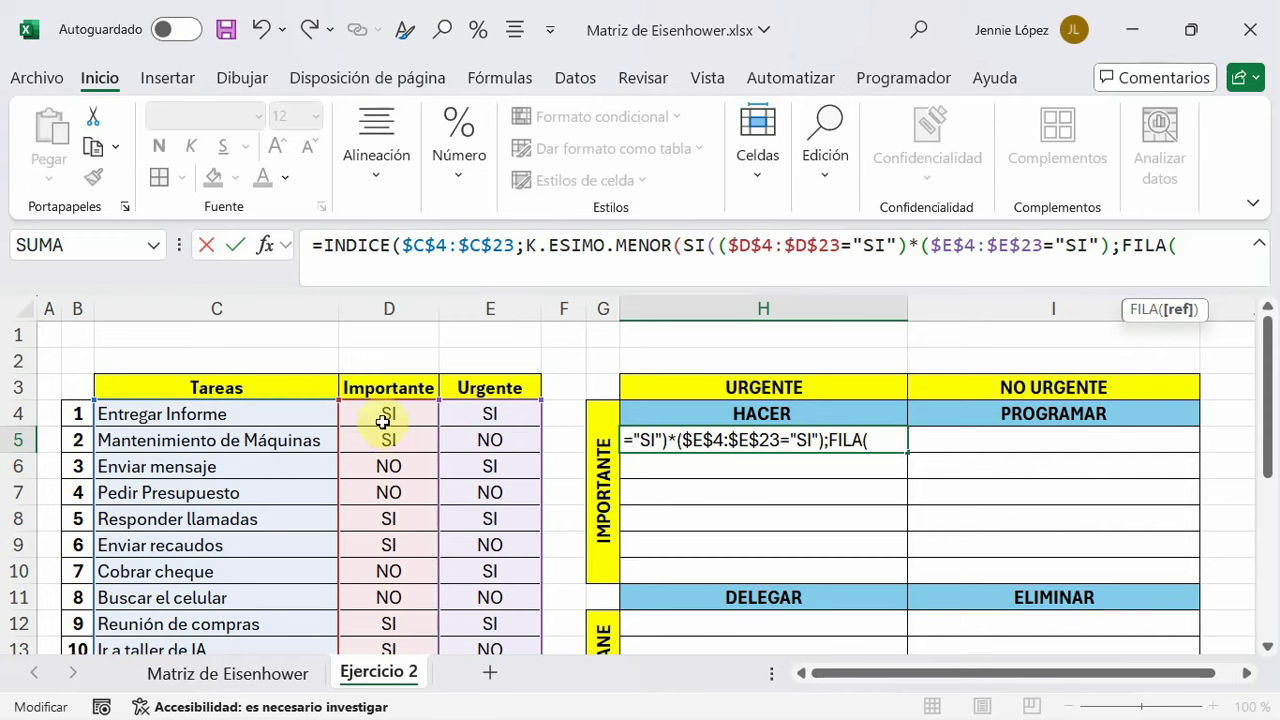
left_click_drag(389, 414, 390, 657)
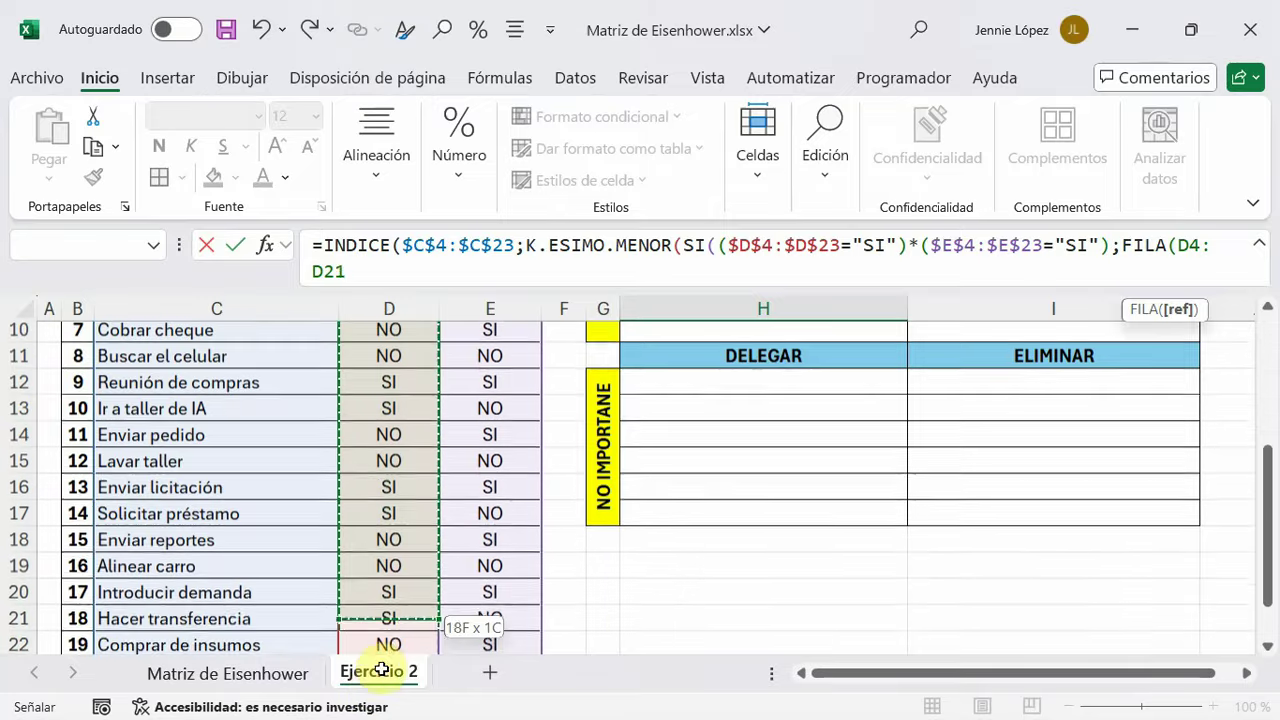
left_click_drag(390, 657, 389, 571)
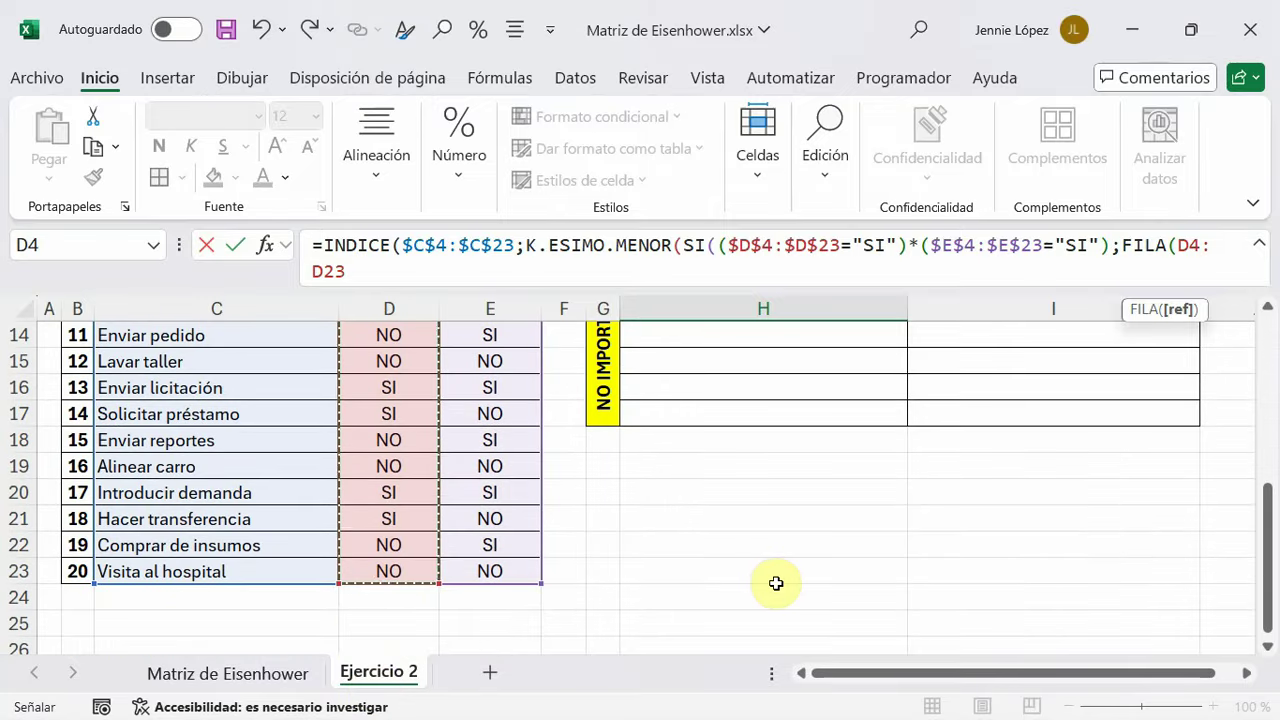
key("F4")
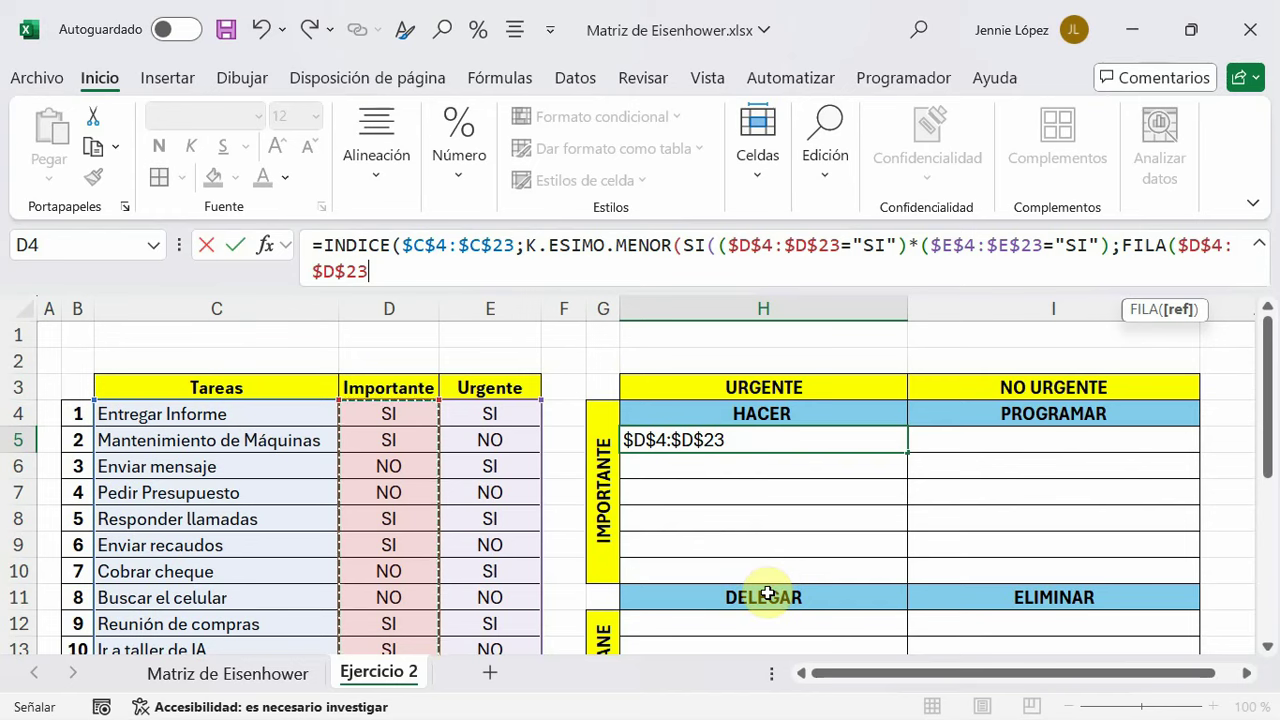
type(")-")
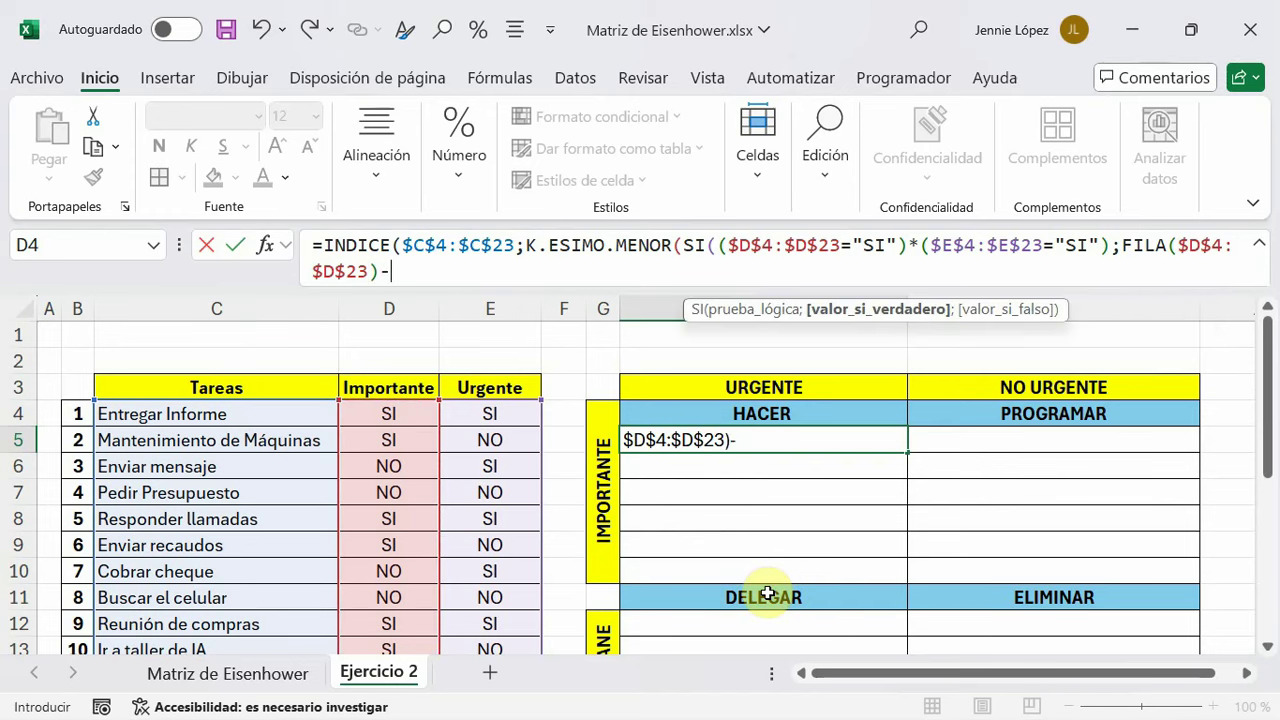
type("FILA")
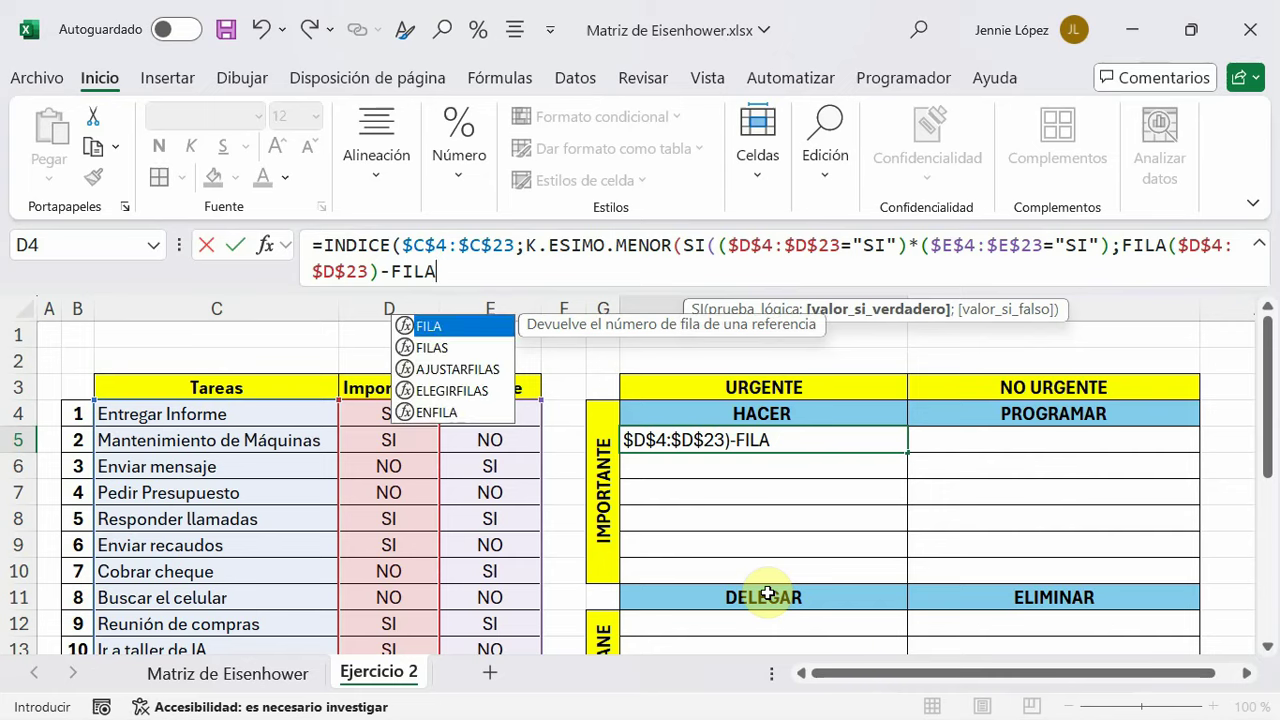
double_click(470, 326)
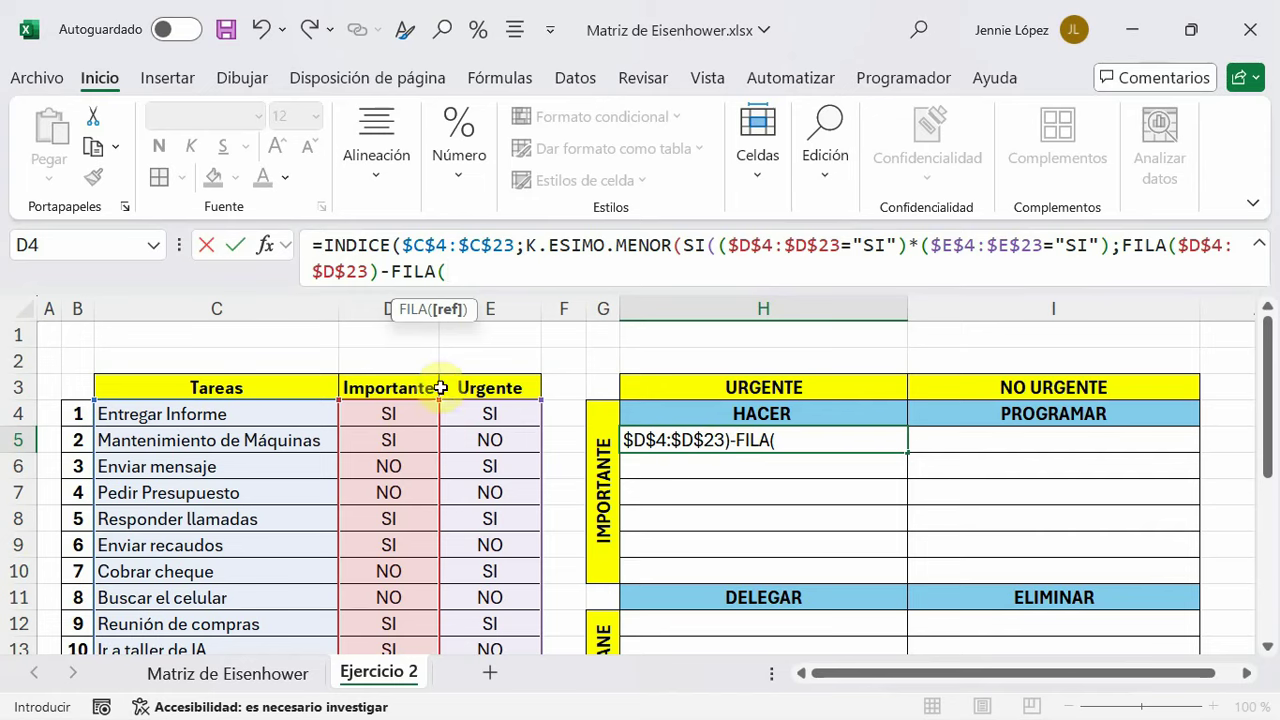
left_click(372, 384)
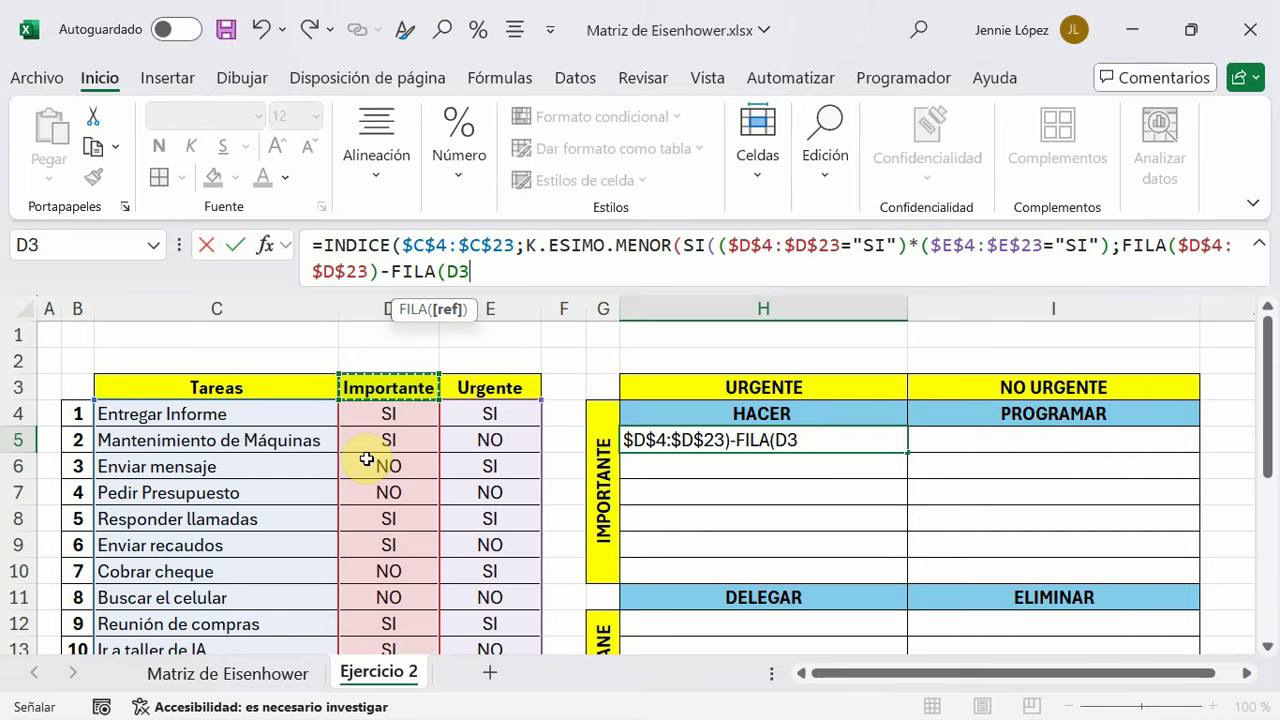
key("F4")
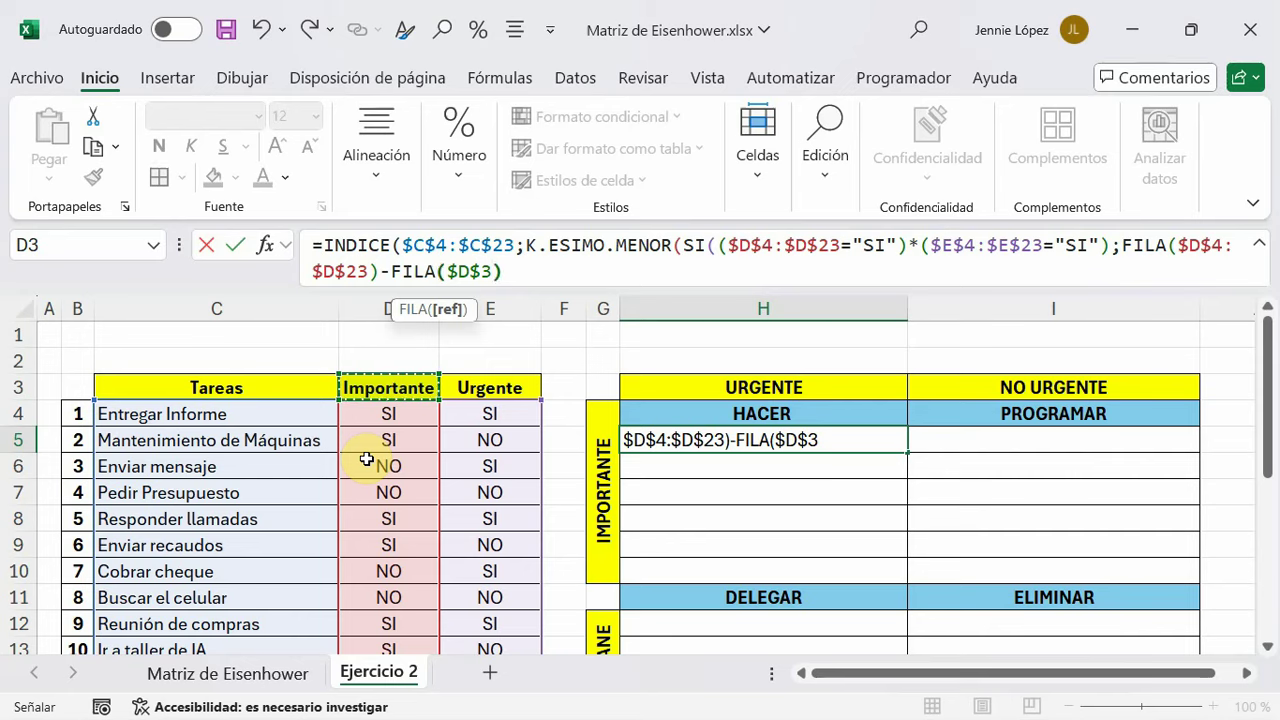
type(")")
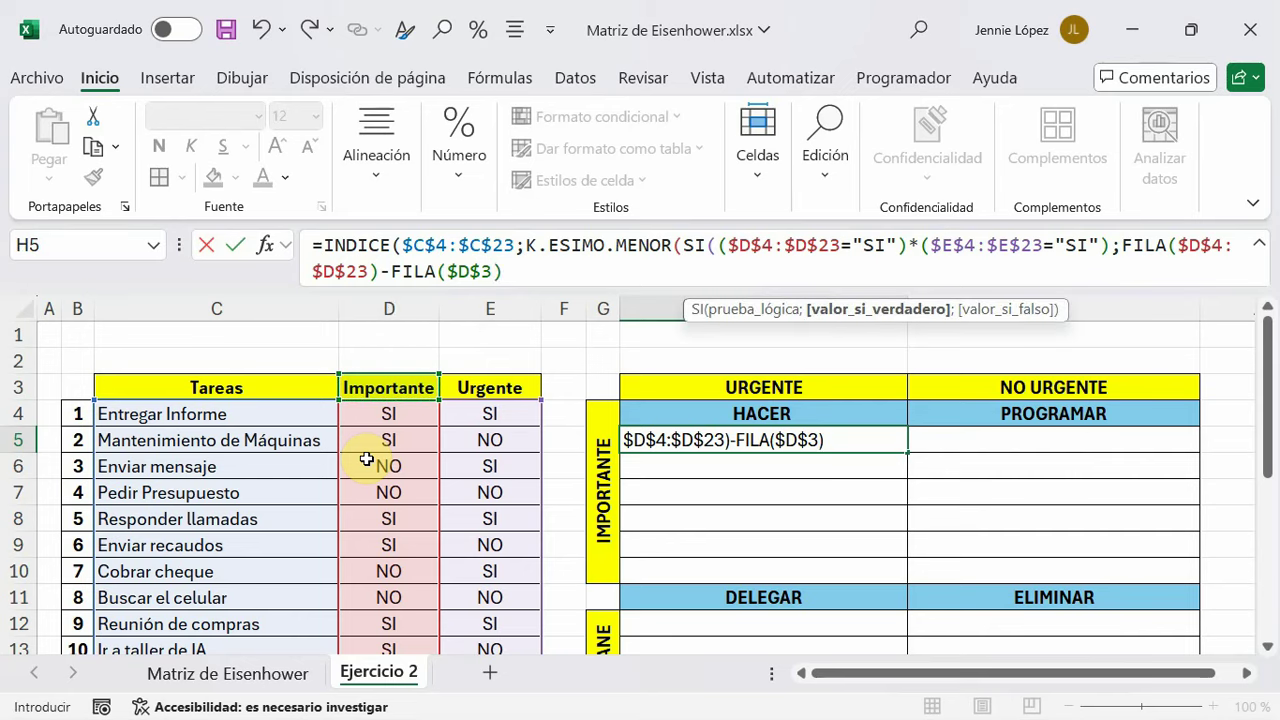
type(";")
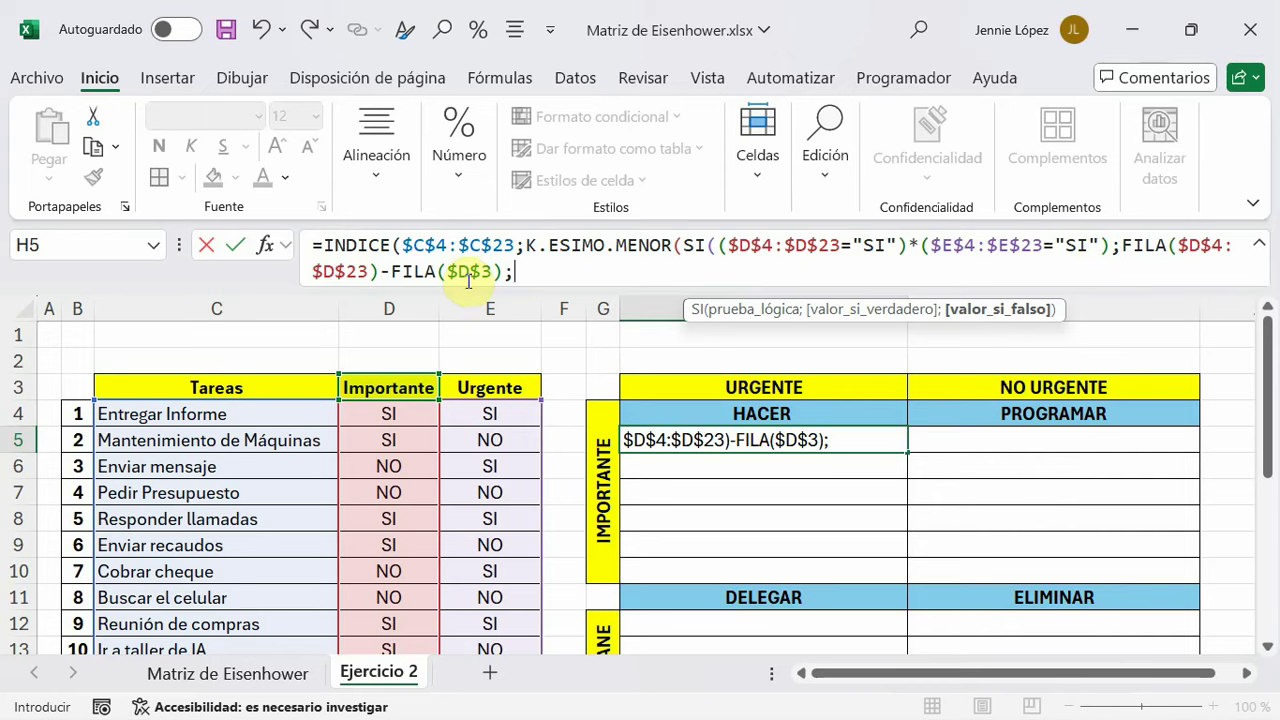
type("\"")
type(")")
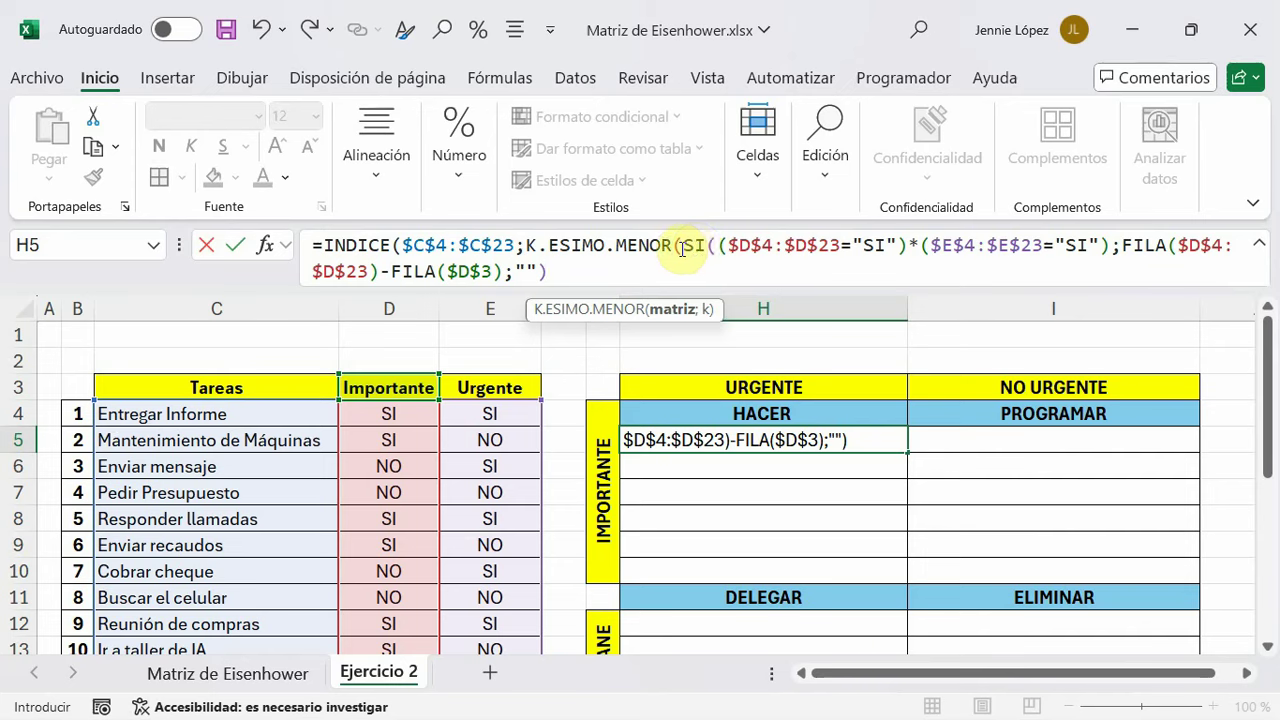
Preview the array of positions the SI part returns using F9 in the formula bar
left_click_drag(683, 248, 650, 280)
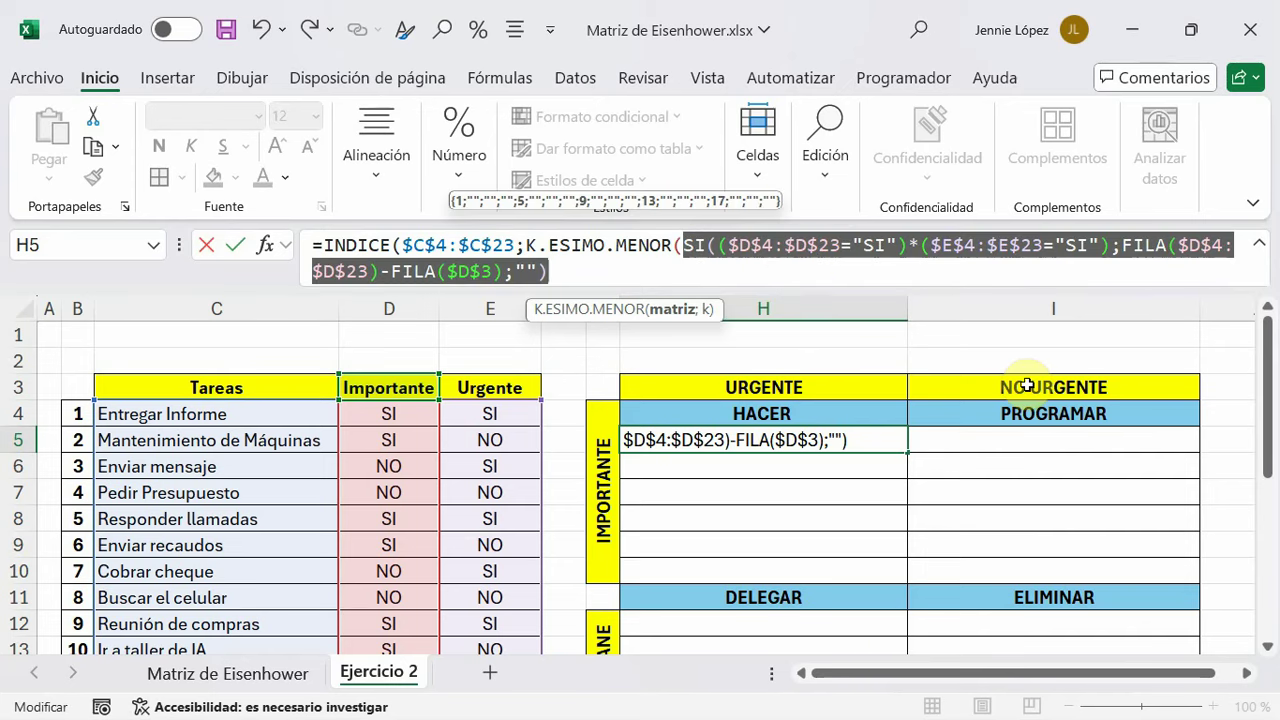
key("F9")
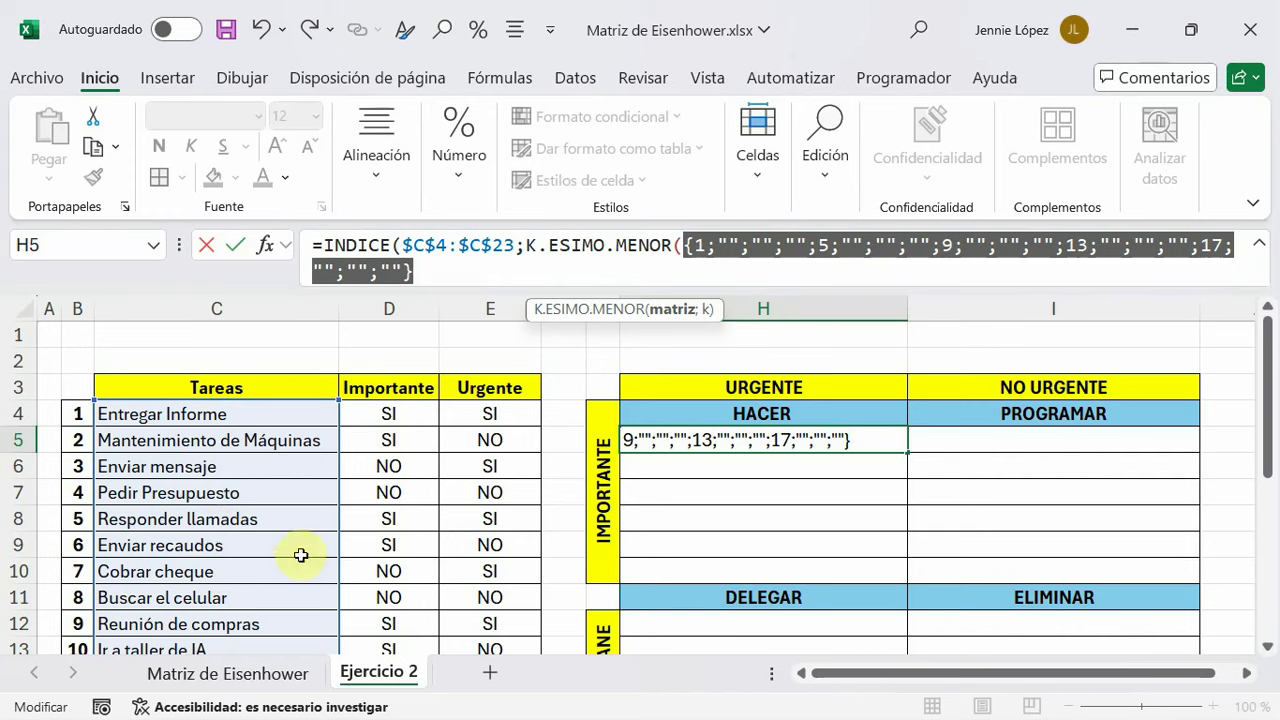
scroll(300, 562, "down", 1)
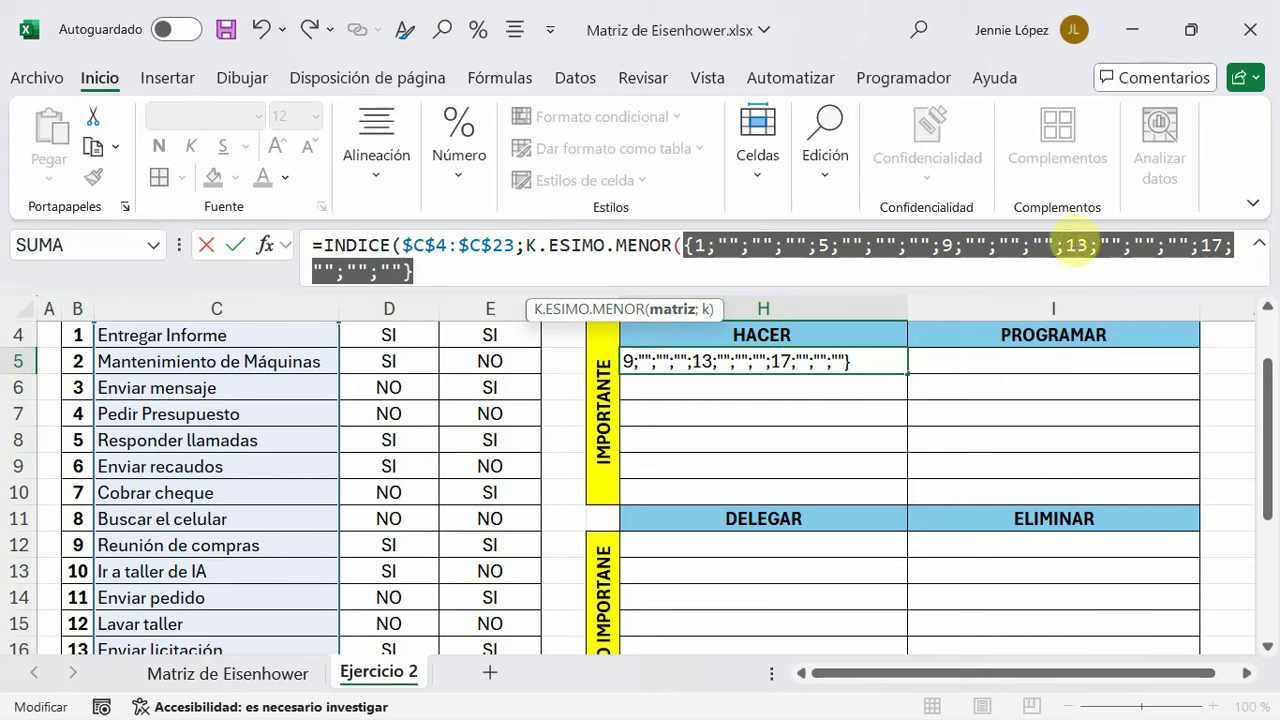
scroll(123, 604, "down", 1)
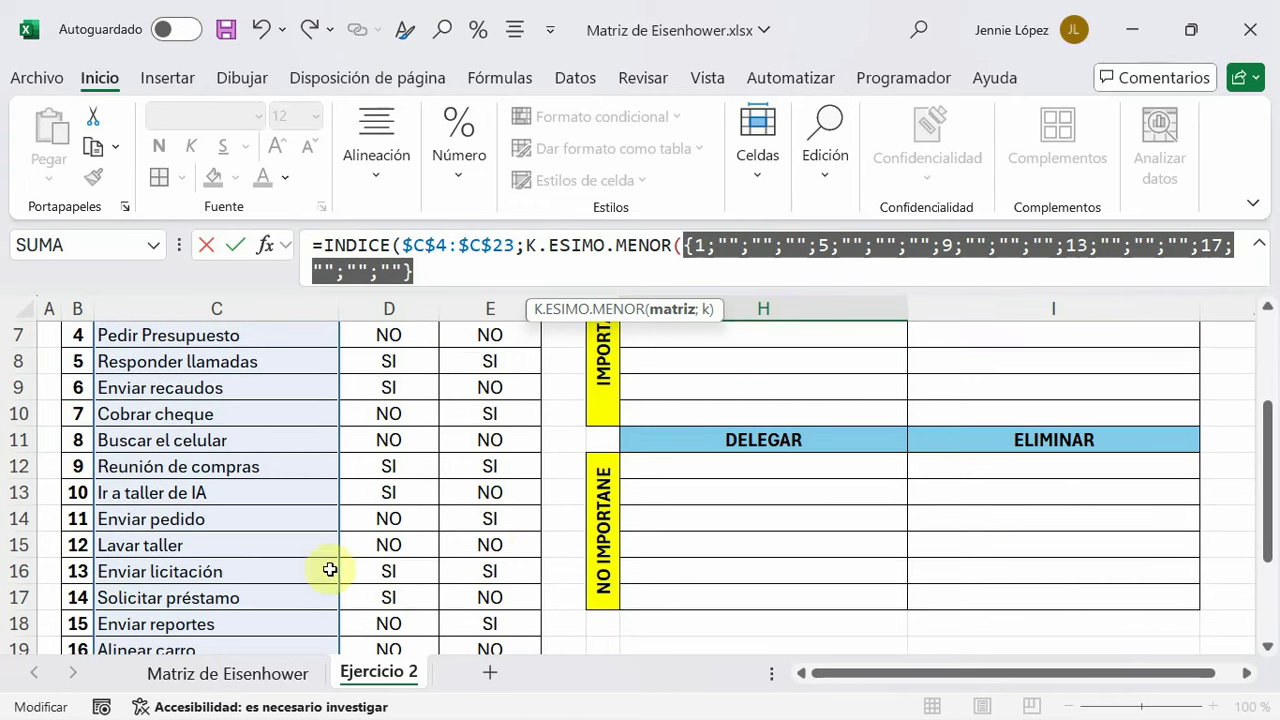
scroll(1166, 340, "up", 2)
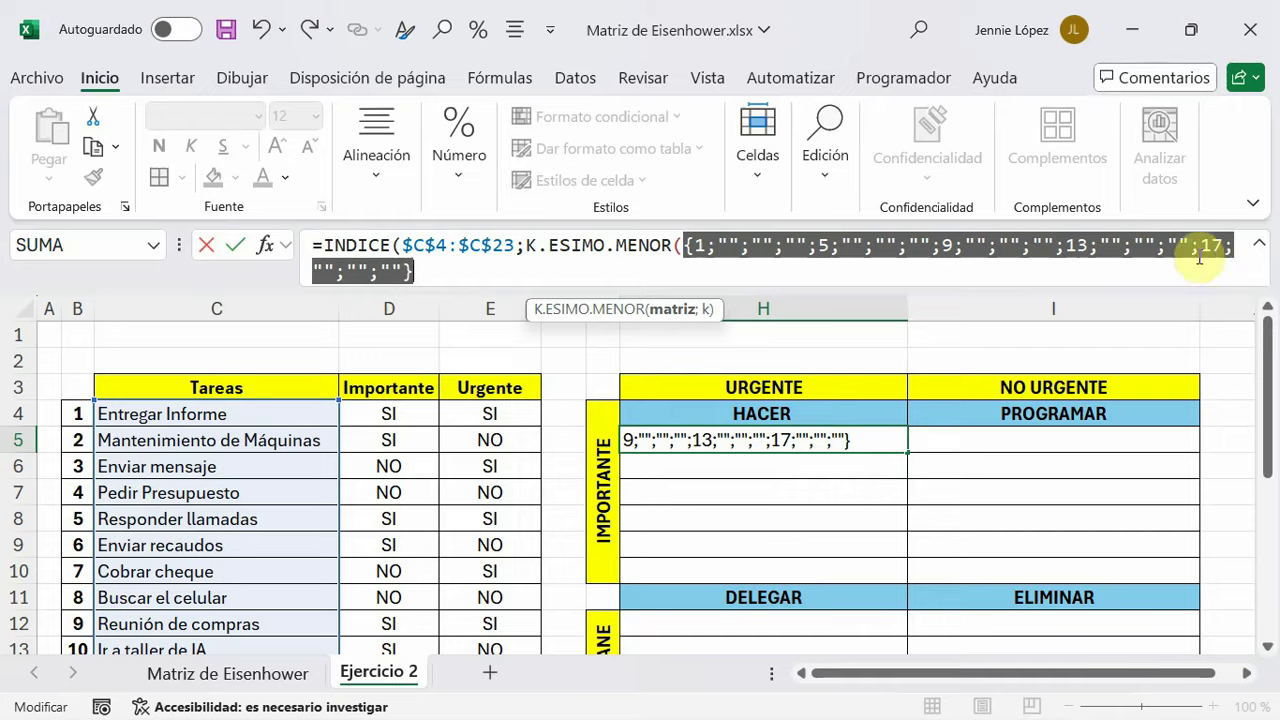
scroll(300, 586, "down", 1)
scroll(300, 586, "down", 2)
scroll(292, 616, "down", 1)
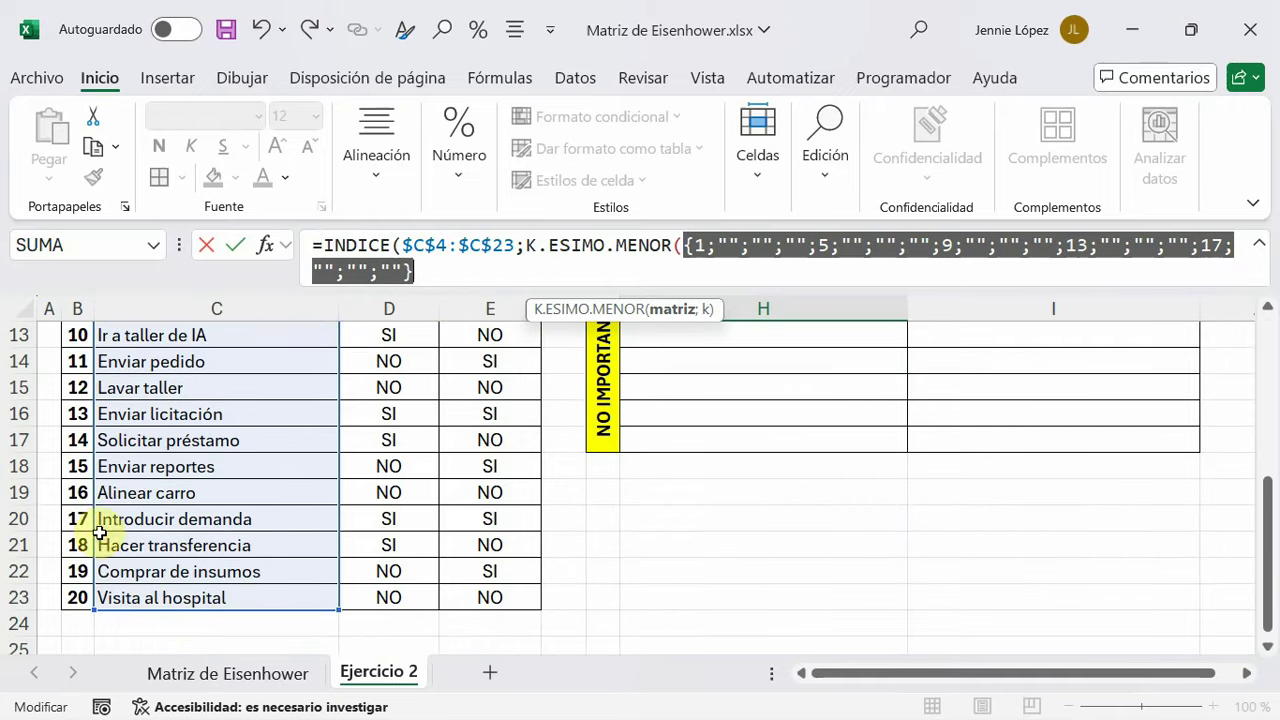
scroll(700, 586, "up", 3)
scroll(760, 480, "up", 1)
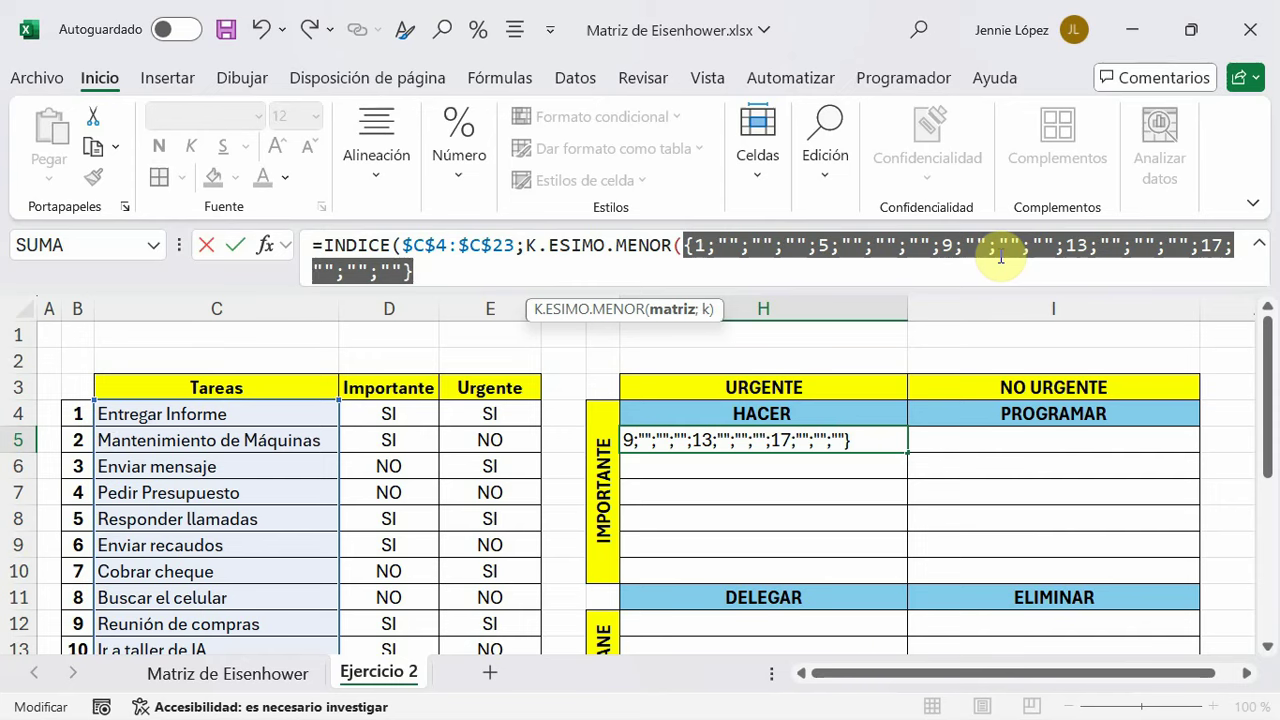
Restore the original SI expression and add a ; to begin K.ESIMO.MENOR's k argument
key("ctrl+z")
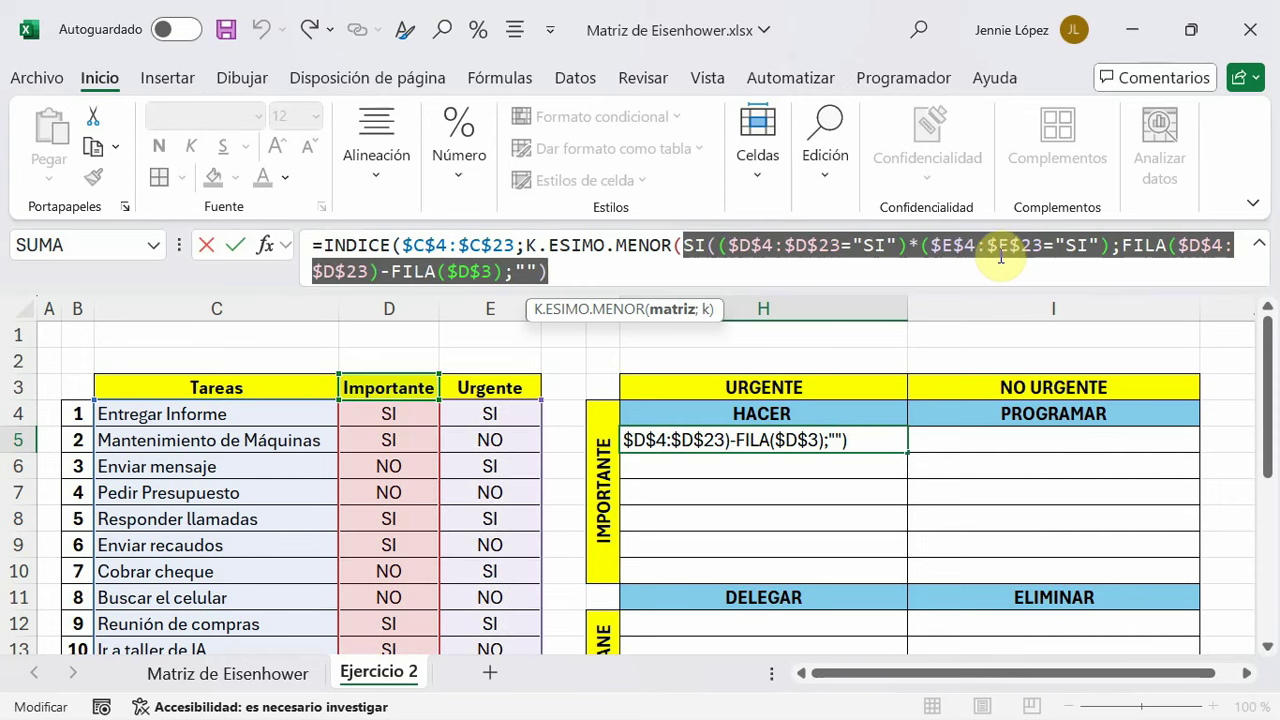
left_click(565, 260)
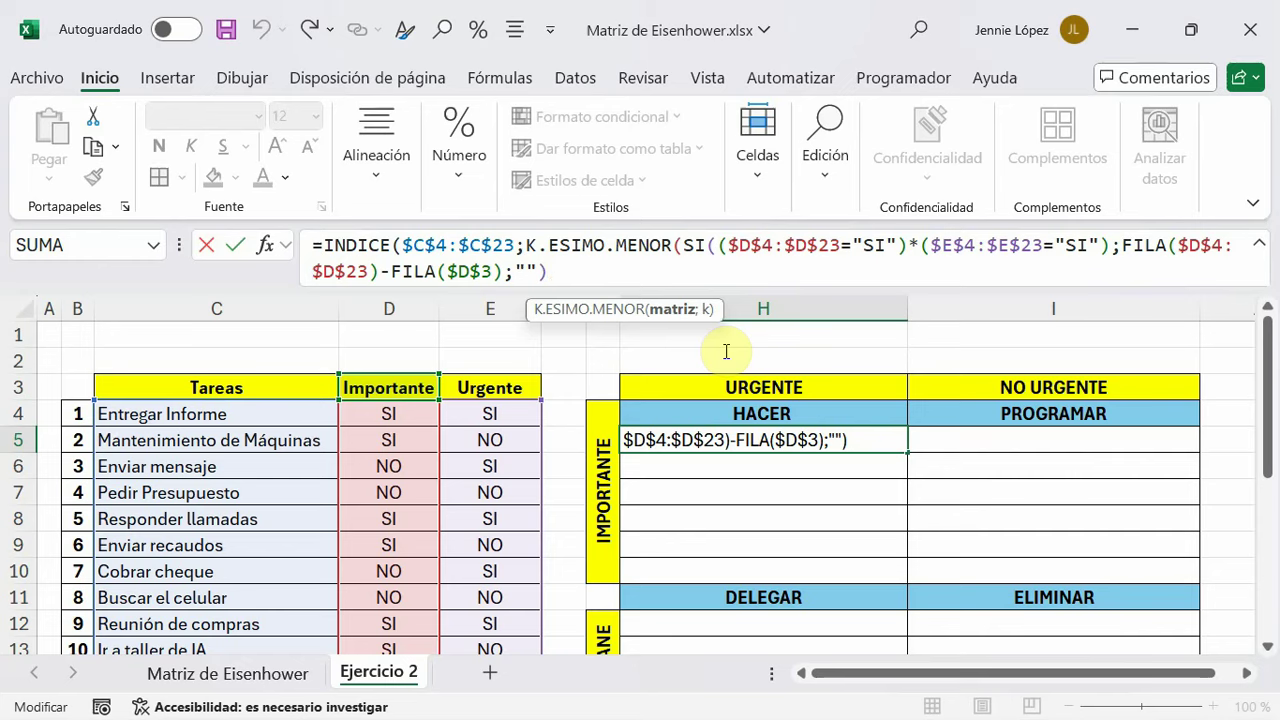
type(";f")
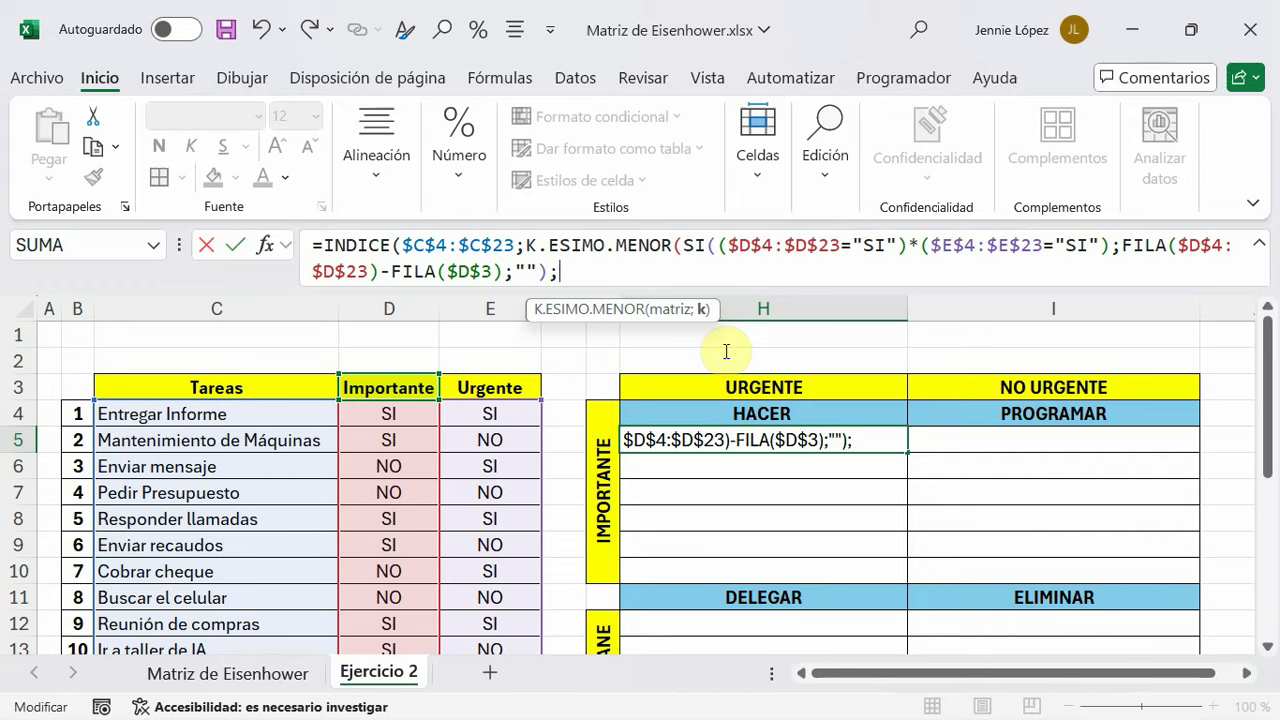
Finish the H5 formula with the FILA(D4)-FILA($D$3) row offset and close all parentheses
type(";f")
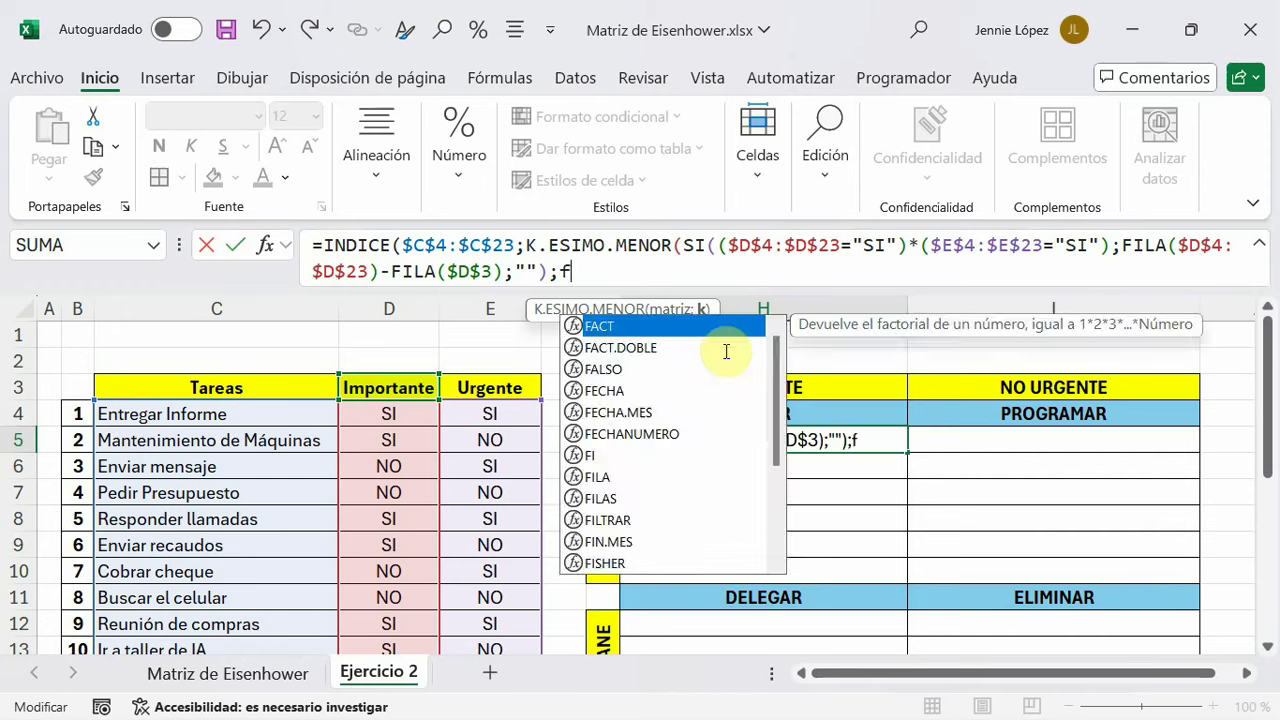
key("BackSpace")
type("FI")
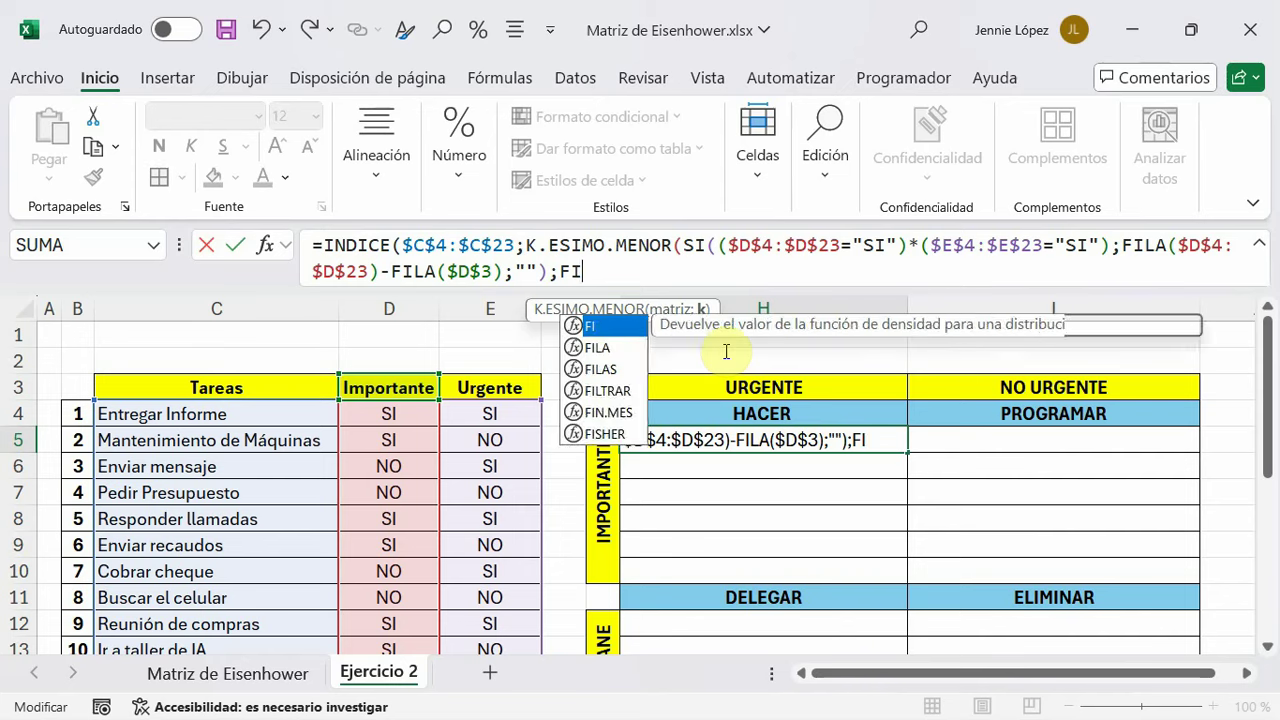
type("LA")
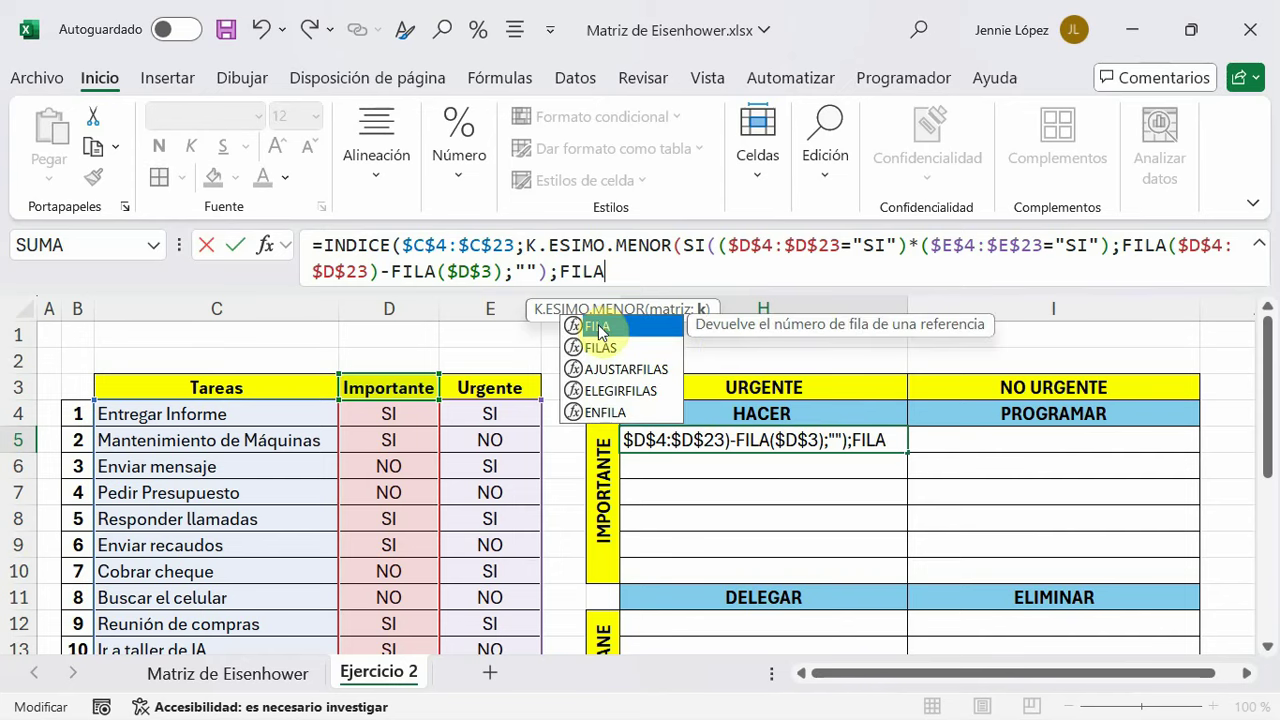
double_click(598, 328)
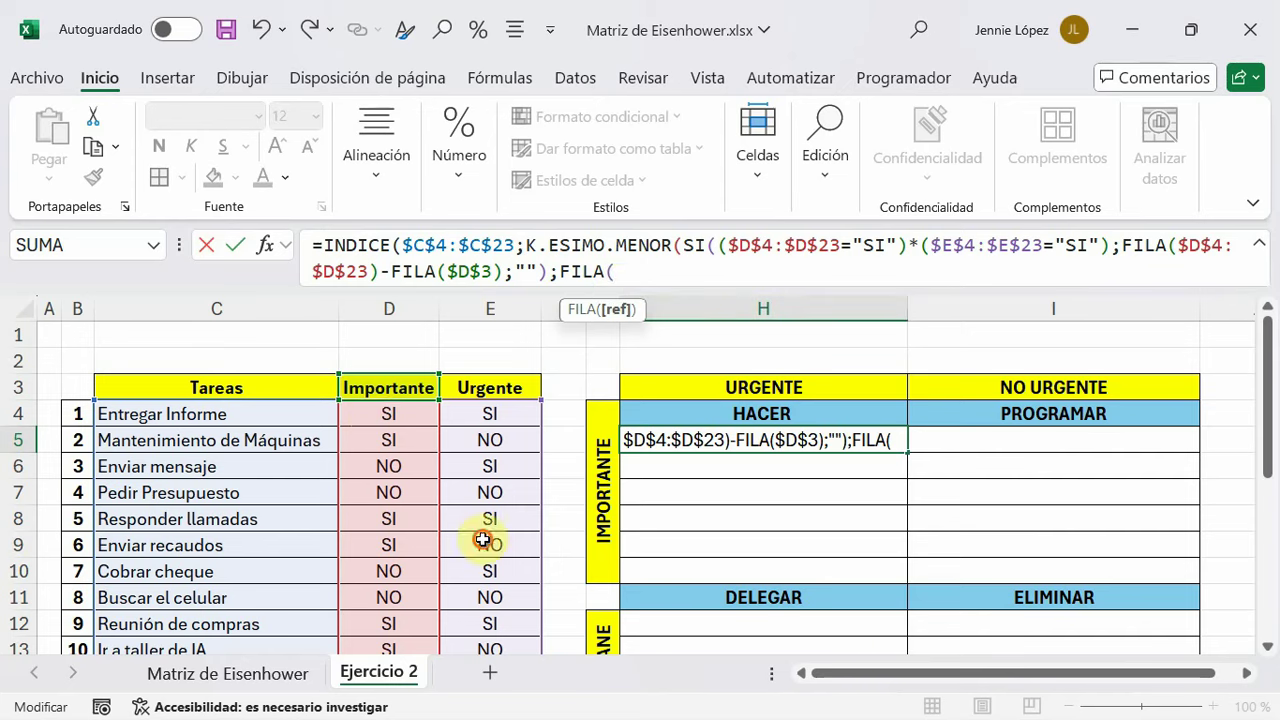
left_click(378, 416)
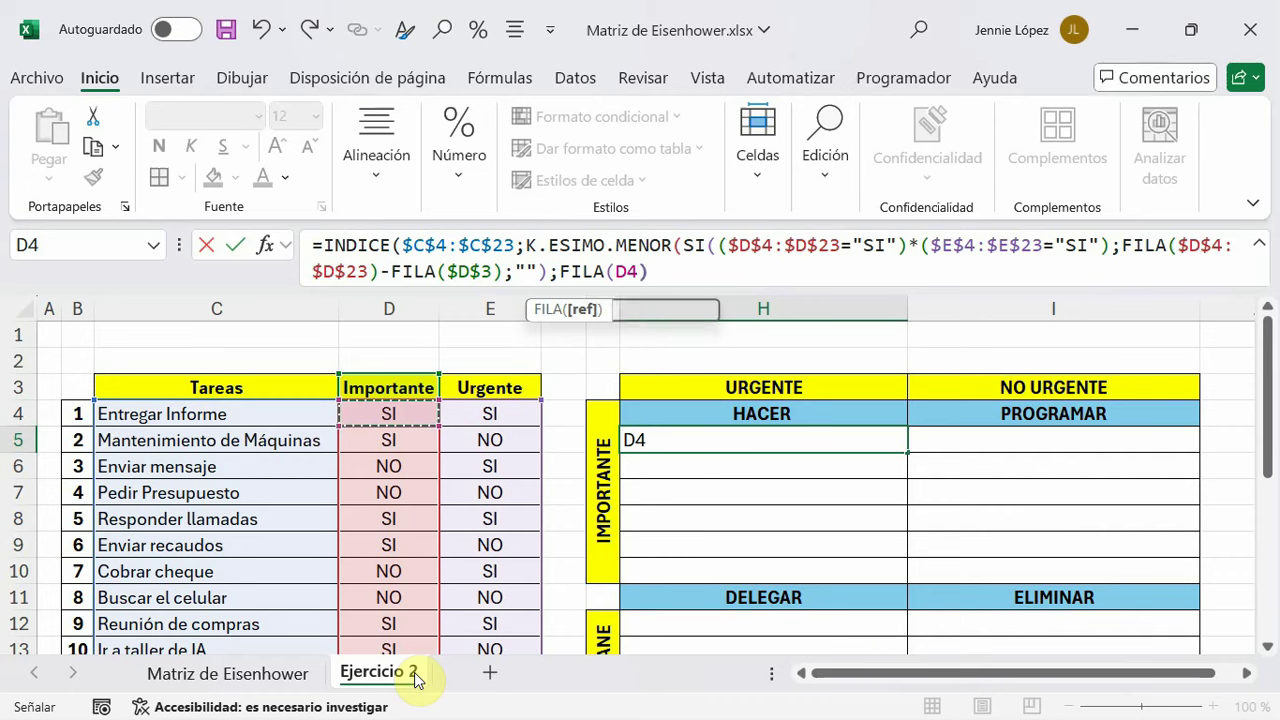
type(")")
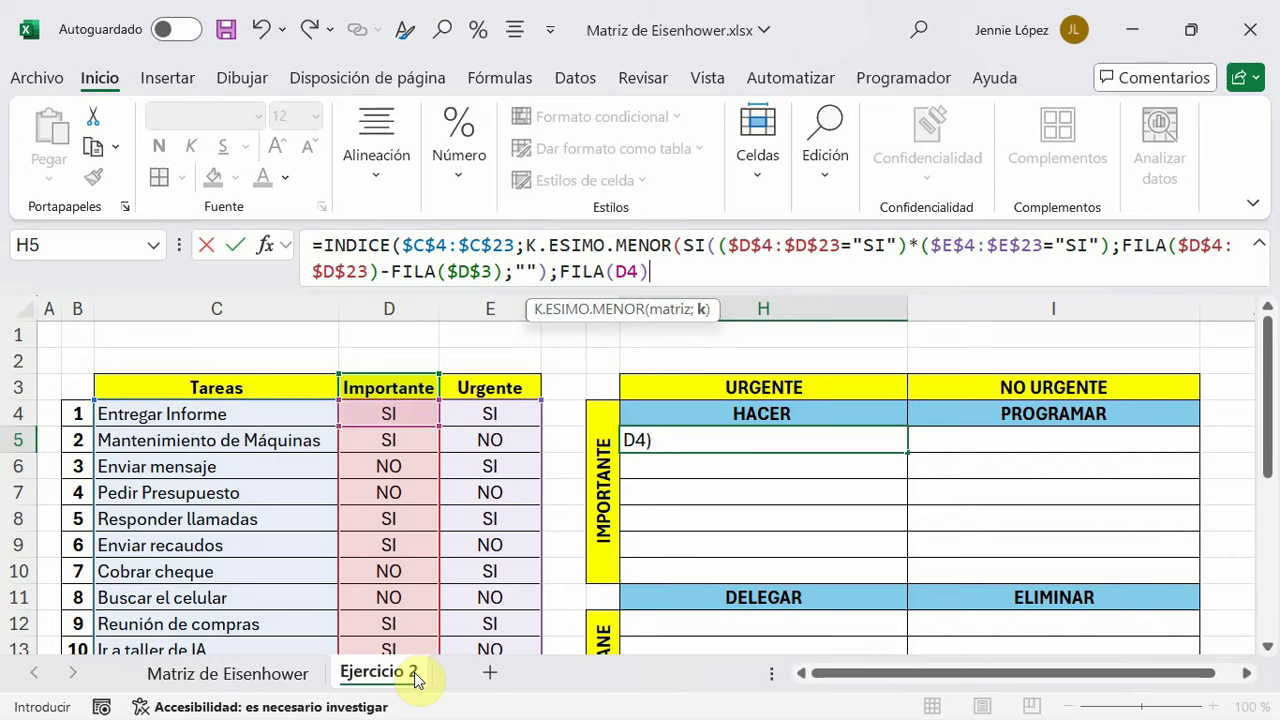
type("-F")
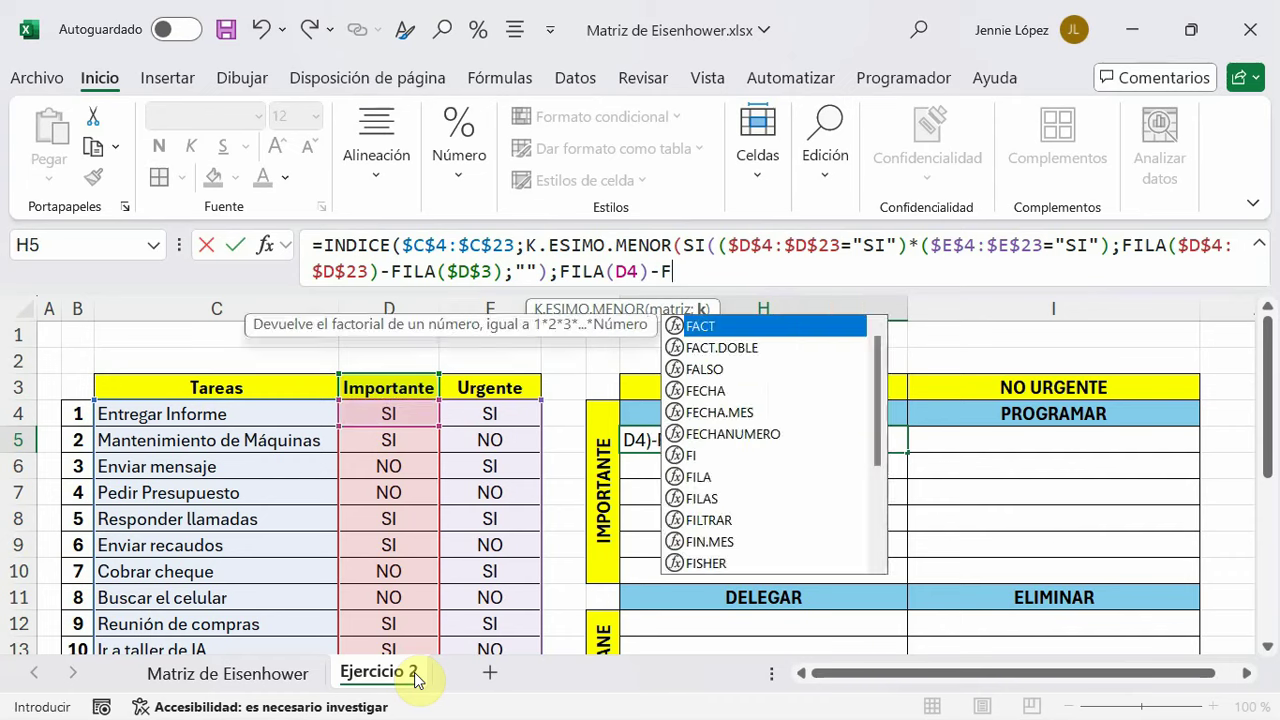
type("ILA")
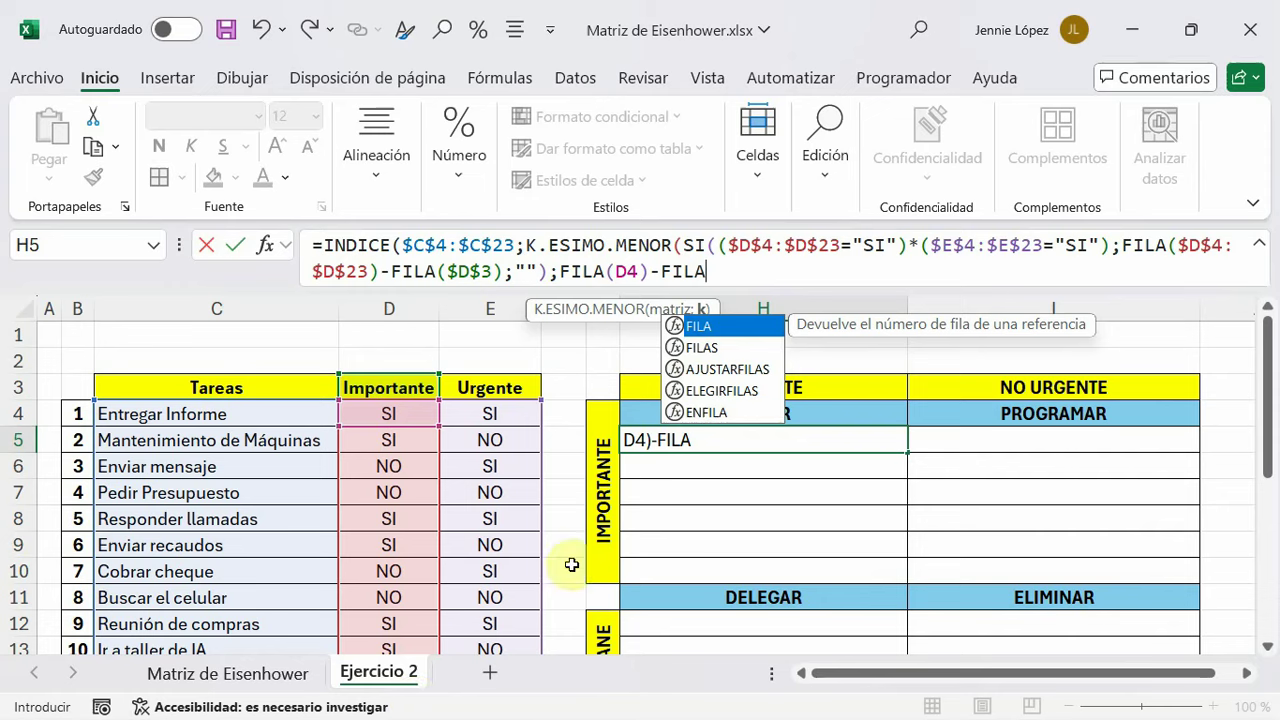
type("(")
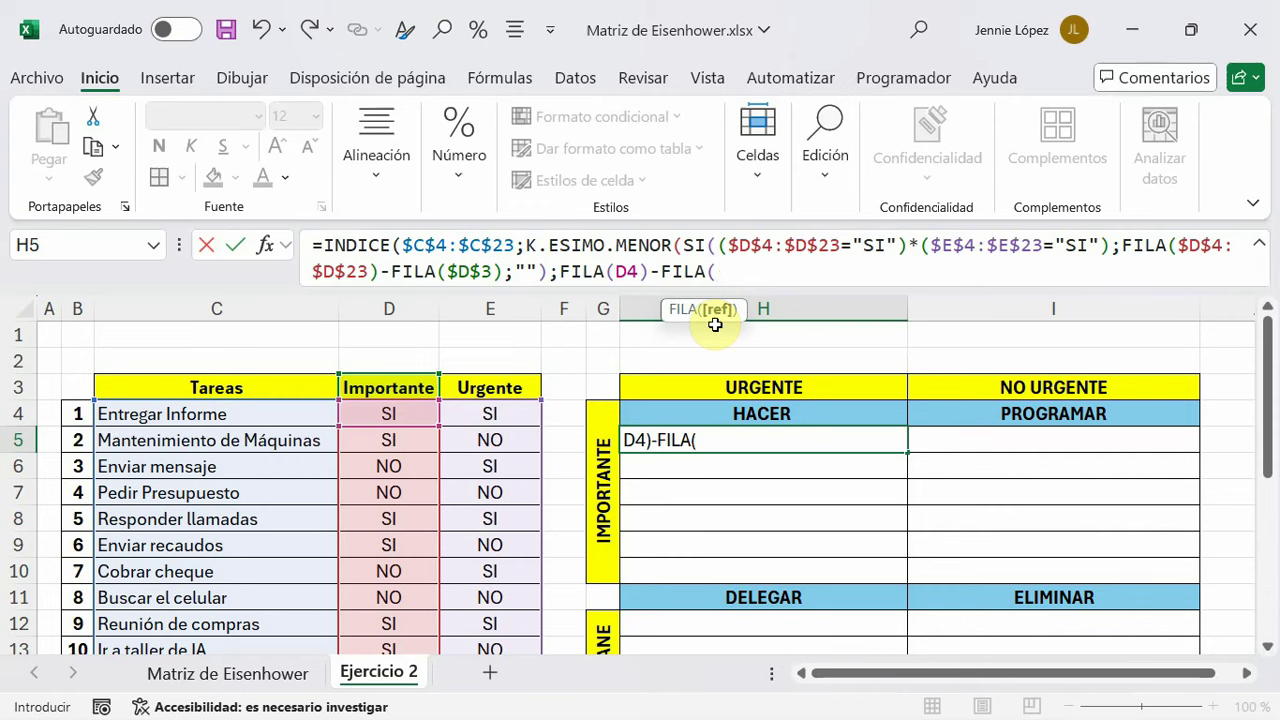
left_click(378, 389)
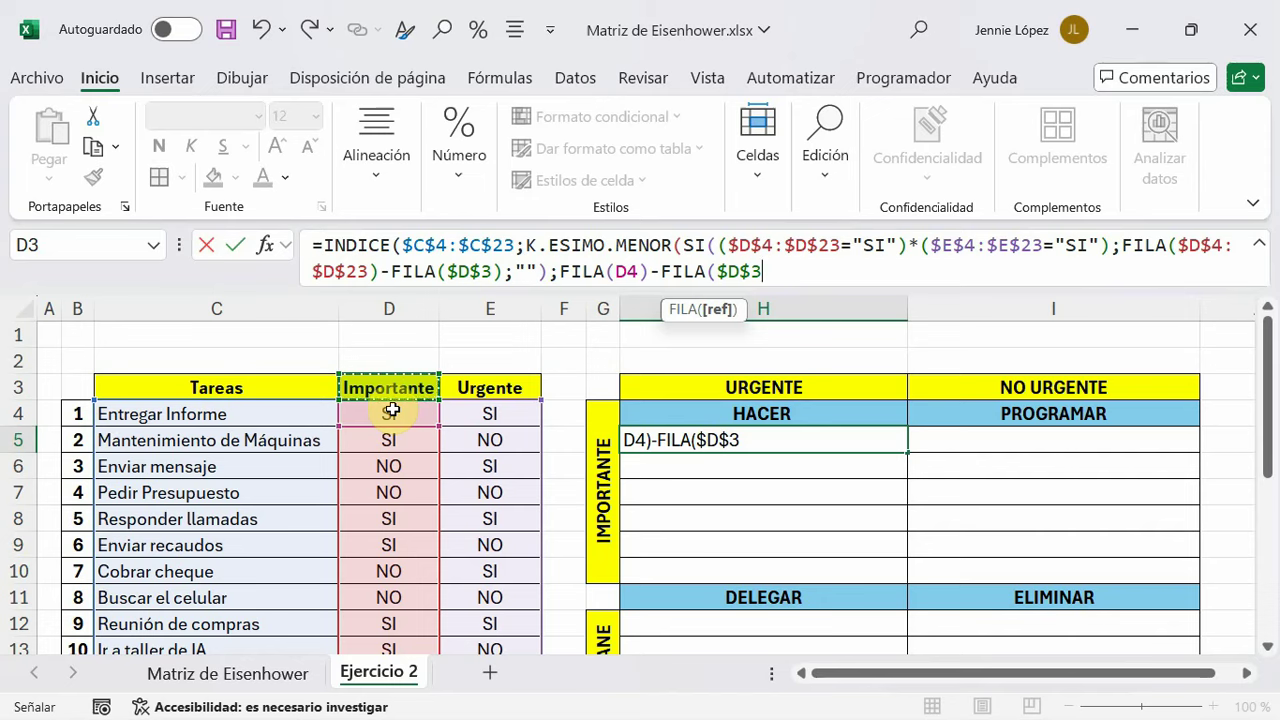
type(")")
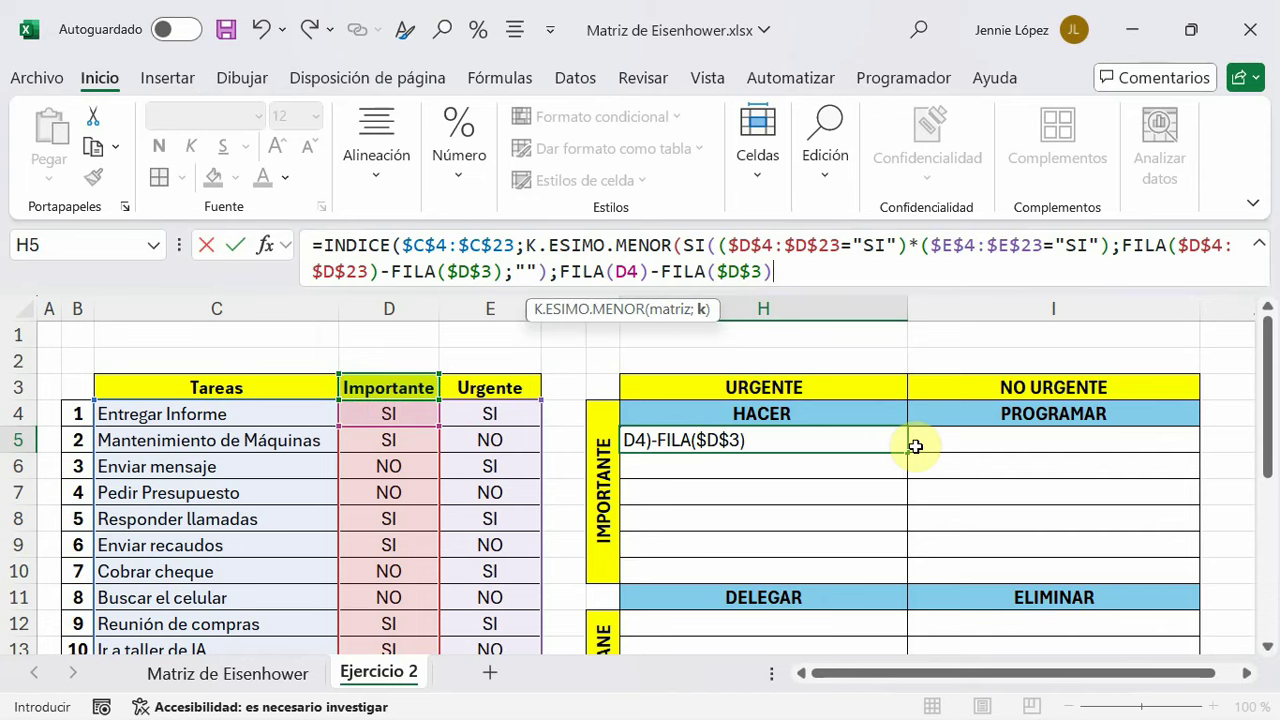
type(")")
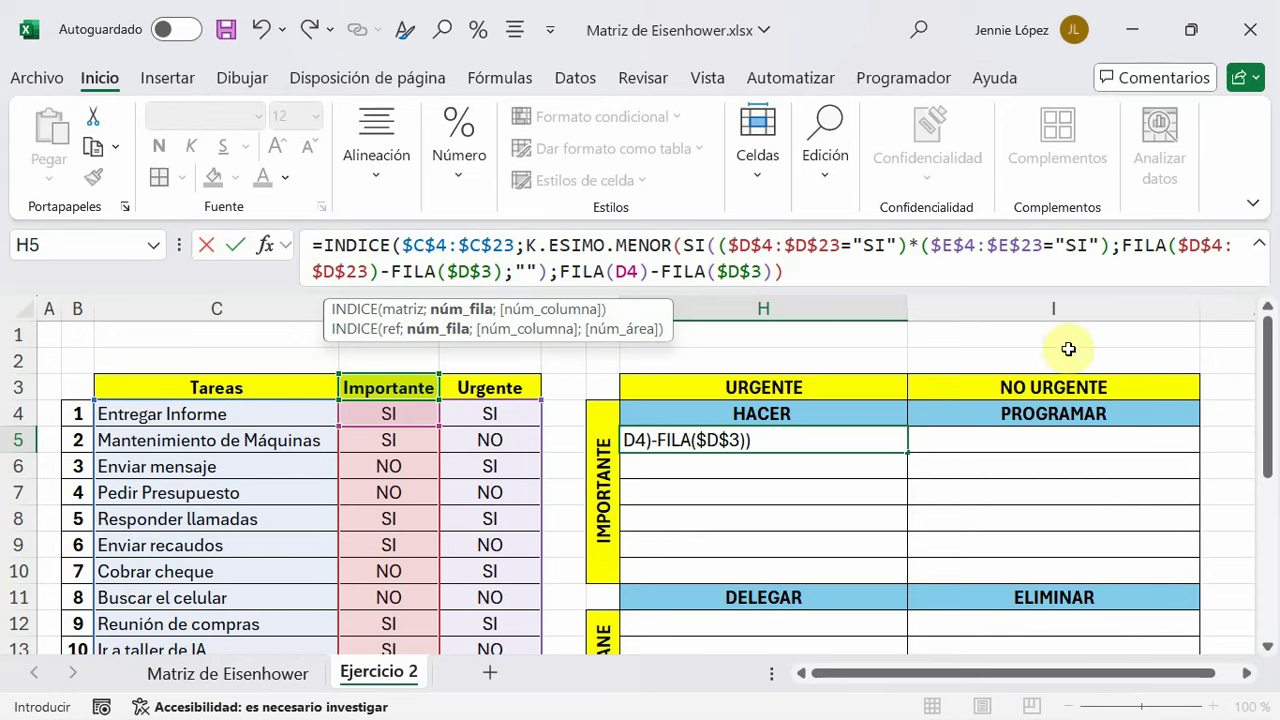
type(")")
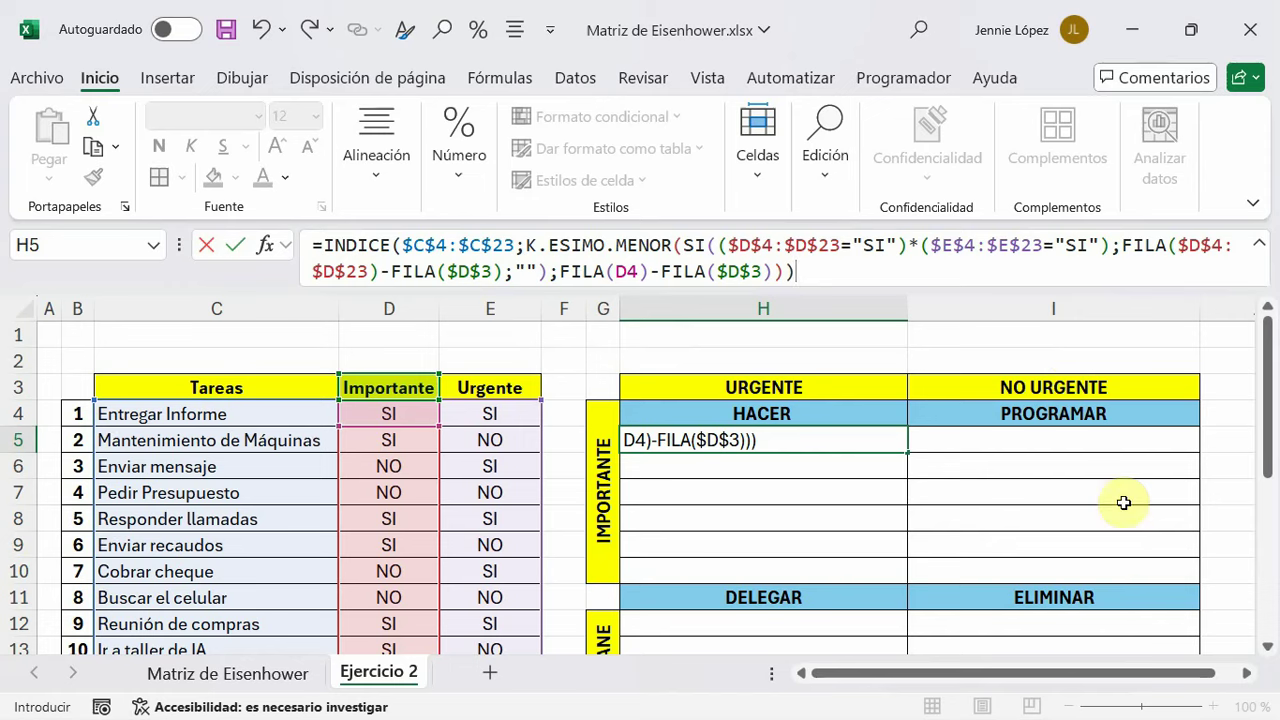
key("Return")
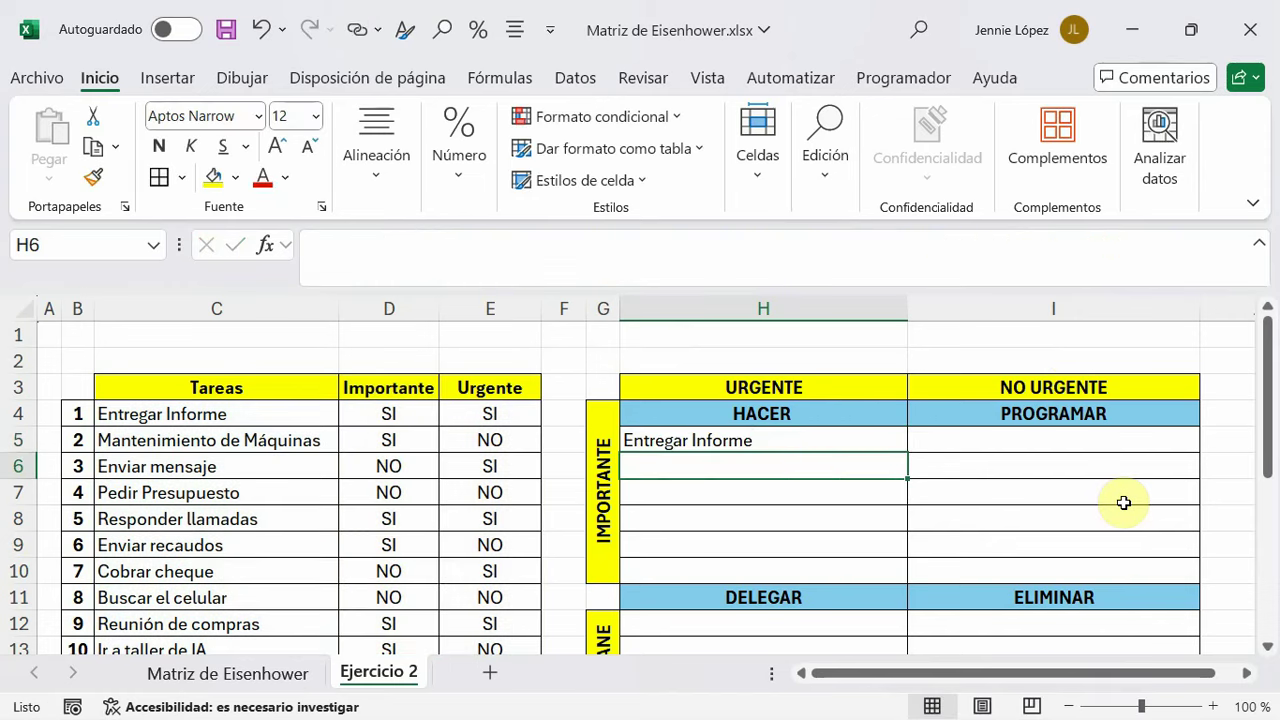
left_click(752, 432)
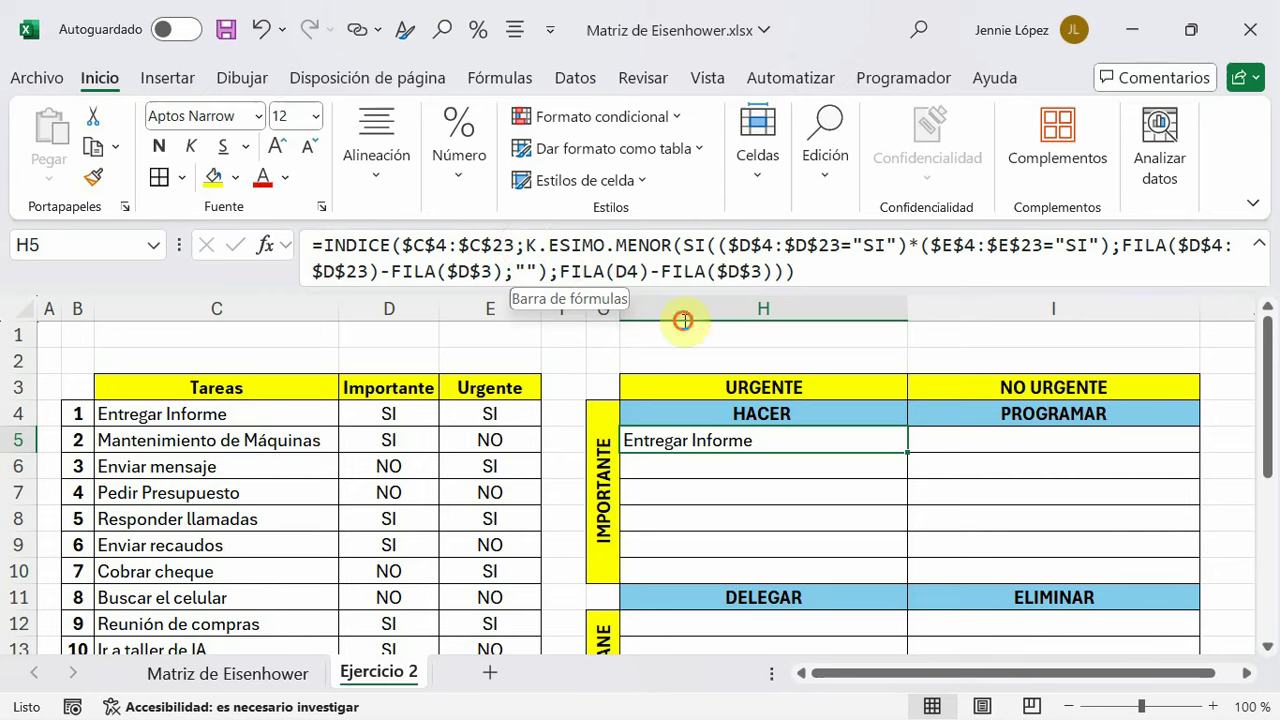
left_click_drag(527, 245, 594, 267)
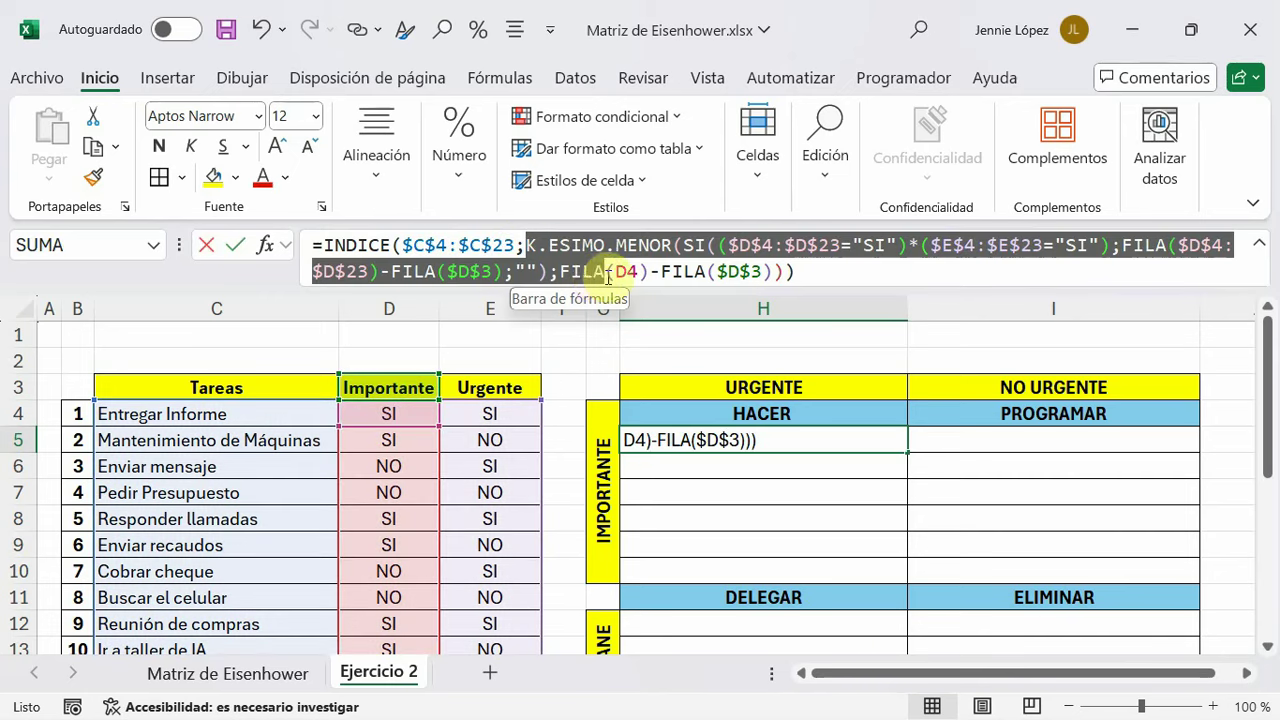
left_click_drag(582, 279, 790, 284)
key("ctrl+c")
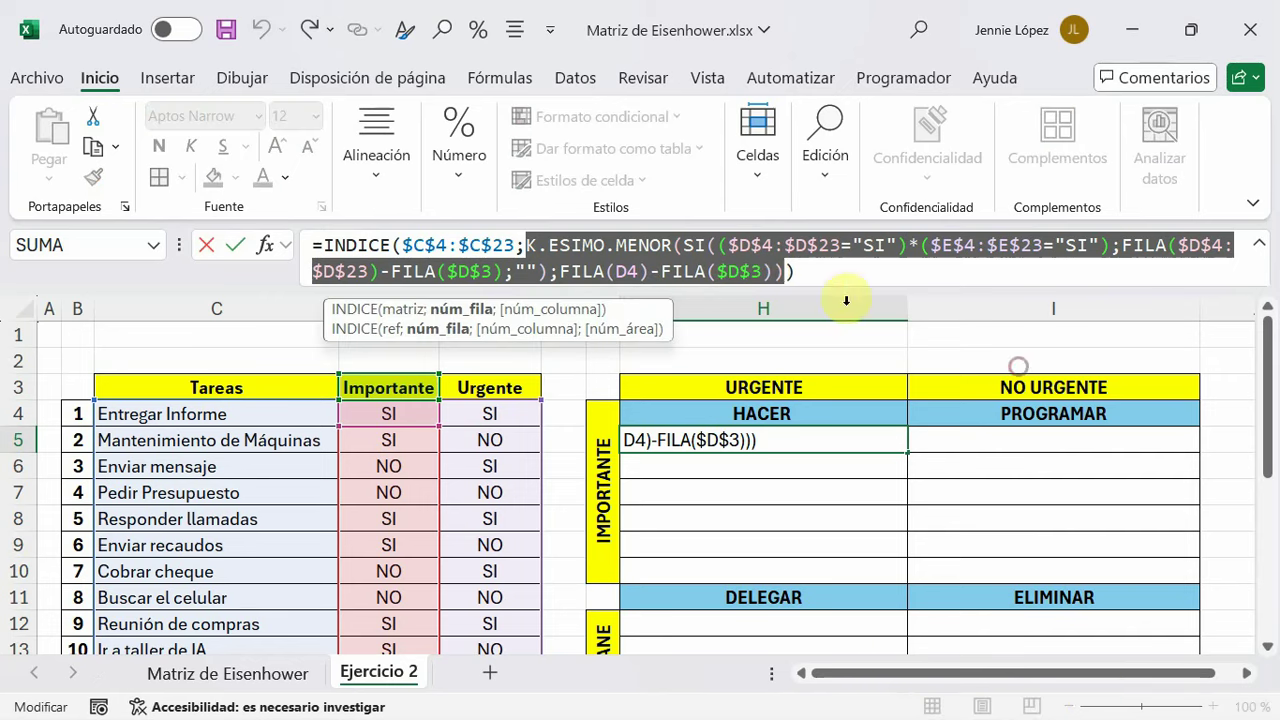
key("F9")
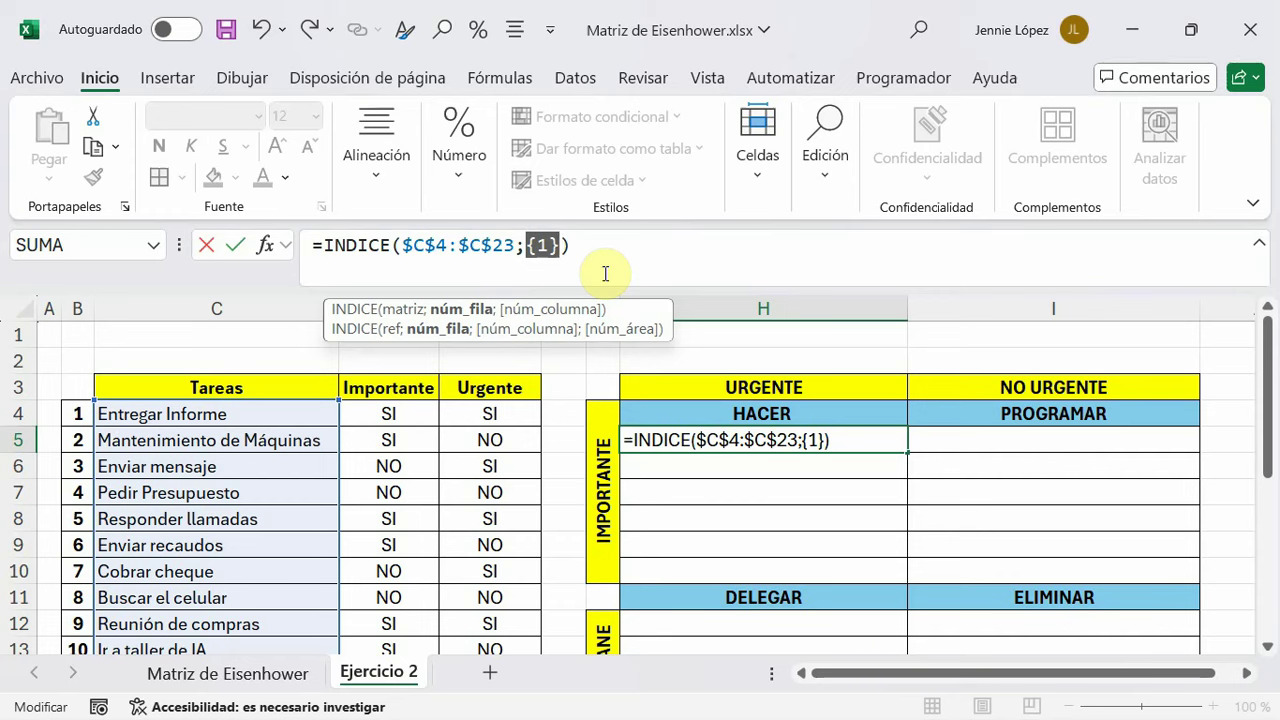
key("ctrl+v")
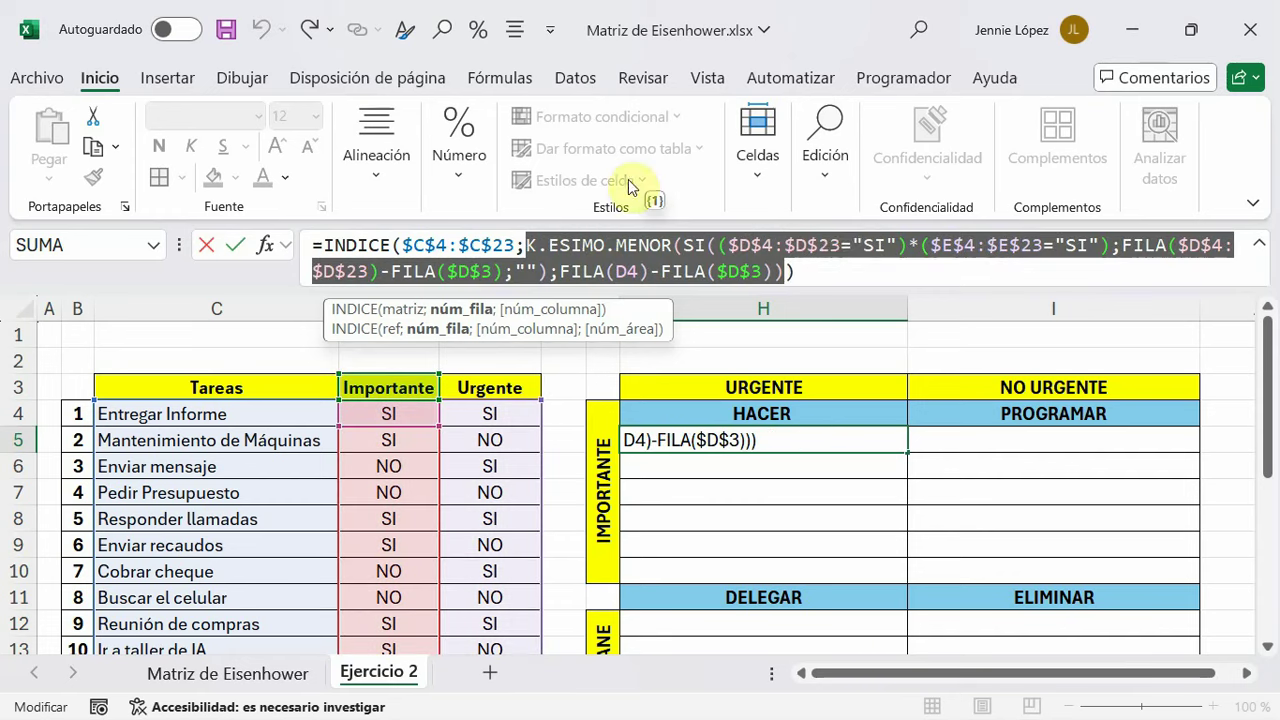
left_click(815, 271)
key("Return")
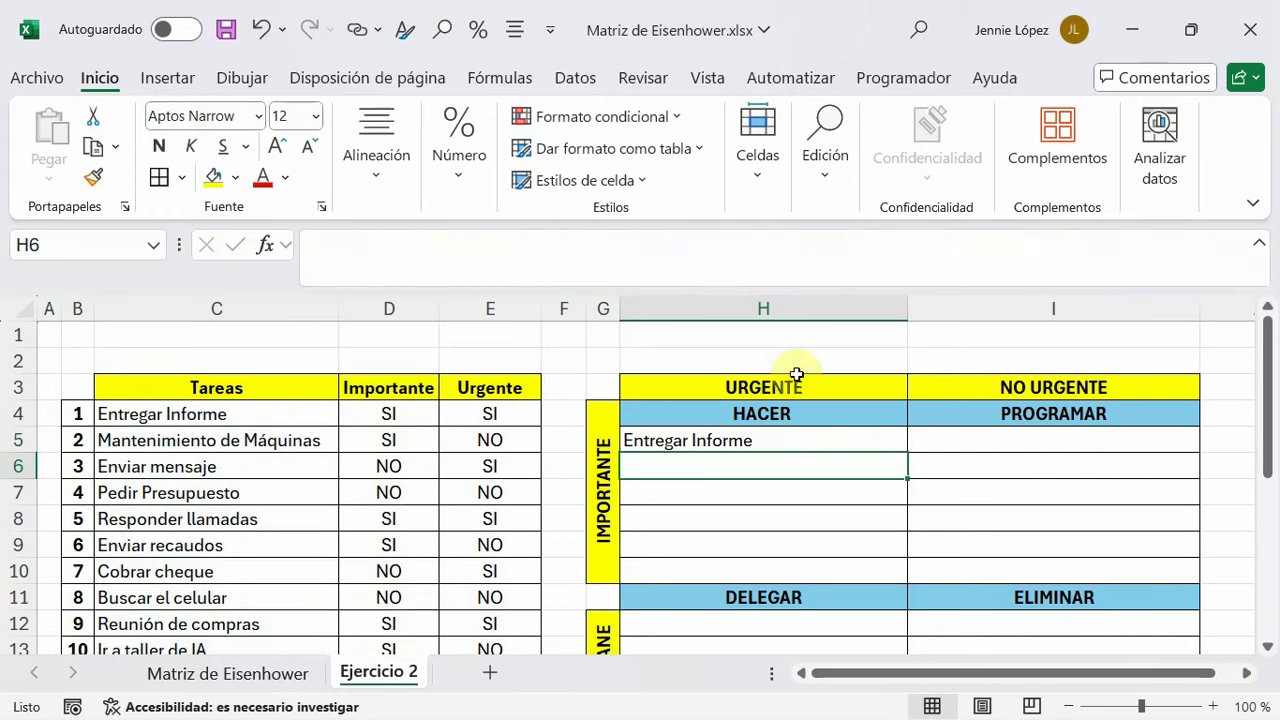
left_click(898, 447)
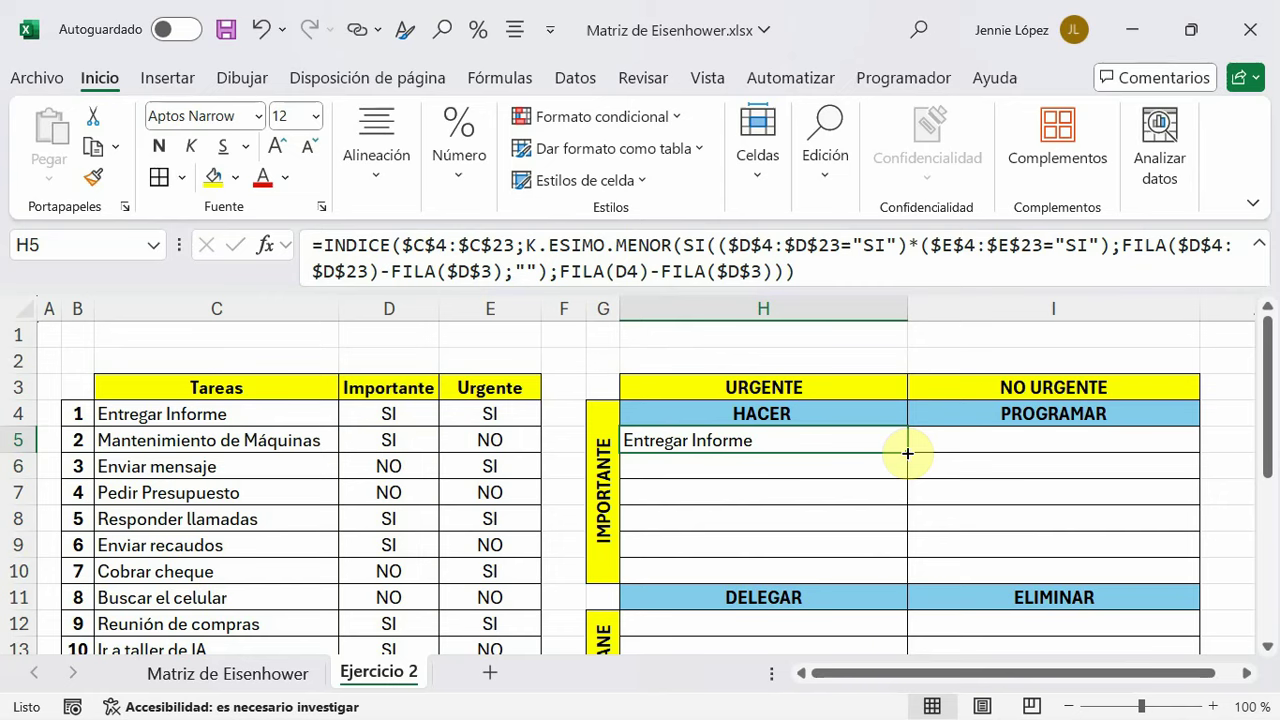
Fill the H5 formula down to H10 and inspect the #¡NUM! error in H10
left_click_drag(907, 453, 911, 576)
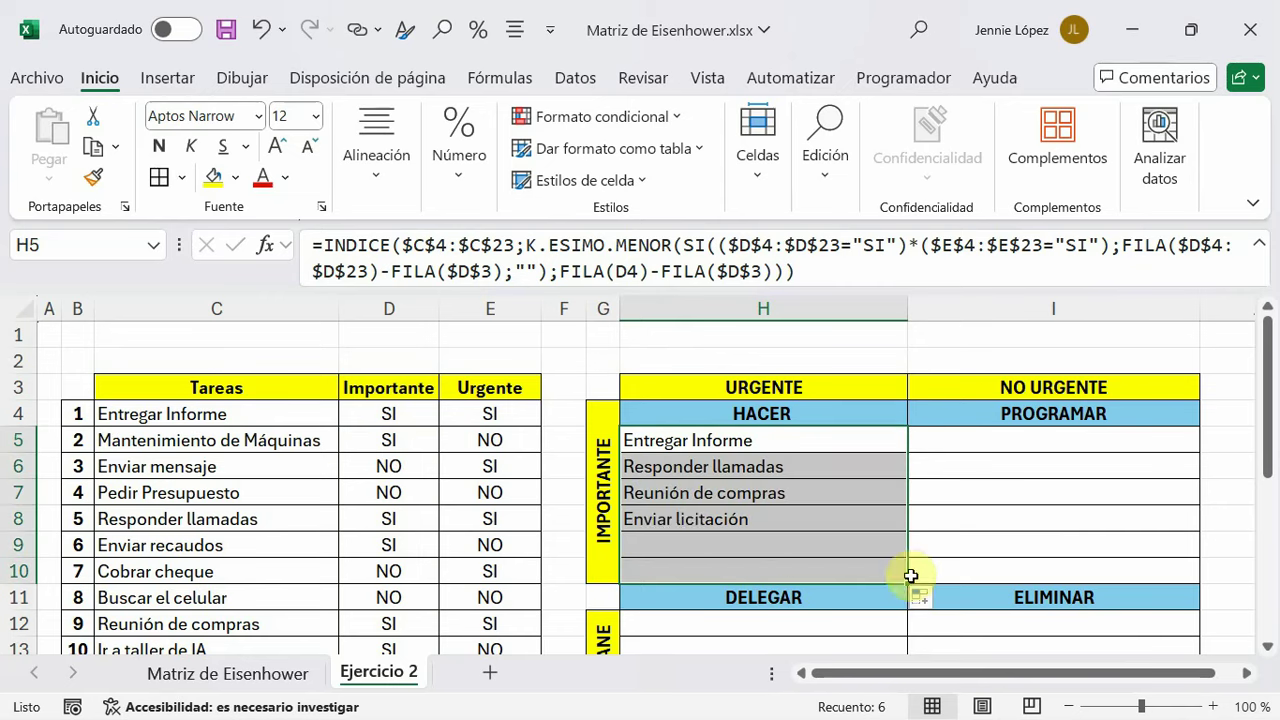
left_click(929, 534)
left_click(749, 569)
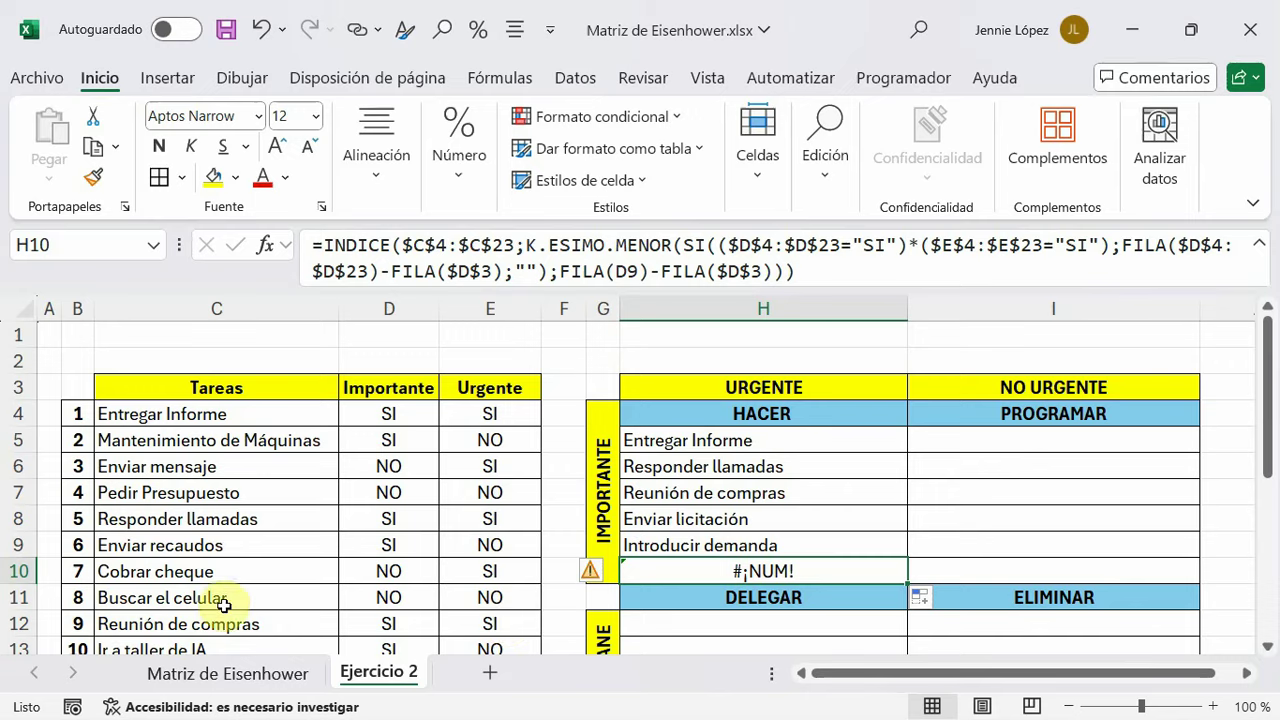
scroll(292, 592, "down", 1)
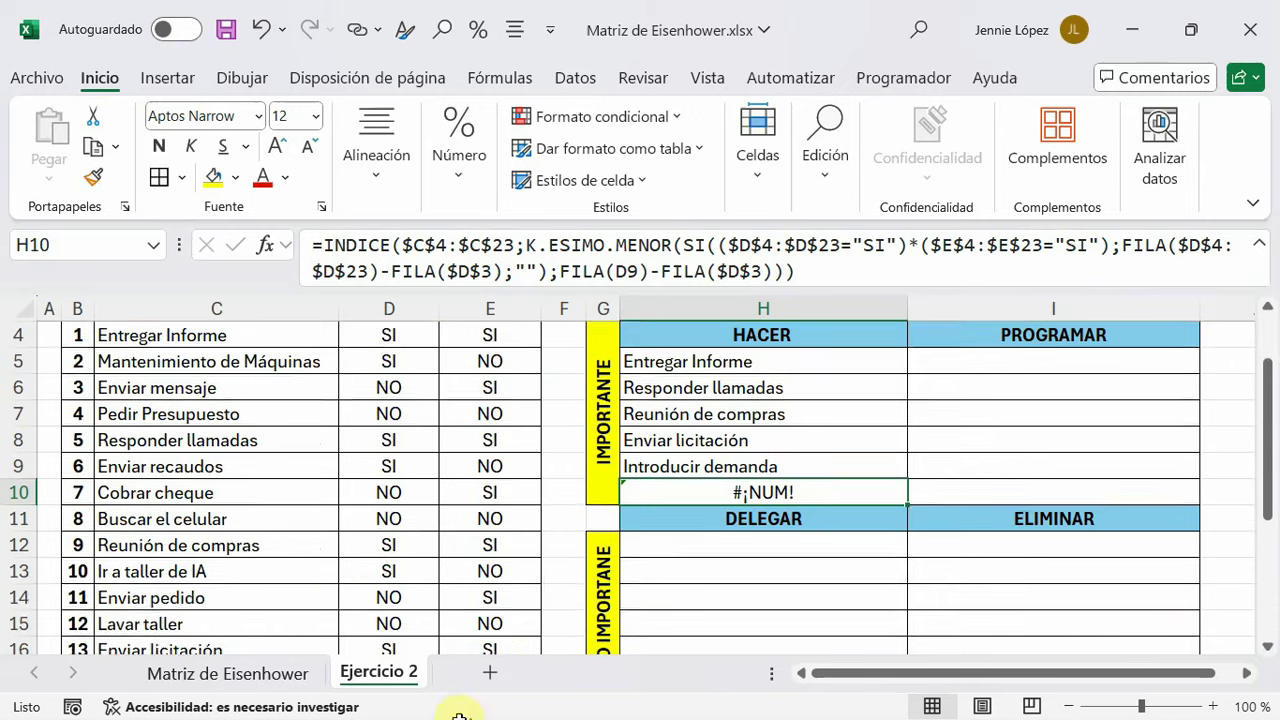
scroll(740, 460, "up", 1)
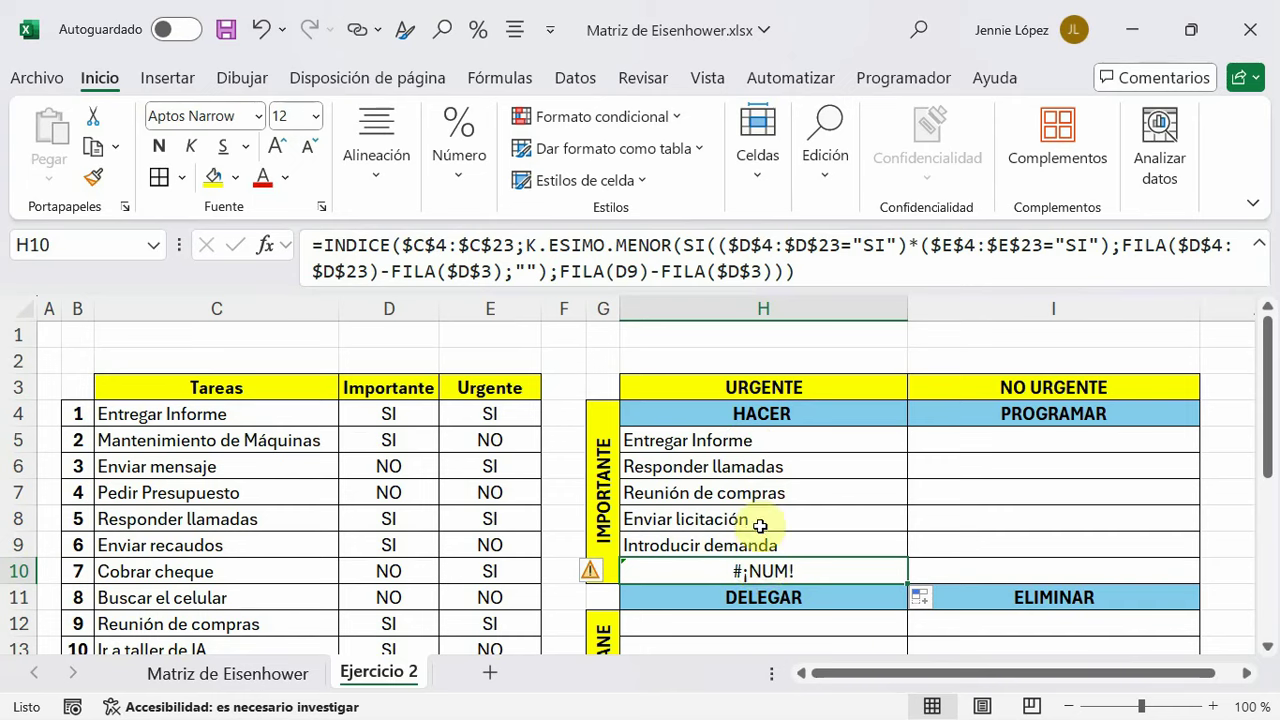
Wrap the H5 formula in SI.ERROR with a "" fallback and refill it down to H10
left_click(752, 440)
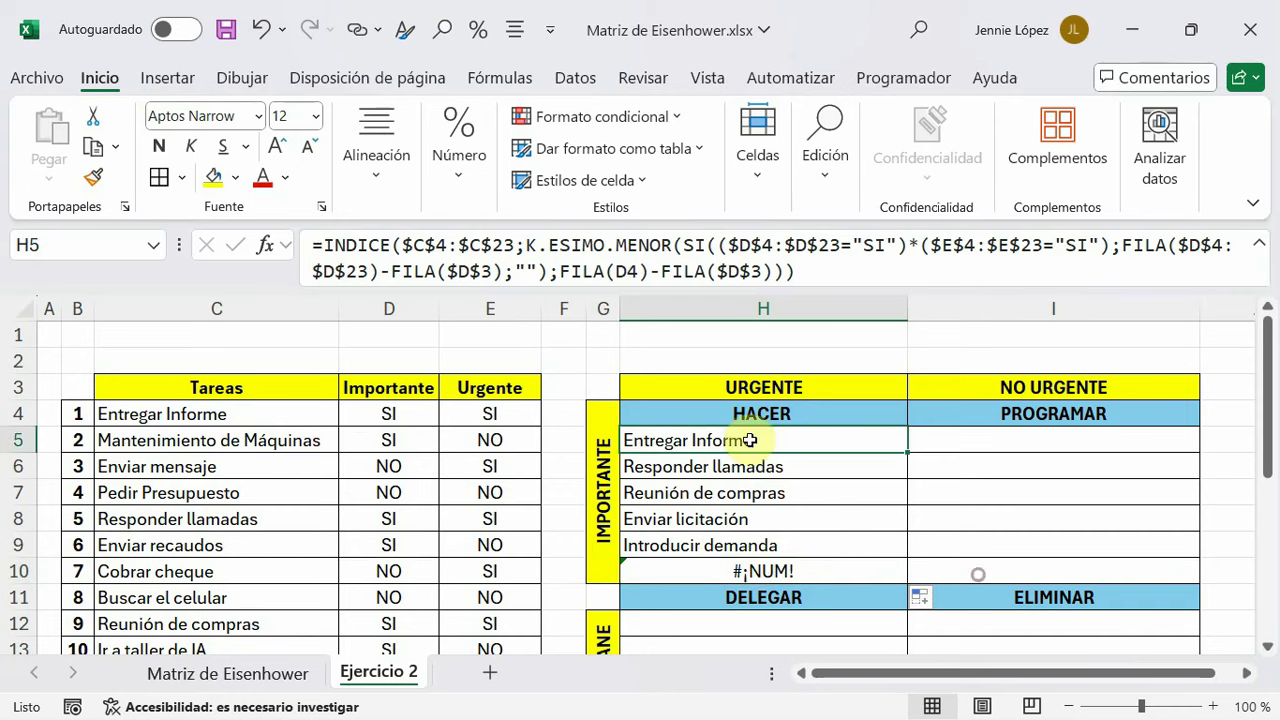
left_click(322, 245)
type("SI")
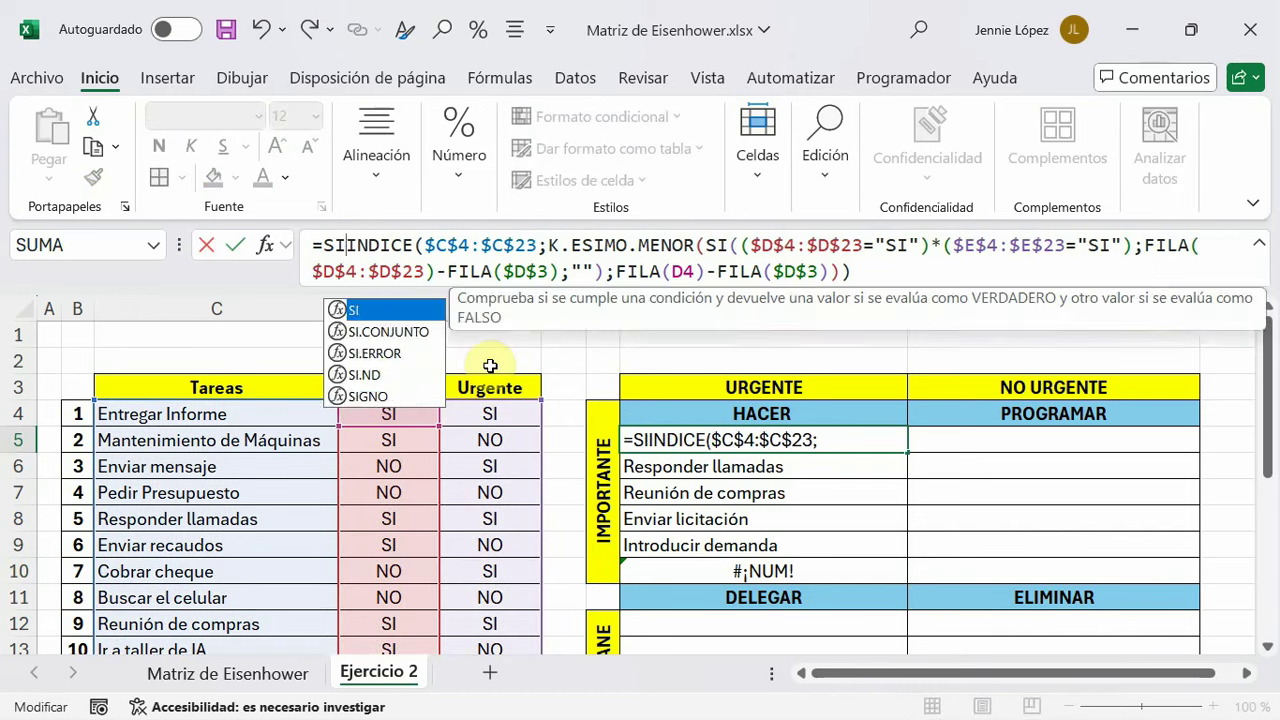
type(".")
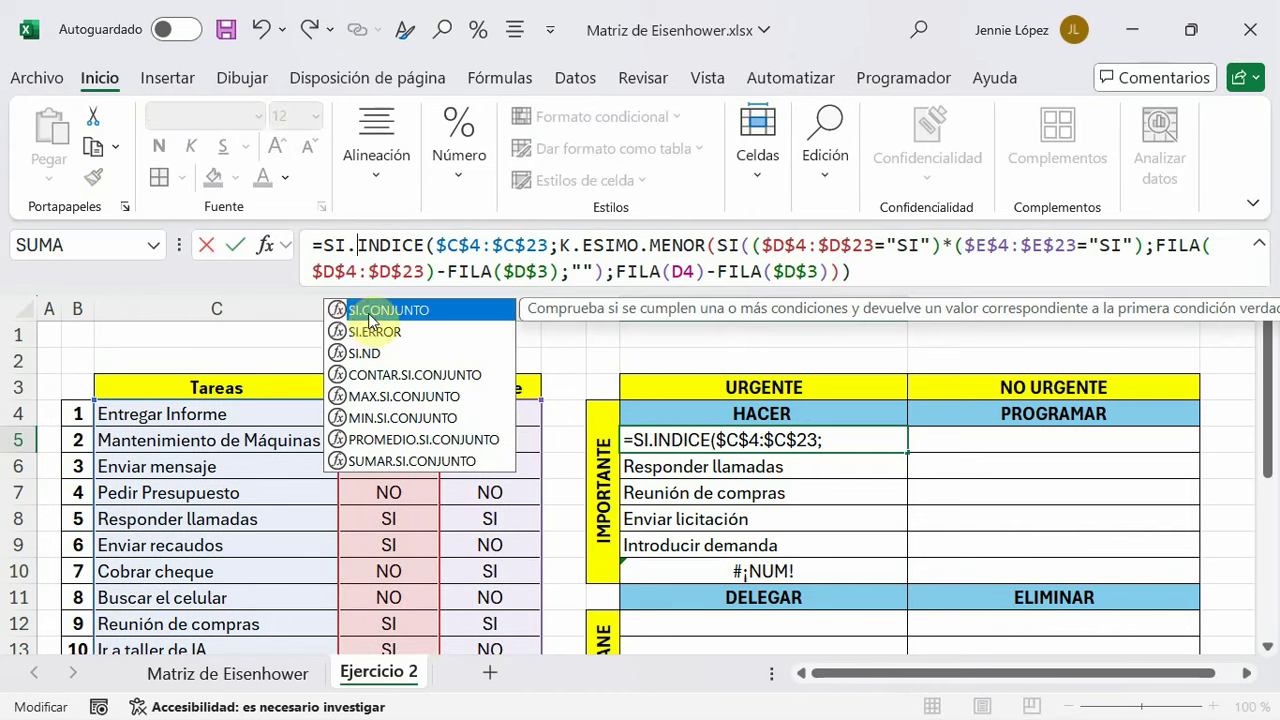
double_click(378, 333)
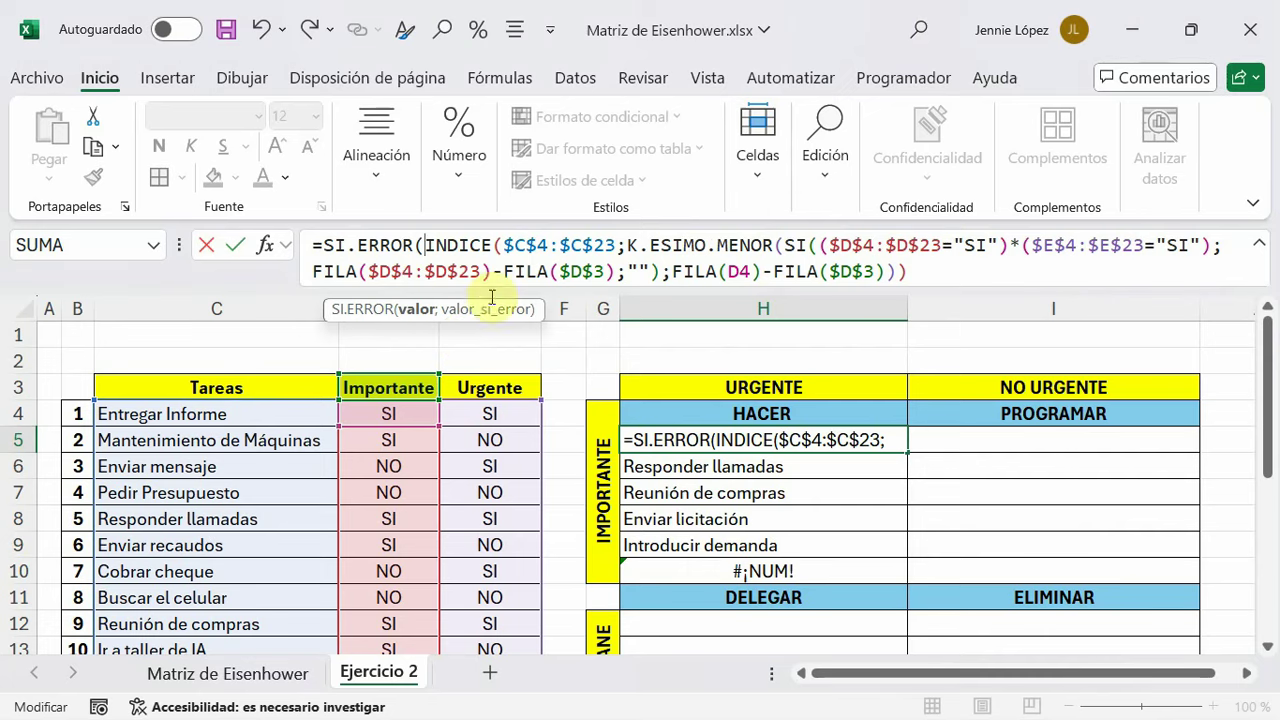
left_click(910, 271)
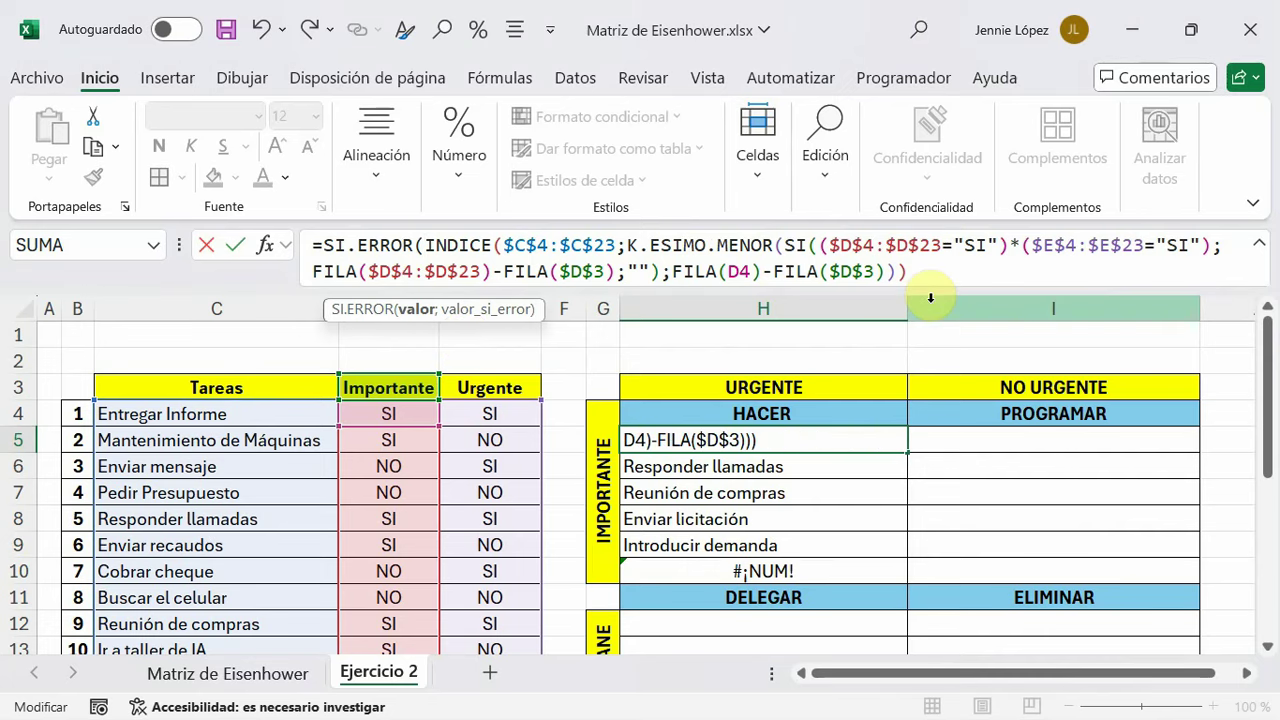
type(";\"\"")
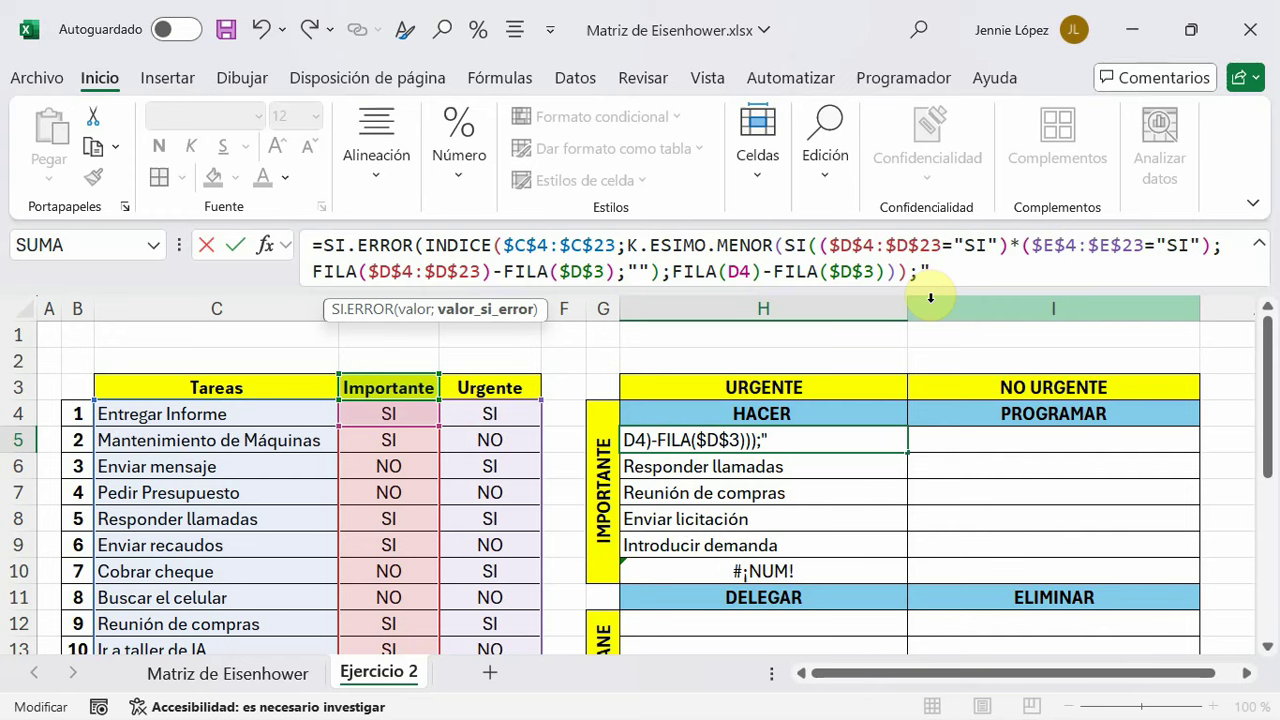
type(")")
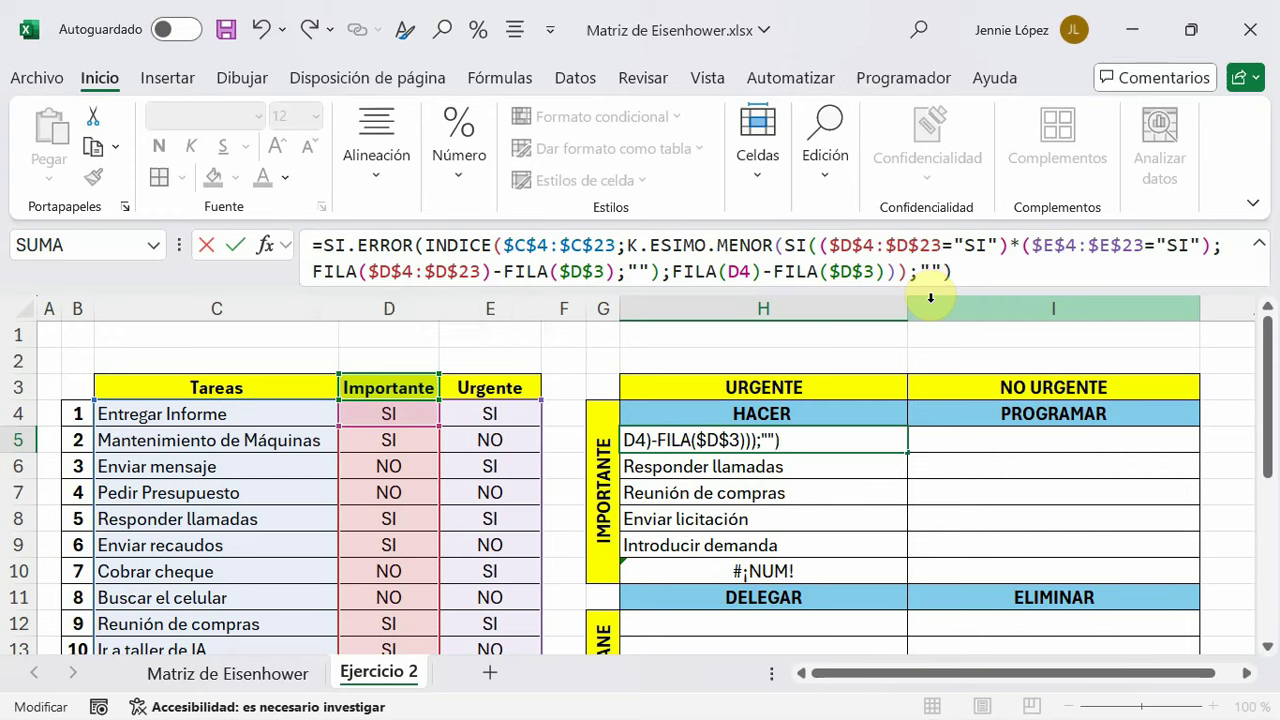
key("Return")
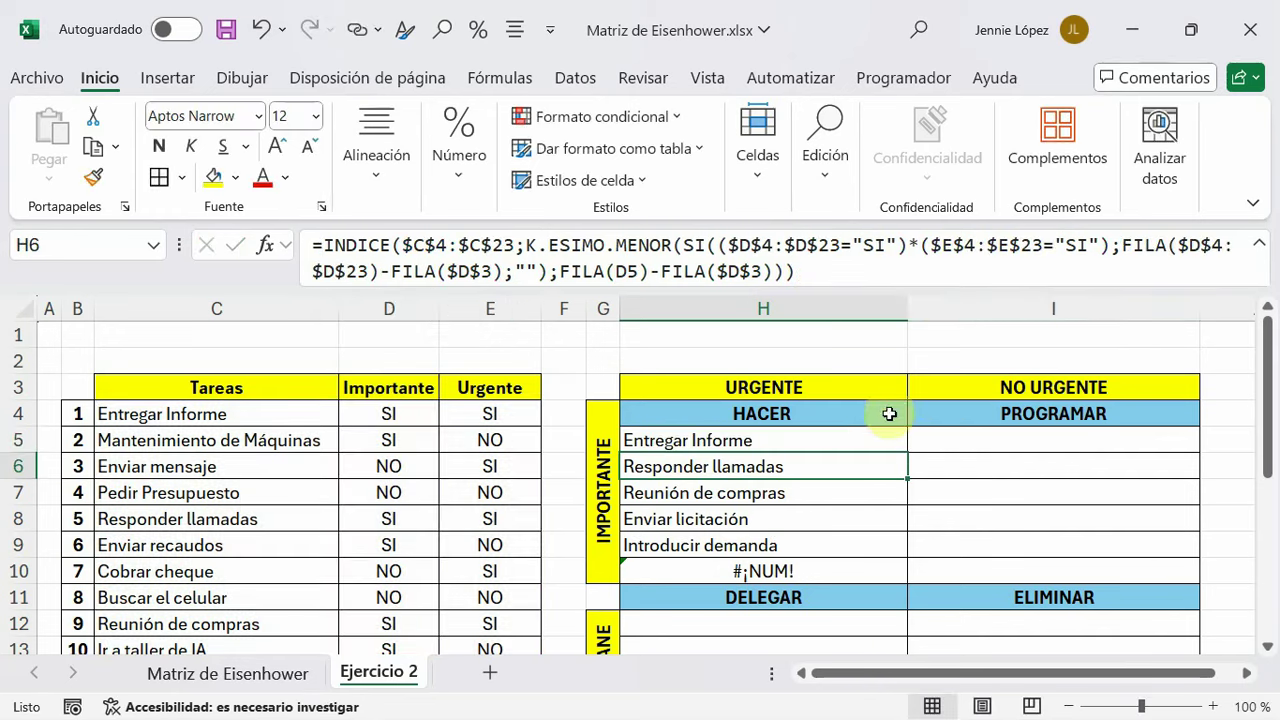
left_click(895, 448)
left_click_drag(906, 452, 909, 570)
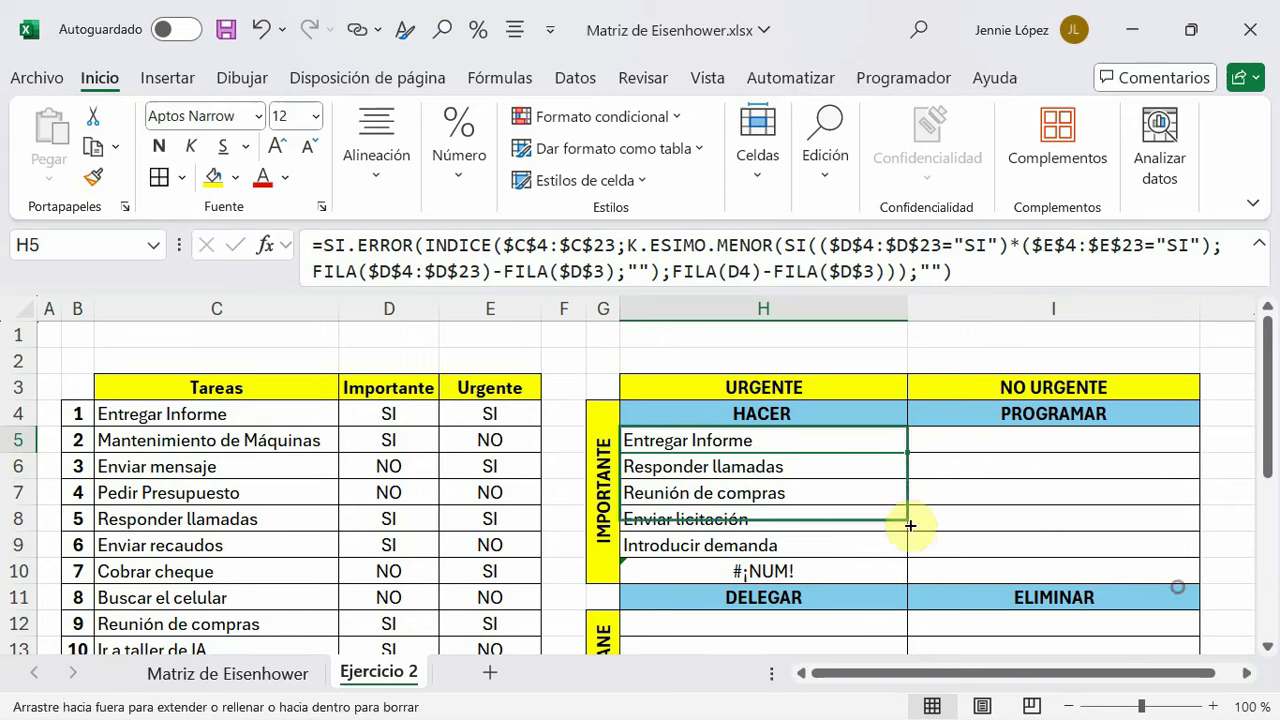
left_click(1027, 529)
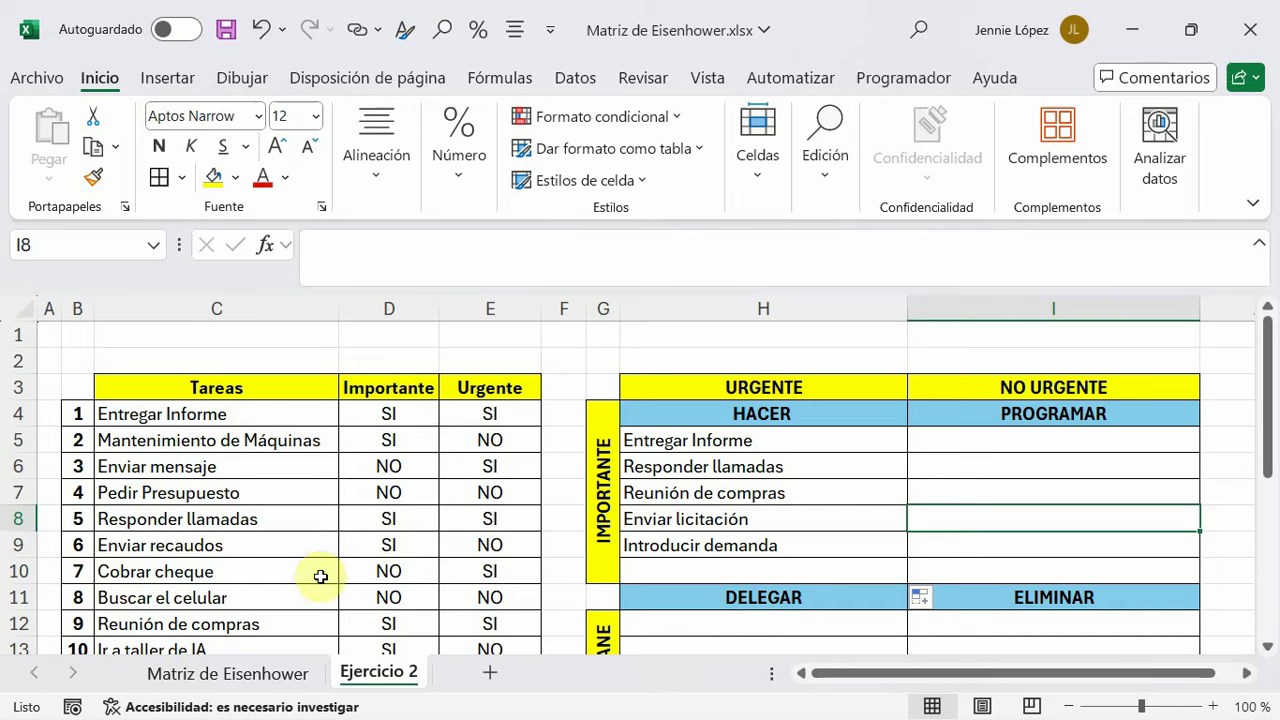
left_click(125, 519)
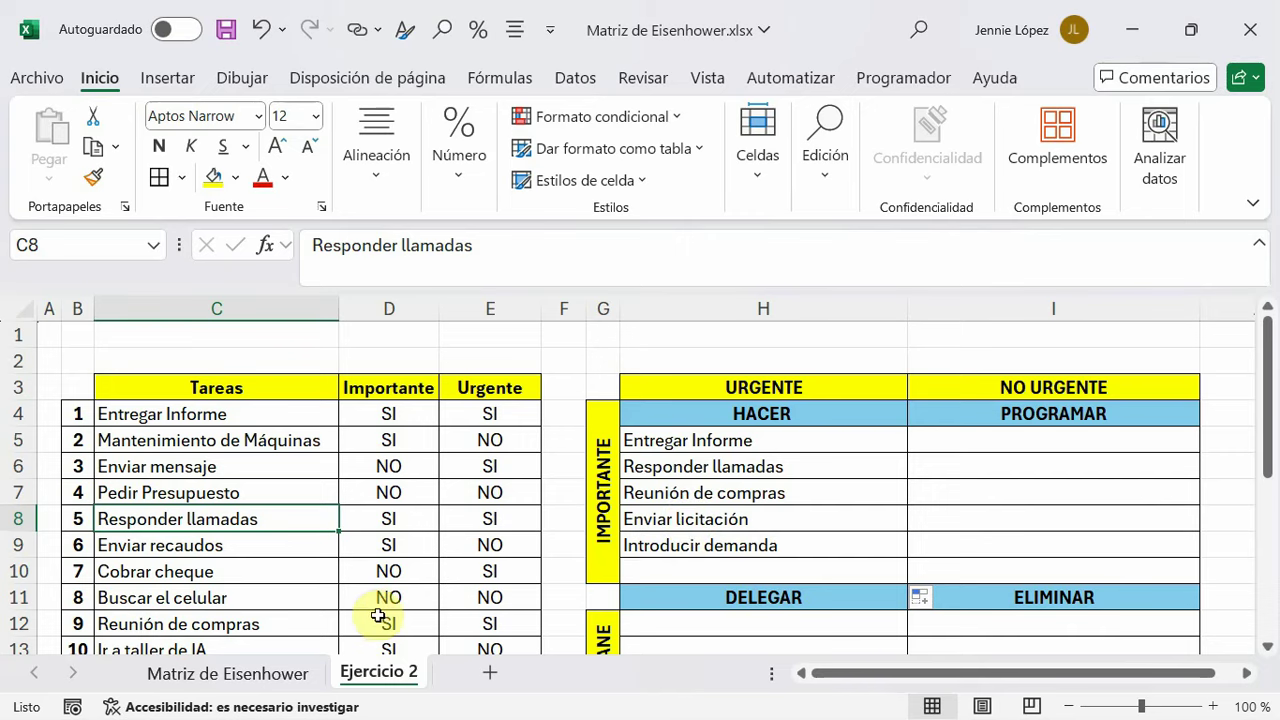
scroll(378, 615, "down", 2)
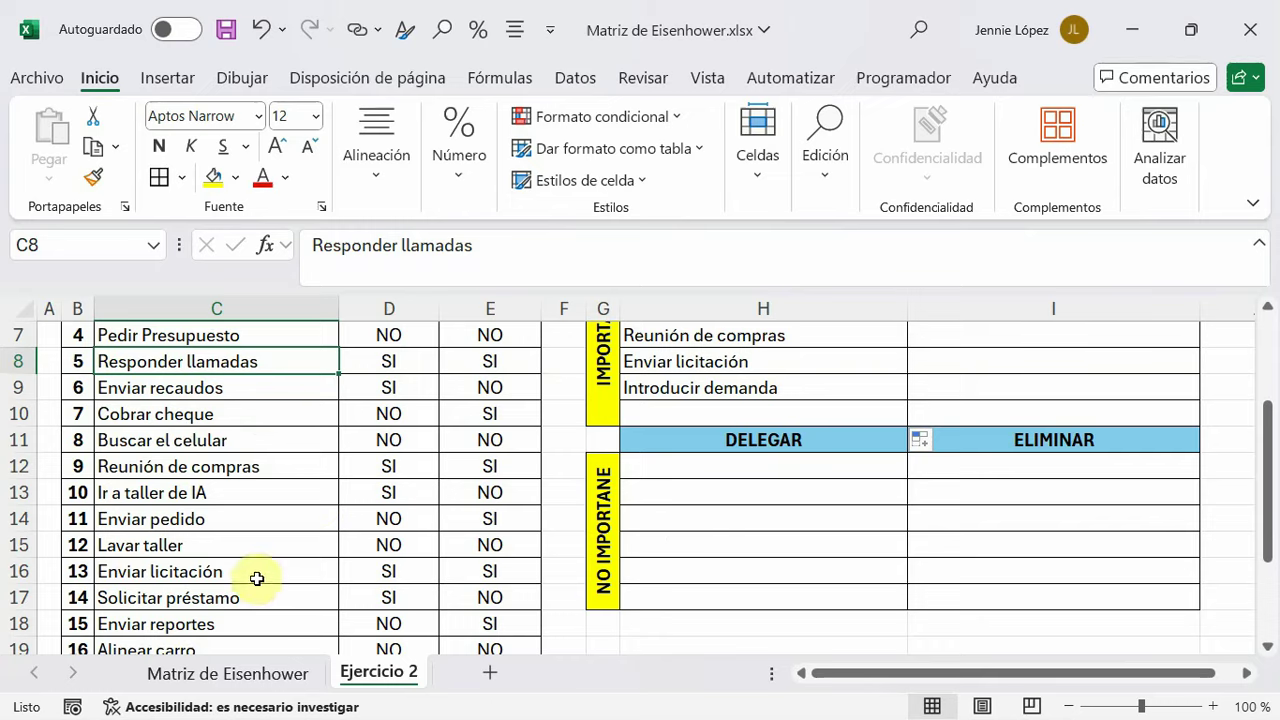
scroll(310, 585, "down", 1)
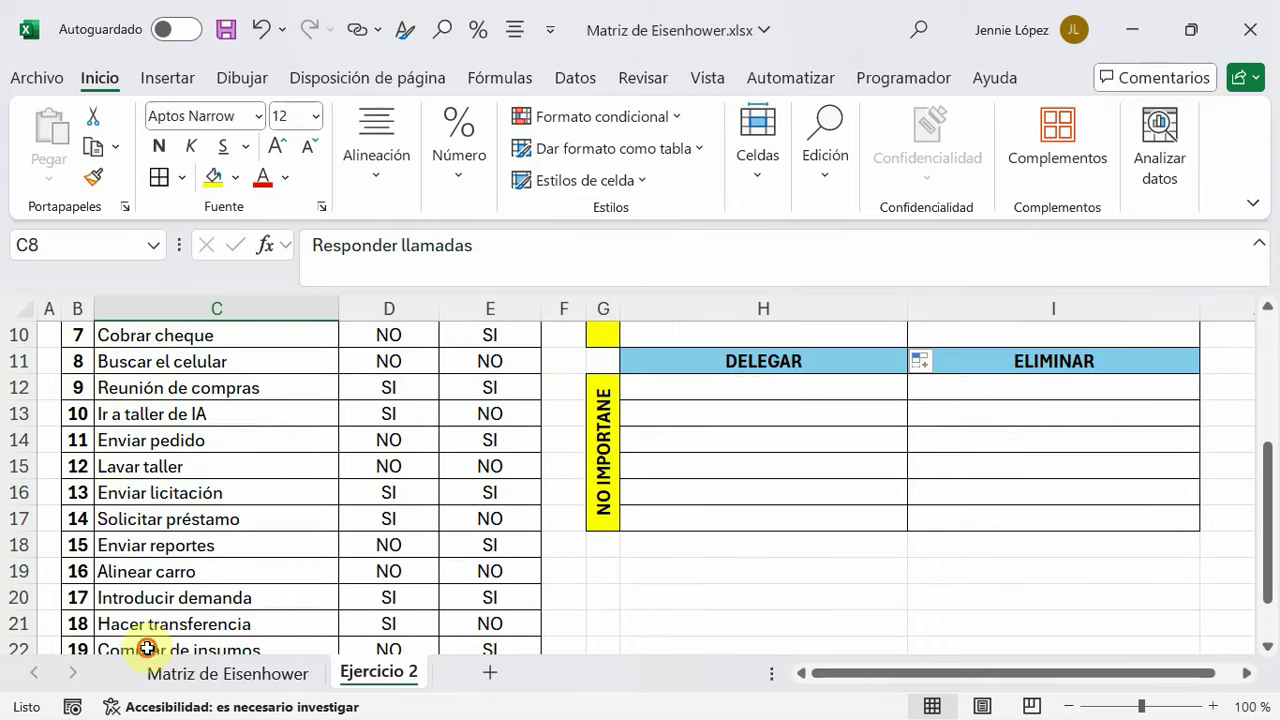
left_click(160, 492)
scroll(332, 540, "down", 1)
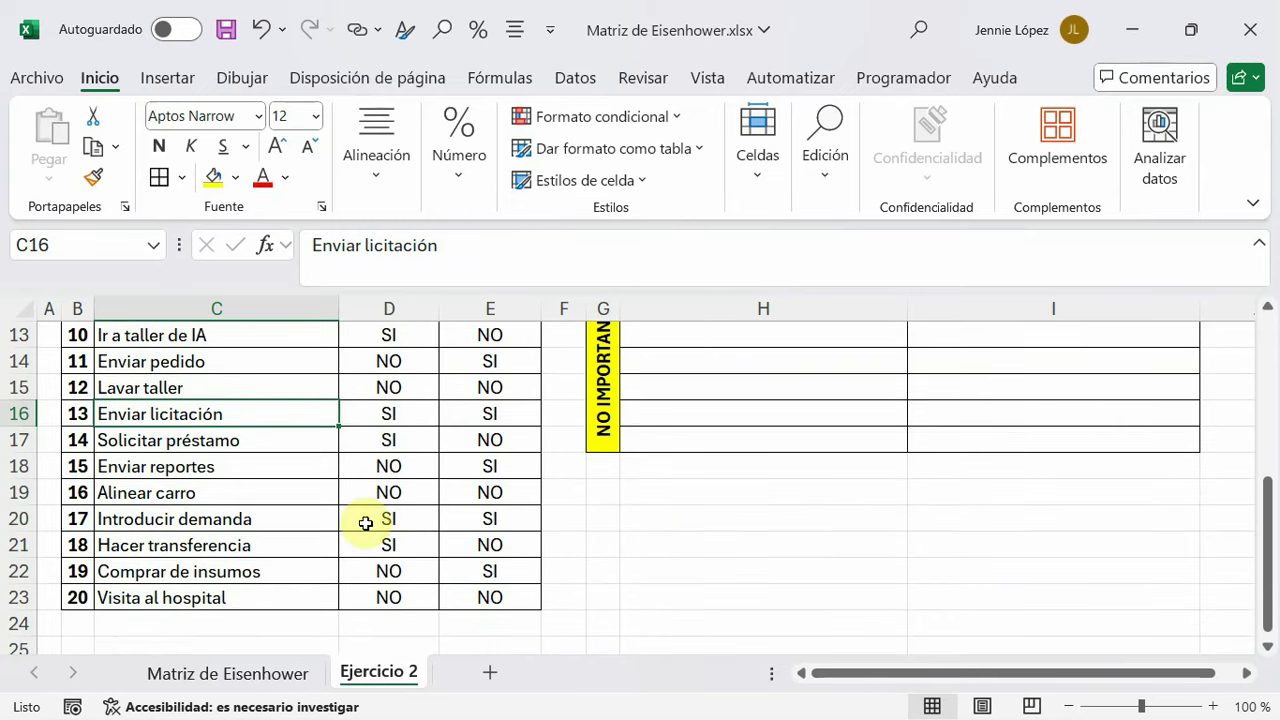
scroll(686, 531, "up", 2)
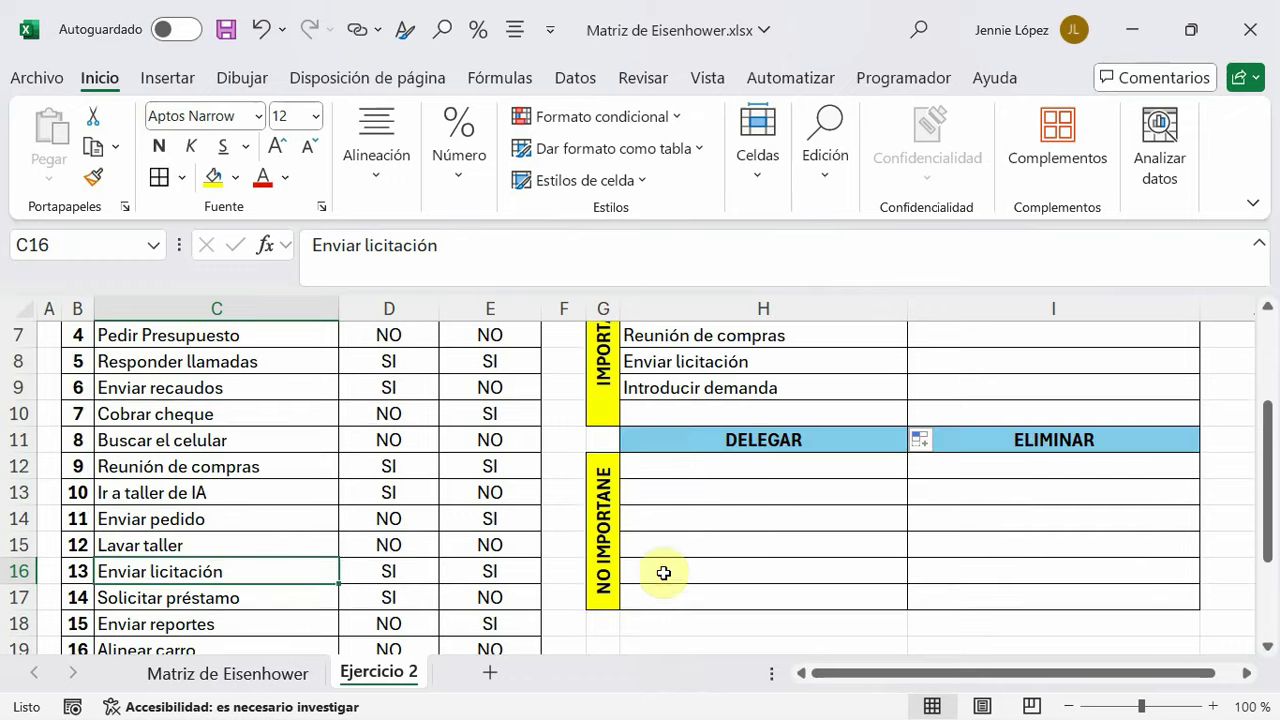
scroll(660, 450, "down", 2)
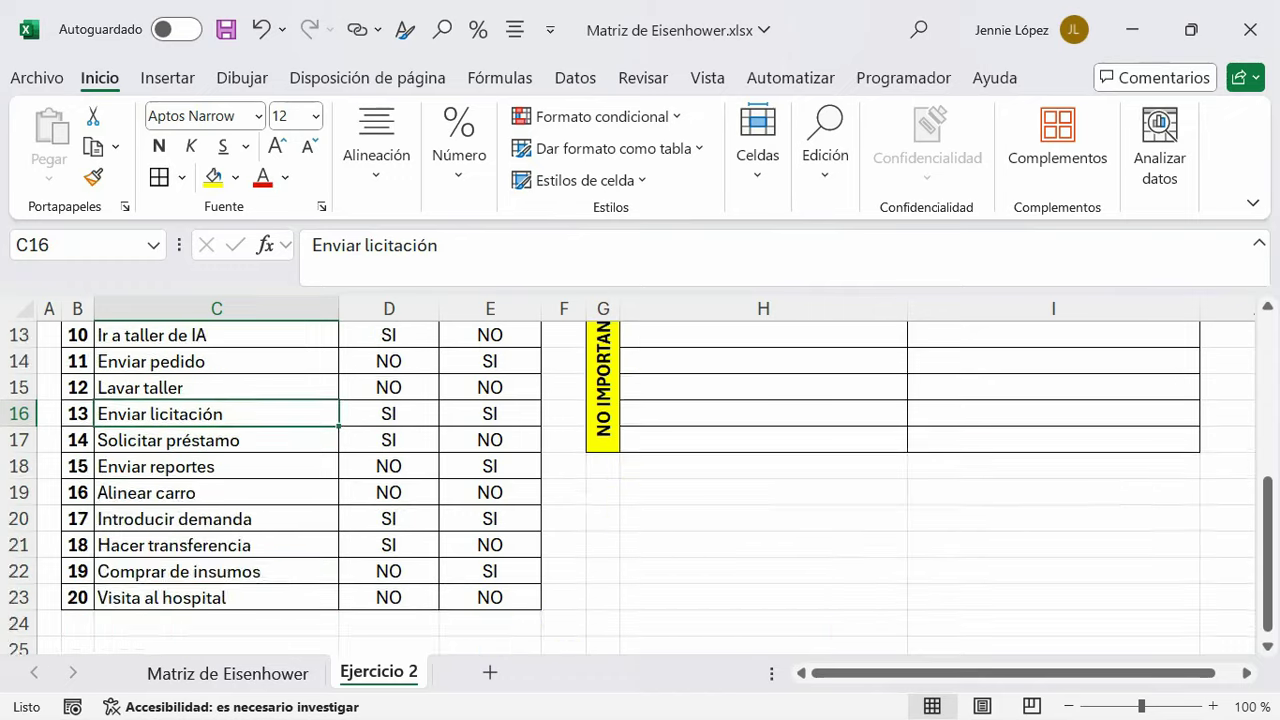
scroll(790, 620, "up", 2)
scroll(785, 629, "up", 2)
left_click(712, 443)
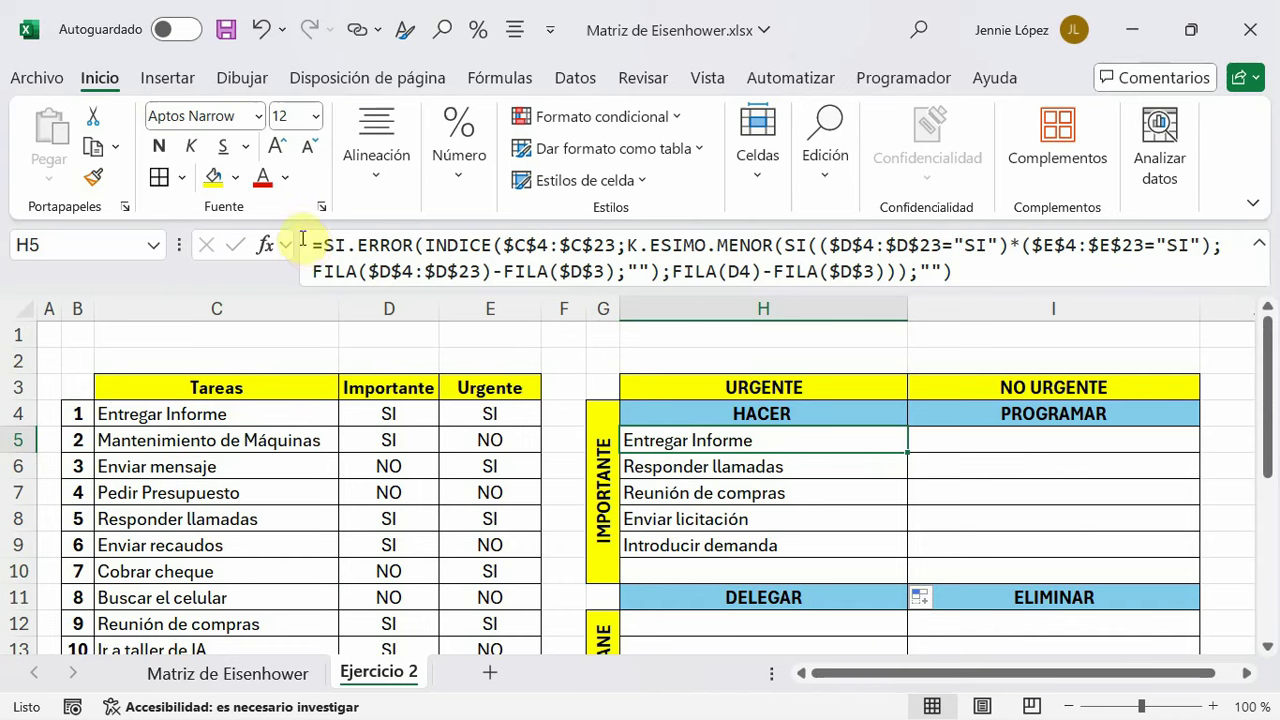
Copy H5's formula into I5 and change its Urgente criterion to "NO"
left_click_drag(310, 245, 1009, 272)
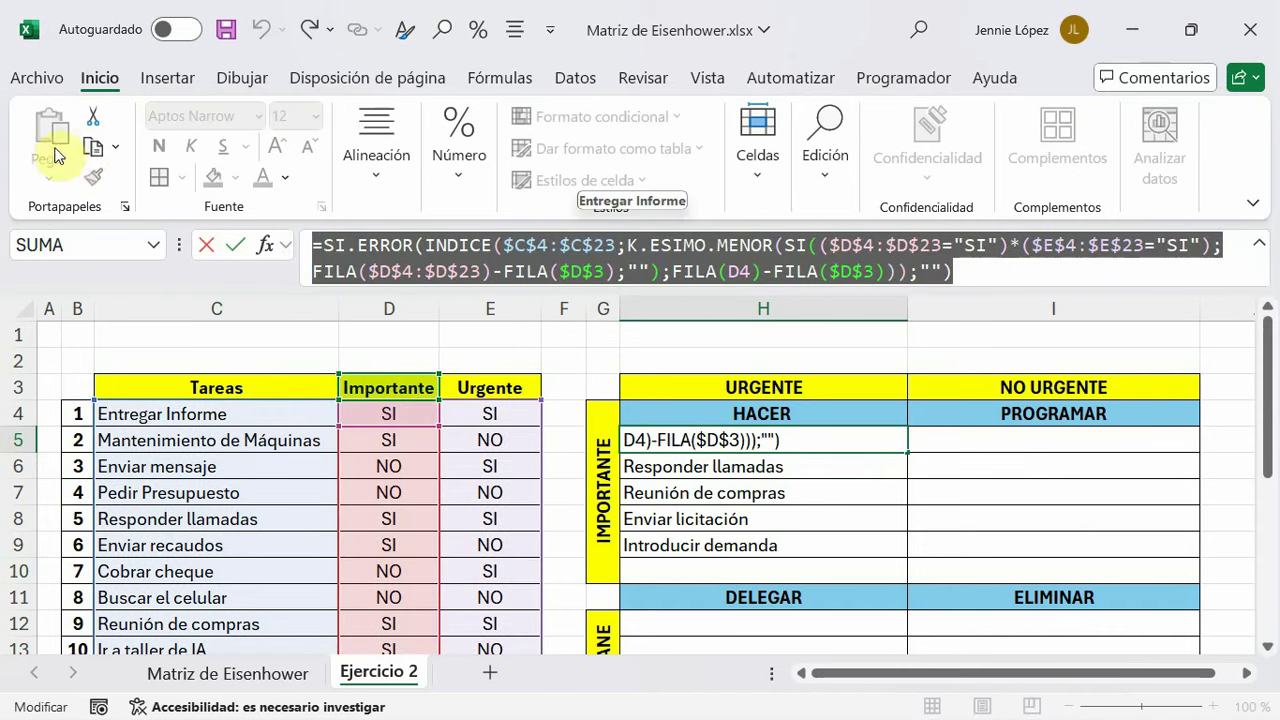
left_click(90, 150)
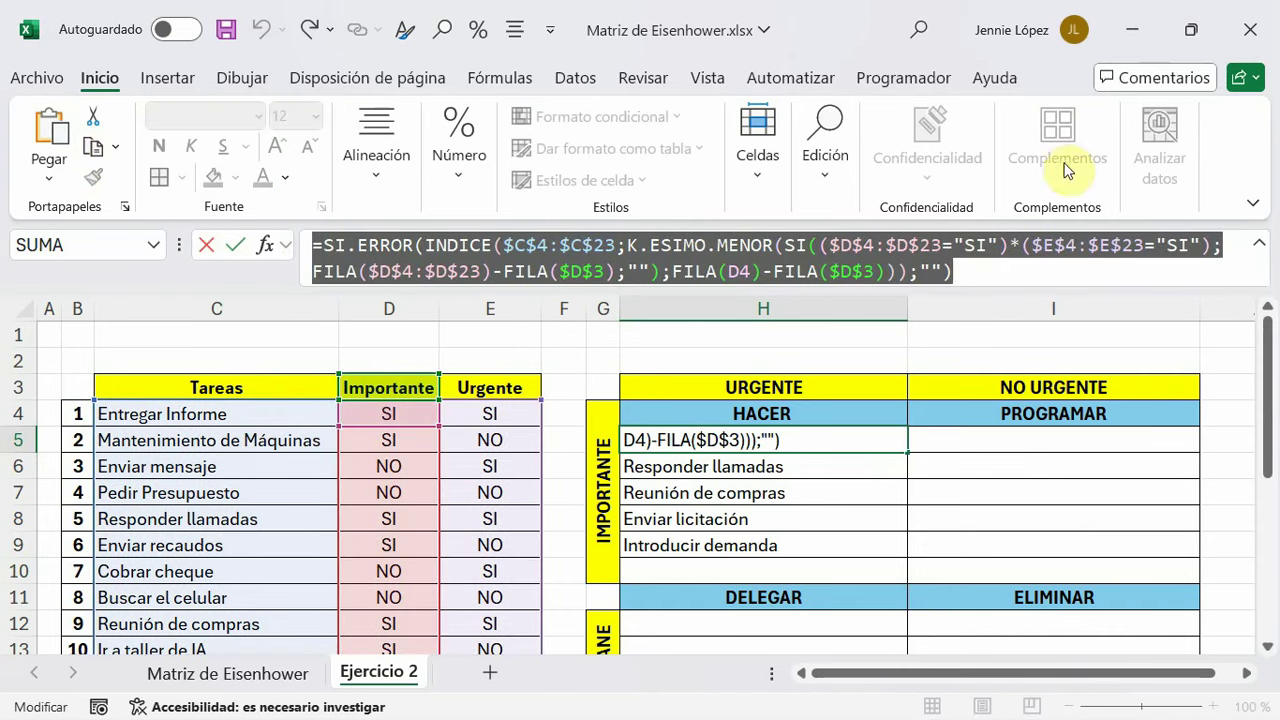
left_click(1020, 446)
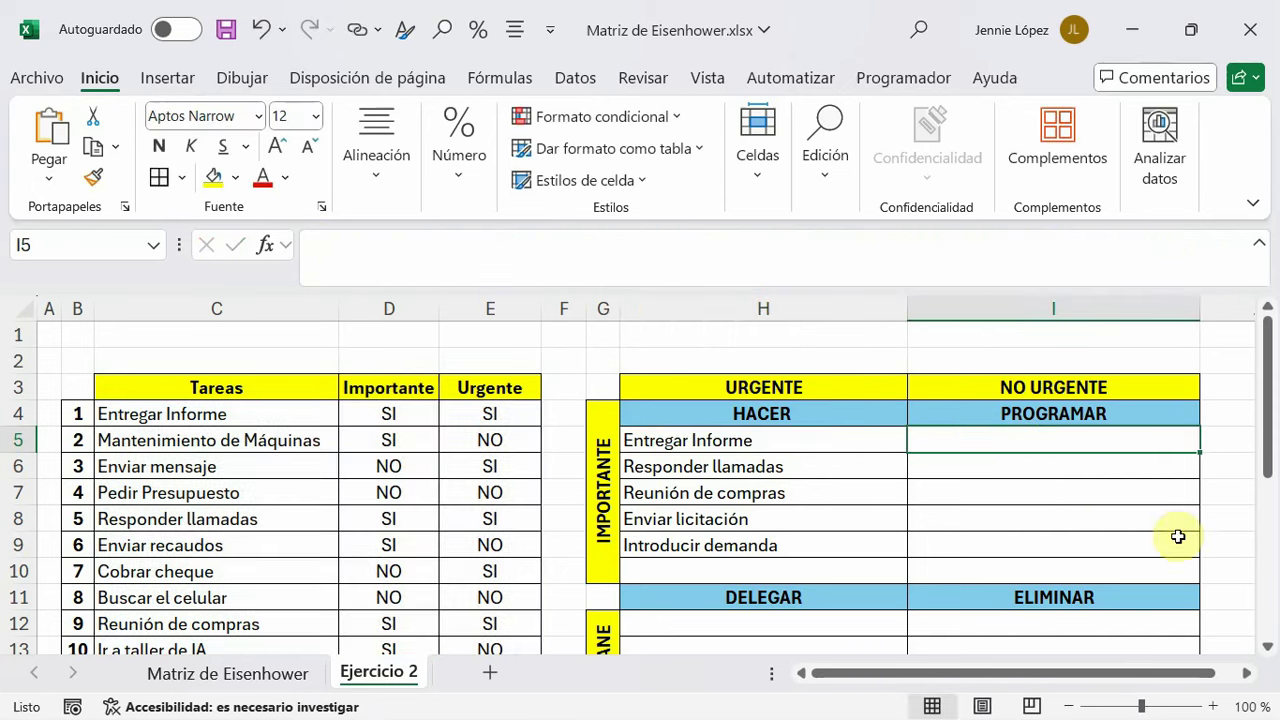
left_click(307, 242)
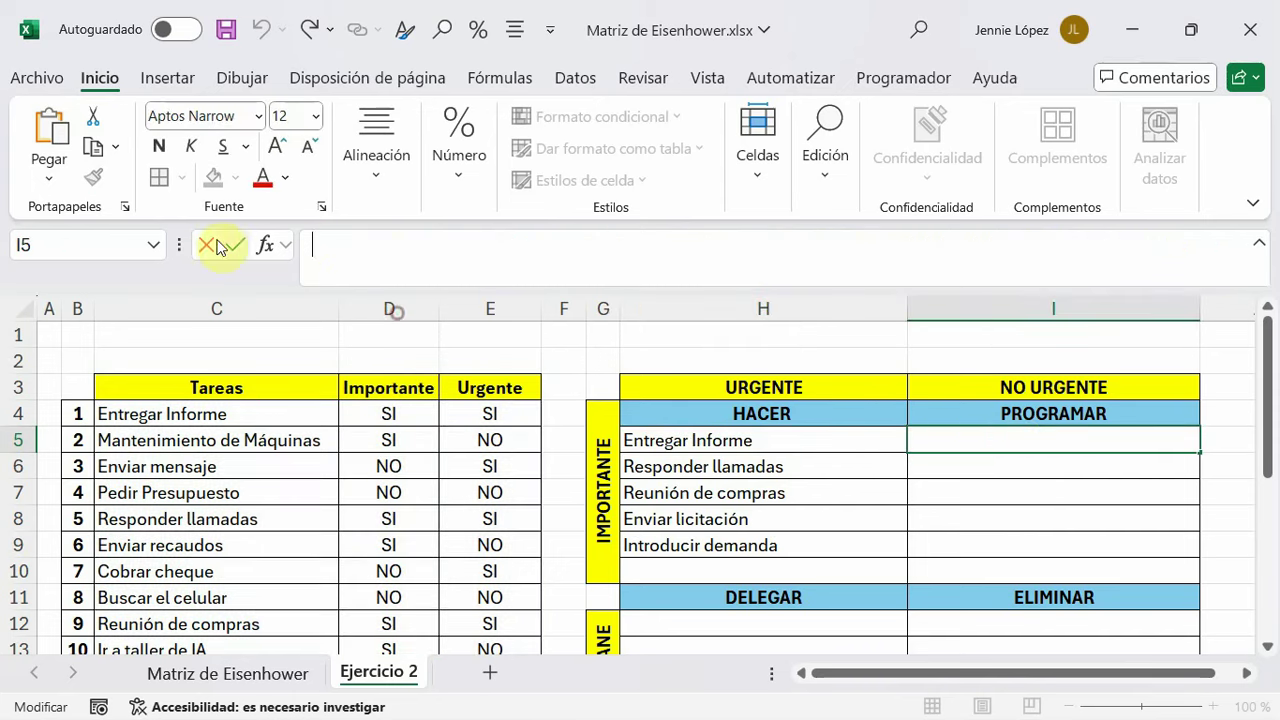
left_click(51, 130)
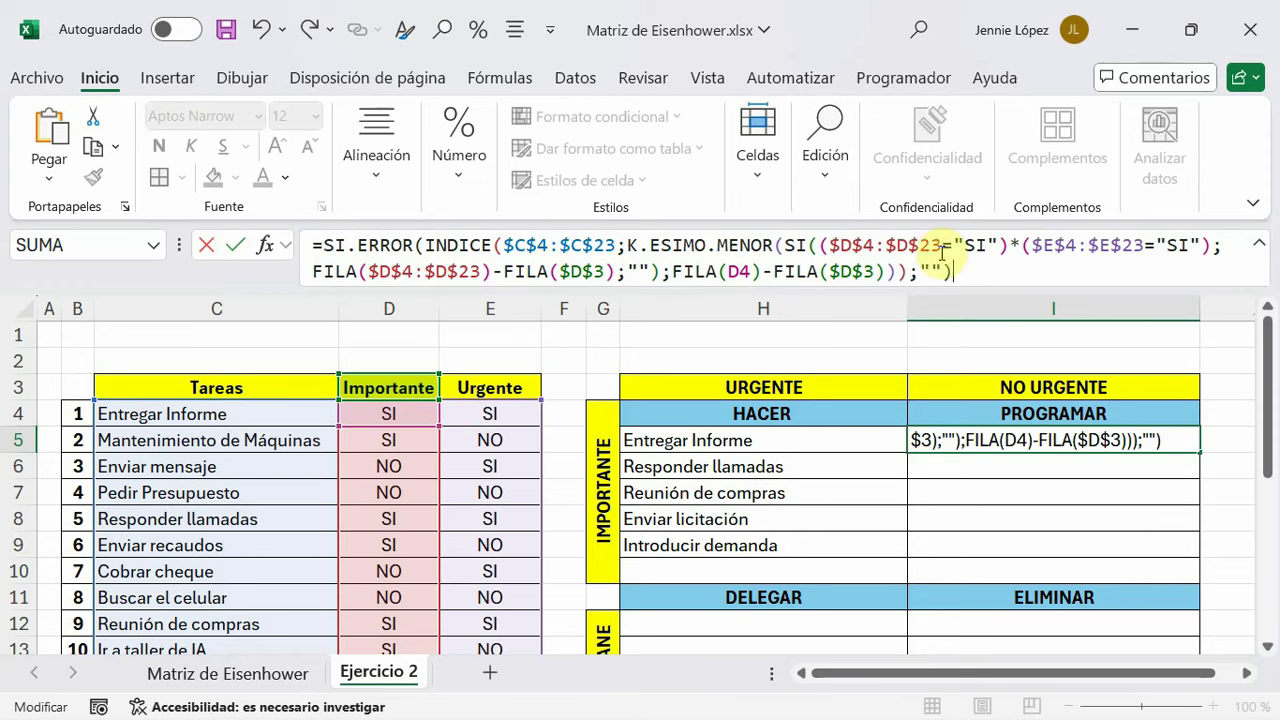
left_click(1189, 243)
key("BackSpace")
key("BackSpace")
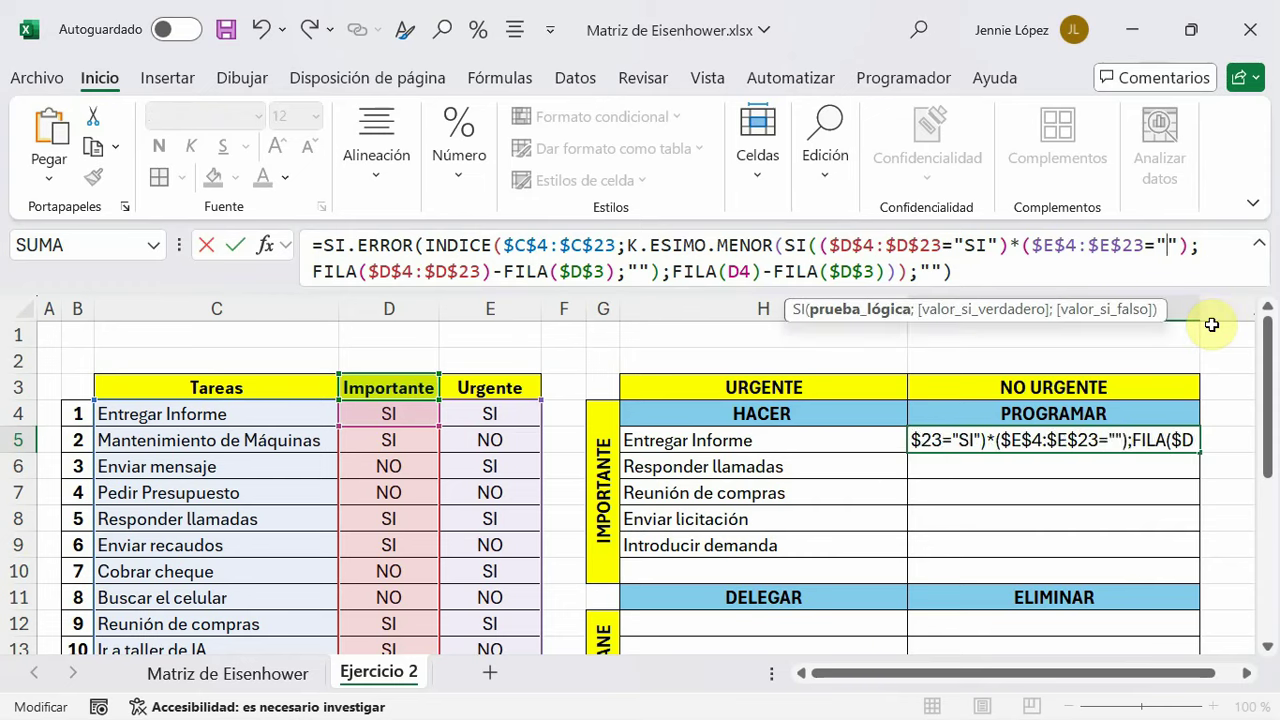
type("NO")
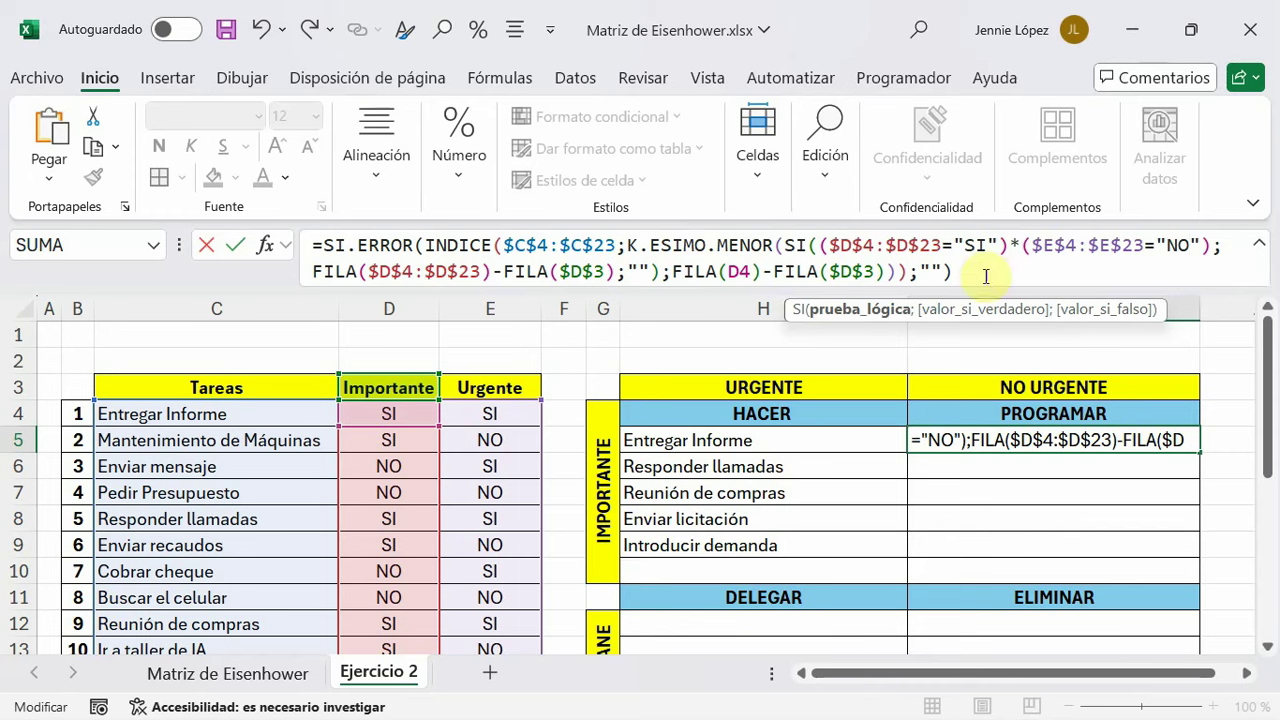
key("ctrl+End")
key("Return")
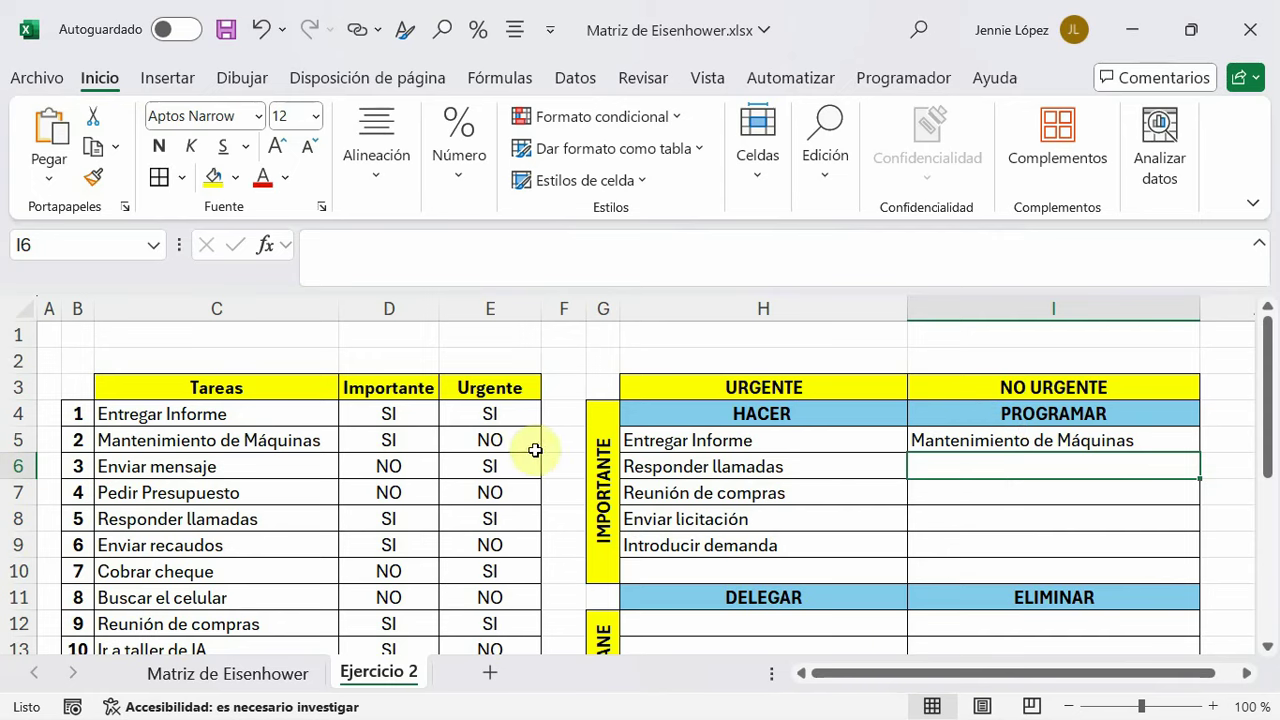
Fill the I5 PROGRAMAR formula down through I10
left_click(1105, 447)
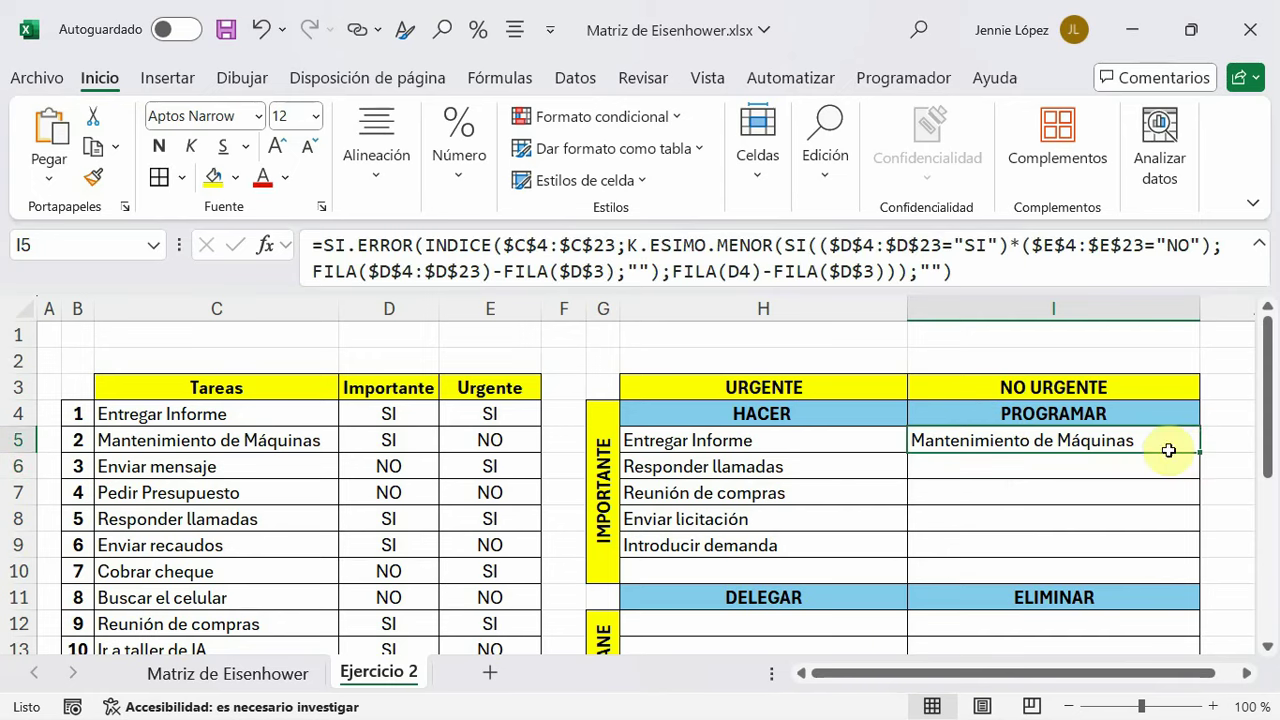
left_click_drag(1202, 453, 1201, 580)
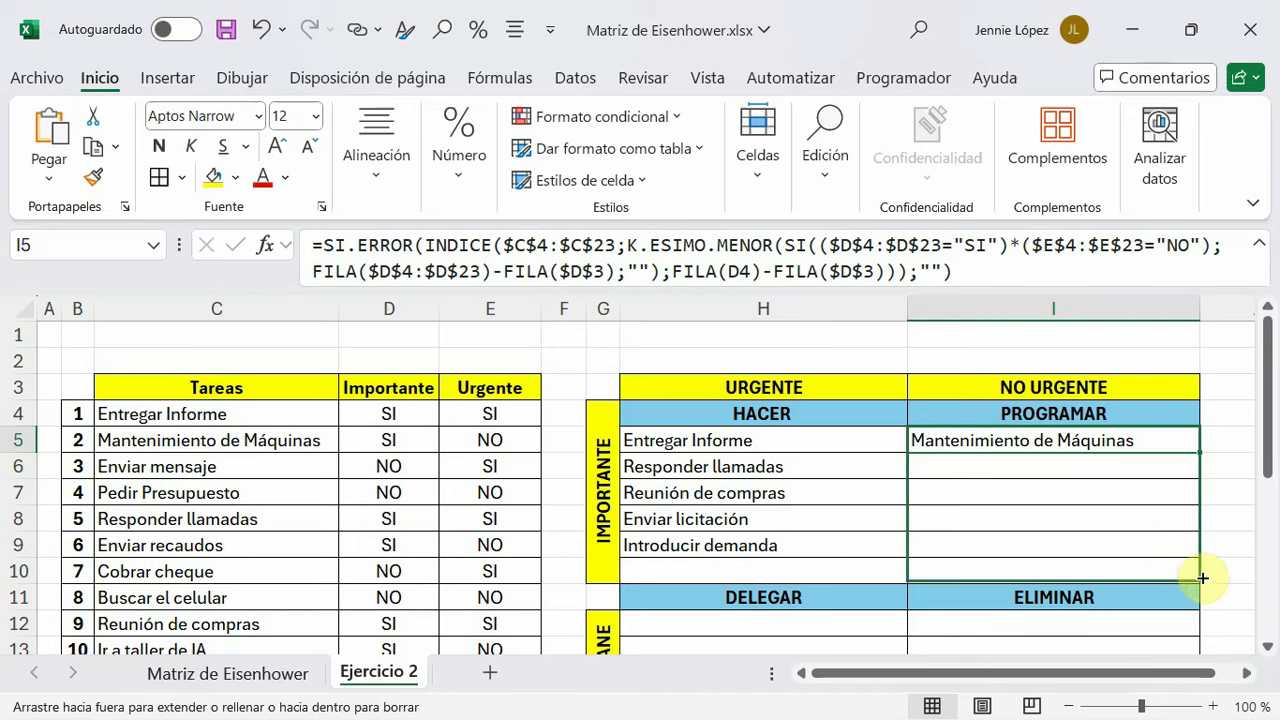
left_click(1060, 545)
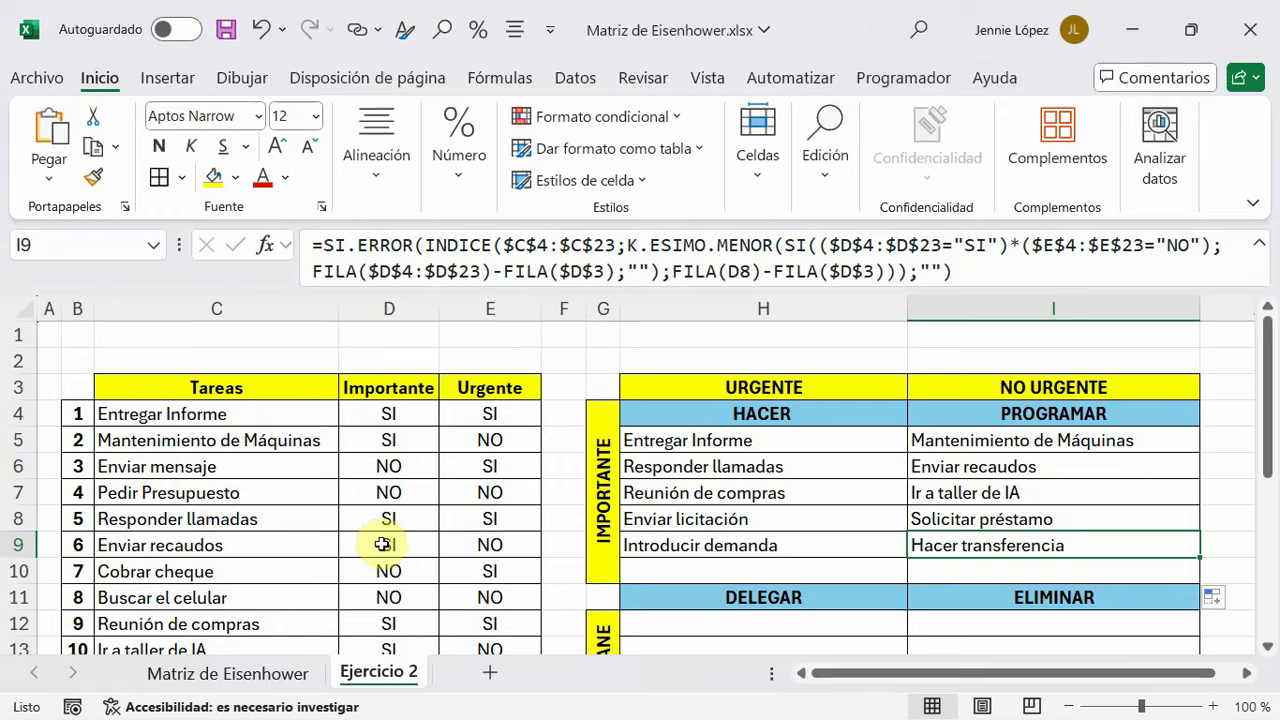
Paste the quadrant formula into H12 with the Importante criterion changed to "NO"
scroll(505, 541, "down", 2)
left_click(676, 464)
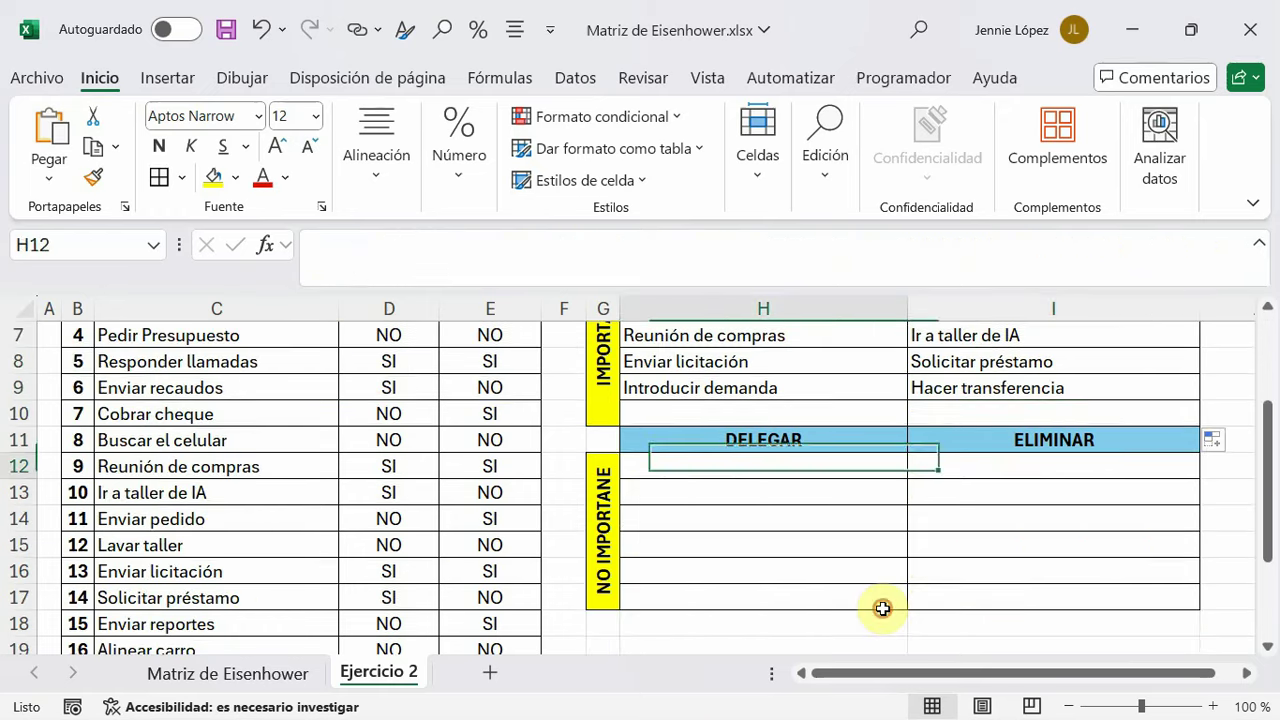
left_click(410, 283)
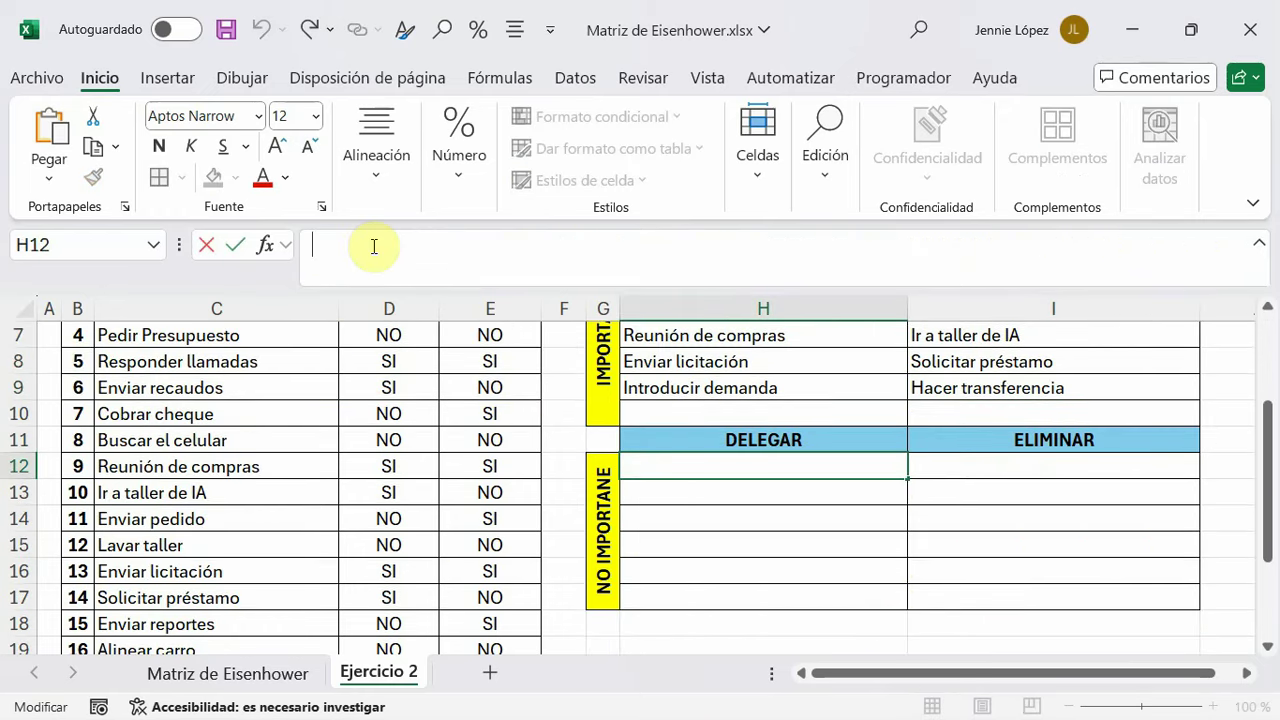
type("=")
key("BackSpace")
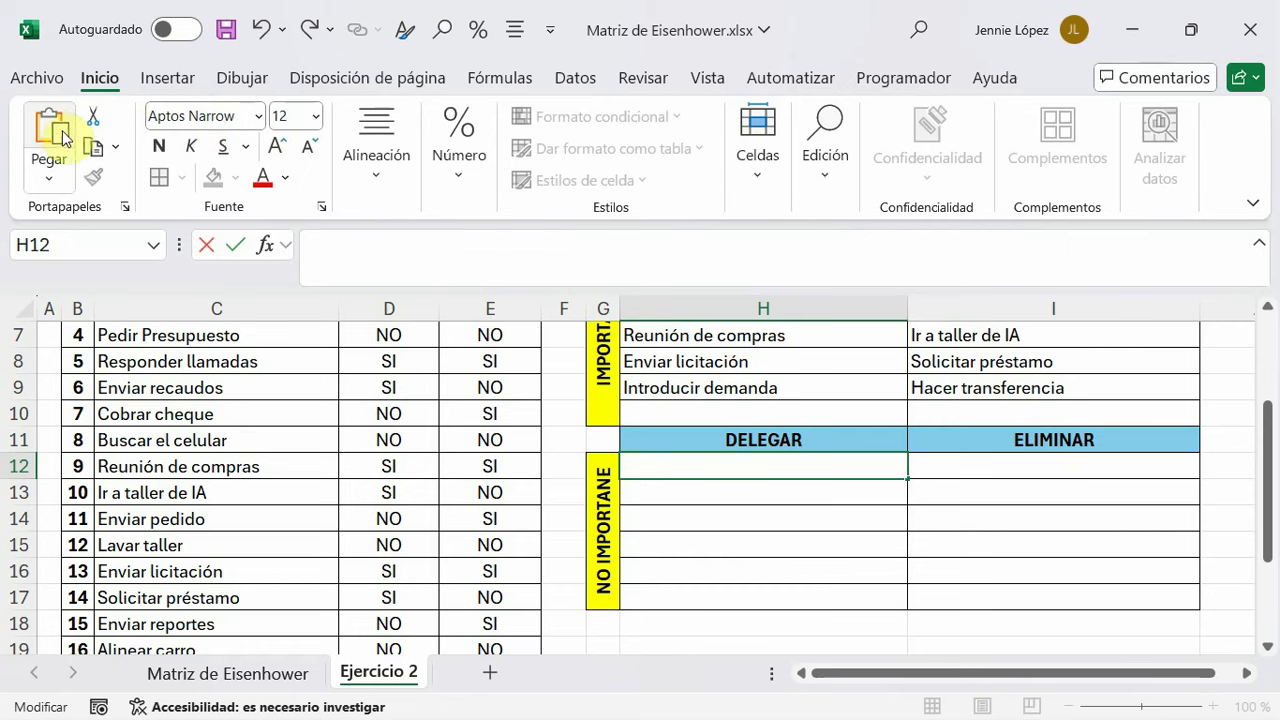
left_click(70, 170)
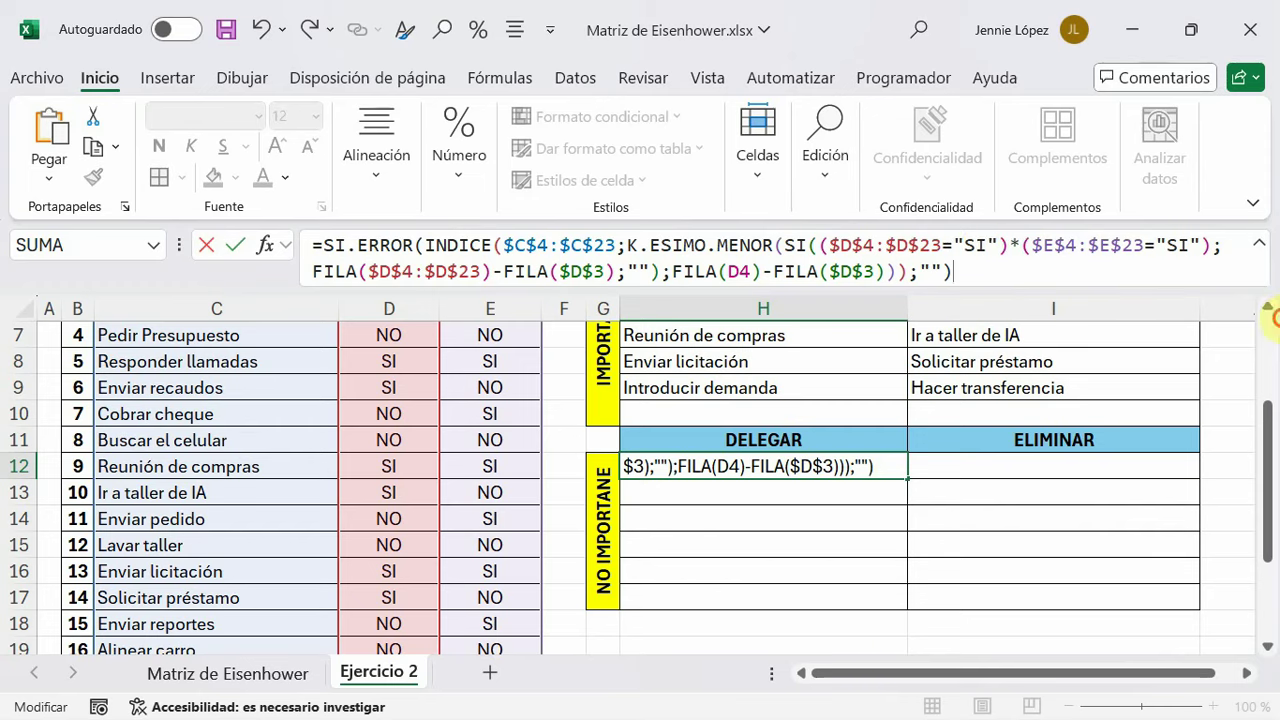
left_click(988, 247)
key("BackSpace")
key("BackSpace")
type("N")
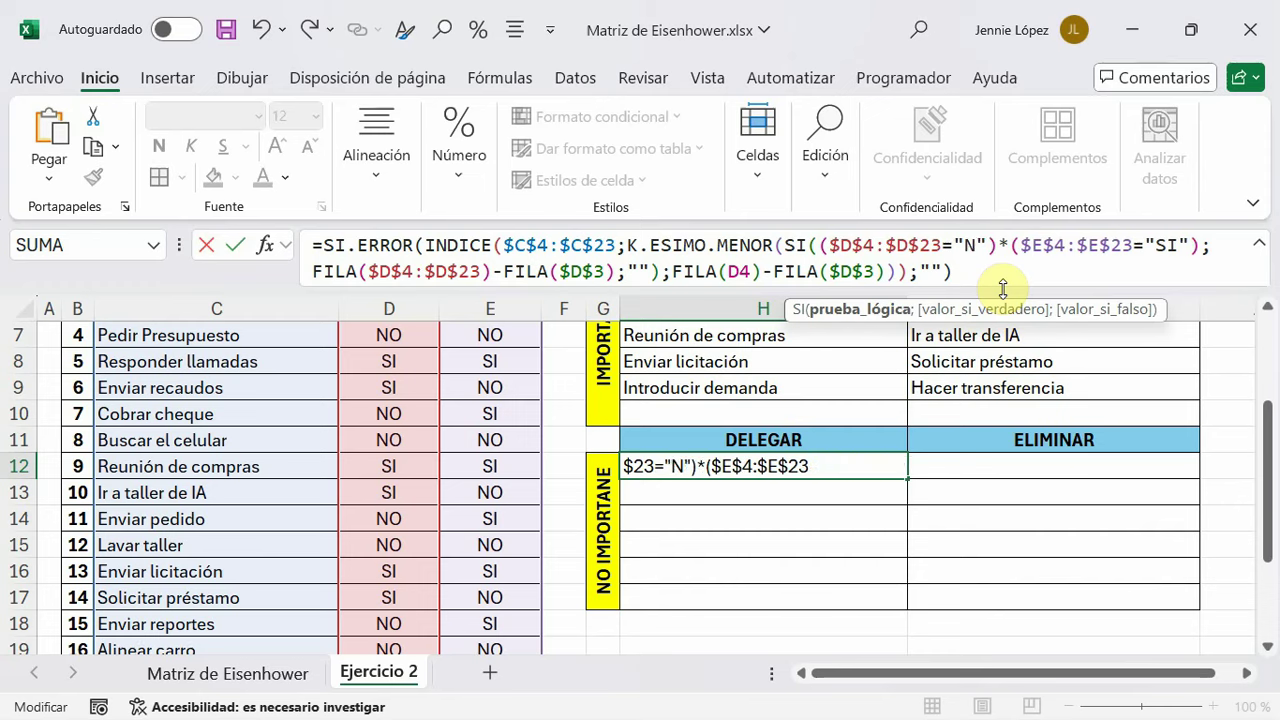
type("O")
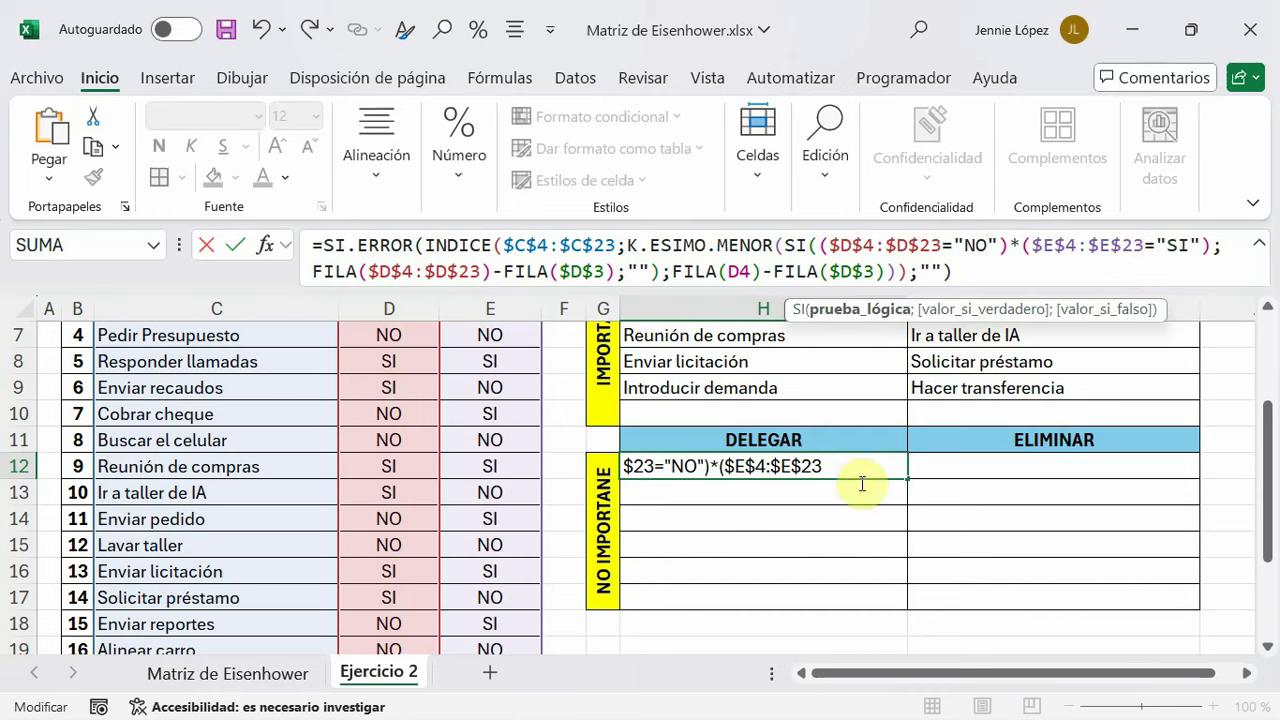
key("ctrl+End")
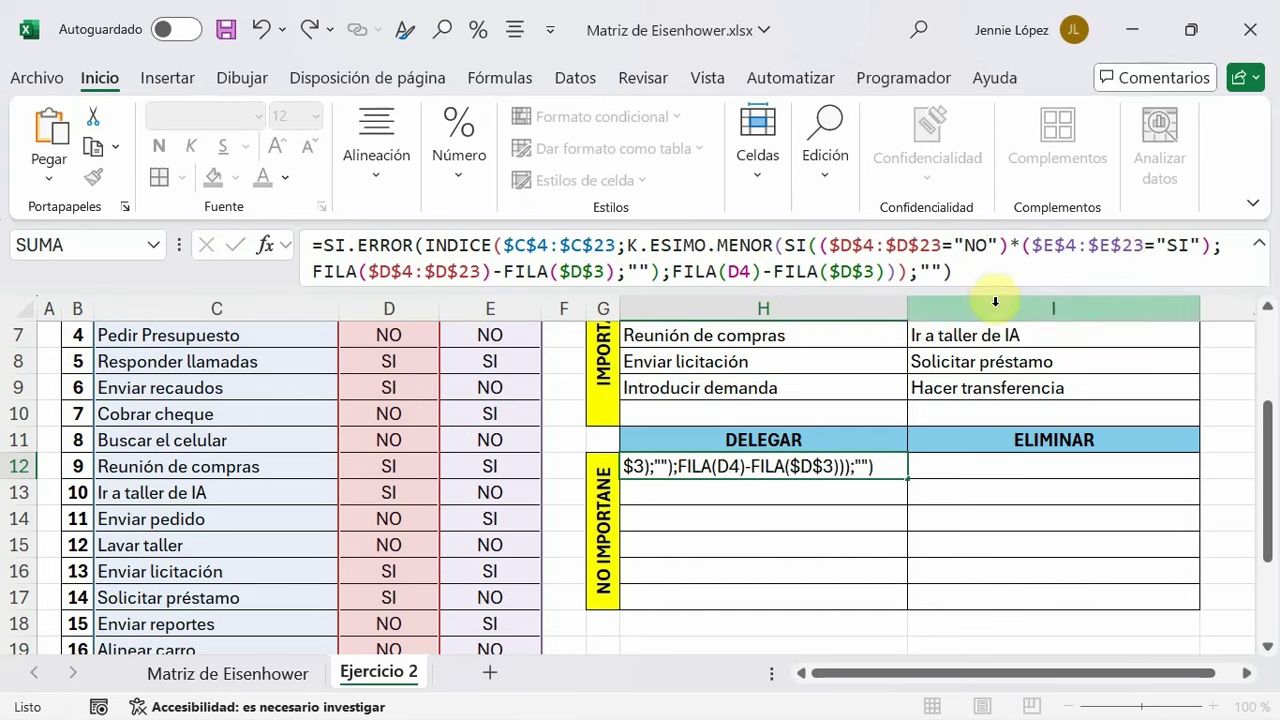
key("Return")
Fill the H12 DELEGAR formula down through H17 and check the last row
left_click(737, 464)
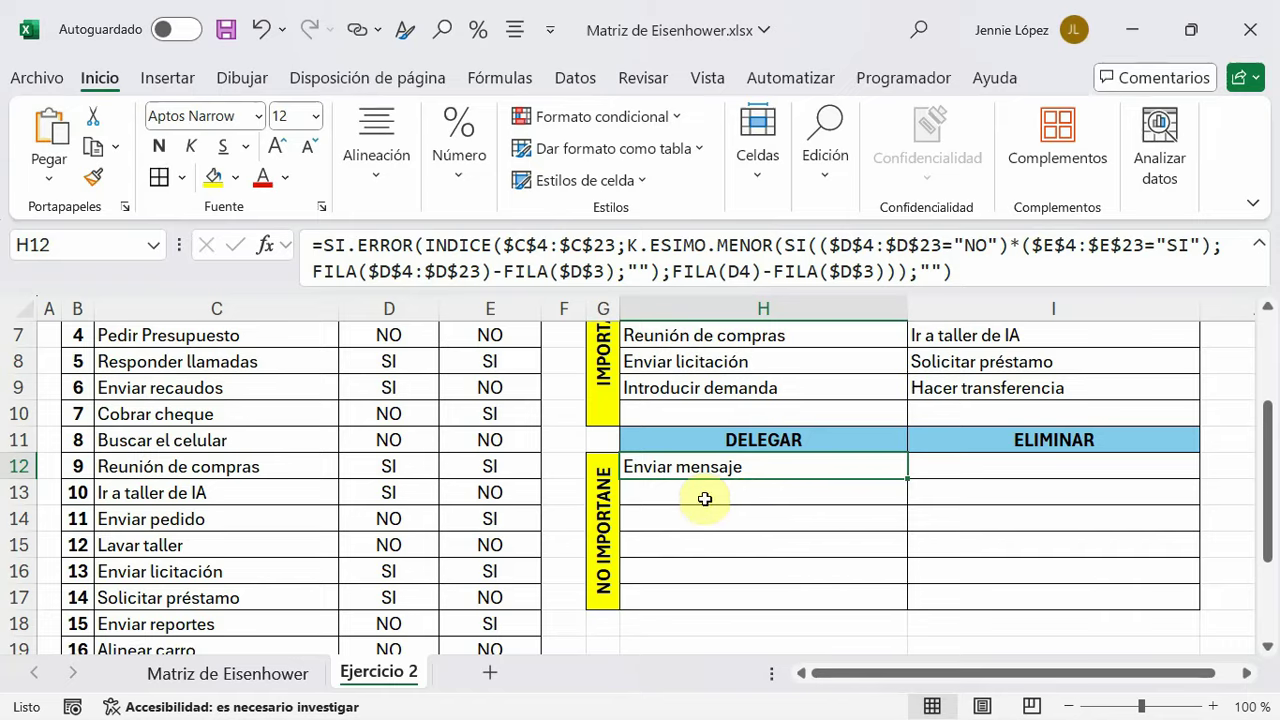
scroll(435, 476, "up", 1)
scroll(425, 462, "up", 1)
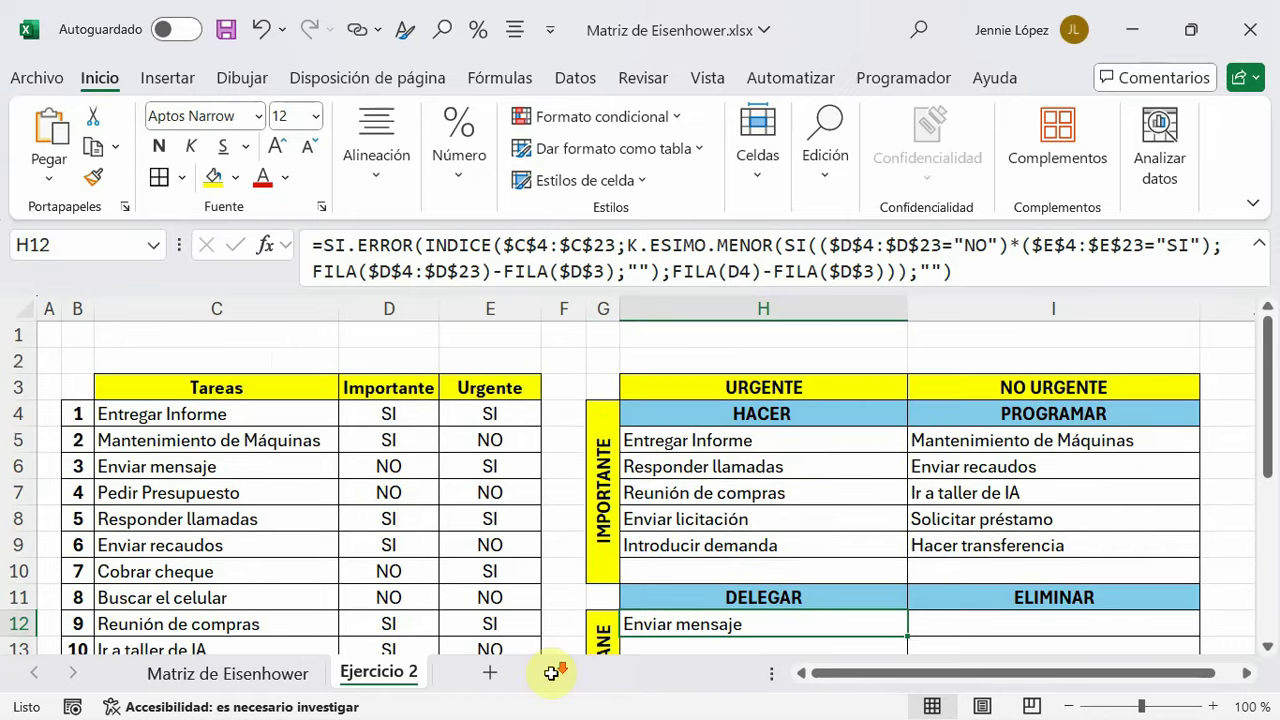
scroll(409, 423, "down", 1)
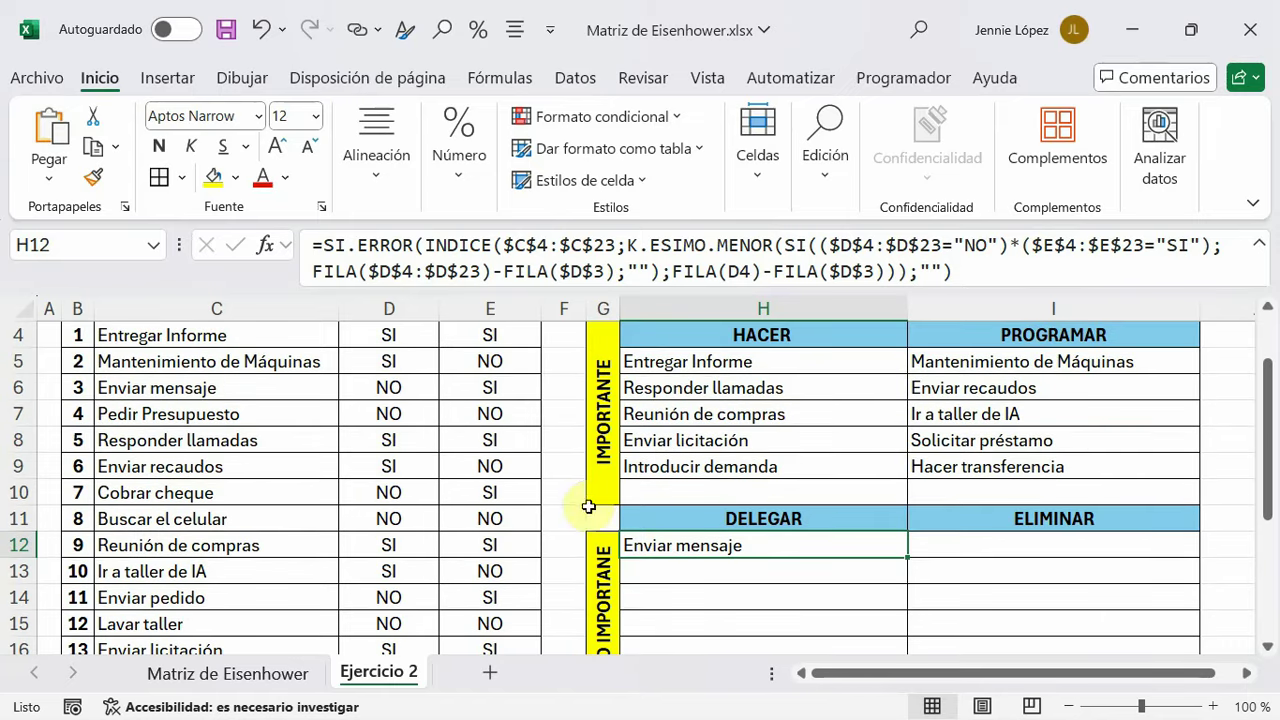
scroll(879, 565, "down", 1)
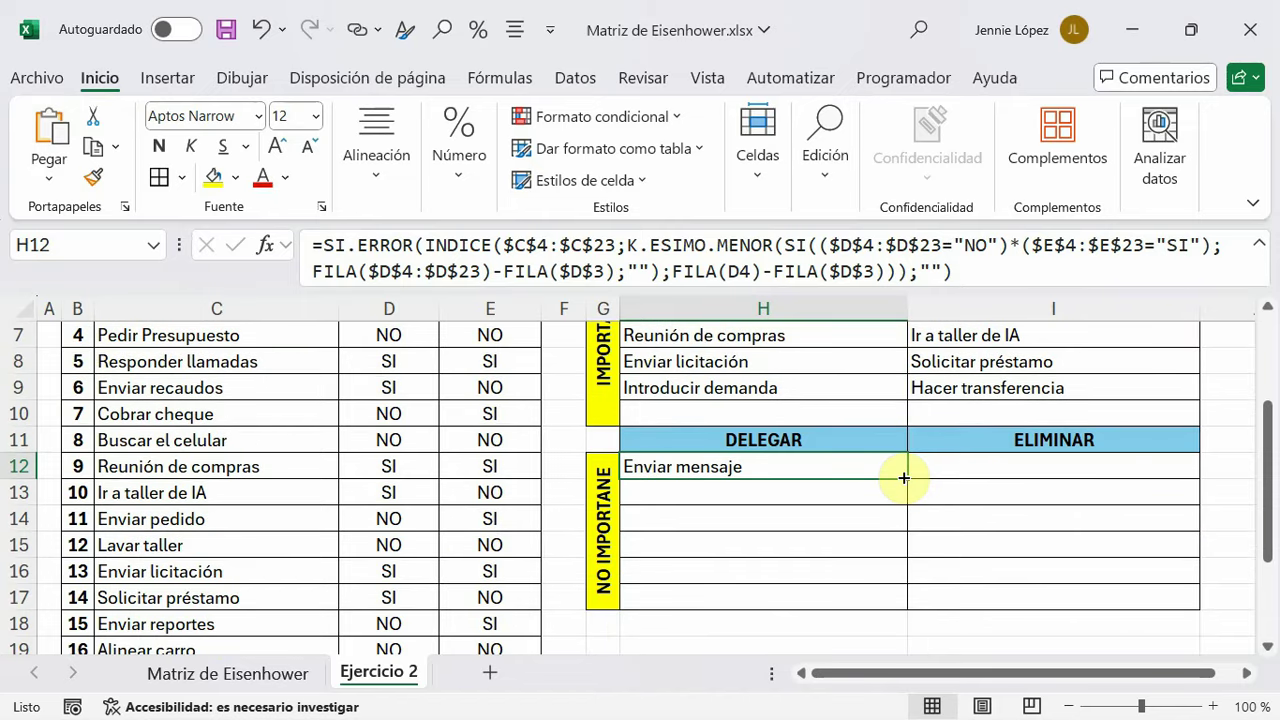
left_click_drag(903, 478, 911, 590)
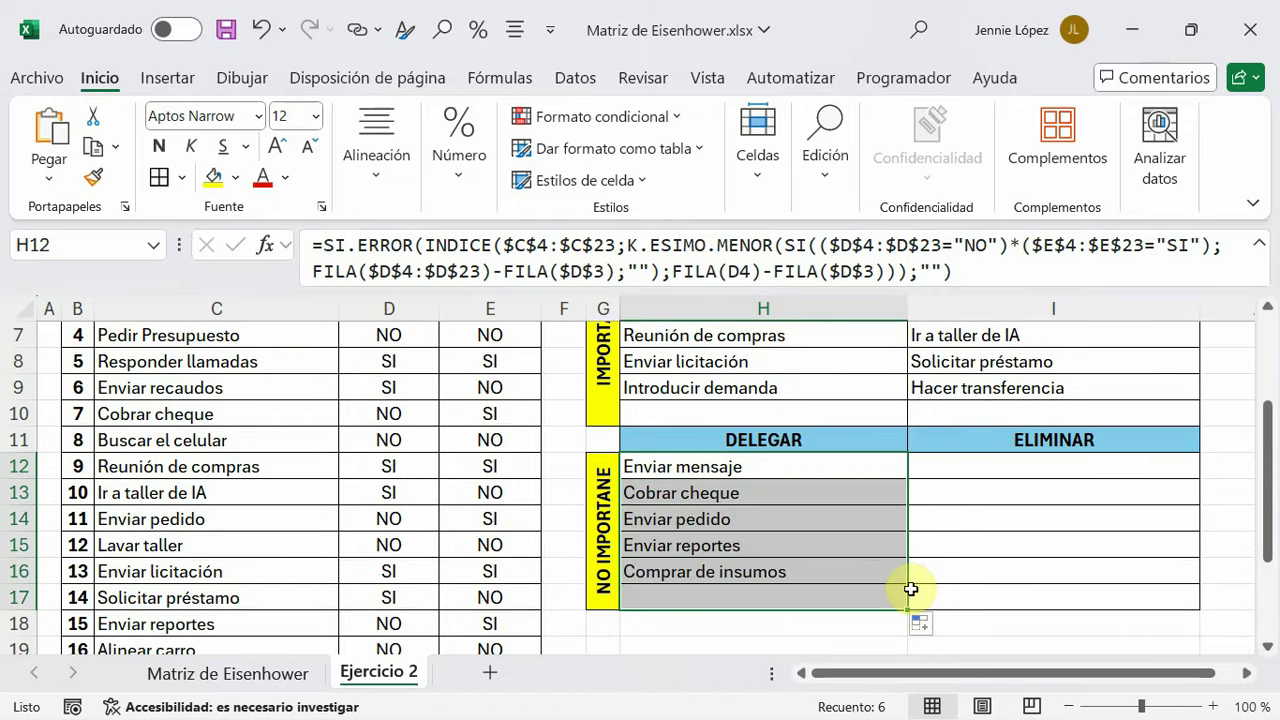
left_click(894, 591)
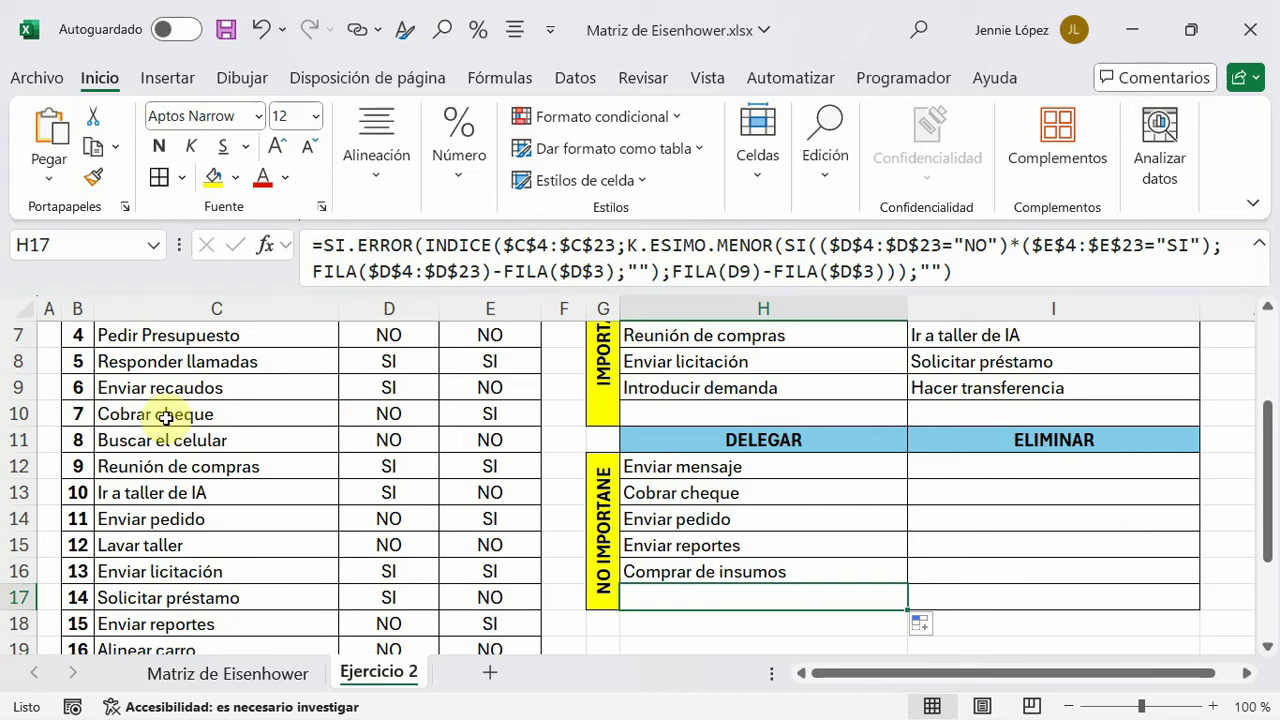
Paste the quadrant formula into I12 with both Importante and Urgente criteria set to "NO"
left_click(963, 464)
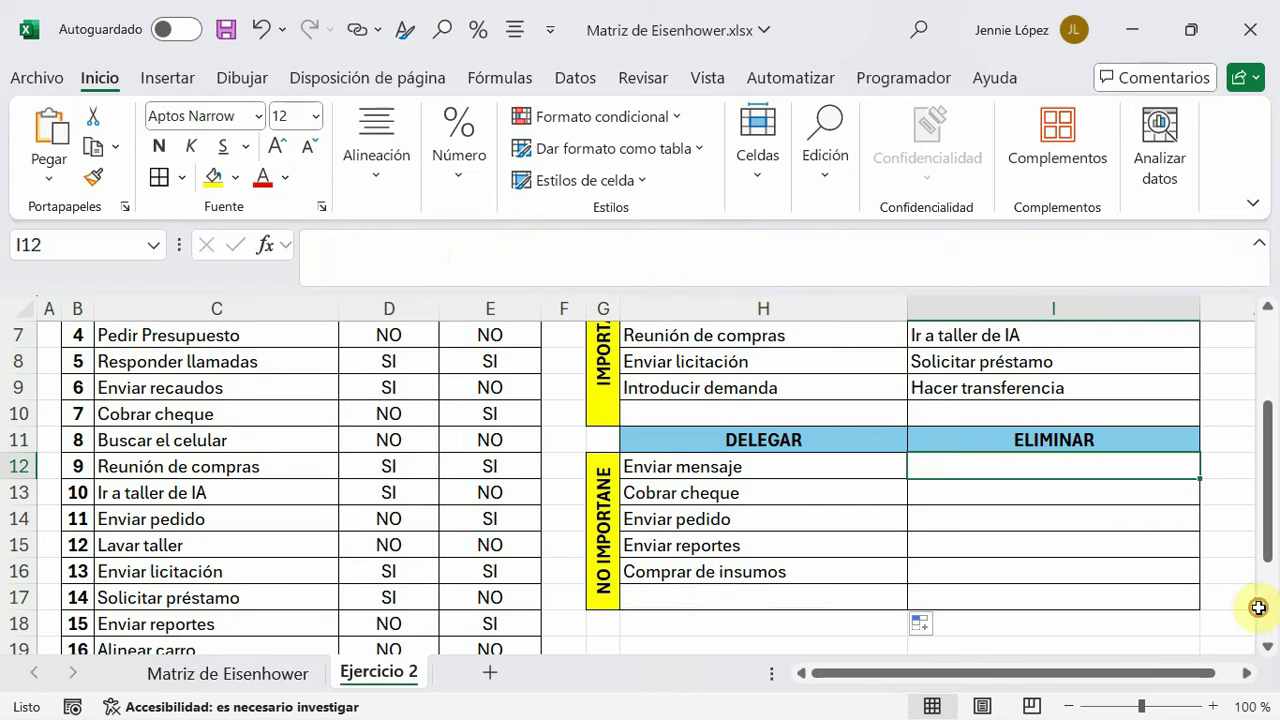
left_click(417, 252)
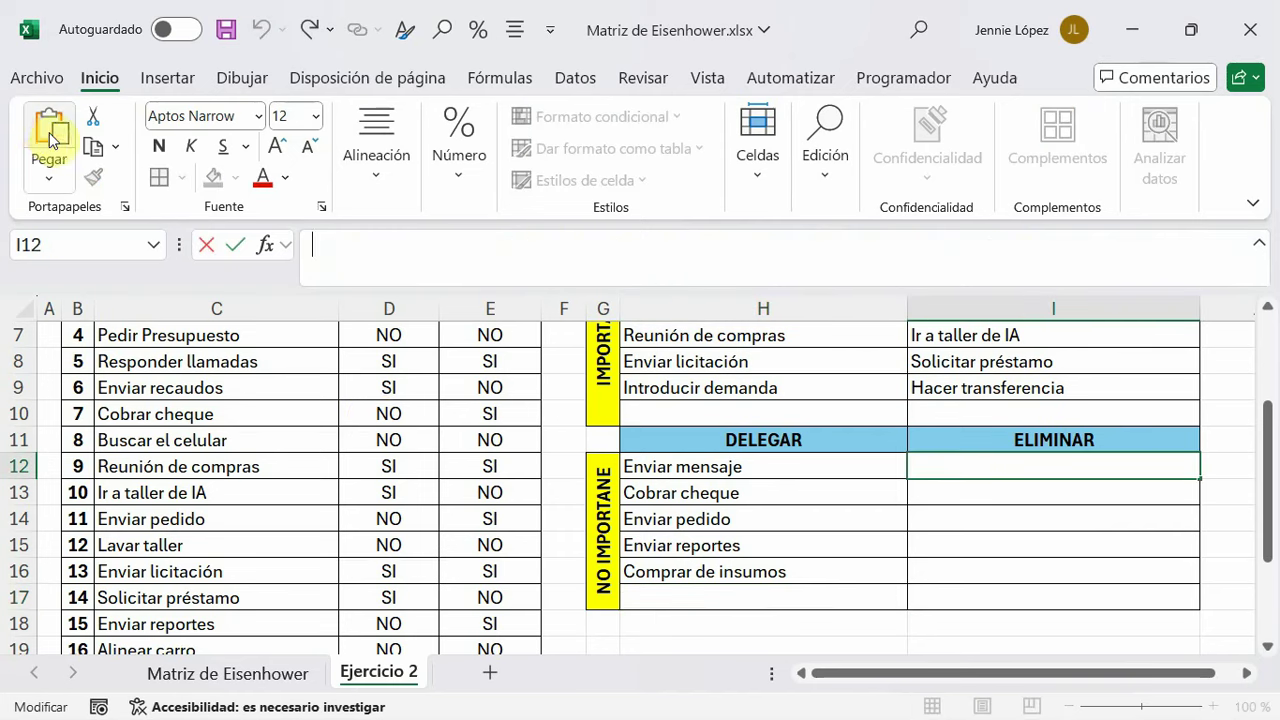
left_click(64, 172)
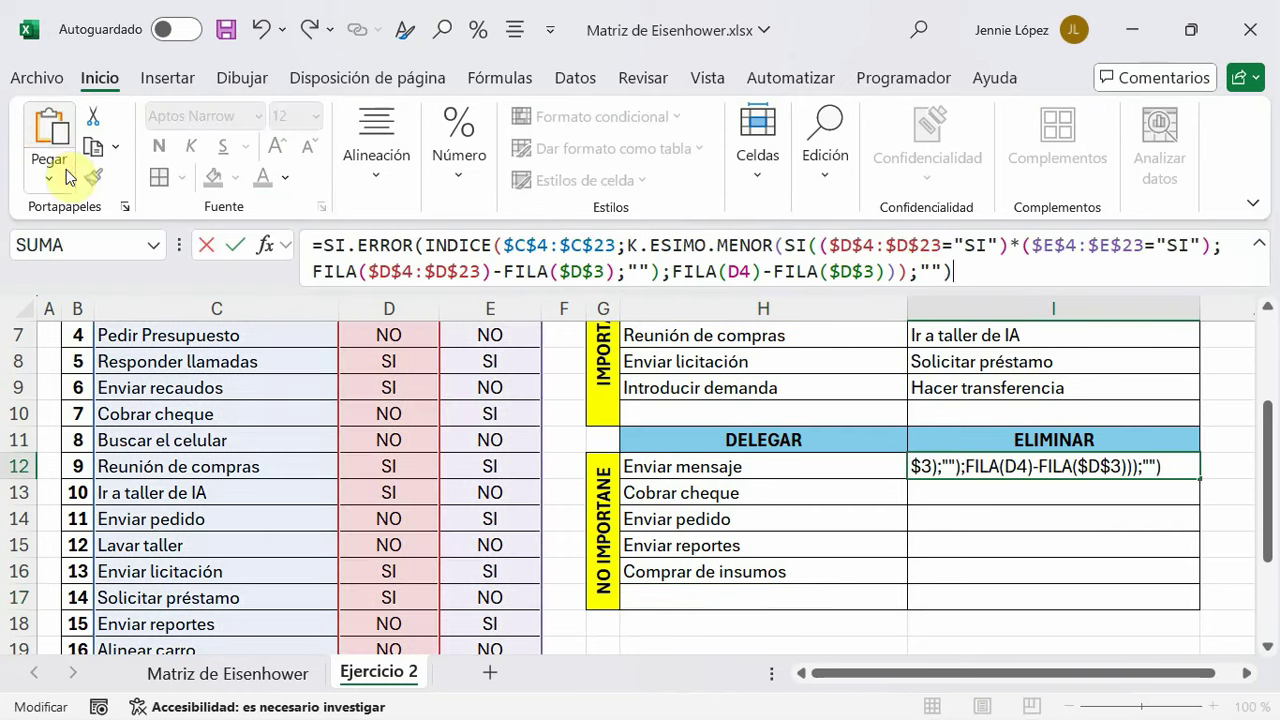
left_click(989, 245)
key("BackSpace")
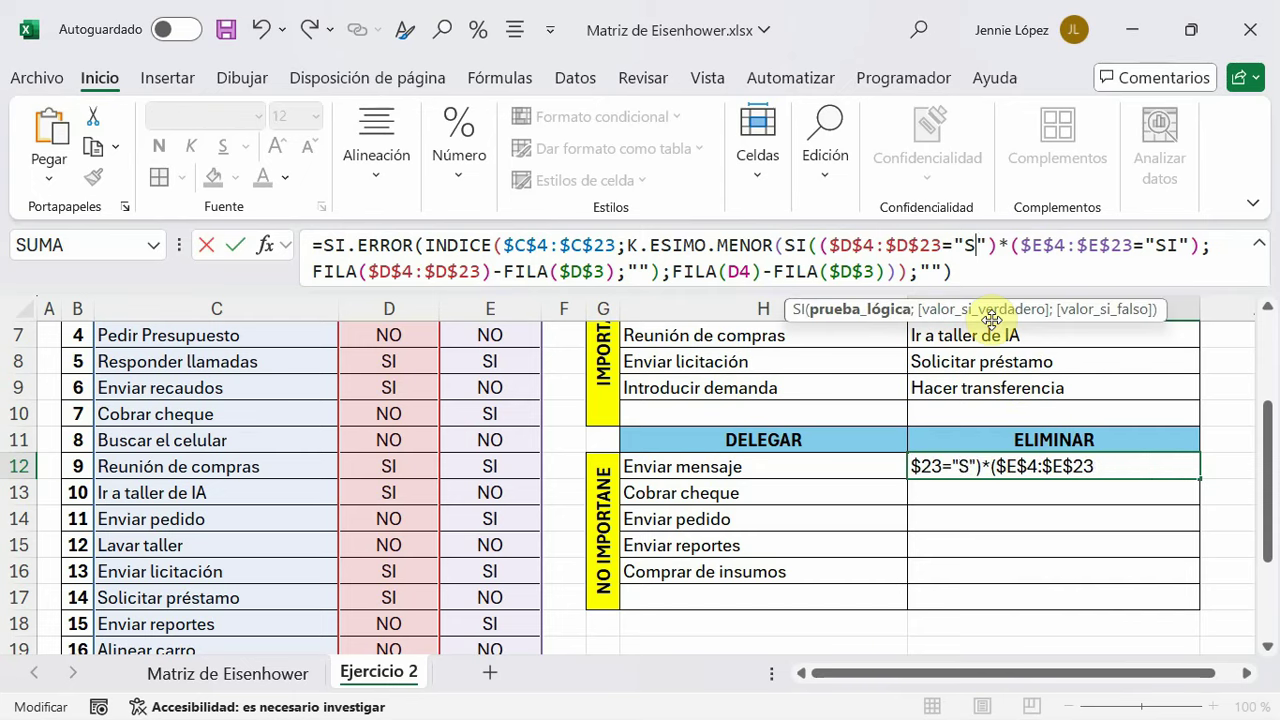
key("BackSpace")
type("NO")
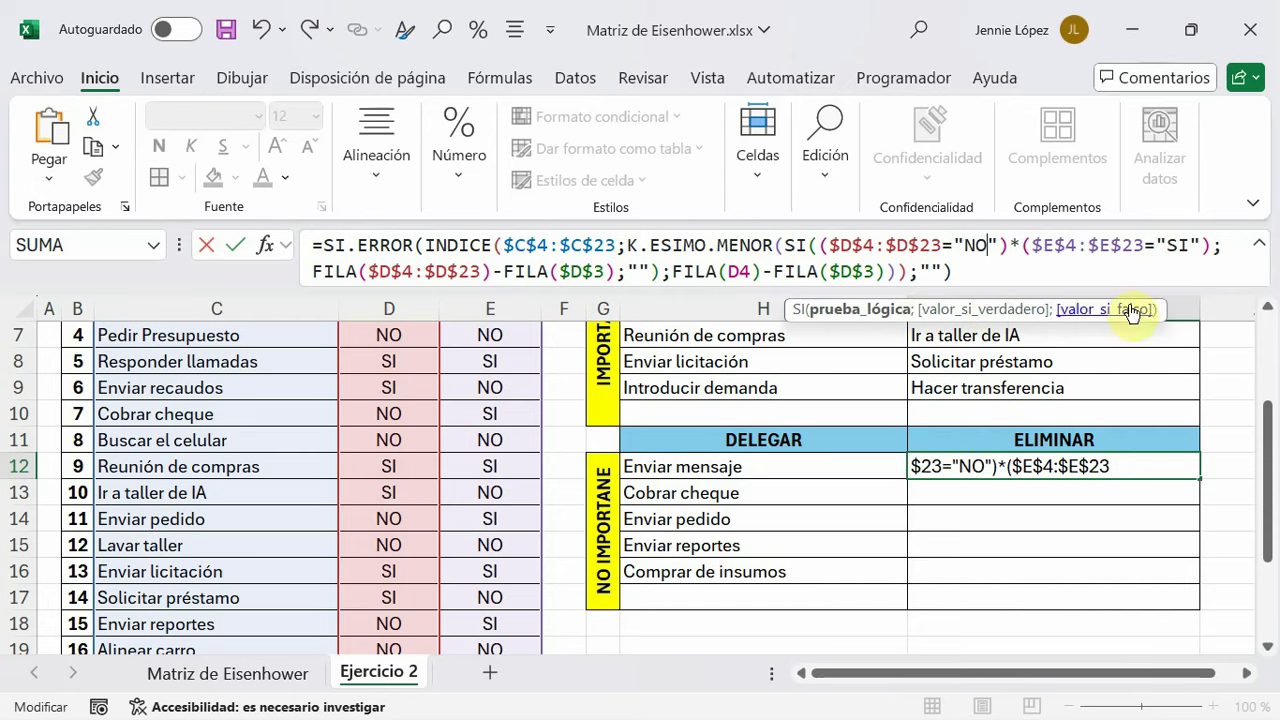
left_click(1188, 245)
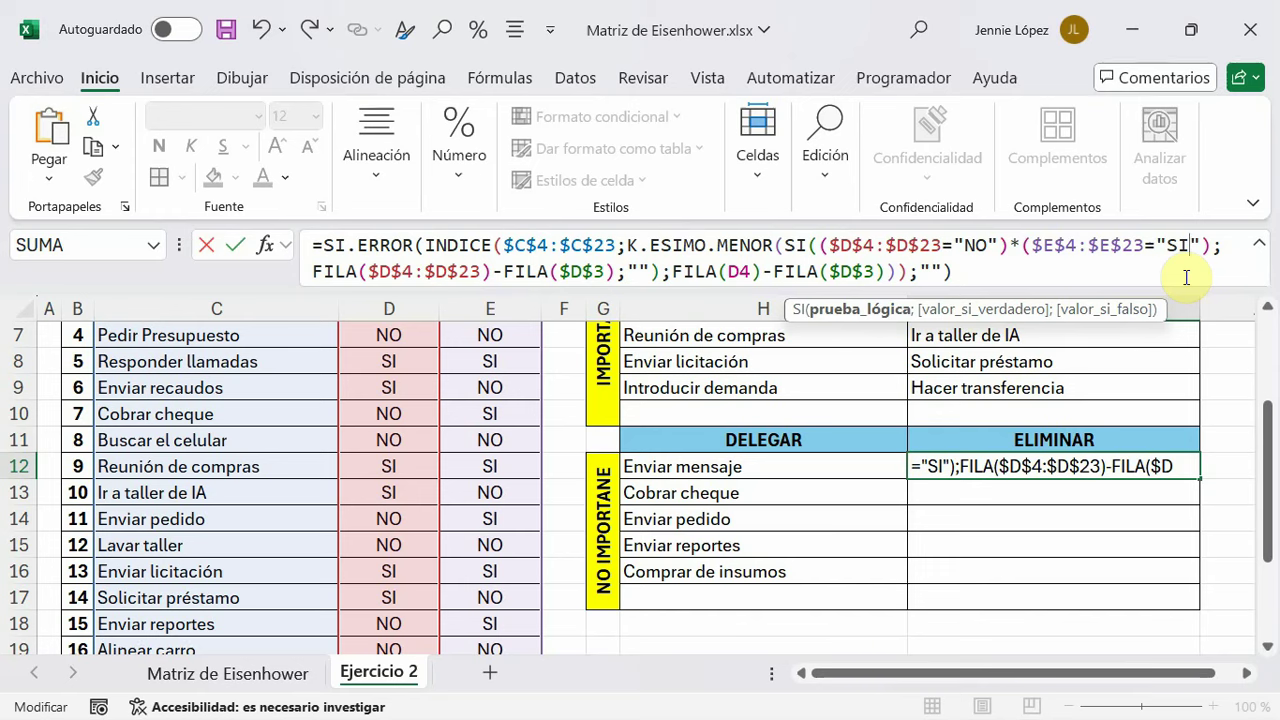
key("BackSpace")
key("BackSpace")
type("NO")
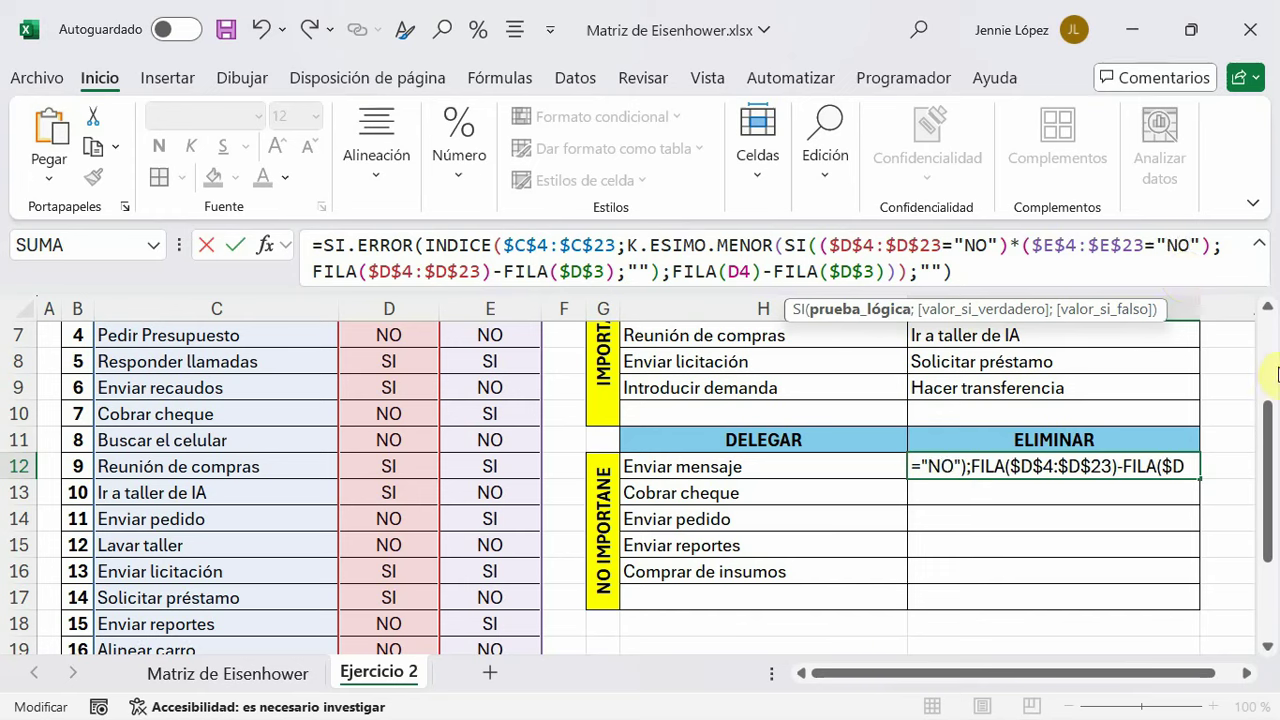
key("Return")
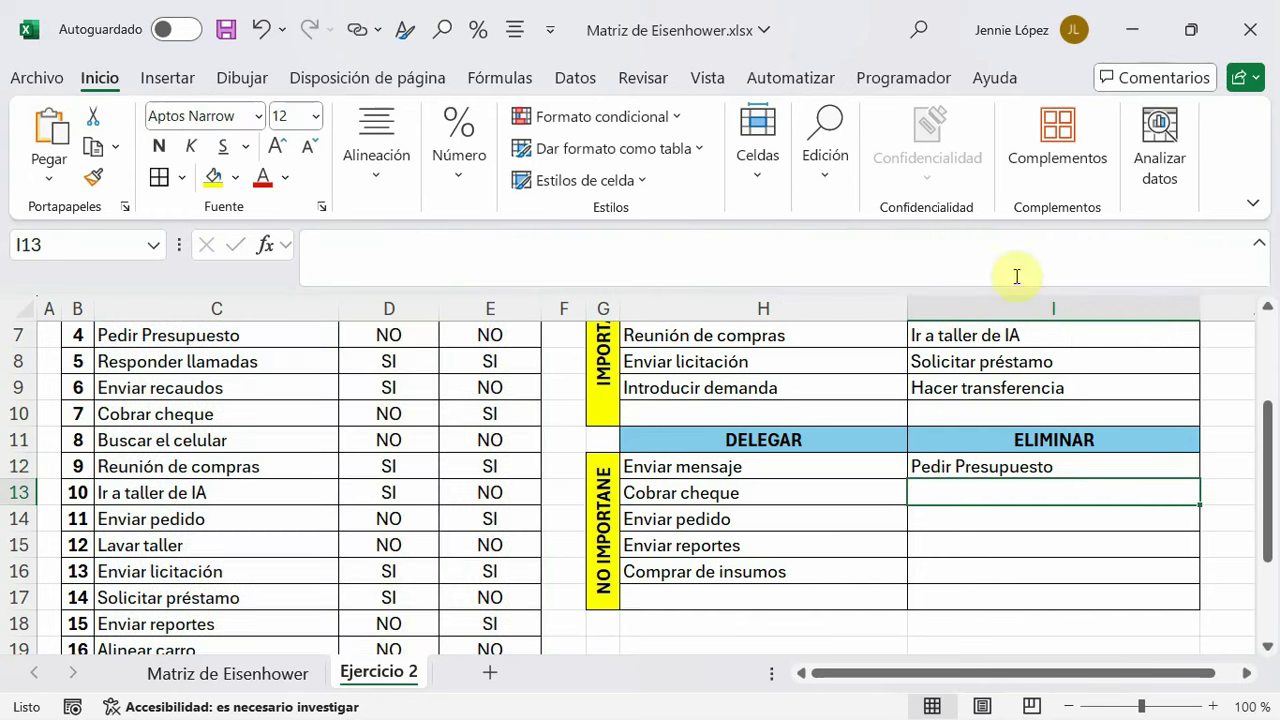
Fill the I12 ELIMINAR formula down through I17 and review the results
left_click(964, 462)
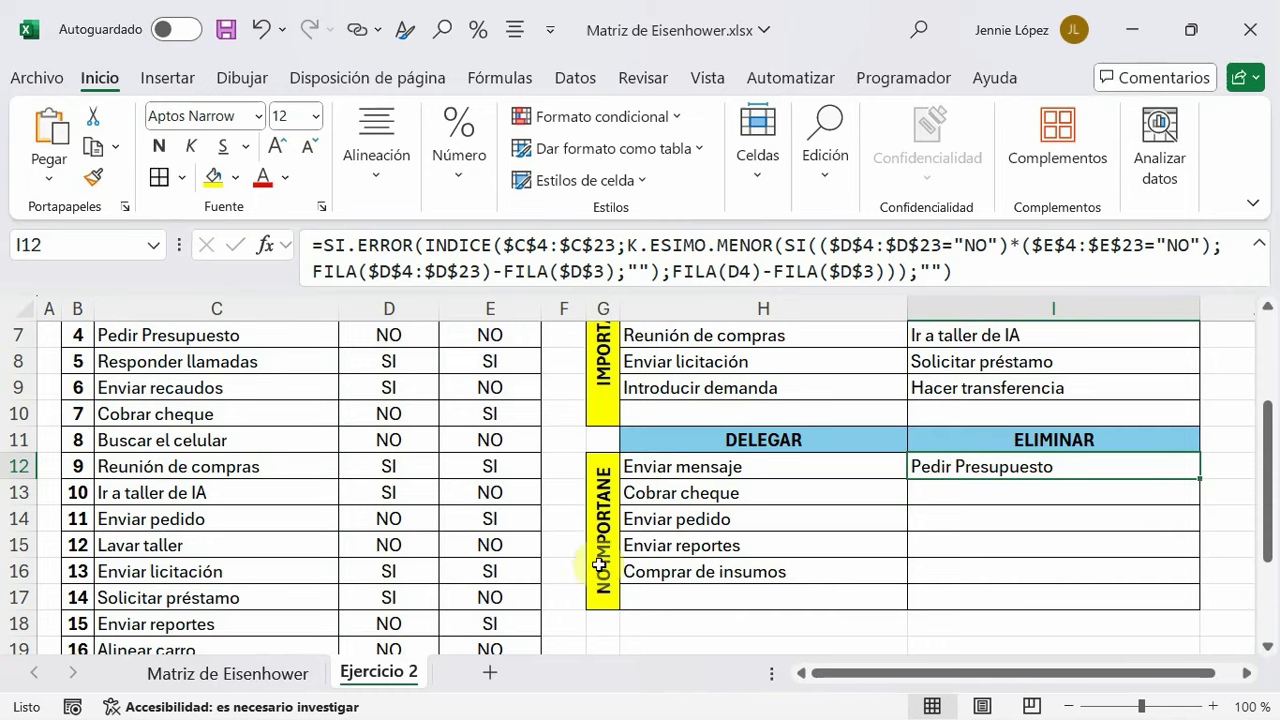
scroll(400, 477, "up", 2)
scroll(397, 437, "down", 1)
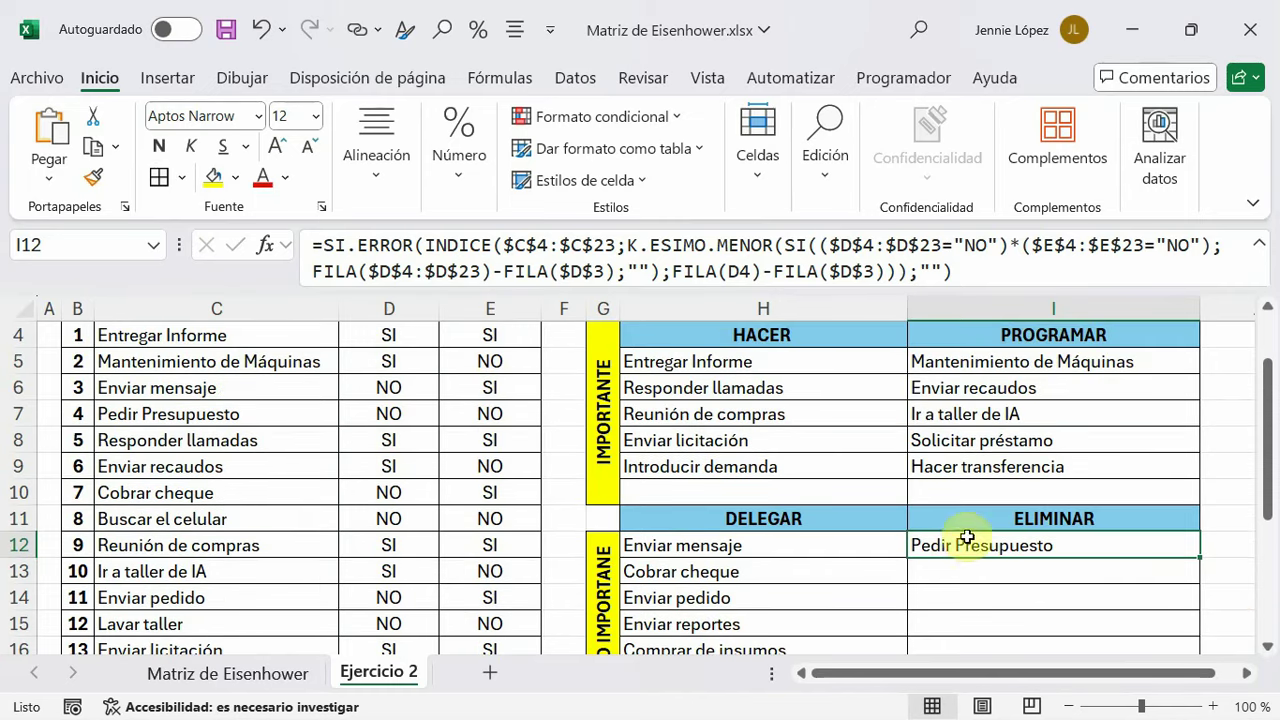
scroll(1157, 583, "down", 1)
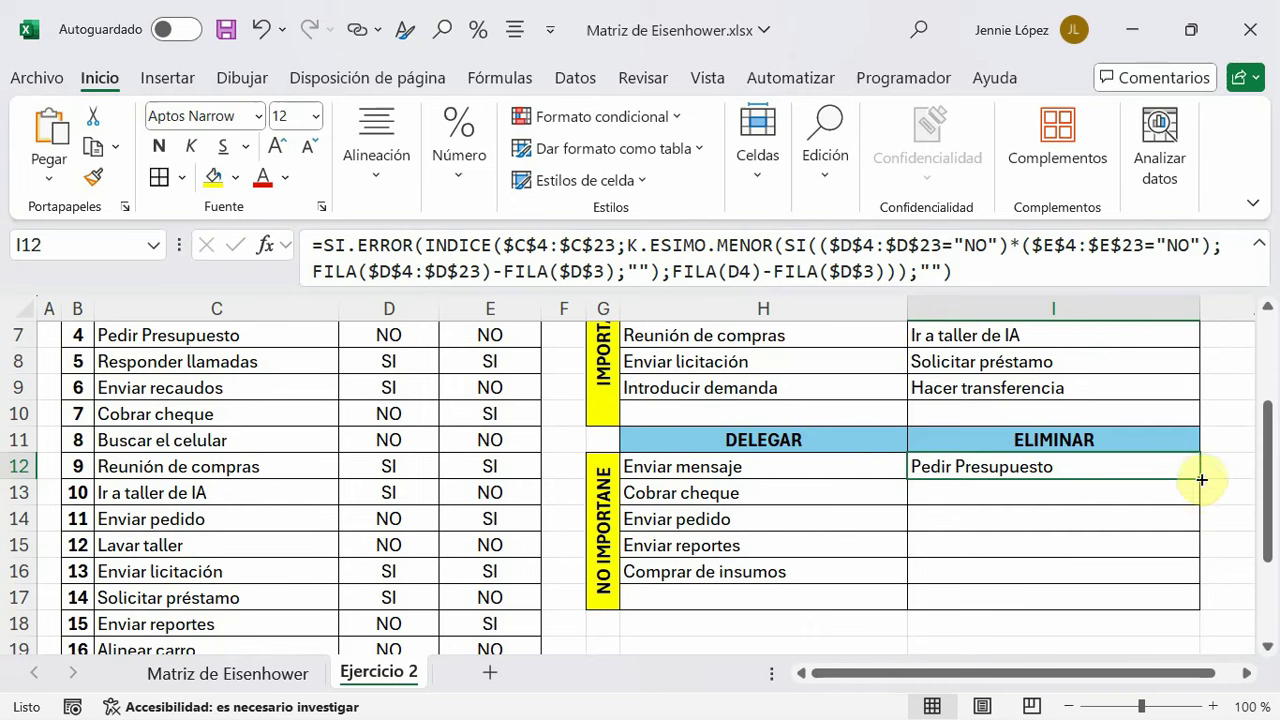
left_click_drag(1200, 479, 1206, 598)
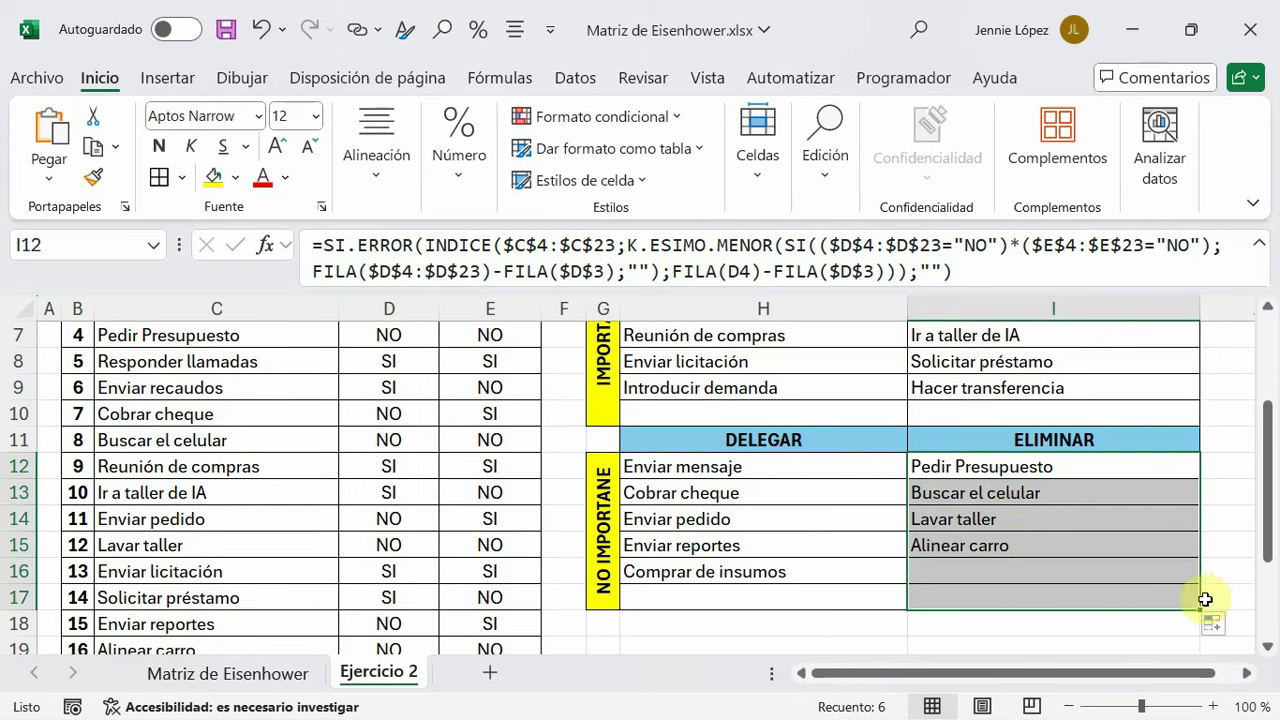
left_click(1012, 495)
scroll(430, 531, "up", 1)
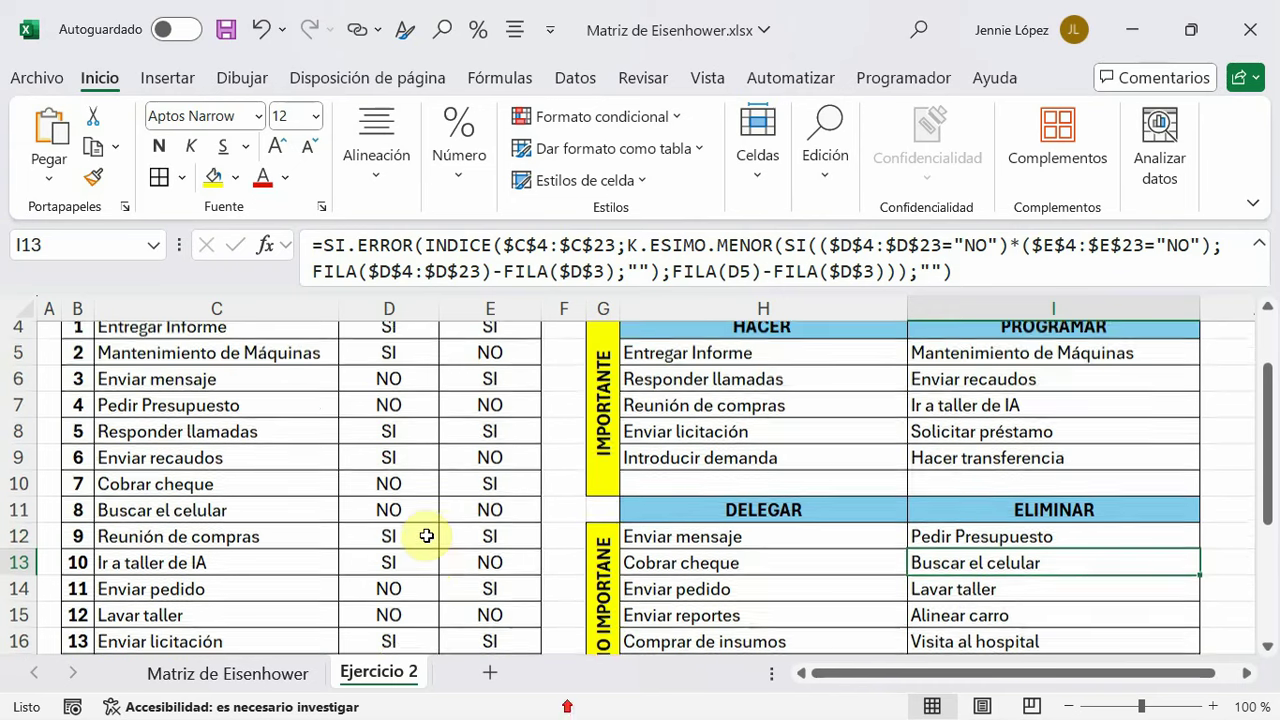
scroll(440, 480, "up", 1)
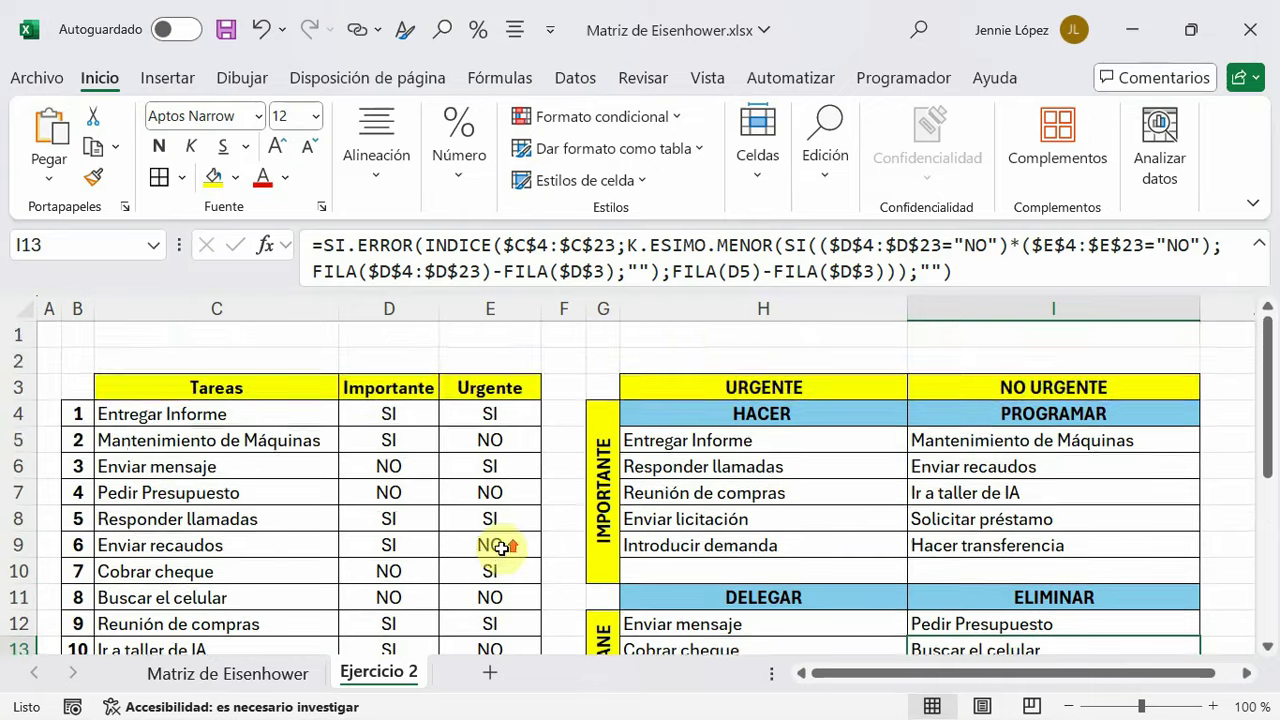
scroll(510, 560, "down", 2)
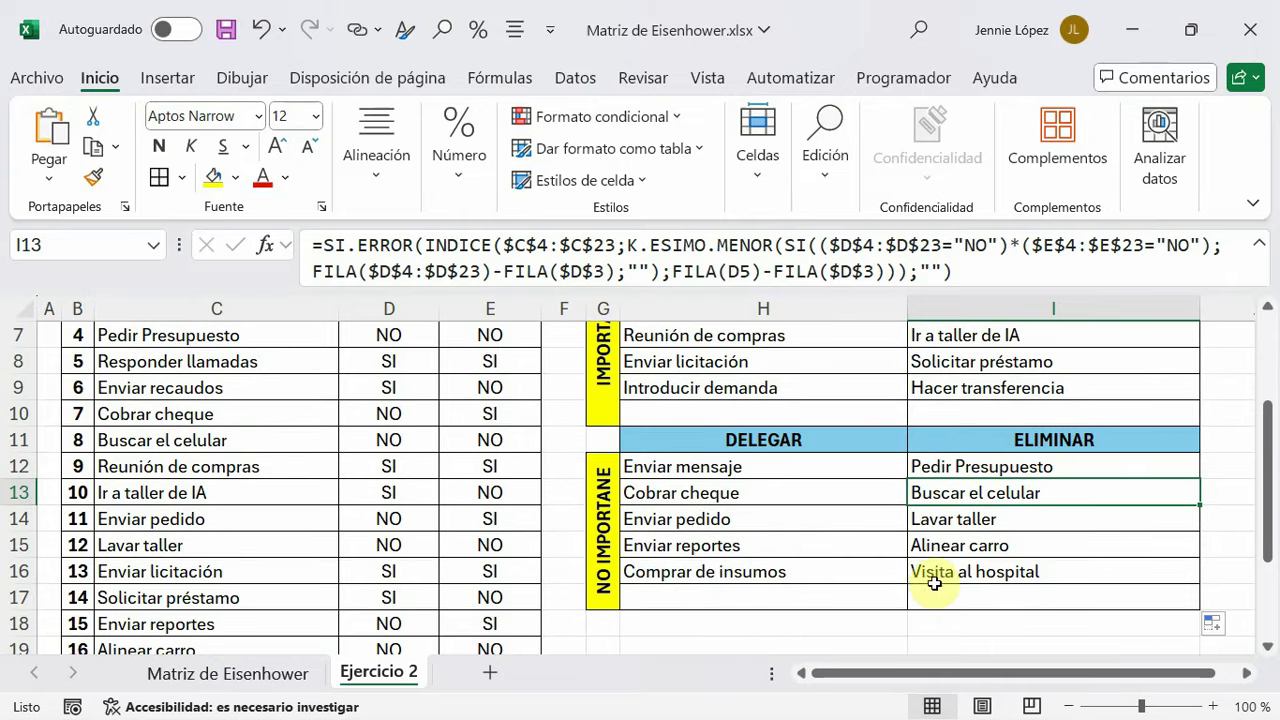
left_click(956, 623)
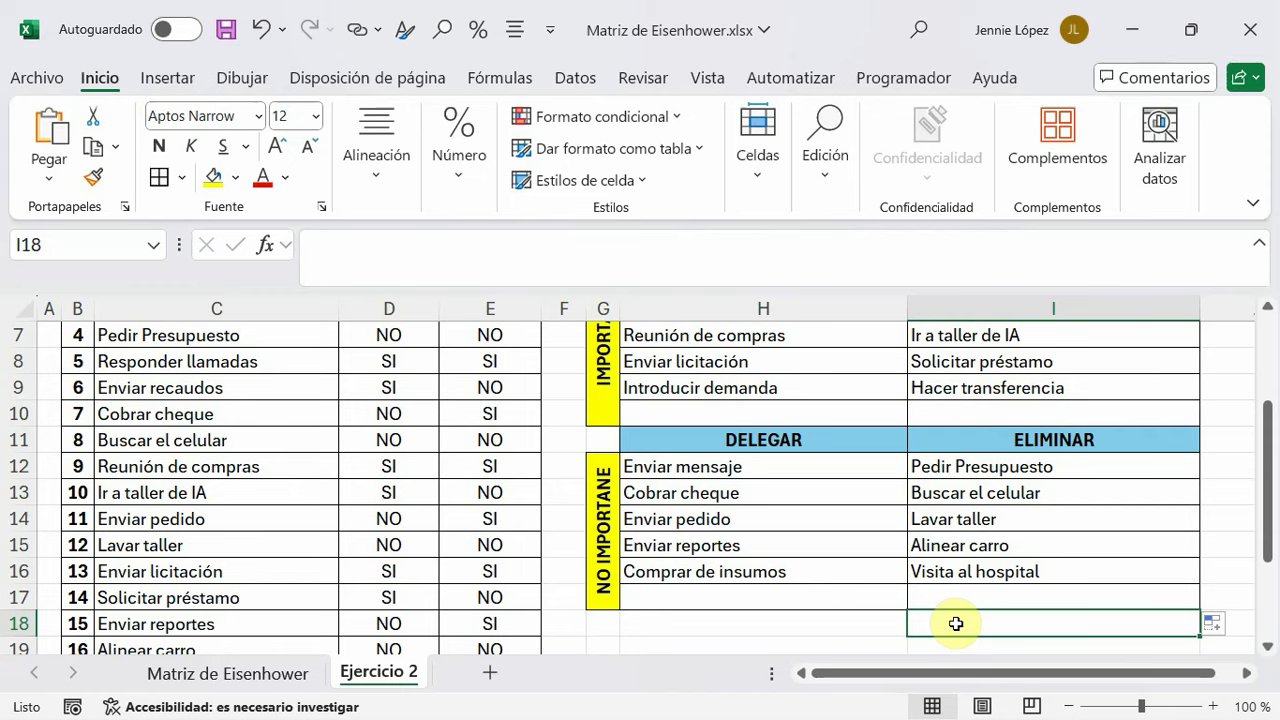
scroll(850, 575, "up", 2)
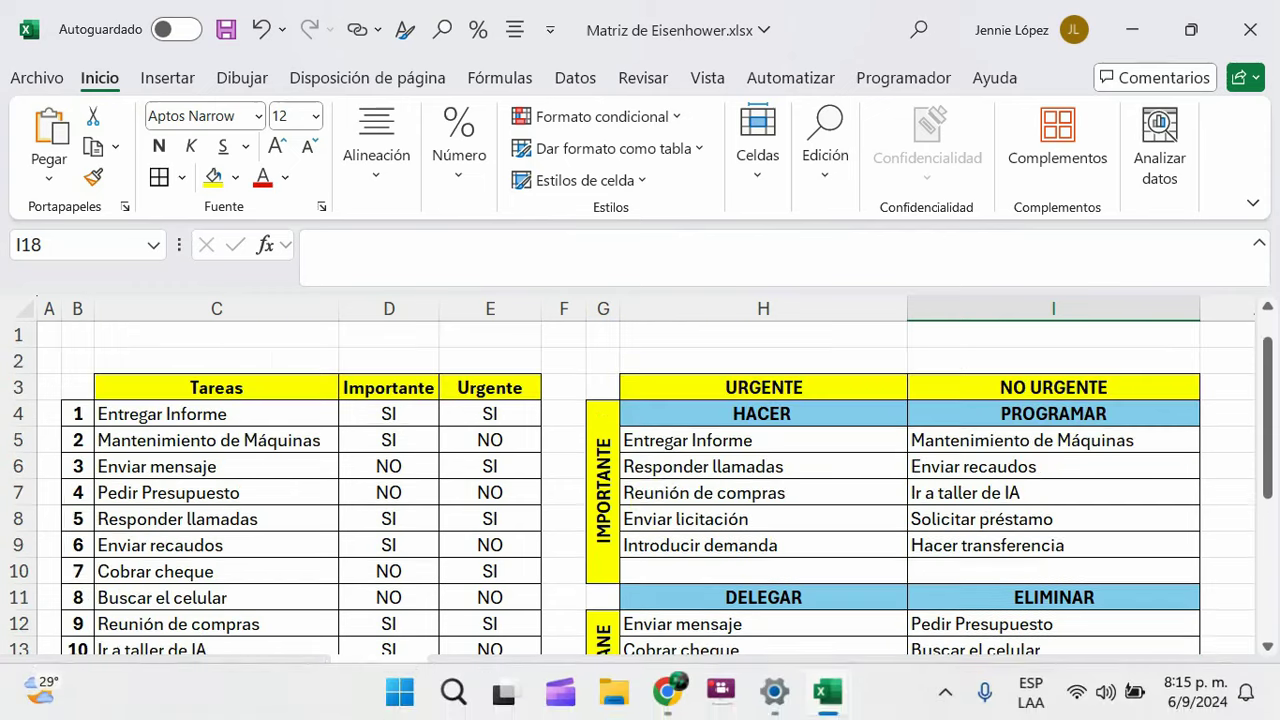
Fill the HACER cells H5:H10 light green and the PROGRAMAR cells I5:I10 light orange
mouse_move(655, 441)
left_mouse_down()
mouse_move(800, 446)
mouse_move(849, 579)
left_mouse_up()
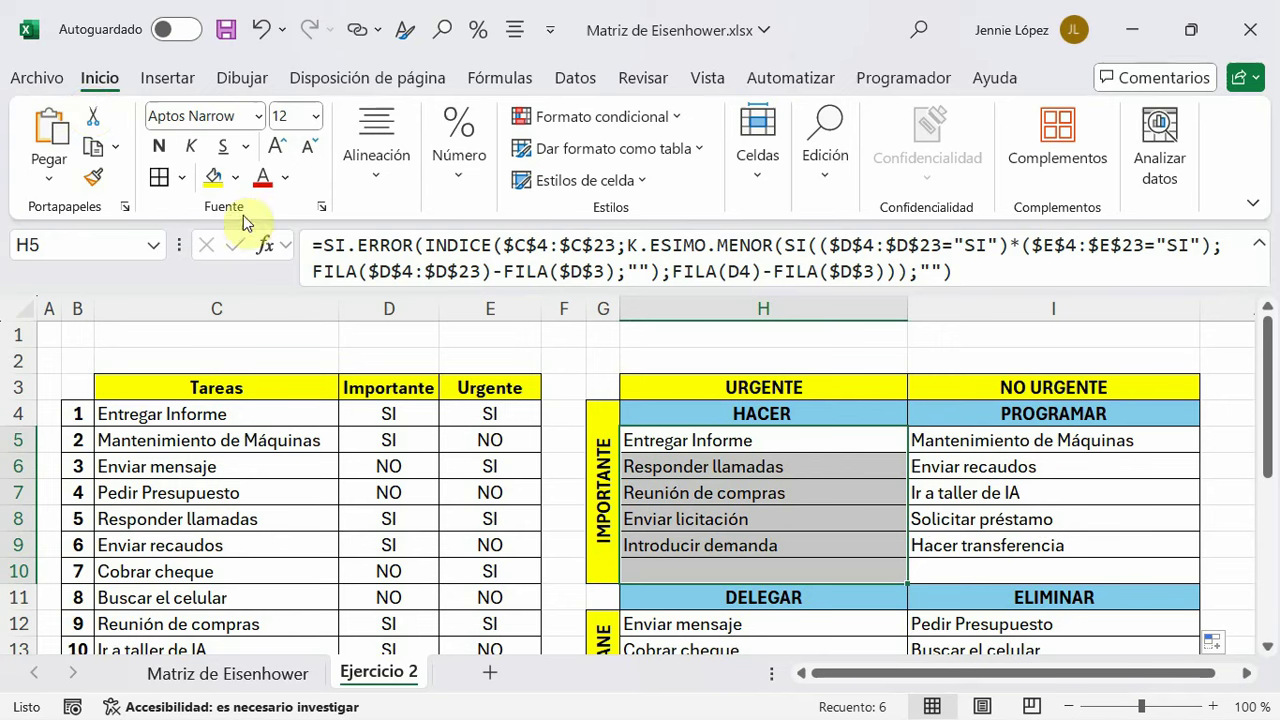
left_click(235, 184)
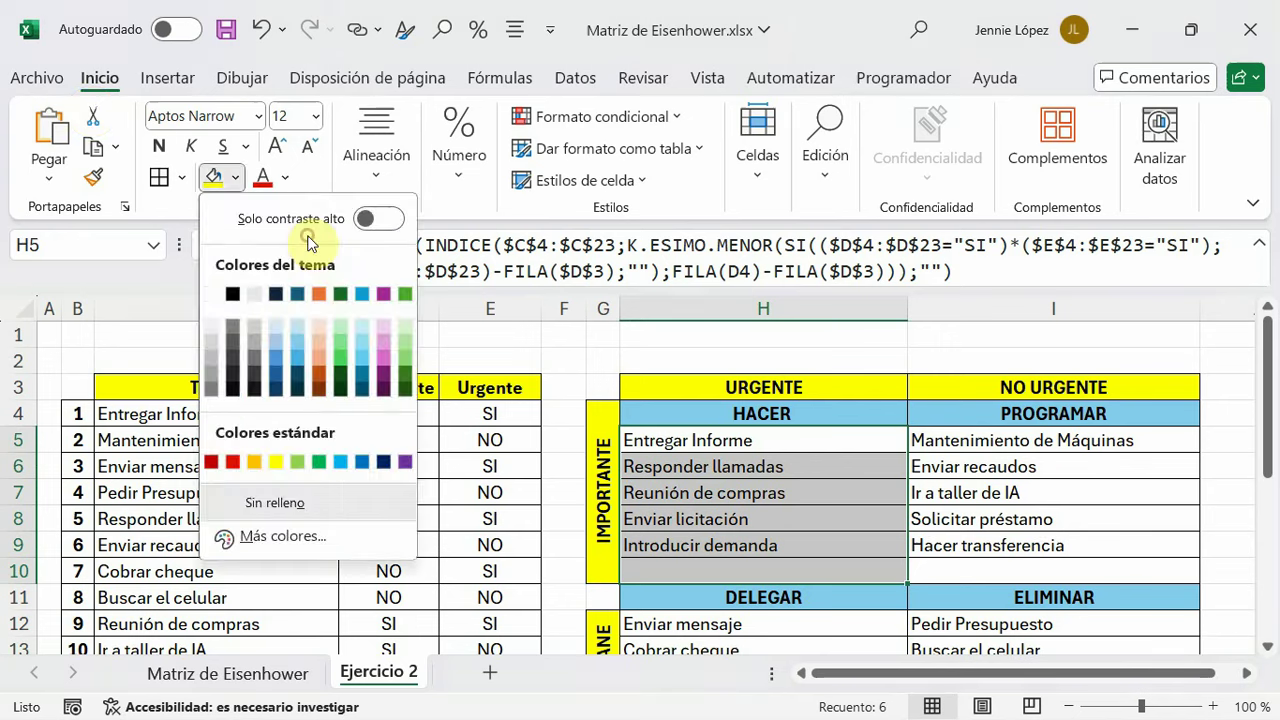
left_click(409, 337)
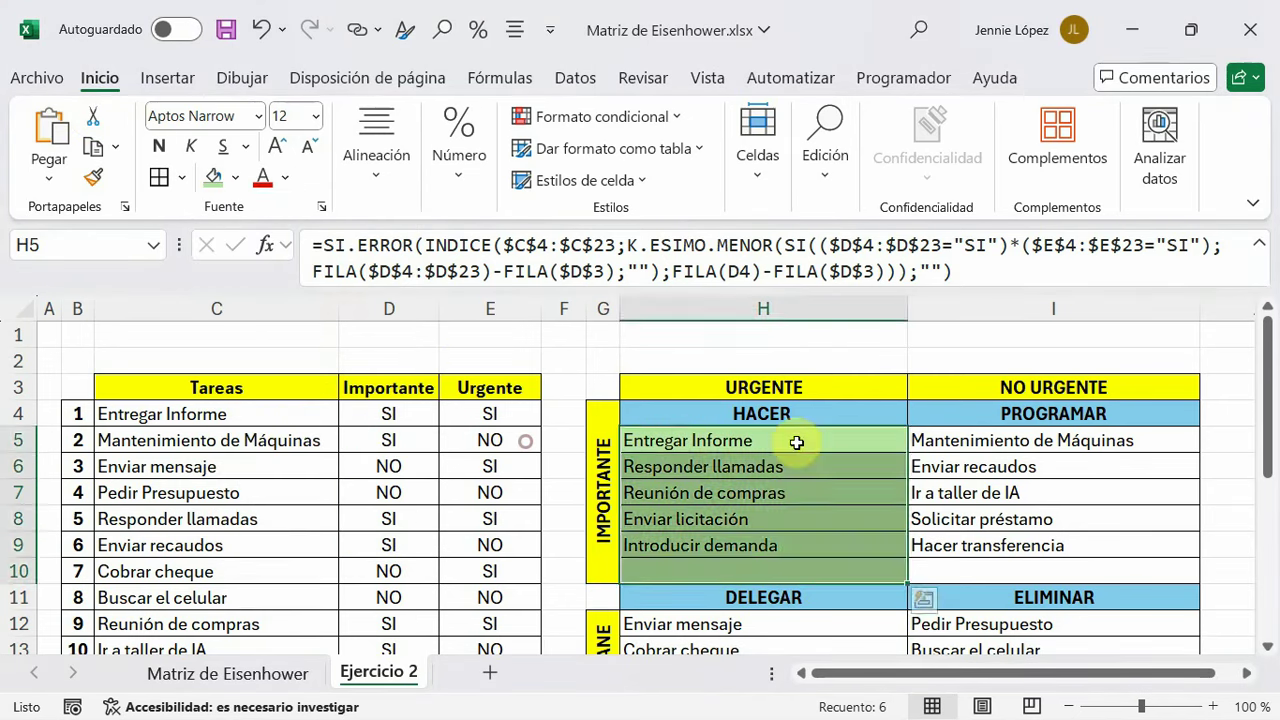
left_click(920, 492)
left_click_drag(942, 442, 968, 566)
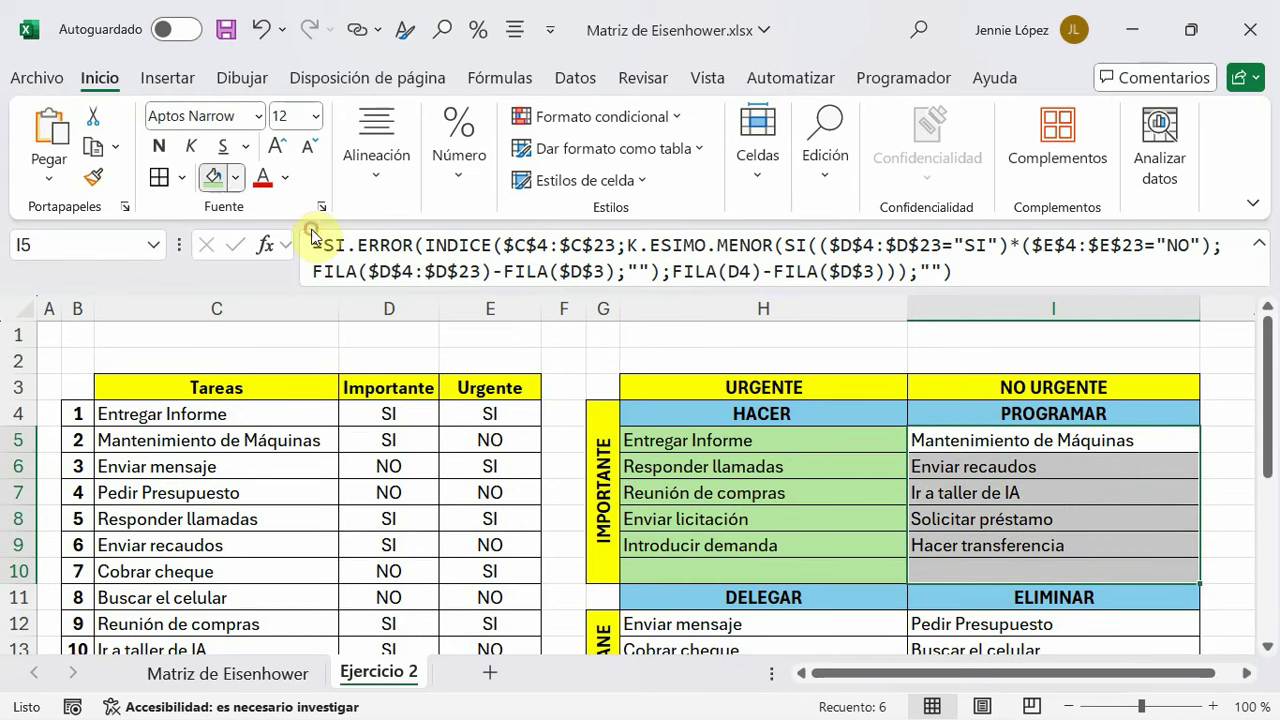
left_click(236, 178)
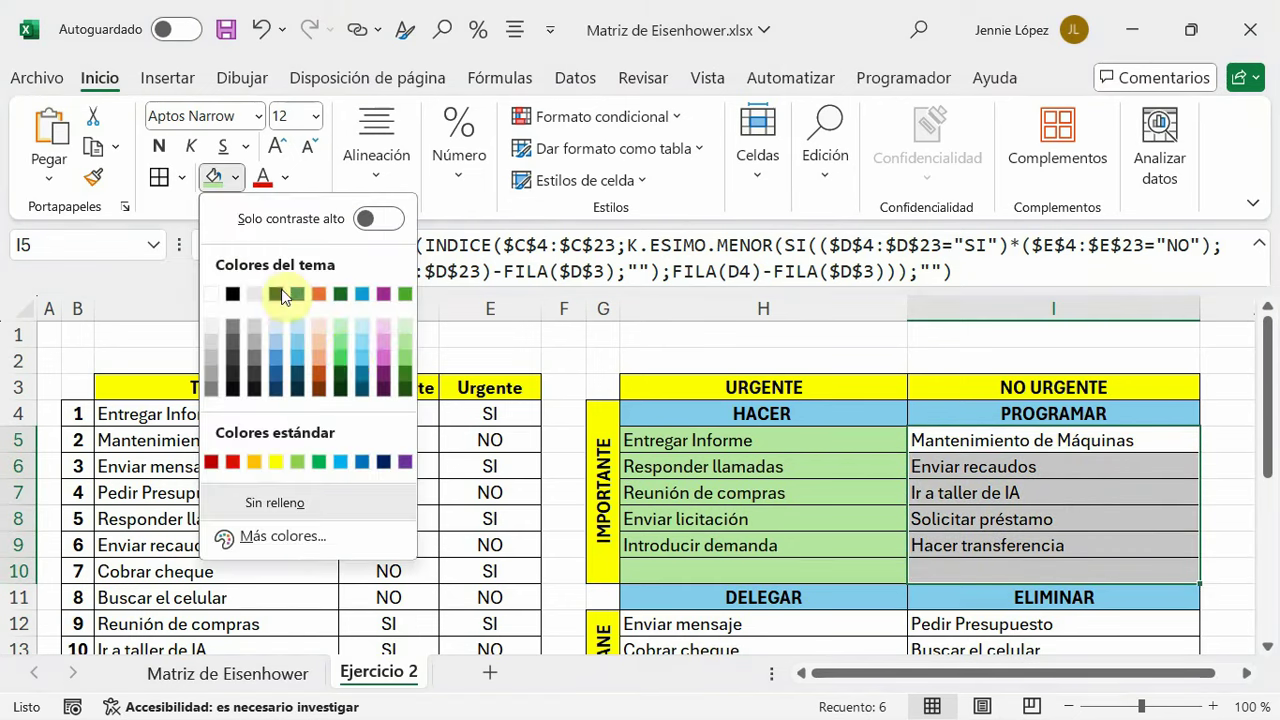
left_click(323, 341)
Give the DELEGAR cells H12:H17 a light blue fill
scroll(870, 505, "down", 3)
left_click_drag(648, 389, 849, 517)
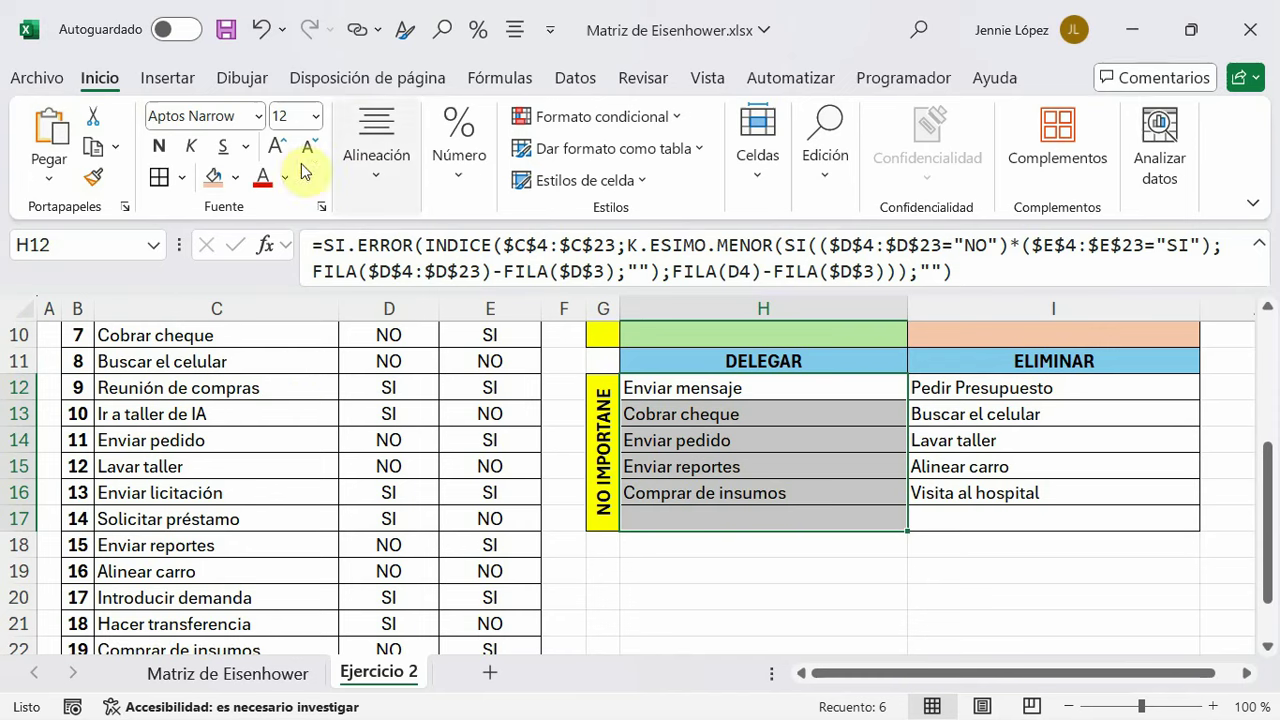
left_click(235, 177)
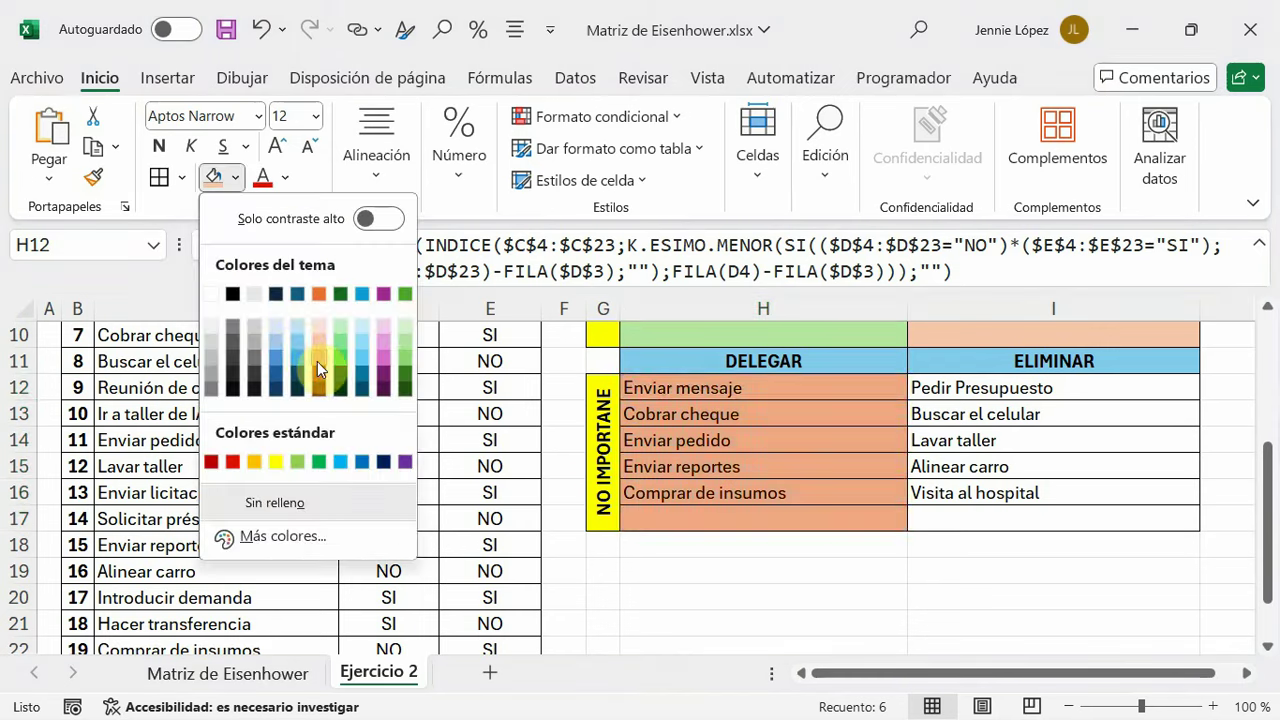
left_click(362, 461)
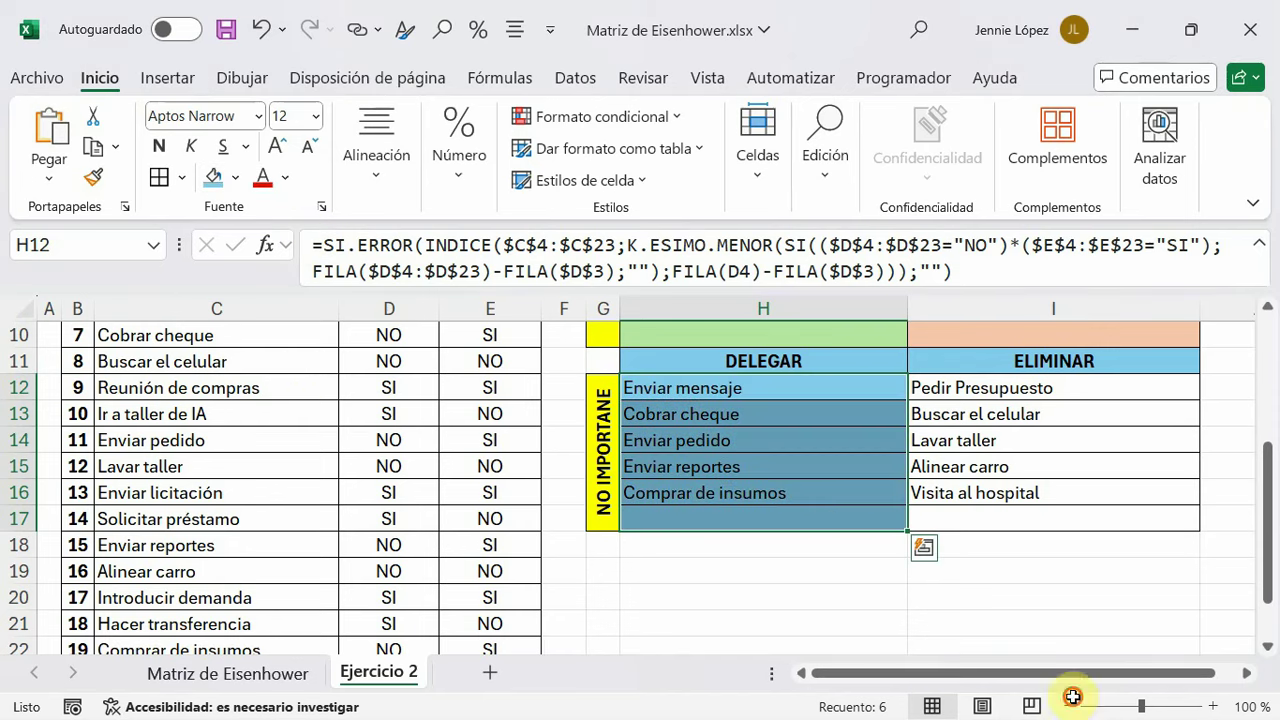
left_click(824, 545)
left_click_drag(814, 395, 860, 523)
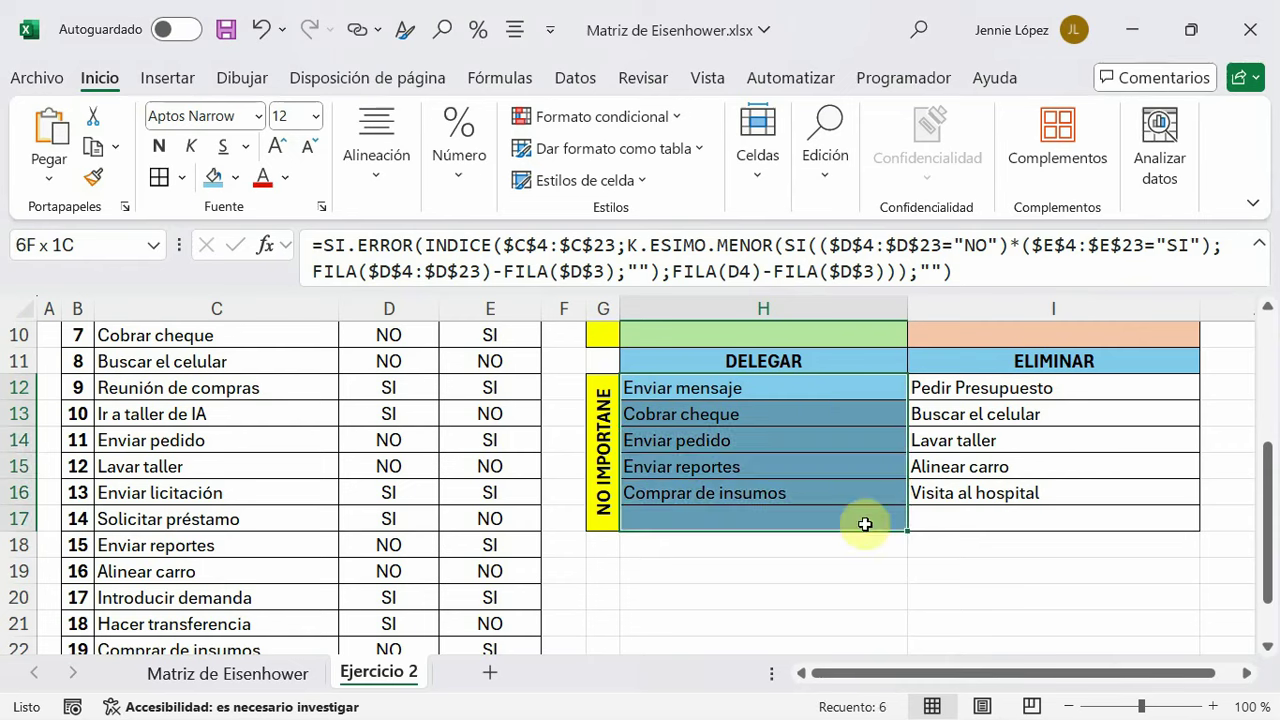
left_click(236, 178)
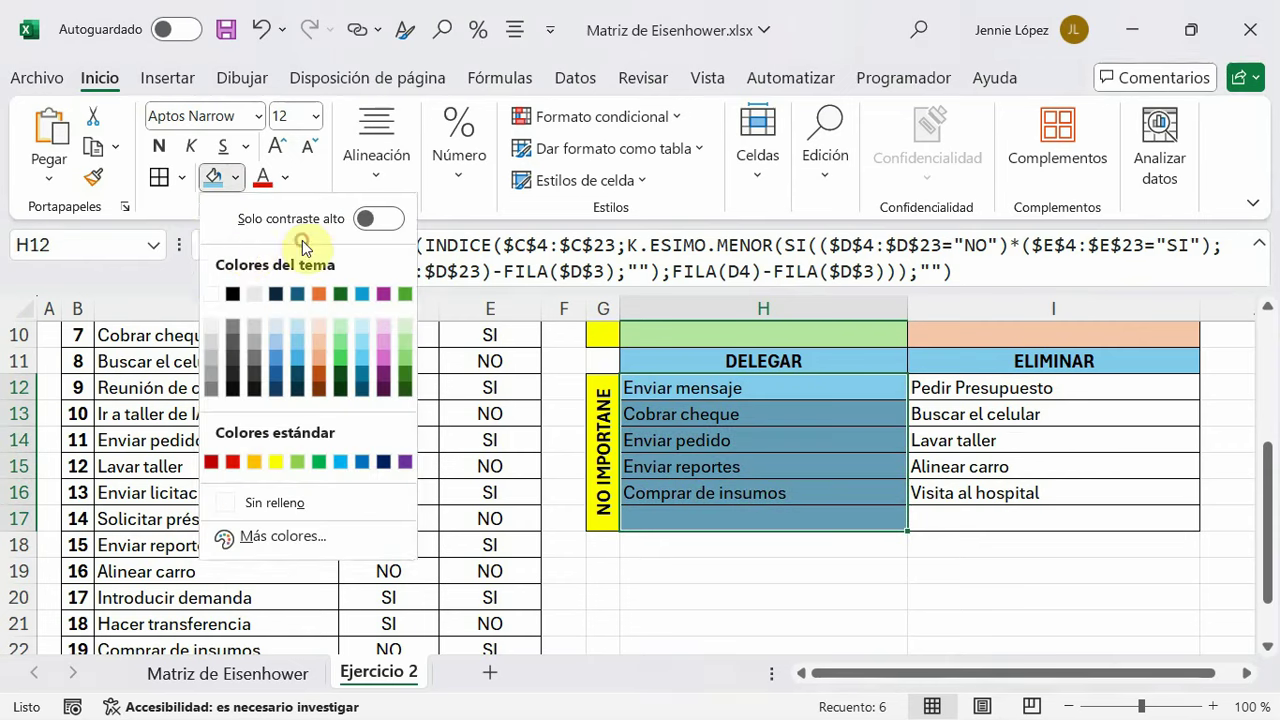
left_click(296, 333)
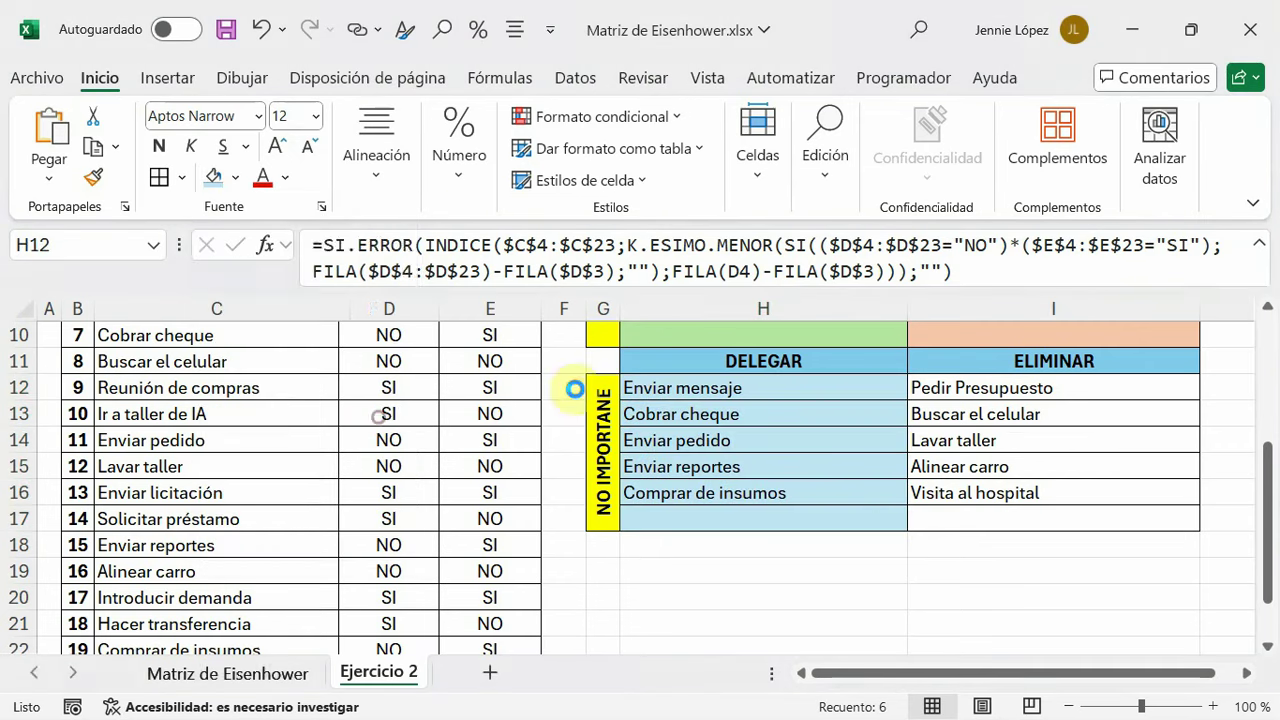
left_click(880, 545)
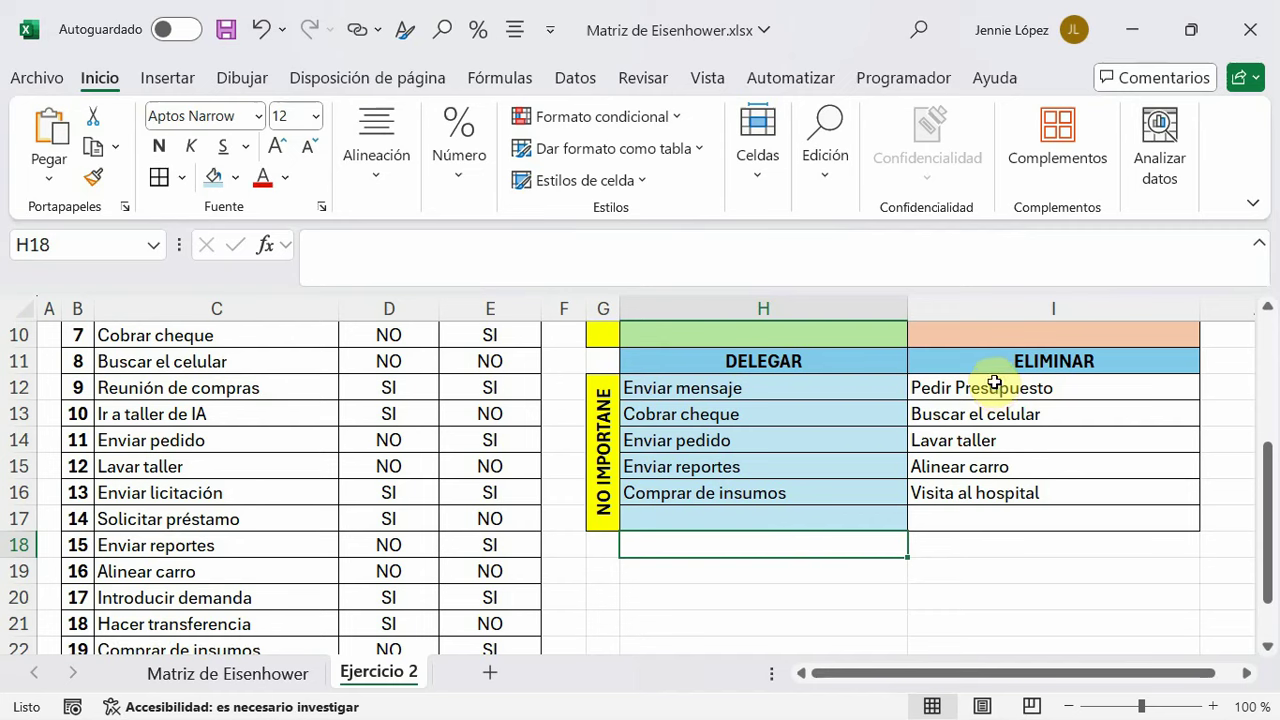
Give the ELIMINAR cells I12:I17 a light plum fill (Plum, Accent 5, Lighter 80%)
left_click_drag(987, 388, 1066, 518)
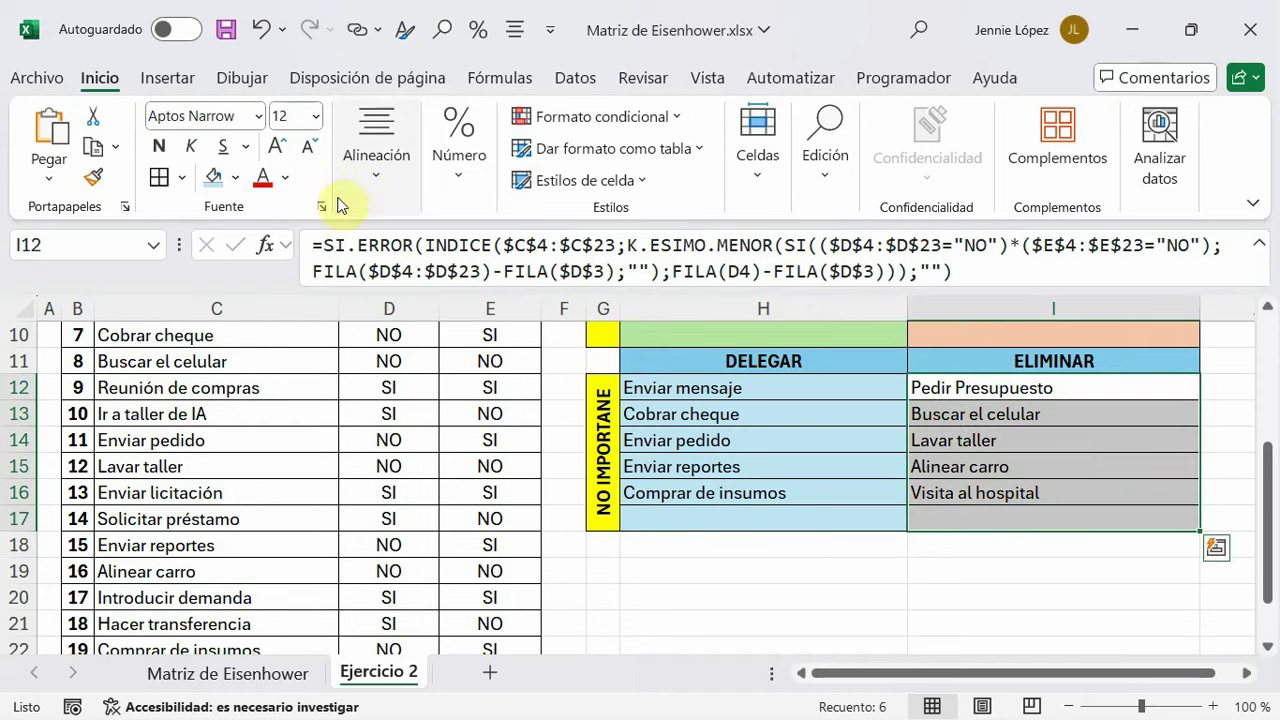
left_click(238, 178)
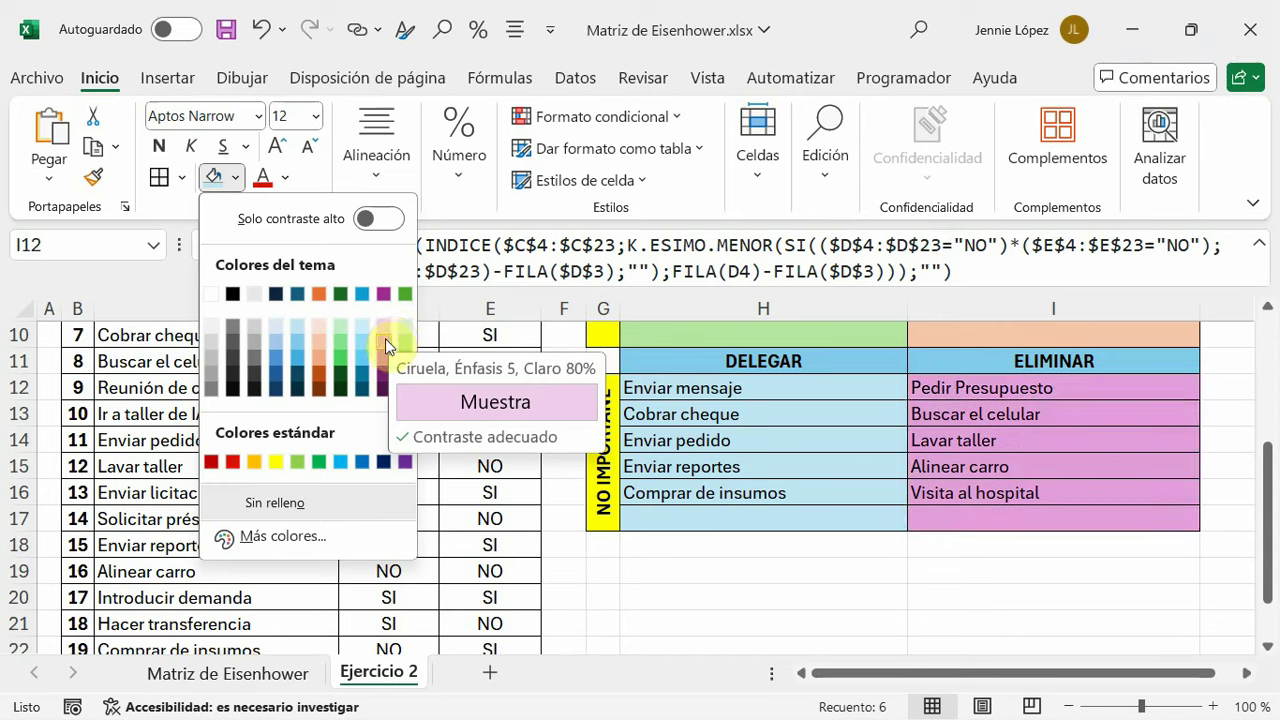
left_click(384, 338)
left_click(749, 562)
Uncheck Líneas de cuadrícula under Vista > Mostrar to hide the Ejercicio 2 gridlines
scroll(749, 562, "up", 3)
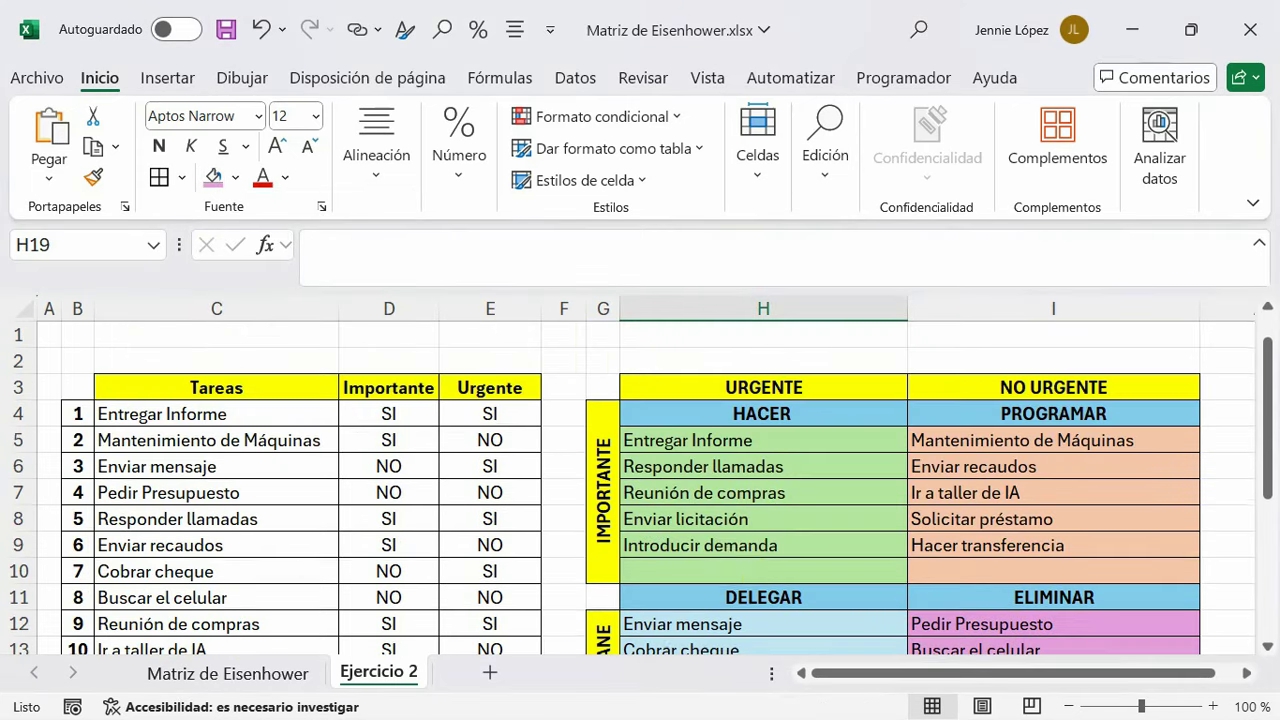
scroll(740, 563, "down", 2)
scroll(734, 551, "up", 2)
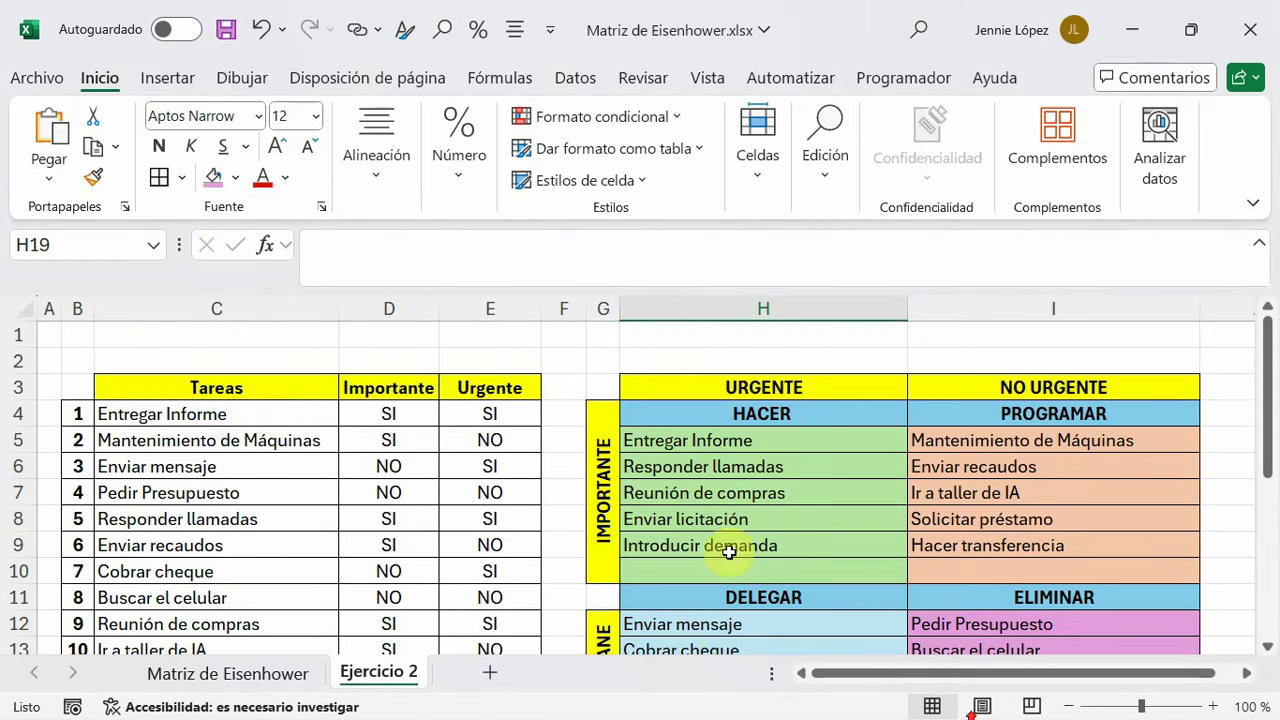
scroll(728, 634, "down", 1)
scroll(730, 630, "up", 1)
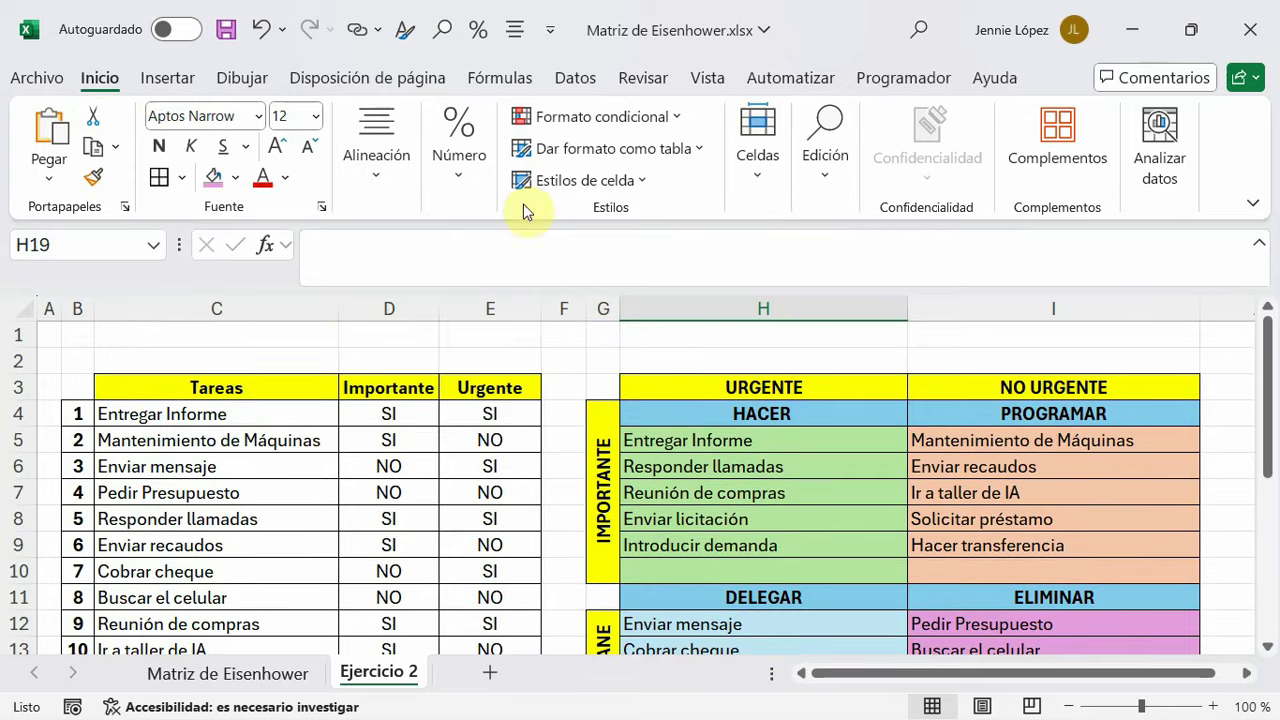
left_click(707, 78)
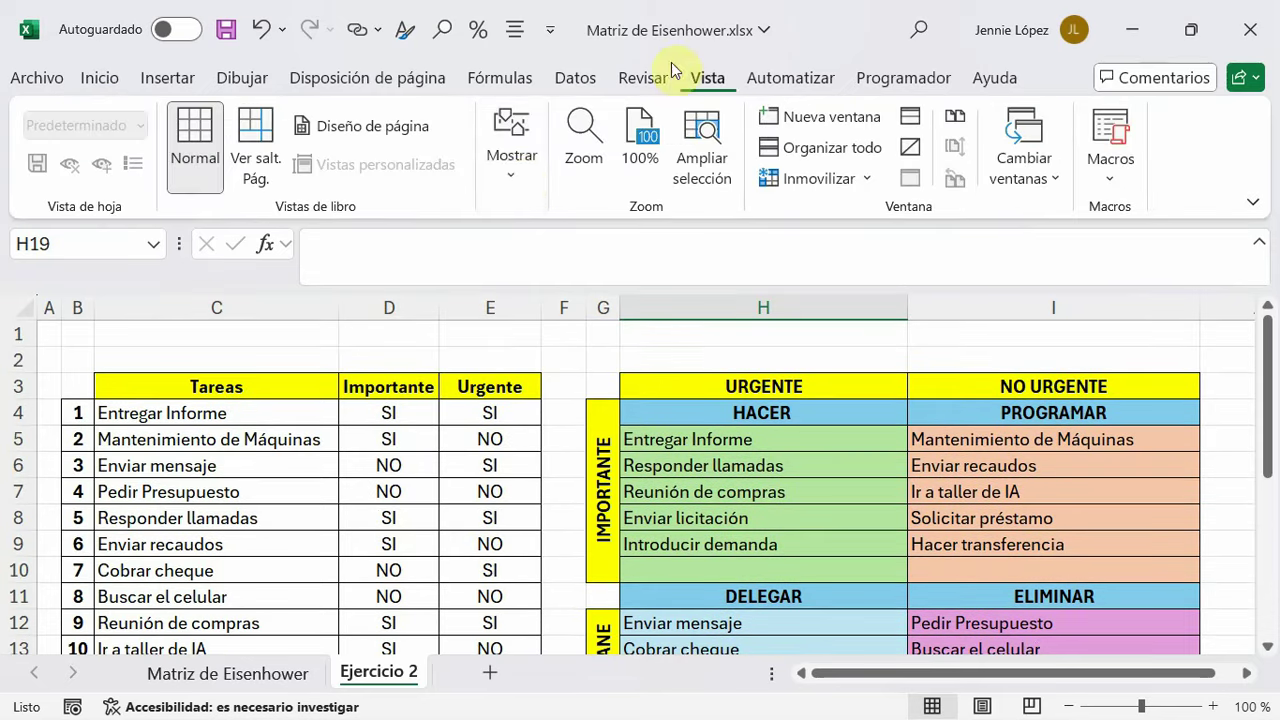
left_click(540, 167)
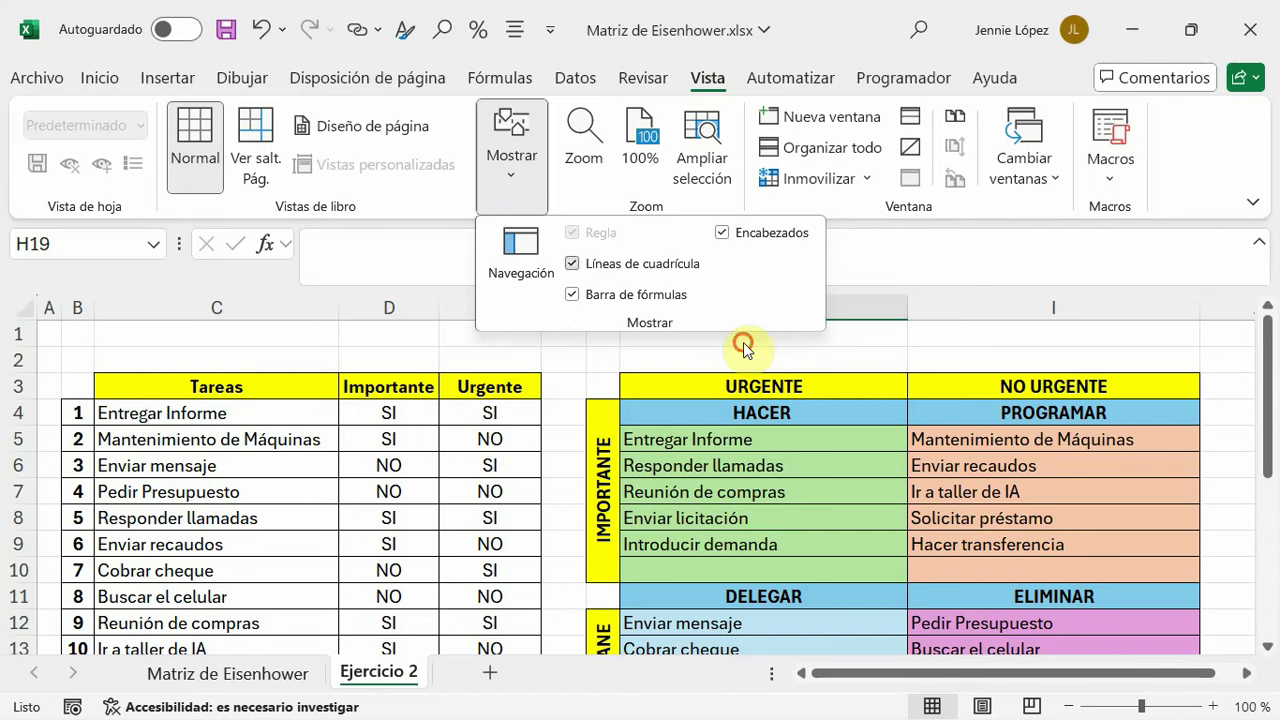
left_click(575, 265)
left_click(903, 338)
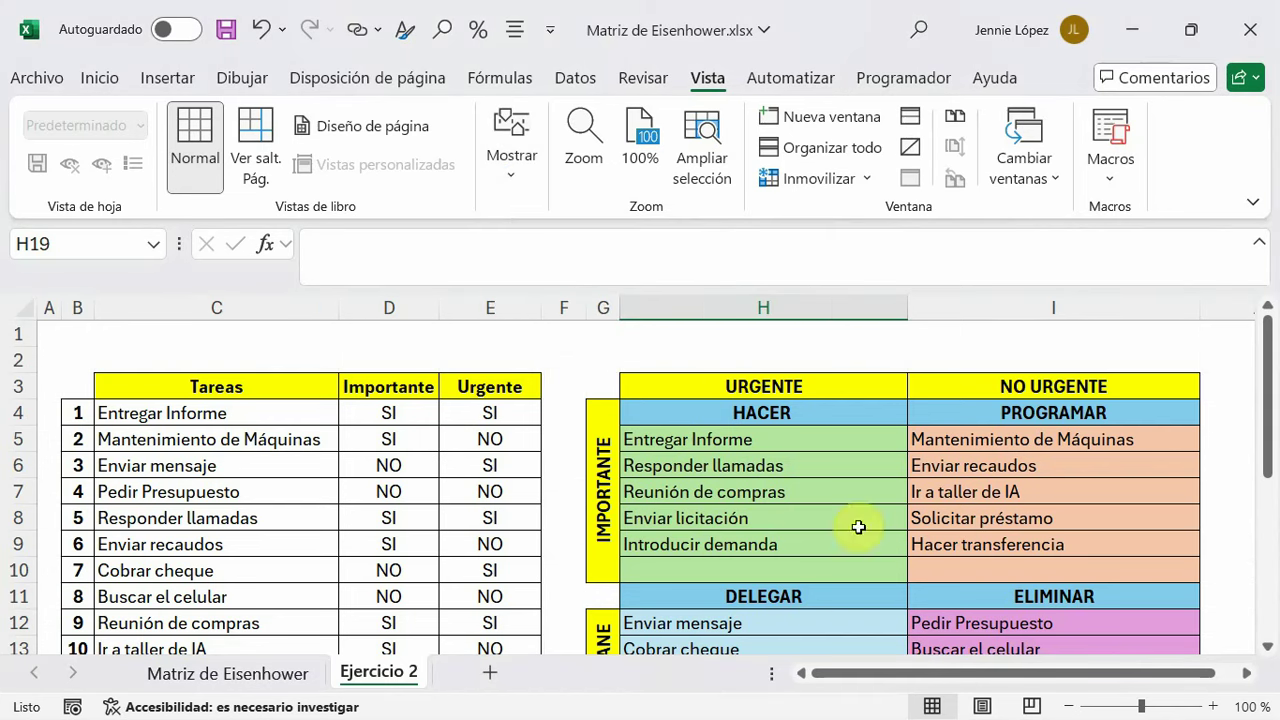
scroll(231, 518, "down", 1)
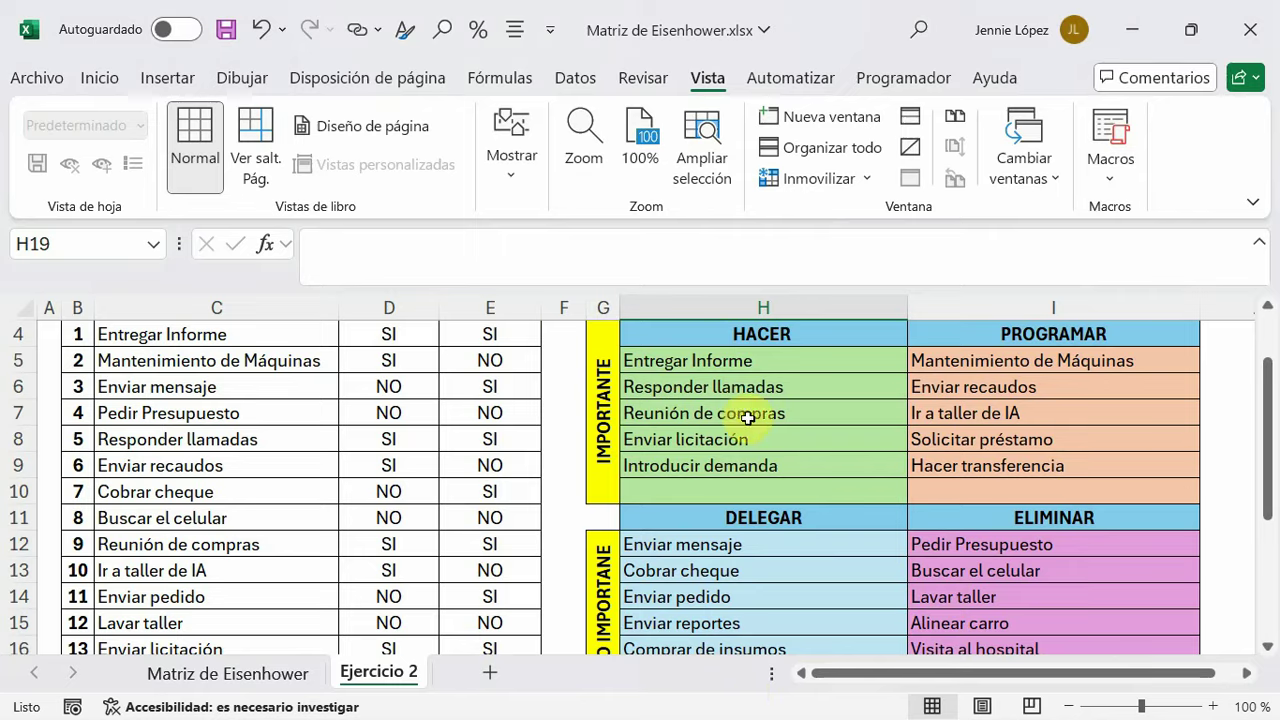
scroll(720, 430, "up", 1)
Select B4:E23 and start a Formato condicional Nueva regla using 'Utilice una fórmula…'
left_click_drag(78, 413, 445, 693)
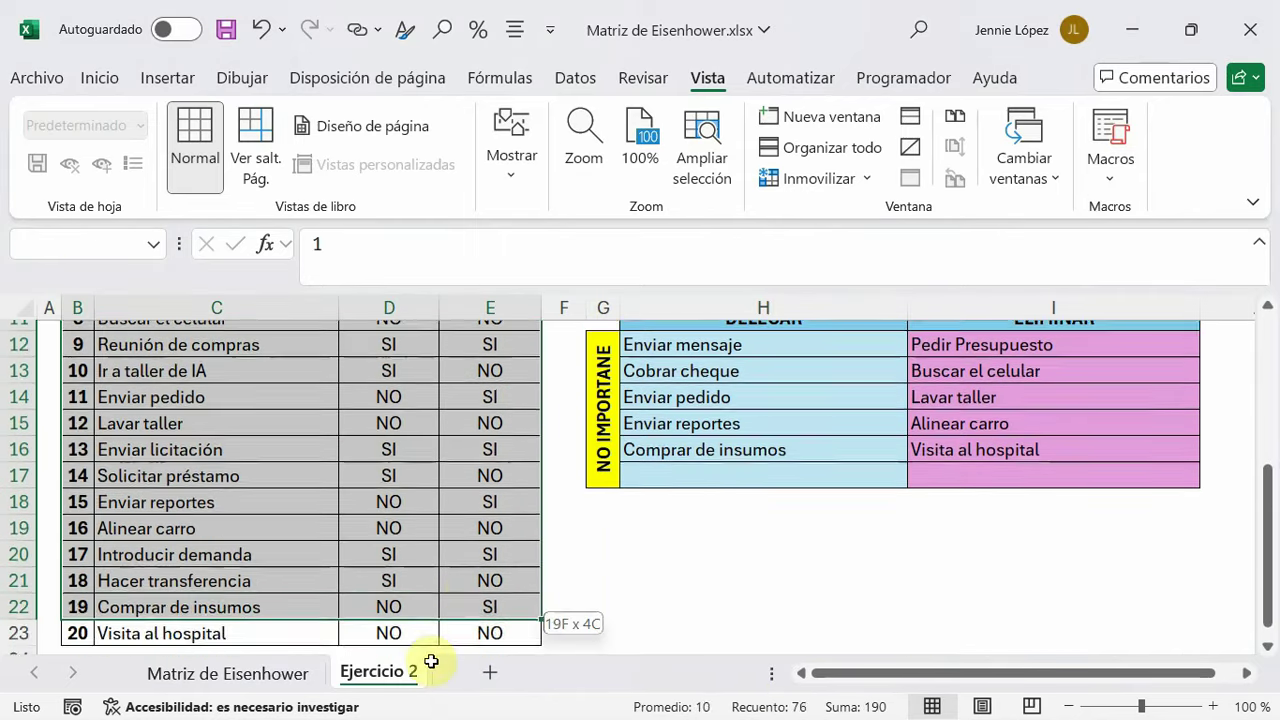
left_click_drag(445, 693, 470, 608)
scroll(843, 603, "up", 3)
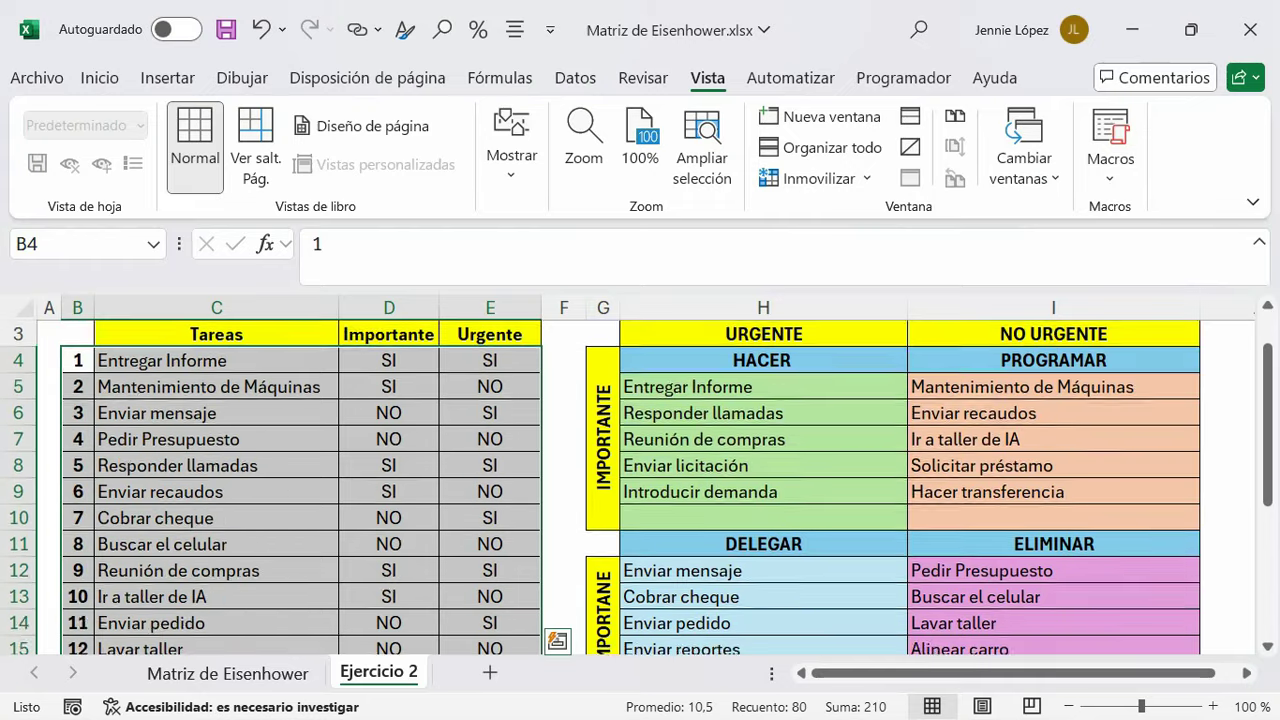
scroll(823, 594, "up", 1)
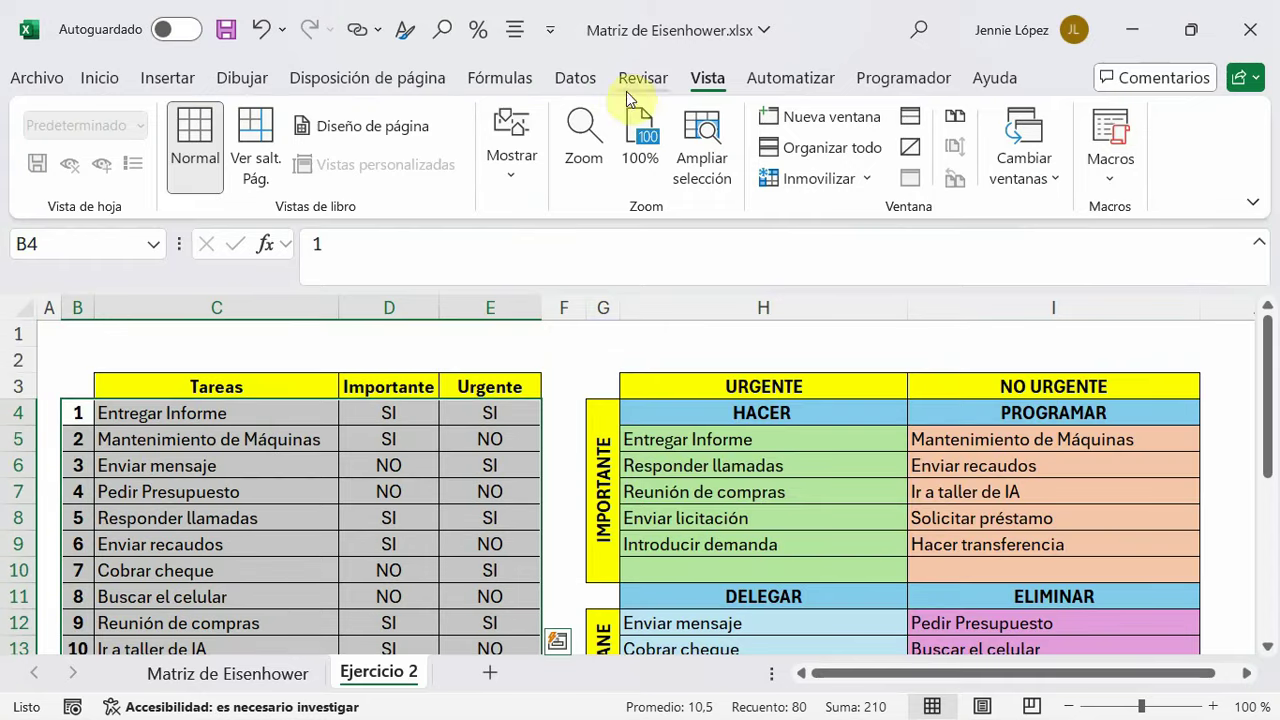
left_click(100, 80)
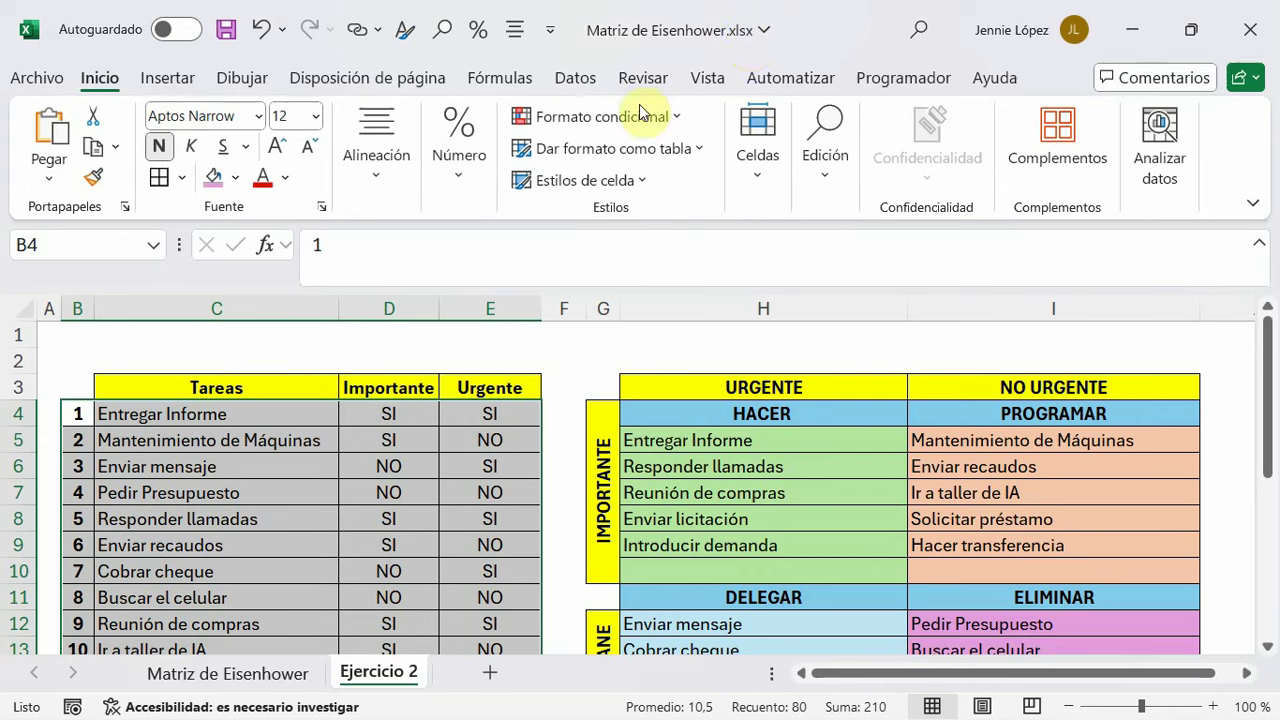
left_click(680, 118)
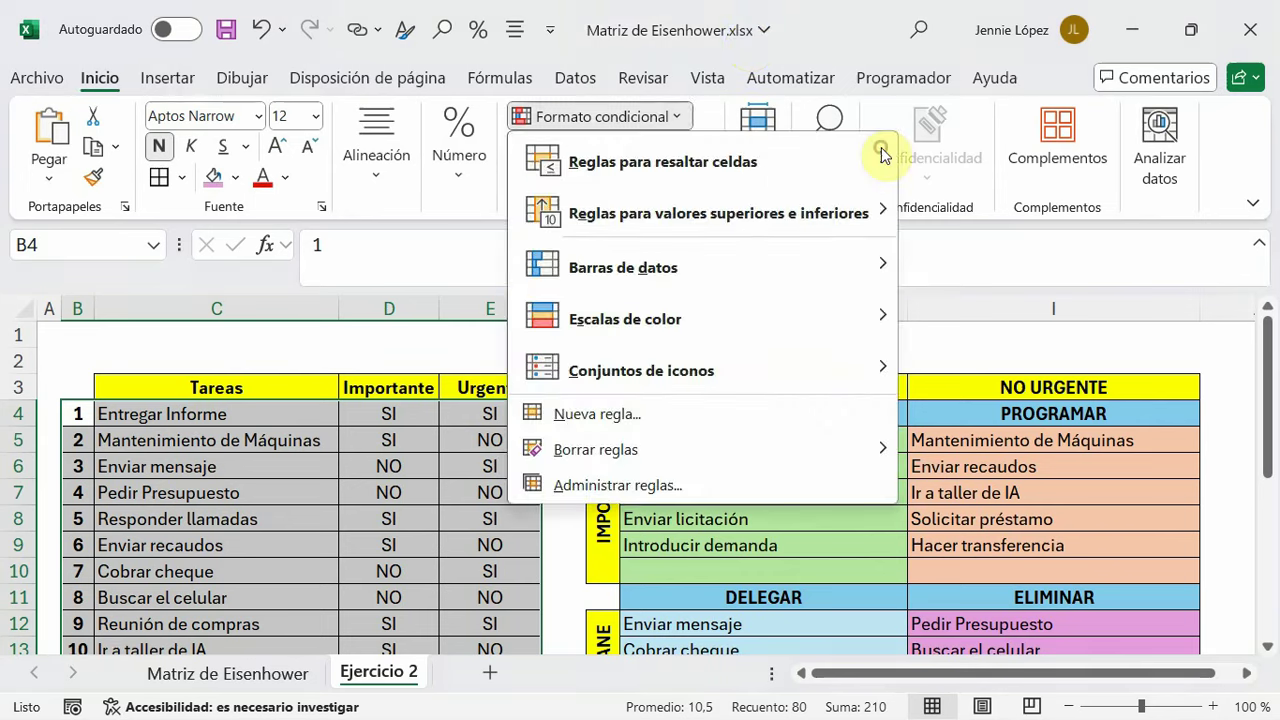
left_click(598, 413)
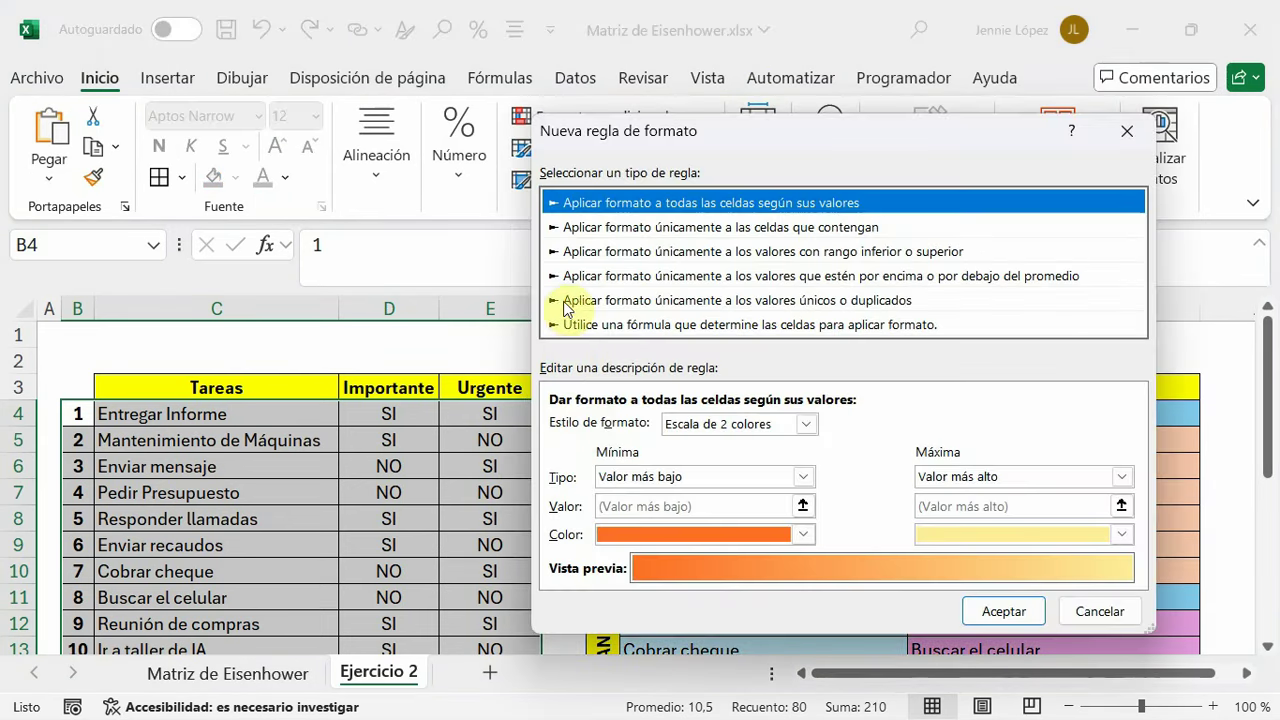
left_click(621, 325)
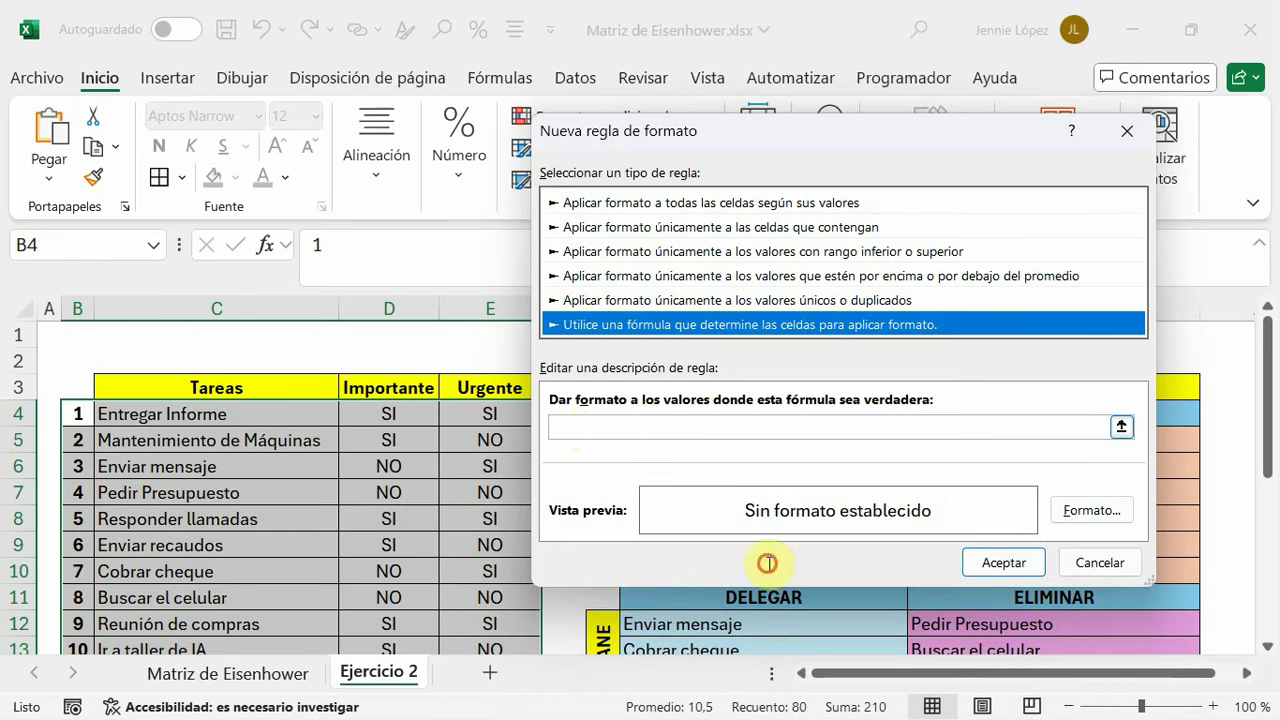
left_click(556, 427)
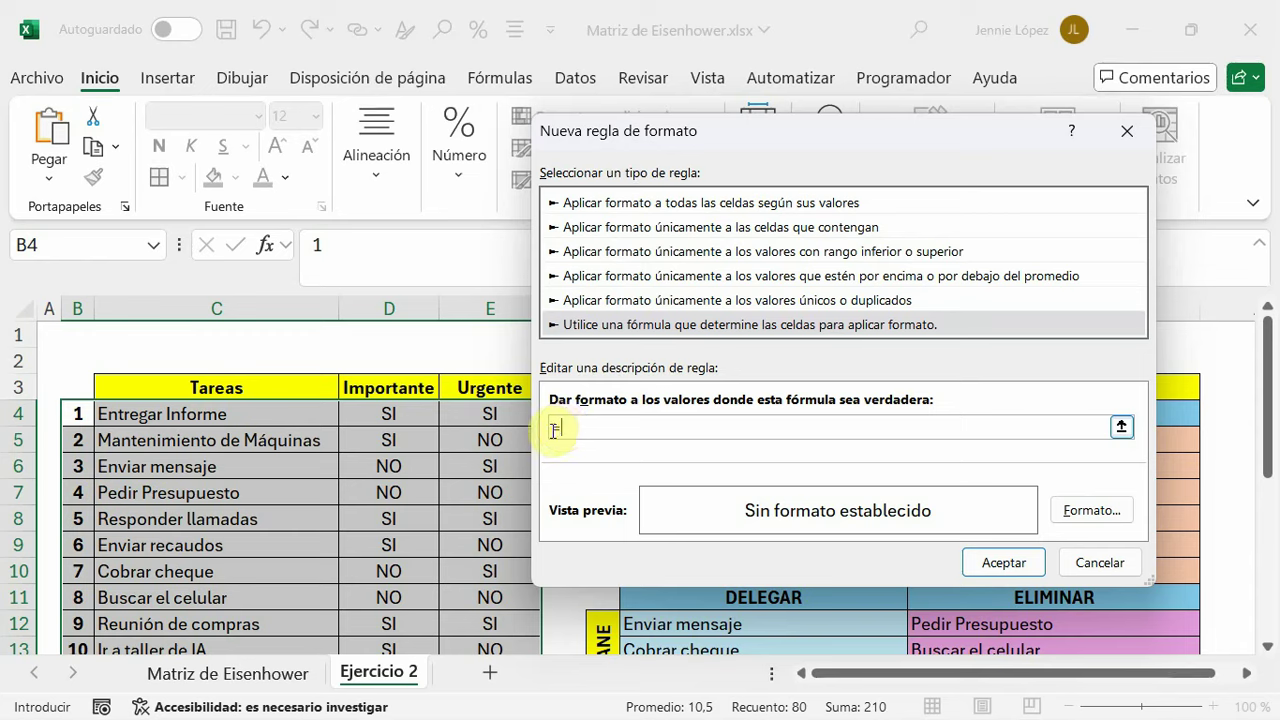
Enter the rule formula =Y($D4="SI";$E4="SI") and bring up the Formato de celdas settings
type("=Y(")
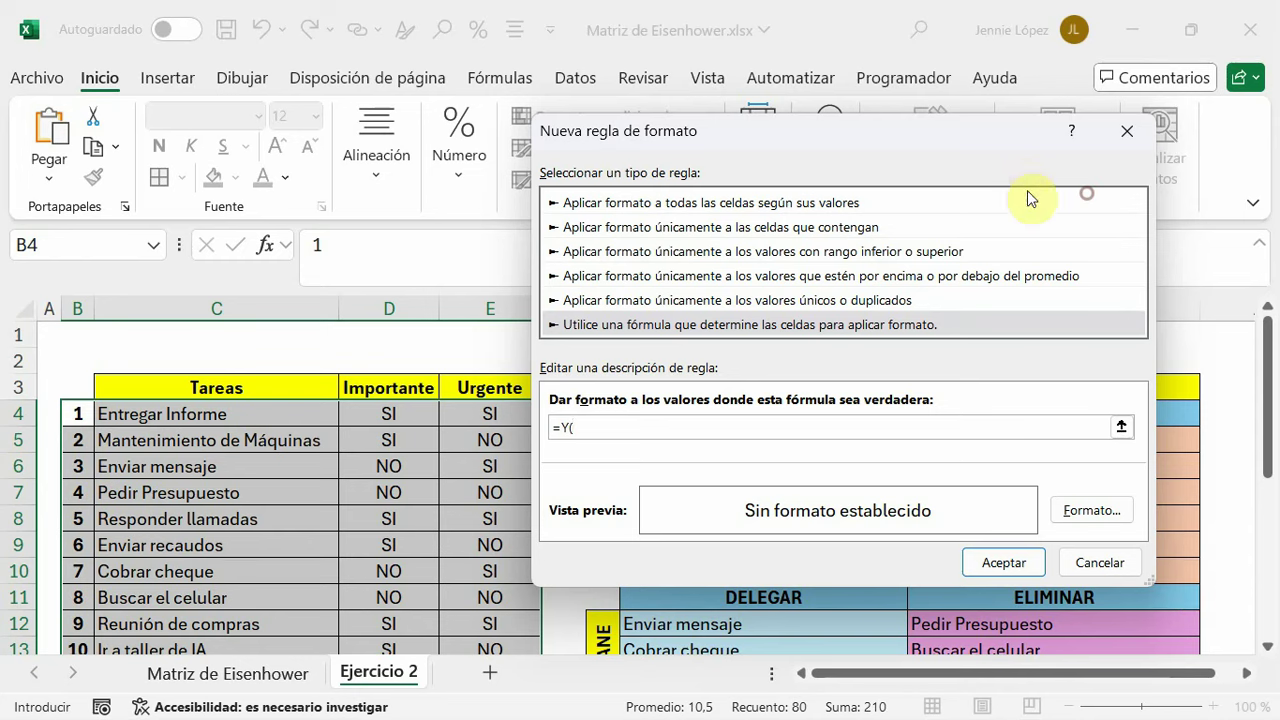
left_click_drag(882, 120, 928, 104)
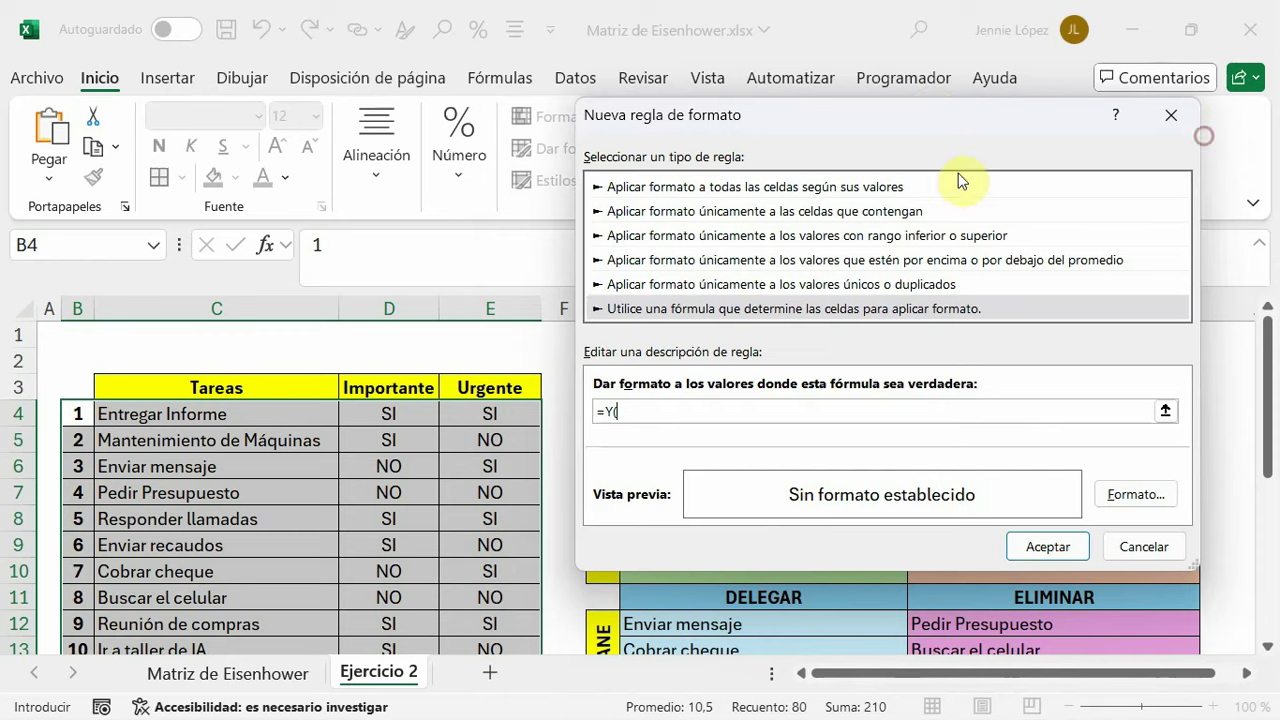
left_click(389, 412)
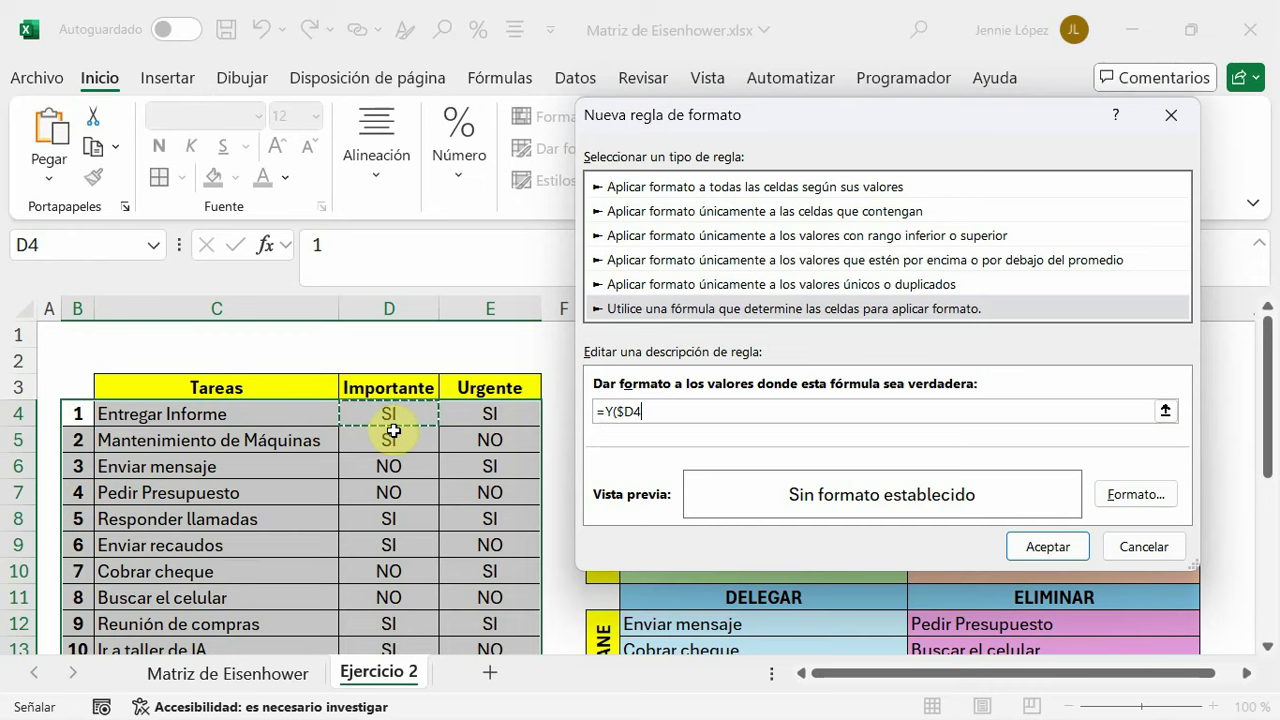
left_click(633, 418)
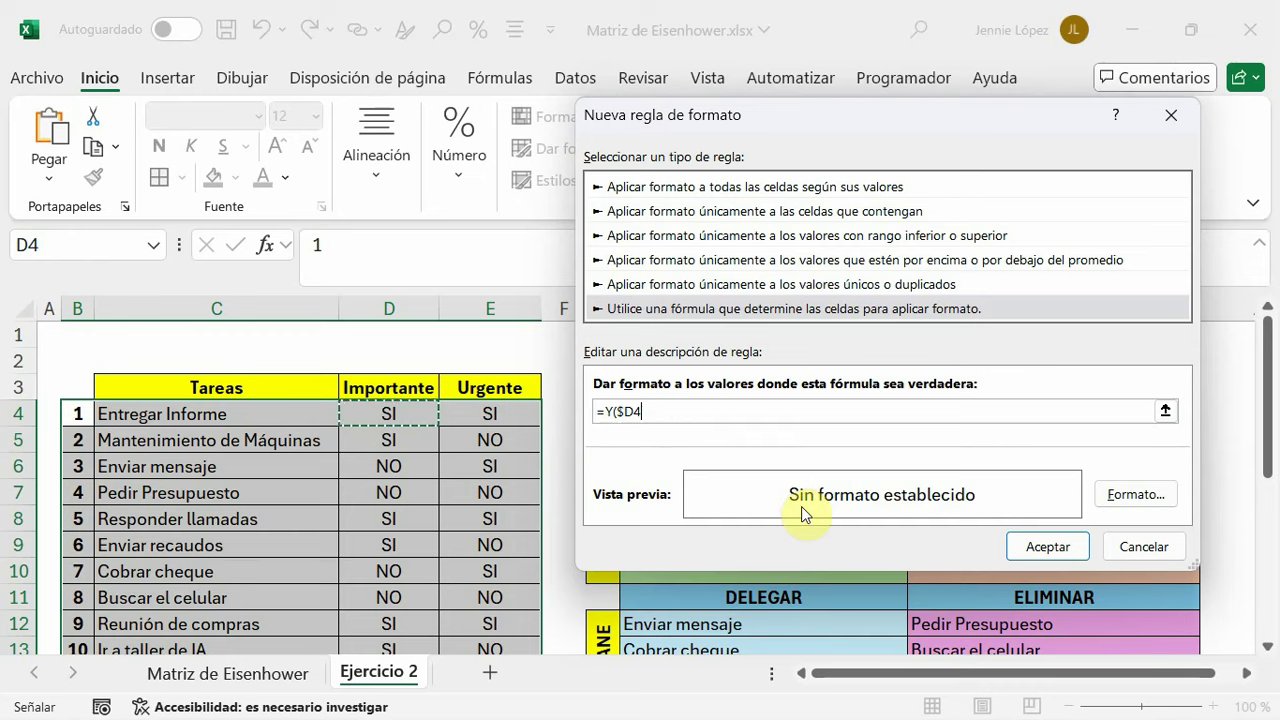
type("=")
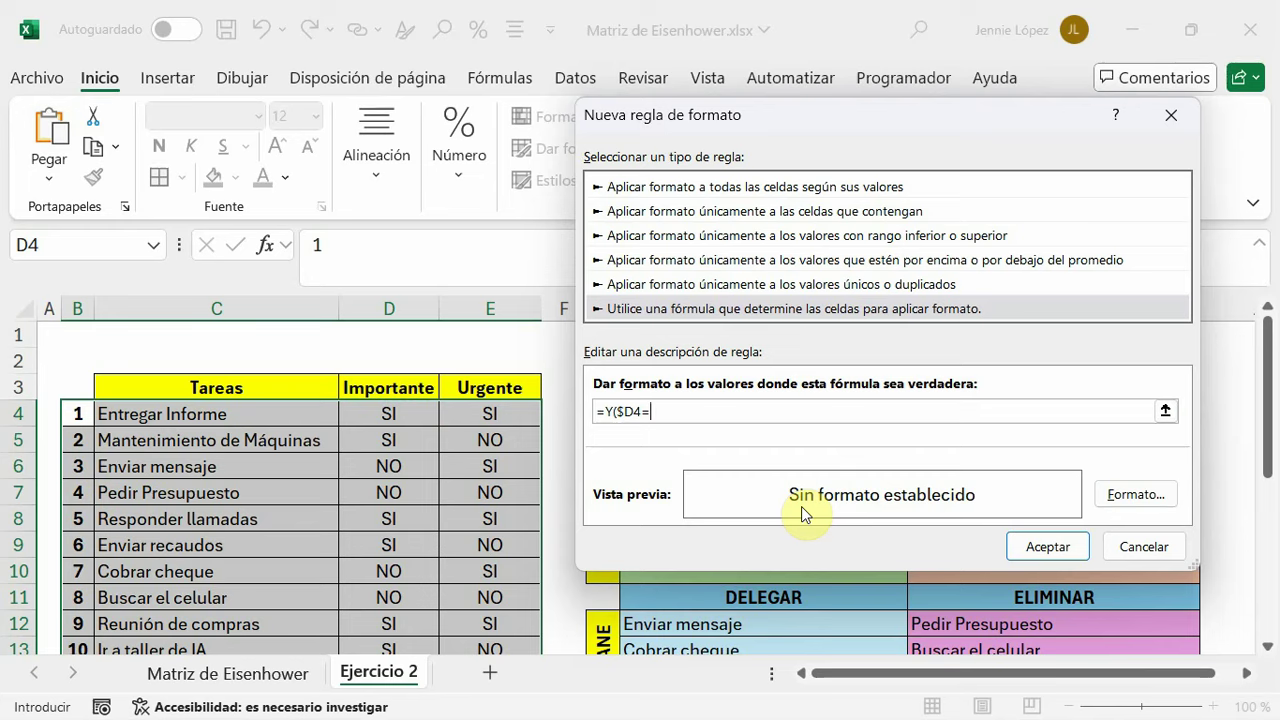
type("\"SI")
type("\"")
type(";")
left_click(490, 413)
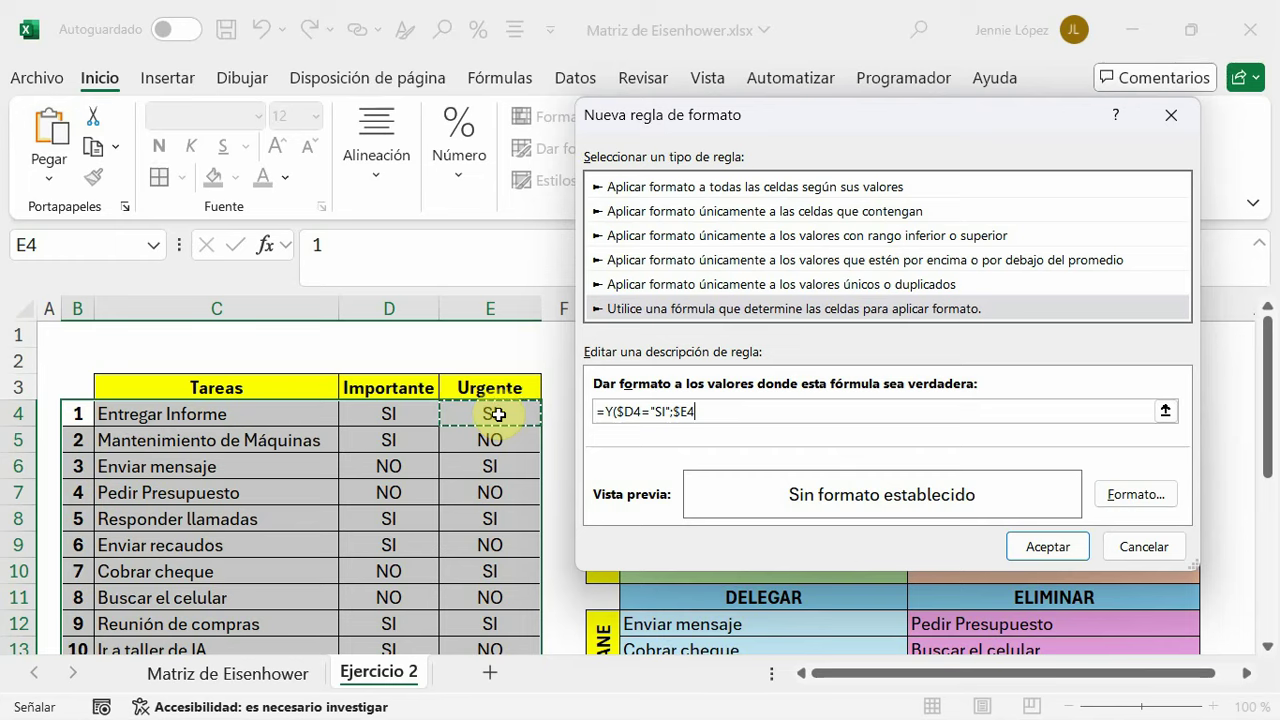
type("=\"SI")
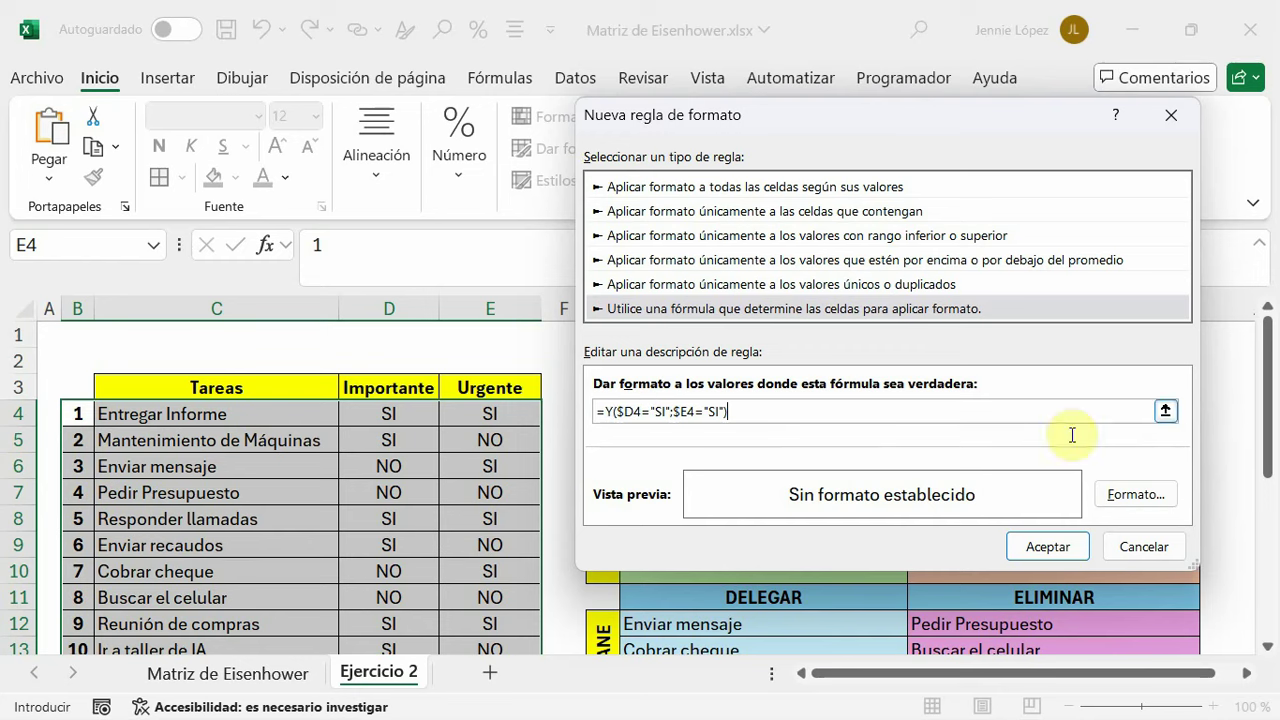
left_click(1129, 494)
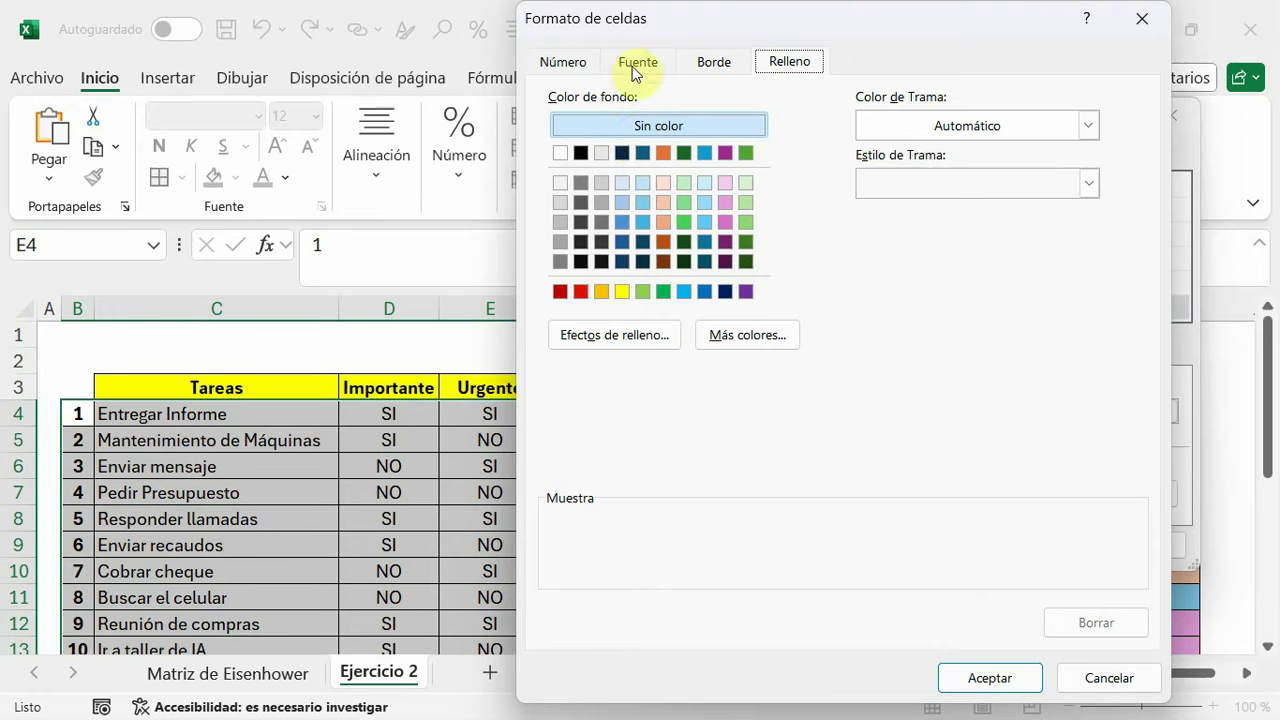
Pick a light green fill in Formato de celdas and confirm it for the rule
left_click(795, 65)
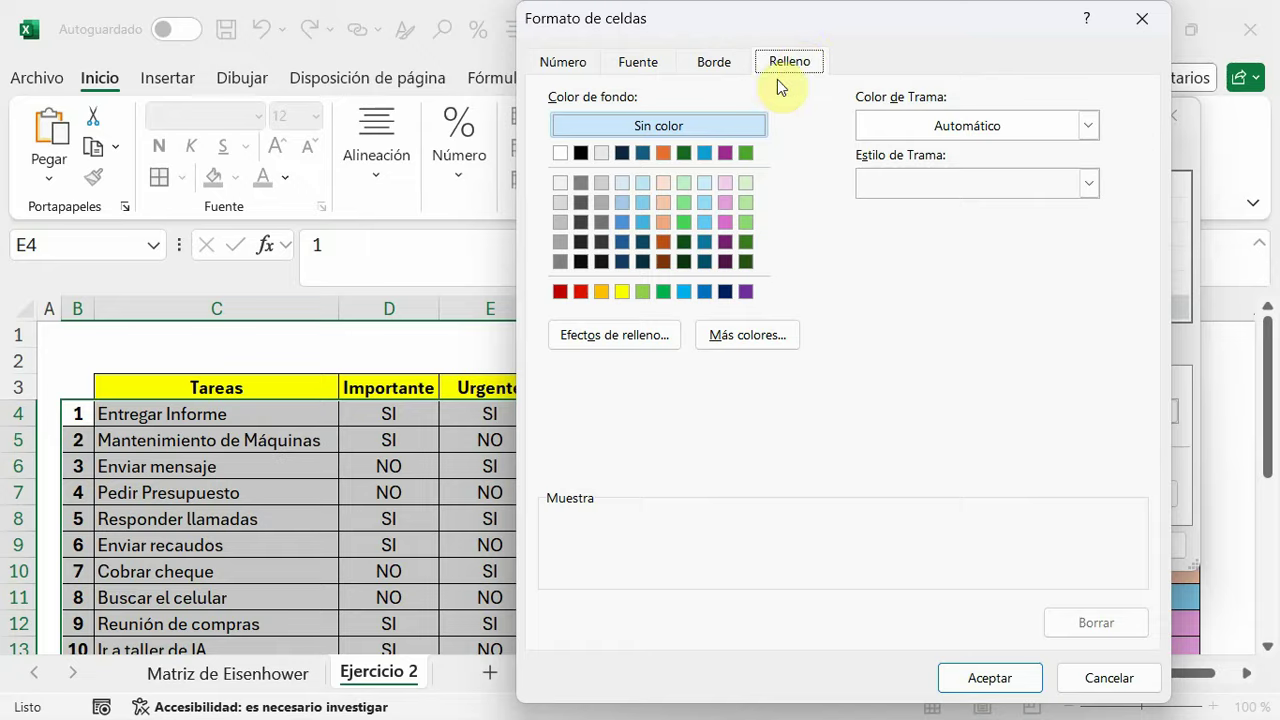
left_click_drag(843, 18, 817, 108)
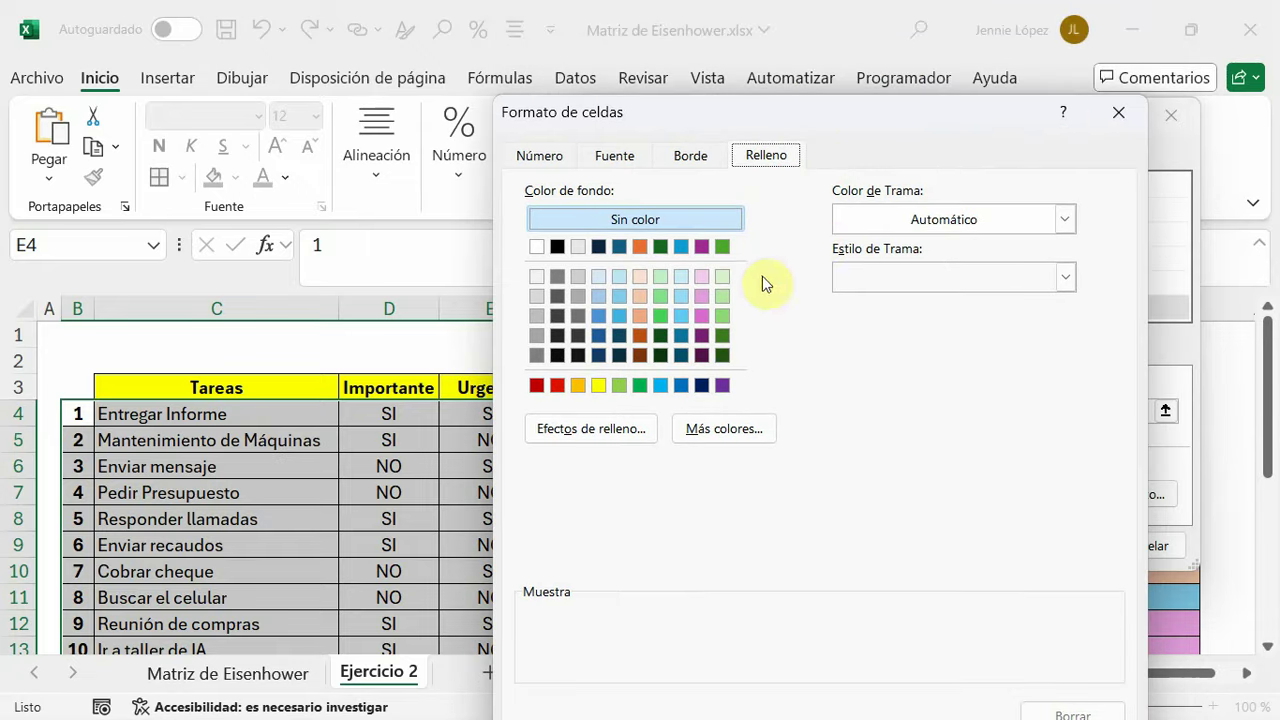
left_click(722, 297)
left_click_drag(760, 120, 697, 43)
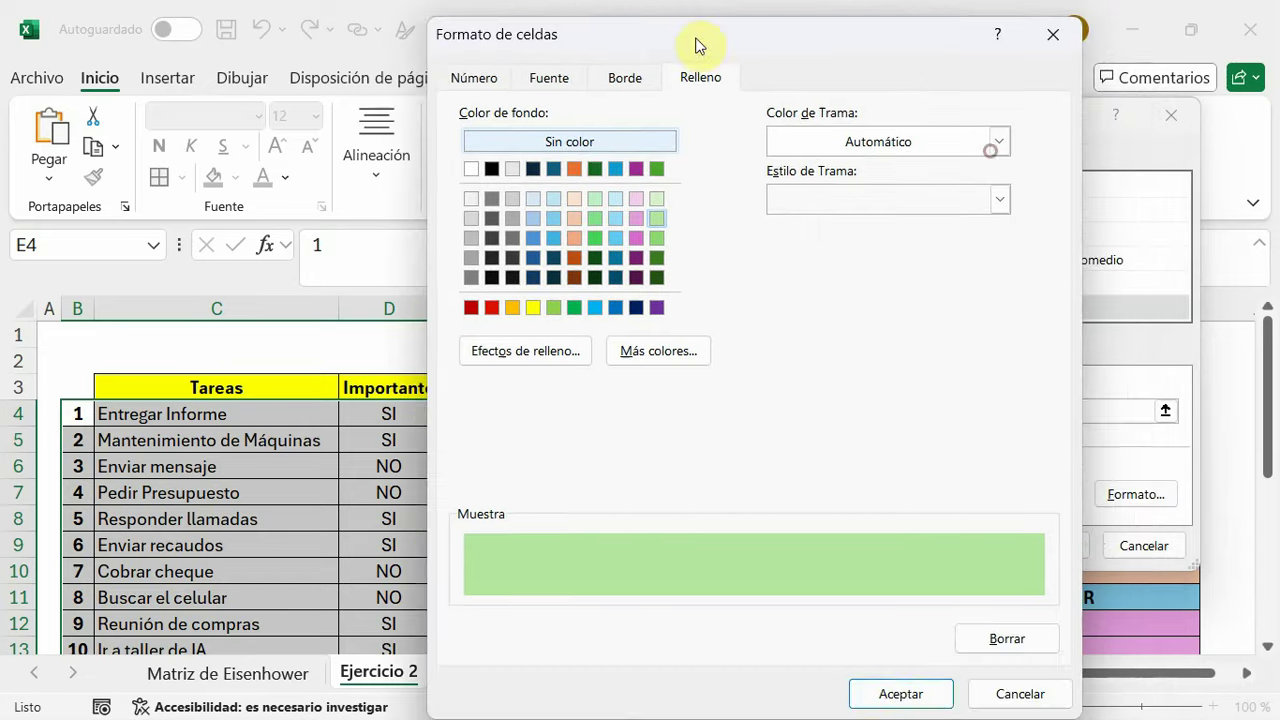
left_click(900, 693)
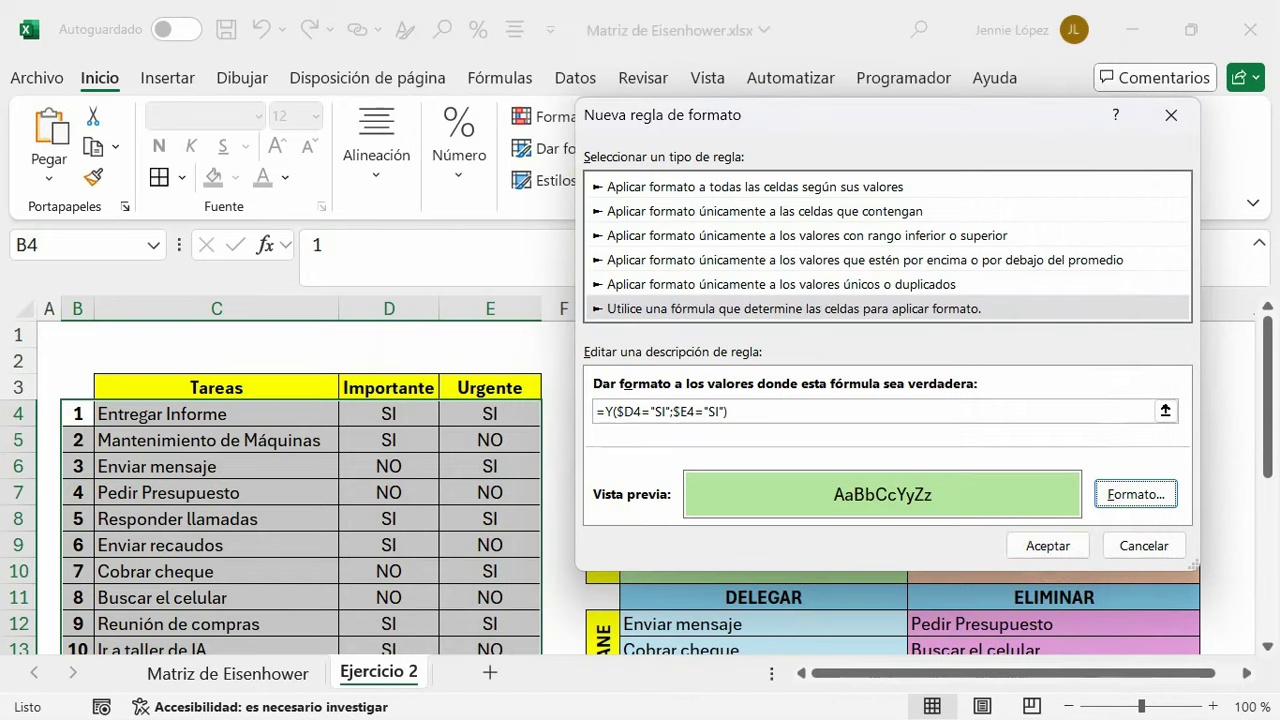
left_click(1044, 548)
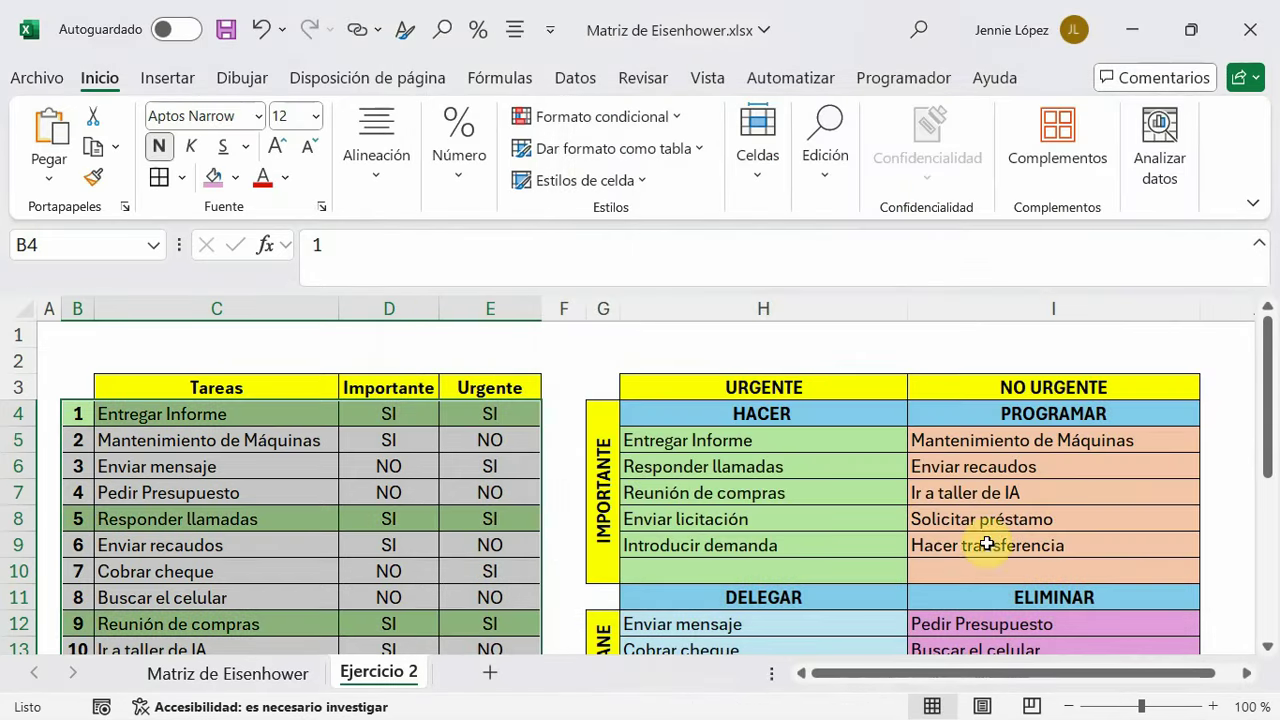
left_click(389, 624)
scroll(147, 441, "down", 2)
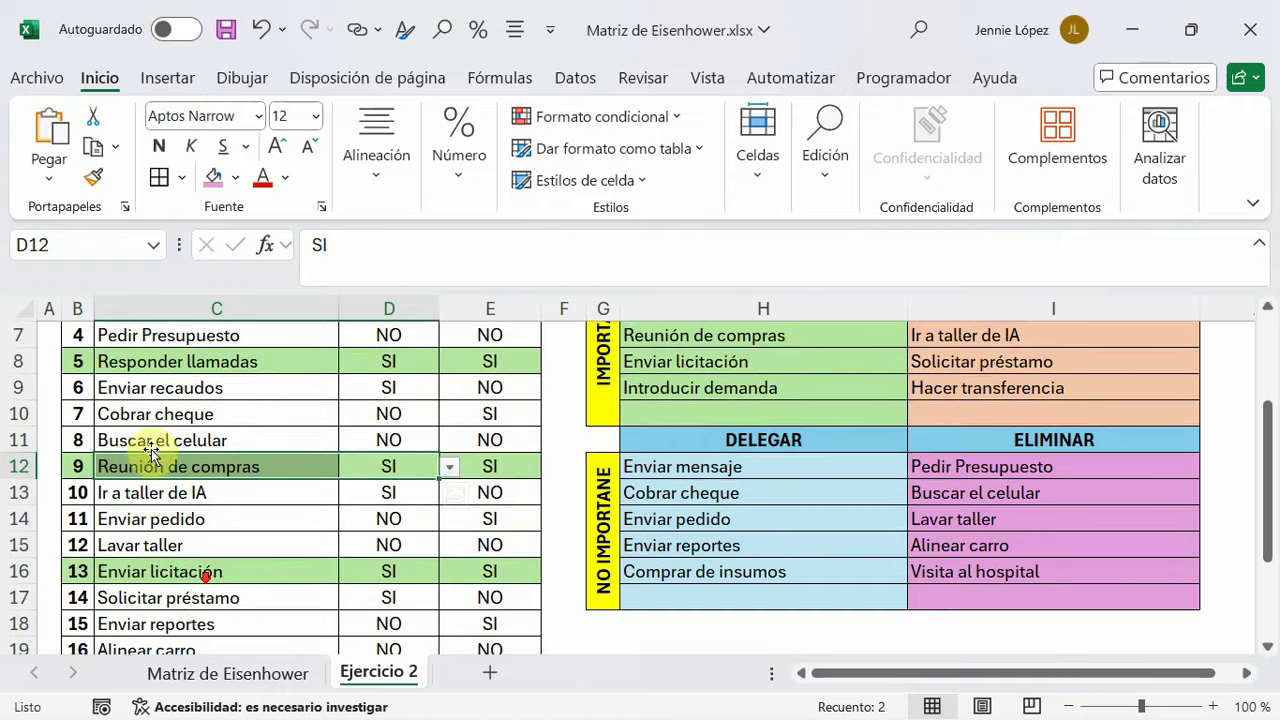
scroll(155, 460, "down", 2)
scroll(212, 604, "up", 2)
scroll(212, 604, "up", 2)
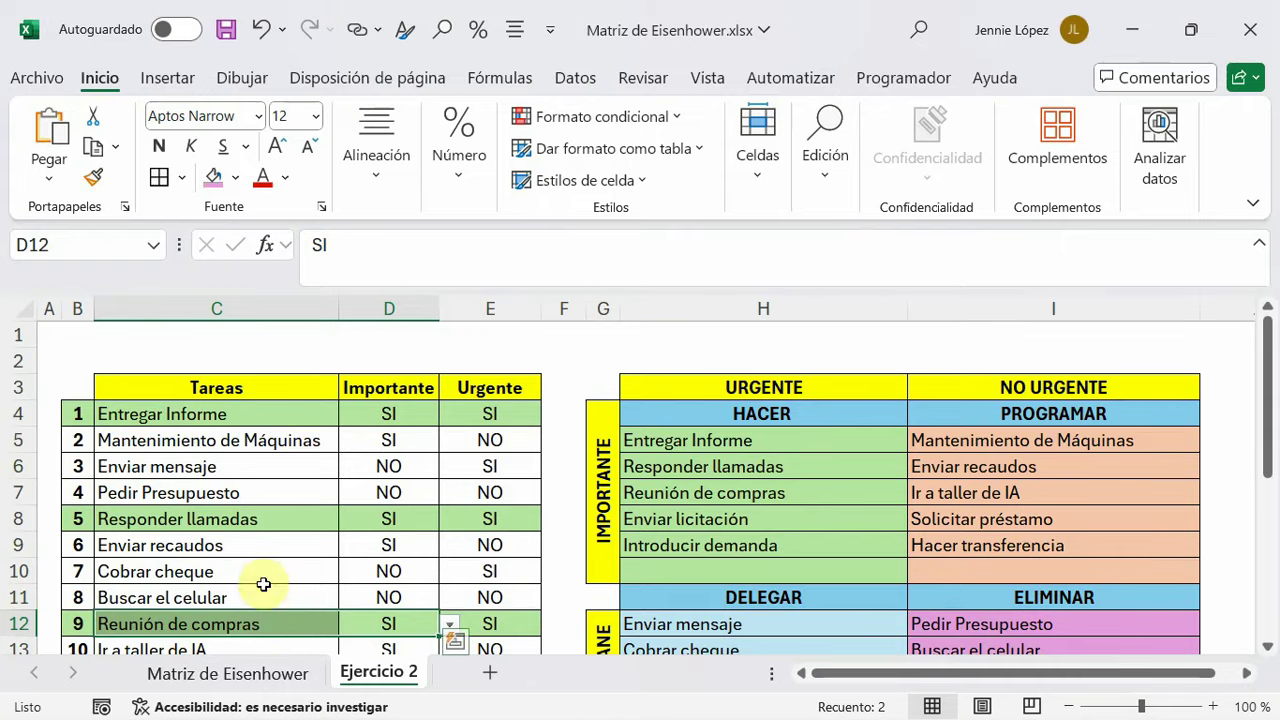
scroll(265, 600, "down", 3)
scroll(300, 480, "up", 2)
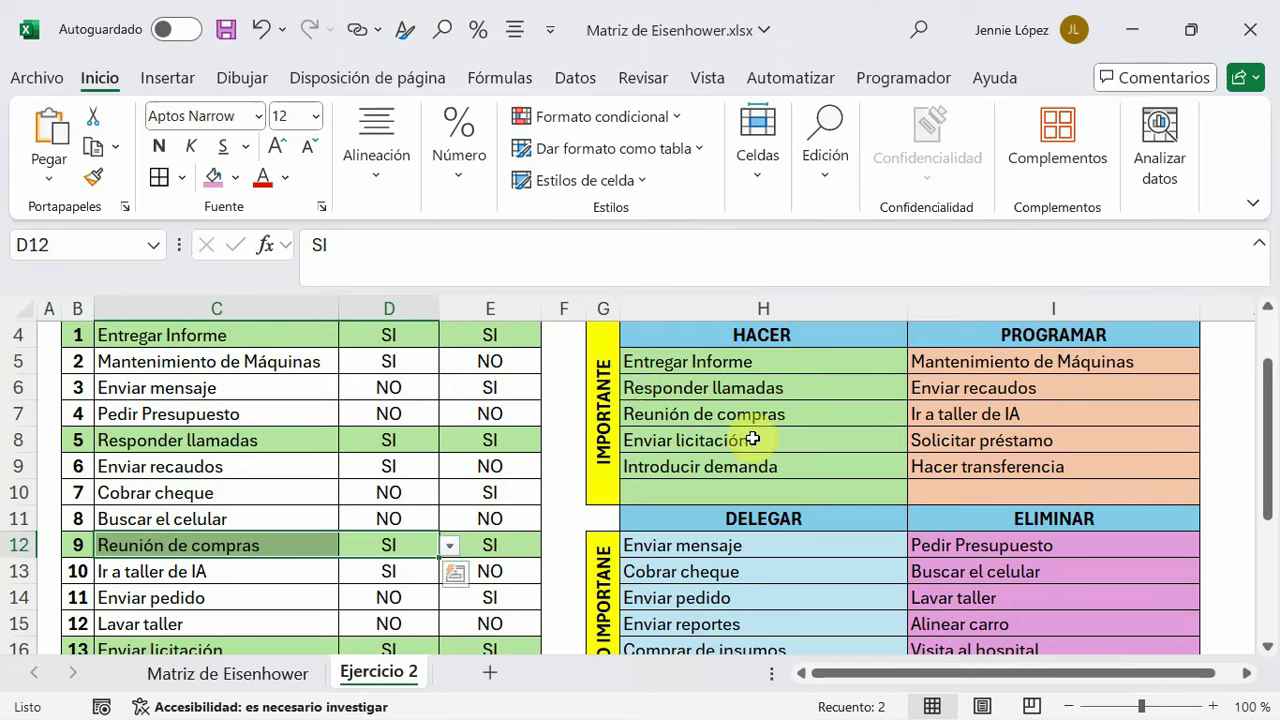
scroll(970, 545, "up", 1)
mouse_move(80, 414)
left_mouse_down()
mouse_move(456, 650)
mouse_move(463, 609)
left_mouse_up()
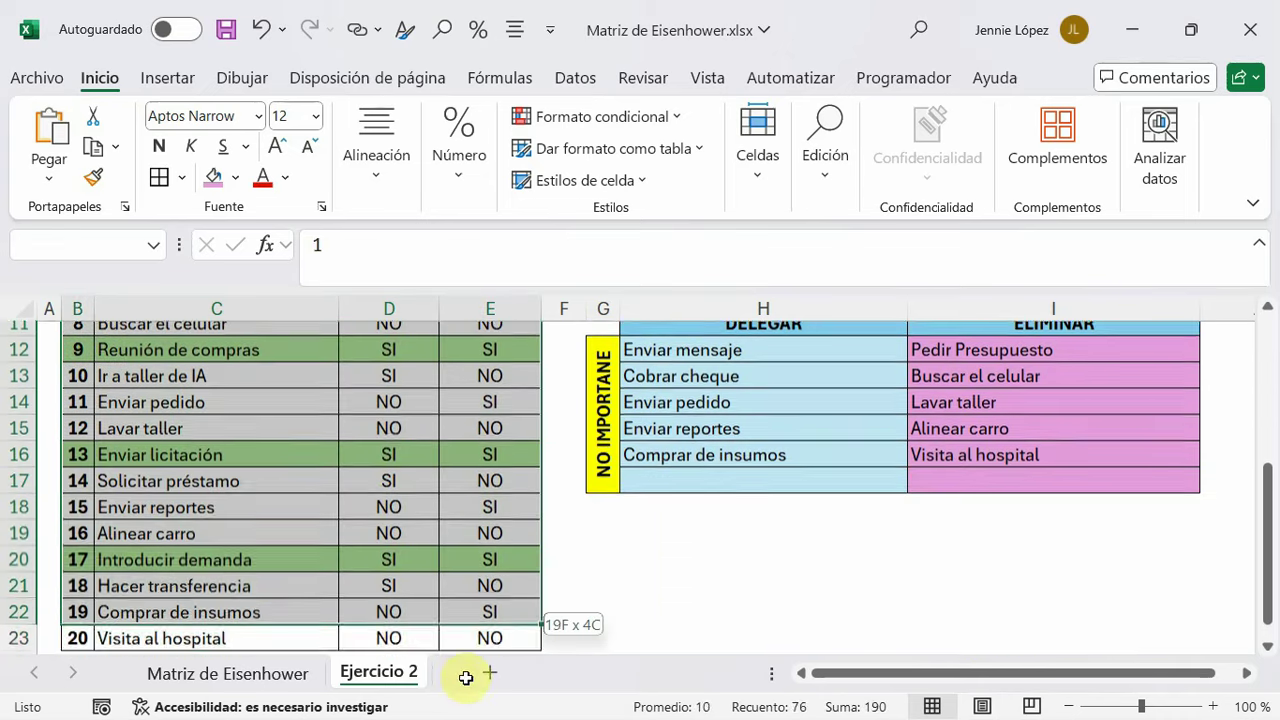
scroll(763, 603, "up", 2)
scroll(755, 602, "up", 1)
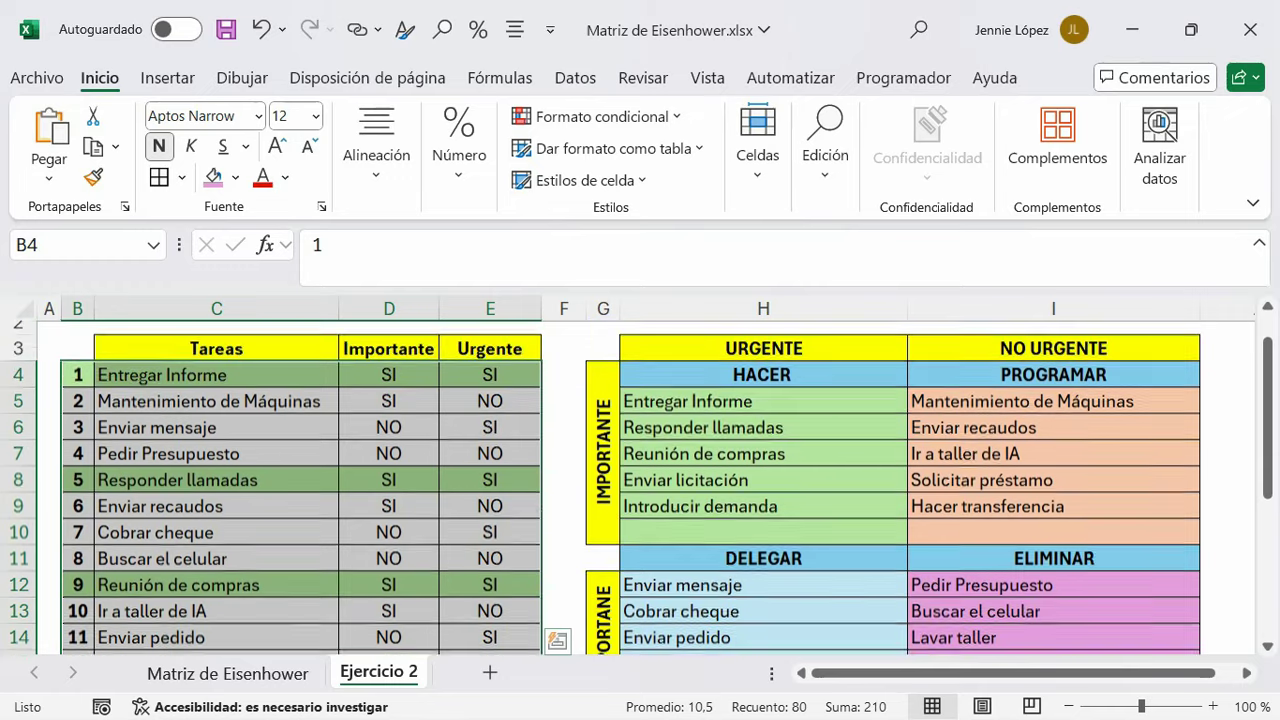
scroll(748, 600, "up", 1)
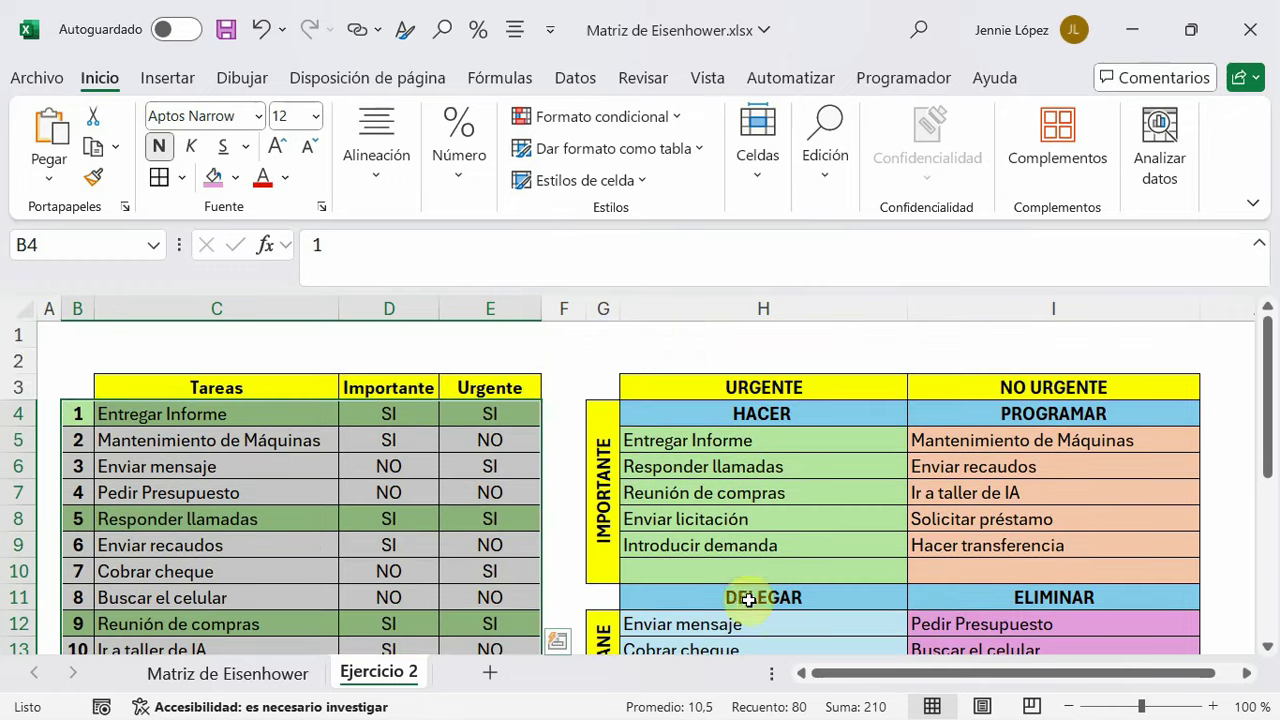
Duplicate the green rule and change the copy's Urgente condition to $E4="NO"
left_click(604, 116)
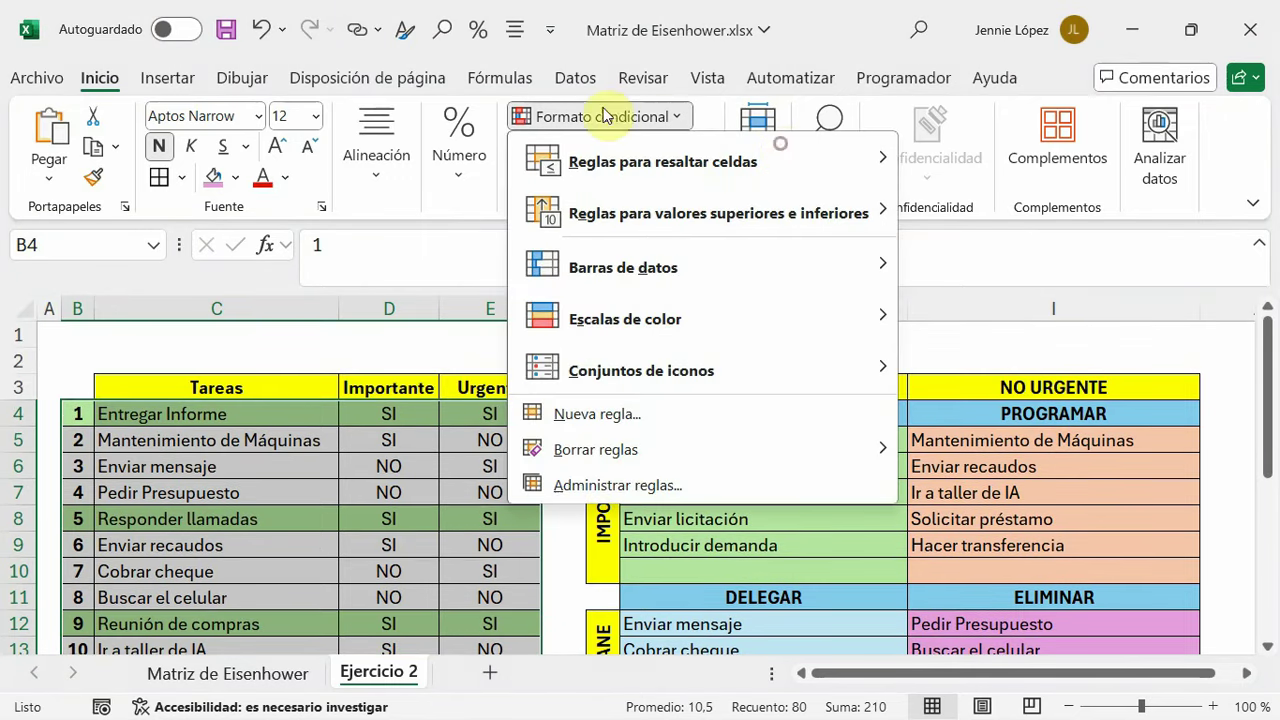
left_click(604, 487)
left_click(584, 396)
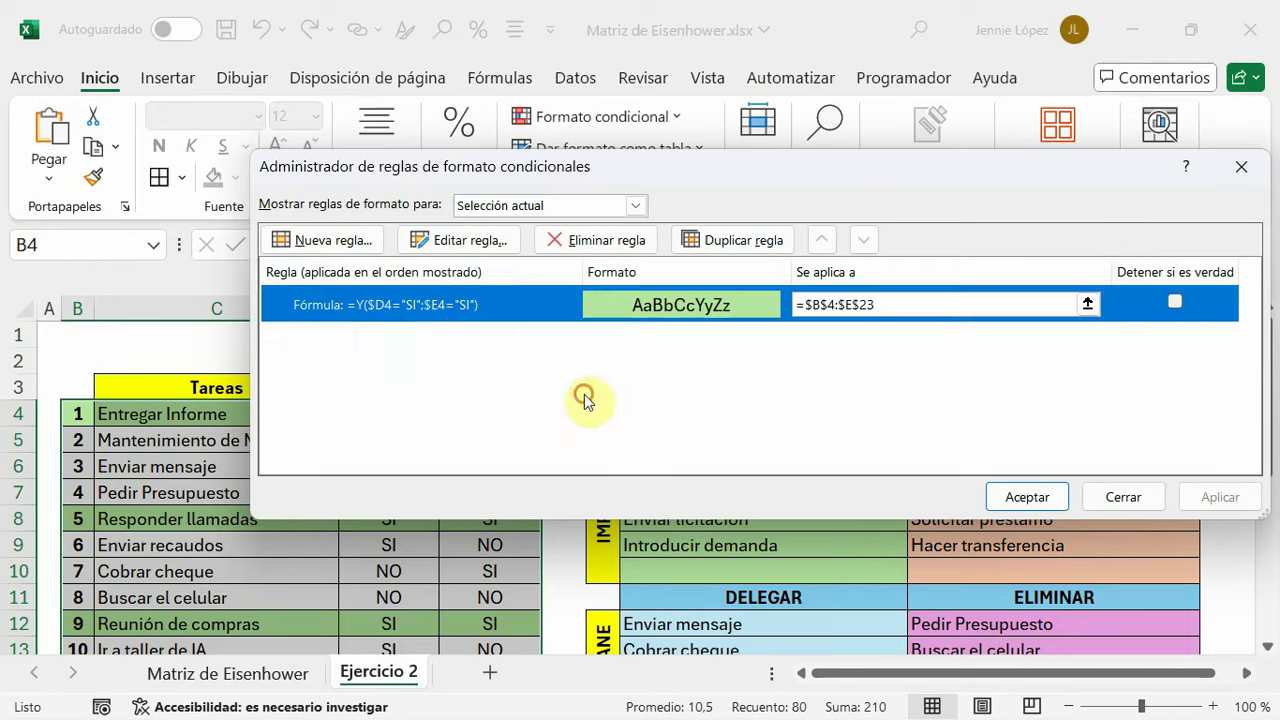
left_click(731, 240)
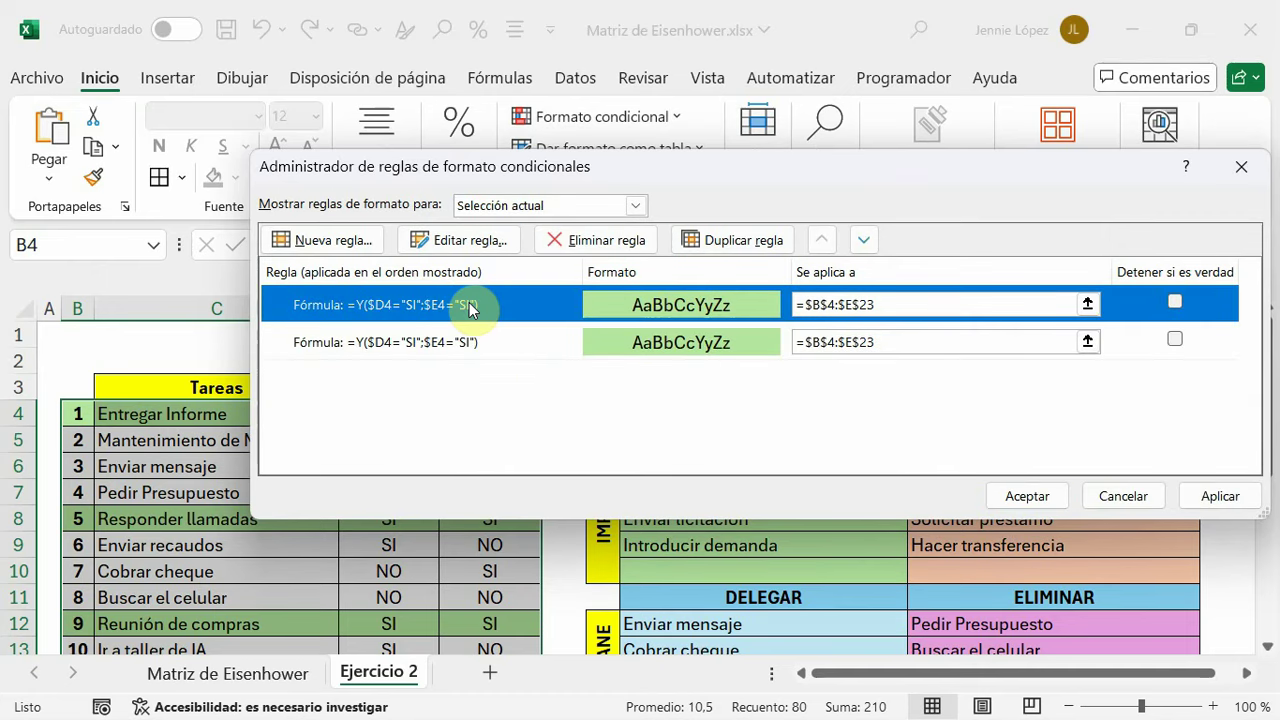
left_click(455, 240)
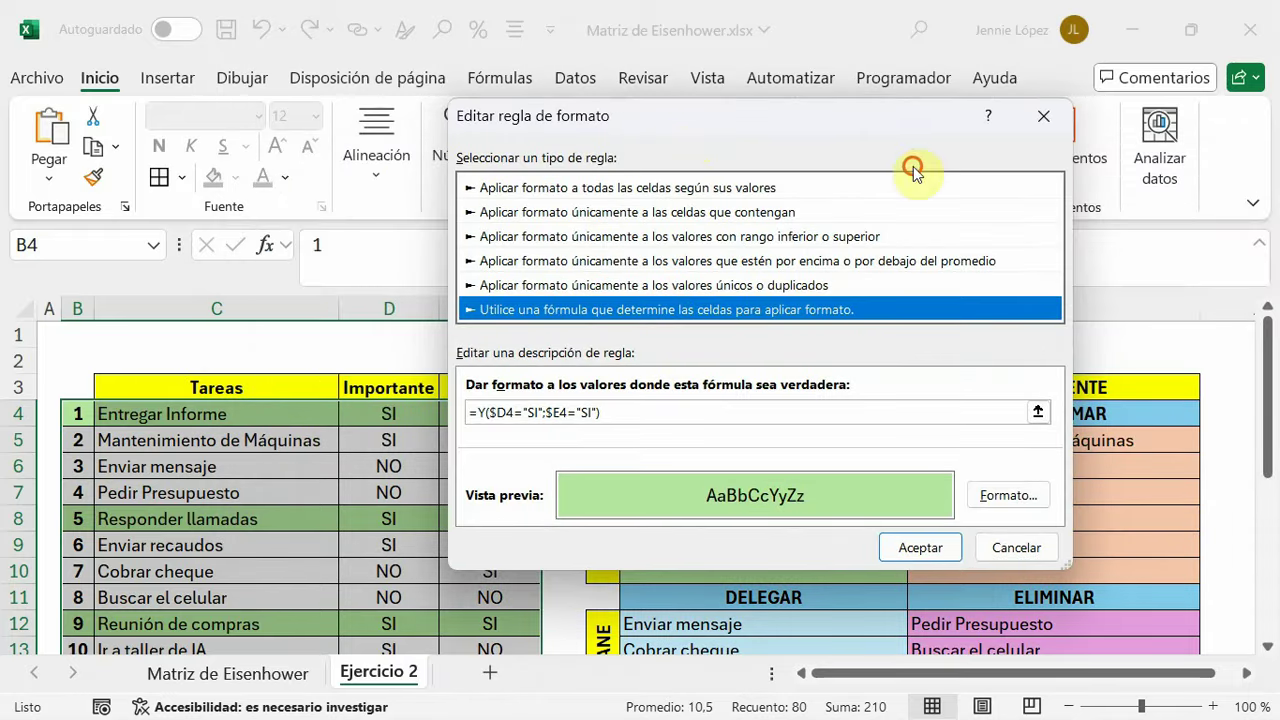
mouse_move(910, 163)
left_mouse_down()
mouse_move(691, 547)
mouse_move(530, 168)
left_mouse_up()
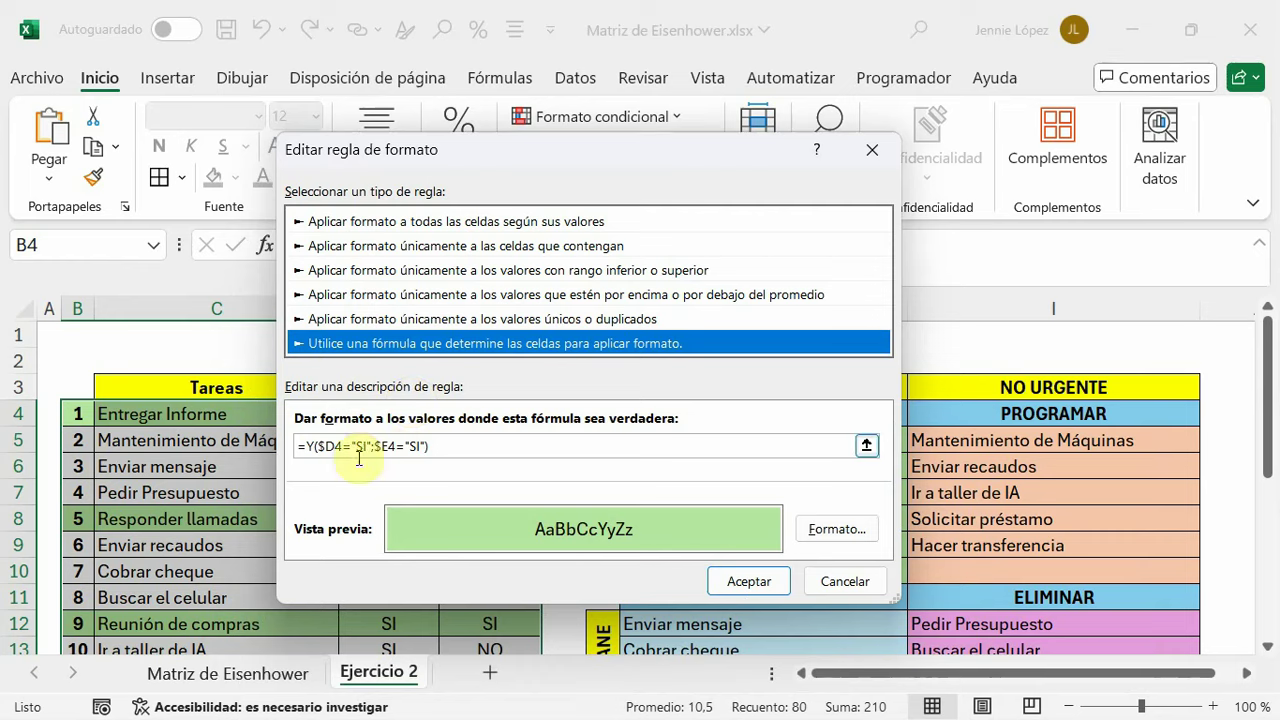
left_click(418, 447)
left_click(418, 447)
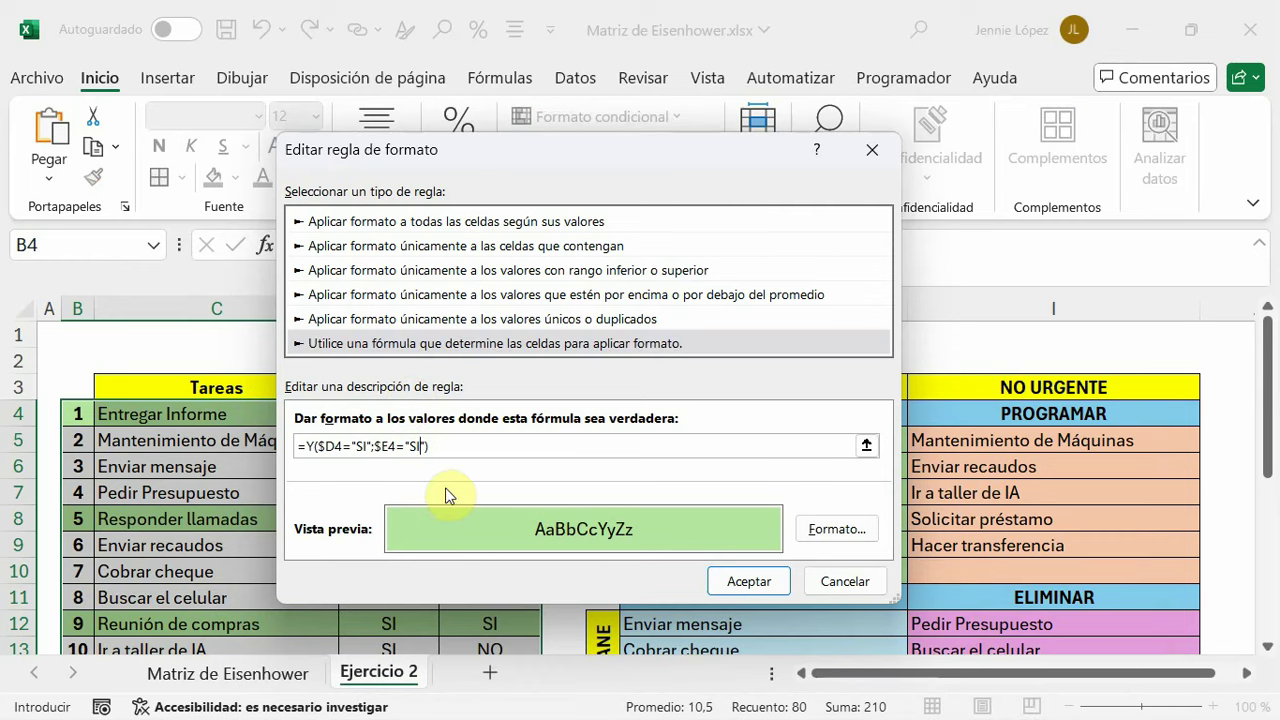
key("BackSpace")
key("BackSpace")
type("NO")
Give the copied rule a light orange fill and apply the rules
left_click(826, 538)
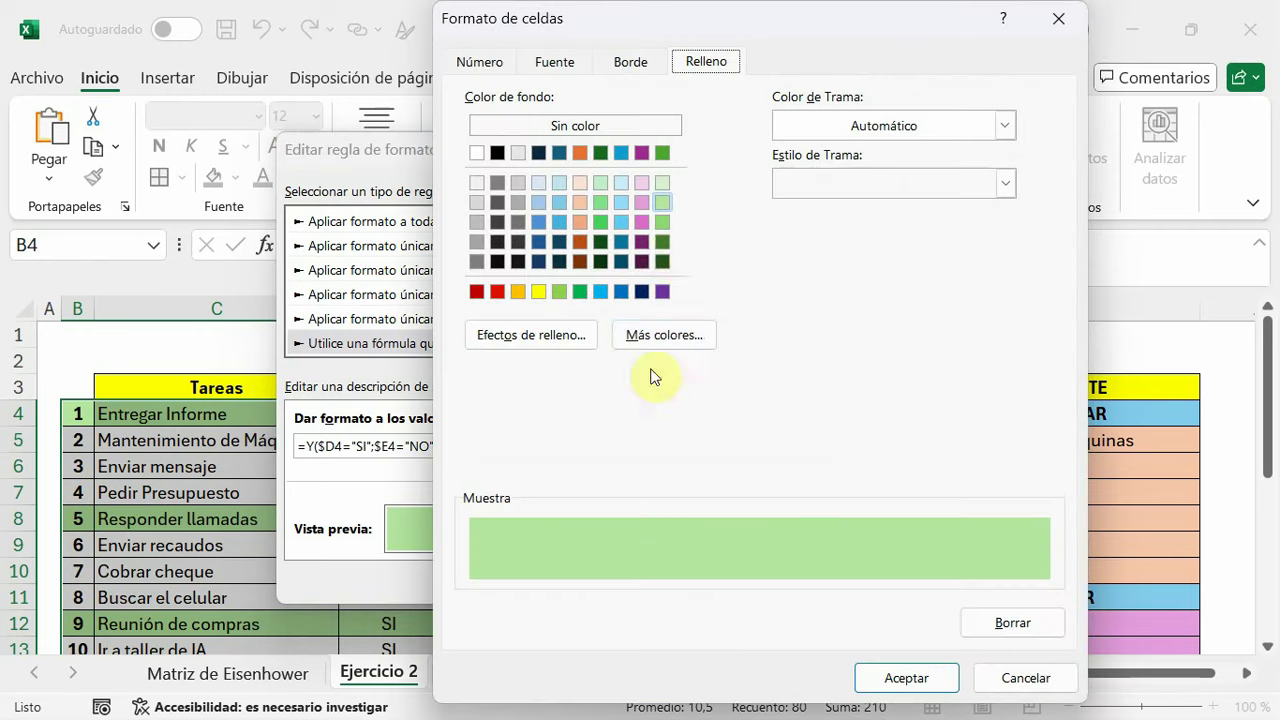
left_click(583, 201)
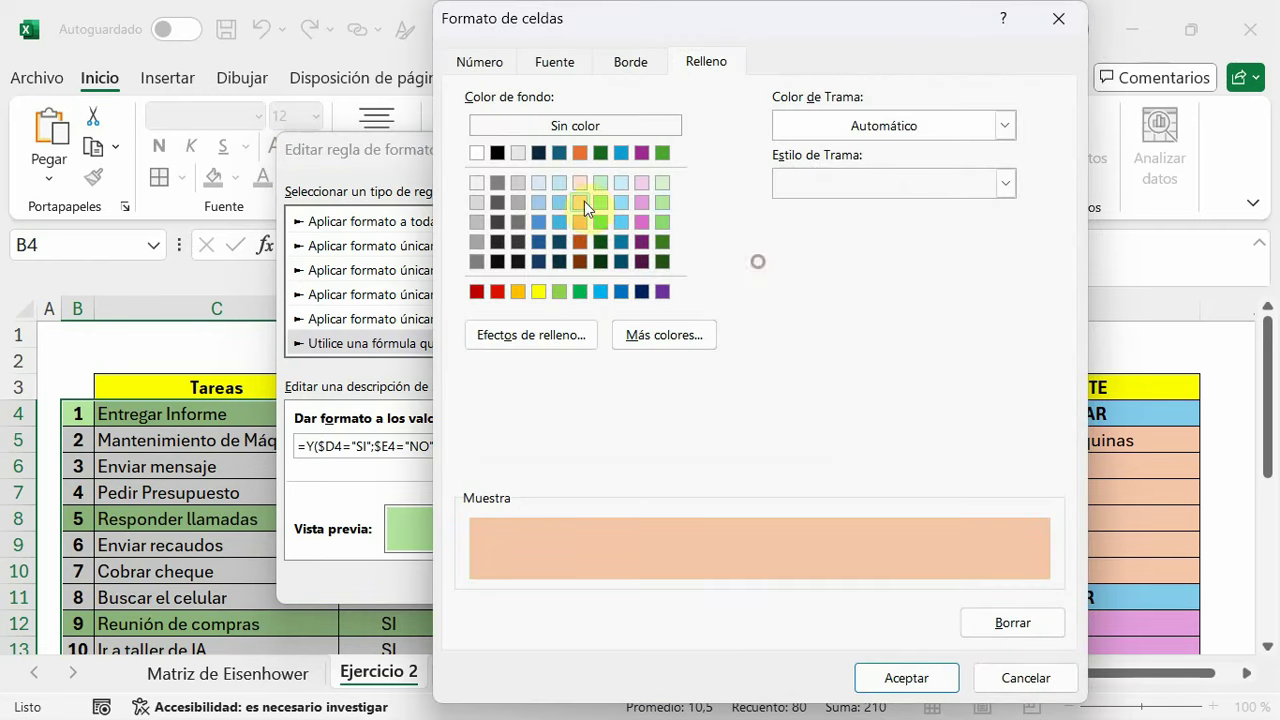
left_click(906, 678)
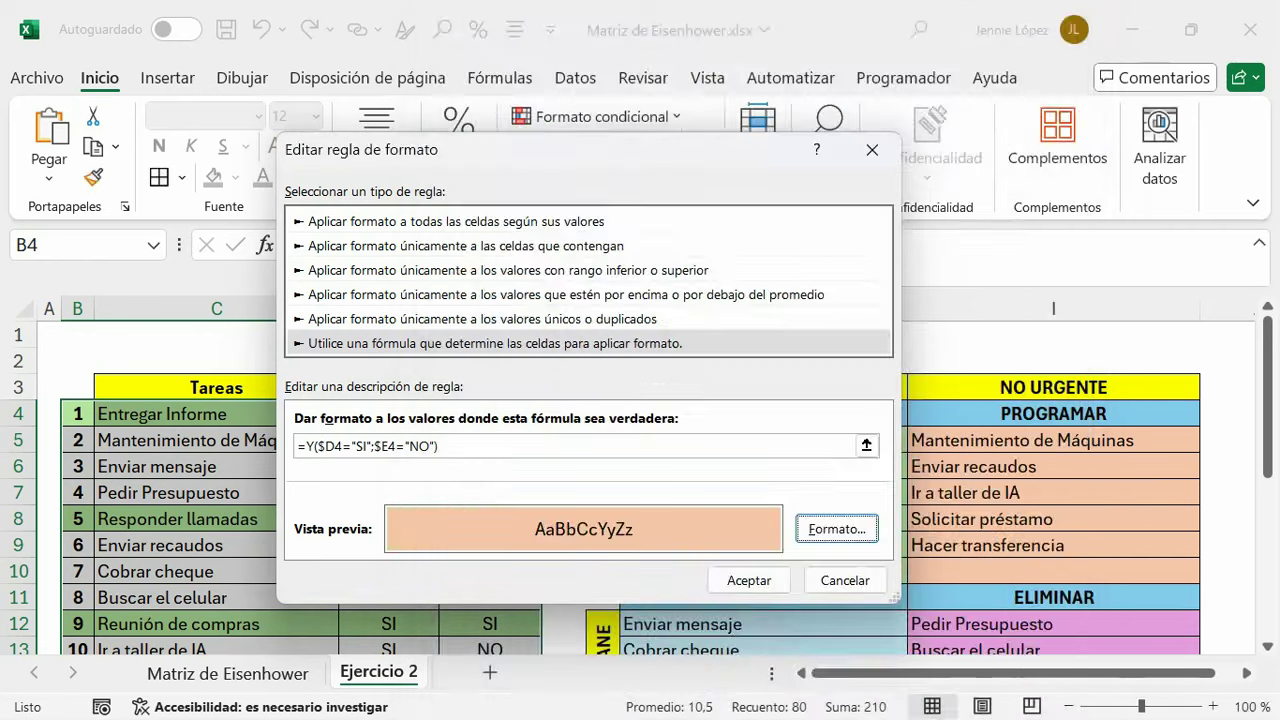
left_click(750, 583)
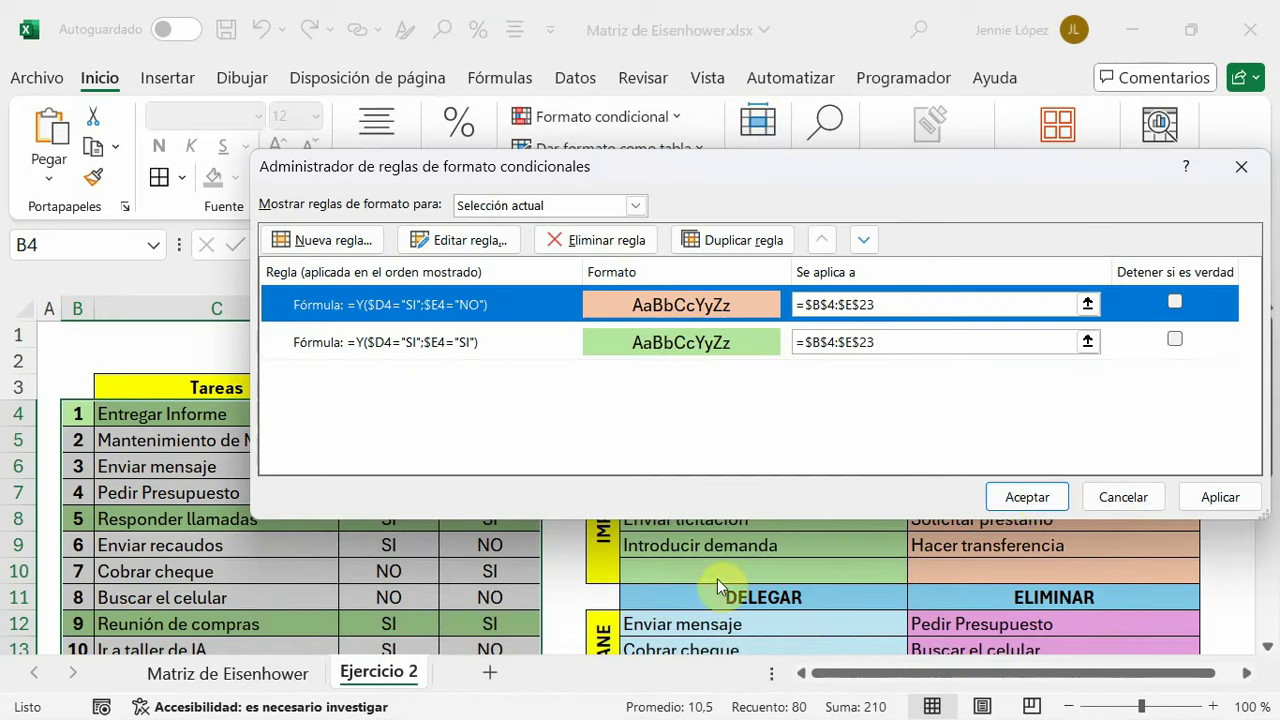
left_click(1027, 496)
Select the task table from row 4 down to row 23
left_click(395, 623)
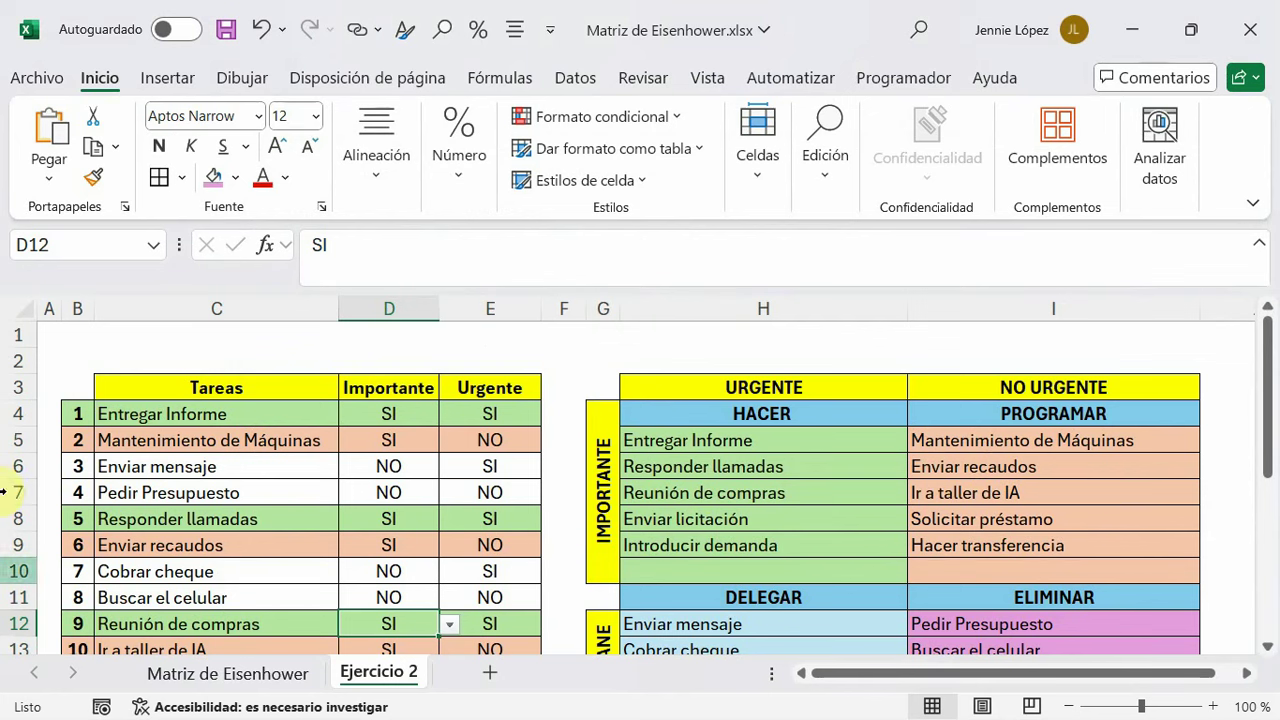
left_click_drag(83, 417, 494, 694)
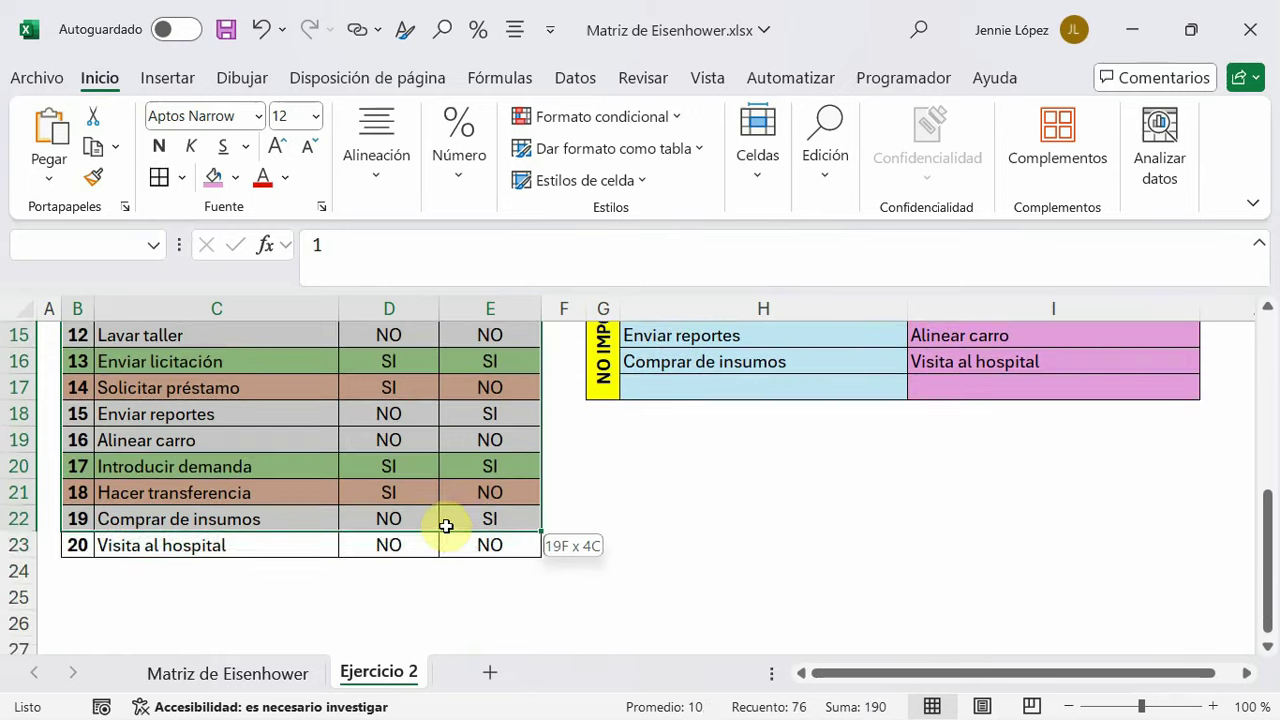
left_click_drag(494, 694, 446, 540)
key("ctrl+BackSpace")
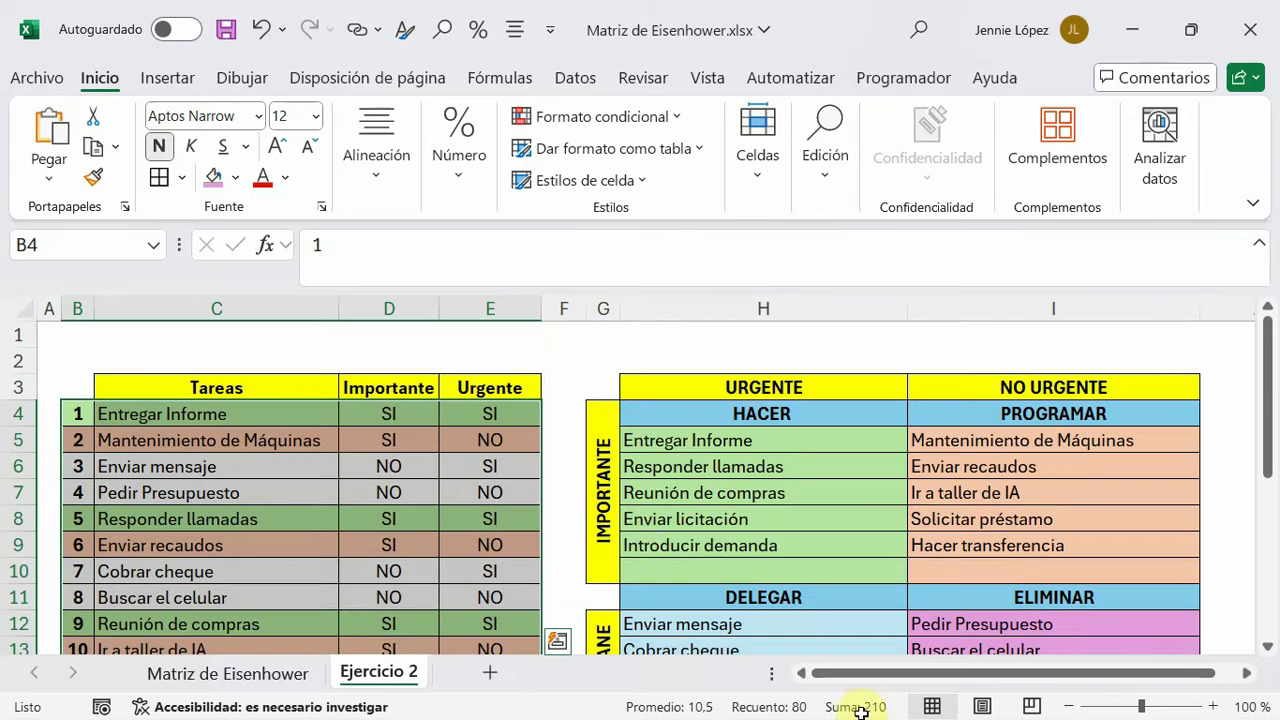
left_click(825, 158)
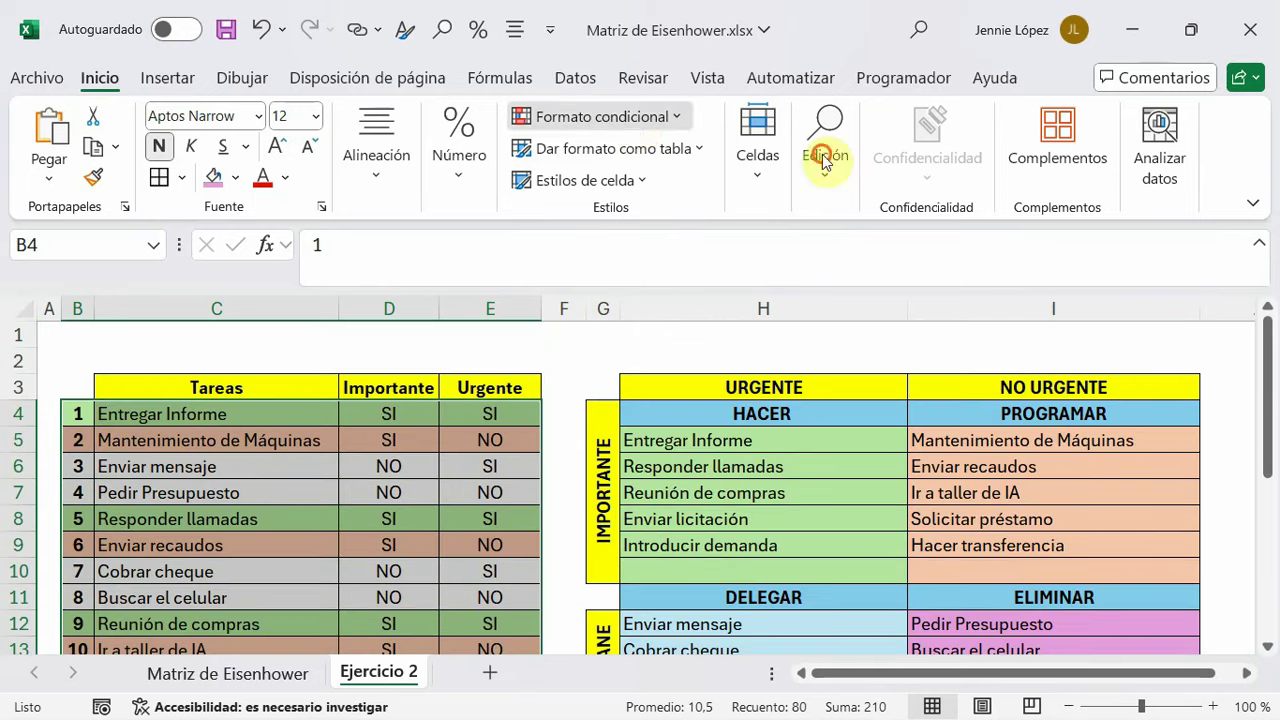
left_click(635, 118)
Duplicate the orange rule and edit the copy to =Y($D4="NO";$E4="SI")
left_click(650, 486)
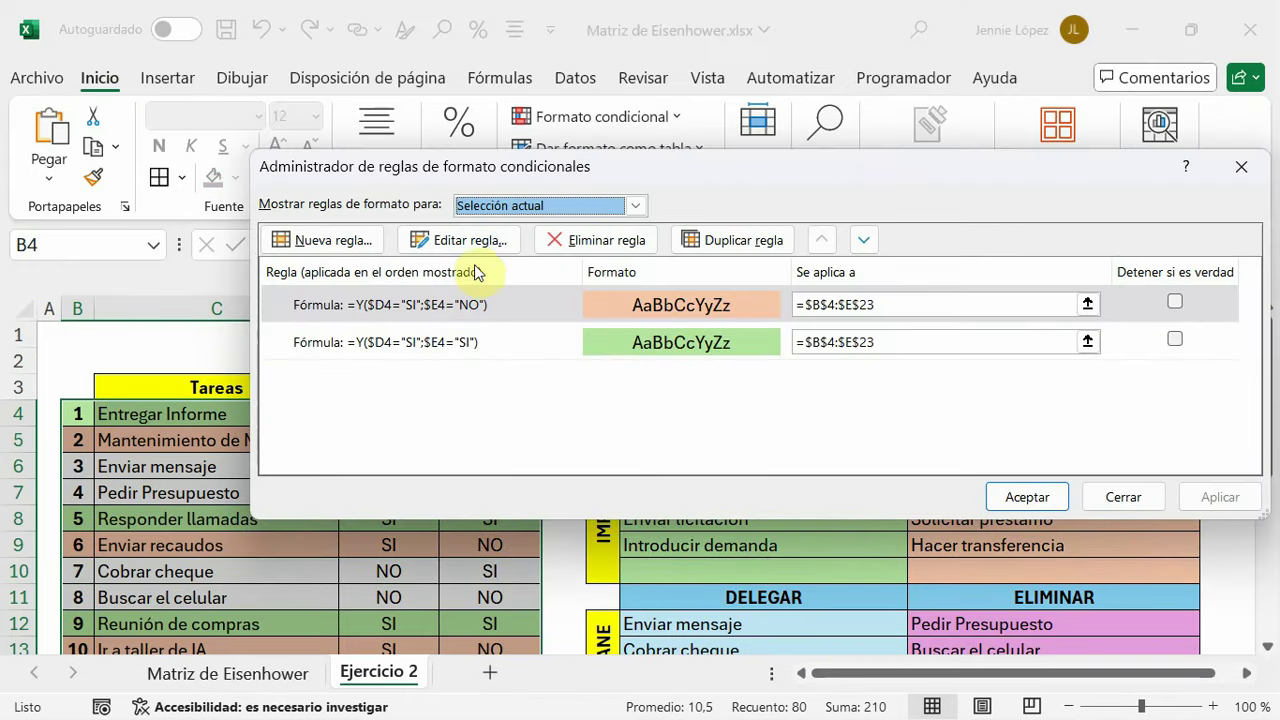
left_click(745, 240)
left_click(972, 305)
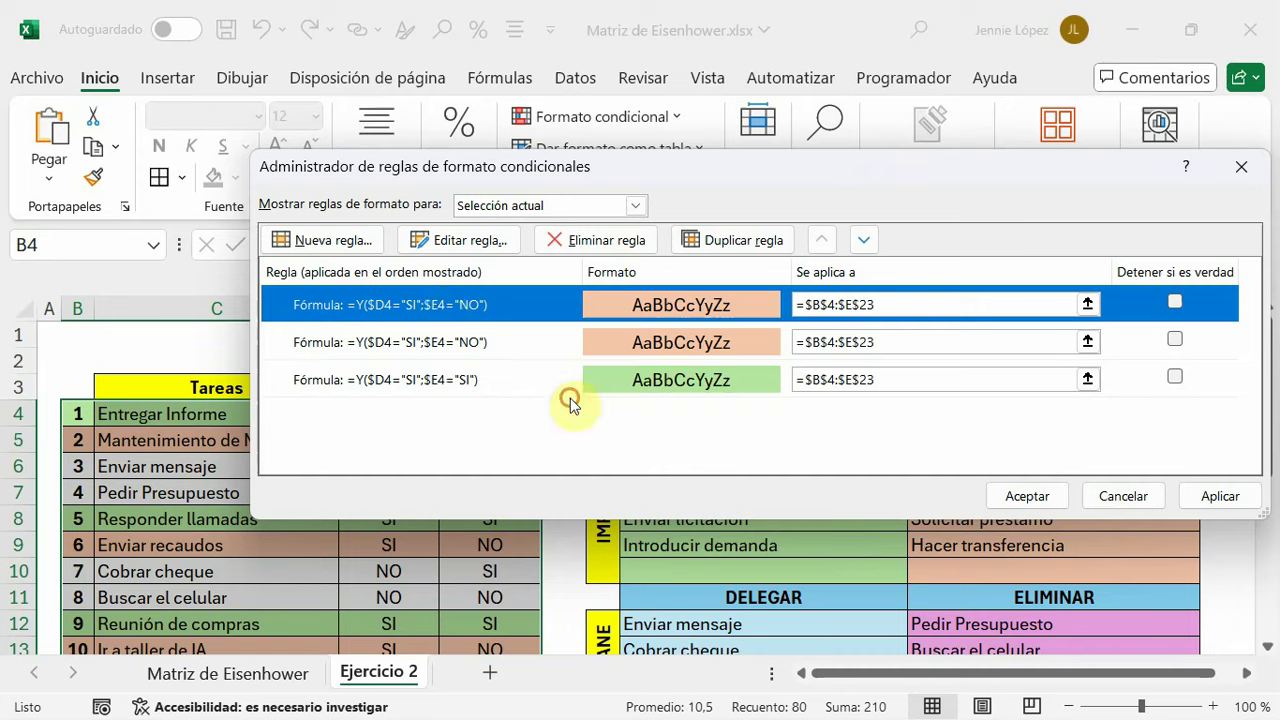
left_click(457, 242)
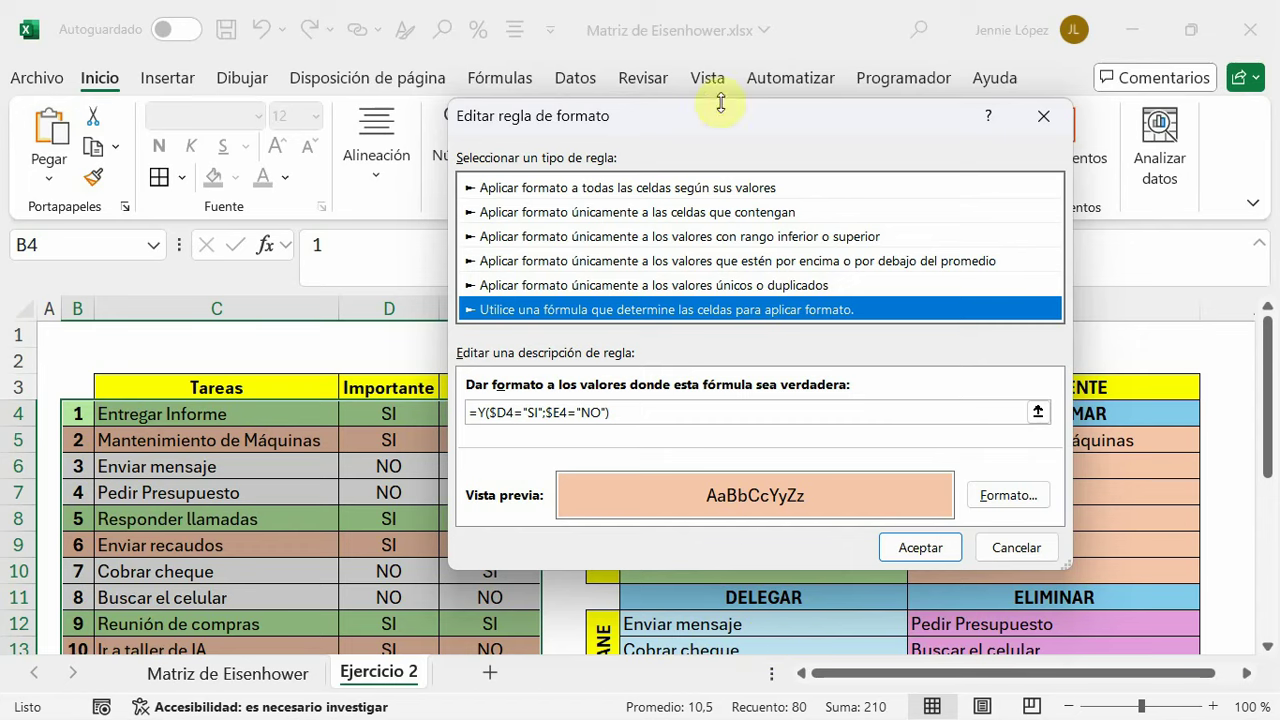
mouse_move(720, 103)
left_mouse_down()
mouse_move(756, 143)
mouse_move(768, 133)
left_mouse_up()
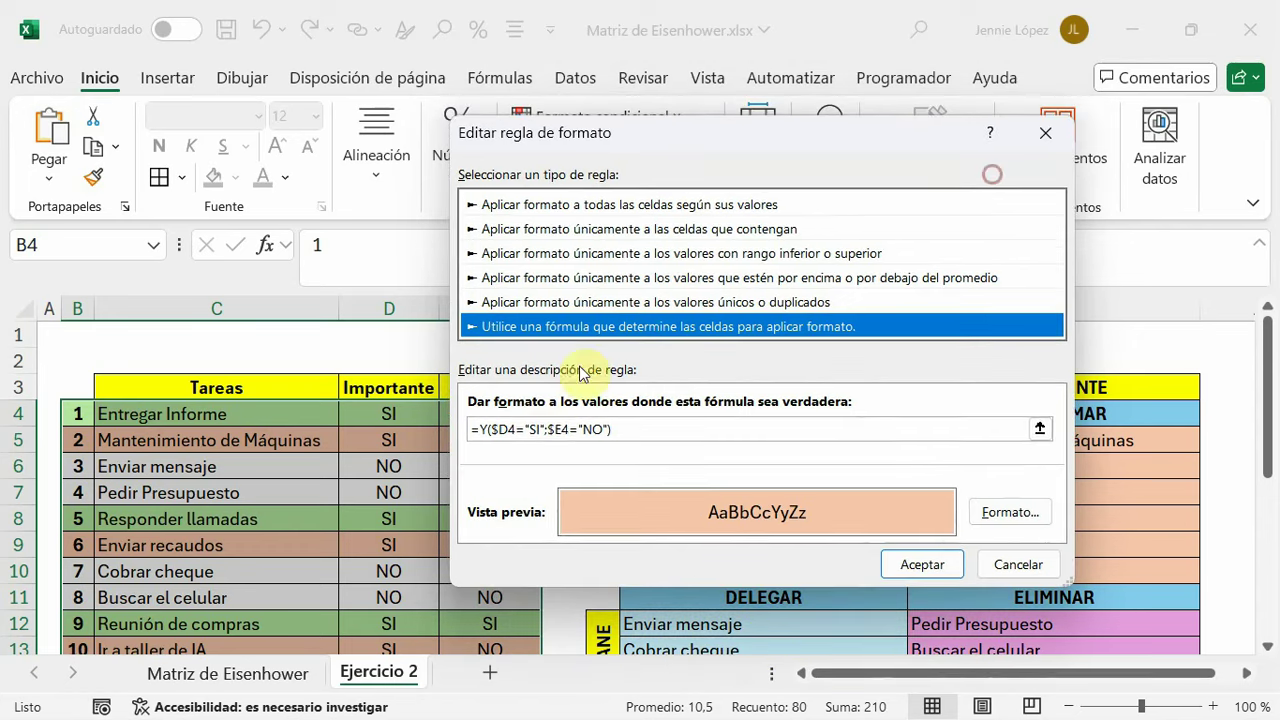
left_click(541, 429)
type("NO")
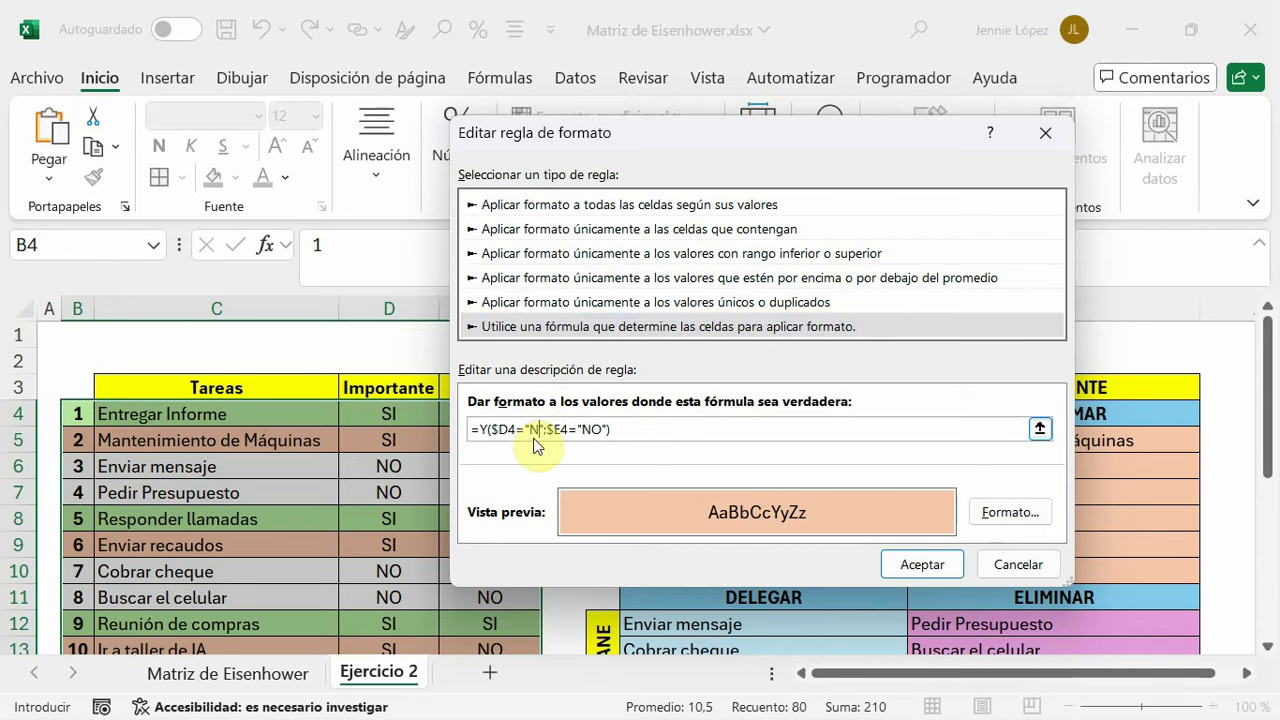
left_click(612, 429)
key("BackSpace")
key("BackSpace")
type("SI")
Give the new rule a light blue fill, apply it, and check the table
left_click(1002, 516)
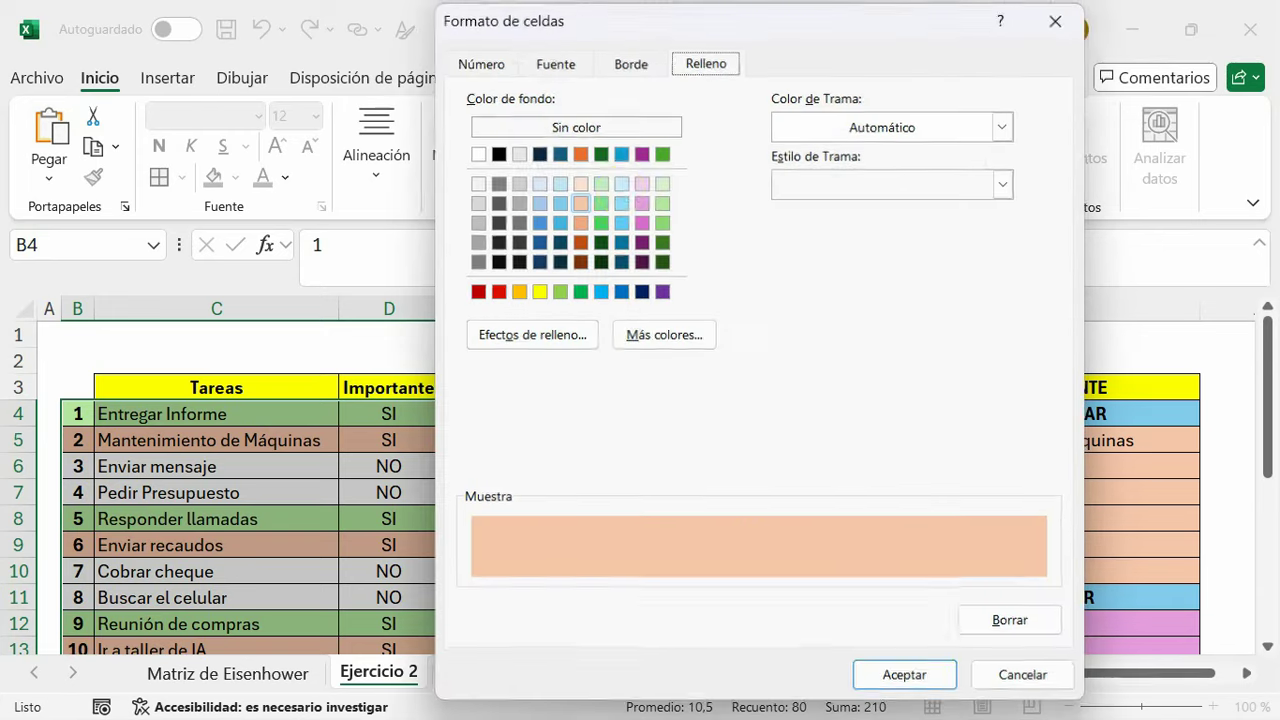
left_click(617, 182)
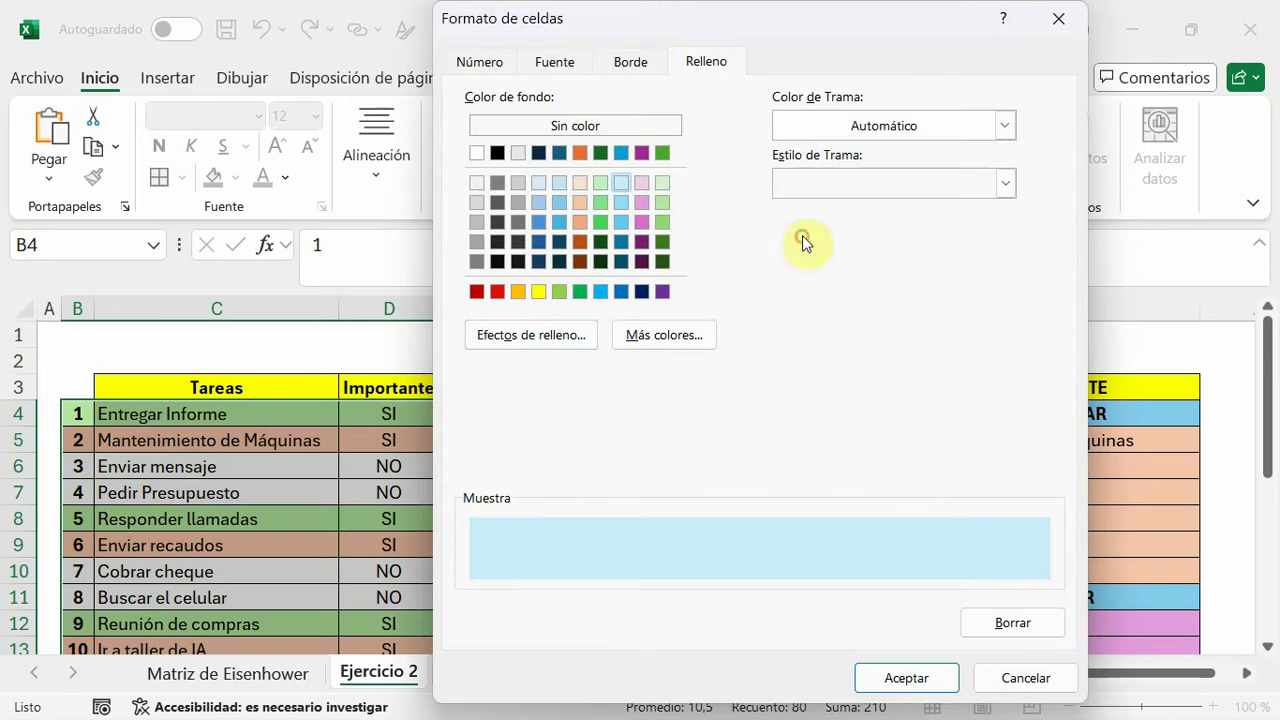
left_click(906, 678)
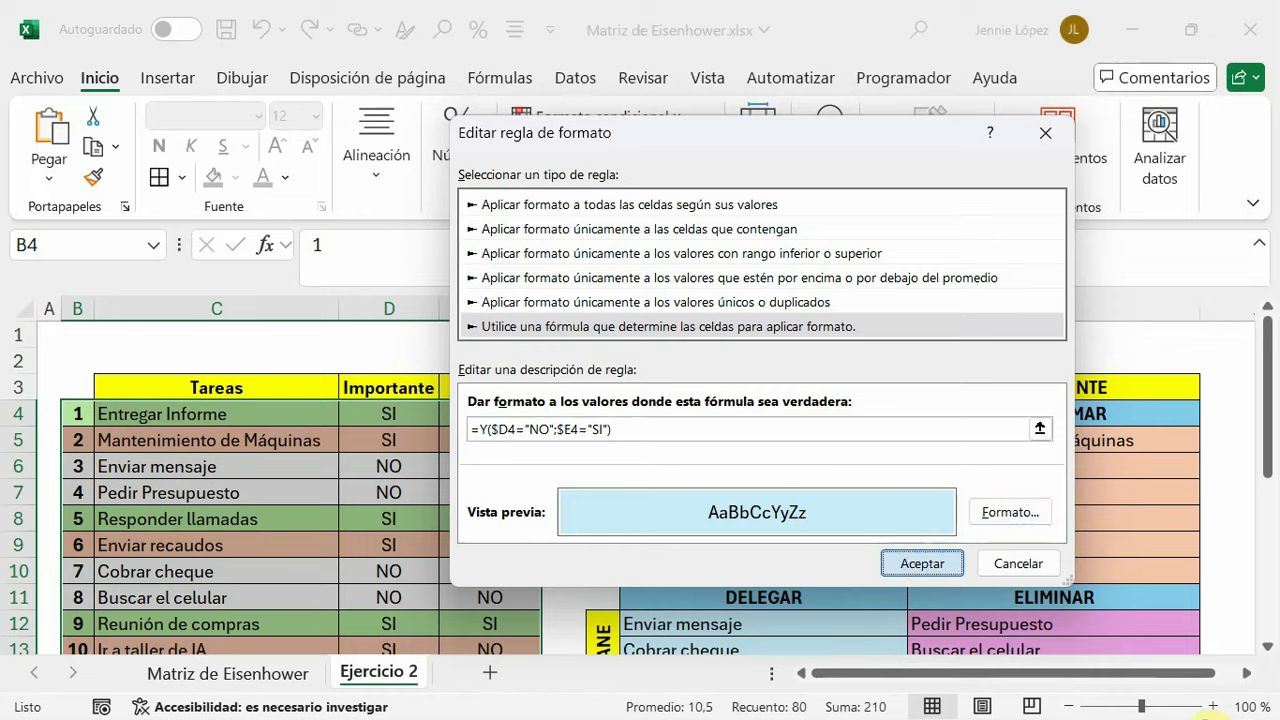
left_click(923, 563)
left_click(1040, 494)
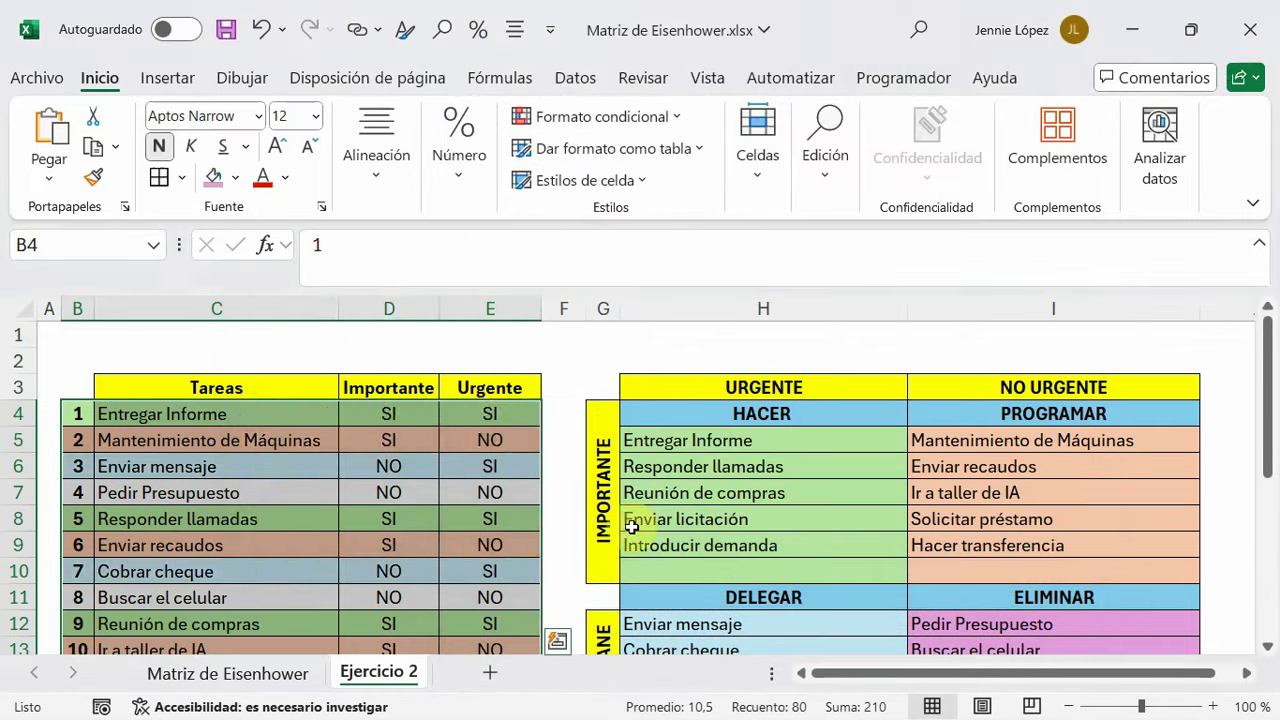
left_click(492, 540)
scroll(545, 537, "down", 2)
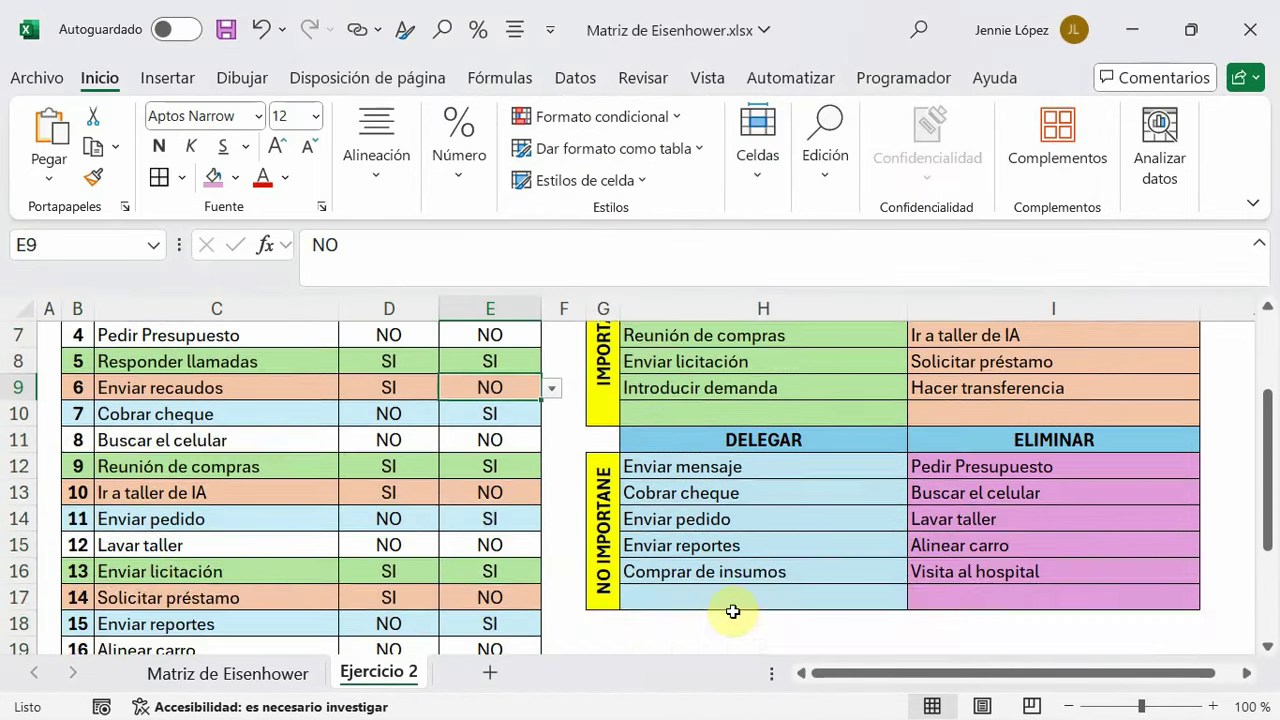
scroll(657, 520, "up", 2)
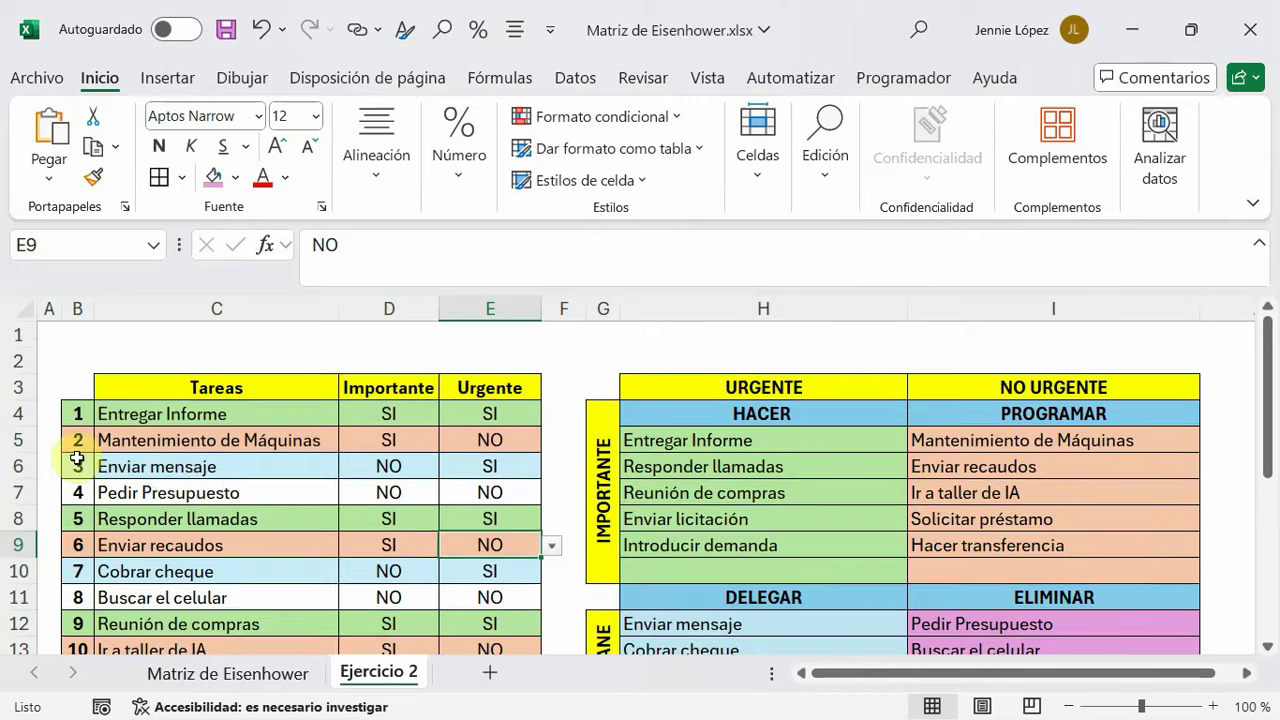
Select B4:E23 and duplicate the light-blue rule, cancelling a botched first formula edit
mouse_move(78, 362)
left_mouse_down()
mouse_move(497, 712)
mouse_move(470, 644)
left_mouse_up()
left_click(600, 118)
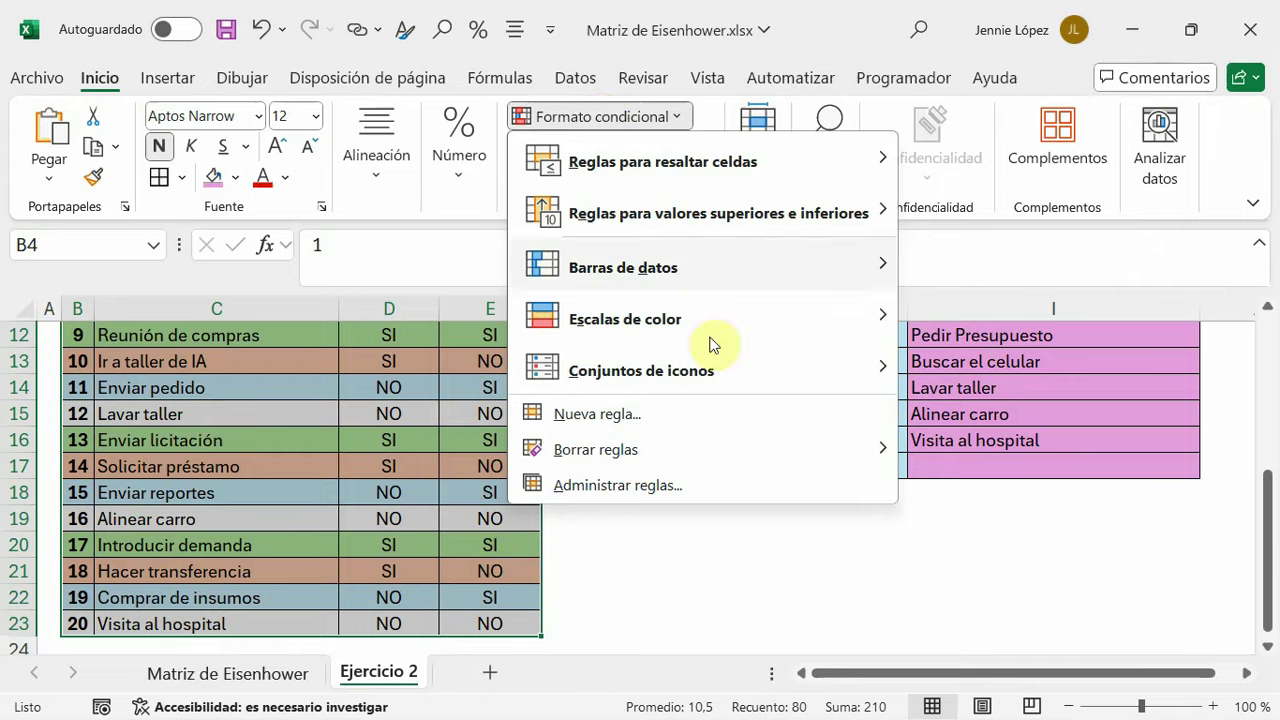
left_click(680, 487)
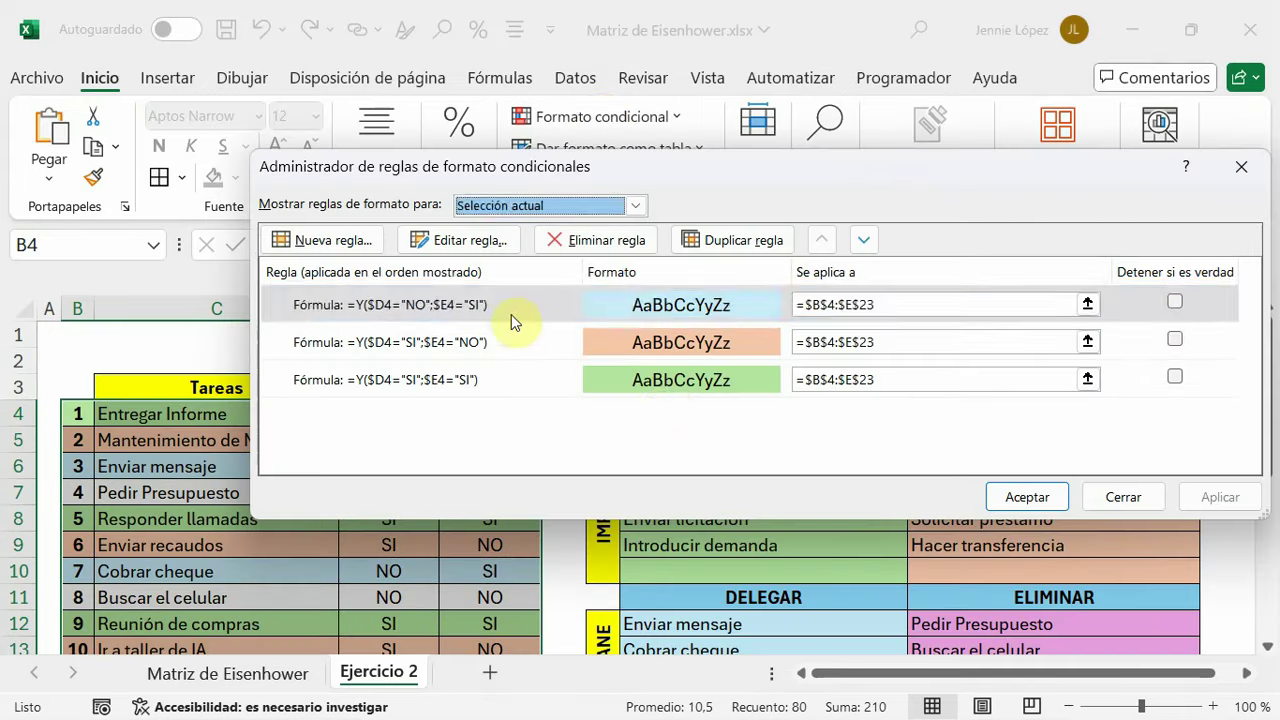
left_click(507, 309)
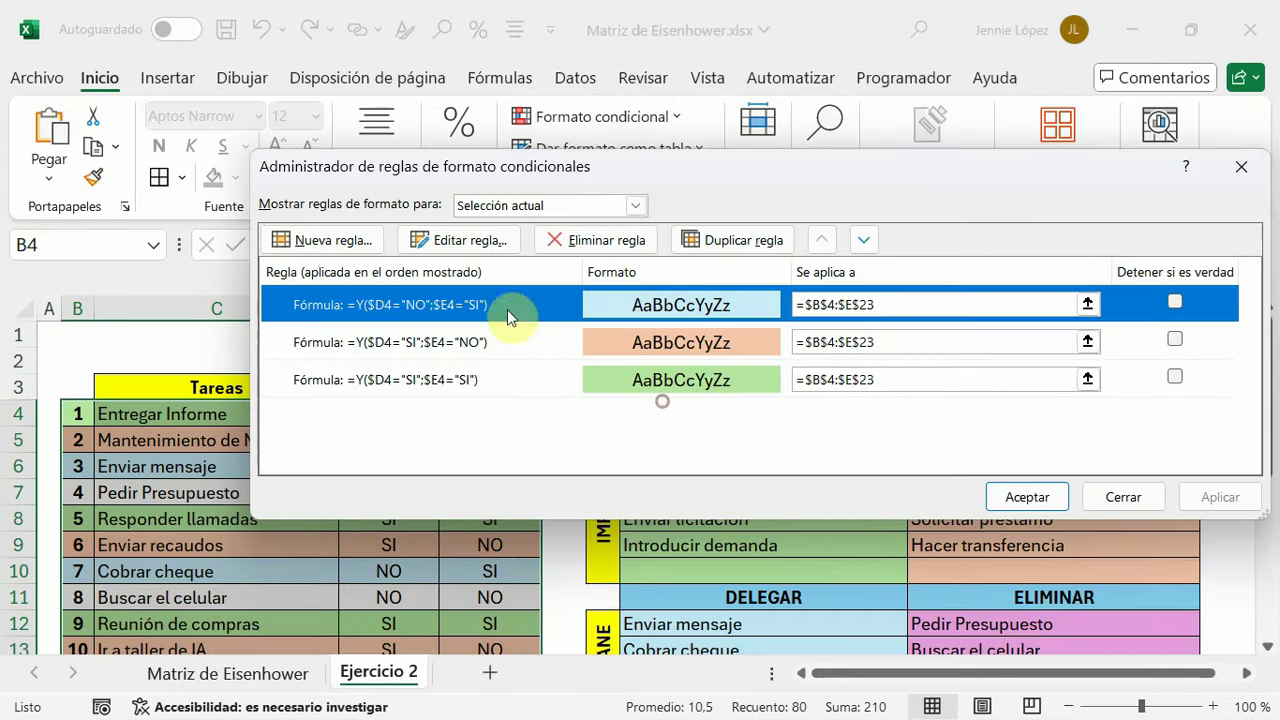
left_click(733, 240)
left_click(490, 242)
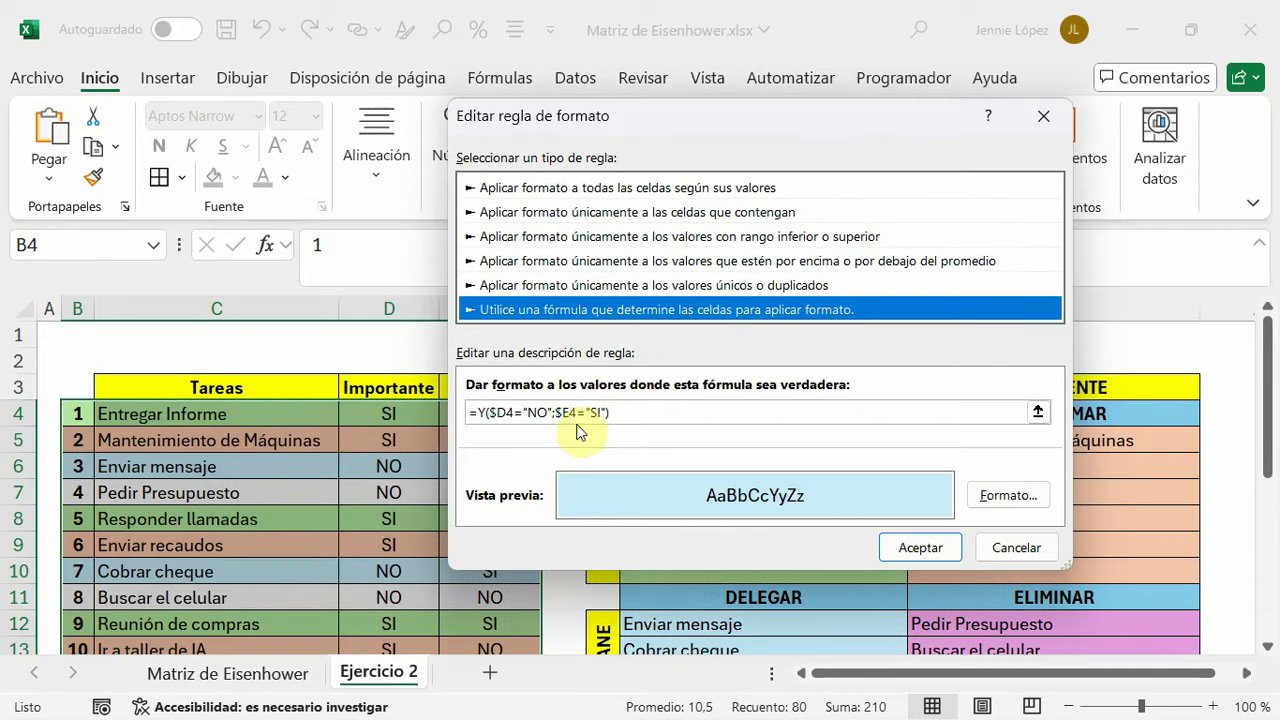
left_click(601, 413)
type("+$C$4")
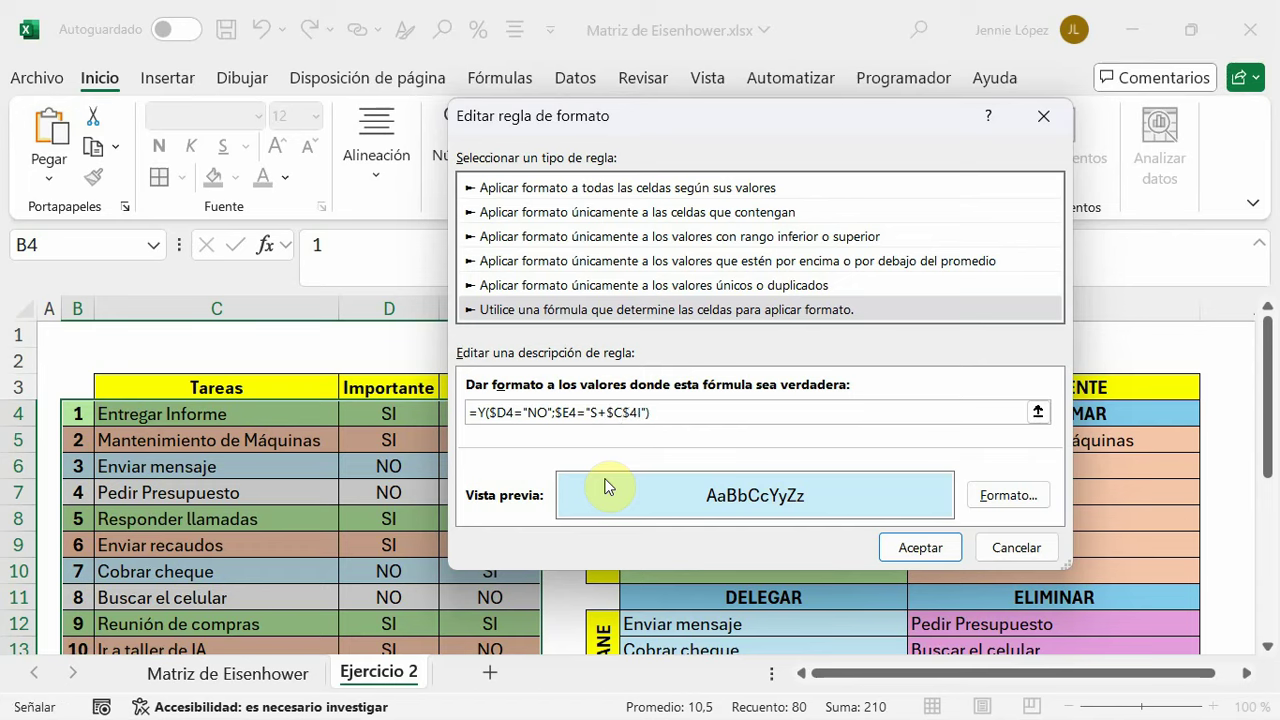
key("BackSpace")
left_click(1015, 547)
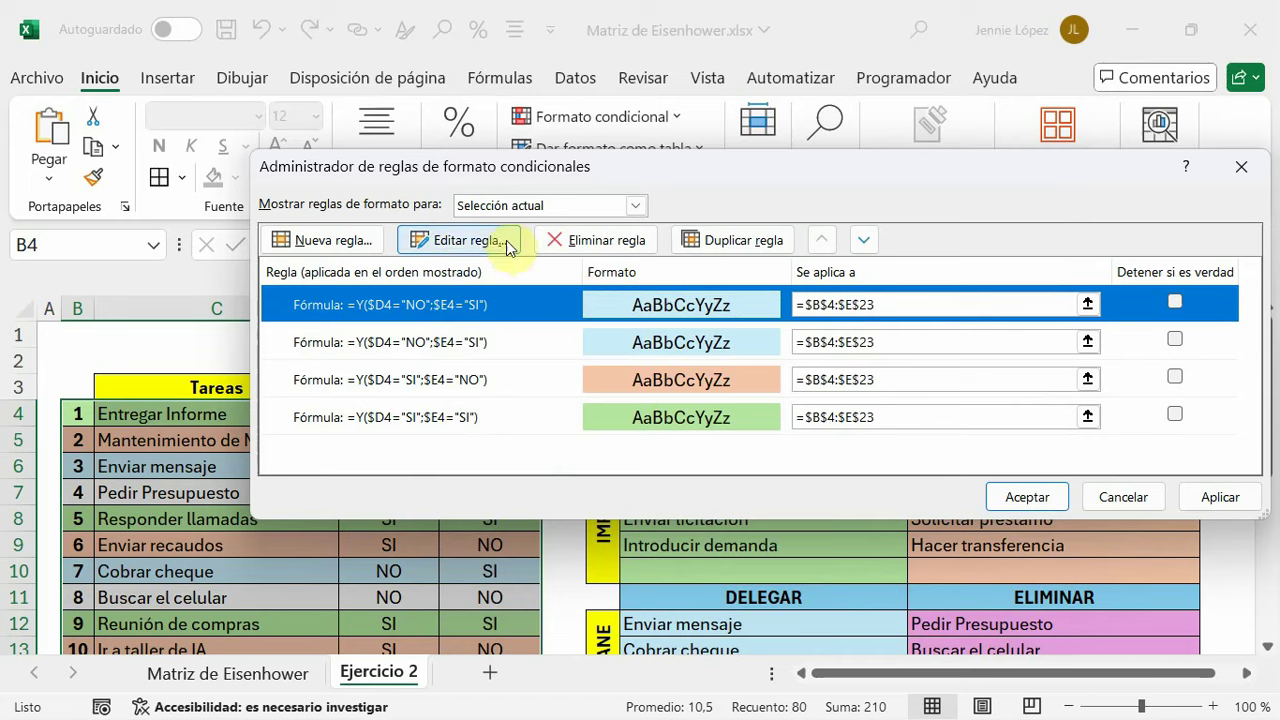
Change the copy's Urgente condition to $E4="NO" with a pink fill and apply it
left_click(465, 238)
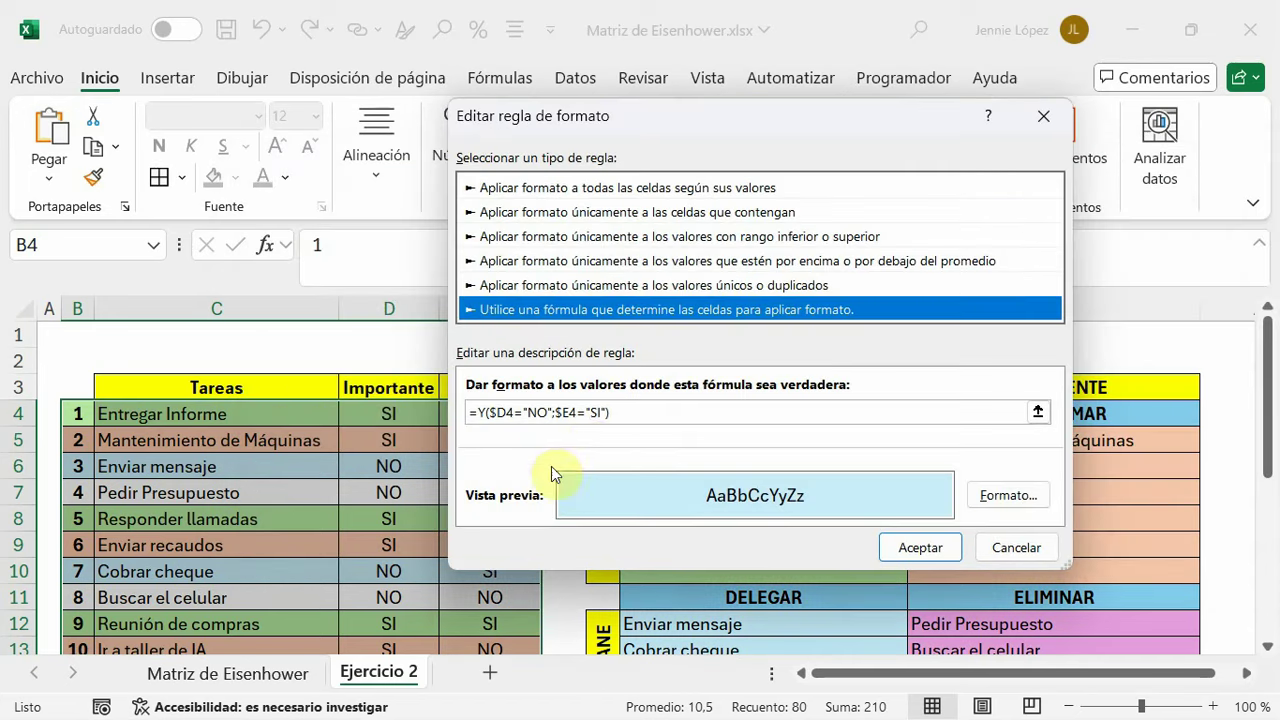
left_click(600, 412)
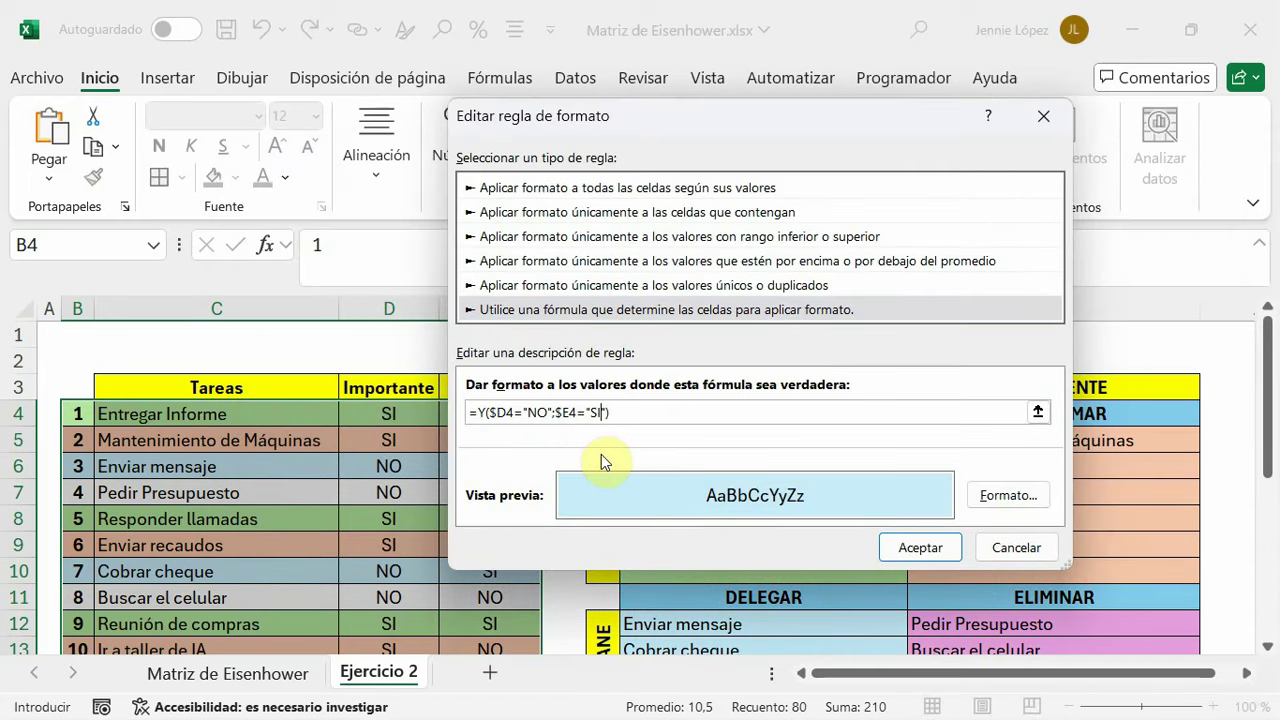
key("BackSpace")
key("BackSpace")
type("NO")
left_click(1008, 497)
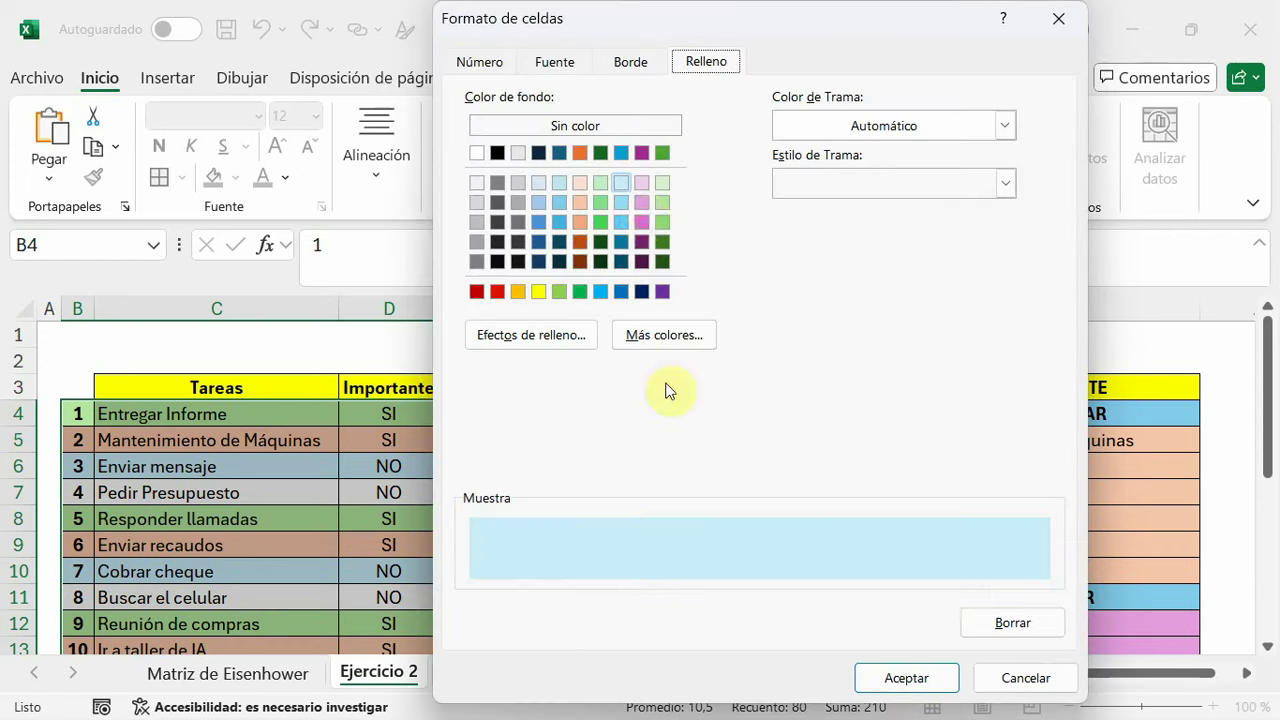
left_click(641, 202)
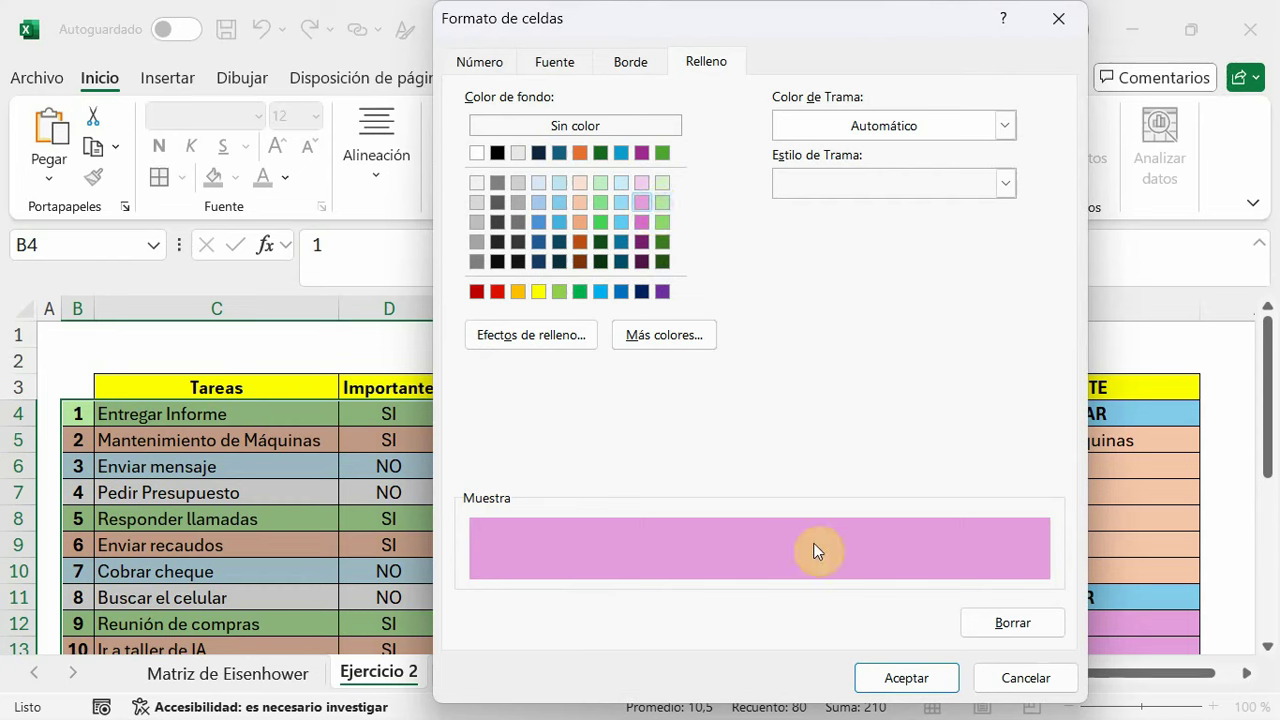
left_click(879, 678)
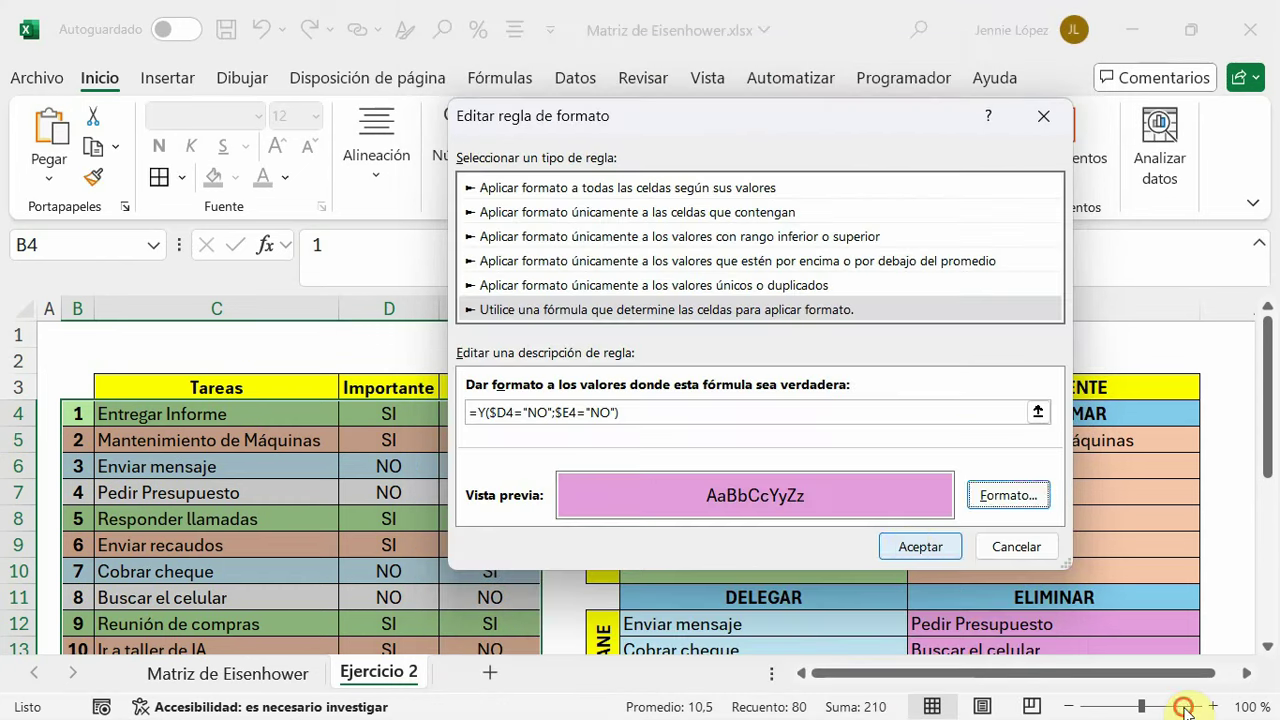
left_click(920, 546)
left_click(1023, 494)
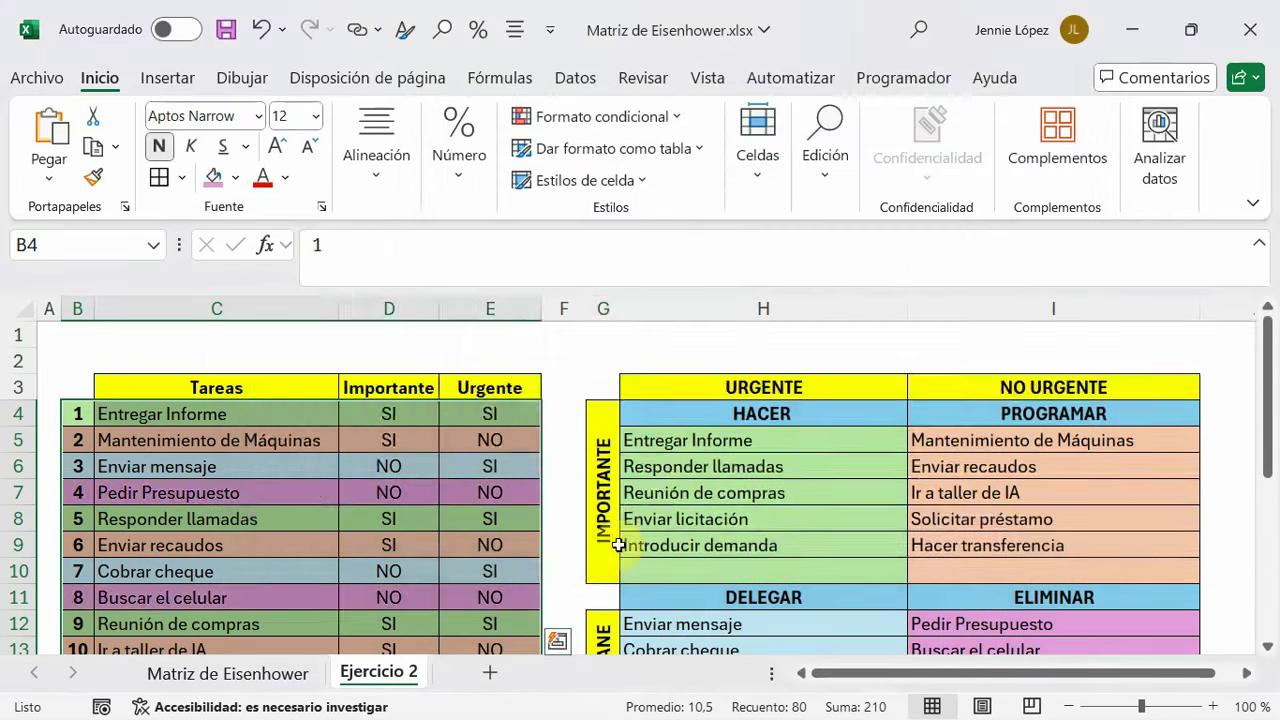
left_click(606, 540)
Set Entregar Informe's Importante value in D4 to NO
scroll(375, 545, "down", 1)
scroll(374, 537, "down", 2)
scroll(374, 537, "up", 2)
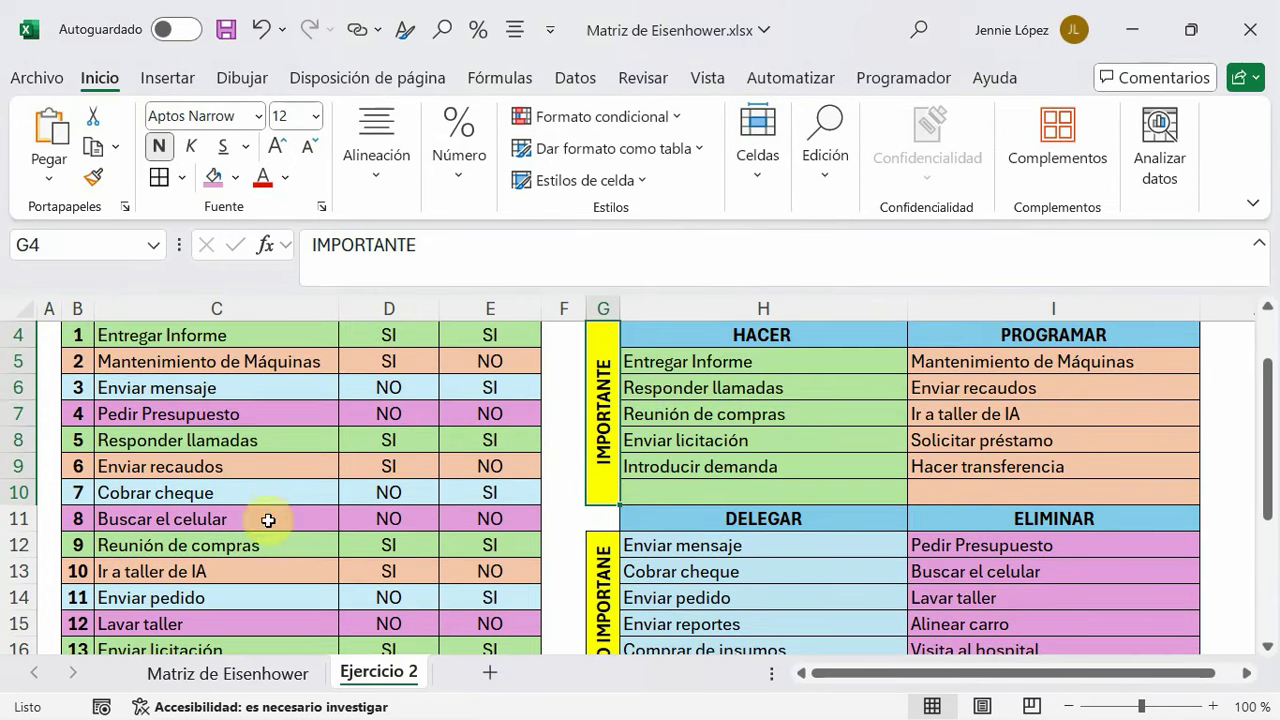
scroll(255, 430, "up", 1)
scroll(300, 560, "down", 2)
scroll(320, 599, "down", 3)
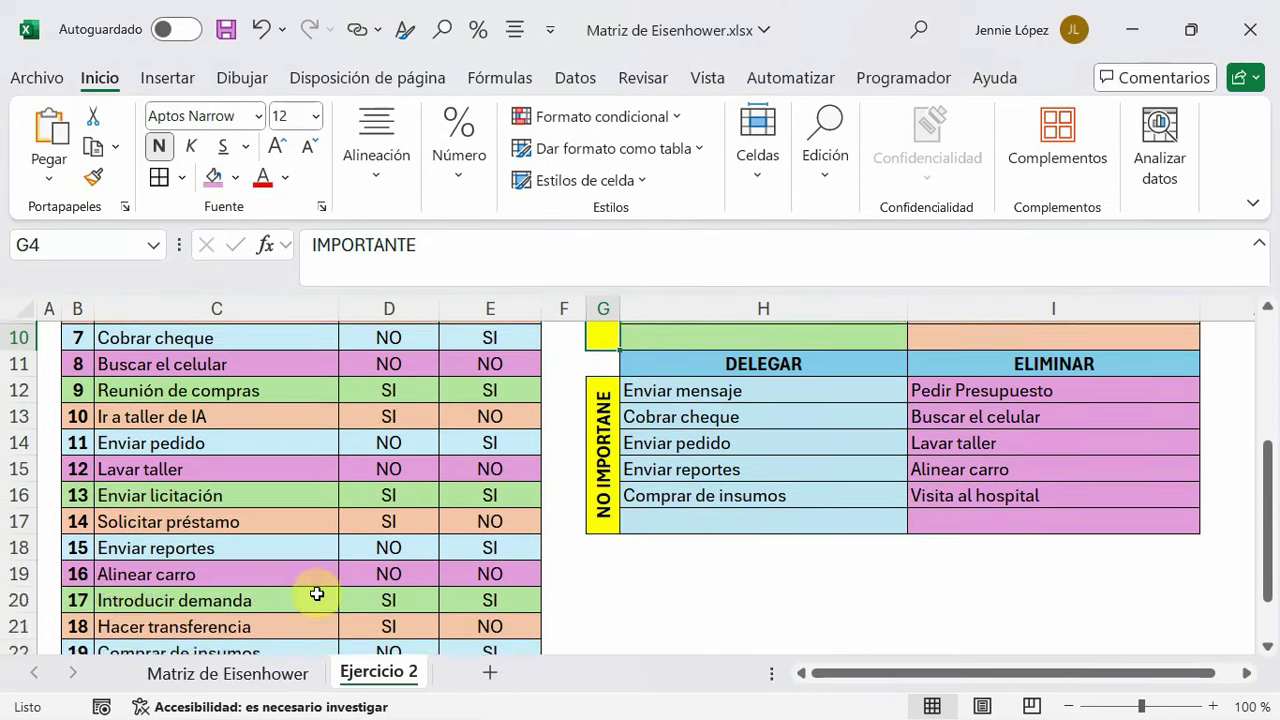
scroll(320, 595, "up", 3)
scroll(871, 495, "up", 1)
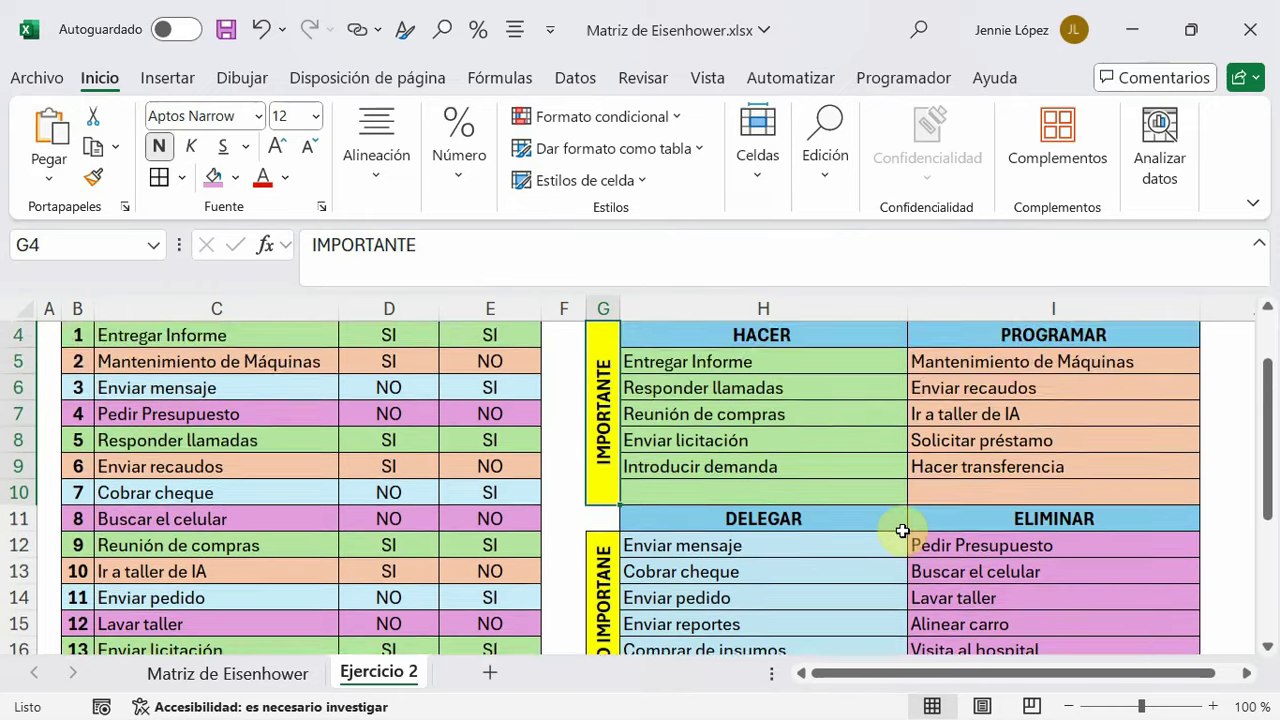
scroll(186, 400, "down", 1)
scroll(231, 410, "up", 2)
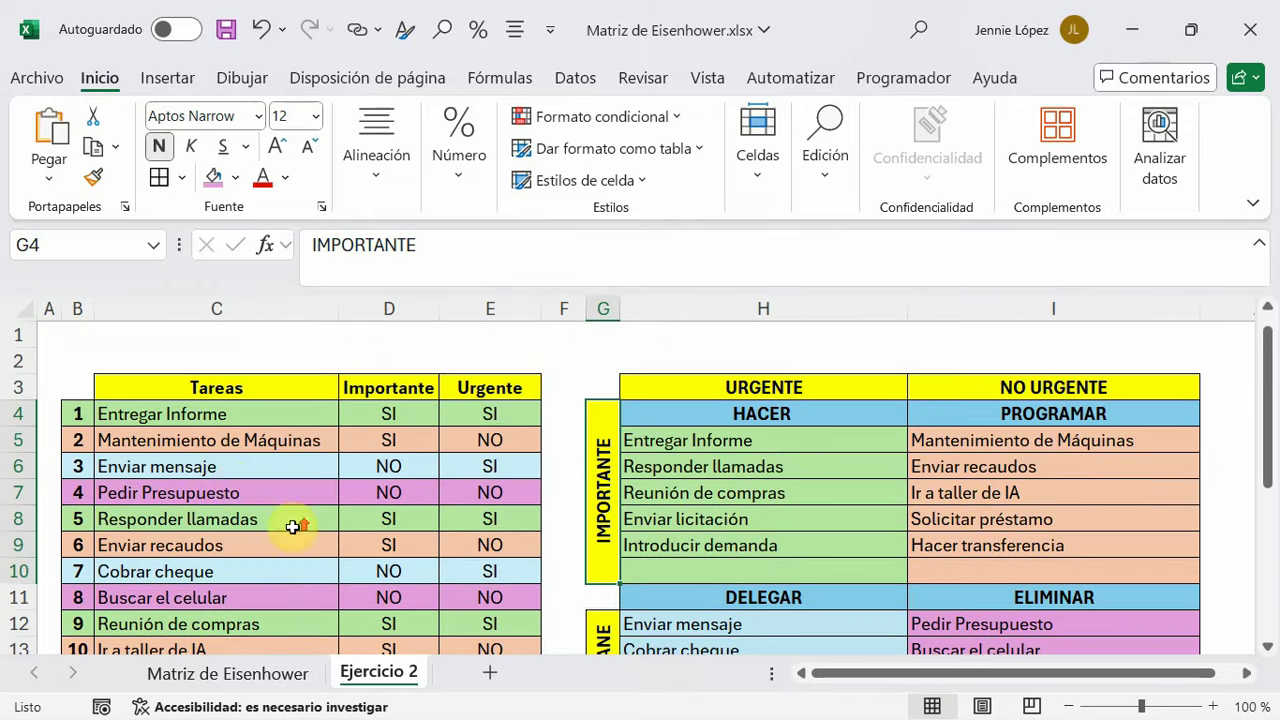
scroll(649, 449, "down", 1)
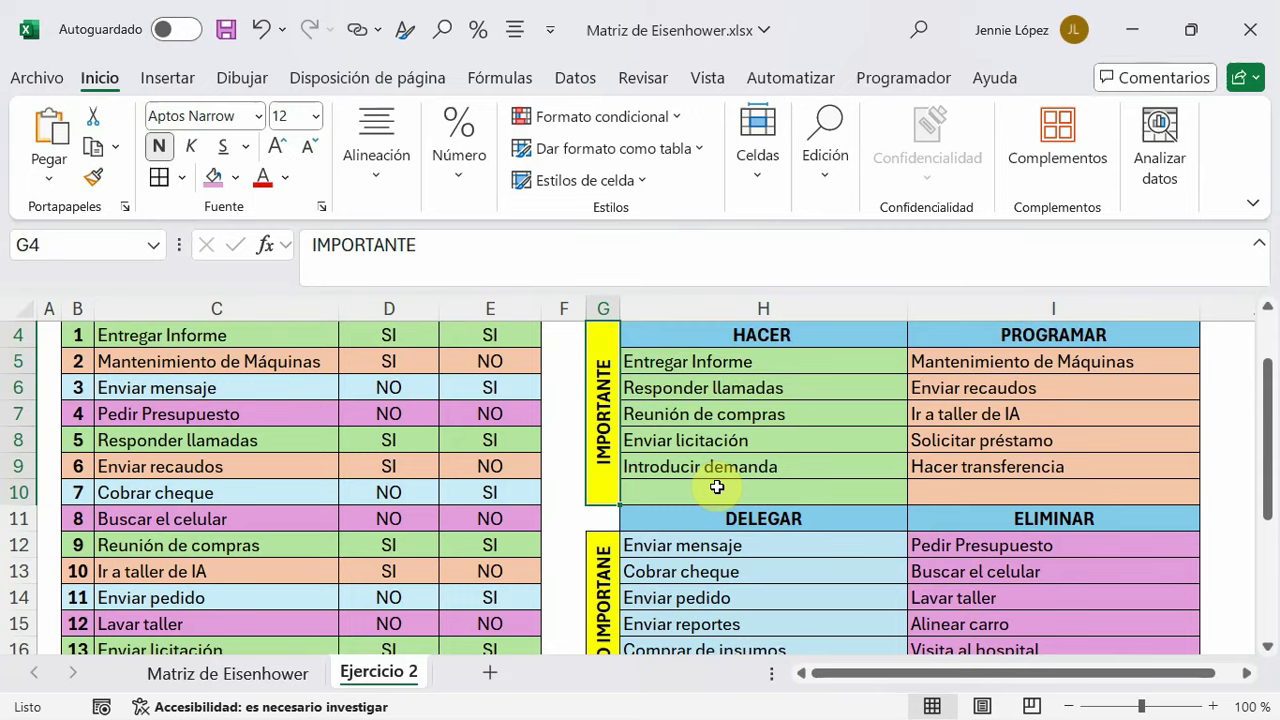
scroll(286, 543, "up", 1)
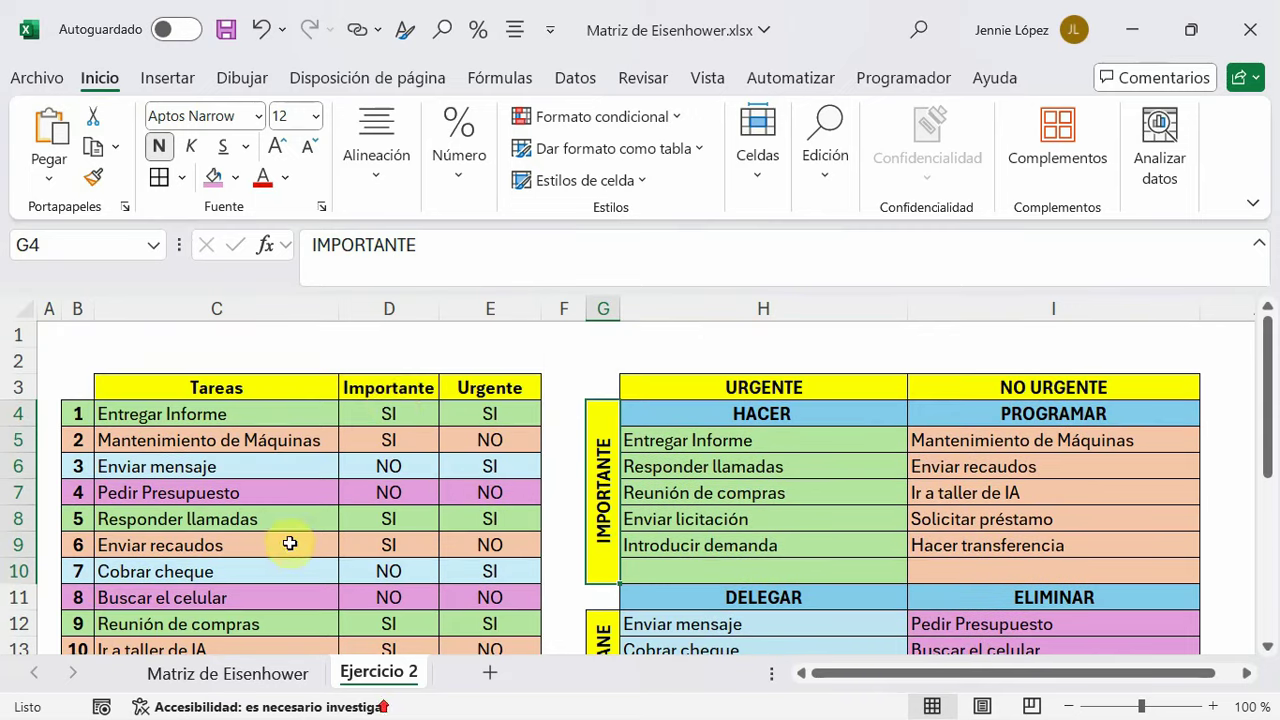
left_click(389, 412)
left_click(449, 413)
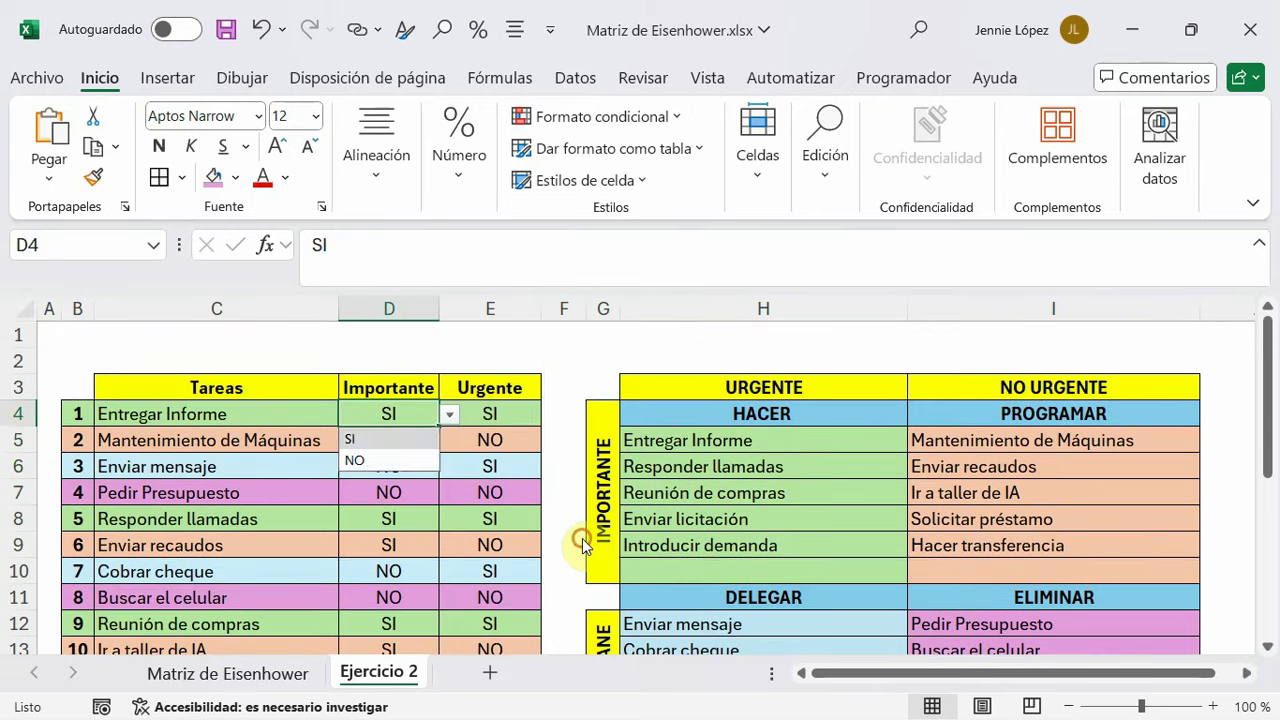
left_click(381, 460)
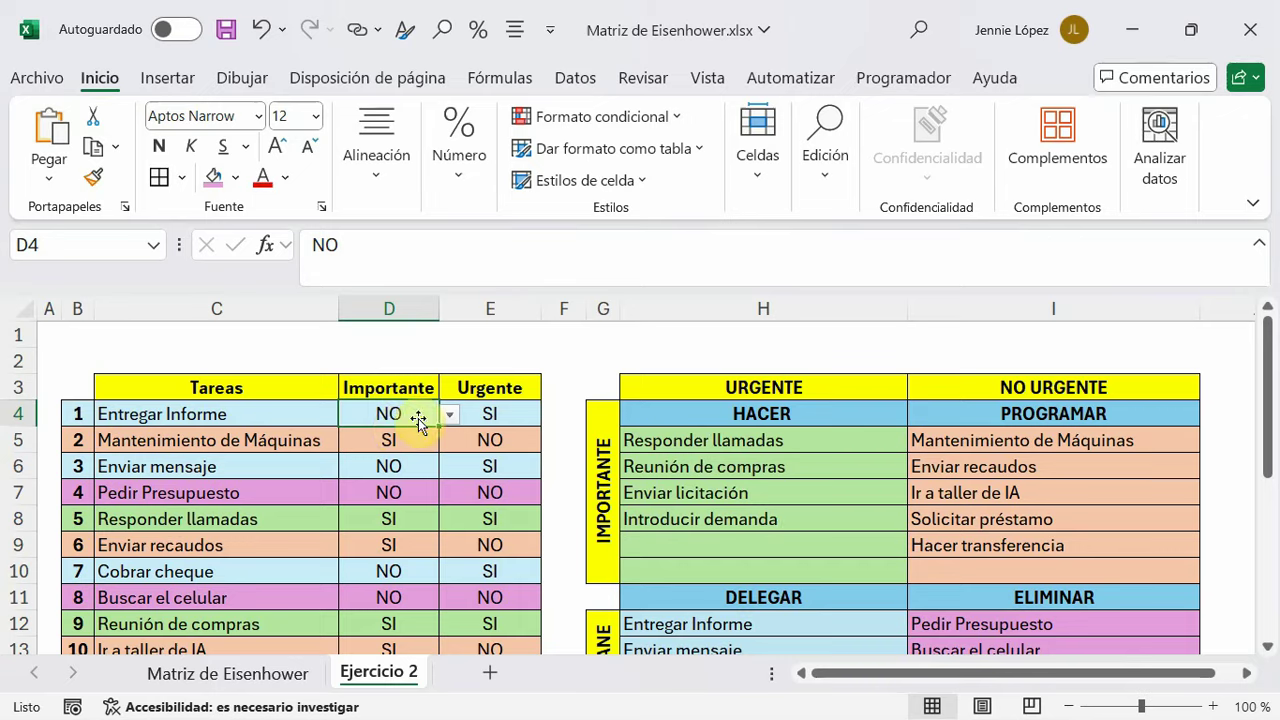
Set Mantenimiento de Máquinas's Urgente value in E5 to SI and review the recoloured rows
scroll(600, 529, "down", 1)
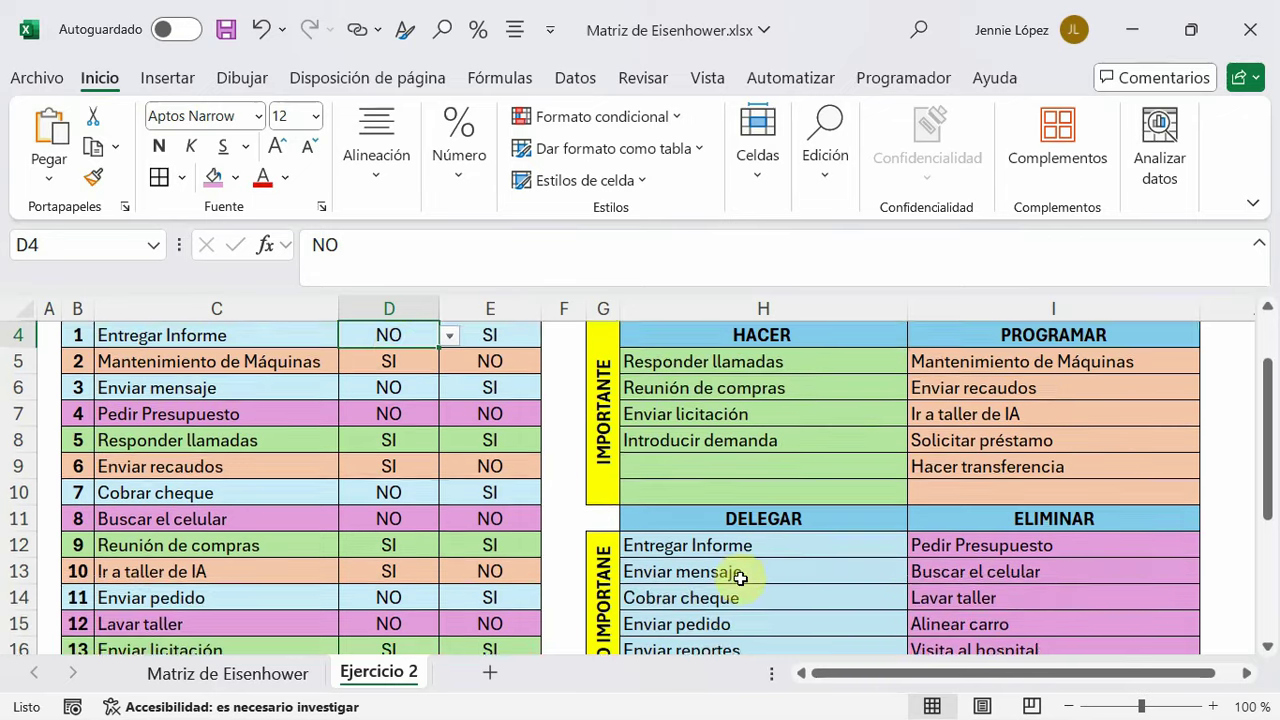
scroll(735, 578, "down", 1)
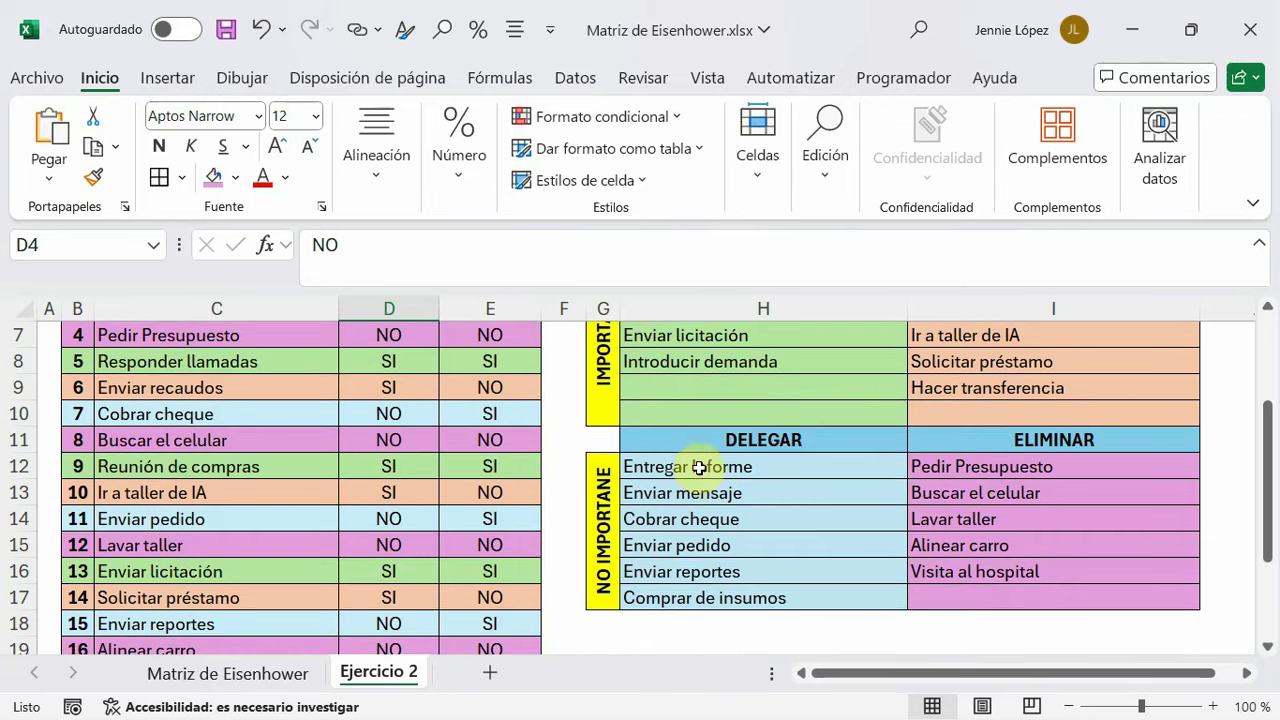
scroll(420, 525, "up", 2)
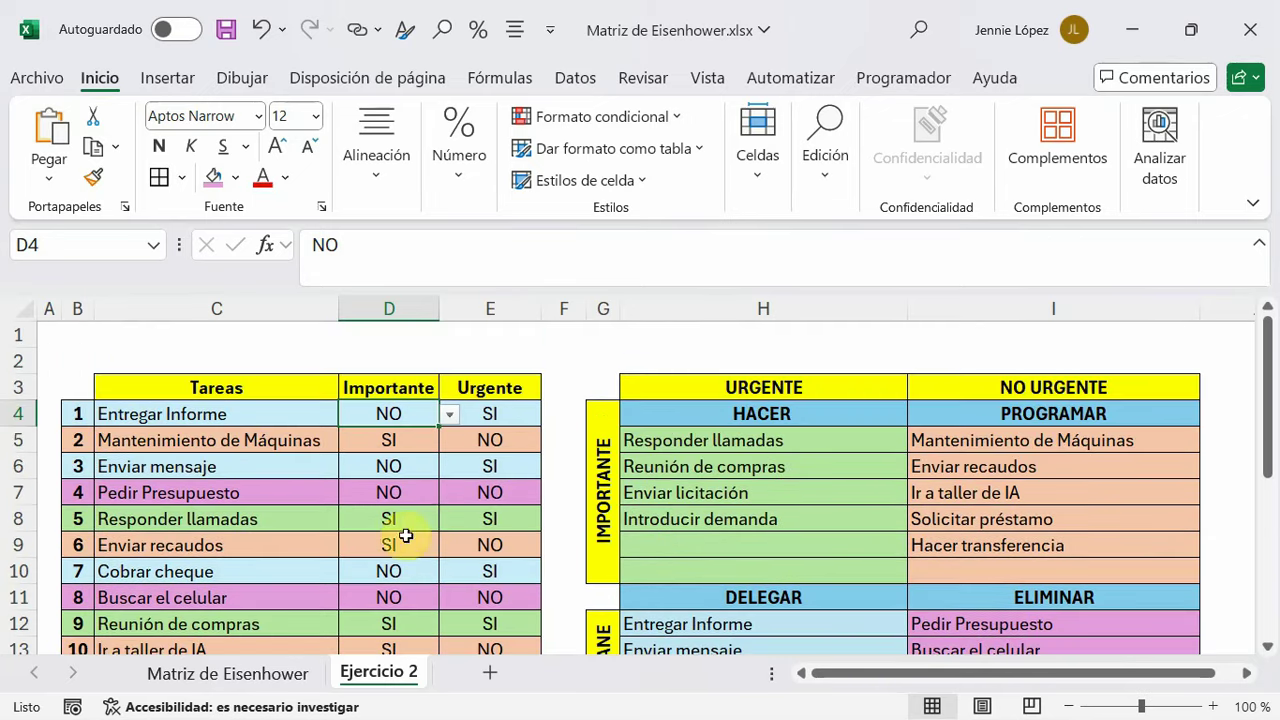
left_click(388, 440)
left_click(470, 434)
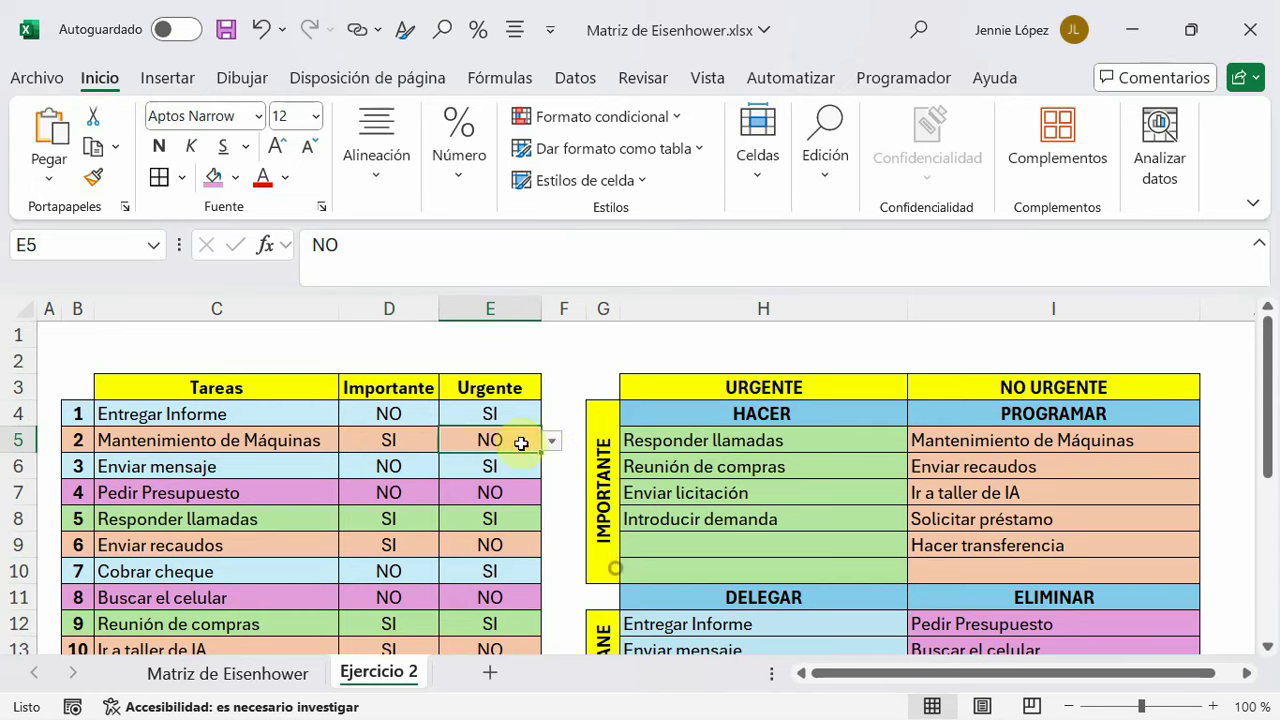
left_click(551, 441)
left_click(478, 464)
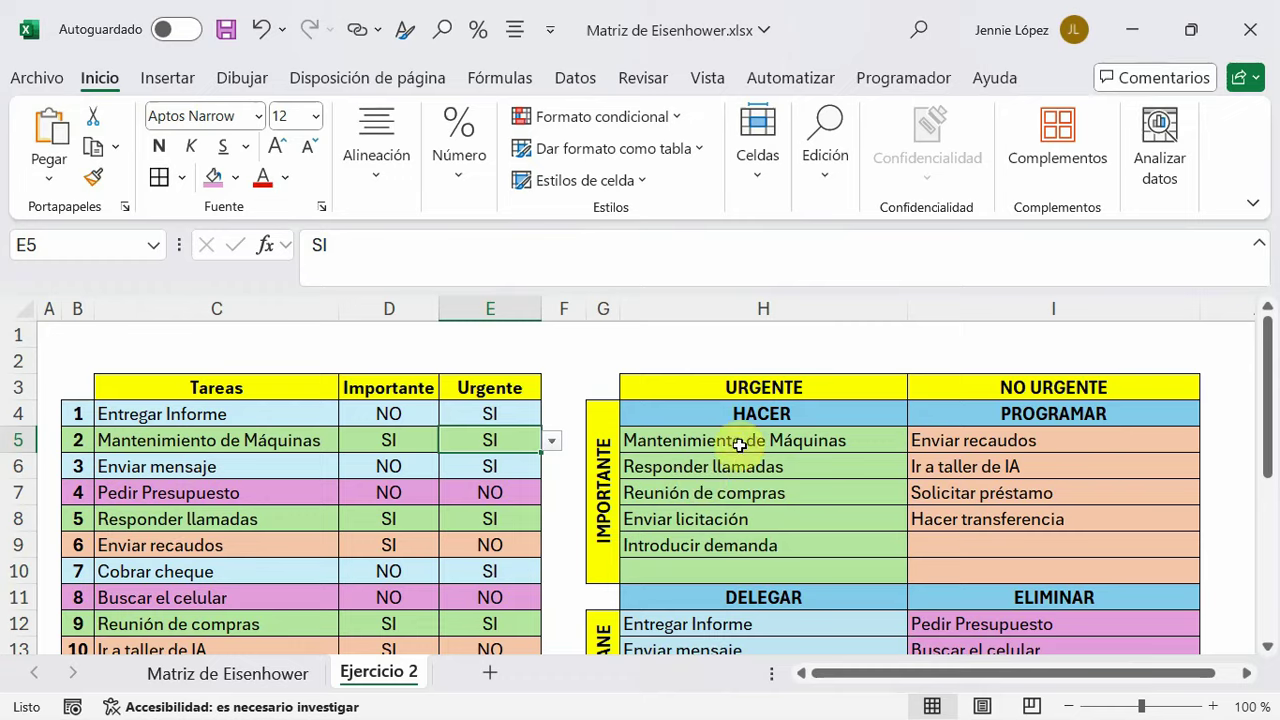
scroll(490, 562, "down", 1)
scroll(510, 568, "down", 2)
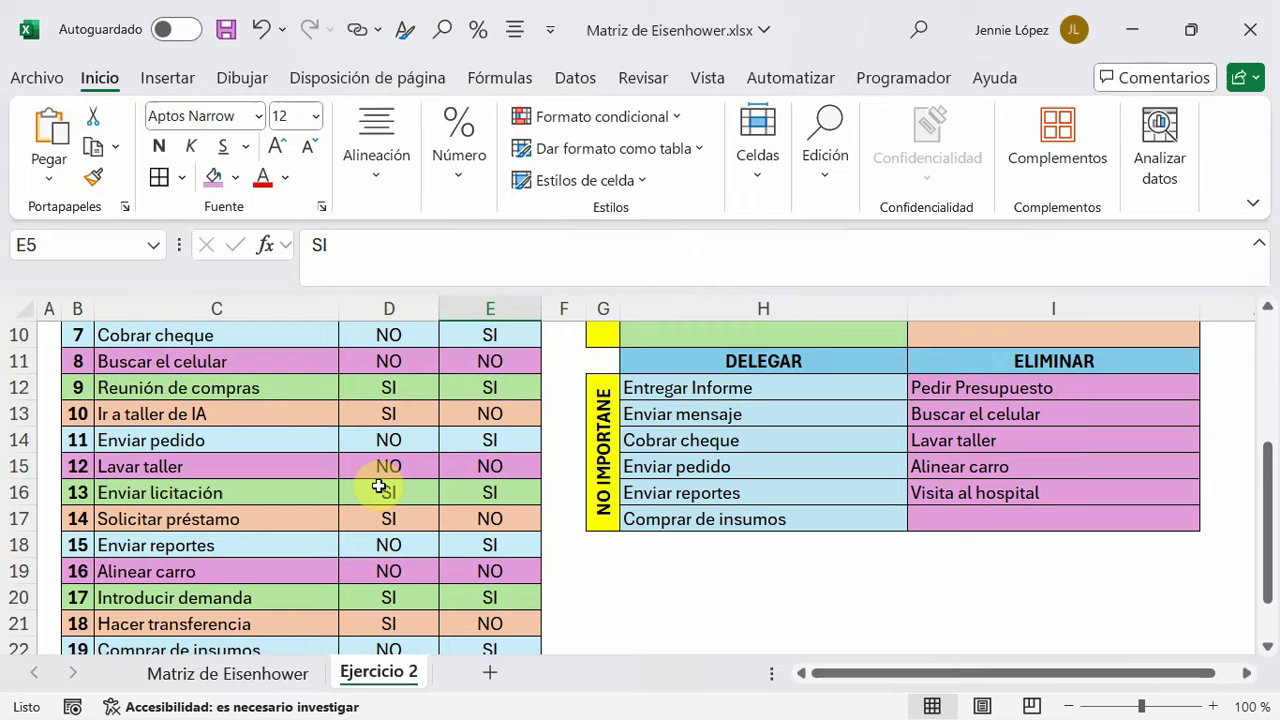
scroll(374, 480, "up", 3)
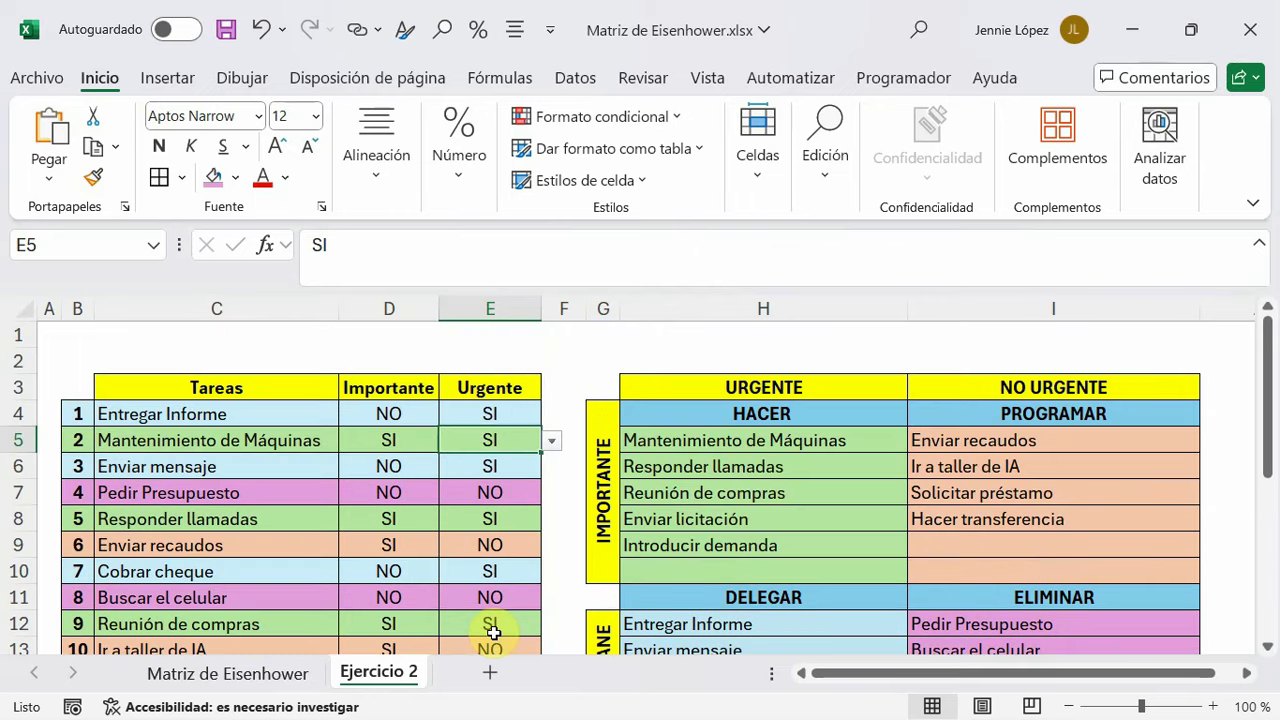